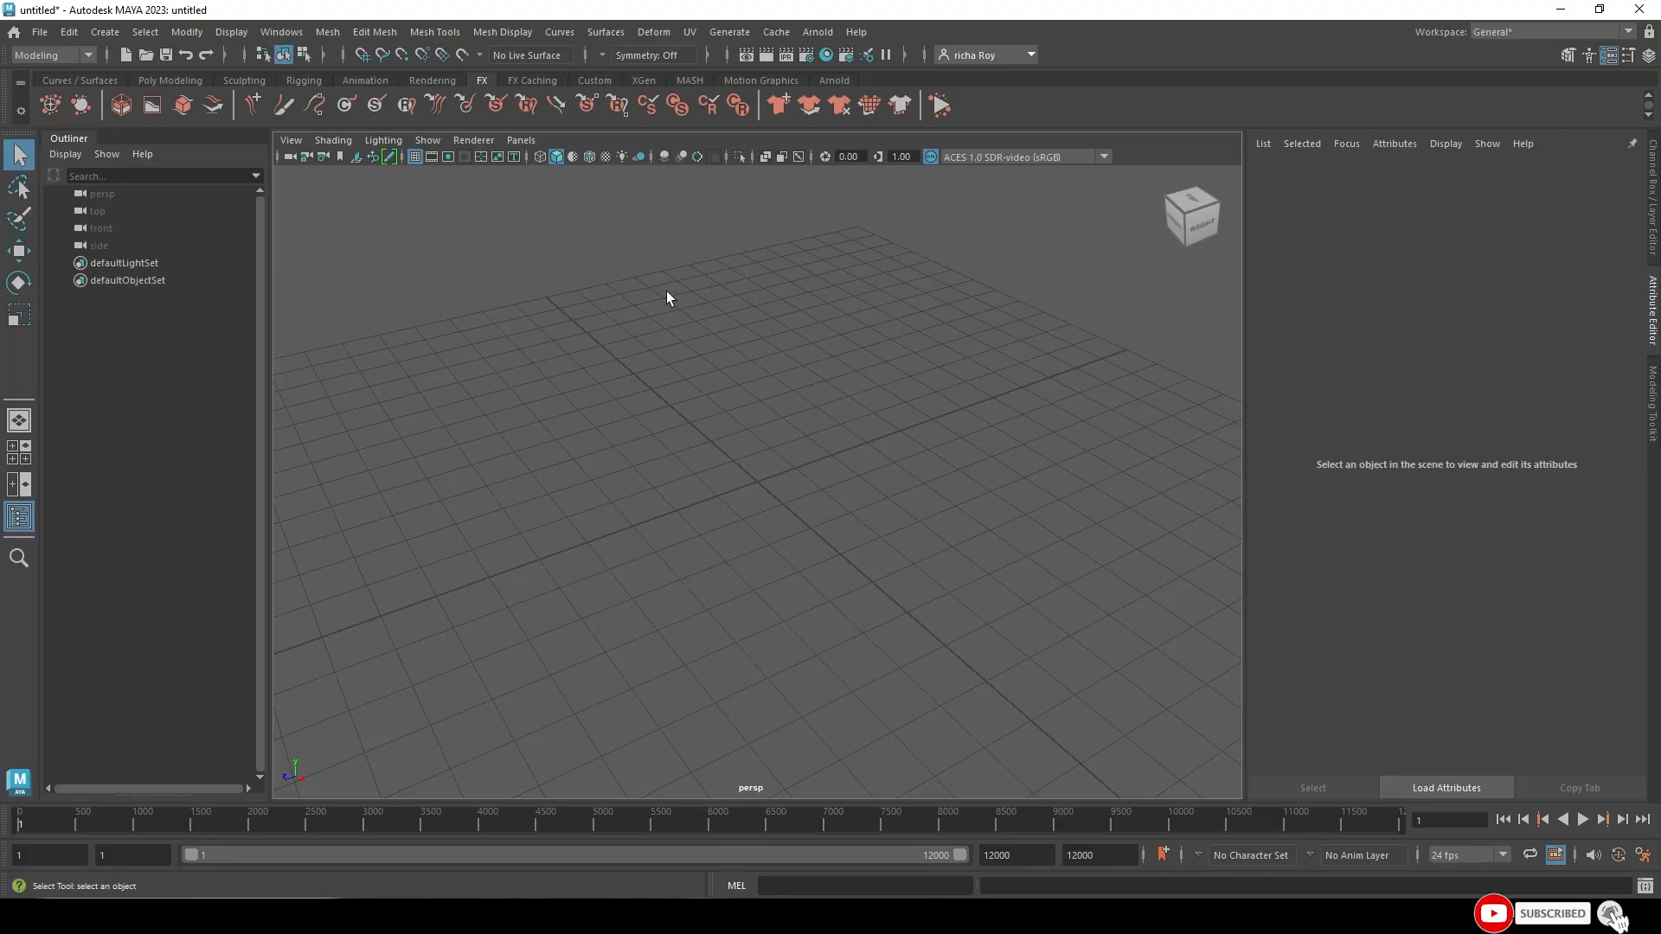
- Switch the menu set from Modeling to FX
click(52, 55)
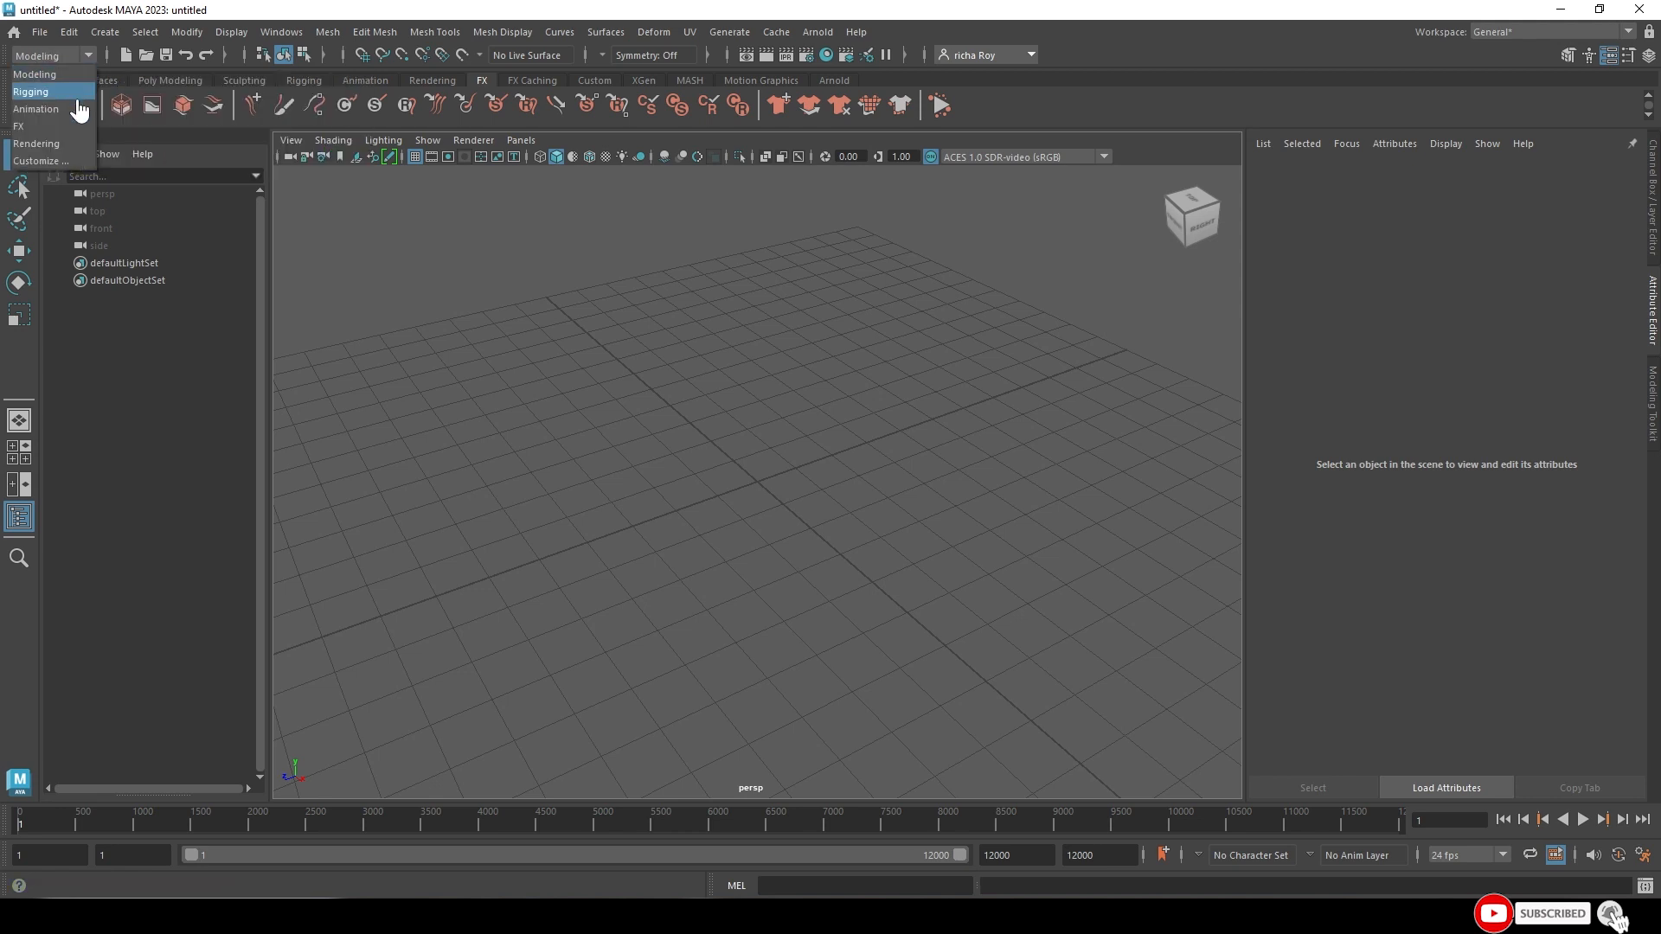
click(23, 125)
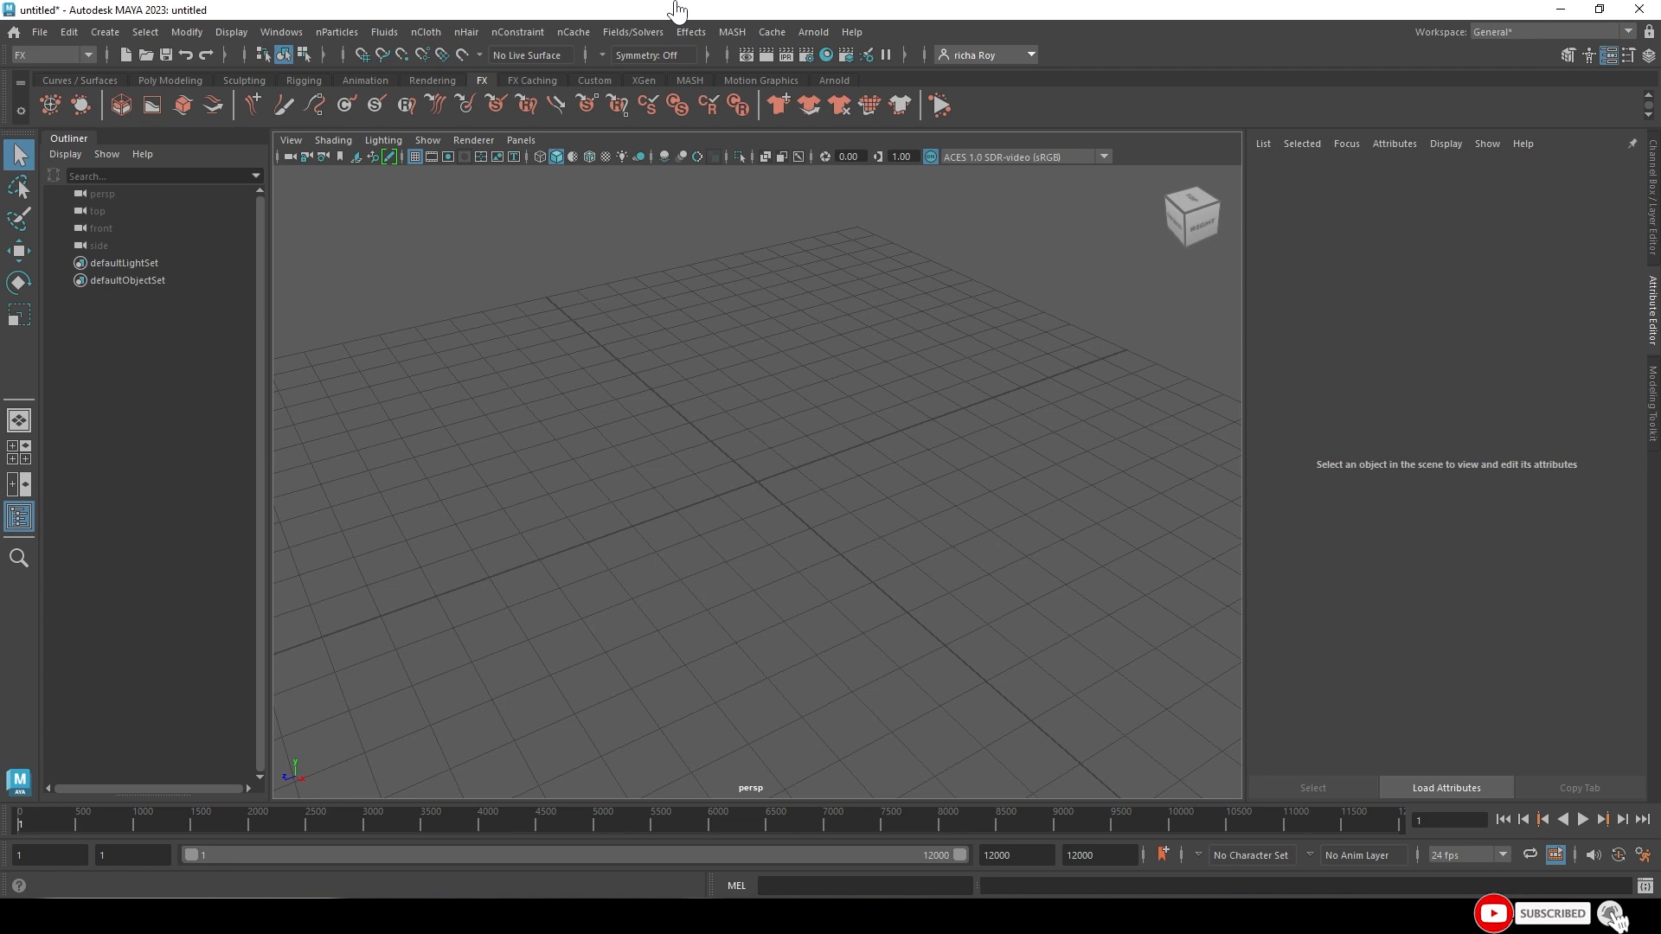
click(426, 32)
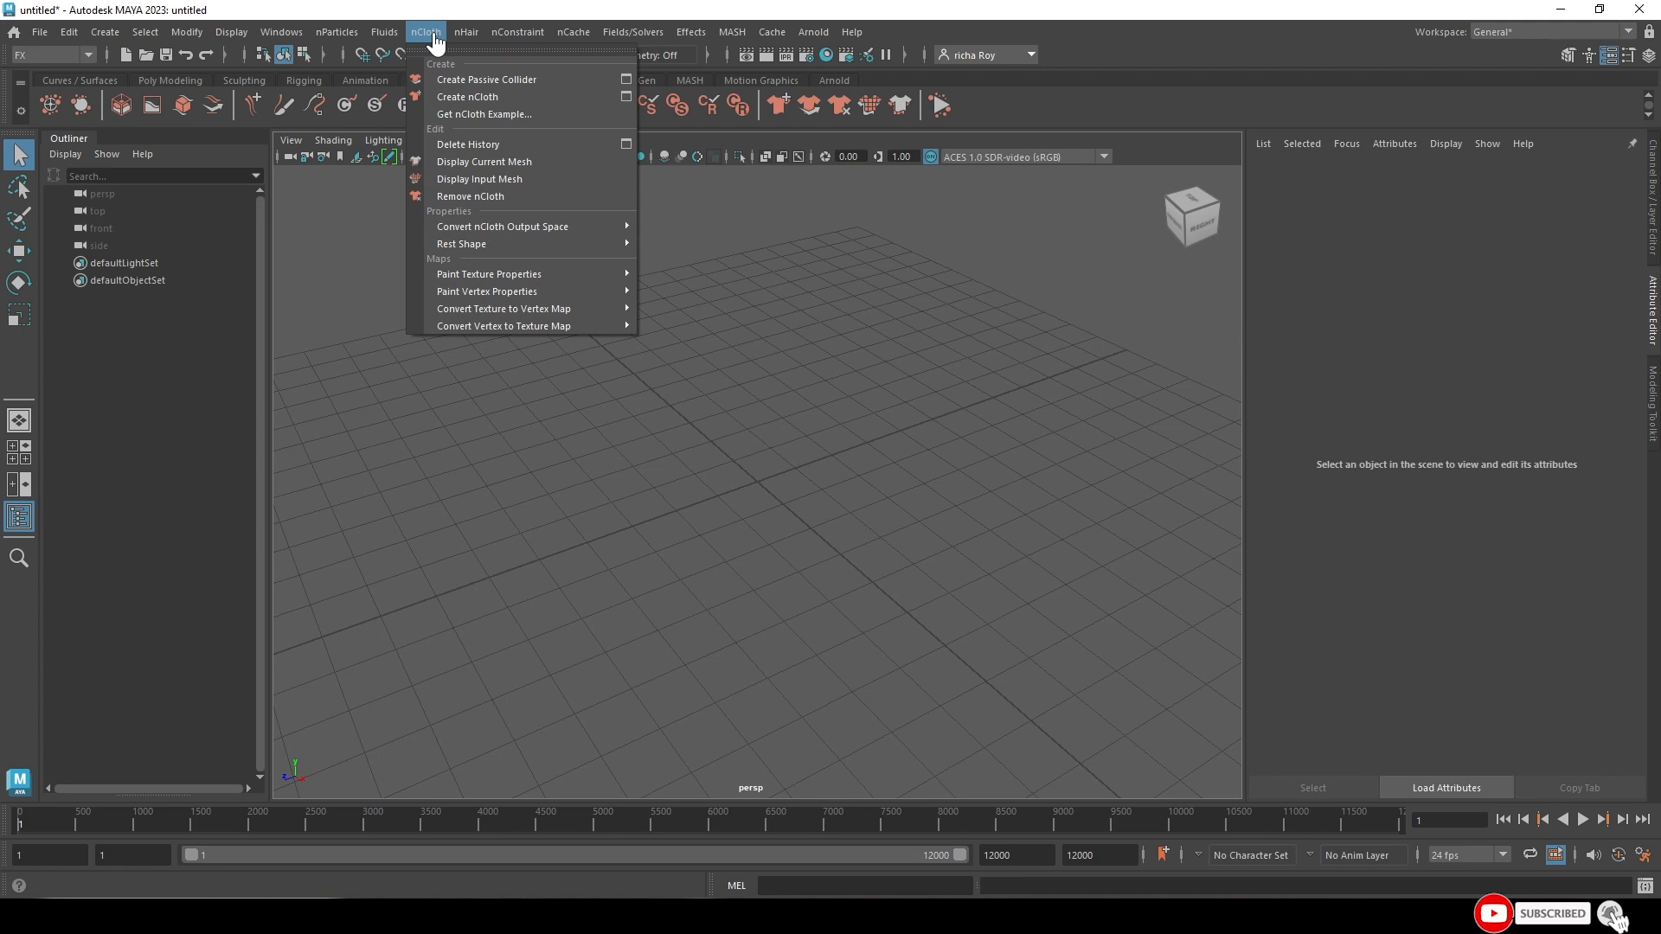
mouse_move(461, 39)
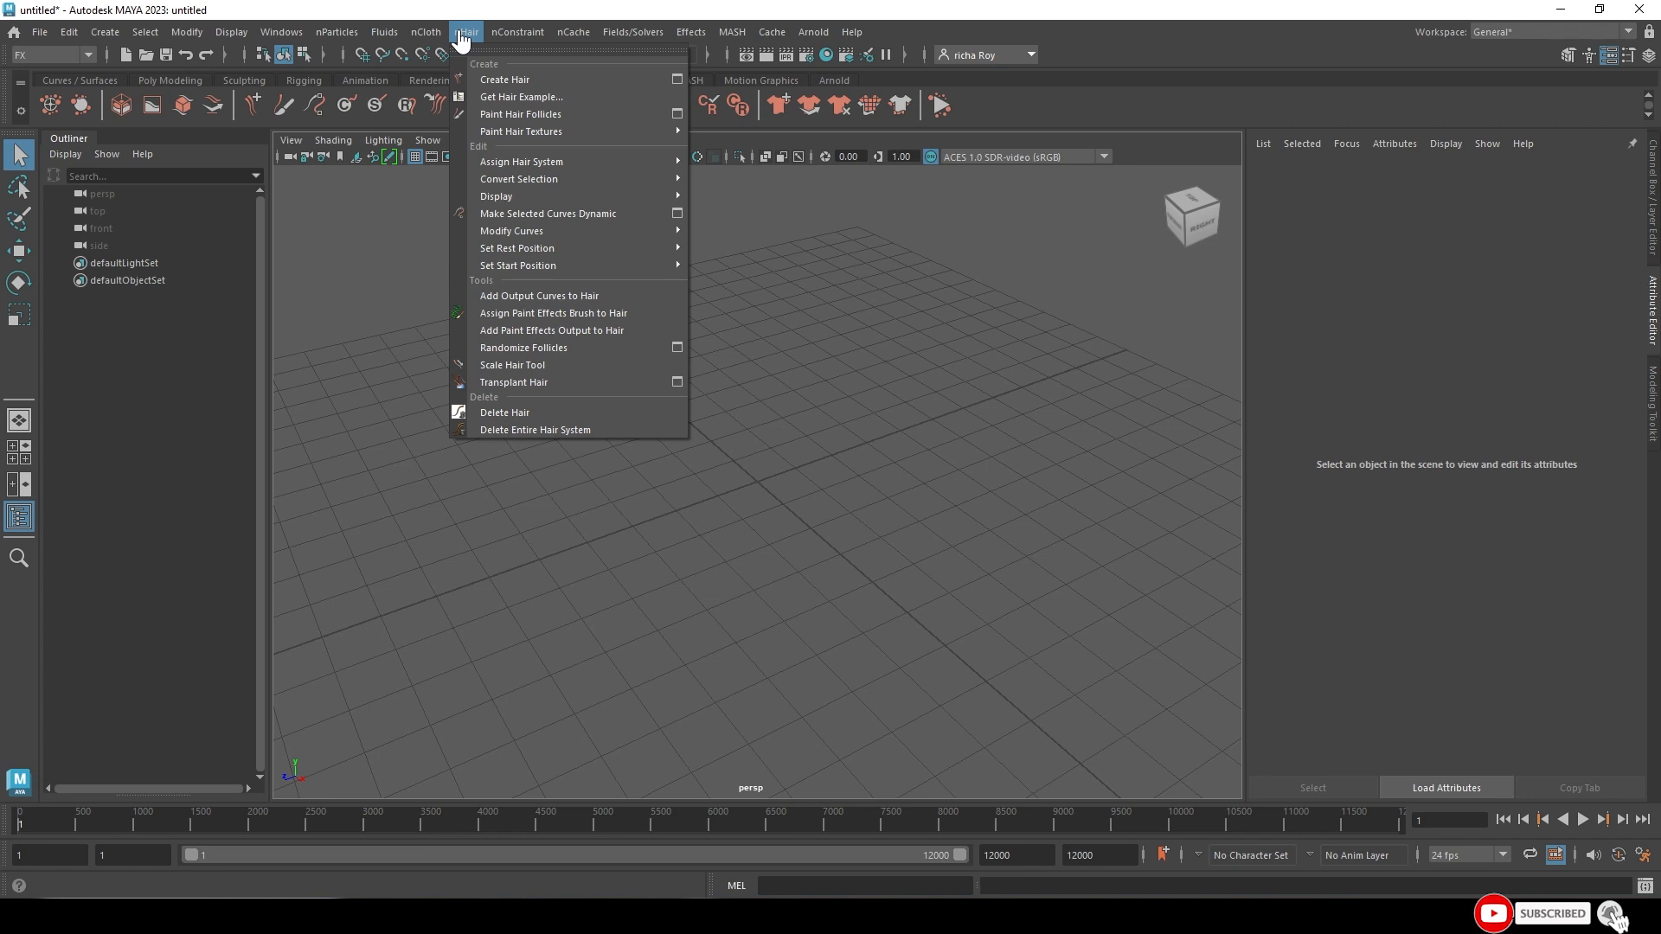
mouse_move(387, 35)
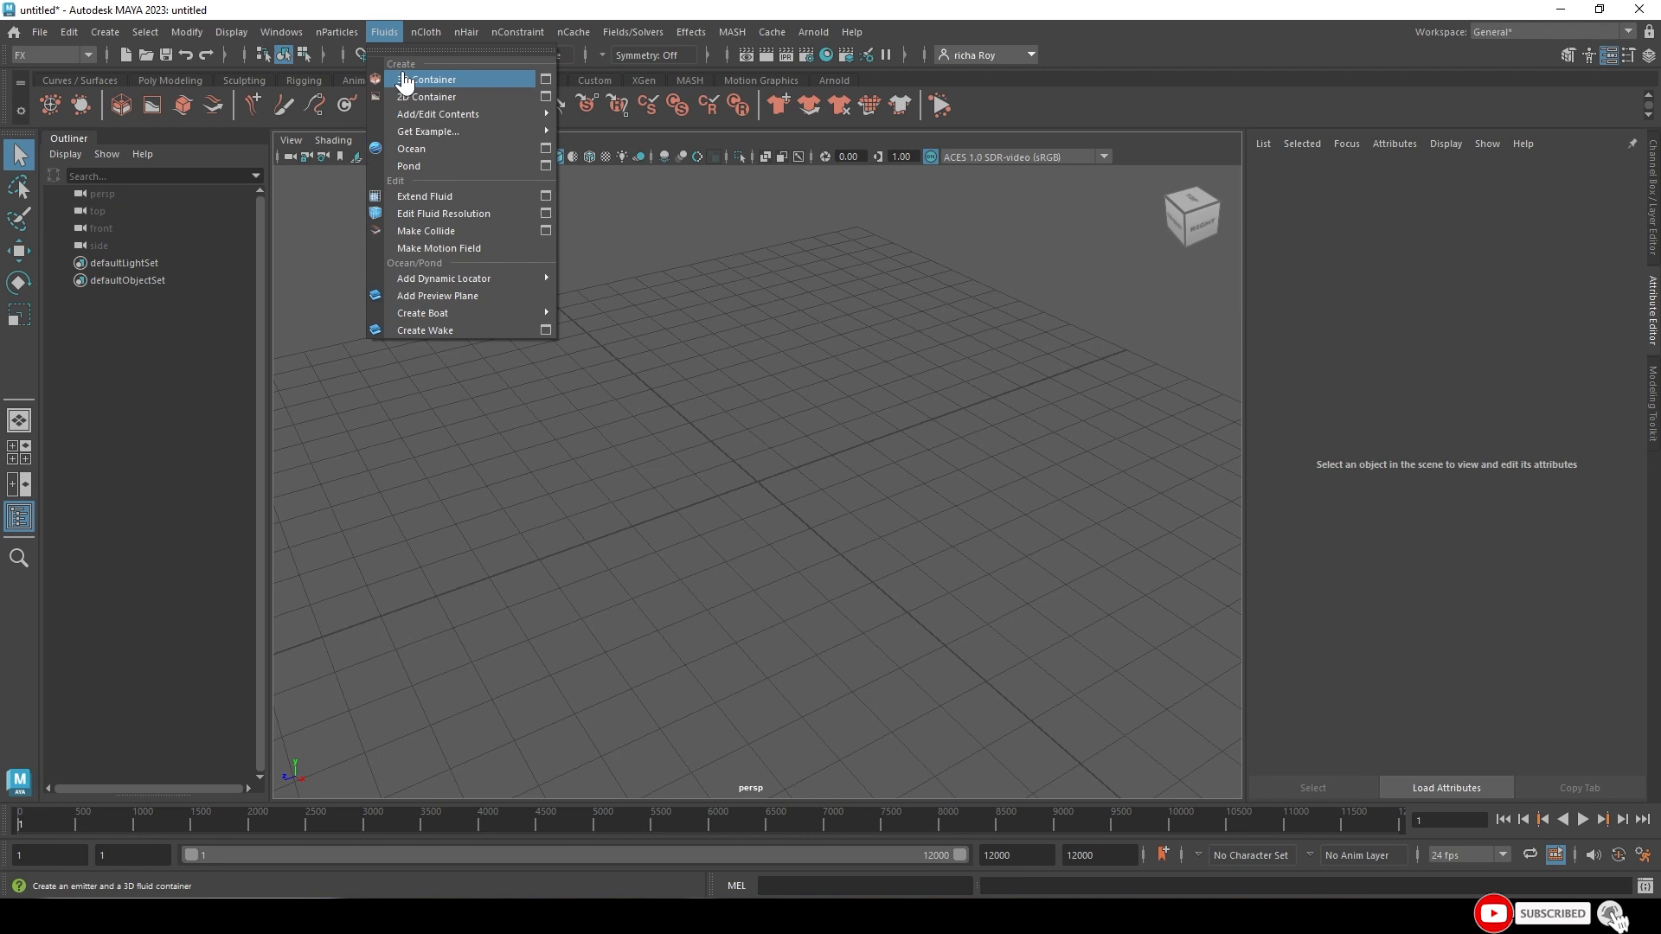
mouse_move(525, 32)
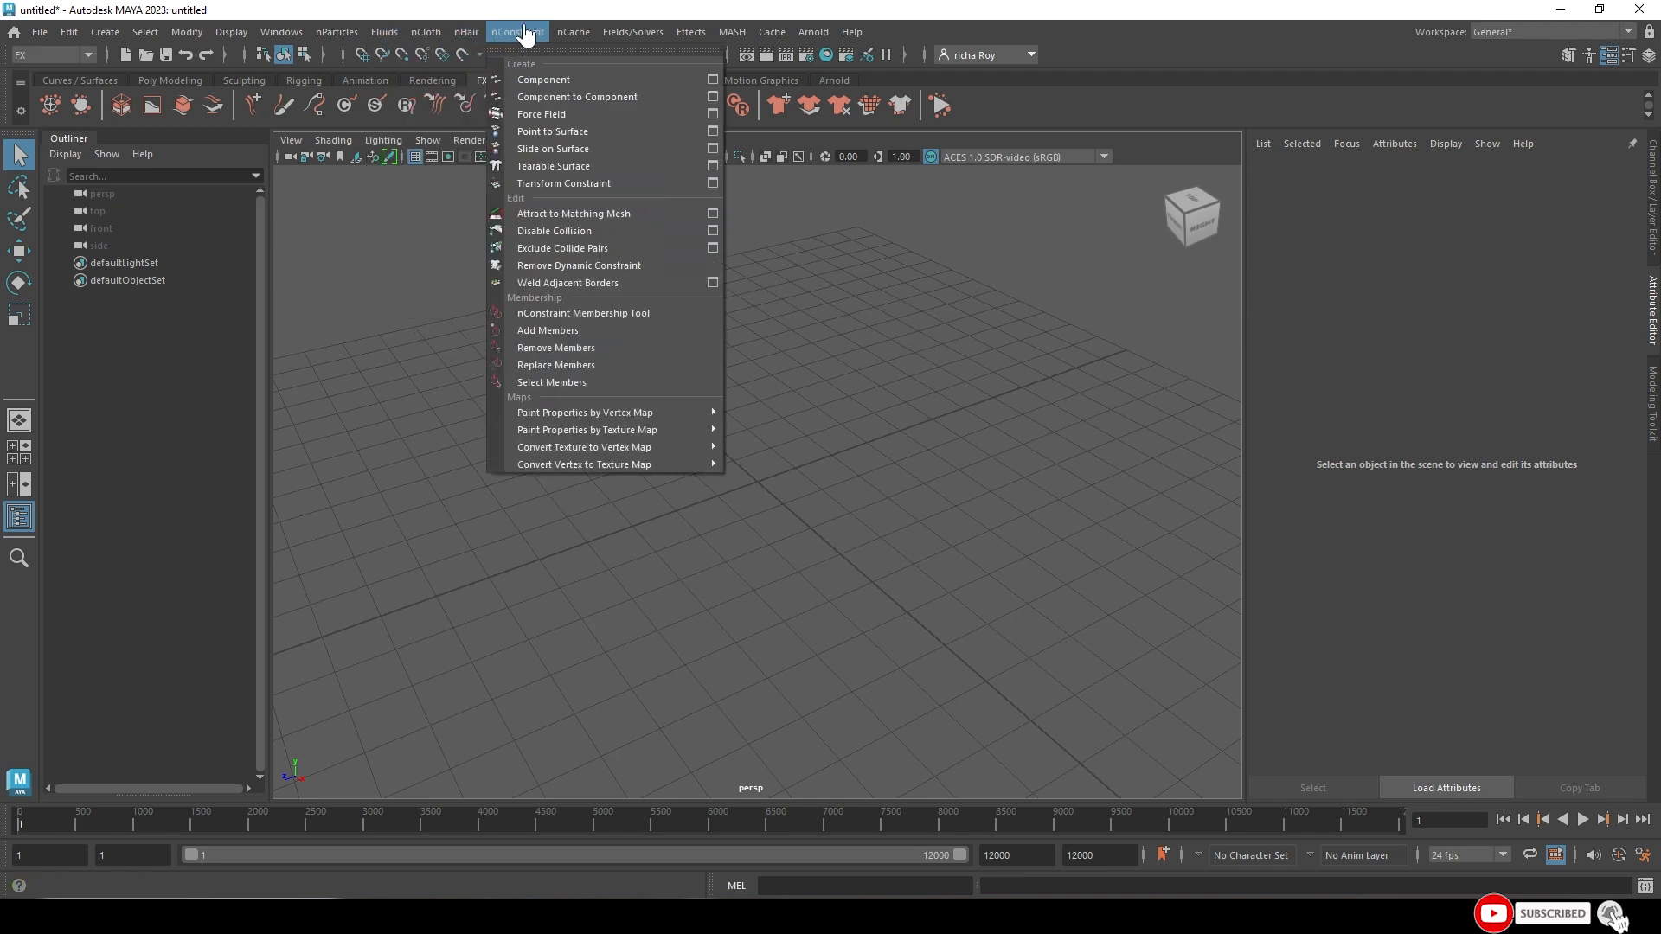
mouse_move(620, 36)
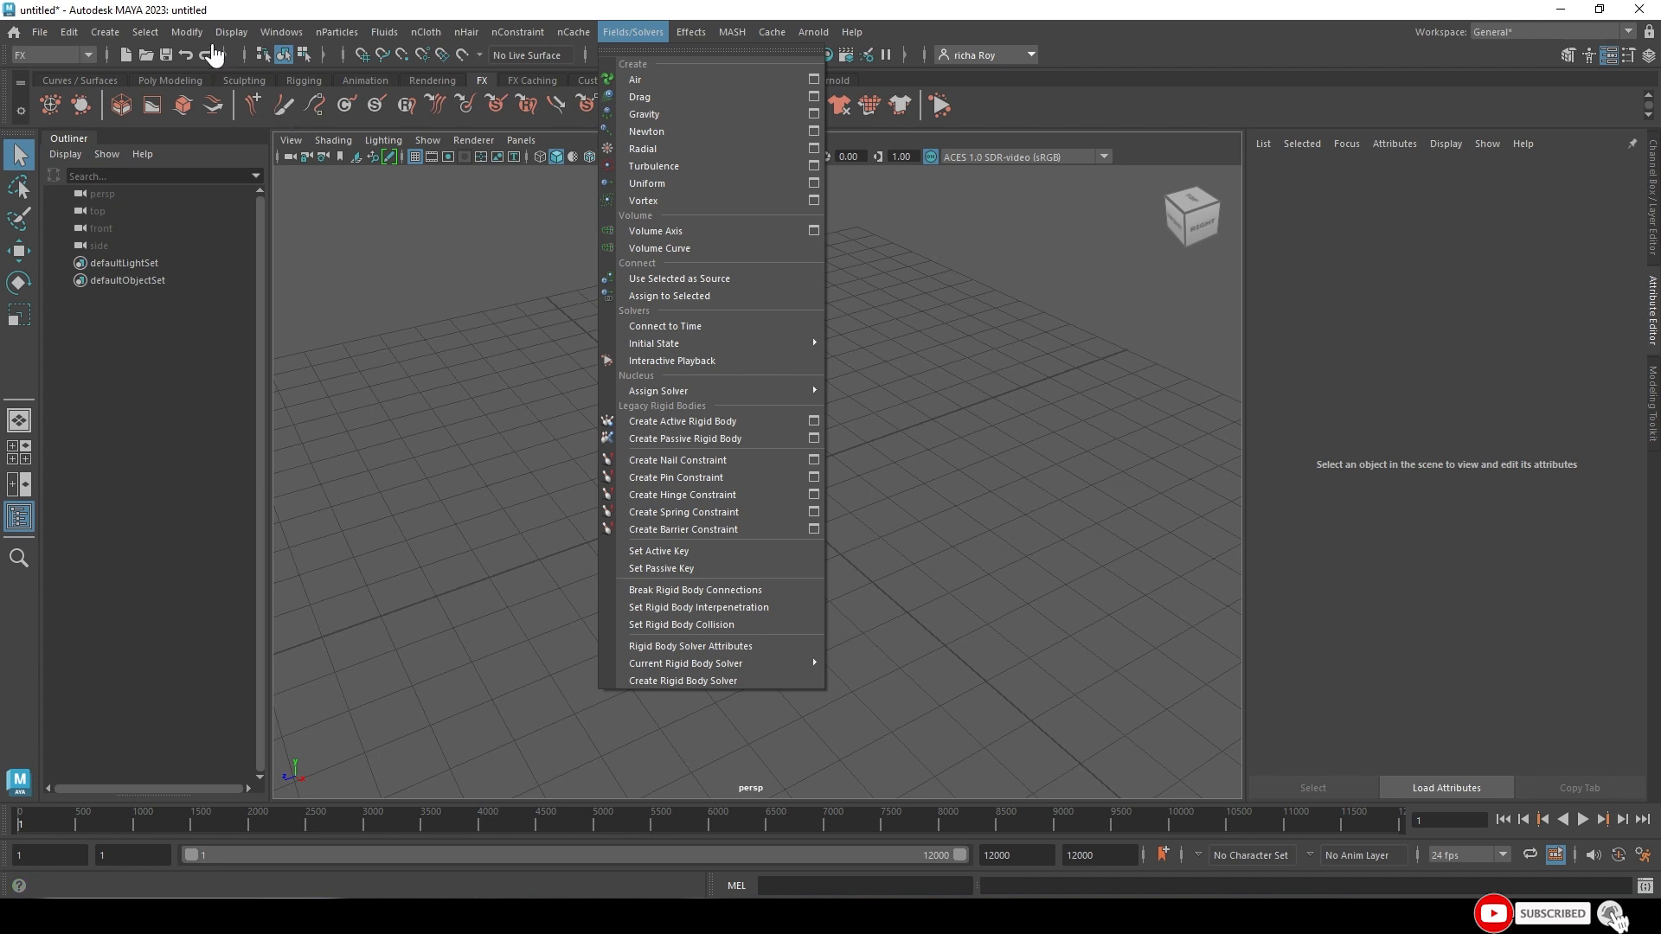
- Tear off the nParticles menu and place it as a floating window over the viewport
mouse_move(317, 38)
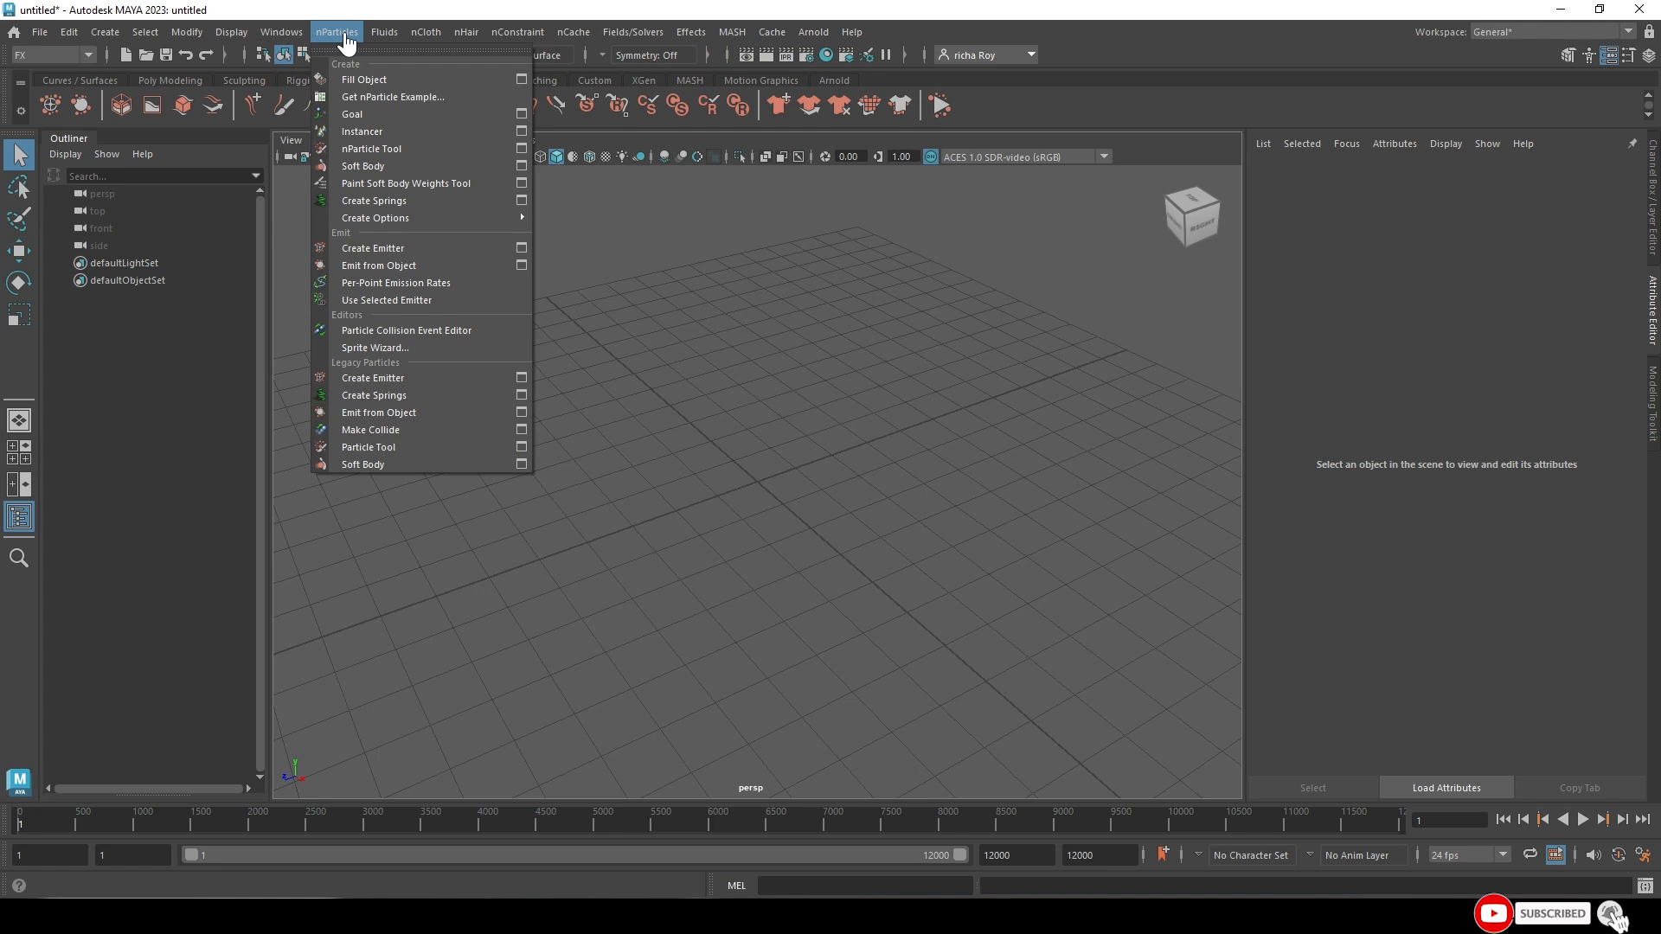
click(346, 57)
drag(370, 35, 424, 229)
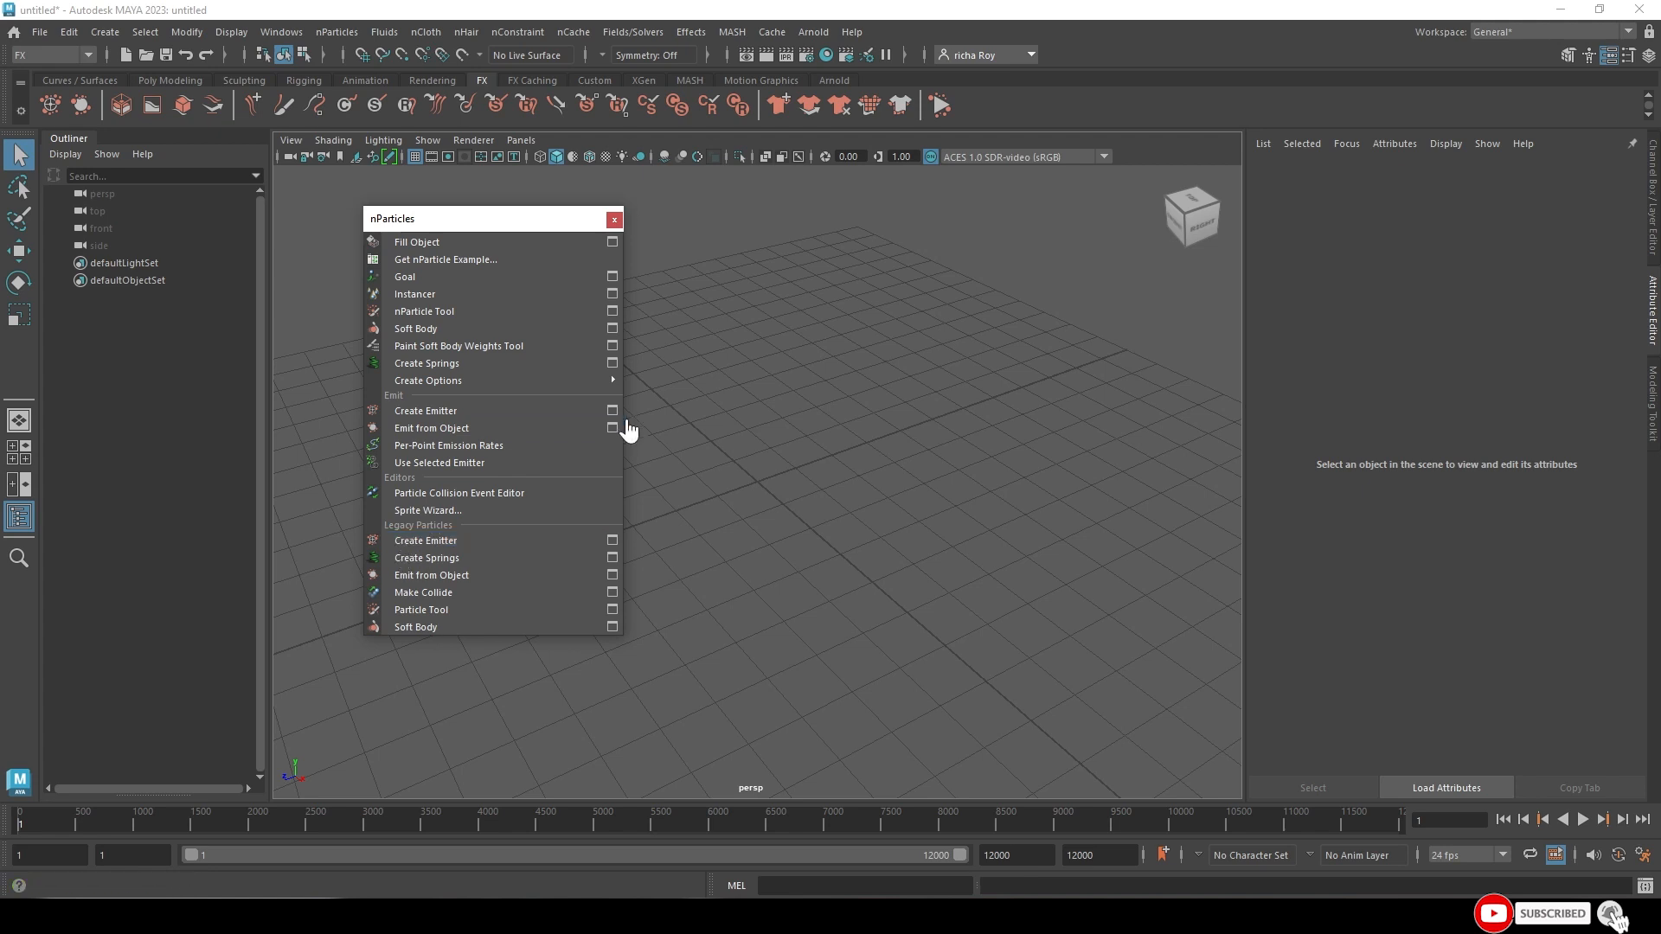
- Create an nParticle emitter and examine the shading attributes of its particle shape
click(441, 416)
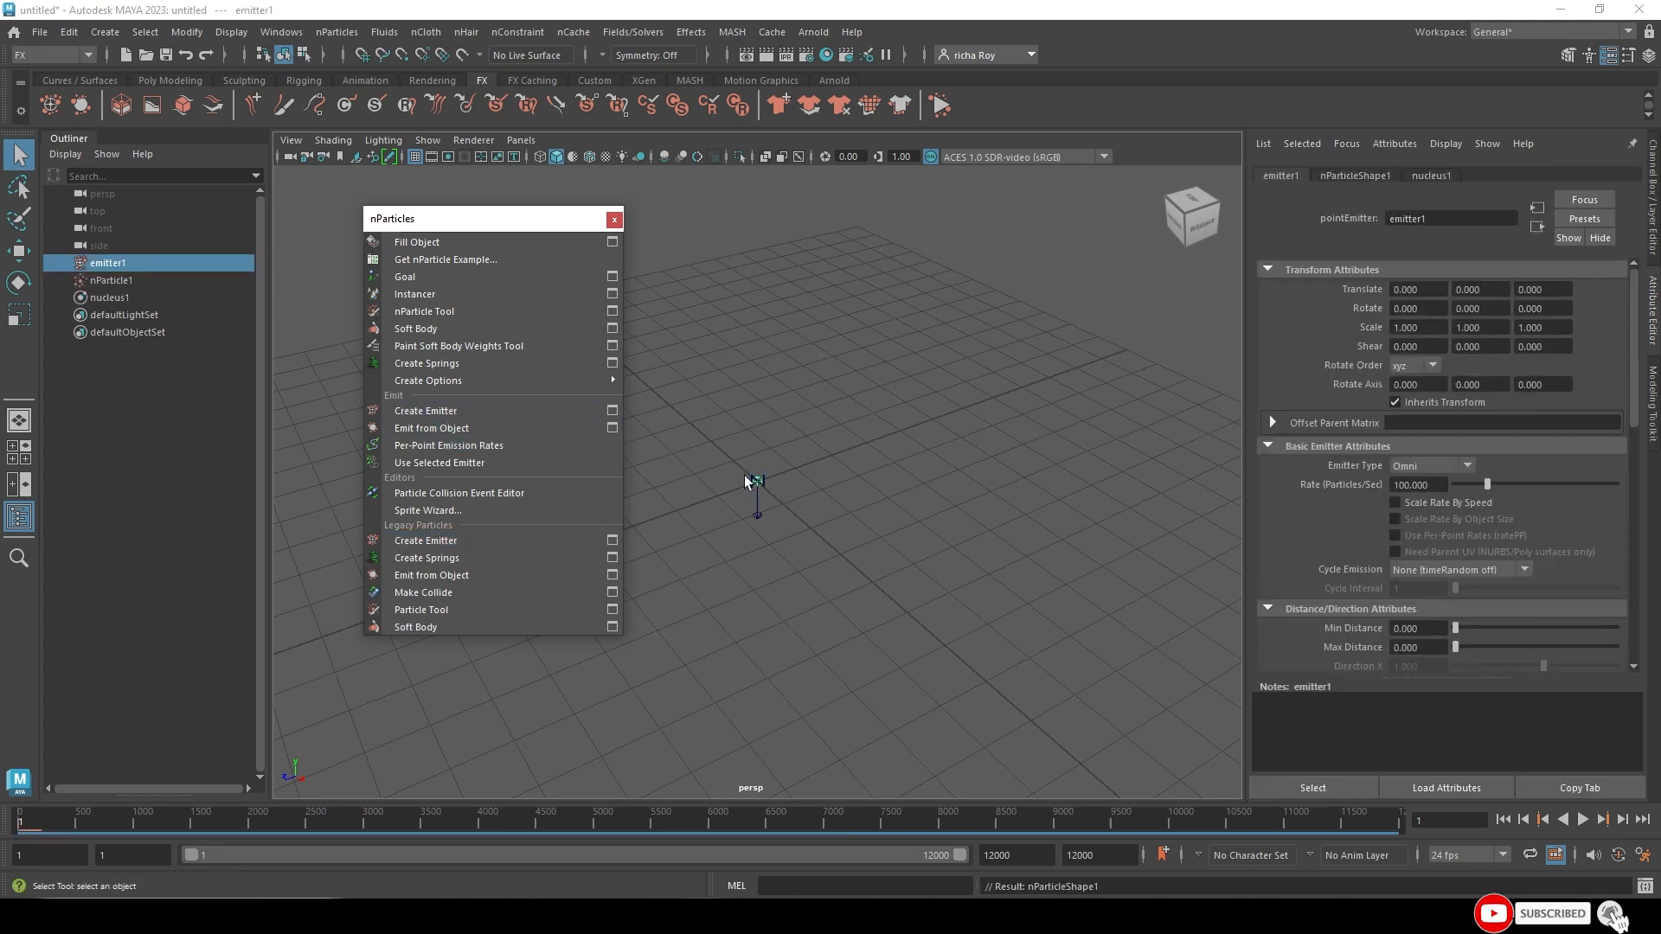
click(1338, 178)
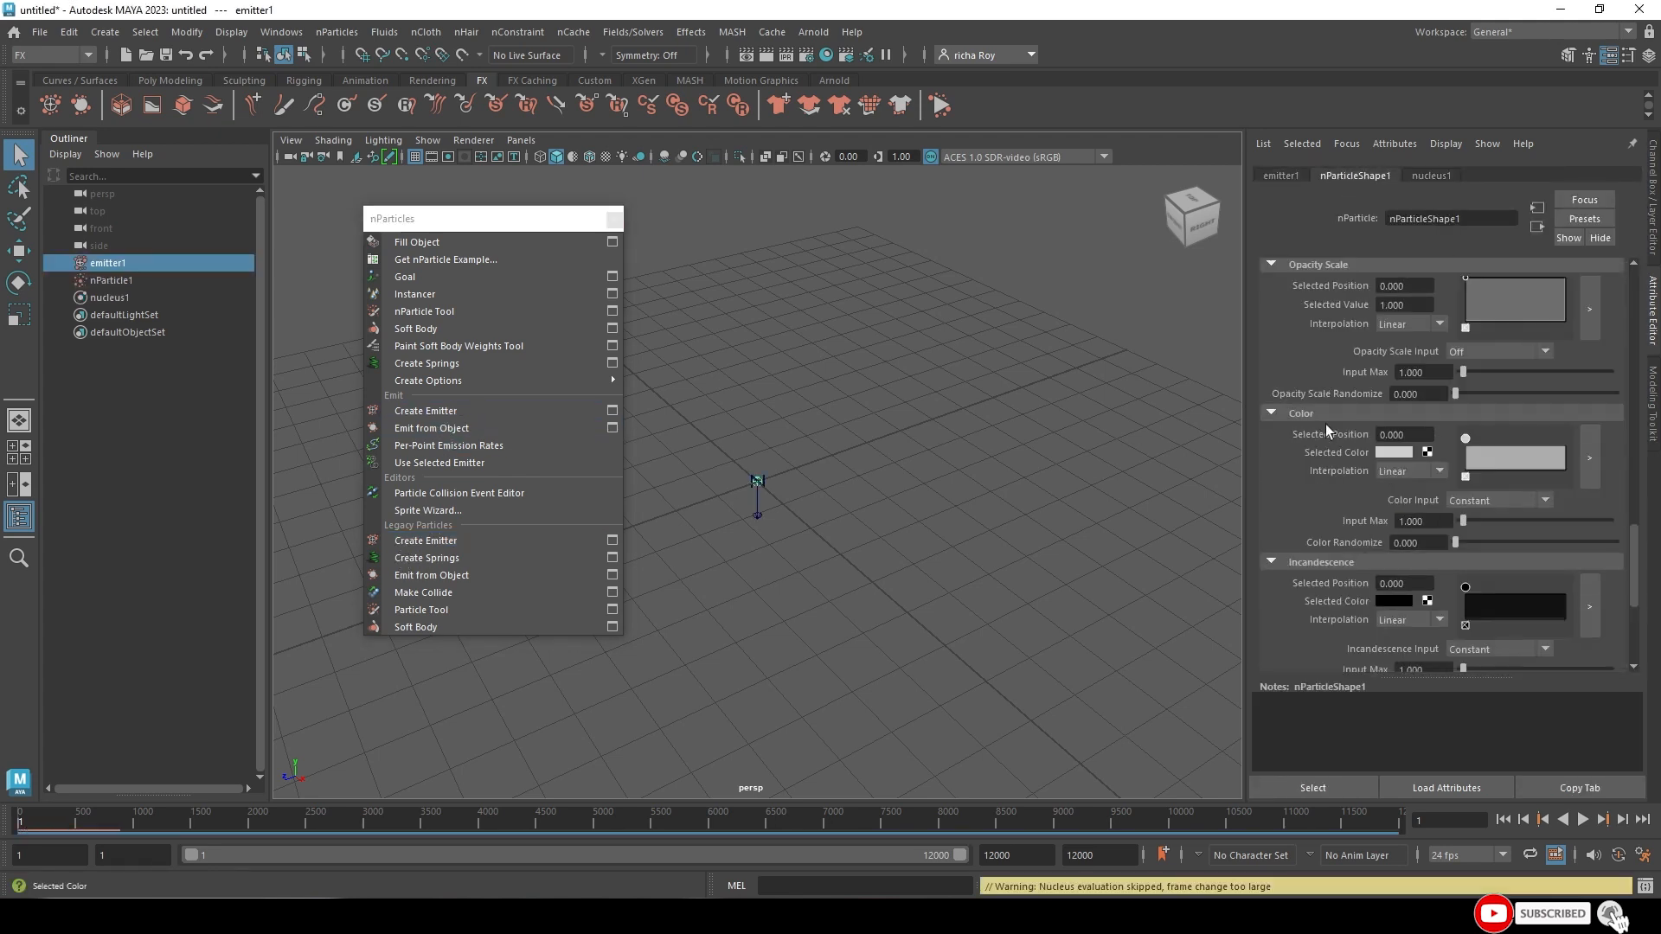
scroll(1366, 507, up, 3)
scroll(1367, 507, up, 3)
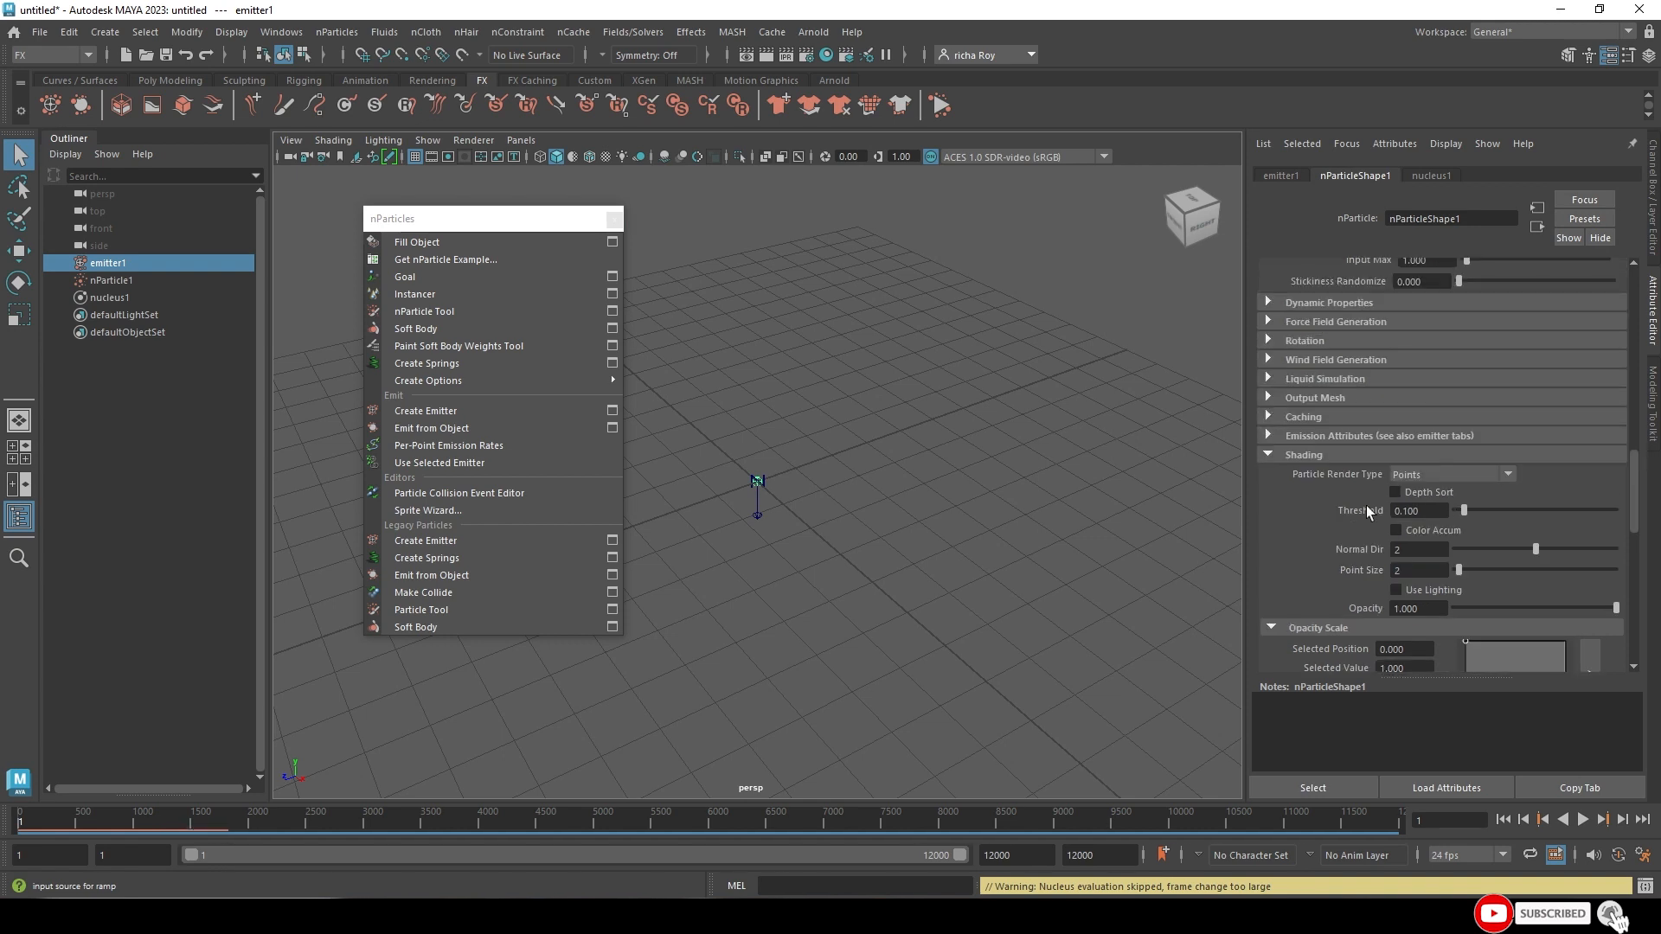
- Play the simulation to watch the nParticle emission, then stop it and inspect the falling particles
click(1582, 819)
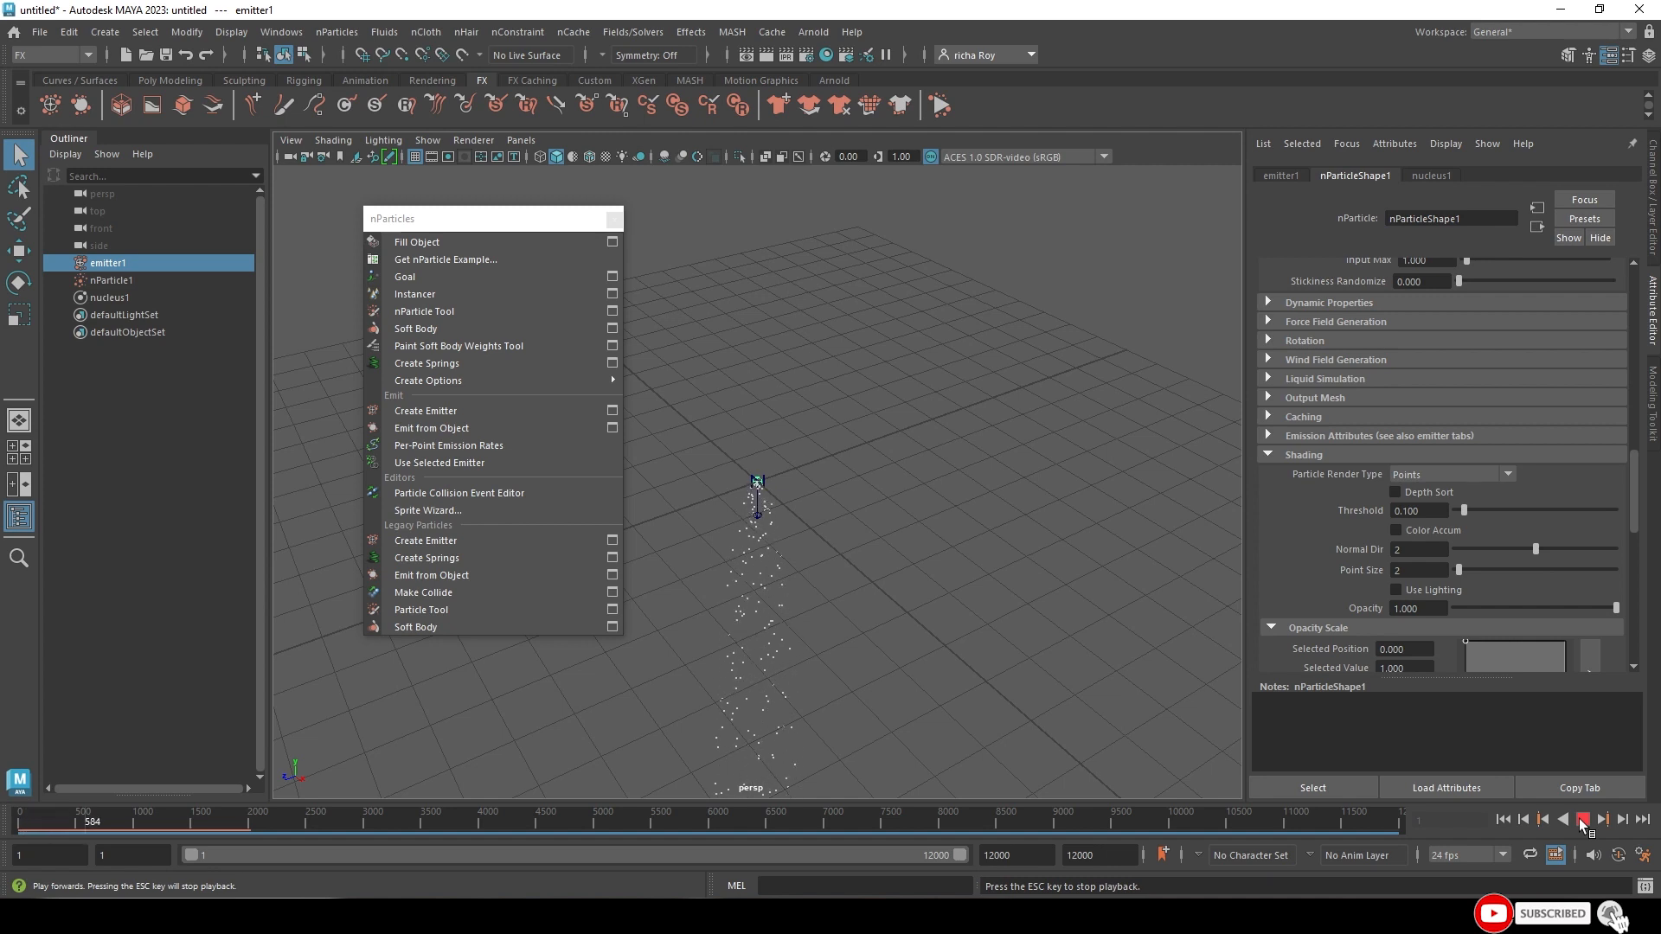
click(1582, 821)
alt+middle_drag(852, 562, 844, 342)
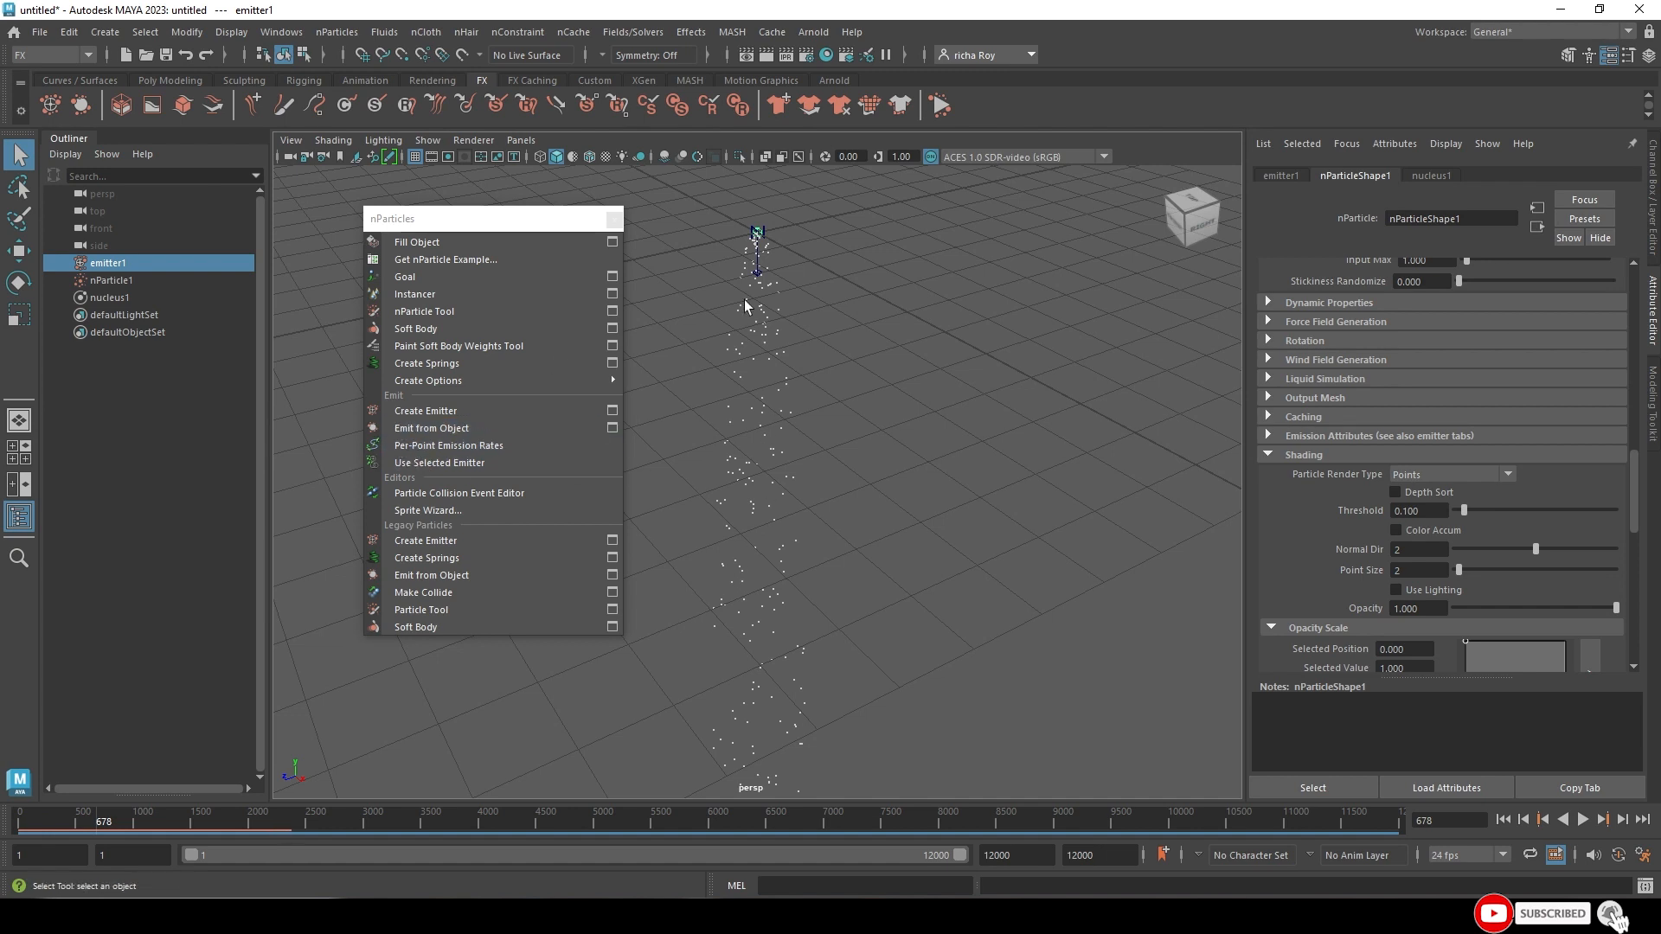
- Create a legacy particle emitter and move it to about -6.355 along Z, away from the first emitter
click(456, 540)
scroll(922, 434, down, 10)
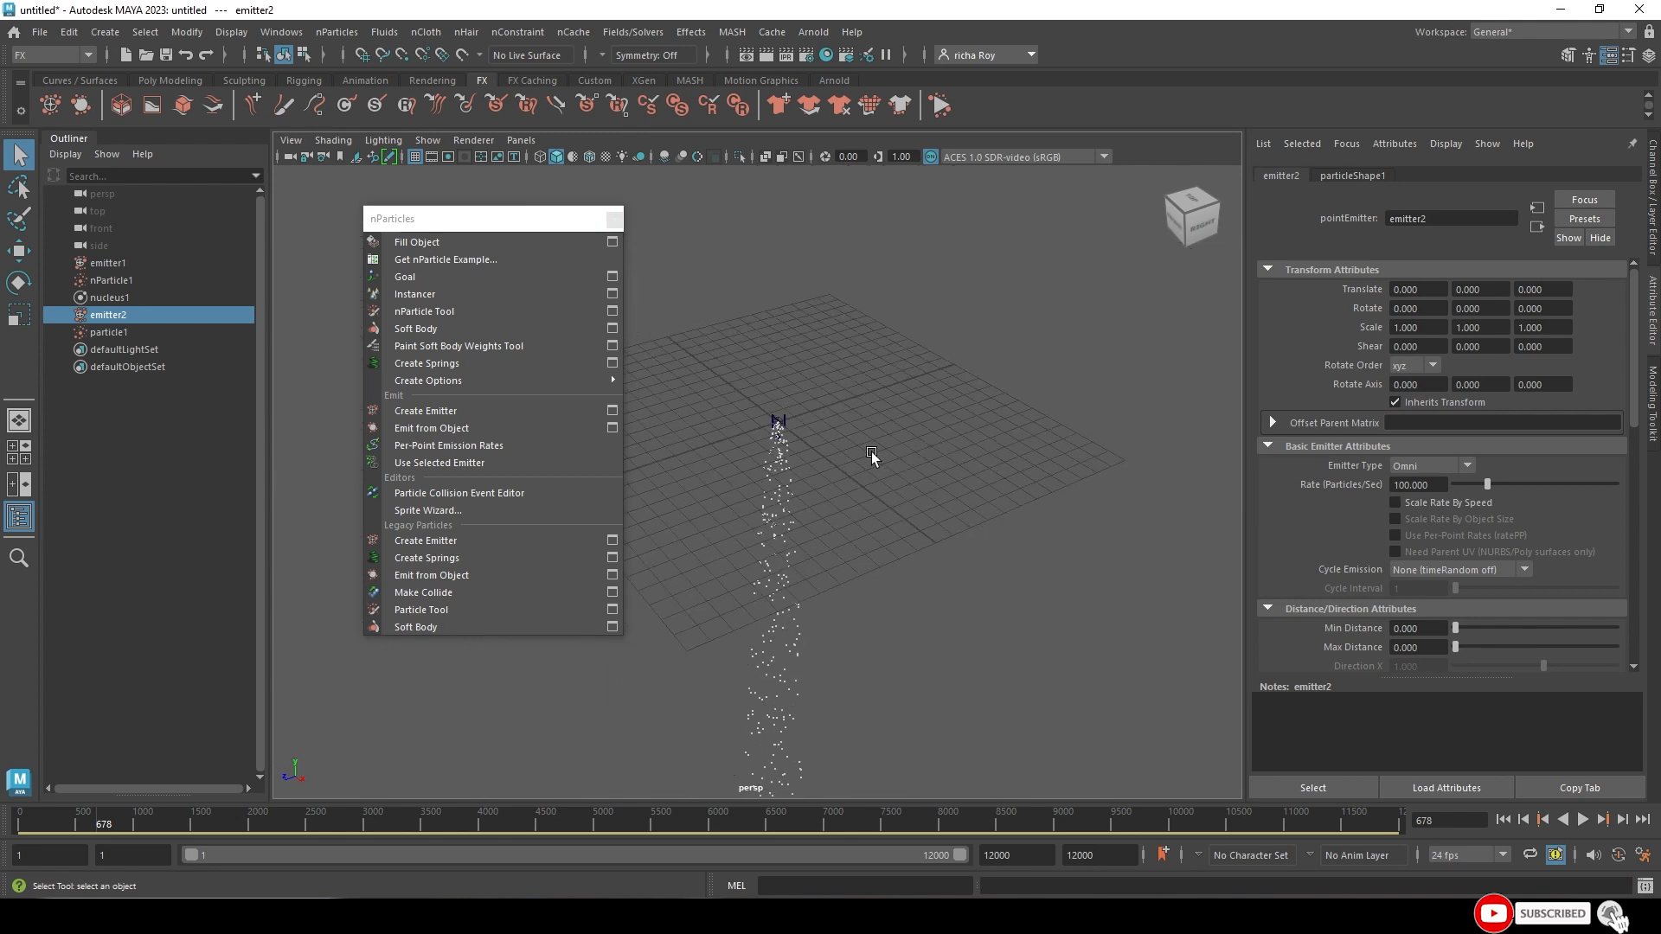
key(w)
drag(740, 463, 837, 427)
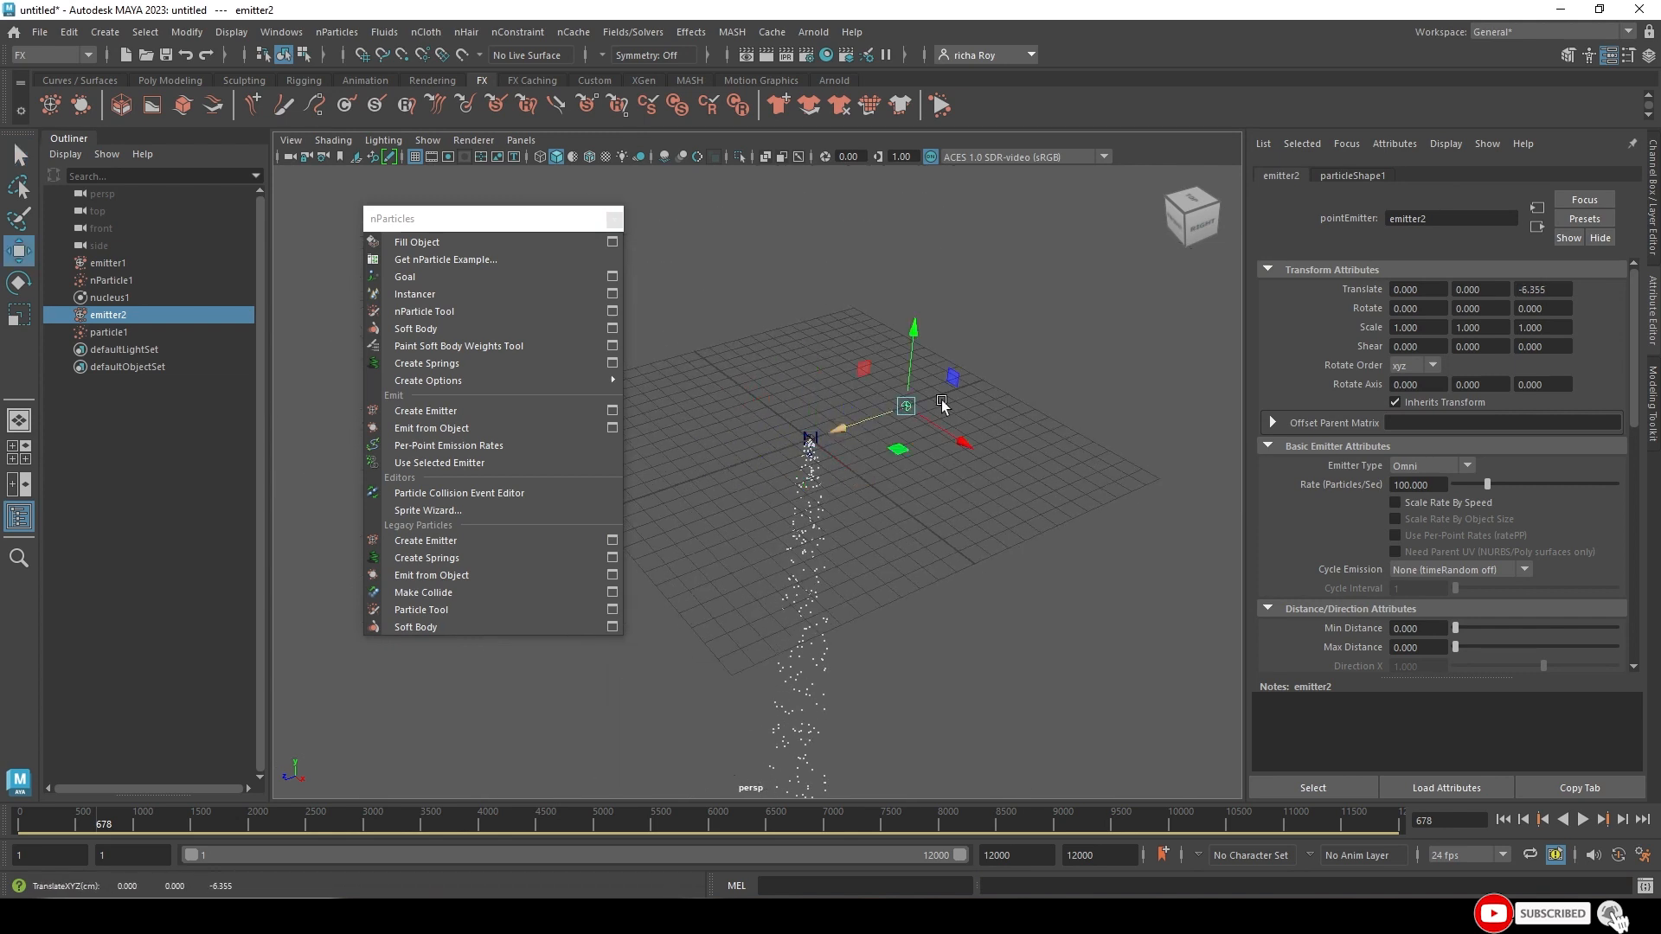
- Play the simulation briefly to compare the legacy emitter's particles with the nParticles
alt+middle_drag(934, 446, 856, 472)
scroll(856, 474, up, 1)
alt+drag(857, 474, 874, 641)
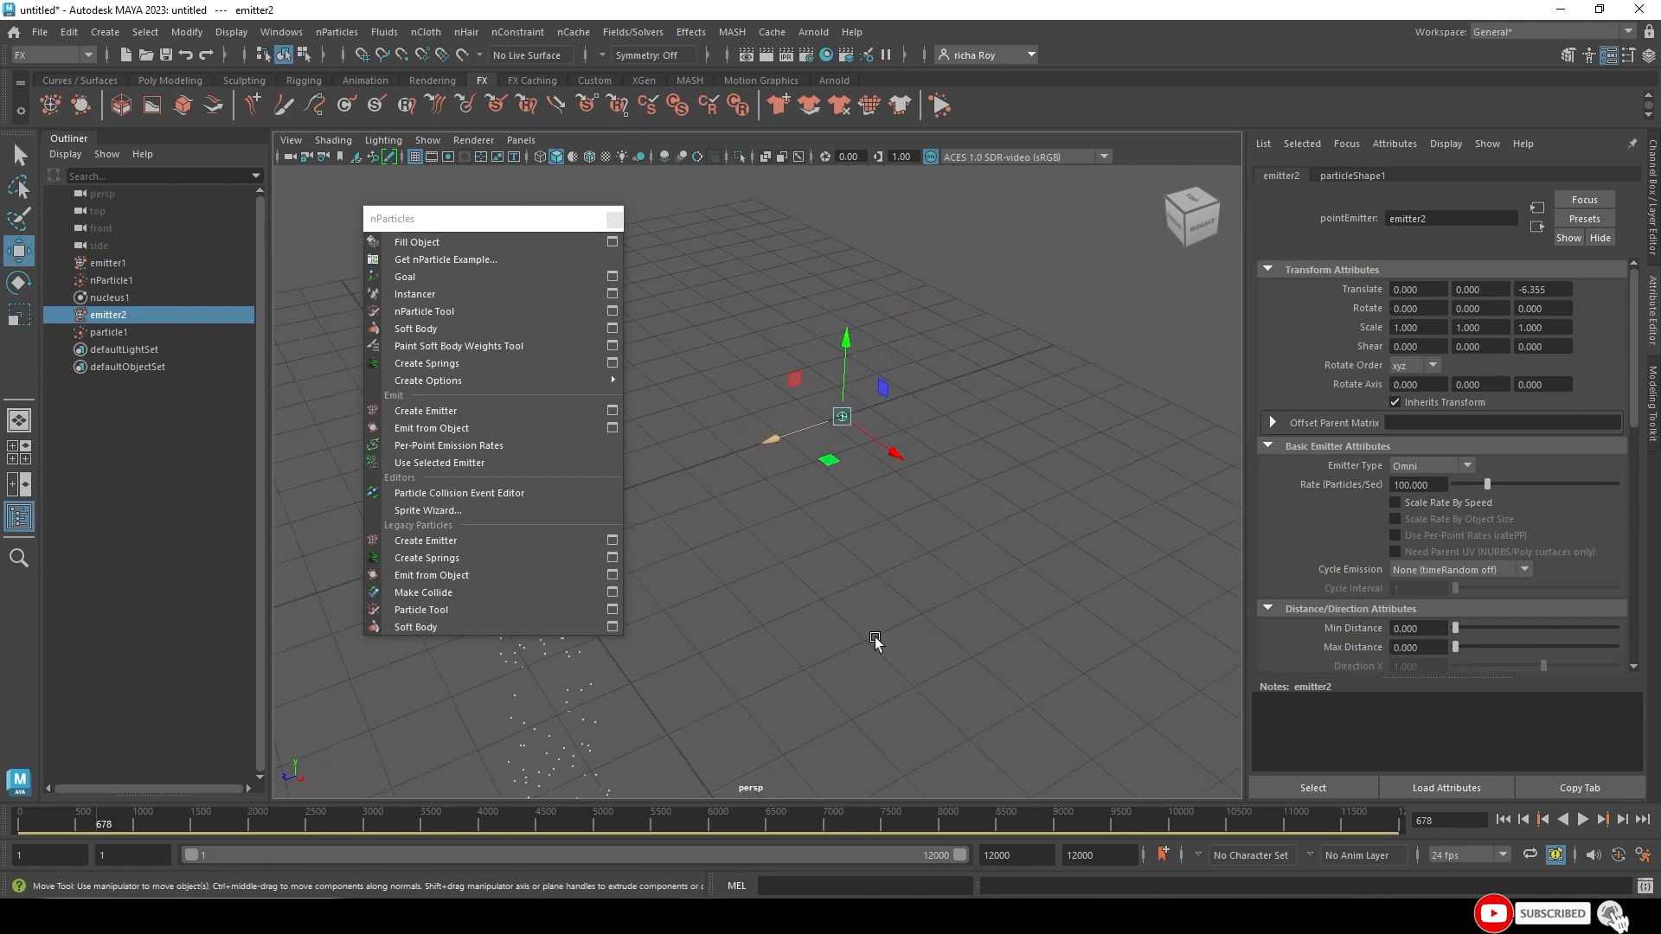
click(1581, 827)
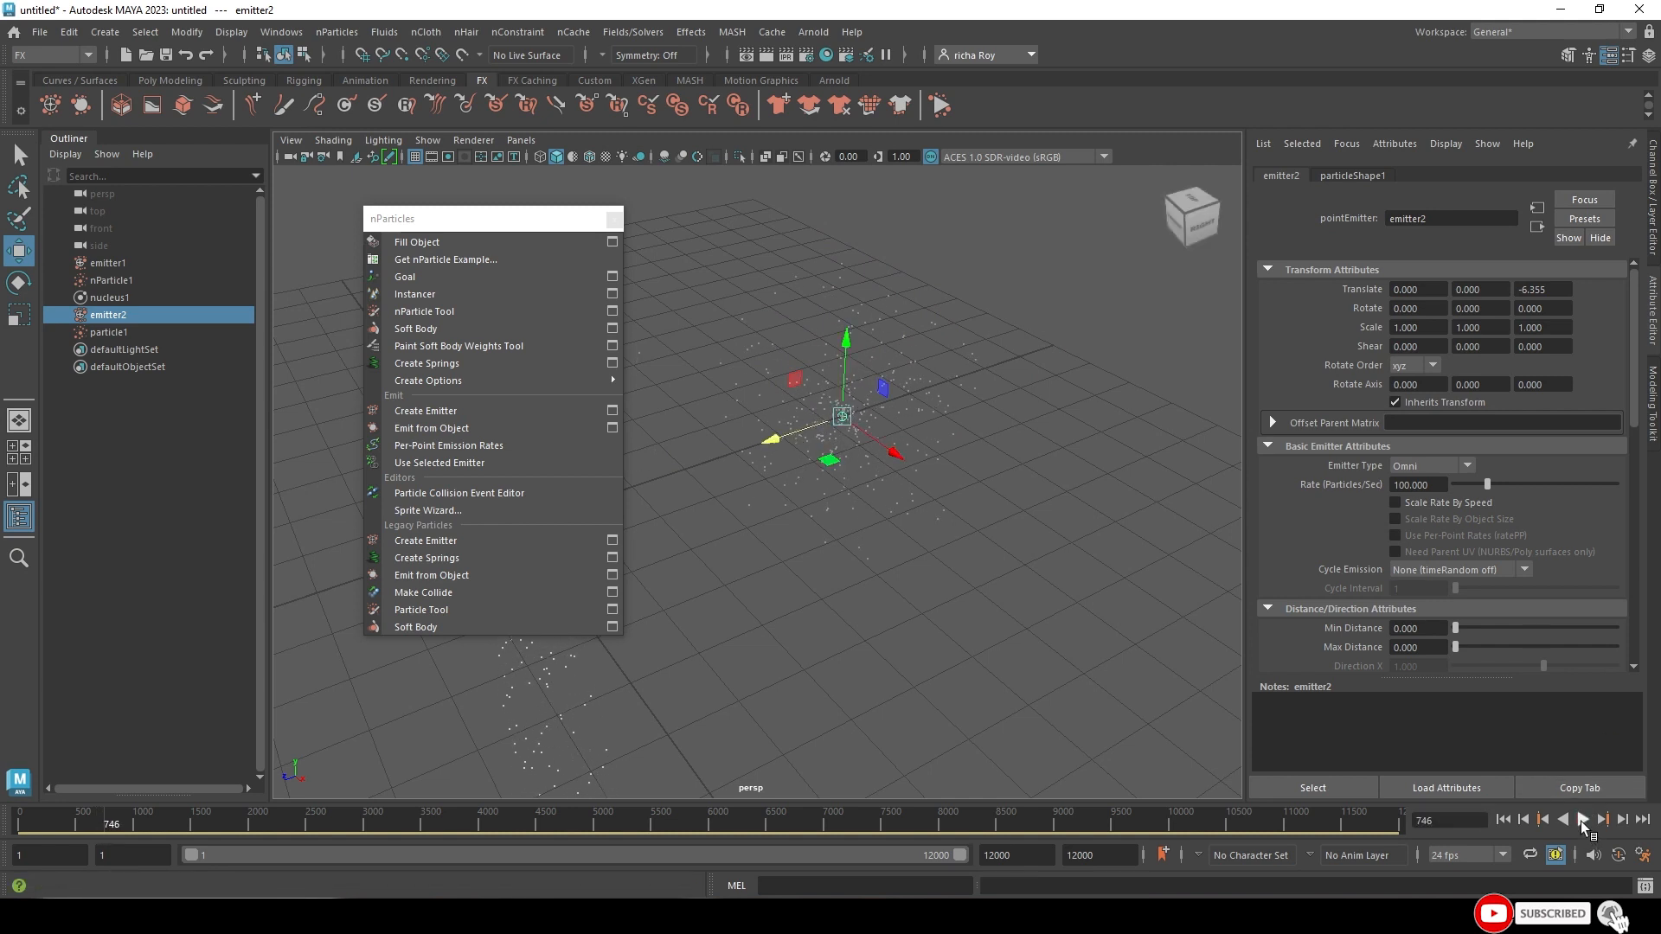
- Select the legacy emitter's particle object and examine its particle shape attributes
drag(982, 306, 914, 376)
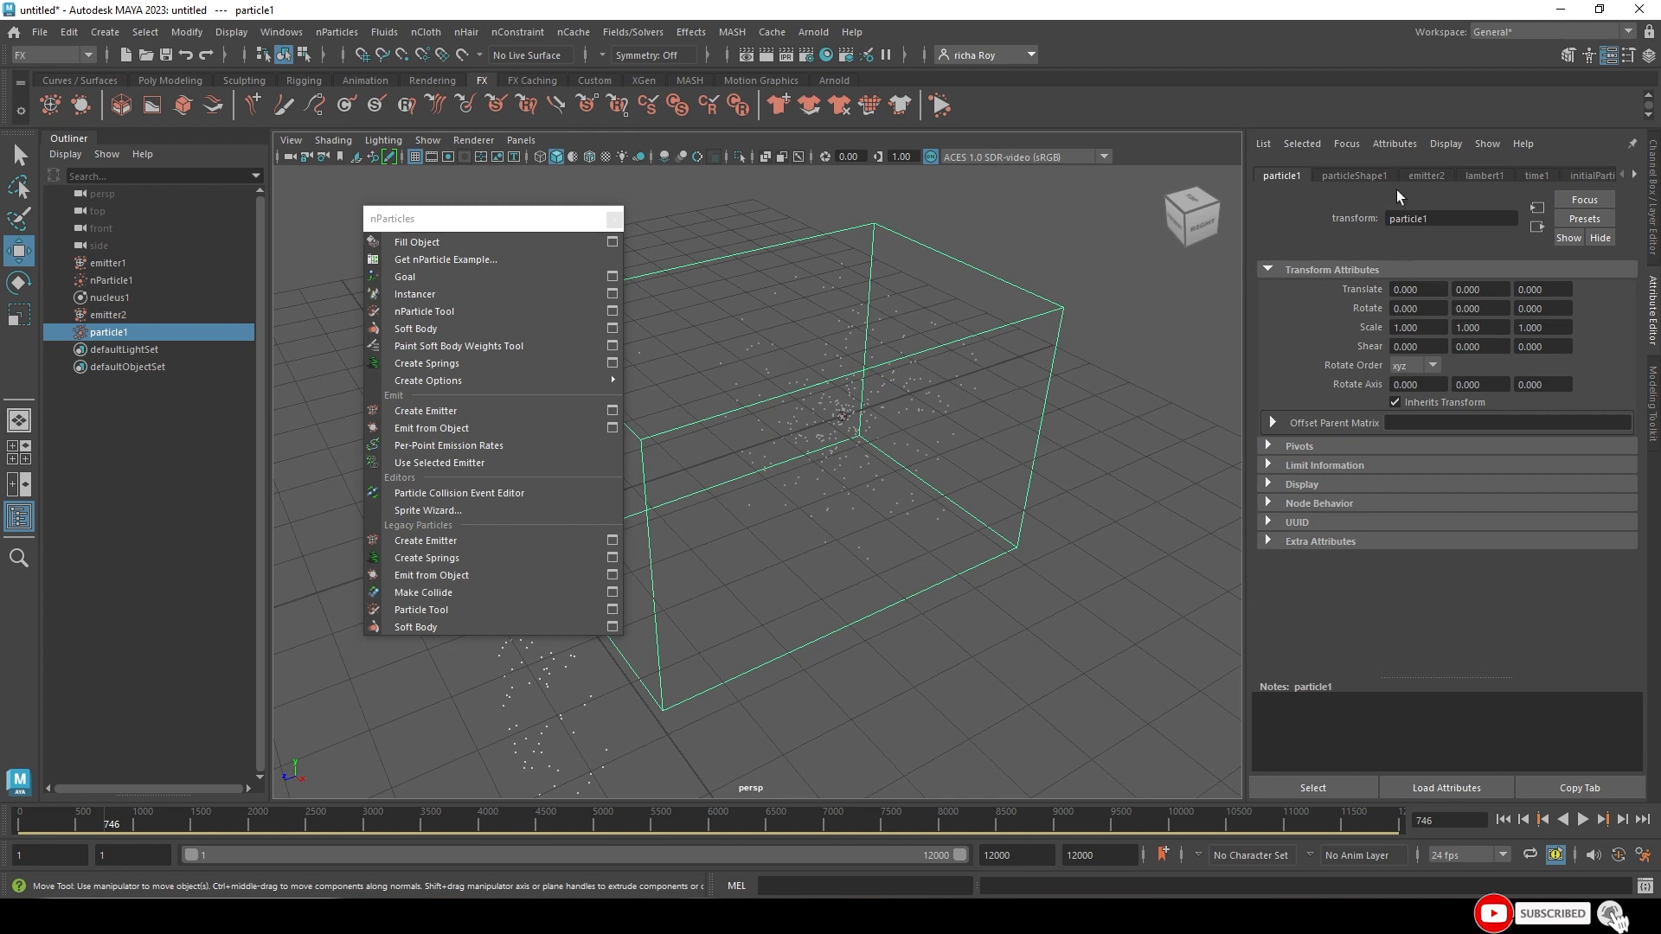
click(1364, 175)
scroll(1372, 486, down, 6)
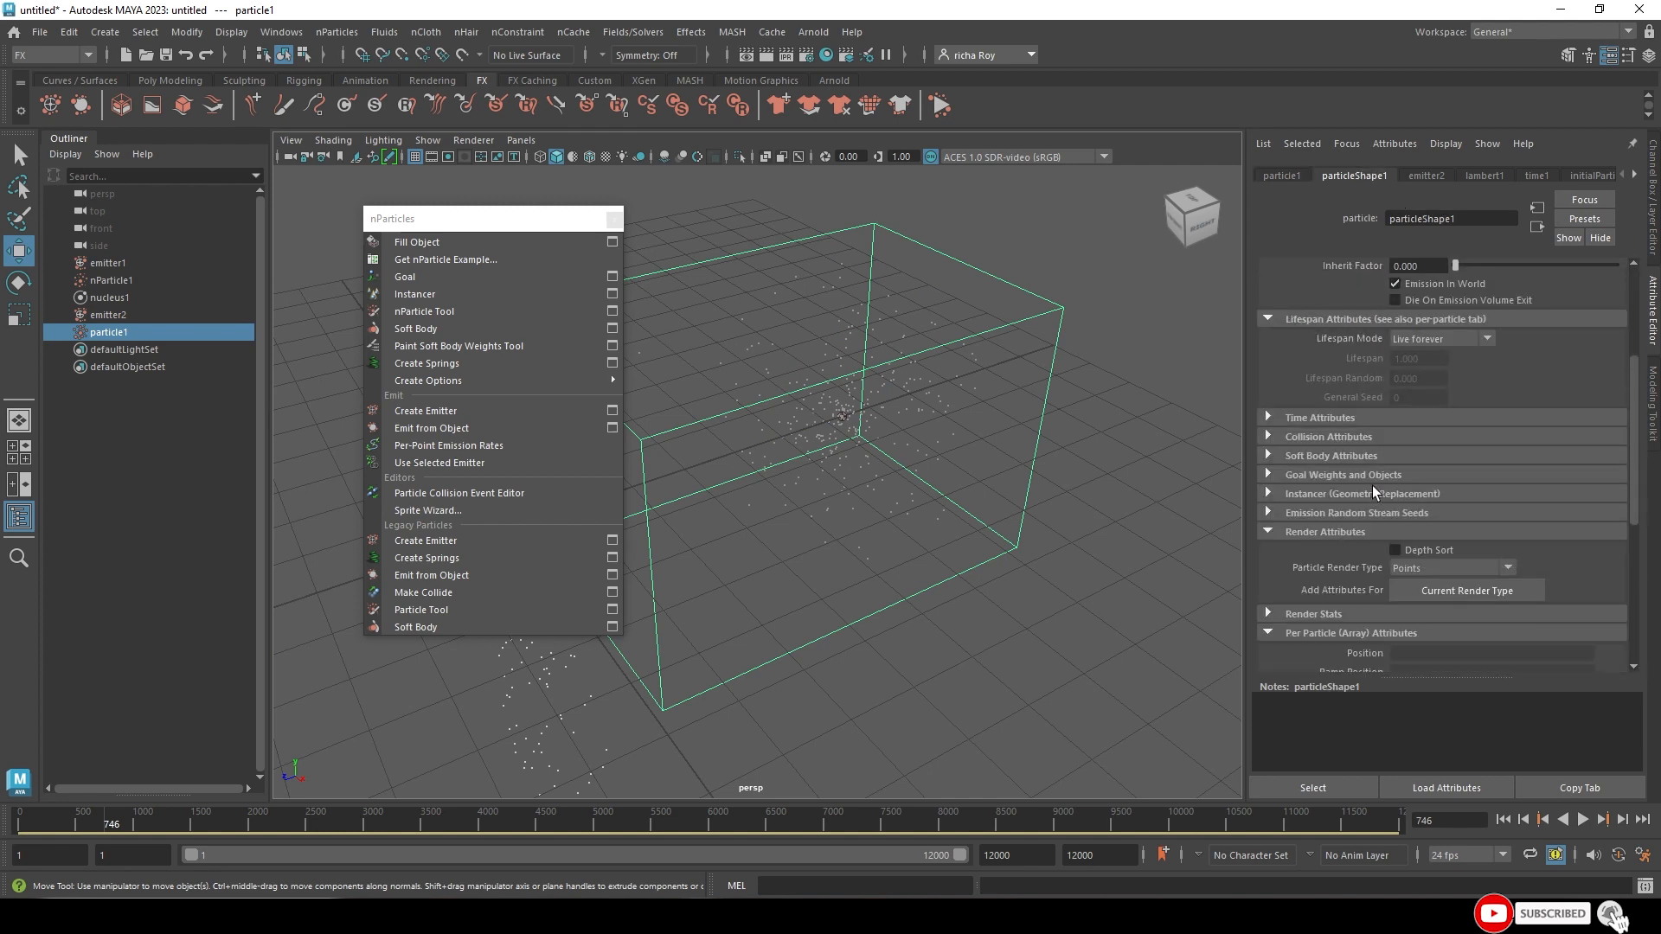
scroll(1372, 485, down, 8)
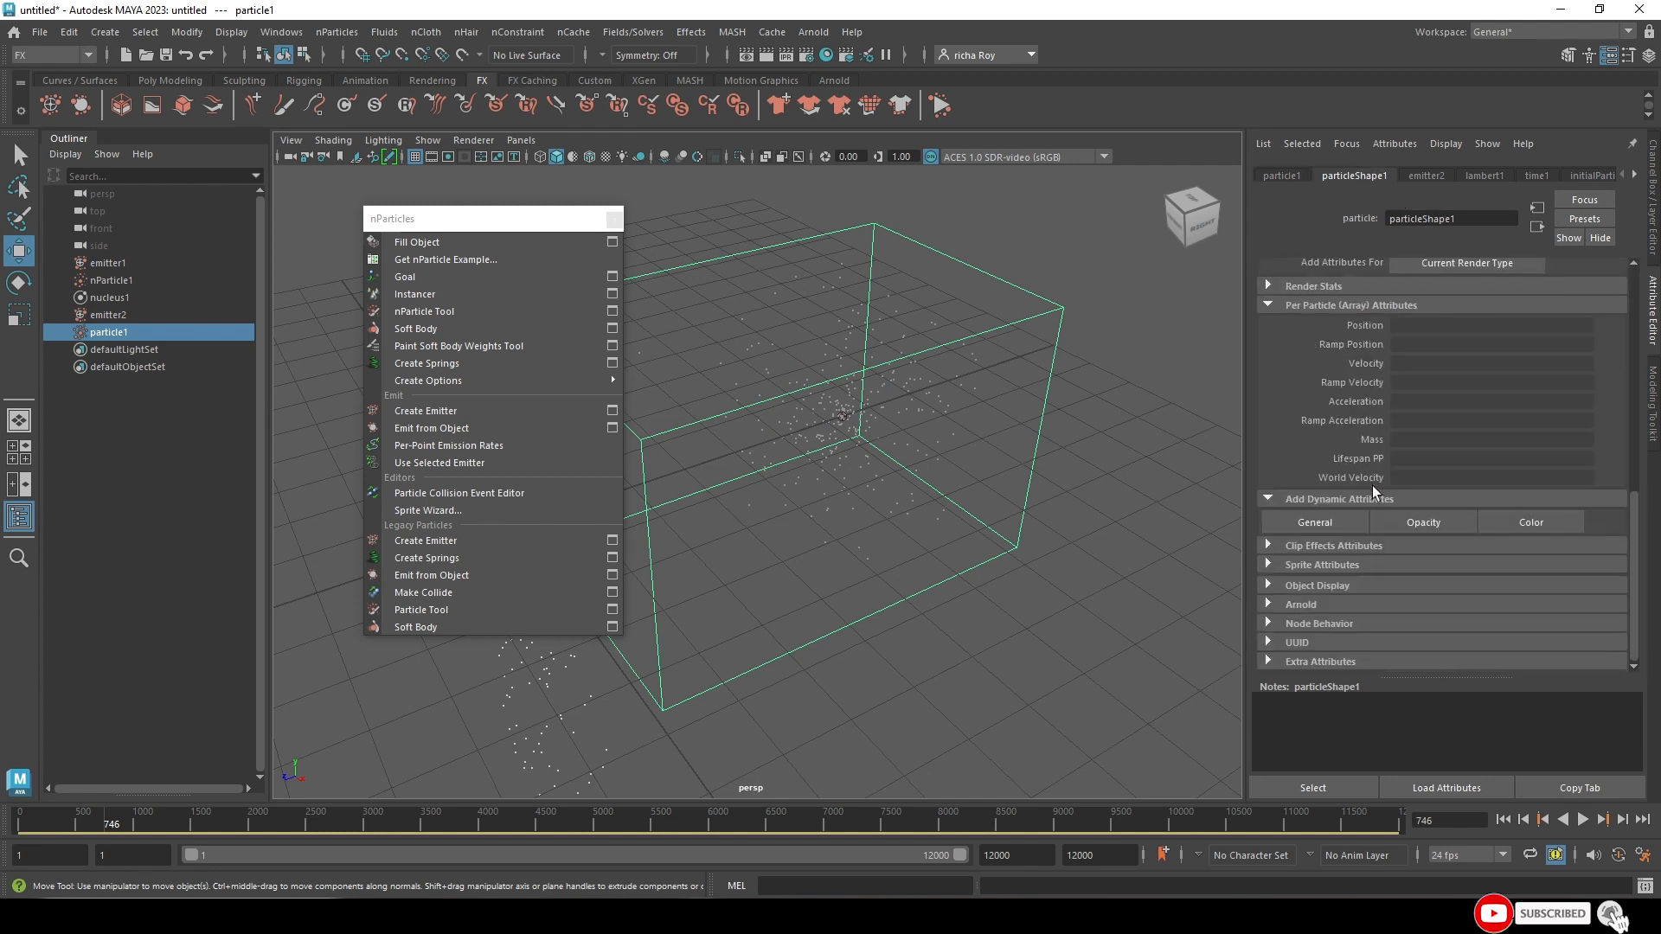
scroll(1372, 486, up, 8)
- Move the floating nParticles menu aside and select the nParticle object to examine its shape attributes
drag(578, 230, 220, 233)
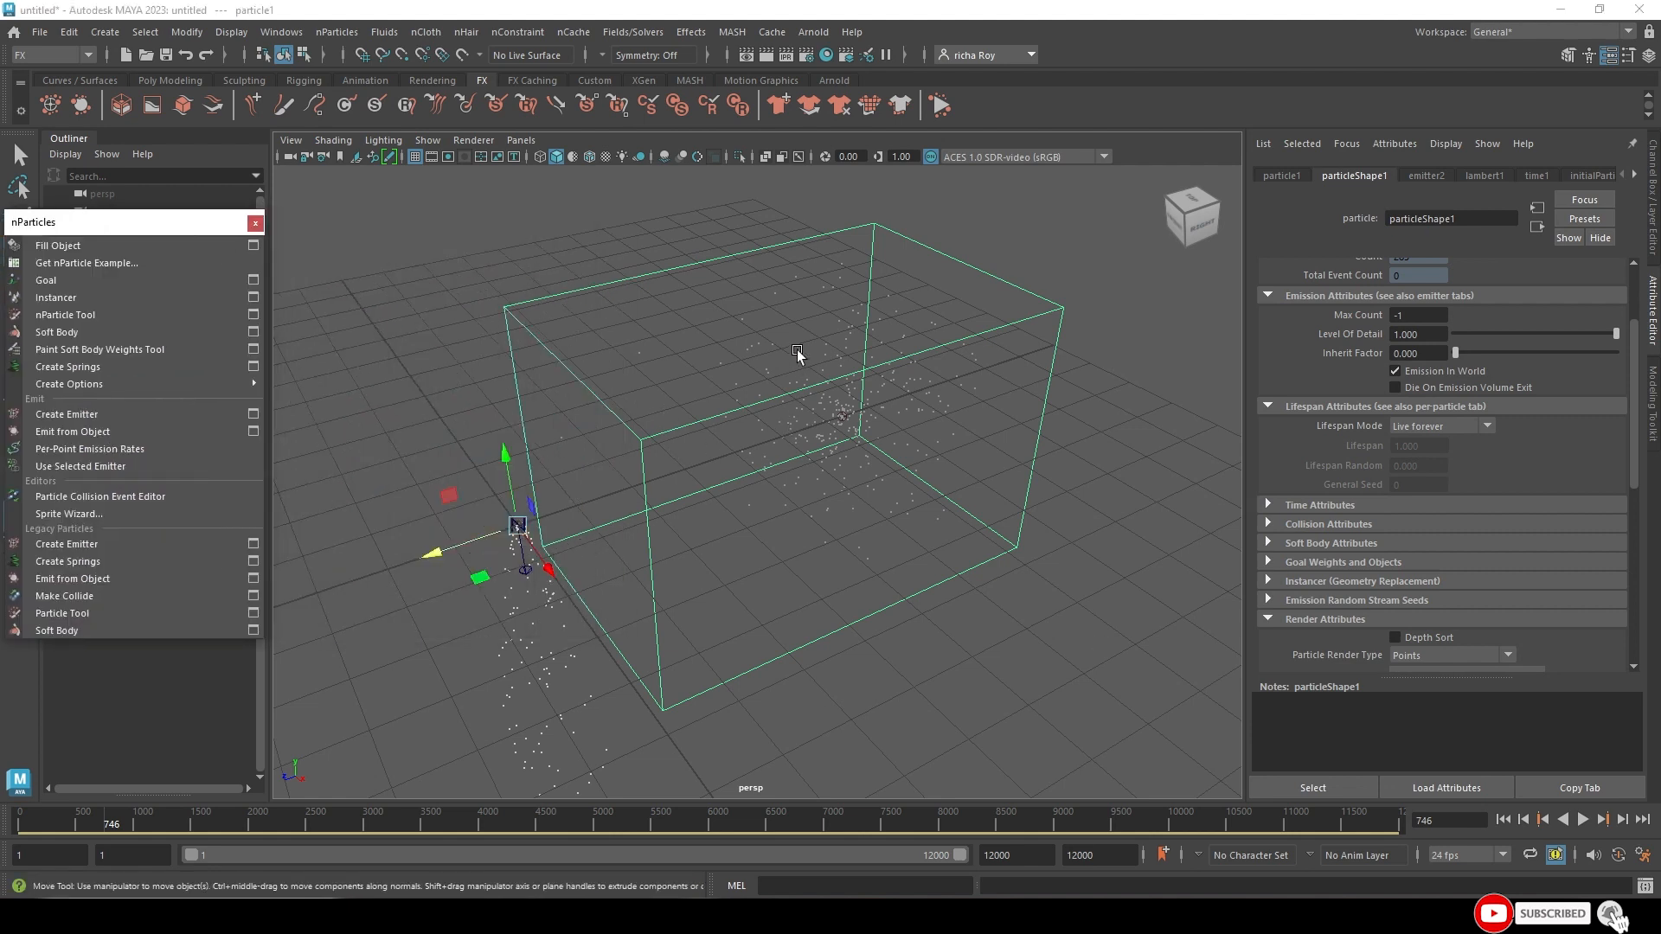
click(842, 416)
drag(506, 538, 525, 577)
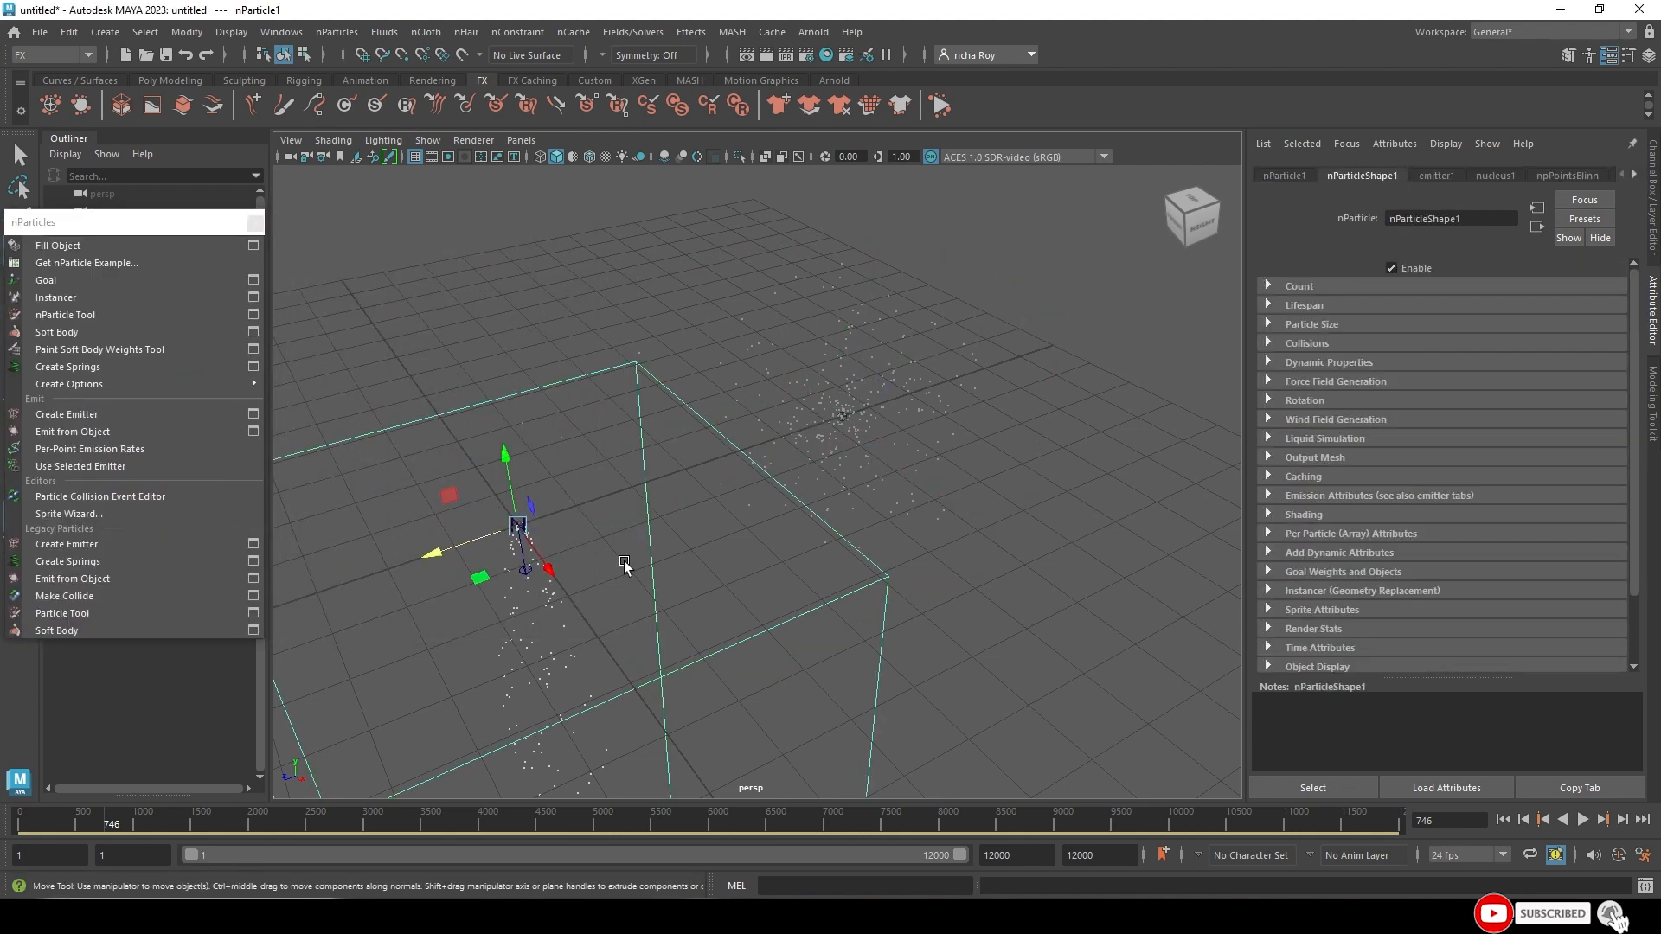
- Delete both emitters, the nucleus and all particle objects, moving the floating nParticles menu clear of the Outliner
drag(751, 285, 922, 481)
key(Delete)
click(525, 568)
key(Delete)
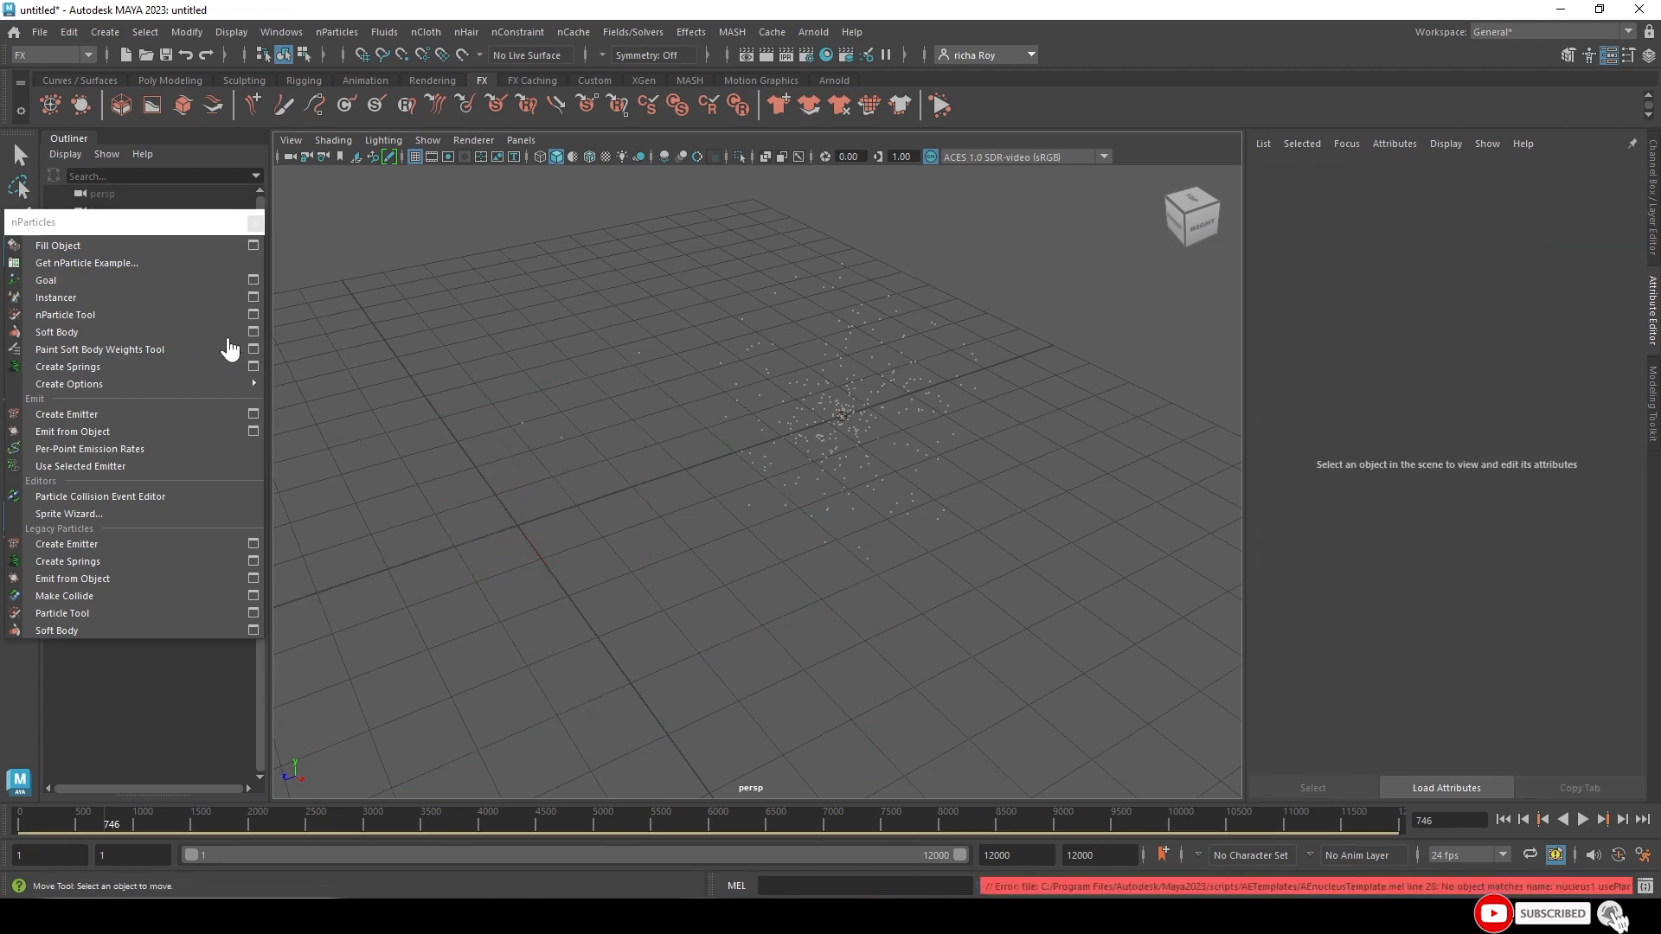
drag(133, 225, 634, 129)
click(106, 390)
key(ctrl+z)
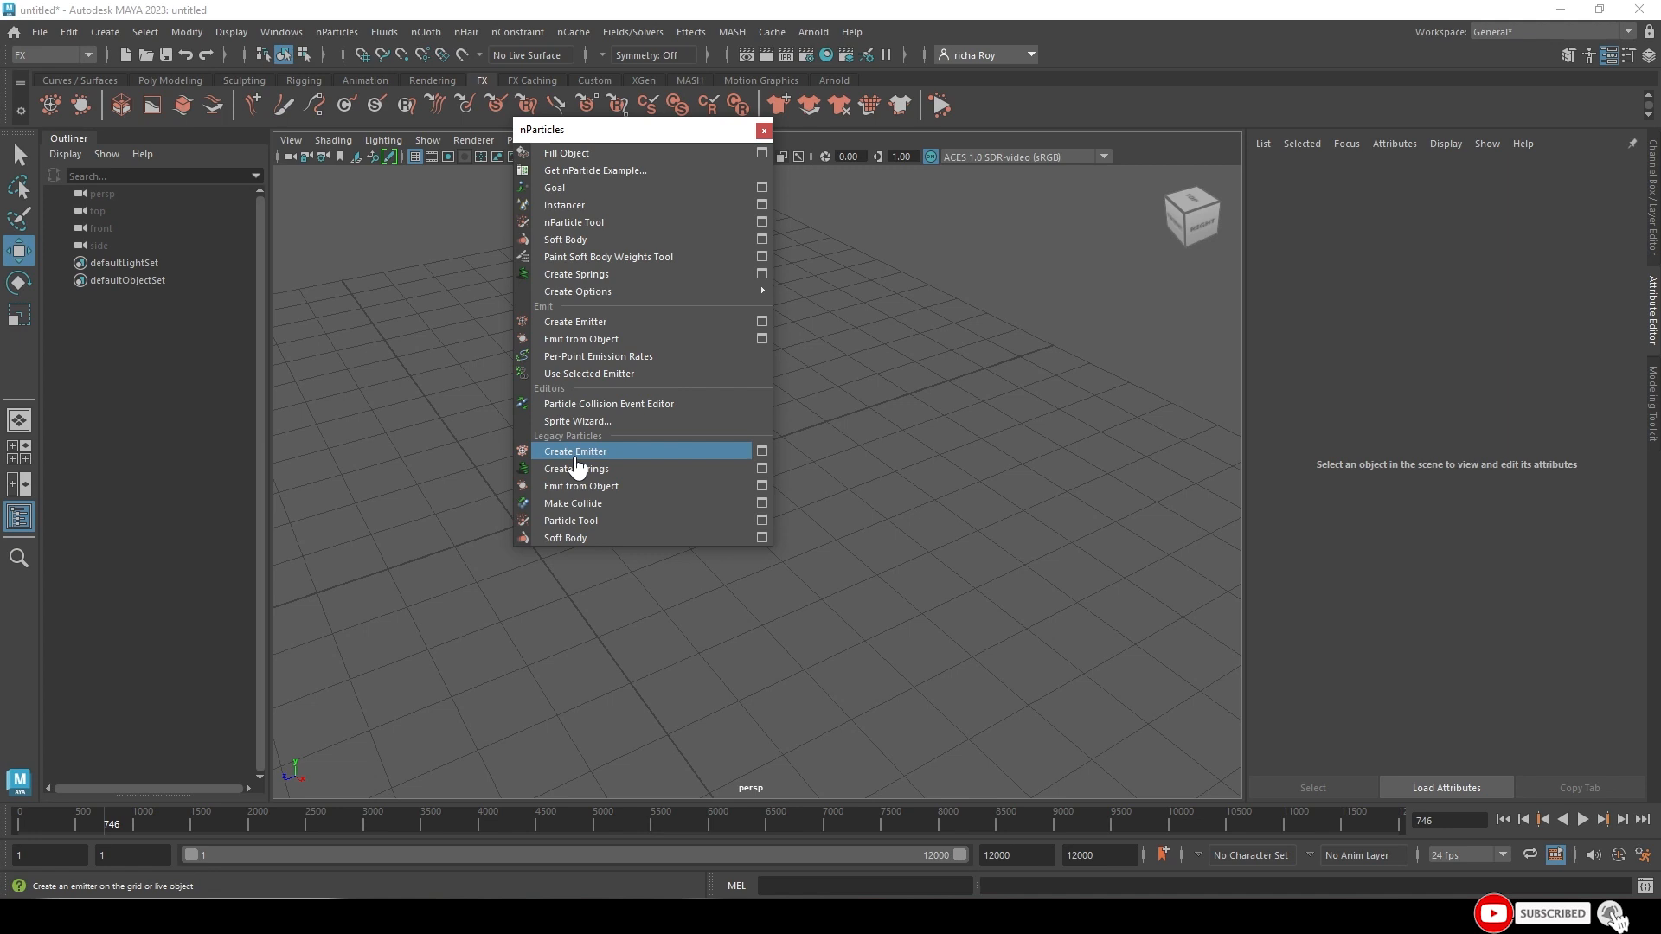
- Open the creation options for a legacy particle emitter and name the emitter "my first particle"
click(761, 451)
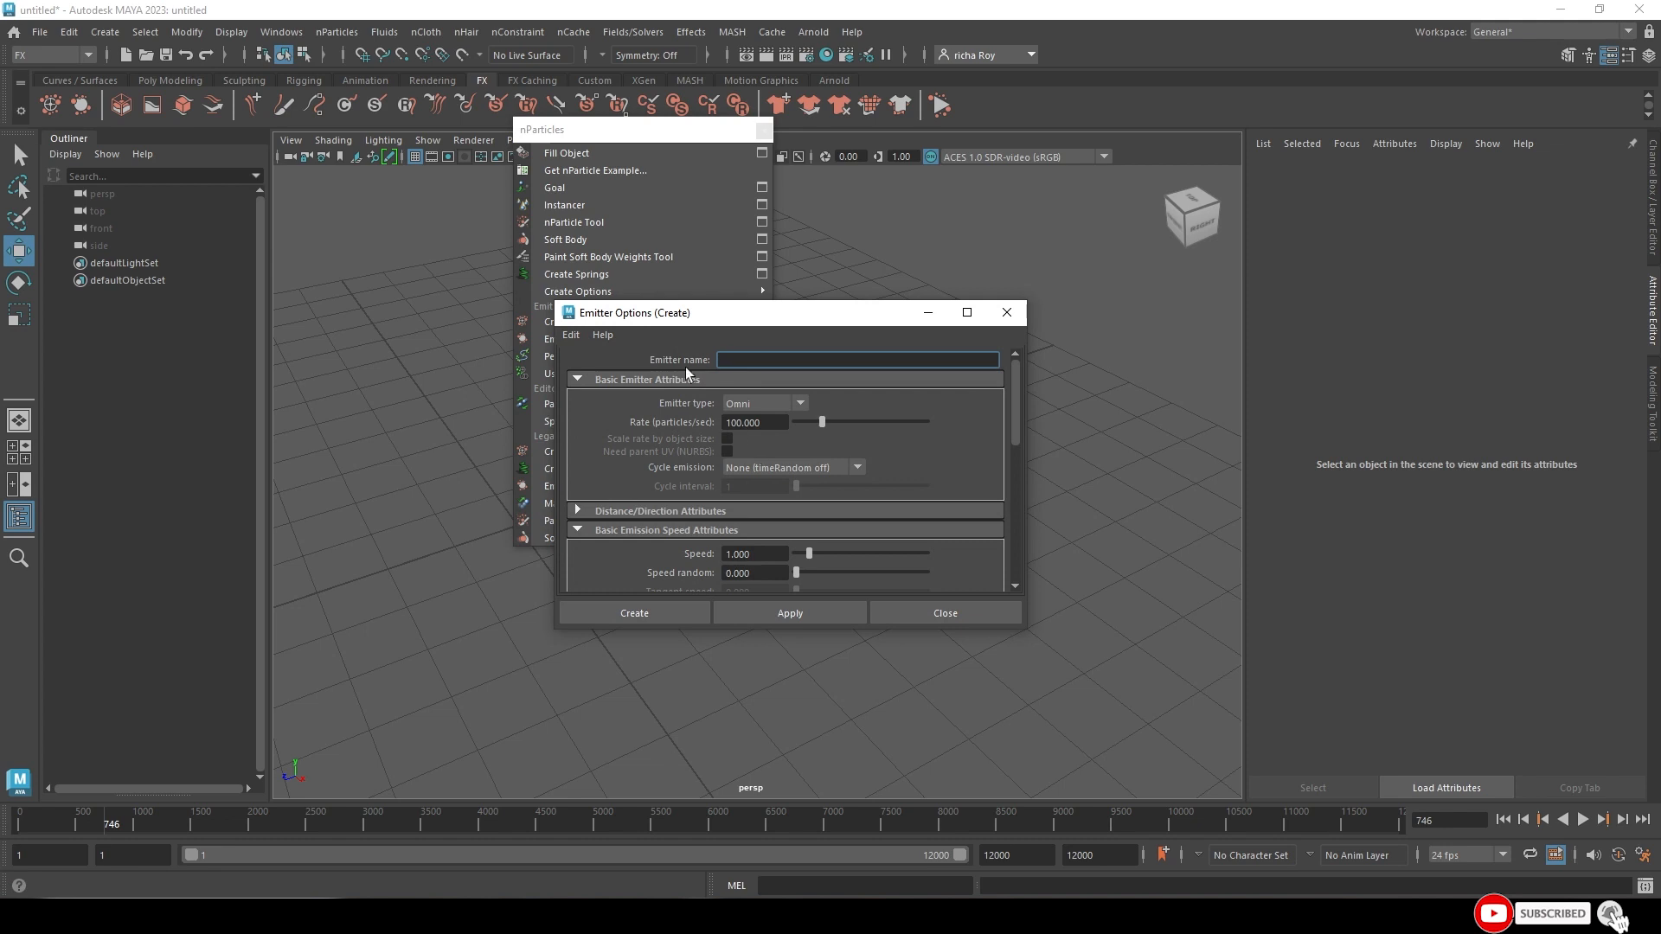
drag(597, 320, 747, 320)
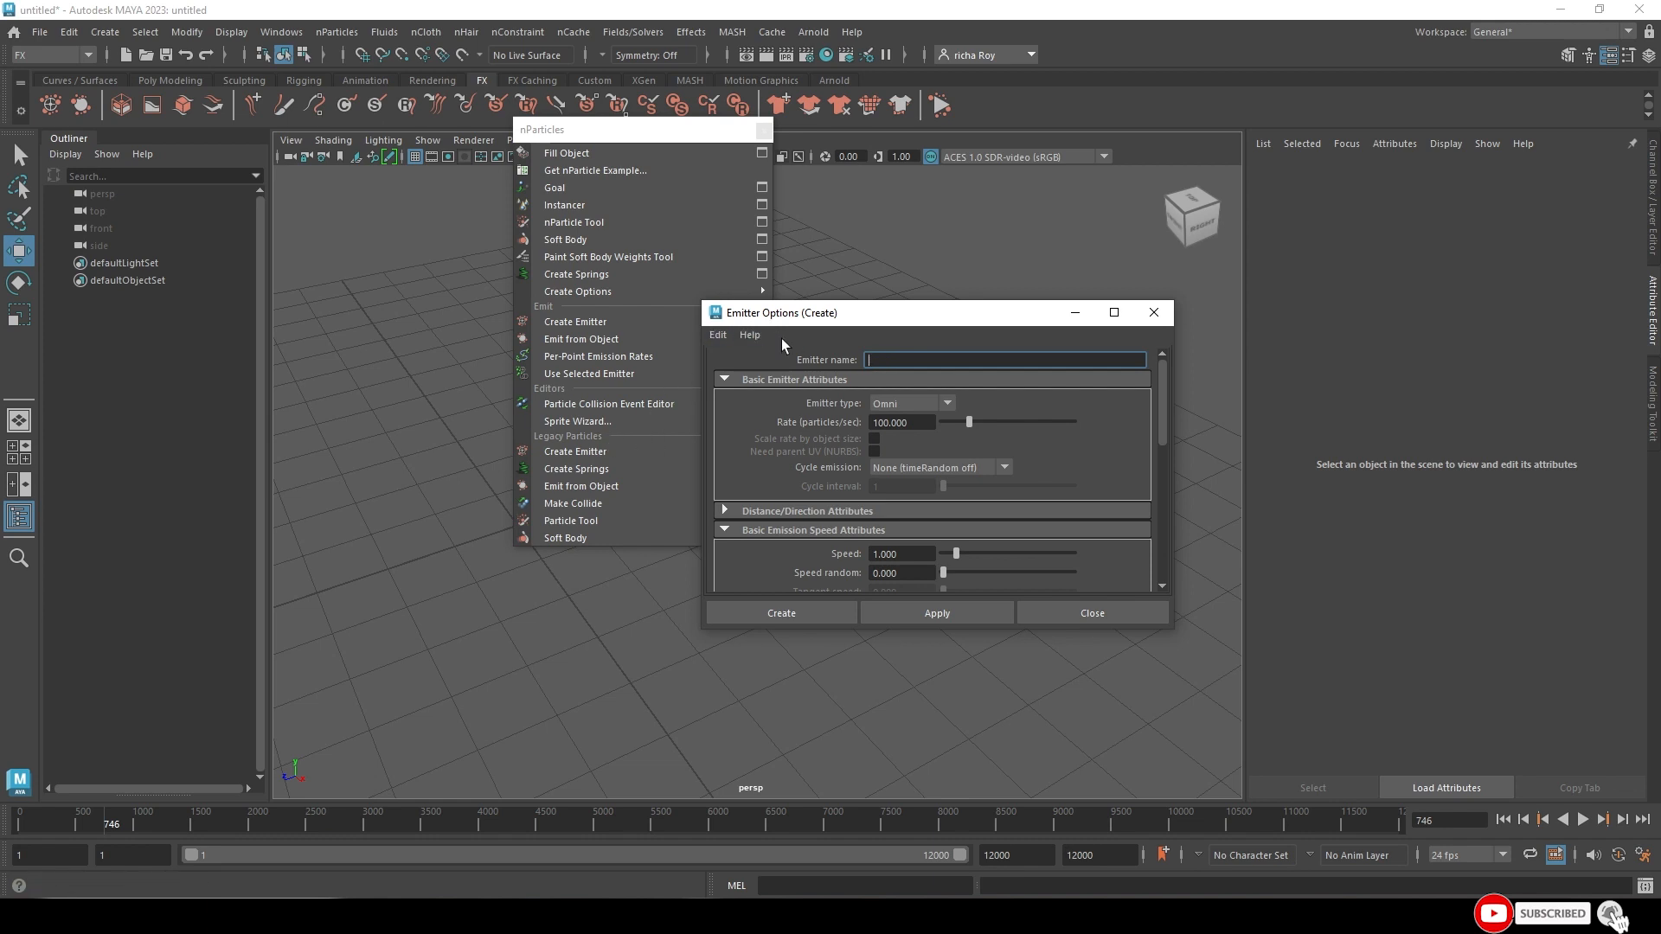
drag(781, 315, 865, 301)
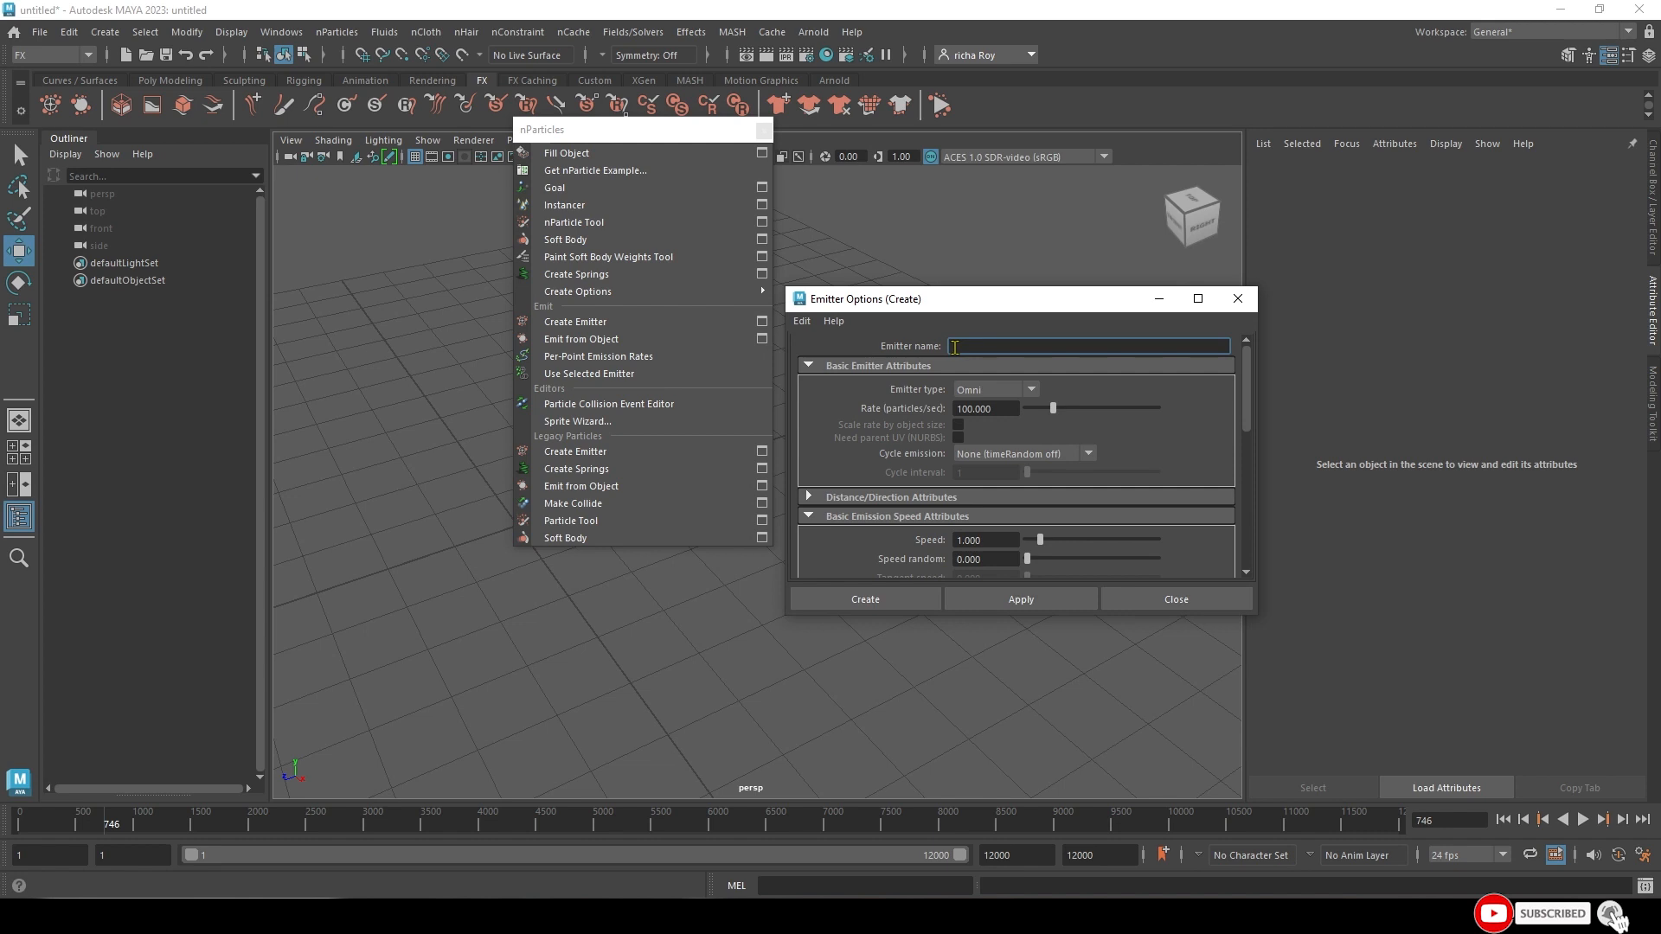
text(n)
text(y fi)
key(BackSpace)
key(BackSpace)
key(BackSpace)
key(BackSpace)
- Create the emitter with type Omni, a rate of 100 particles per second and a speed of 1
click(960, 392)
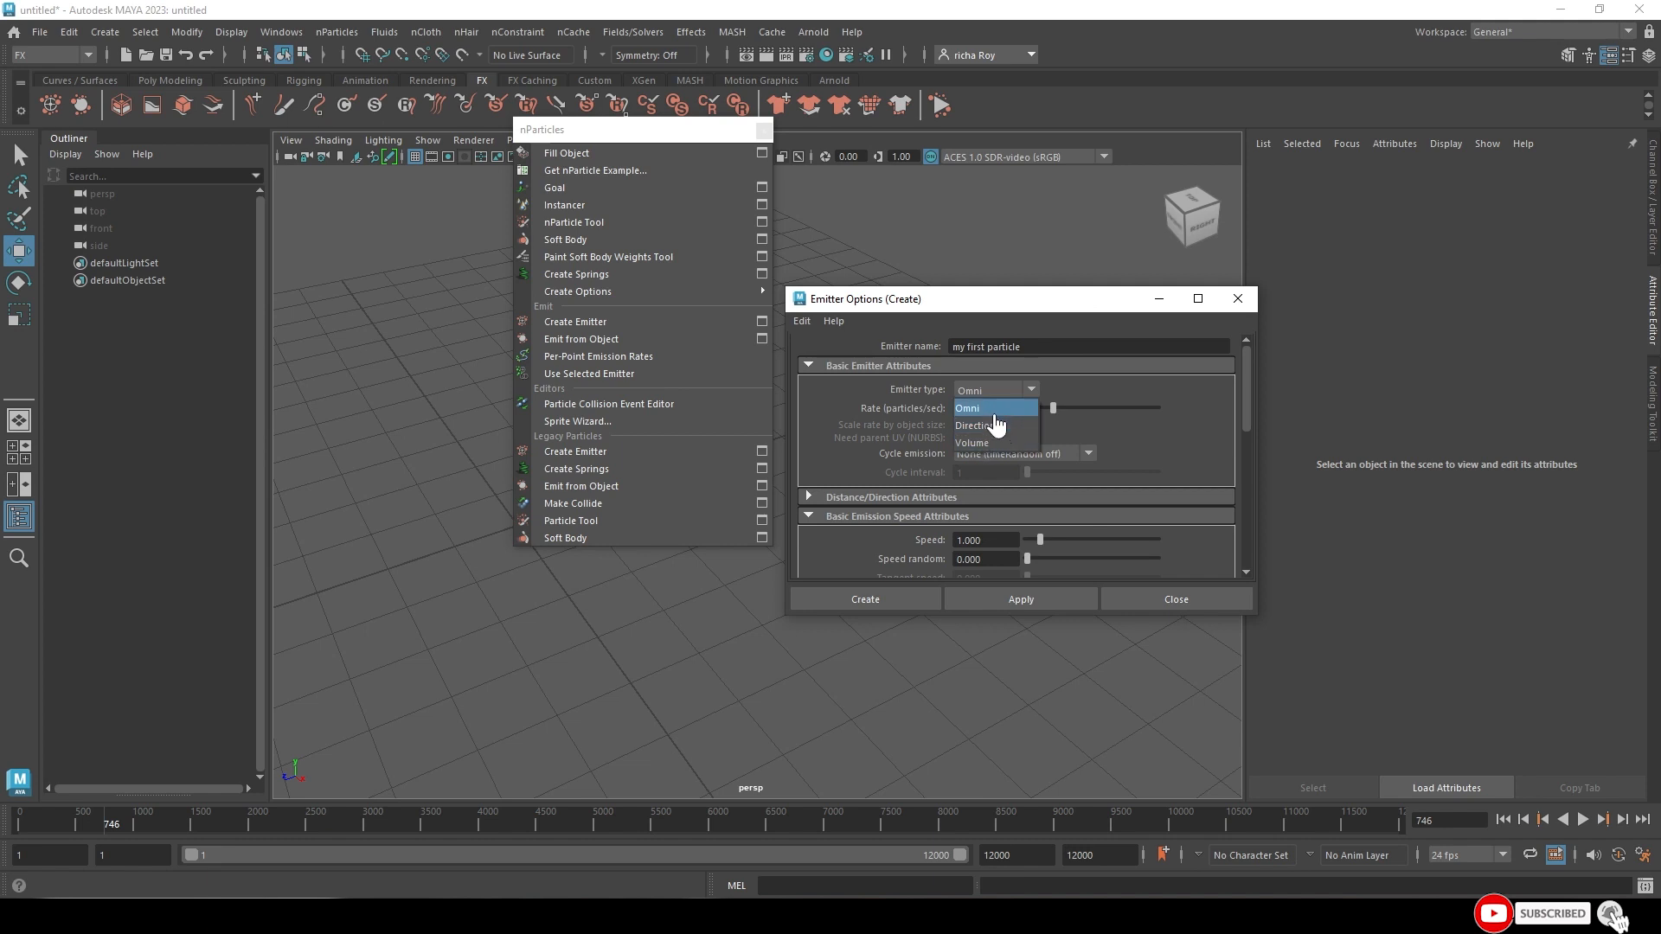
click(966, 407)
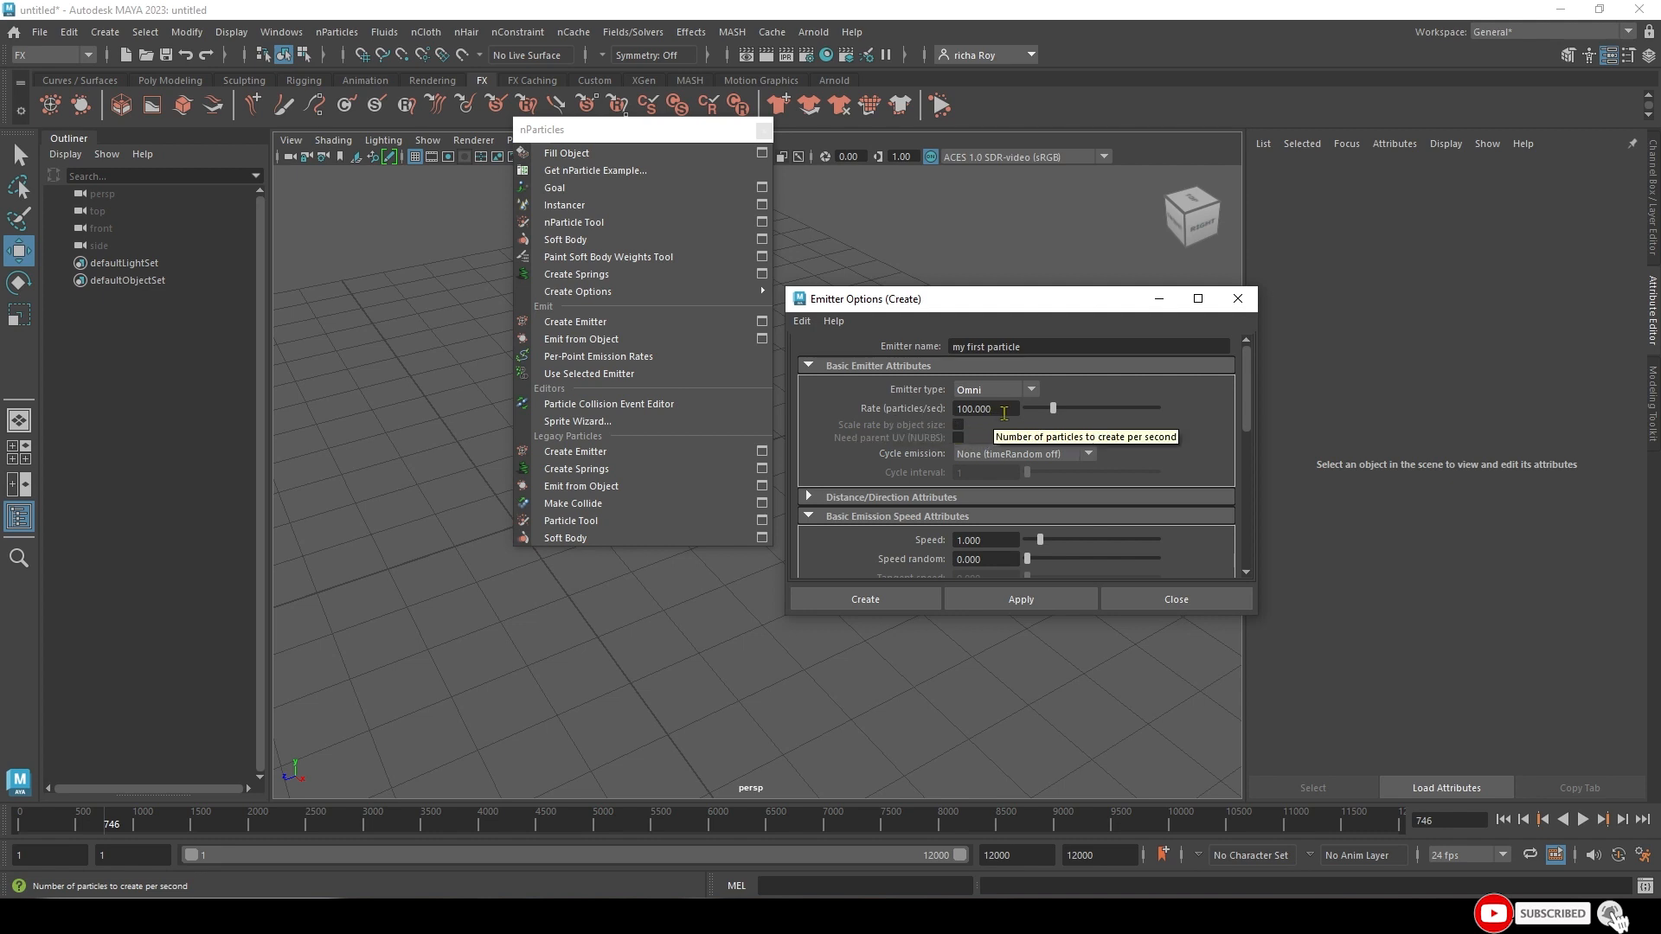
drag(1008, 410, 960, 415)
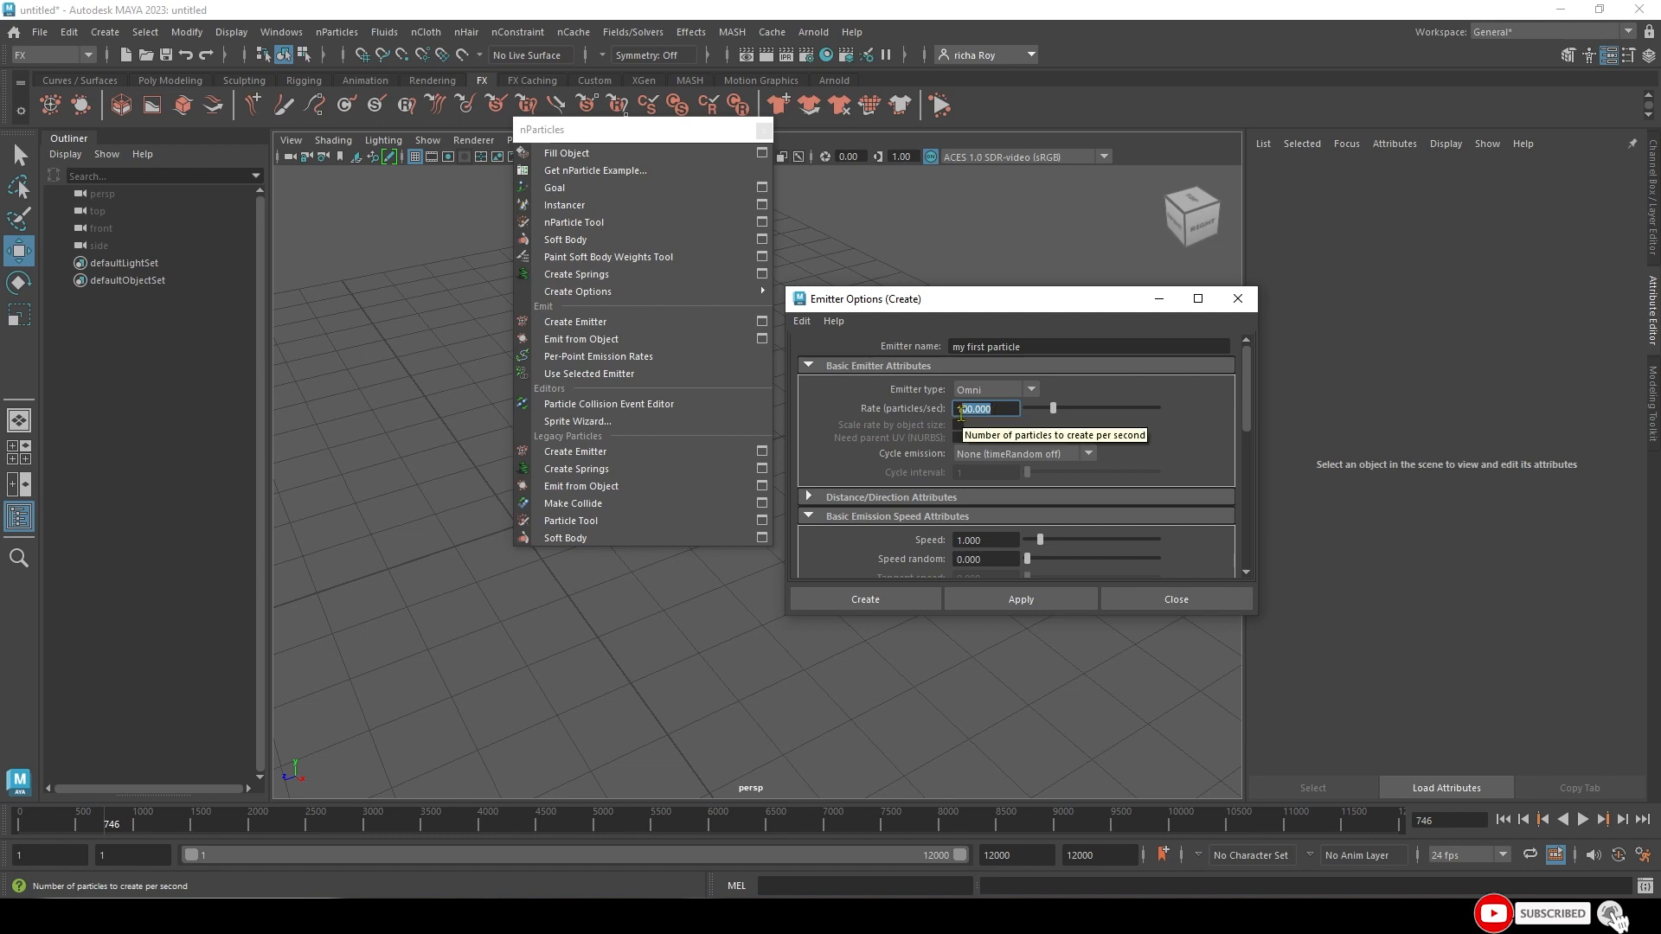
drag(994, 413, 919, 416)
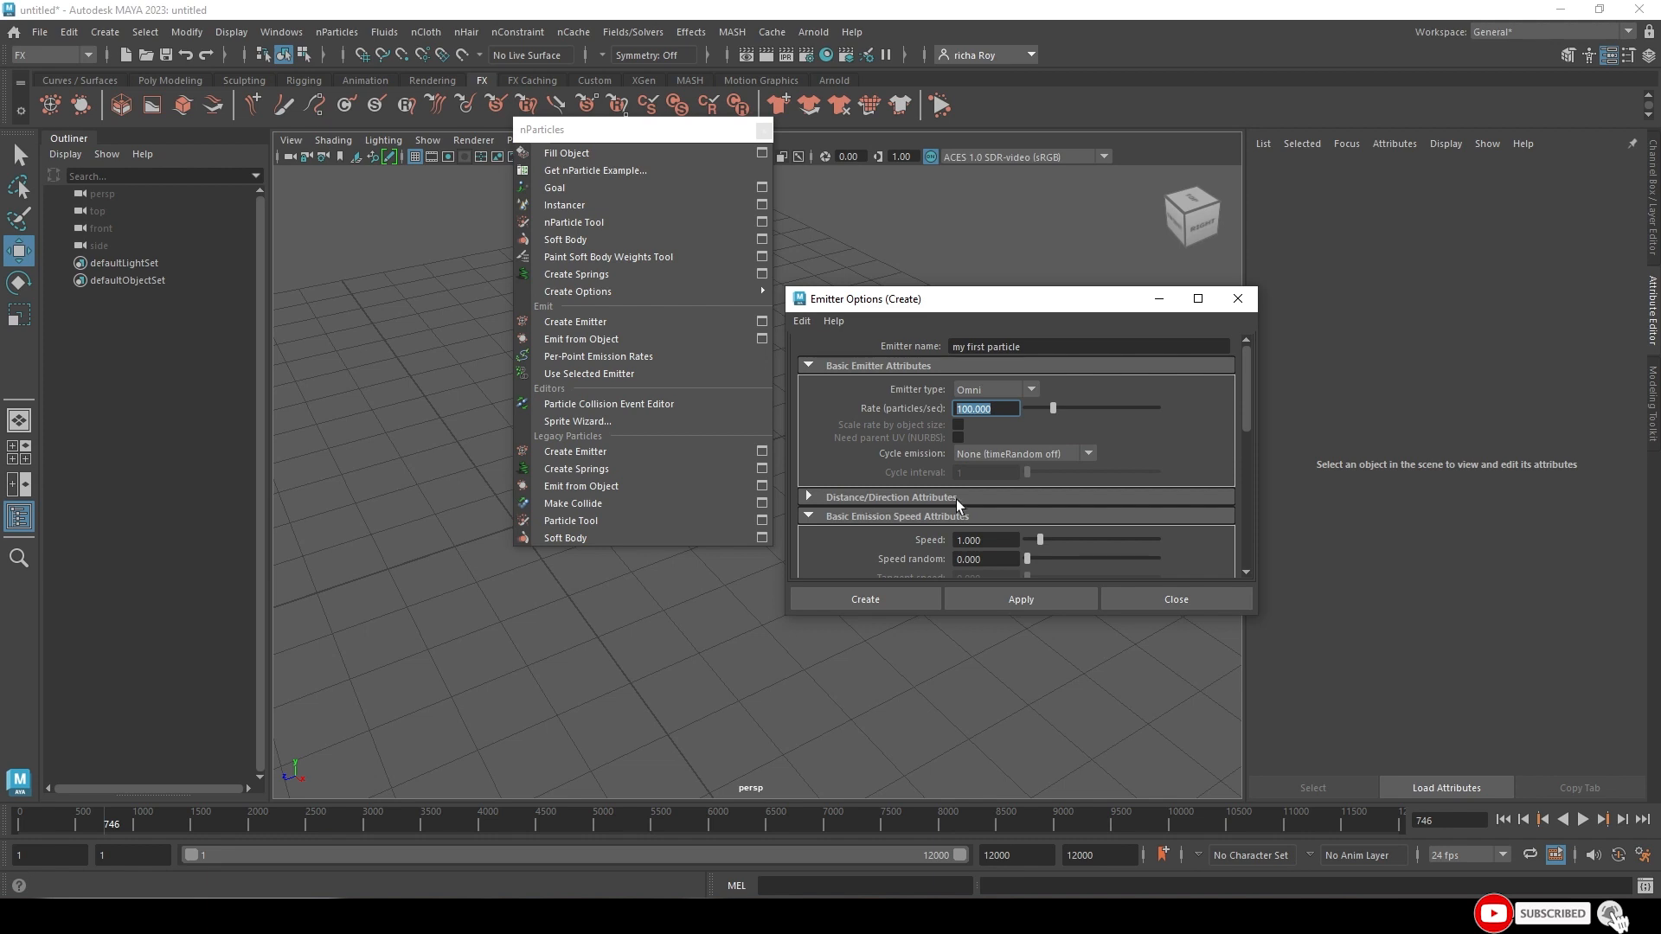
drag(965, 314, 873, 219)
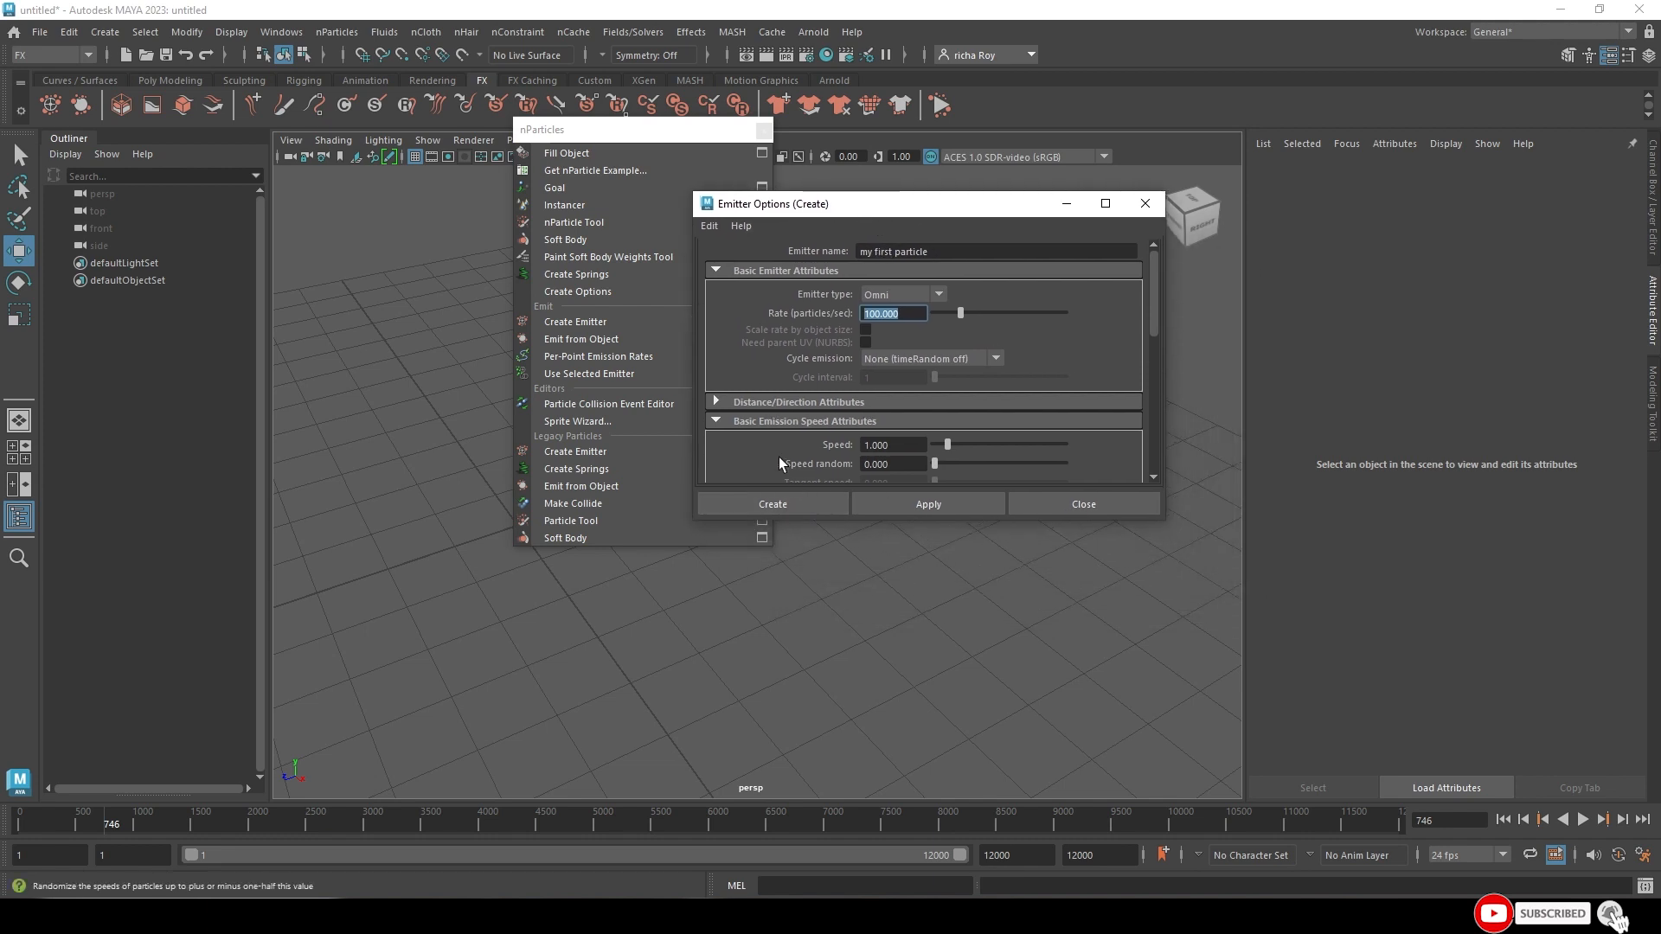
scroll(776, 446, down, 2)
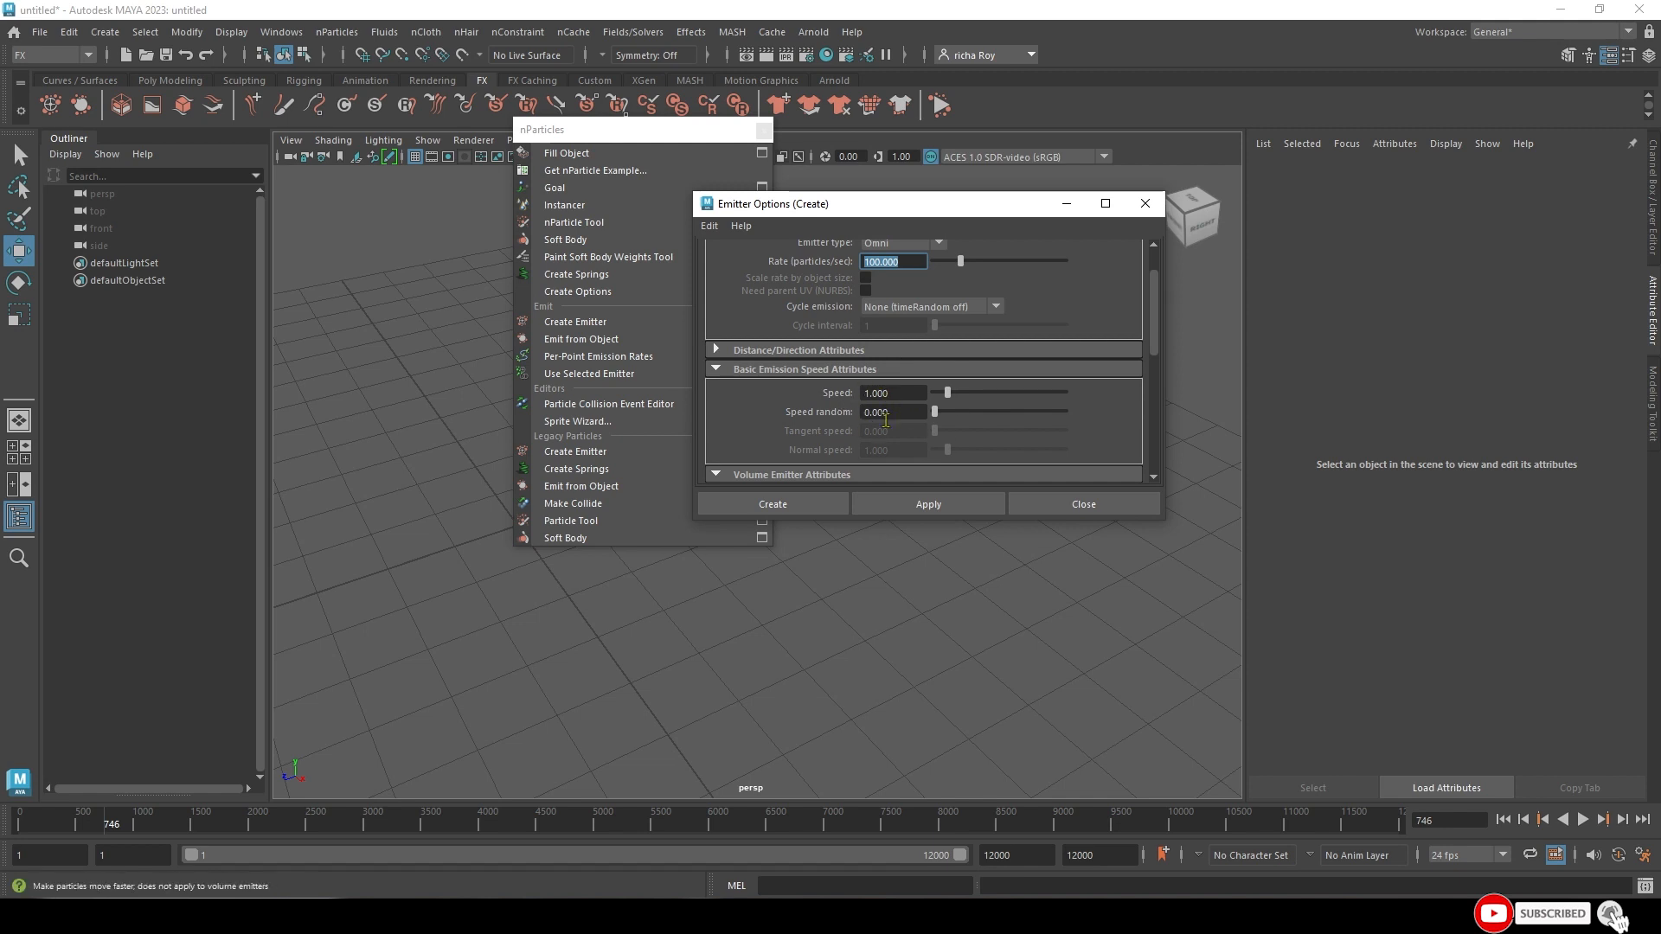
click(813, 501)
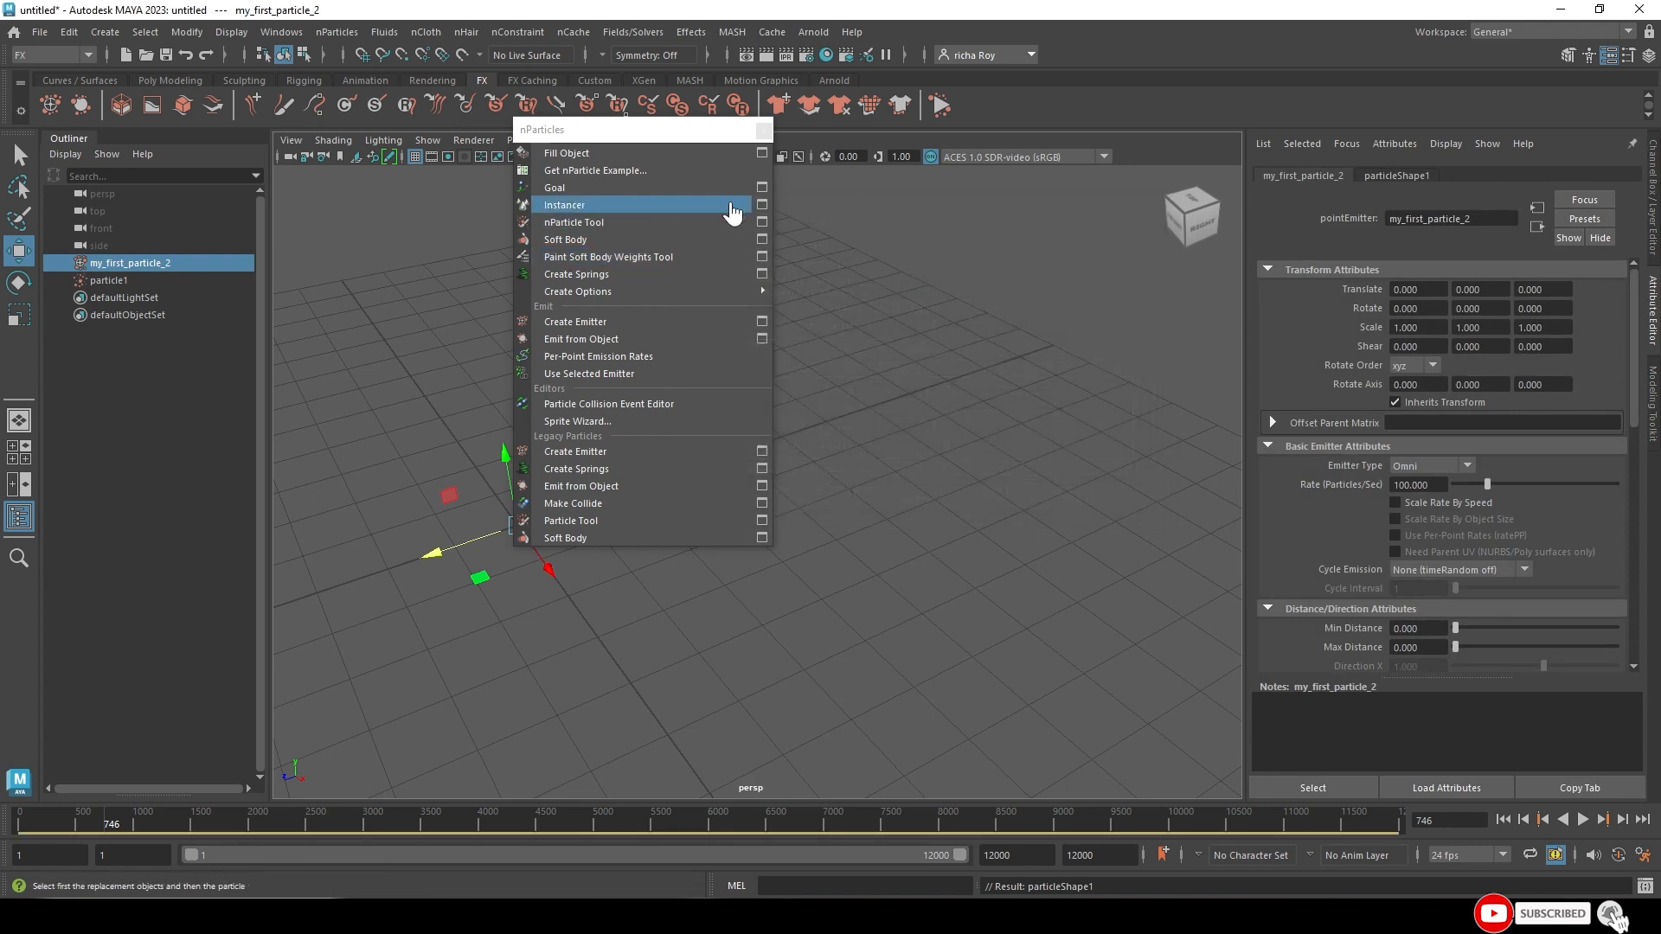
- Close the floating nParticles menu, play the simulation to examine the Omni emission, and stop it with the particle object selected
click(763, 130)
alt+middle_drag(645, 506, 822, 438)
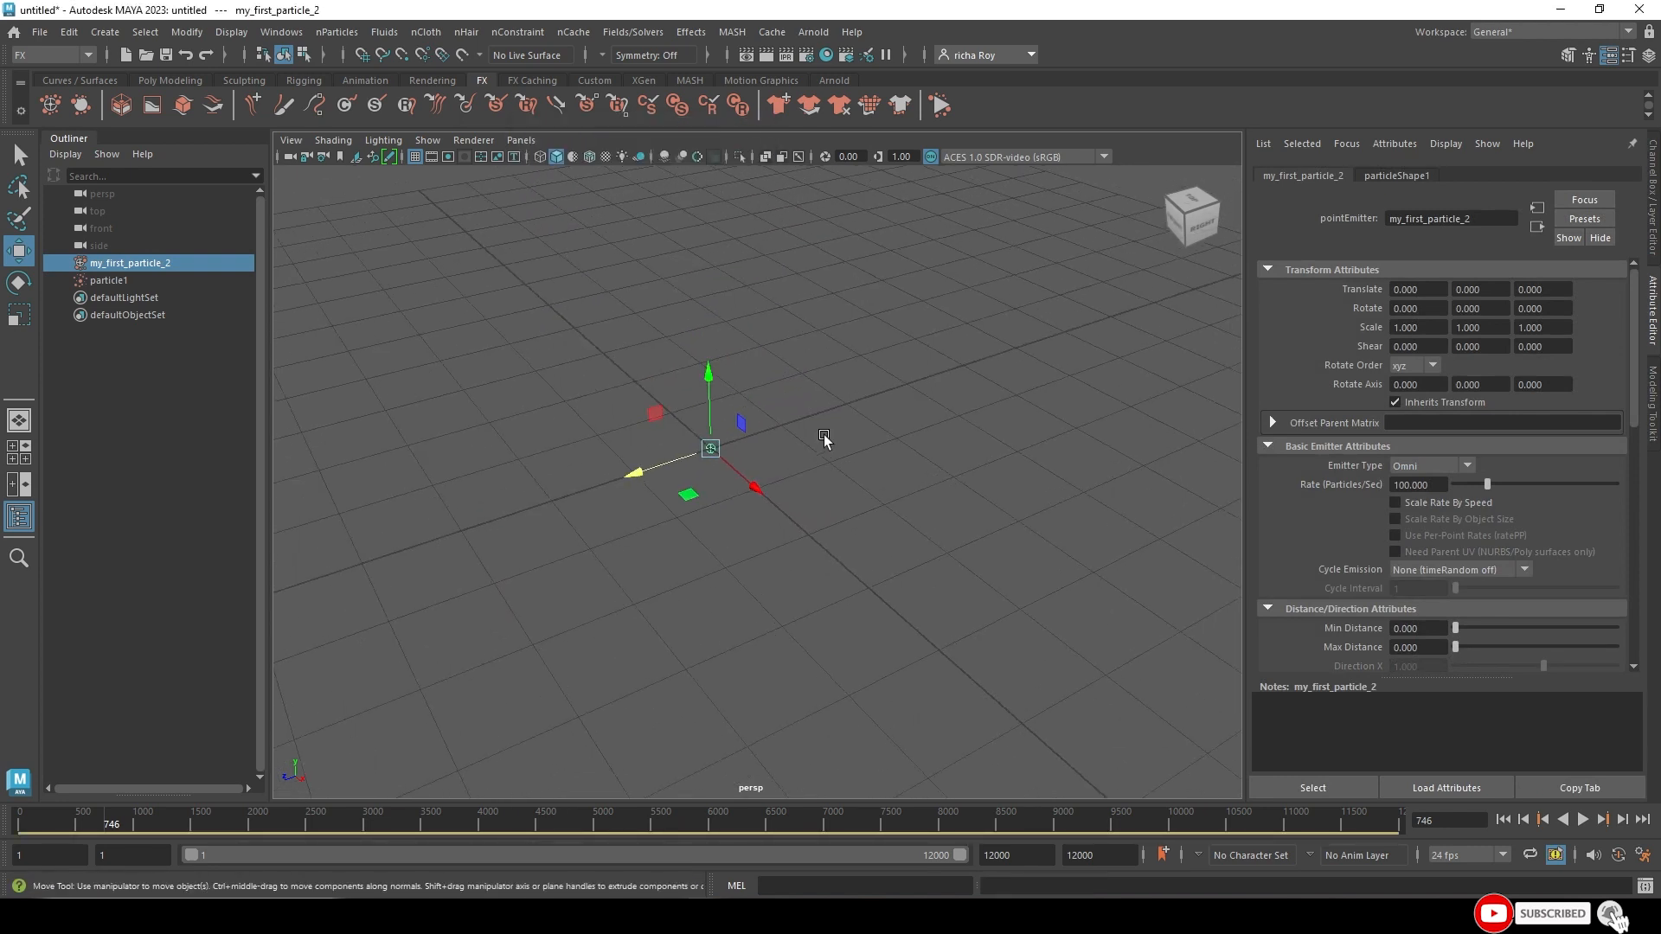
click(1584, 820)
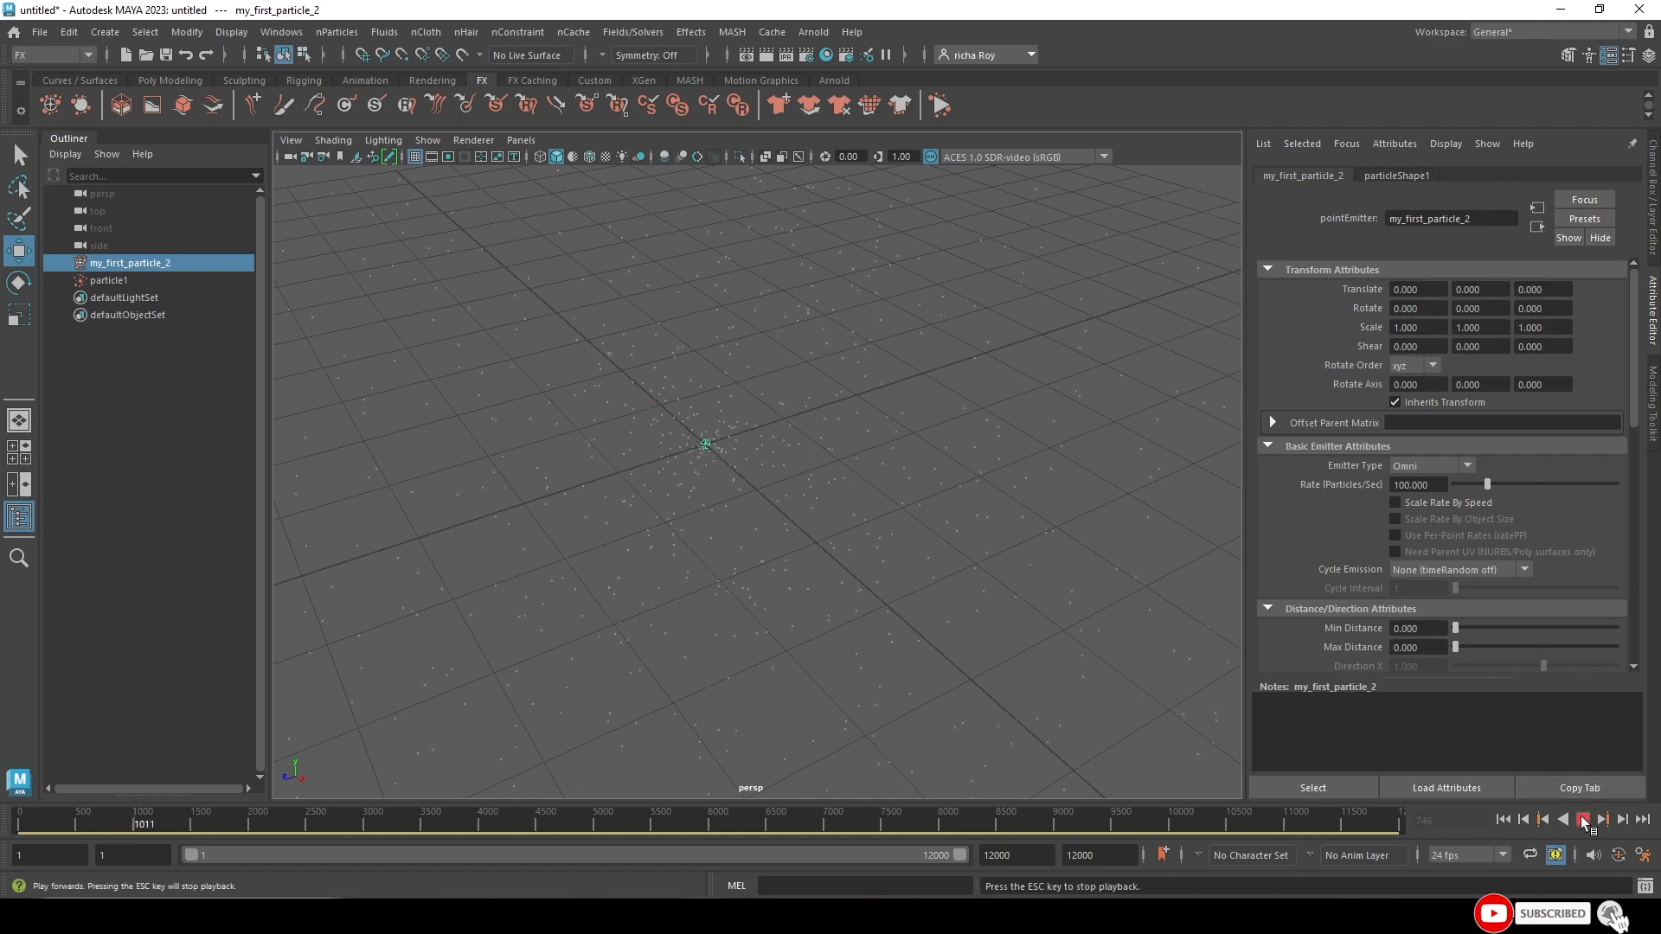
alt+right_drag(1067, 694, 957, 430)
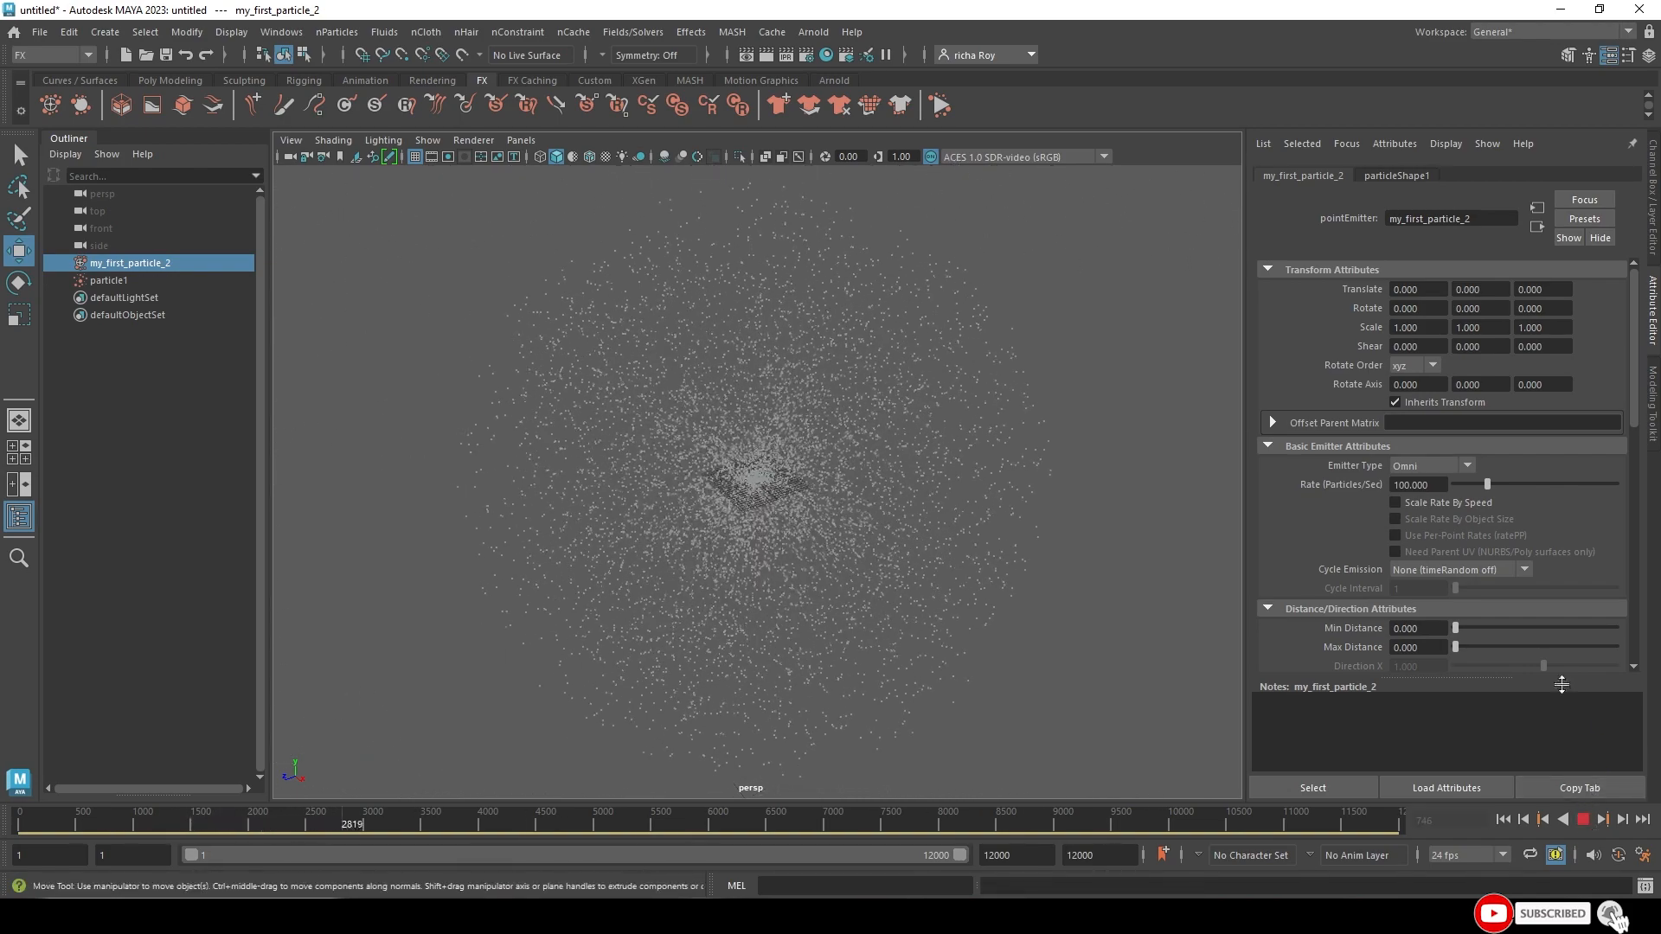
key(Escape)
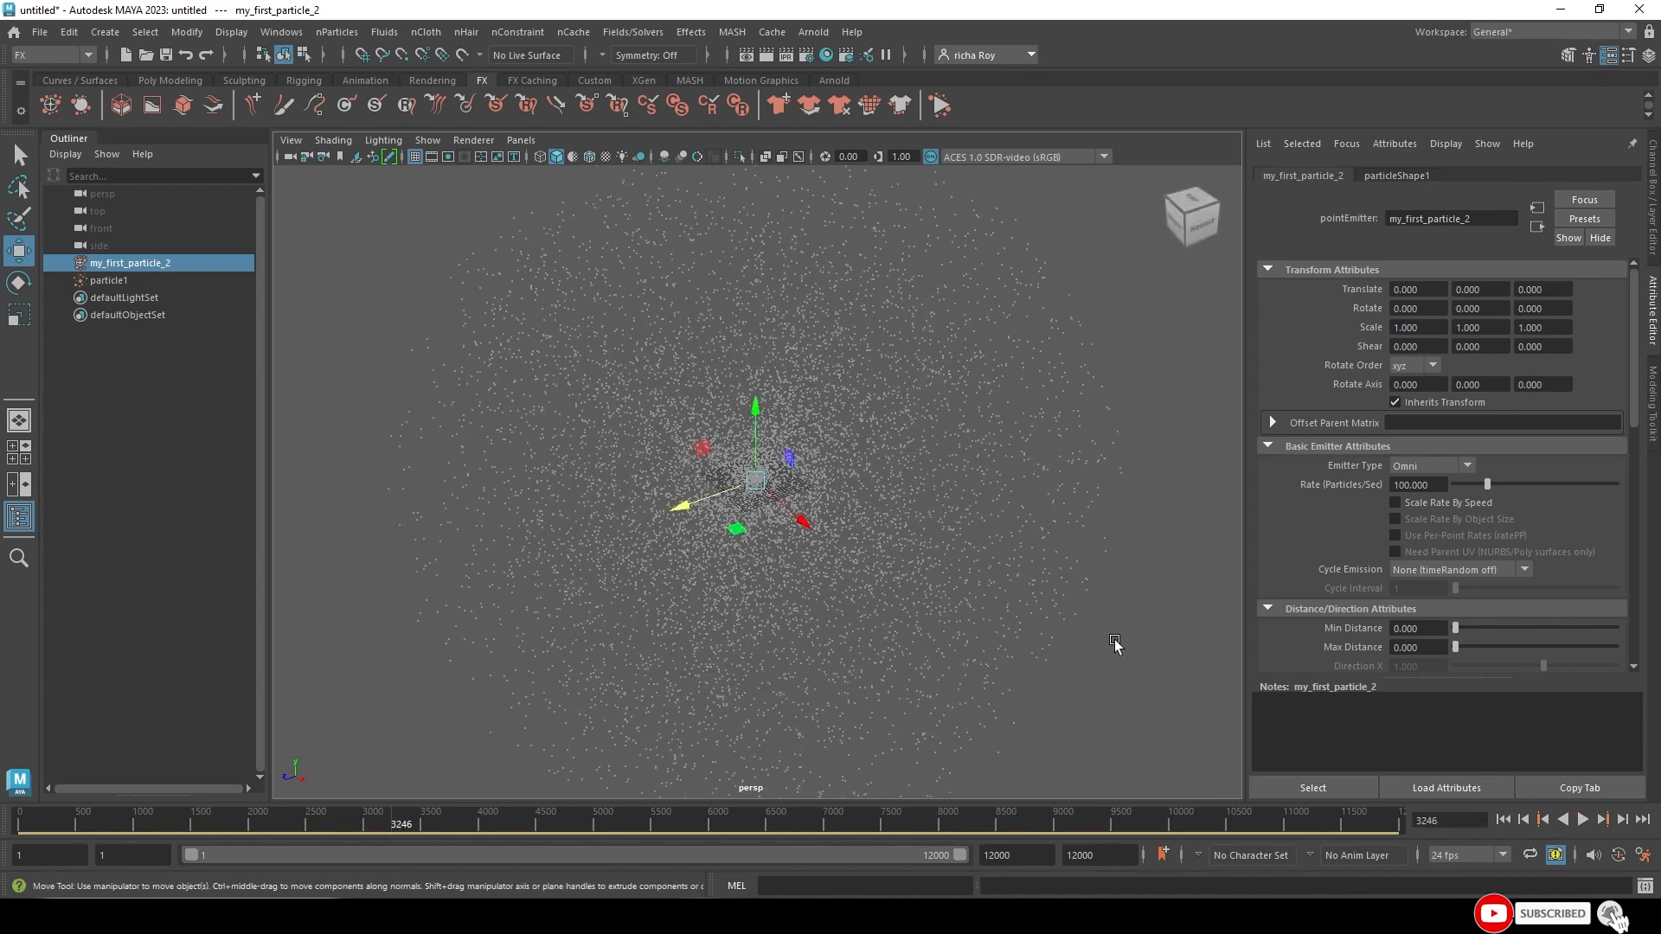
click(973, 475)
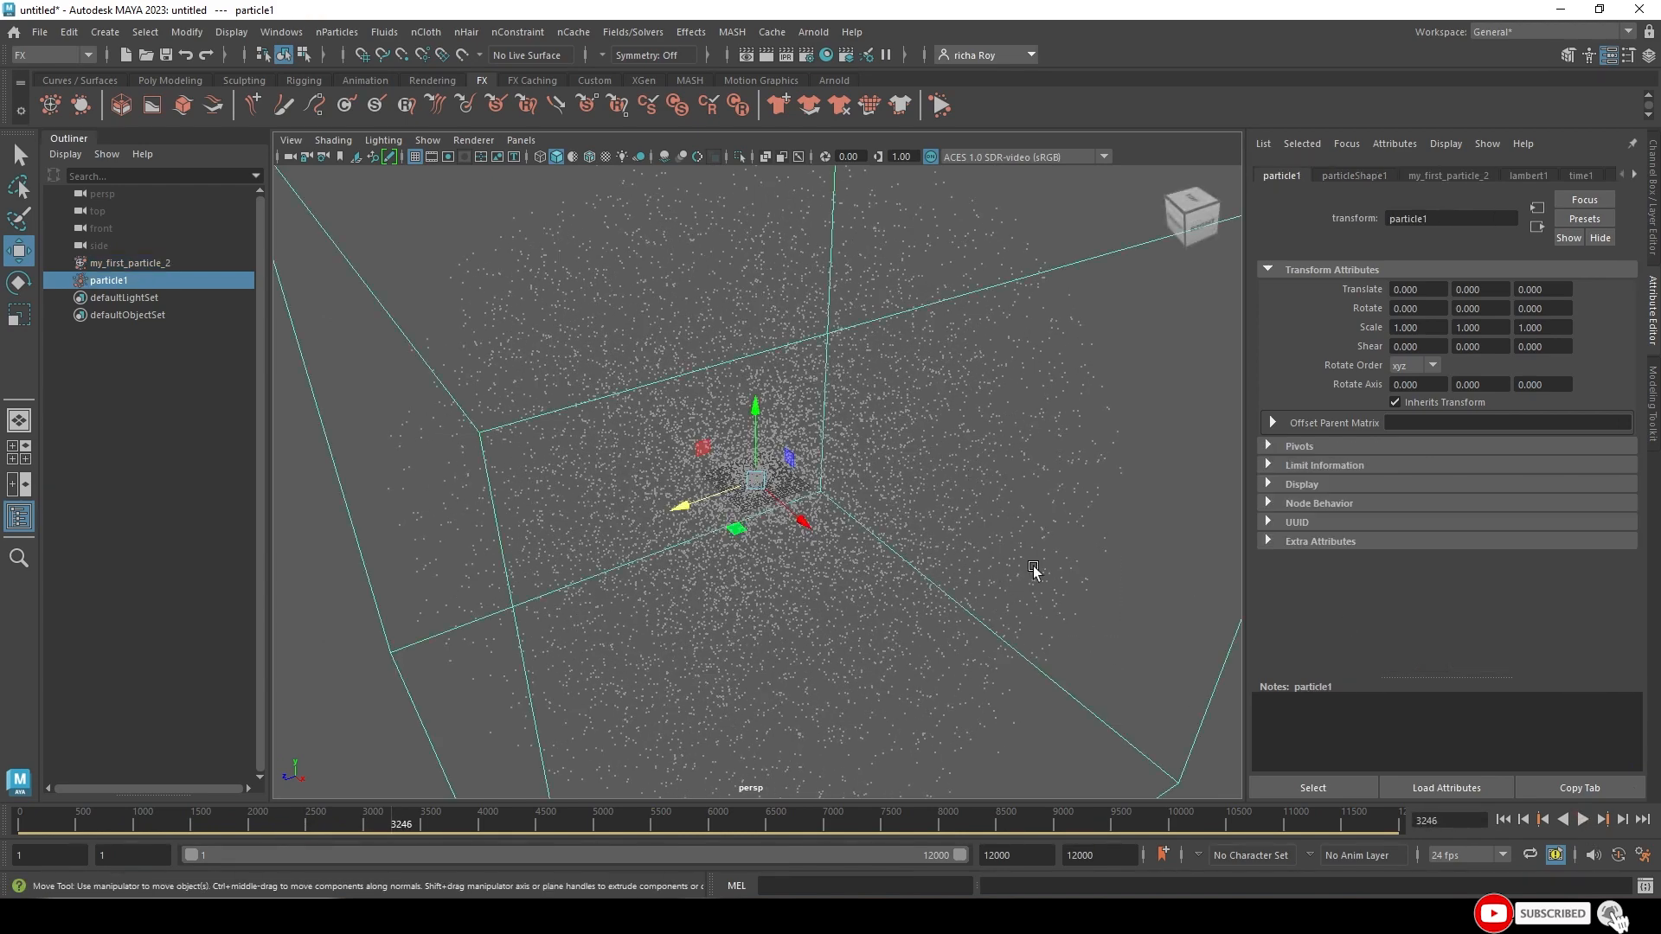
- Open the Time Slider category of the preferences to reach the playback settings
click(1643, 854)
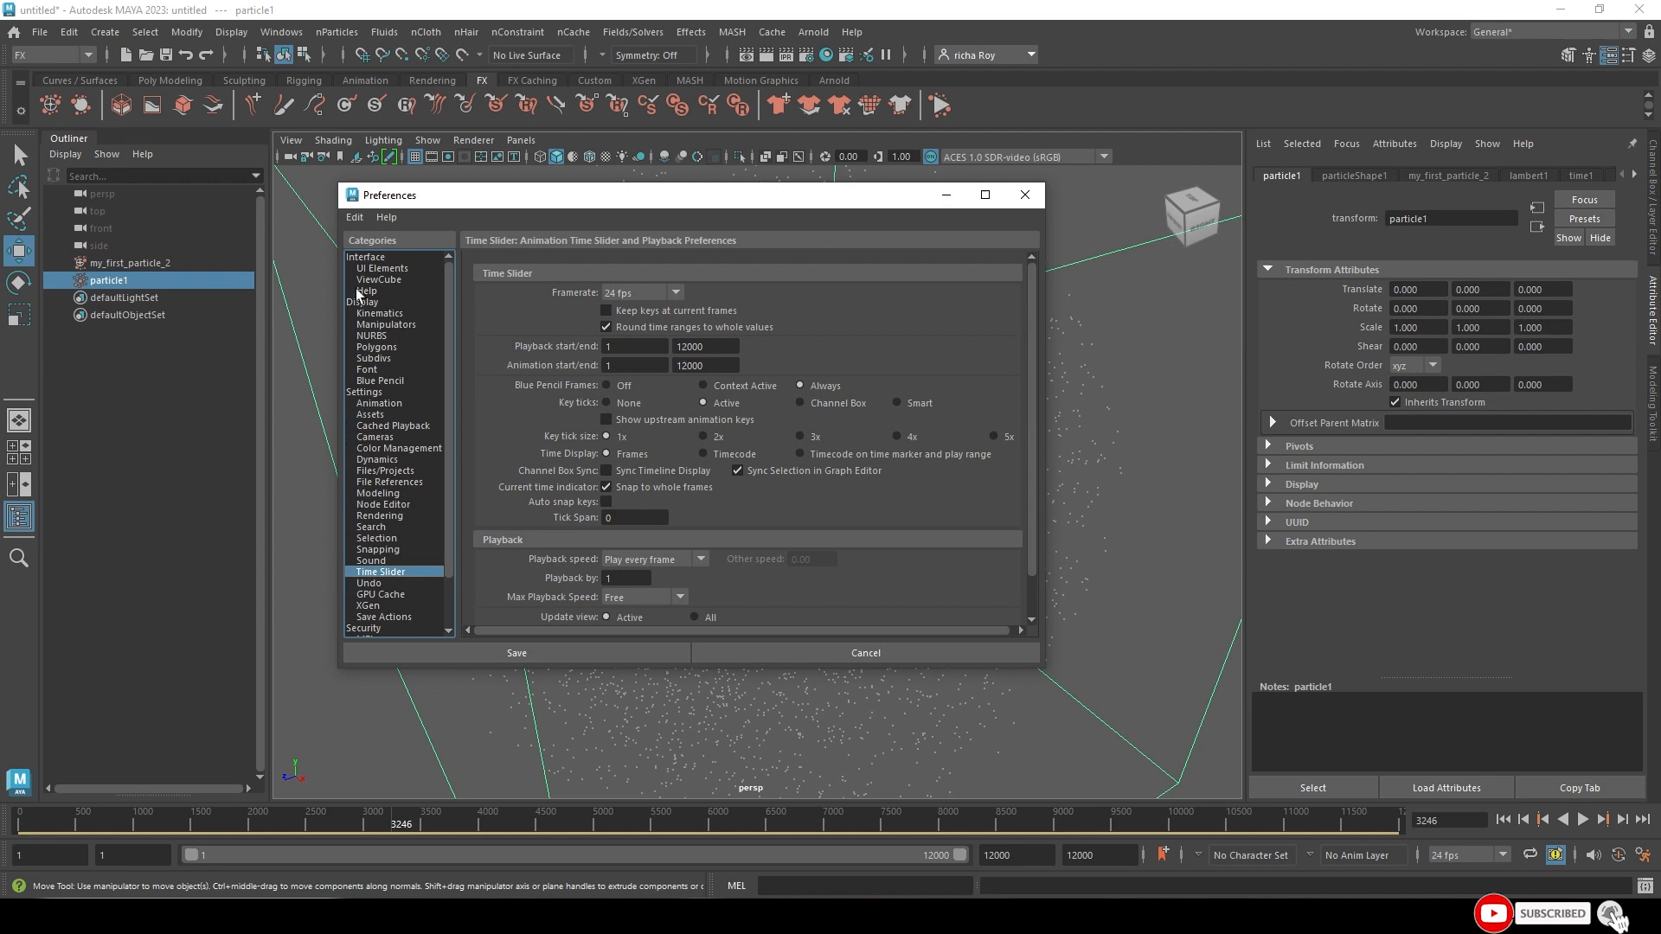
click(281, 32)
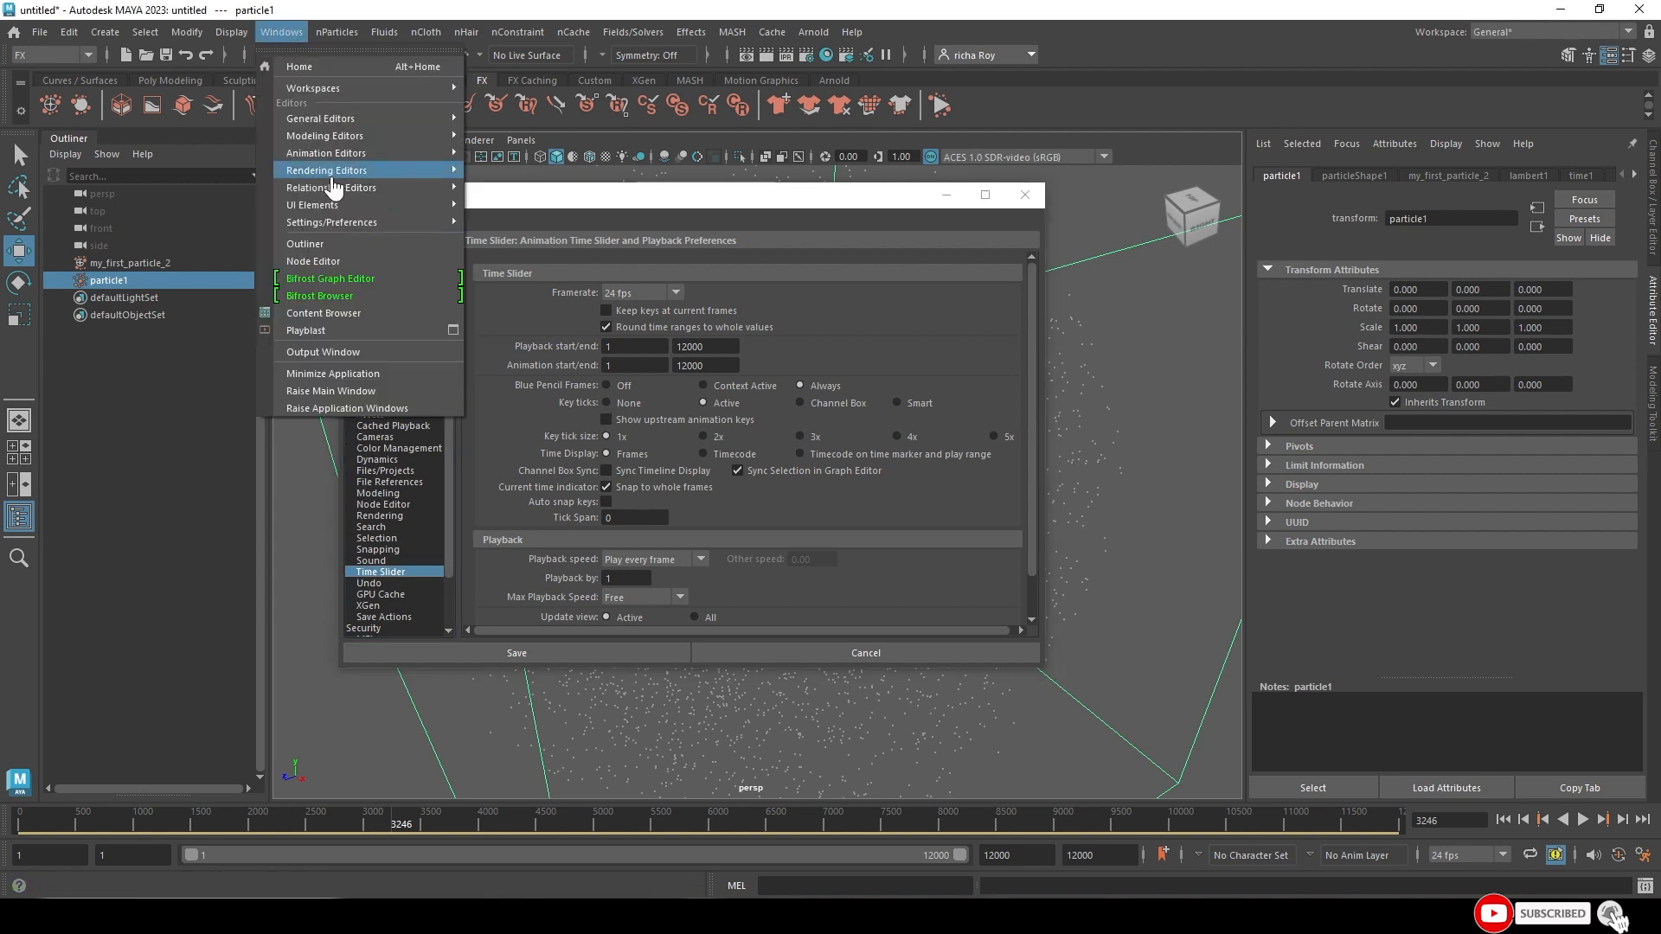
mouse_move(350, 225)
click(501, 237)
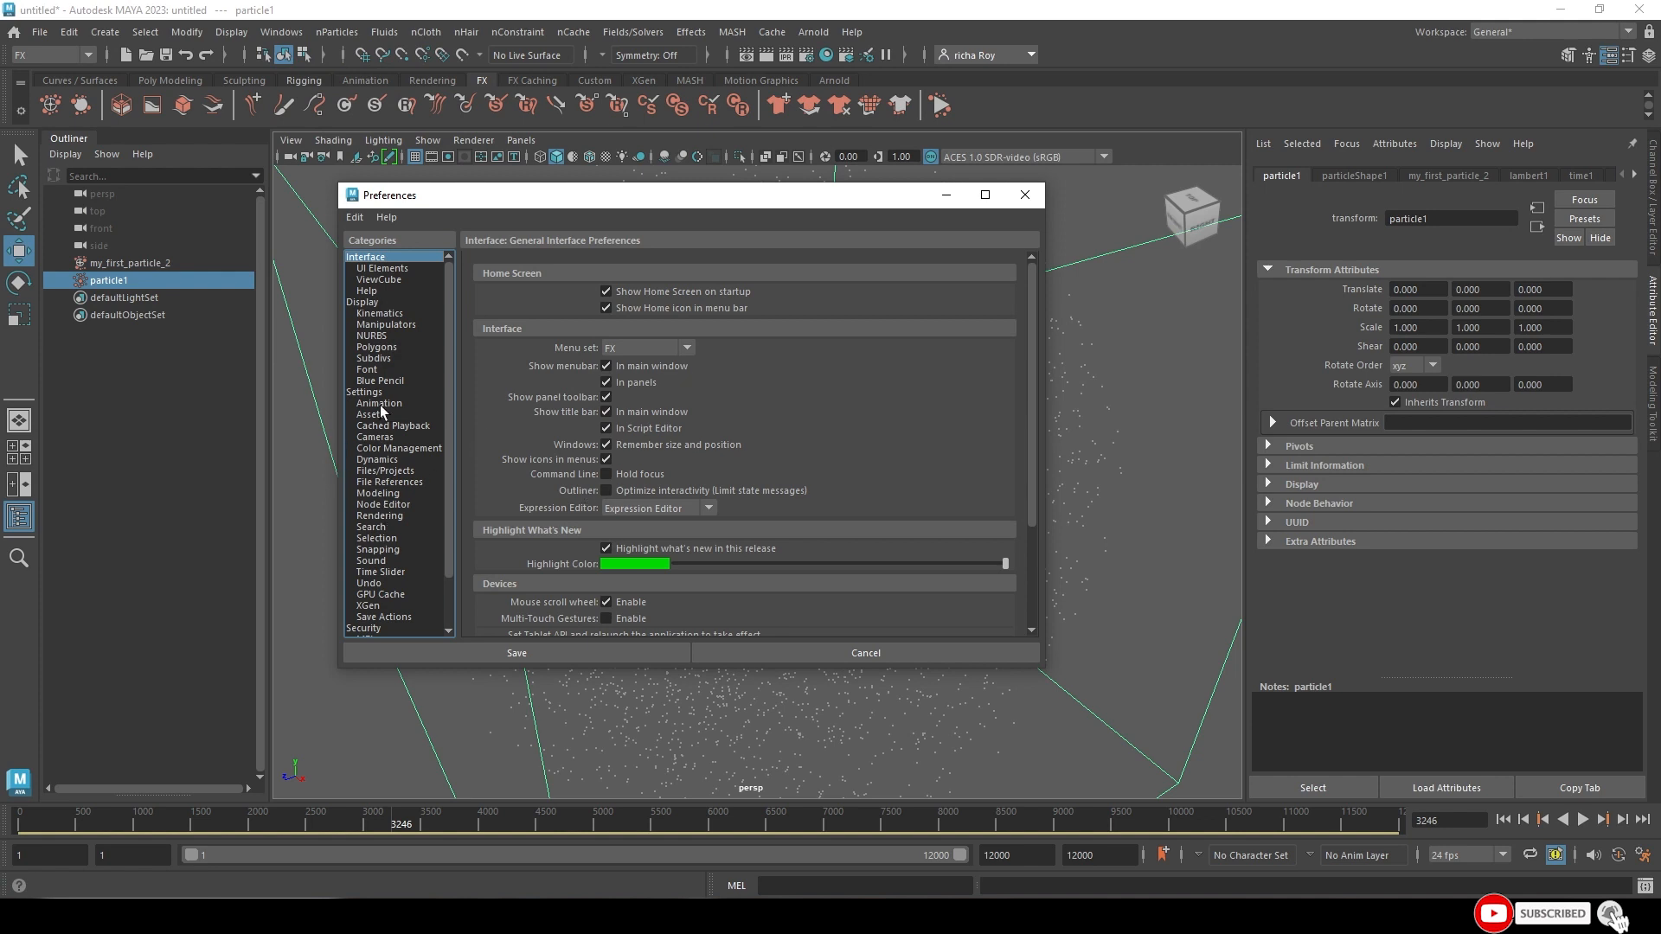
click(391, 572)
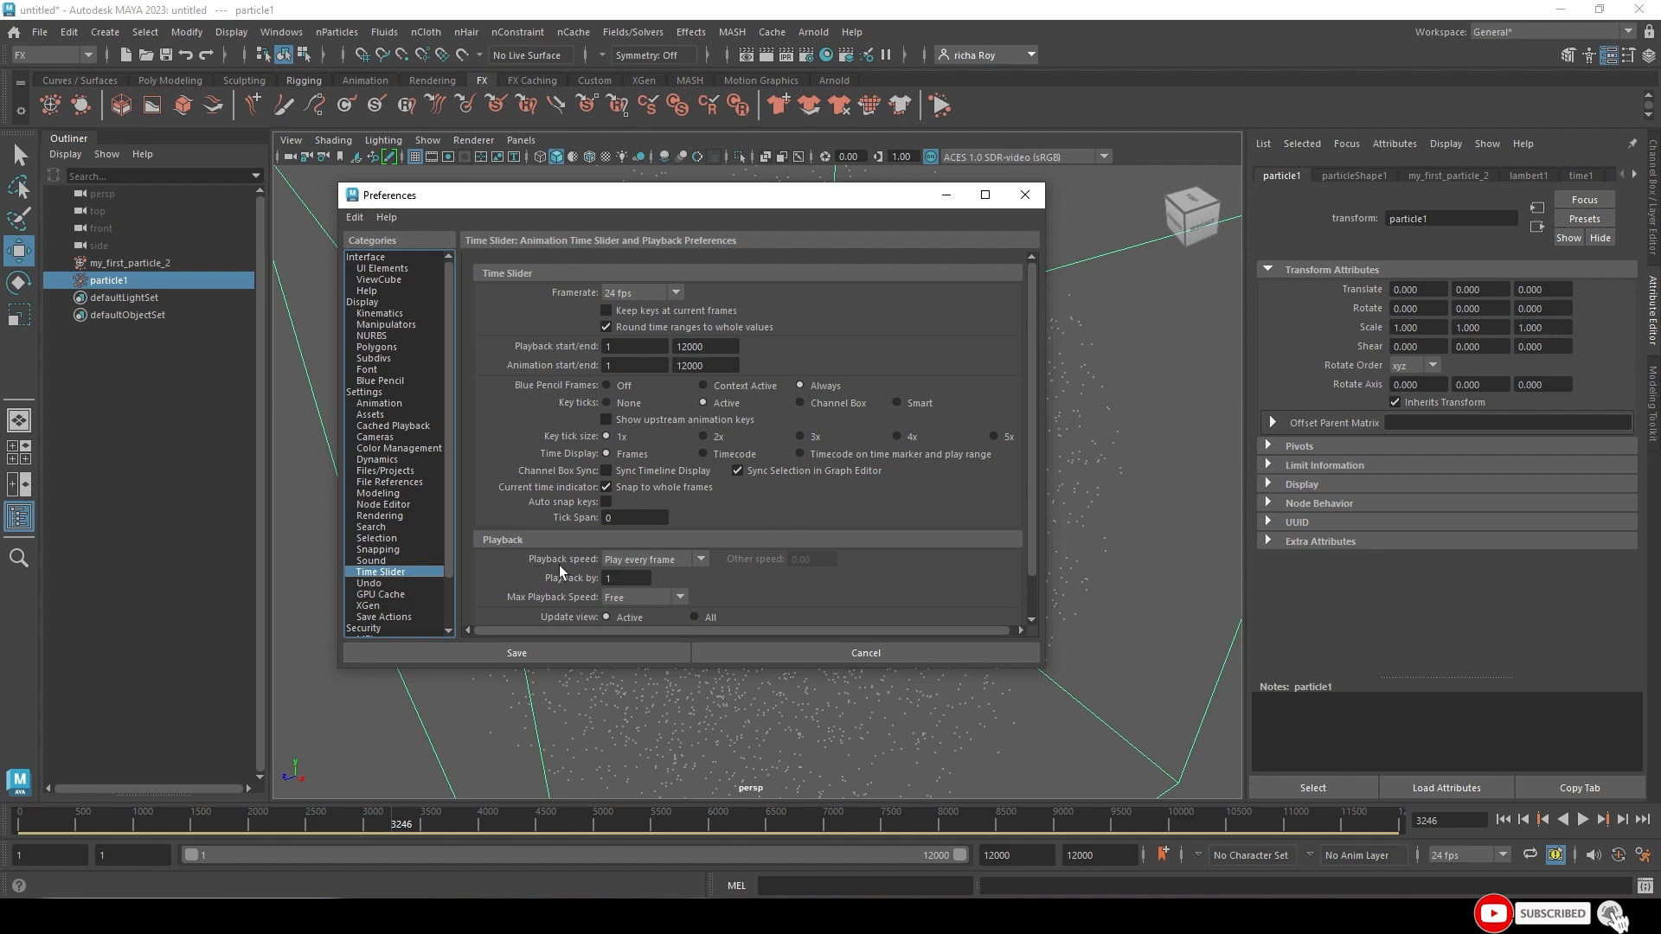
- Try the 24 fps x 1 playback speed, moving the preferences window clear of the particles
click(615, 559)
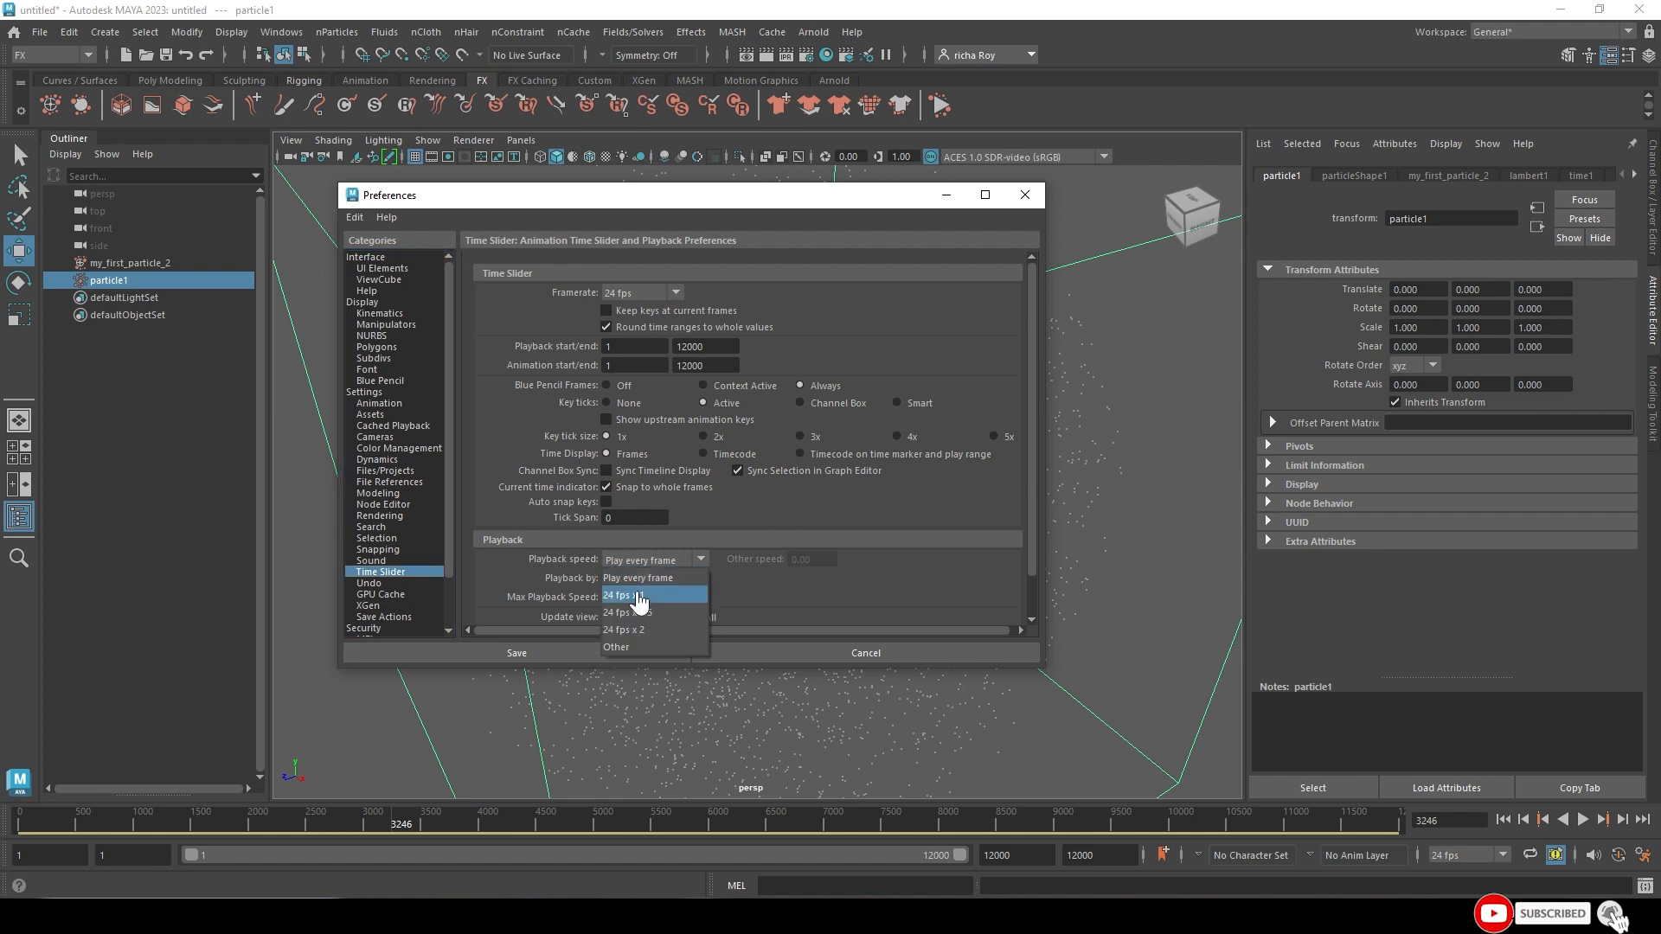
click(634, 595)
click(625, 561)
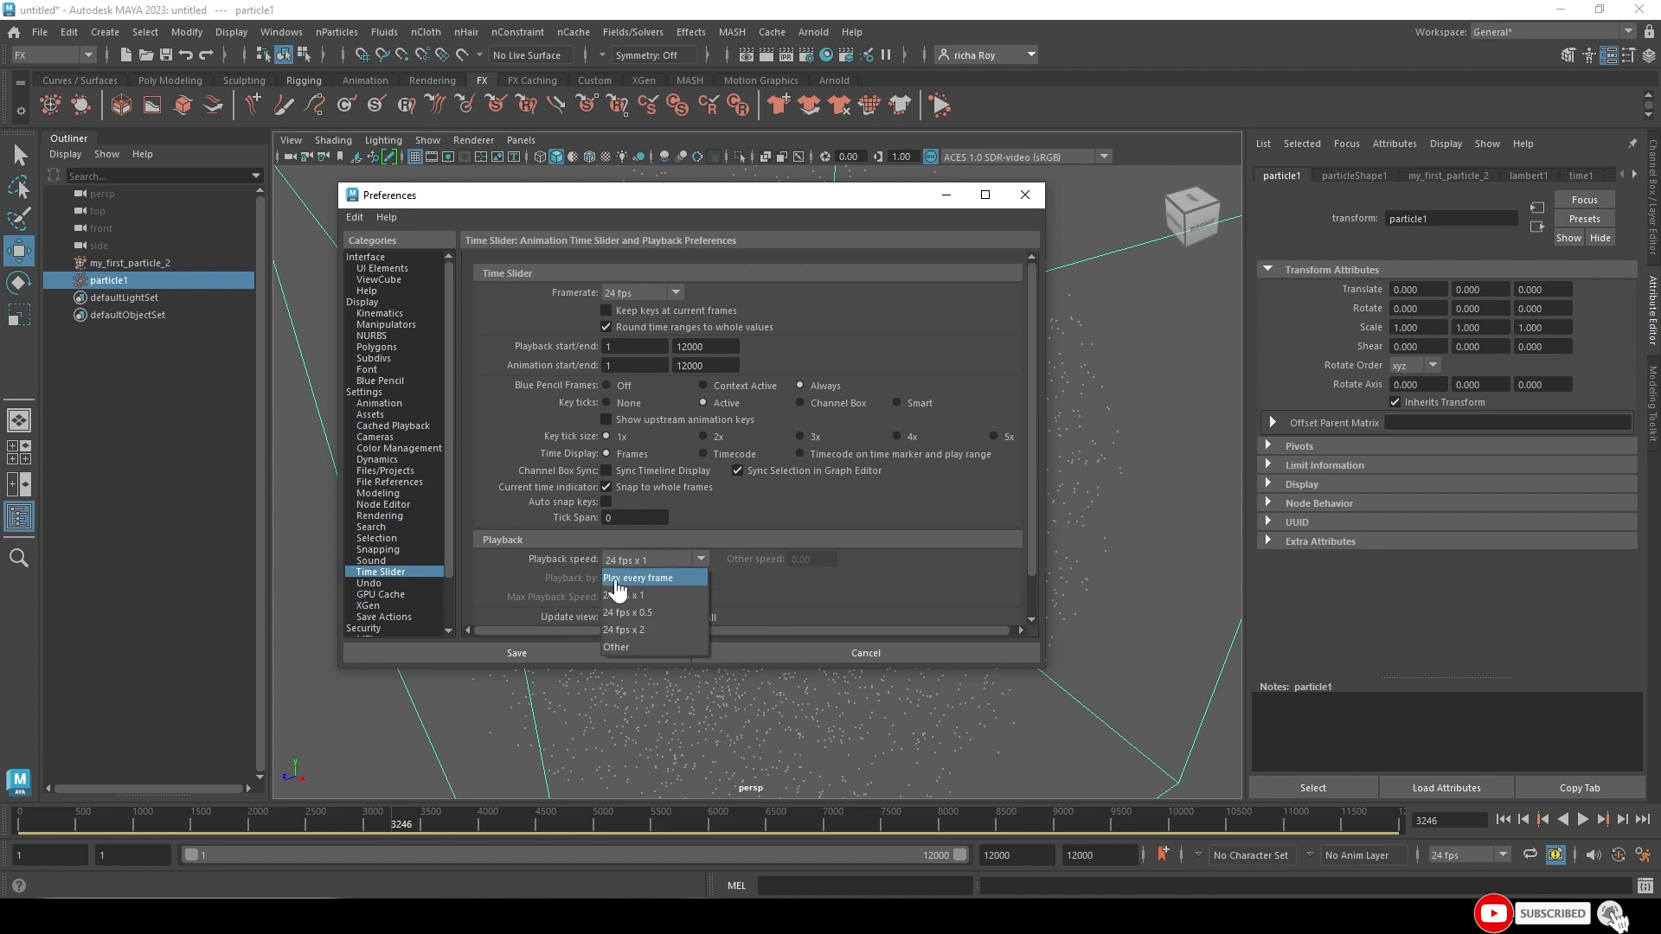
click(617, 580)
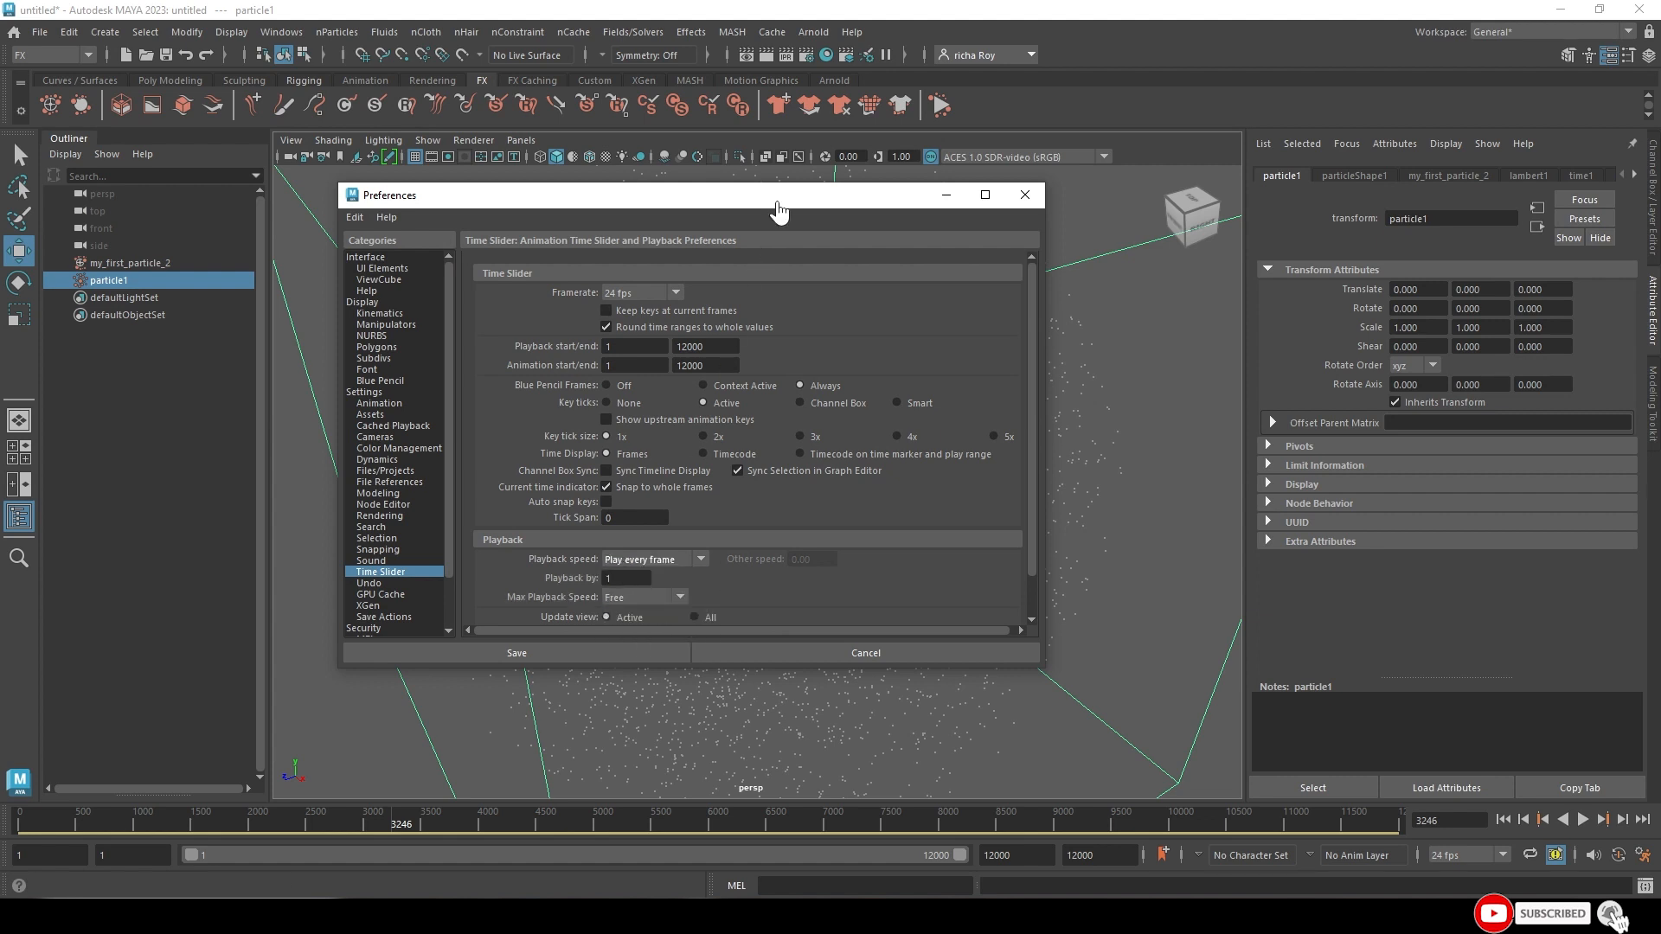
drag(779, 210, 441, 218)
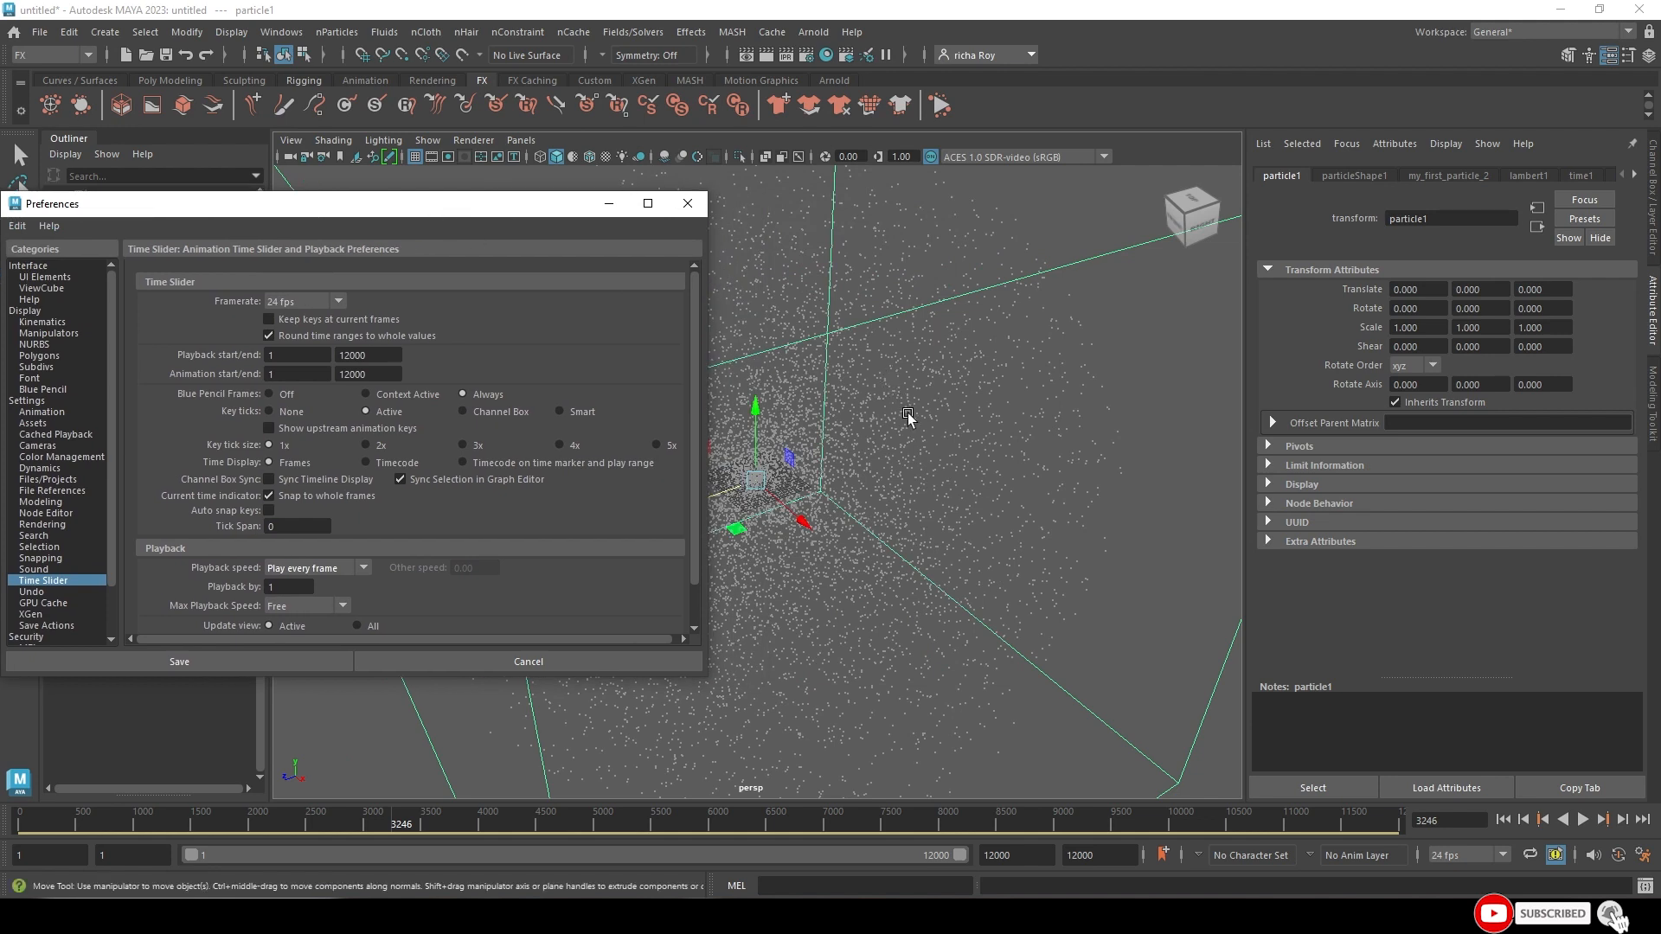
click(317, 568)
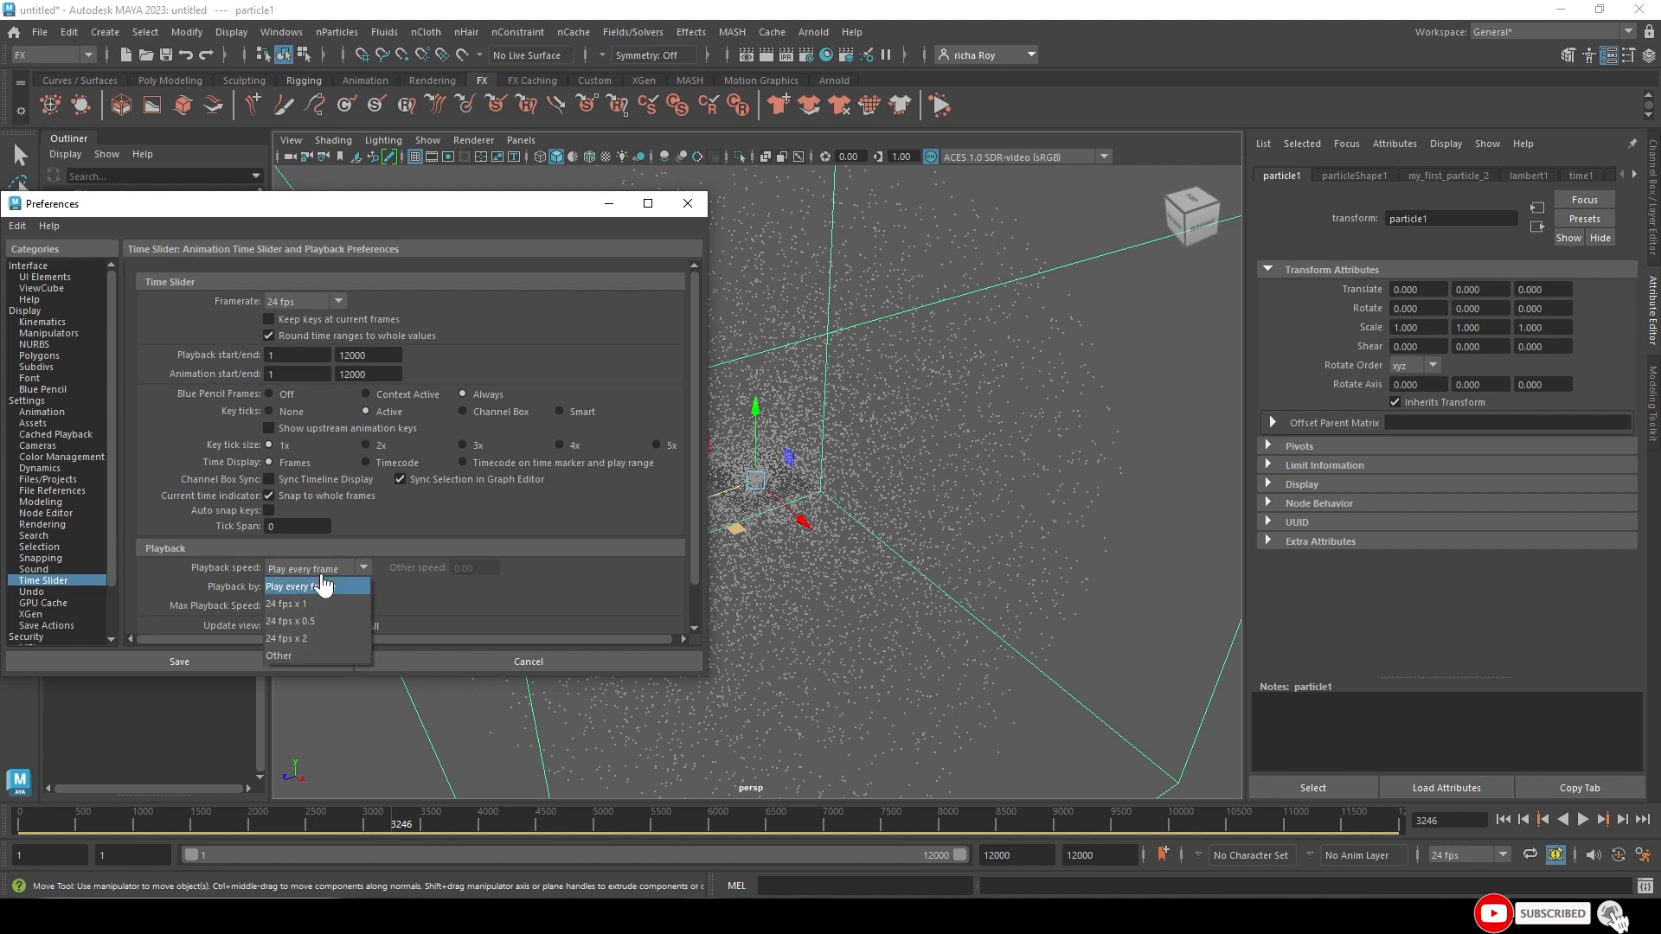
click(303, 598)
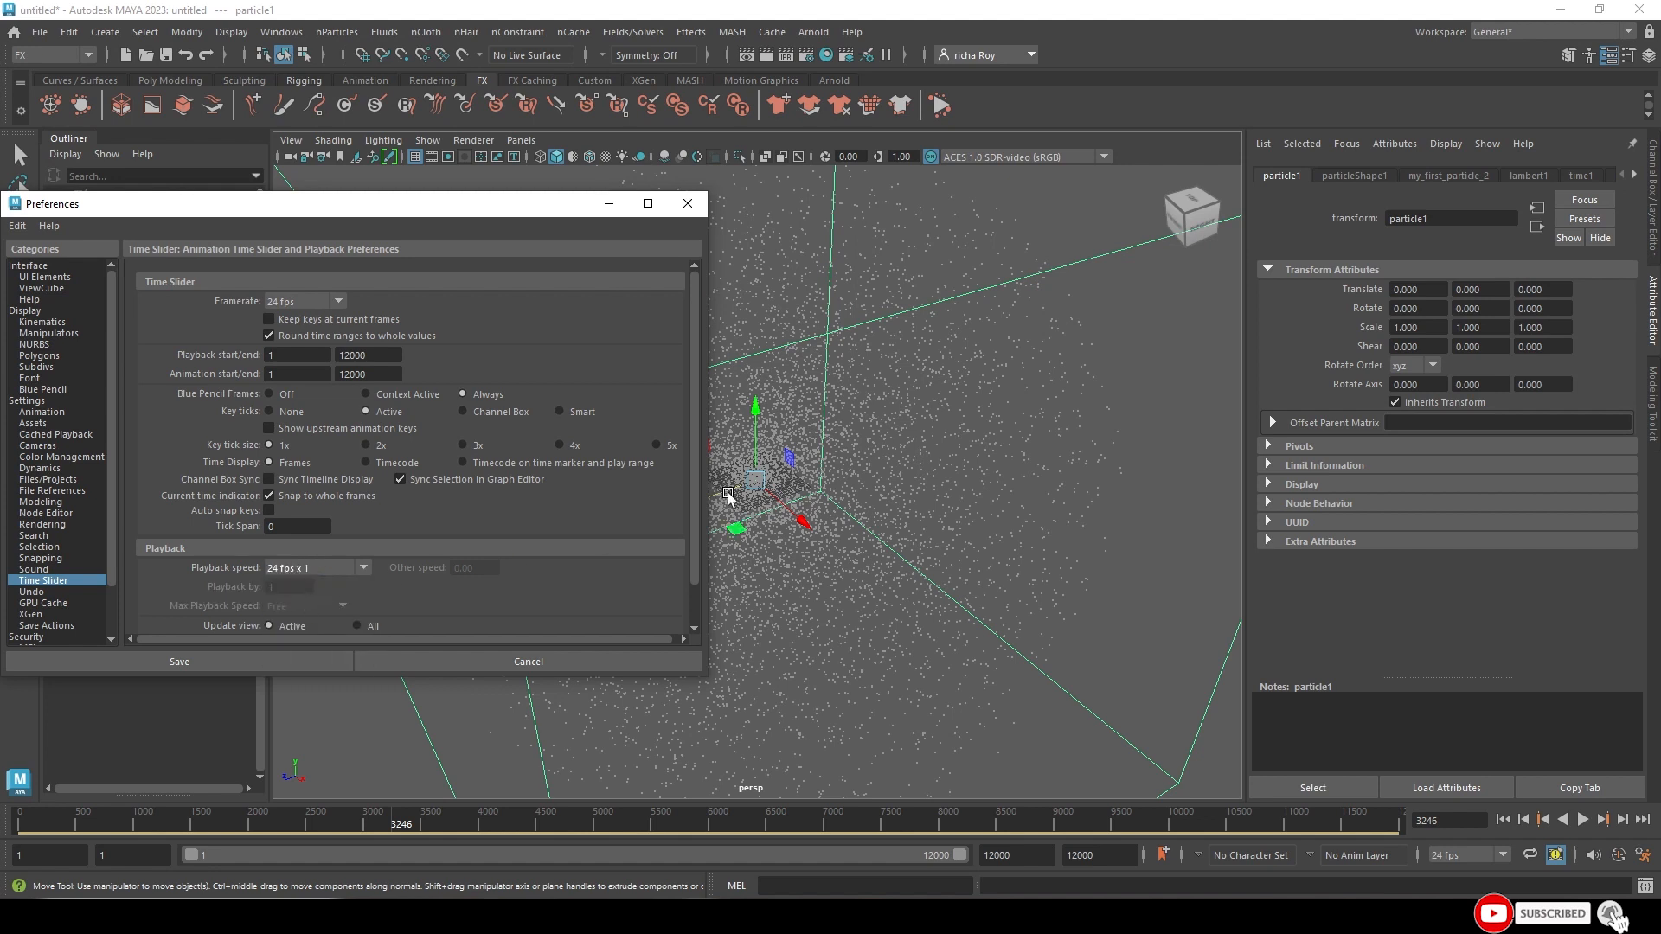
- Set the playback speed to Play every frame and save the preferences
click(305, 568)
click(320, 588)
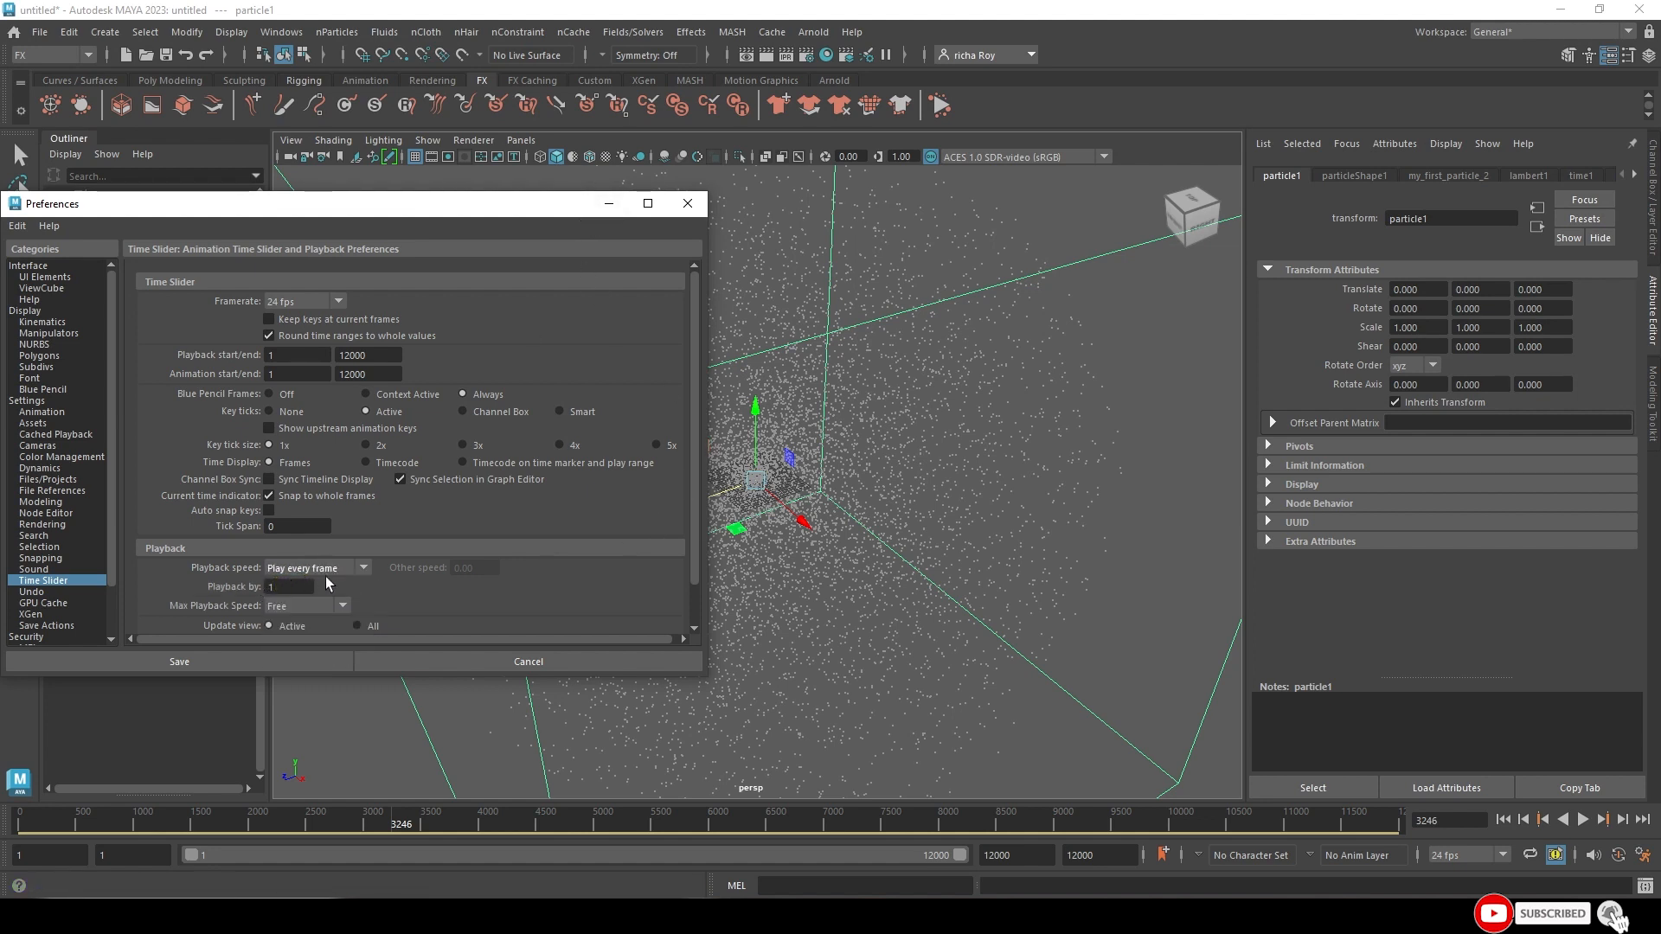
click(286, 657)
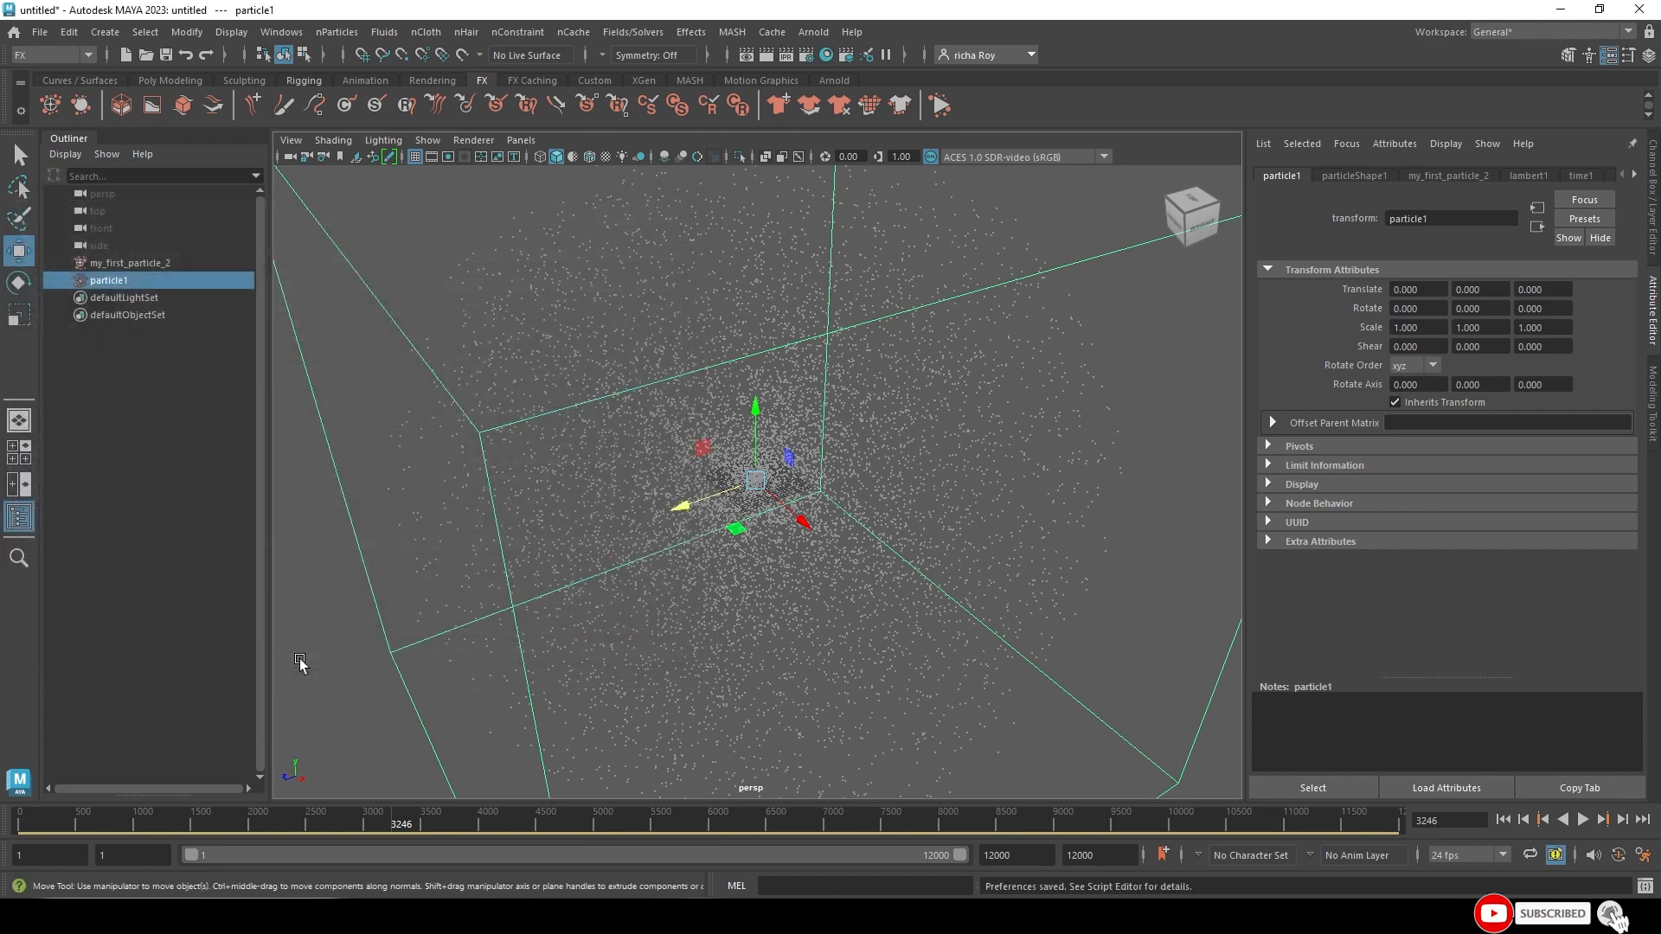
- Cycle the perspective viewport's background color to solid black so the particles stand out
alt+drag(1019, 600, 979, 582)
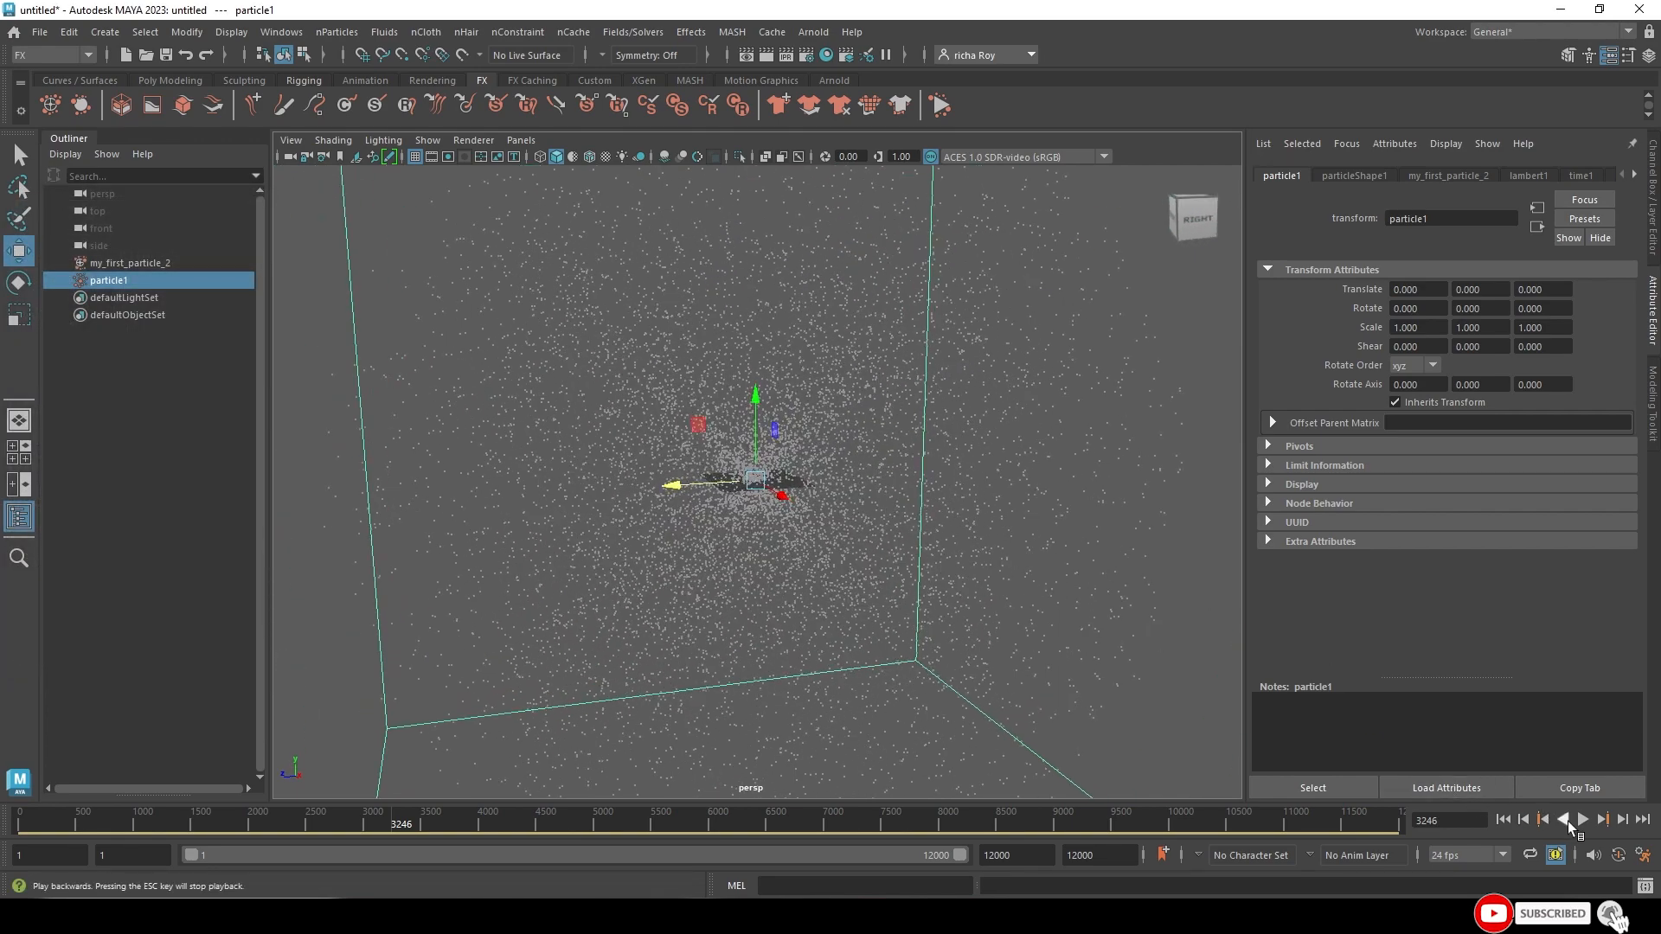
scroll(990, 479, up, 2)
alt+middle_drag(1010, 465, 867, 468)
scroll(971, 445, up, 1)
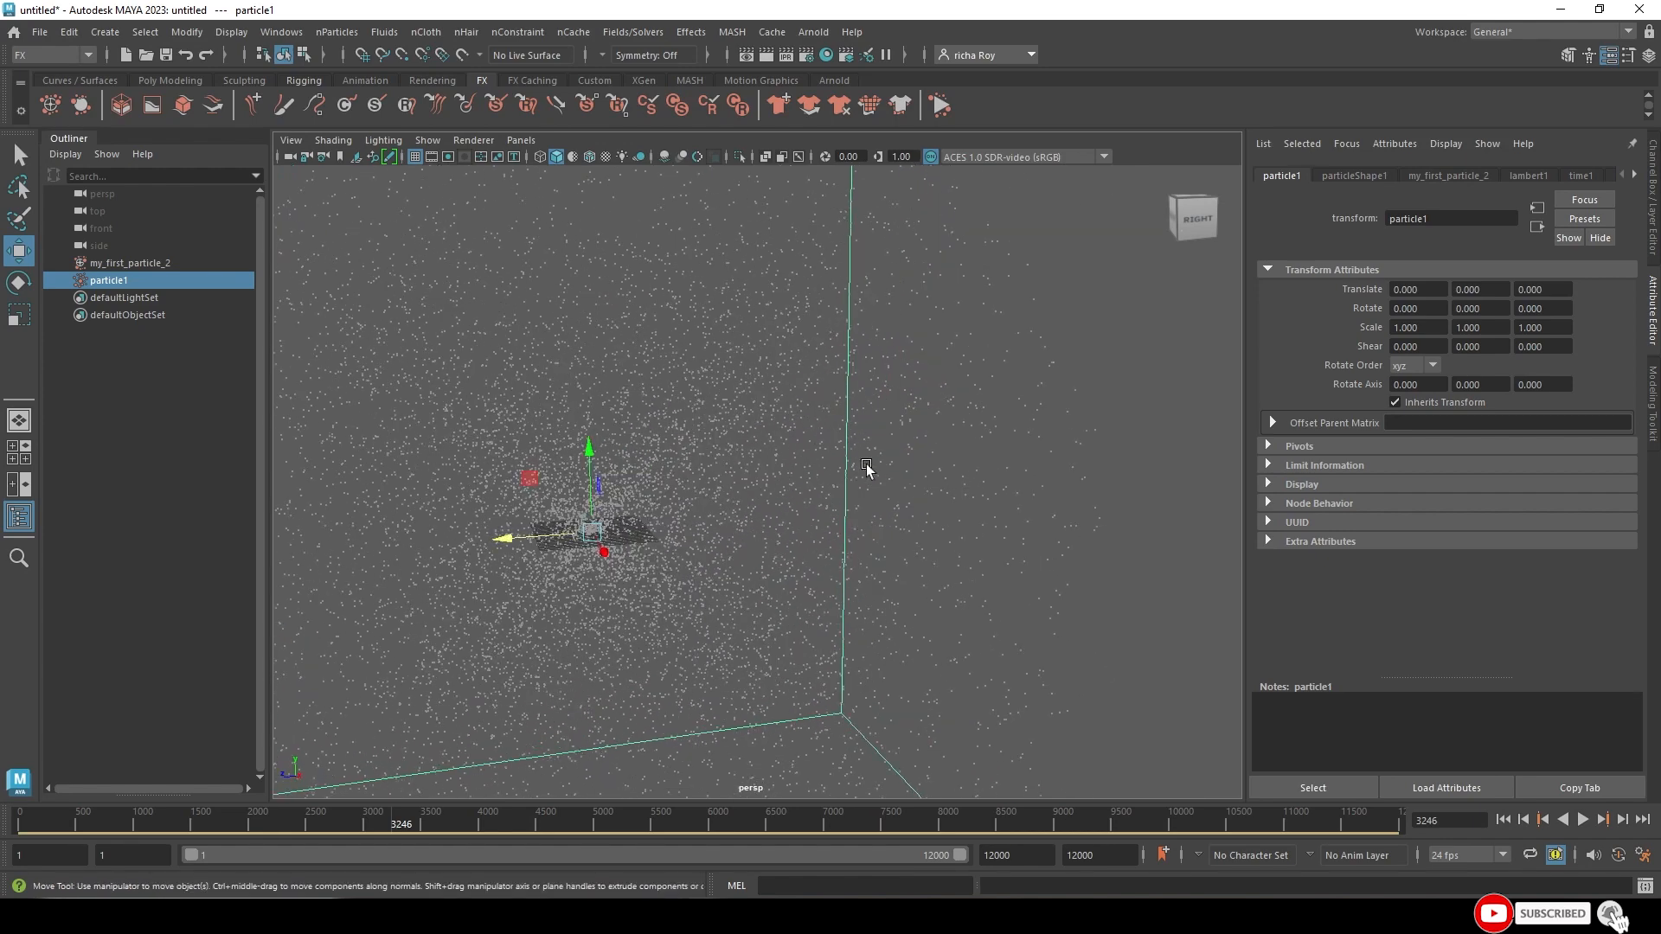
click(1104, 358)
click(898, 430)
key(alt+b)
key(alt+b)
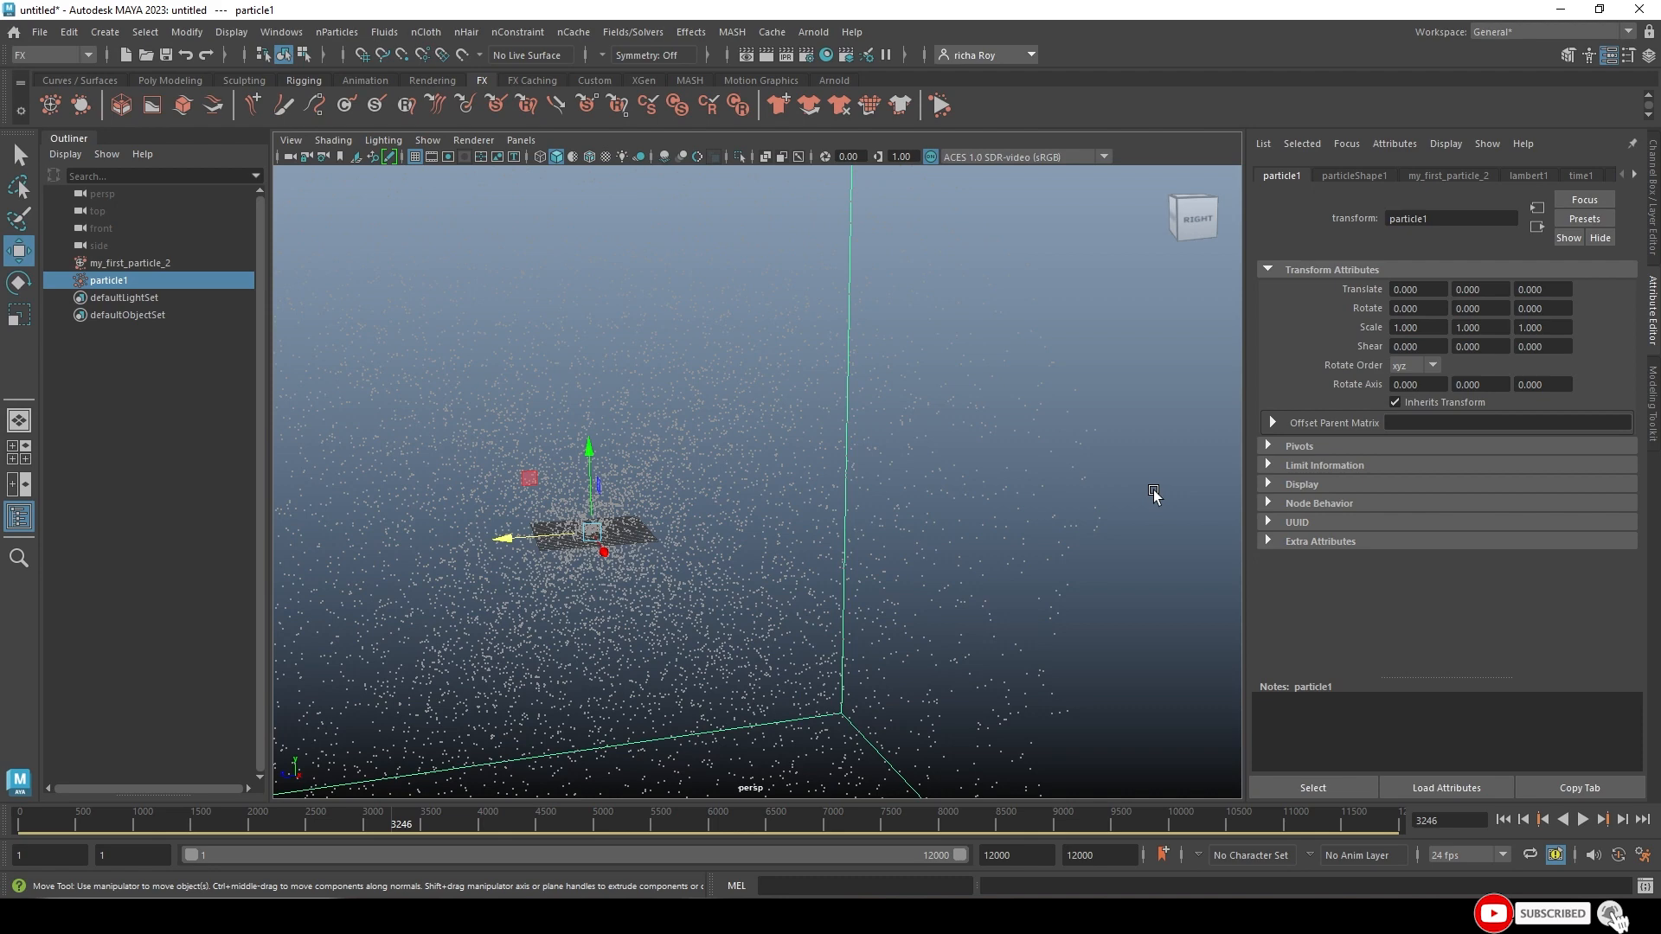
key(alt+b)
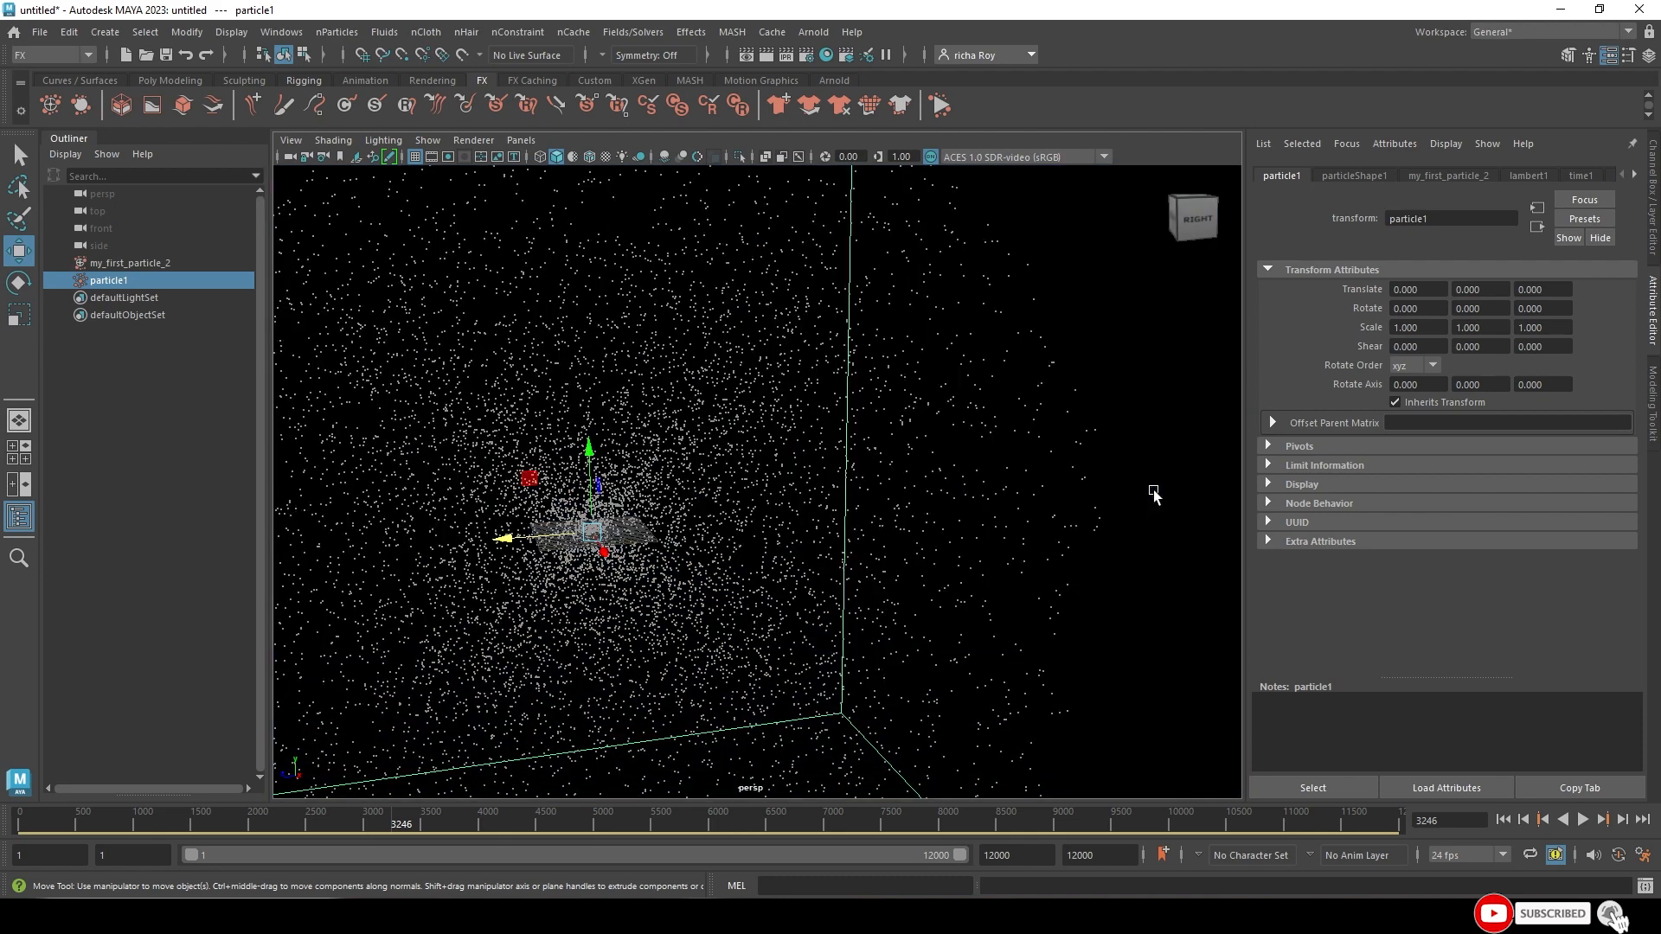
- Replay the particle simulation from the first frame against the black background and stop it
scroll(660, 459, up, 3)
alt+middle_drag(605, 468, 783, 435)
scroll(776, 551, down, 5)
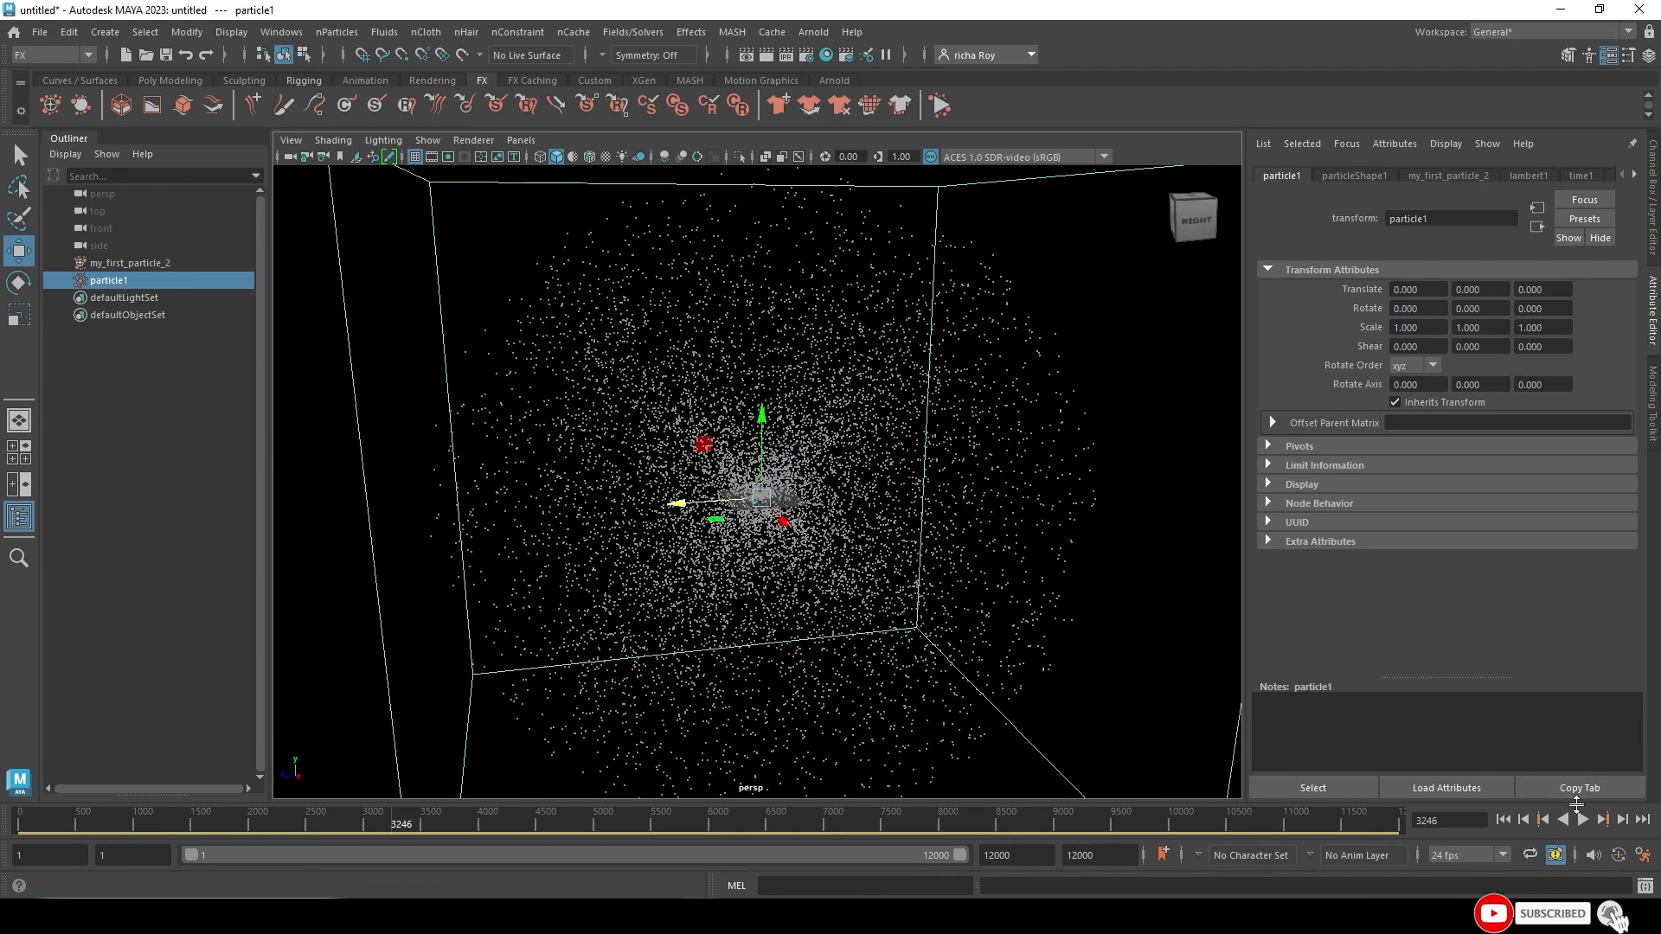
click(1503, 819)
click(1583, 819)
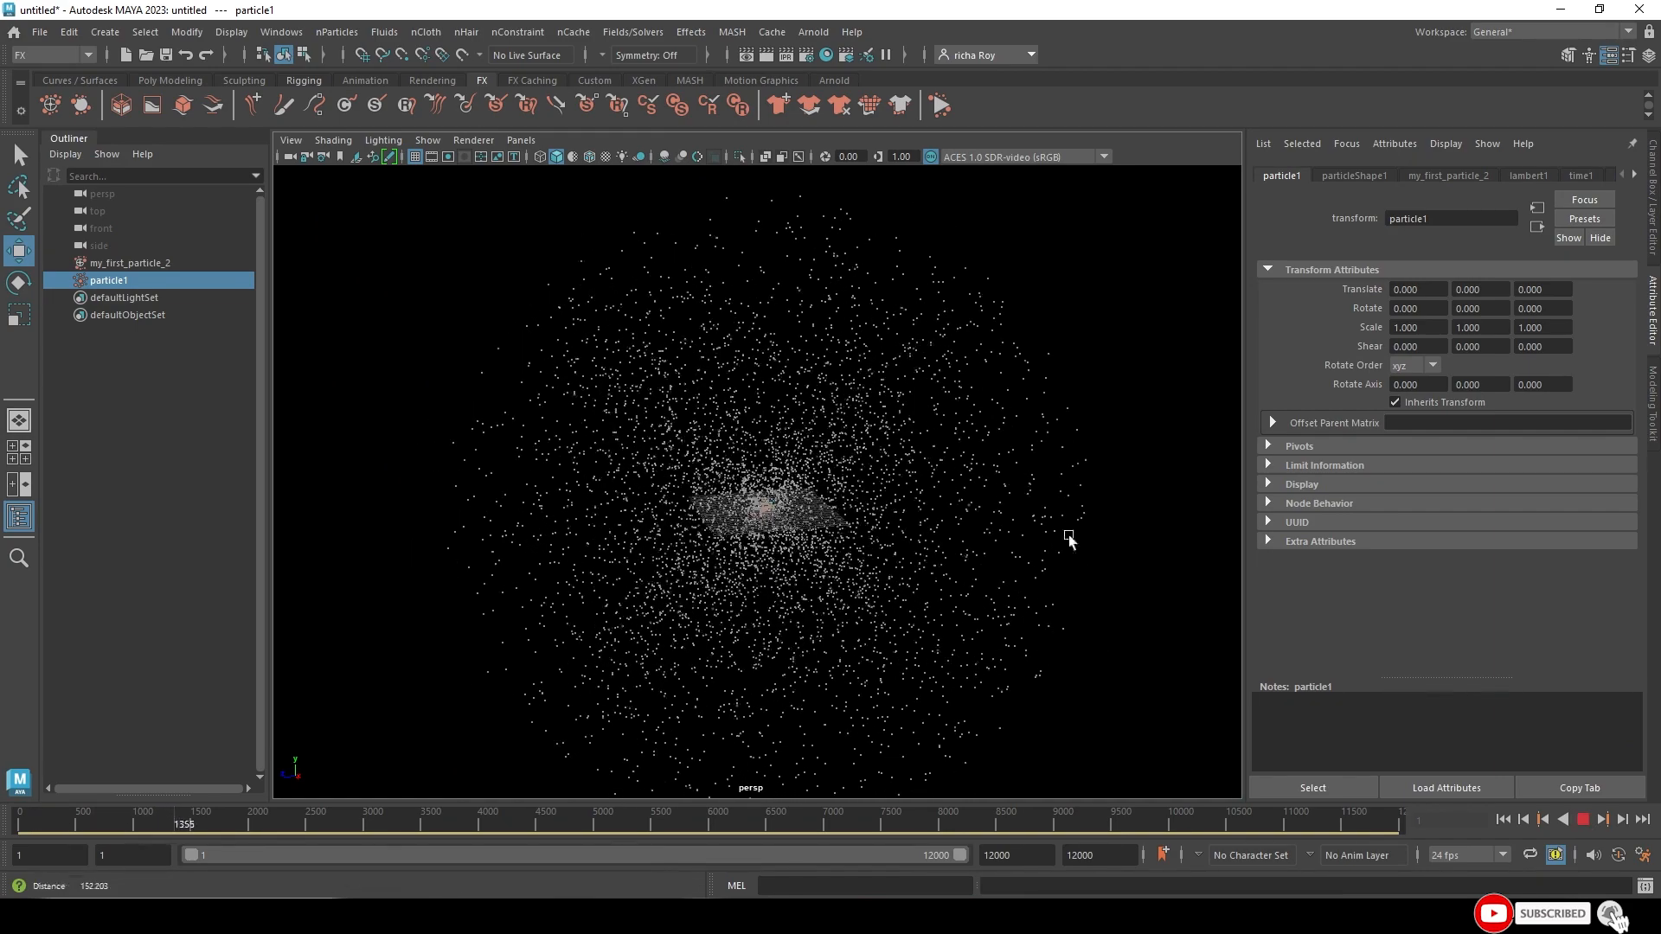
click(1583, 819)
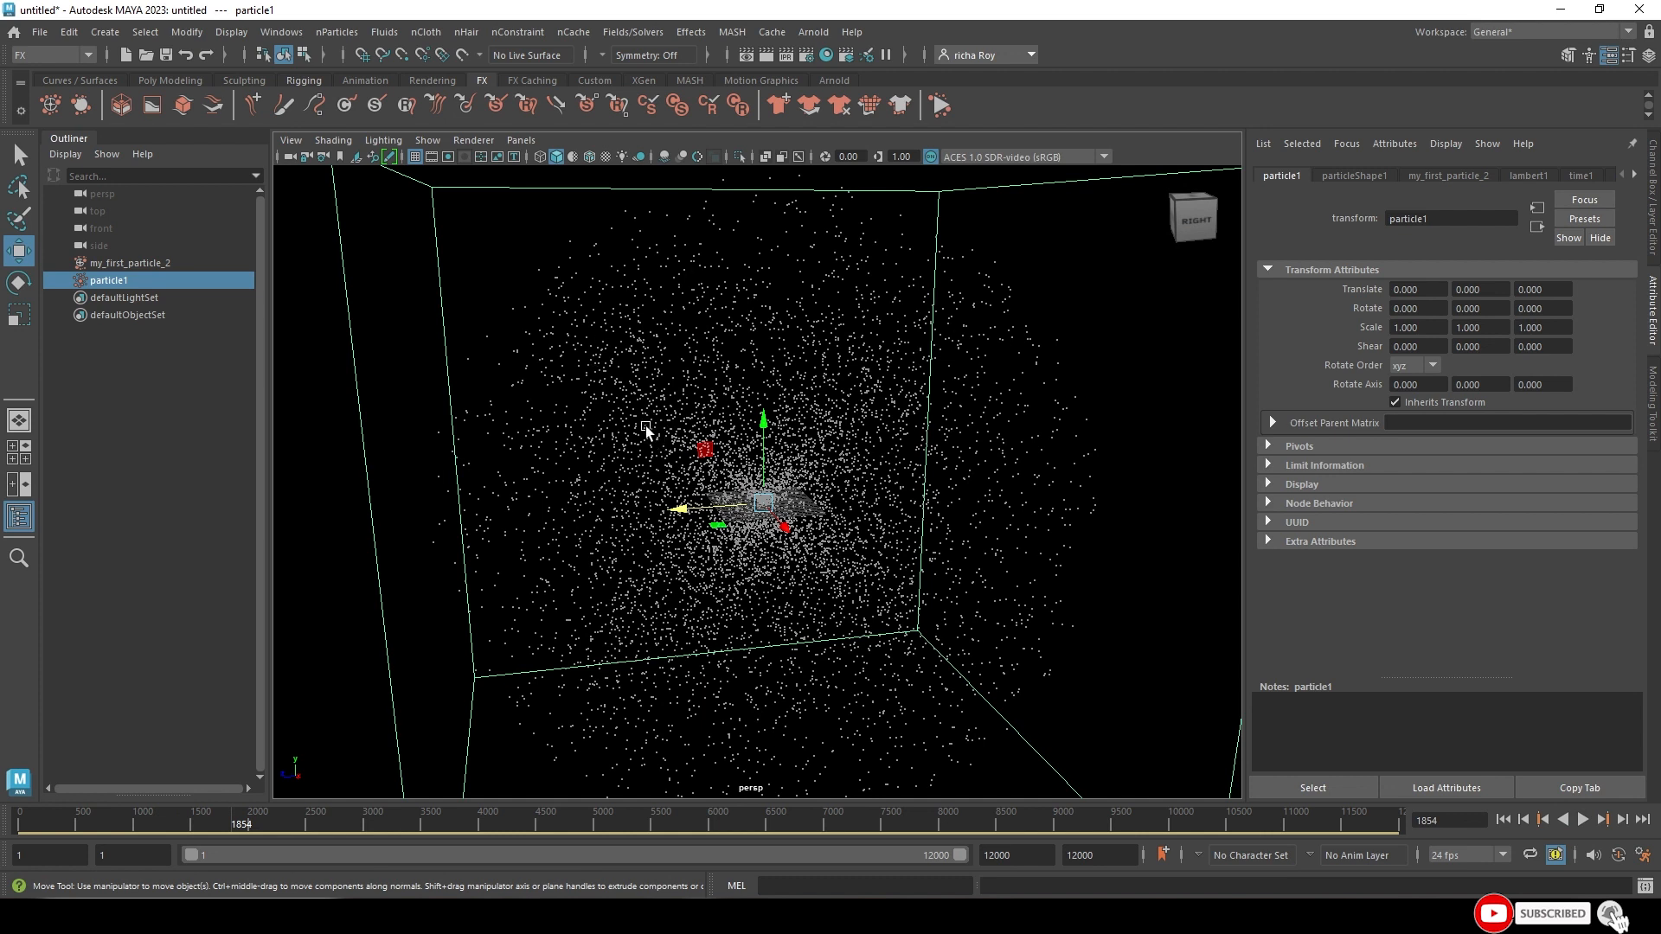
- Review the creation options for a legacy particle emitter and leave the dialog
click(336, 32)
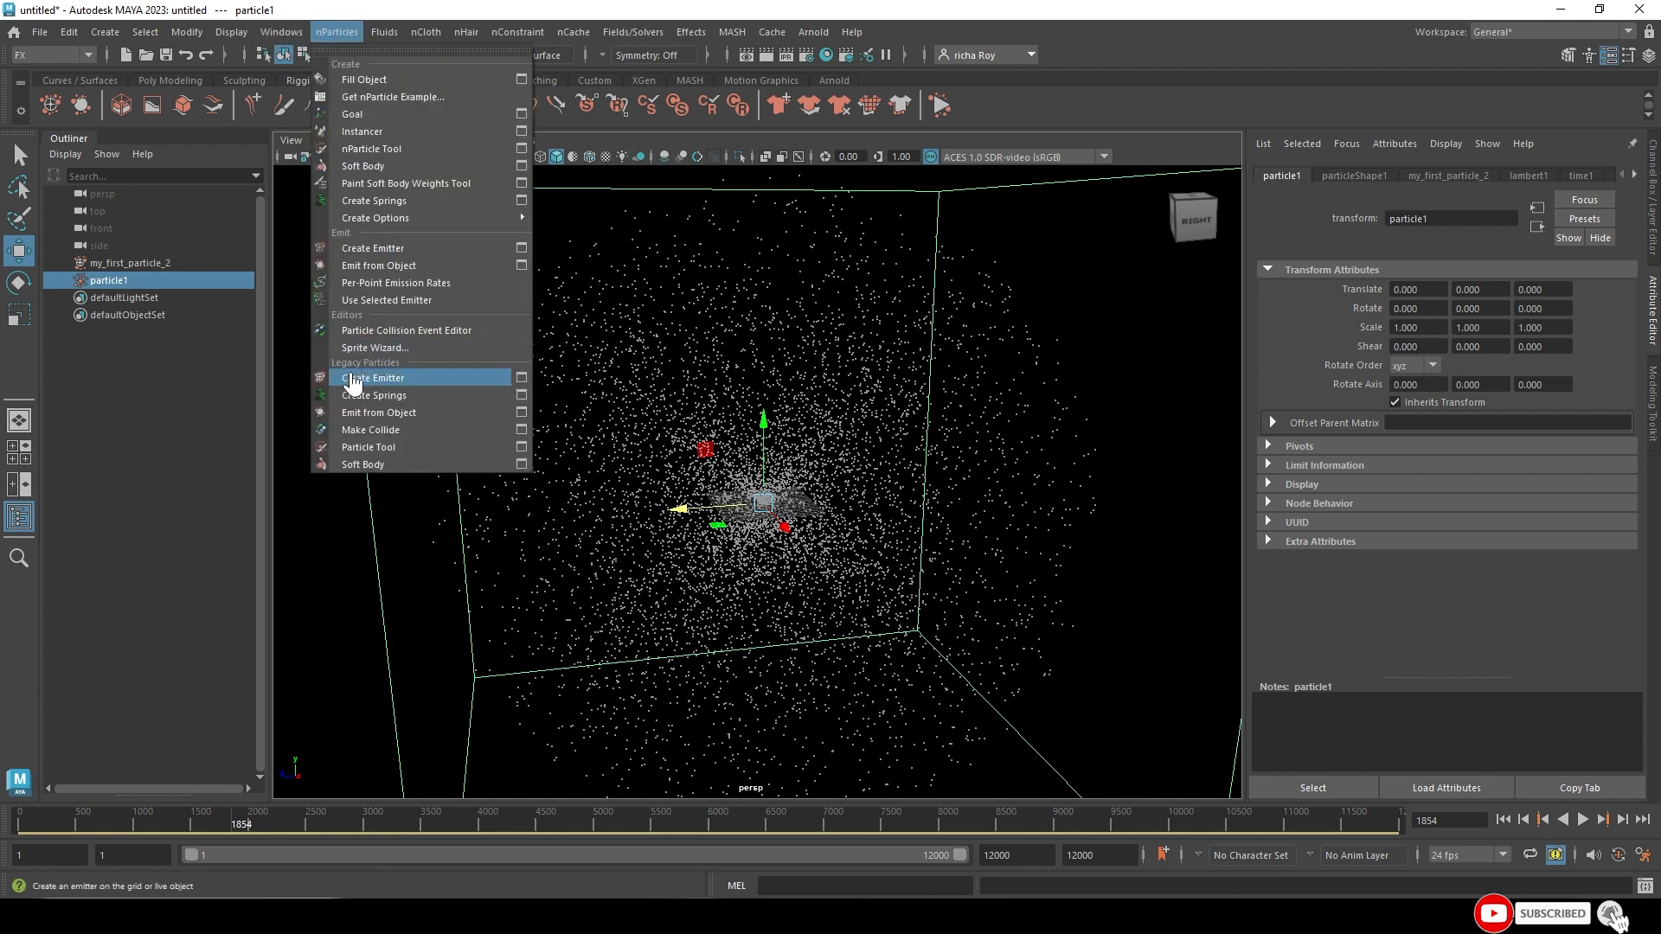
click(520, 379)
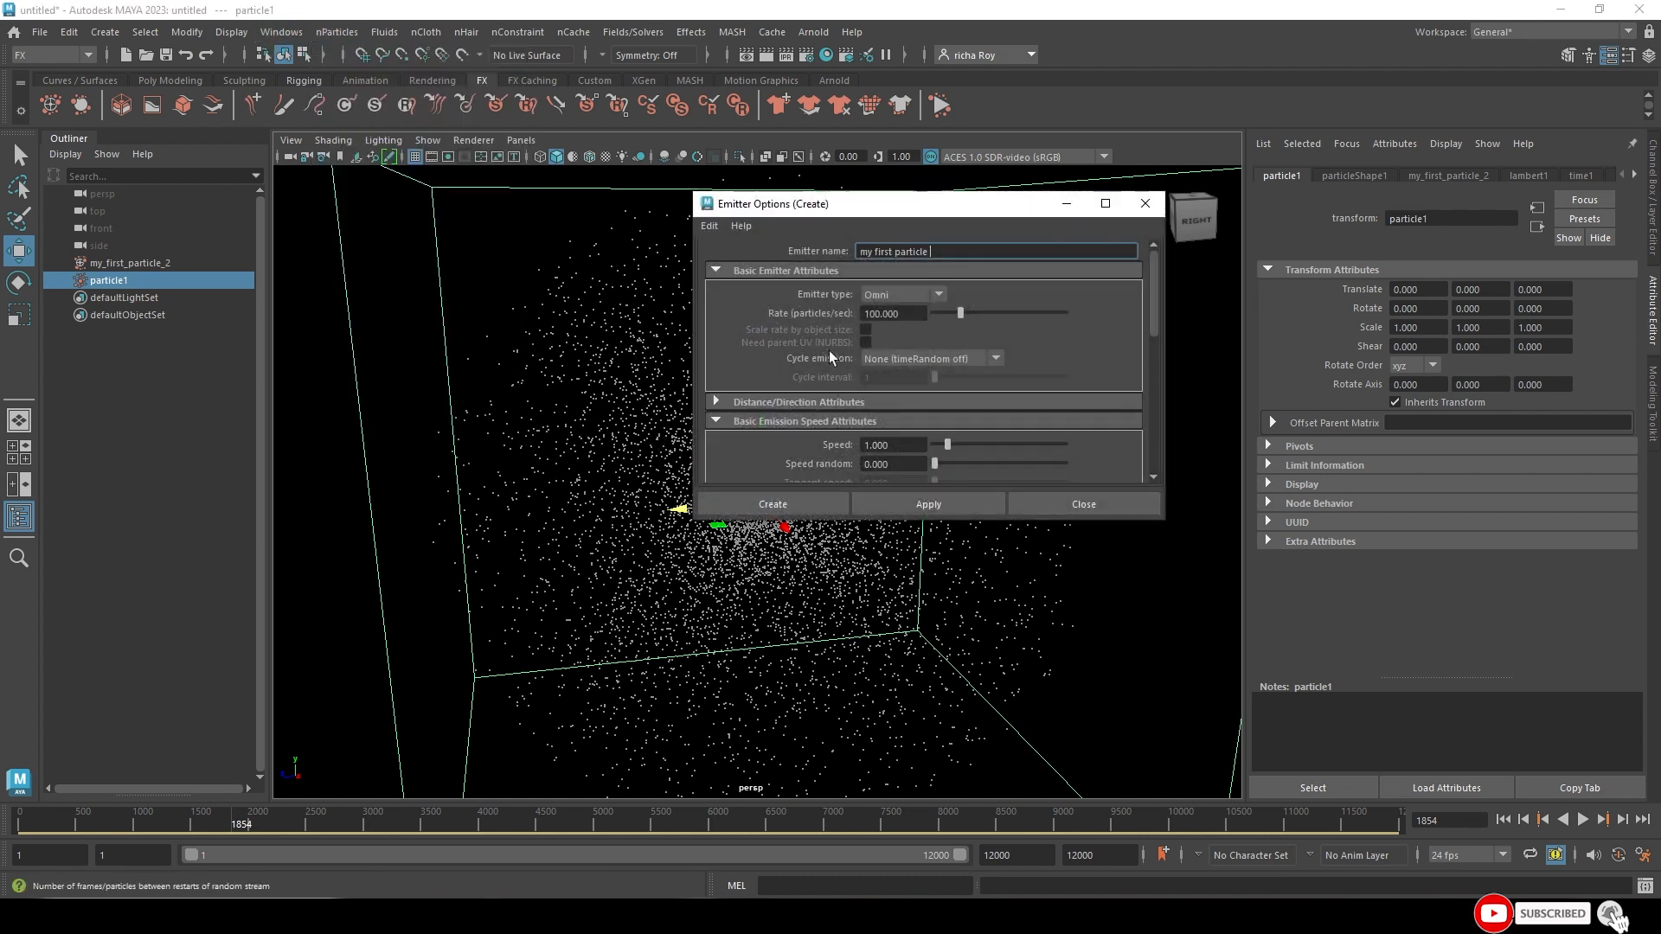
click(788, 506)
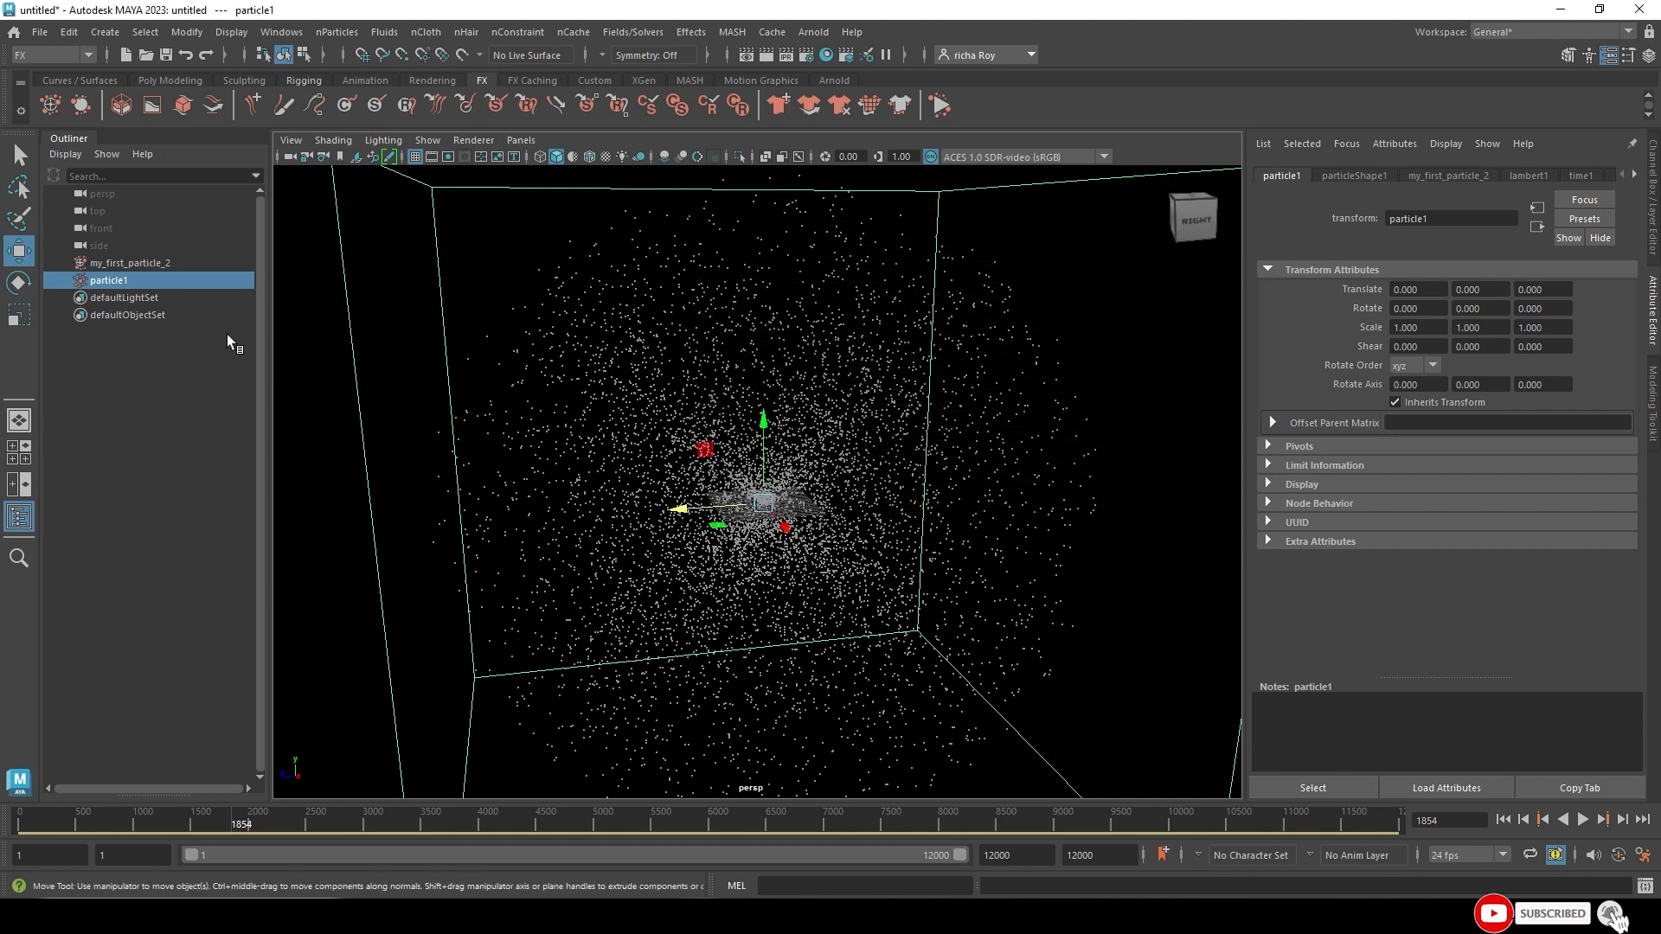
- Select the emitter my_first_particle_2 and examine its basic emitter, distance/direction and emission speed attributes
click(119, 264)
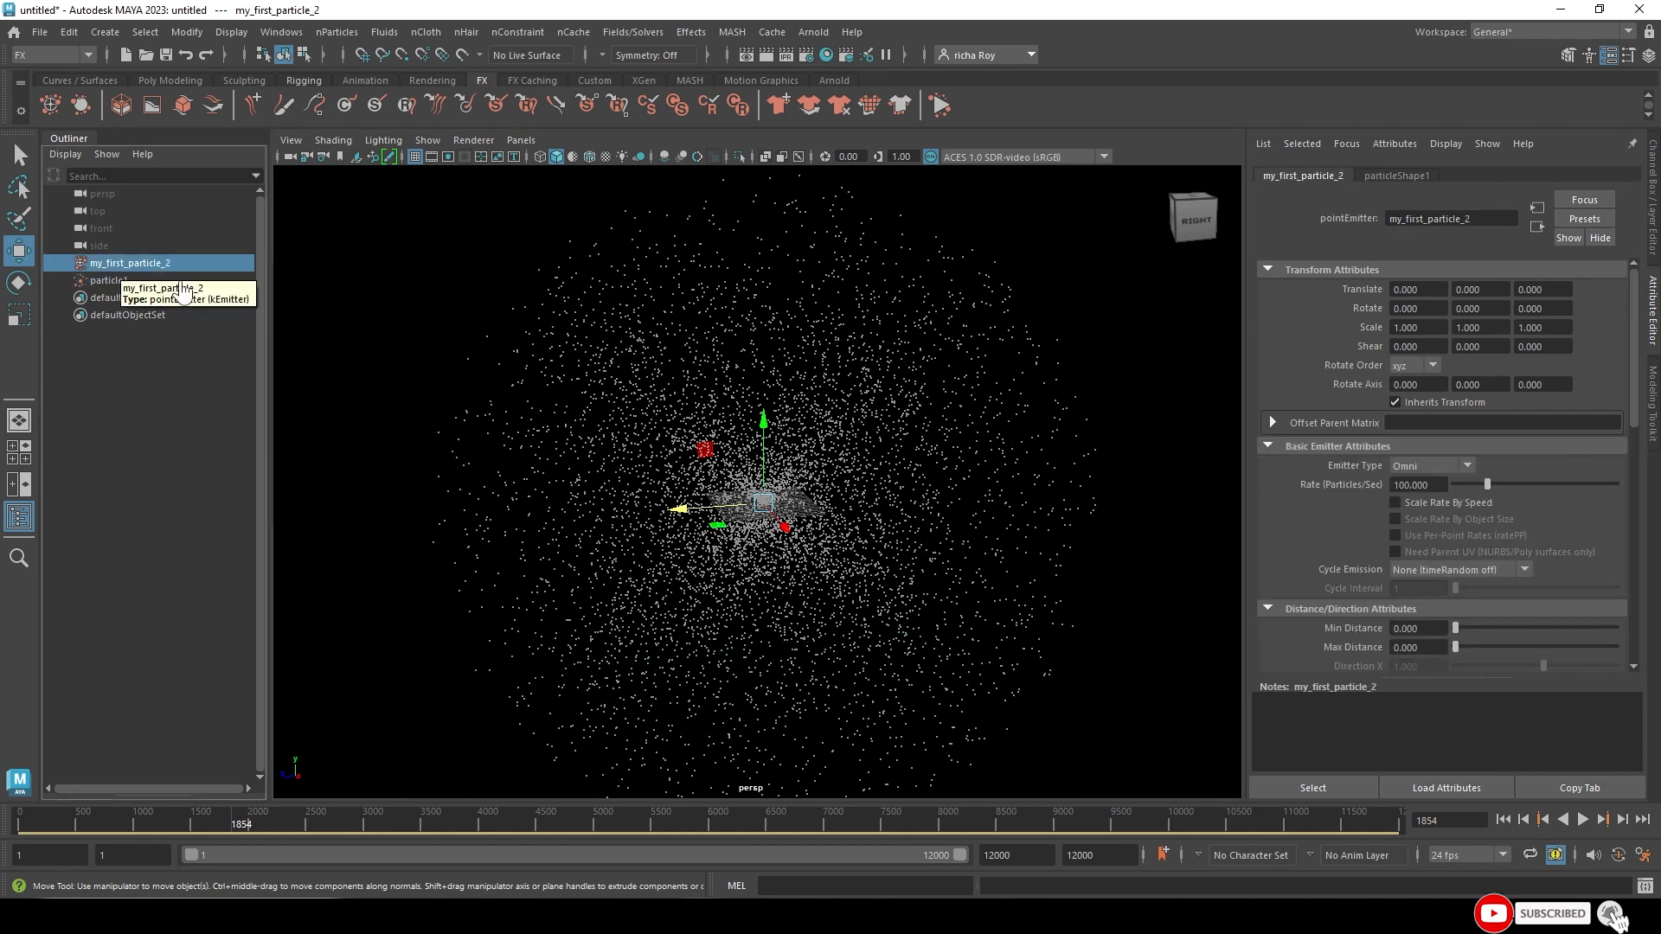
scroll(1489, 501, down, 5)
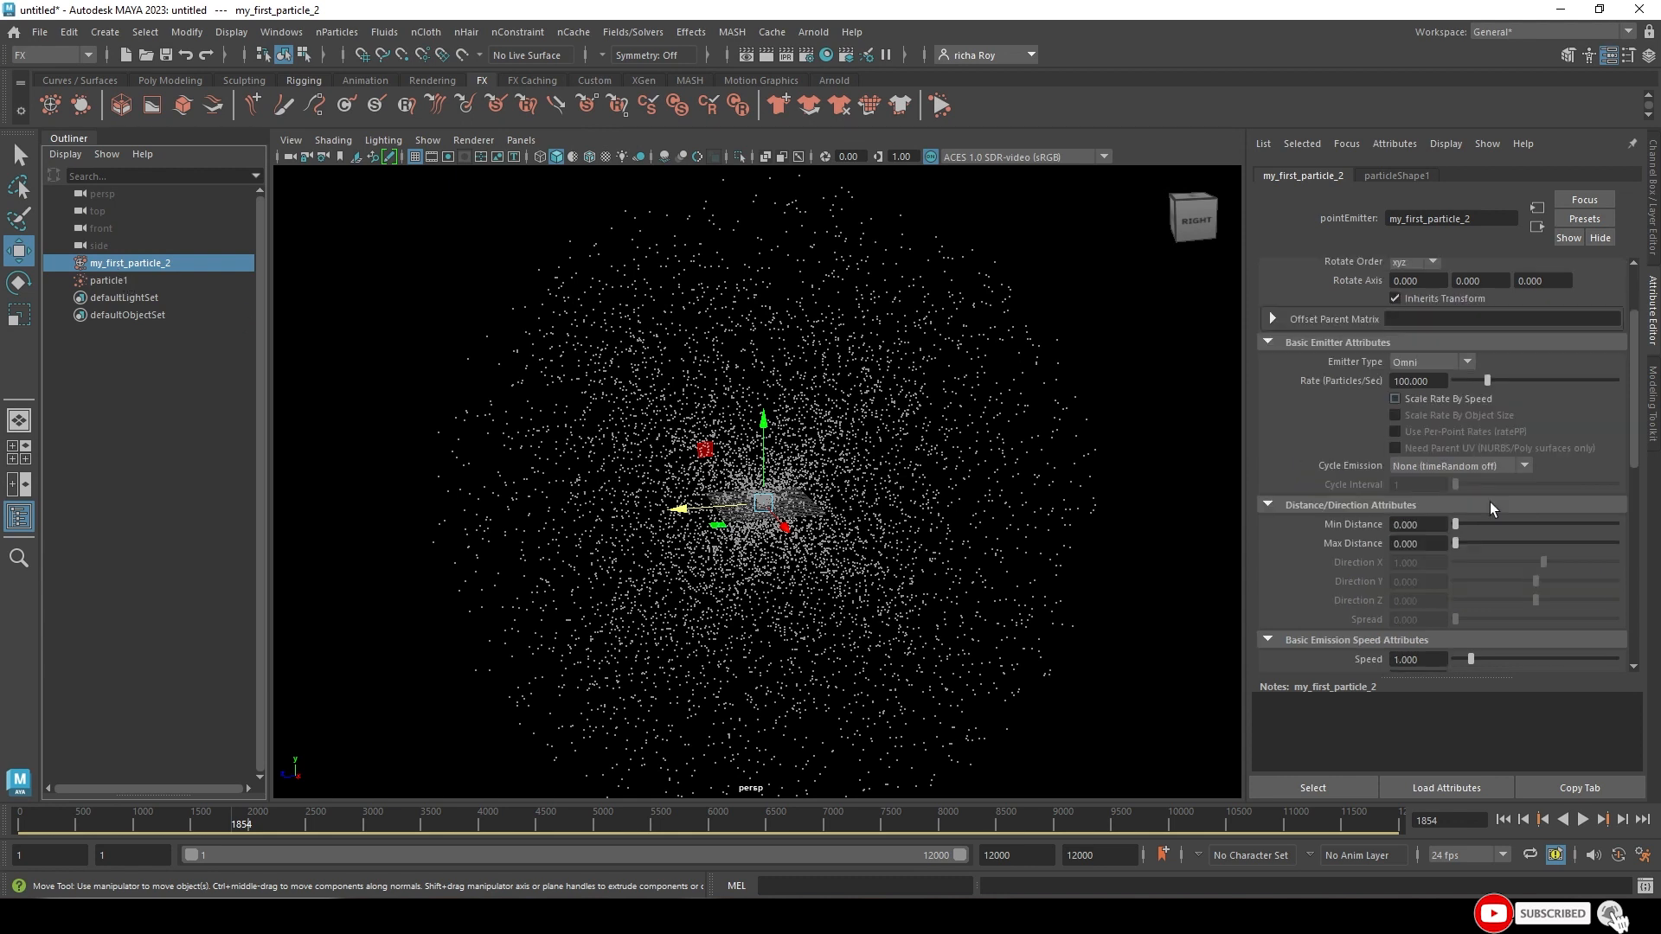
scroll(1376, 413, up, 2)
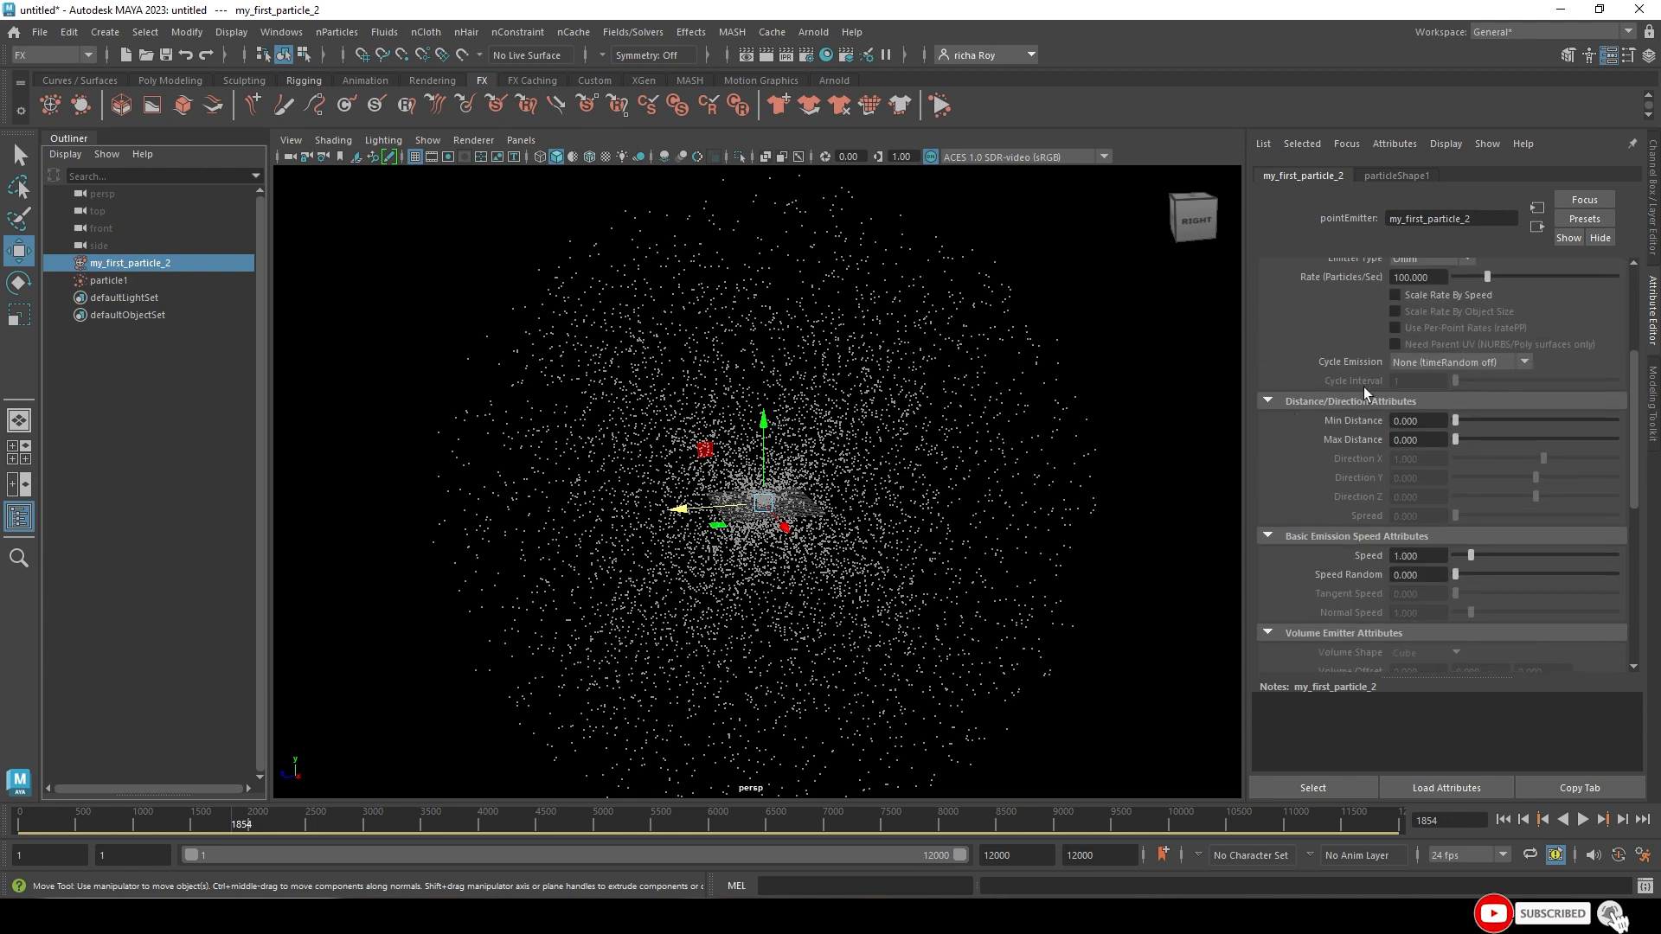
scroll(1354, 359, up, 1)
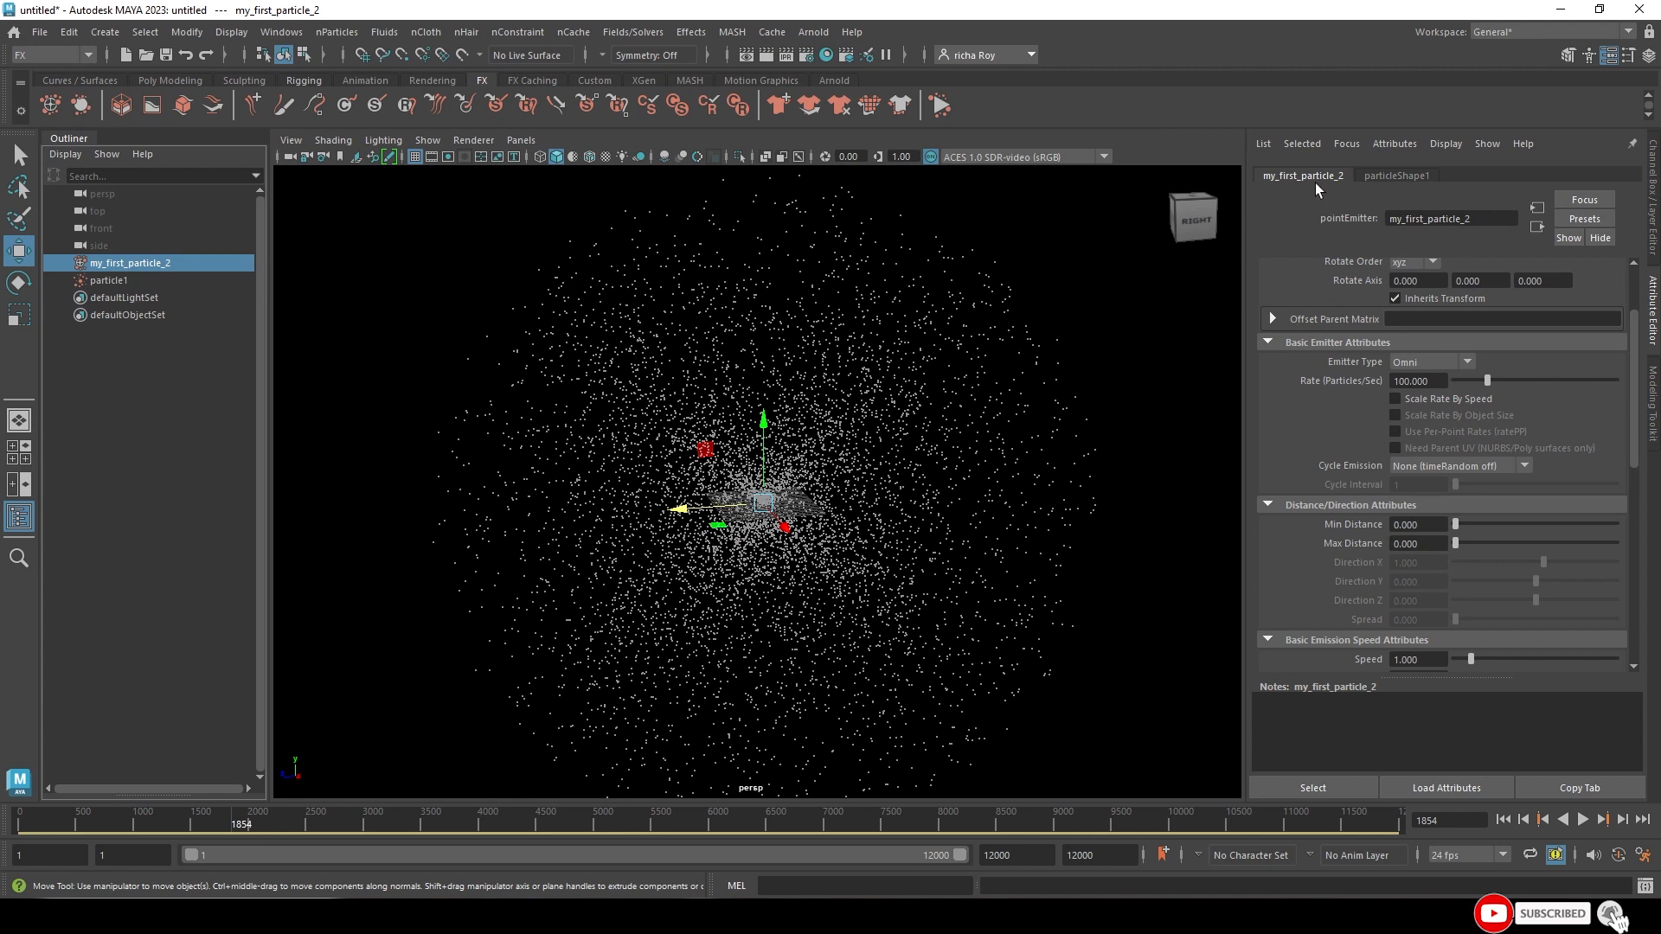
- Examine the emission, lifespan and render attributes on the shape of particle1, and reselect the emitter my_first_particle_2
click(118, 282)
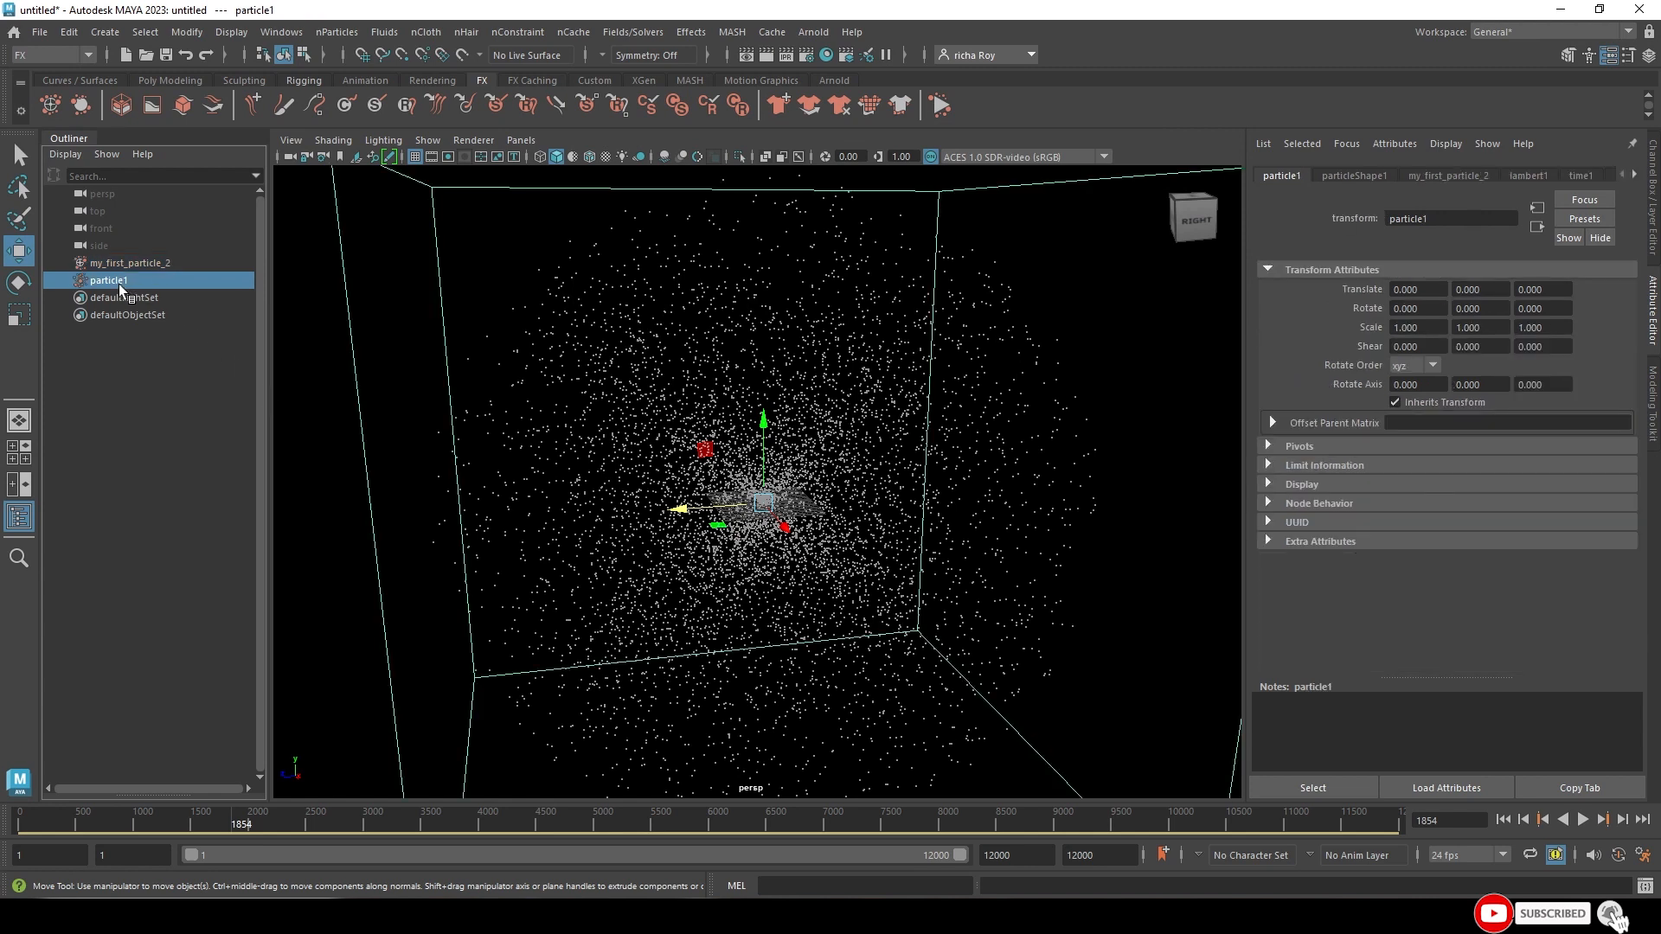
click(1354, 176)
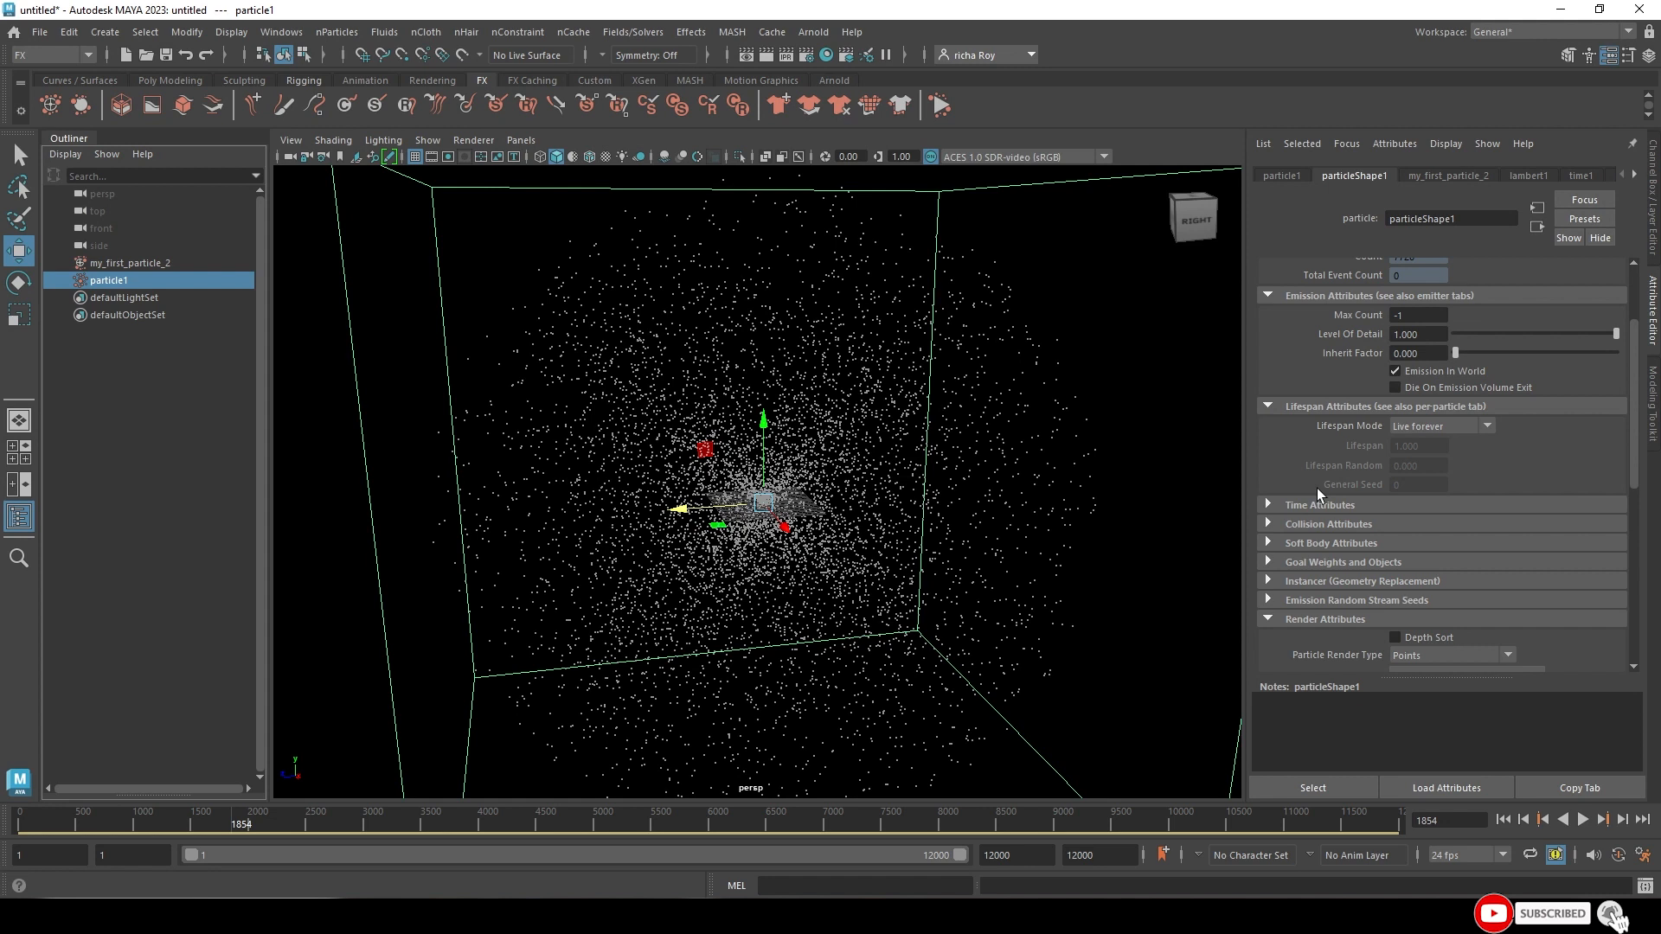
click(103, 264)
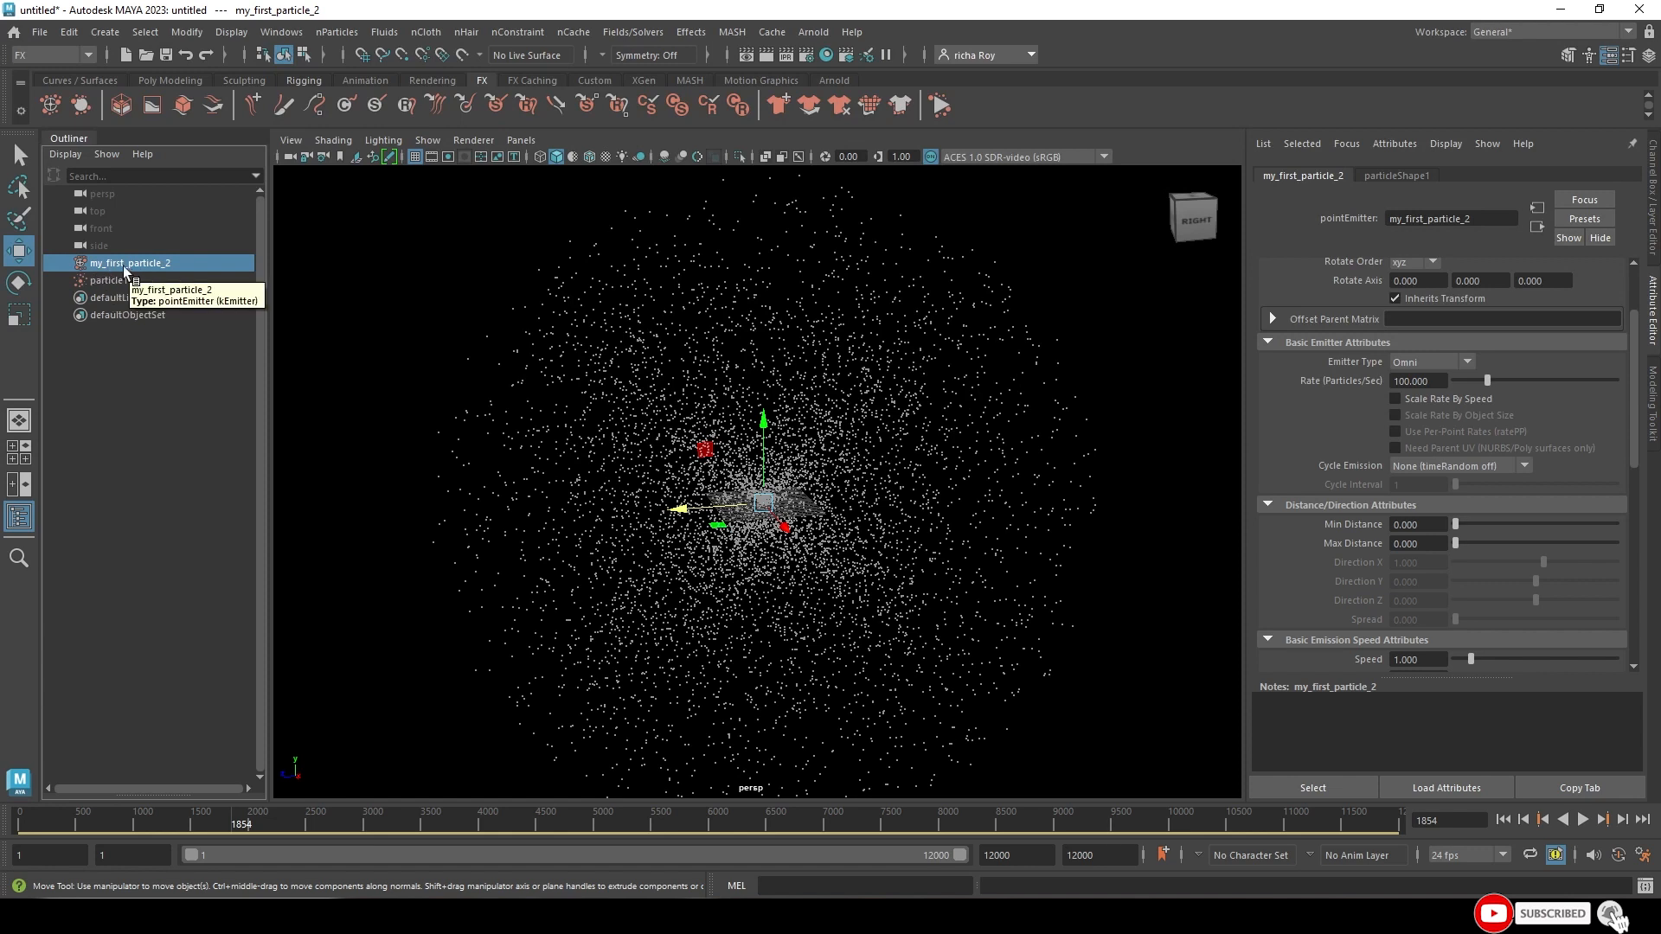
scroll(789, 534, up, 7)
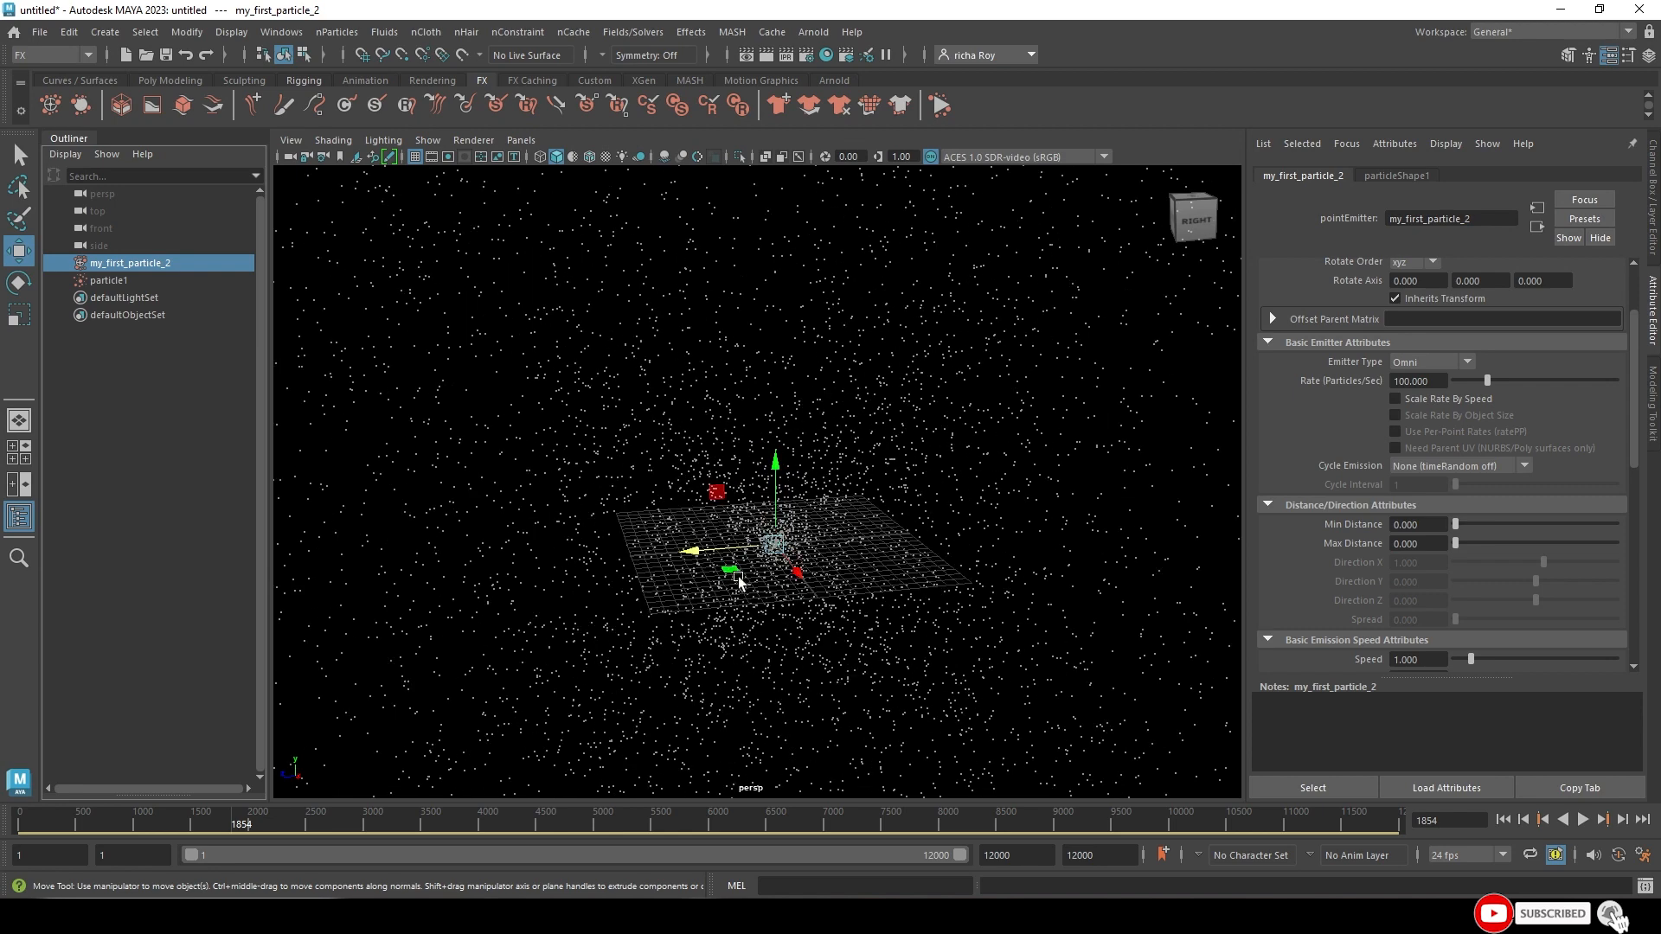
- Select particle1 and the emitter my_first_particle_2 in turn to compare the particle cloud with its emission source
scroll(740, 582, up, 4)
click(114, 282)
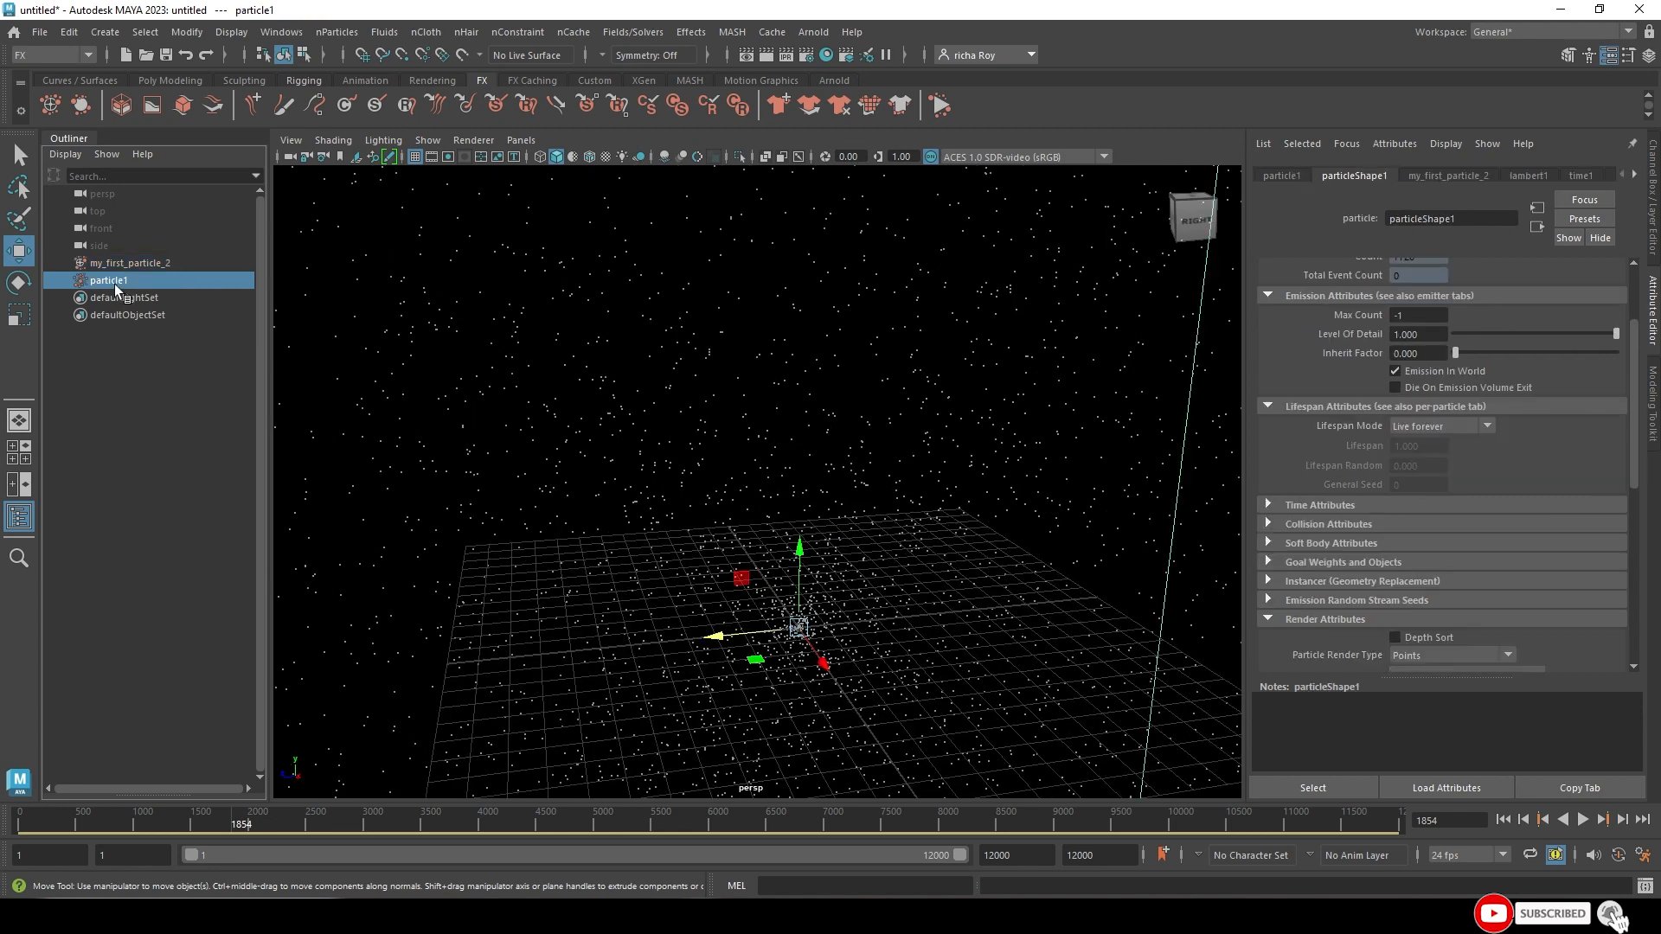
key(f)
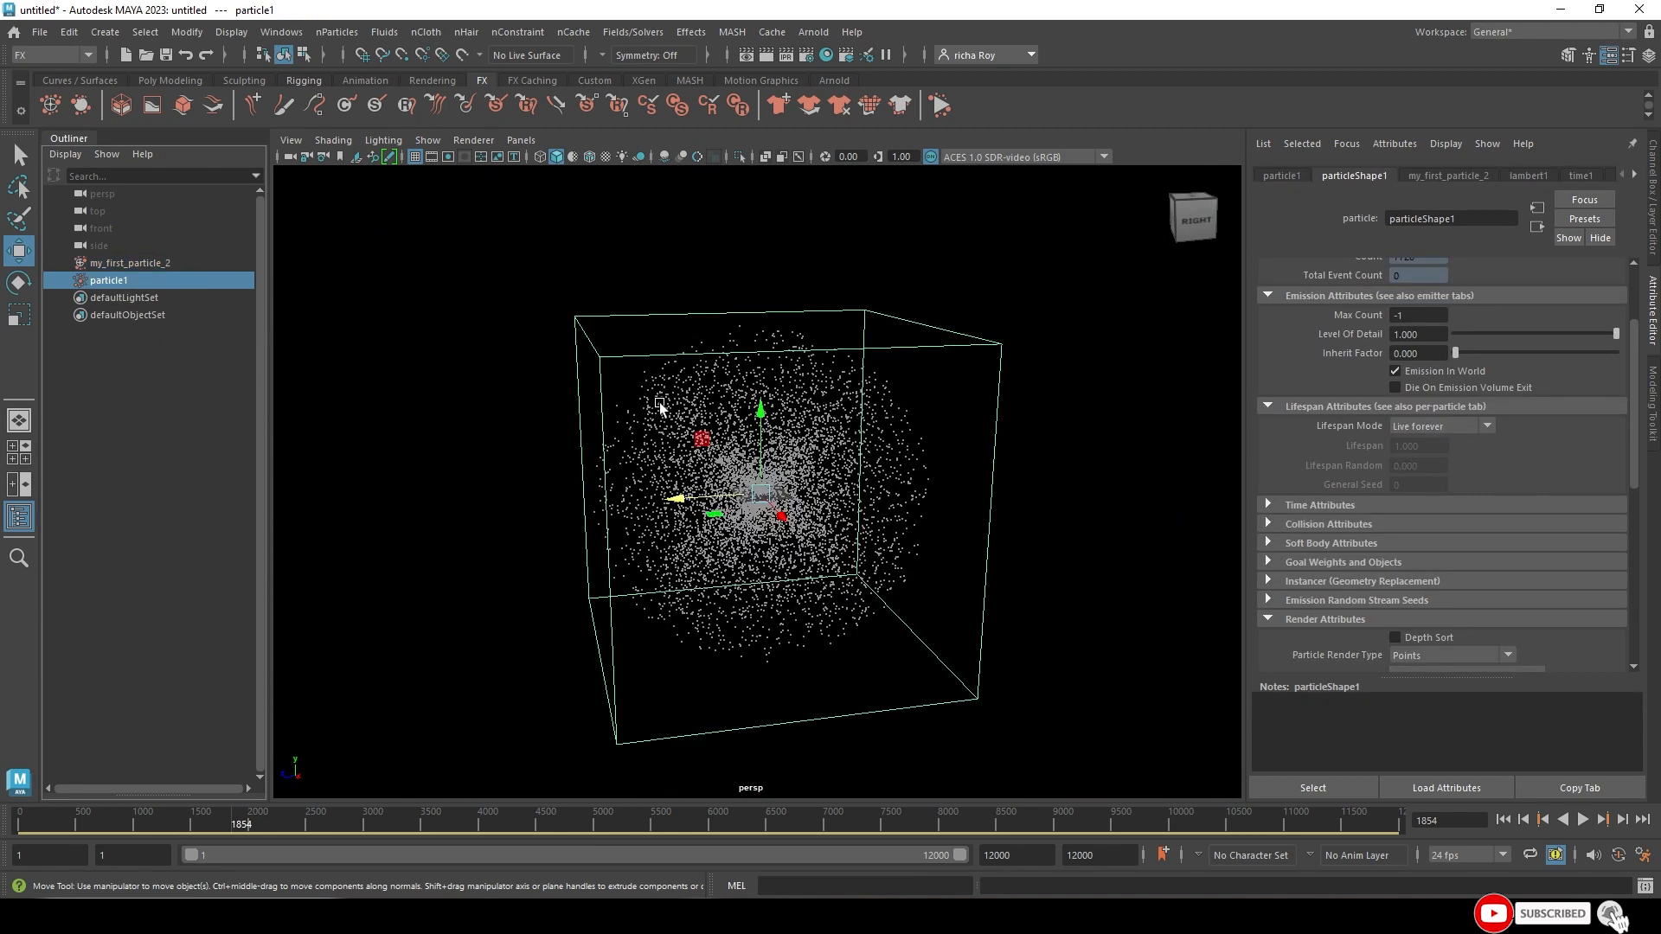
click(1041, 487)
click(901, 473)
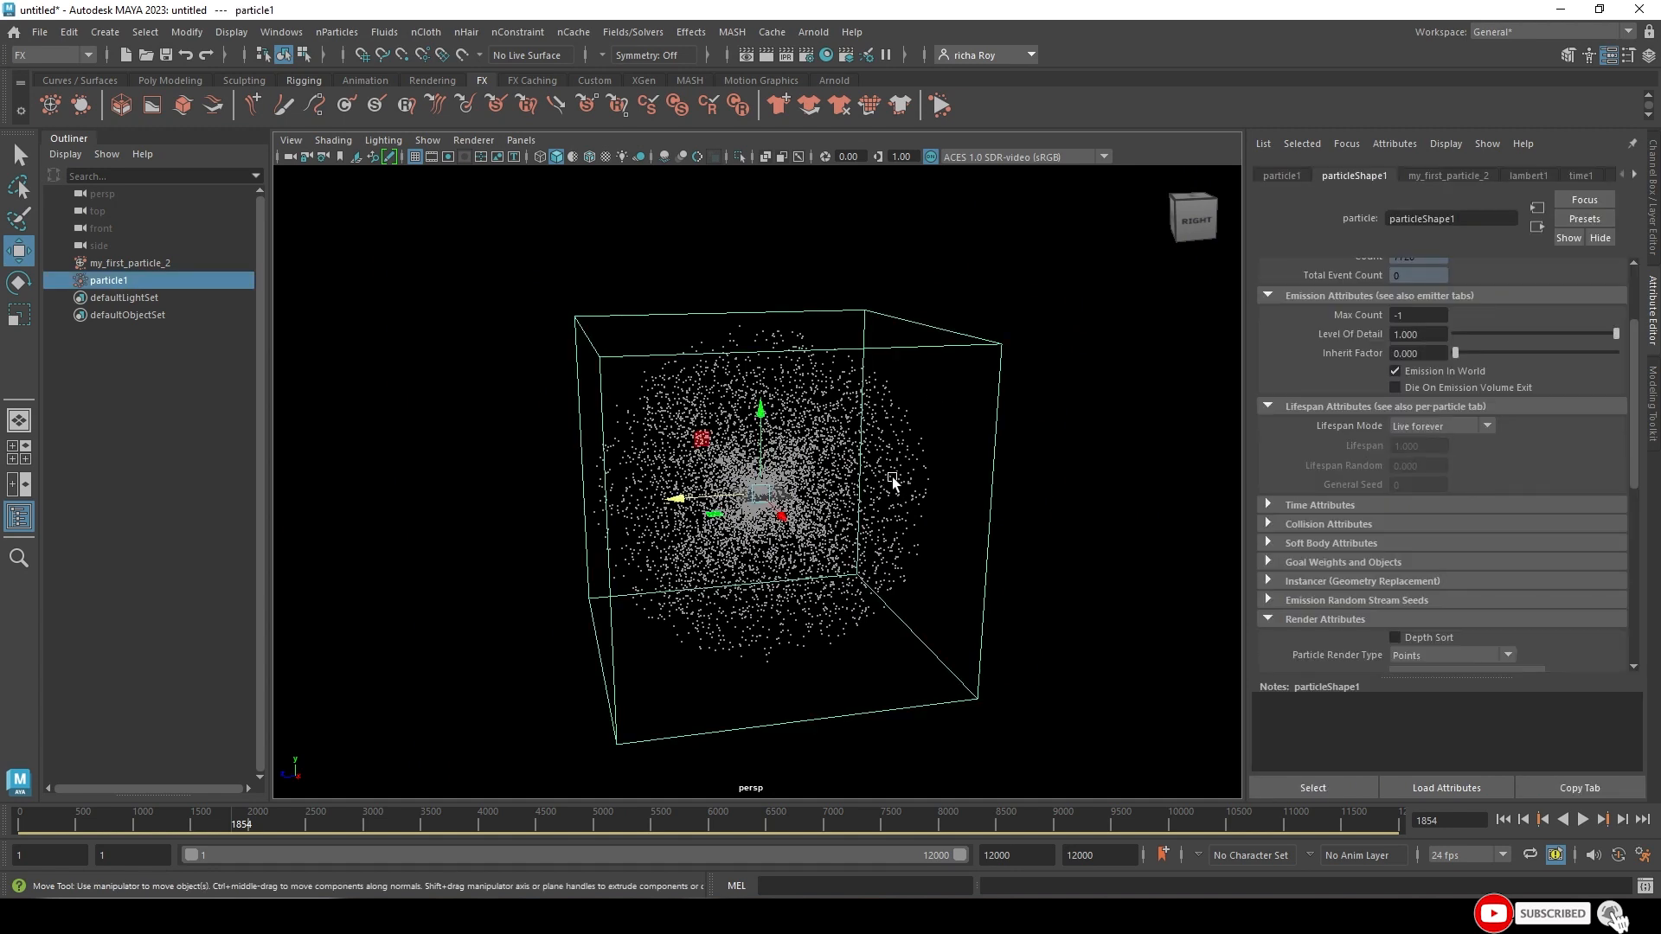
click(1053, 452)
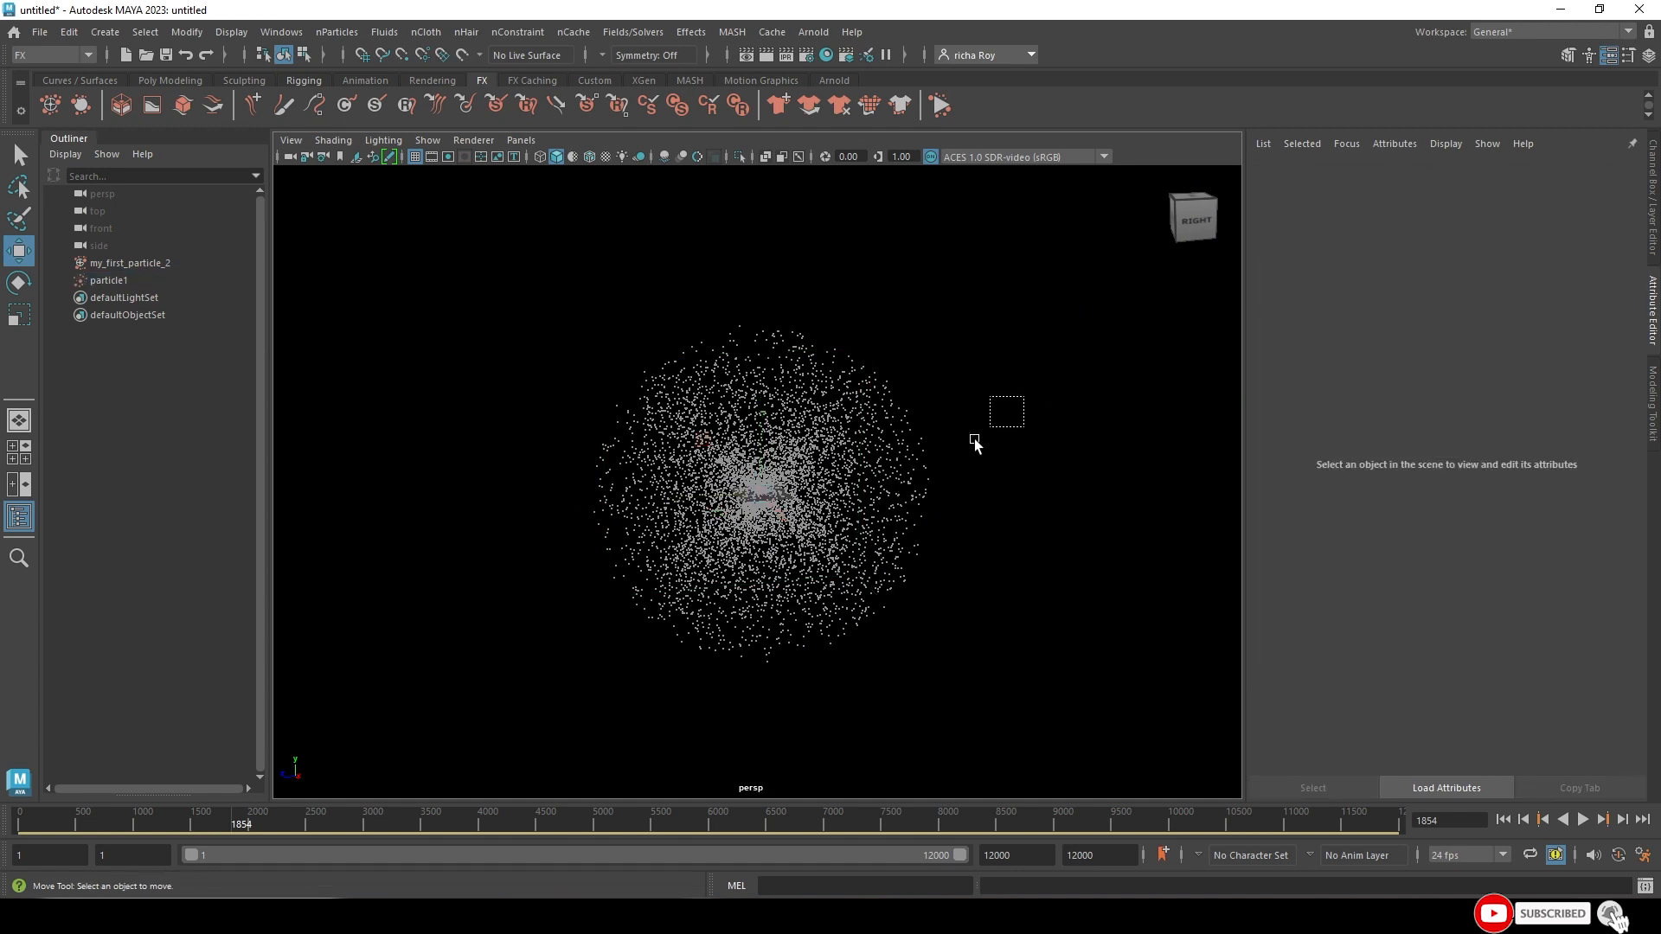
click(905, 516)
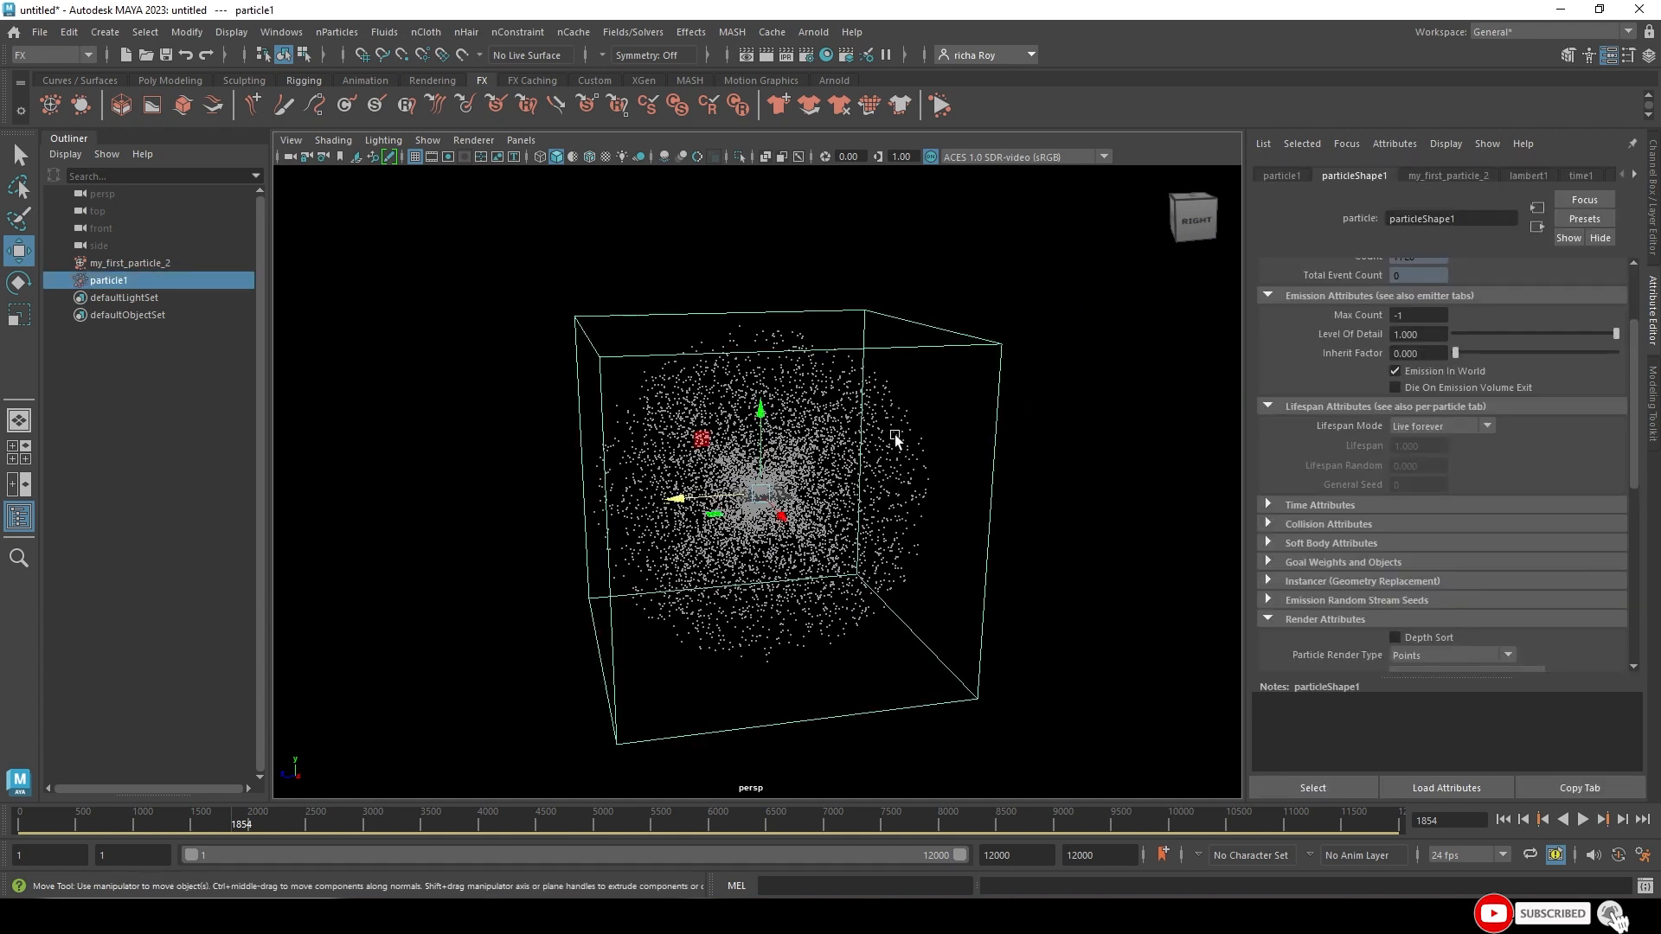
click(111, 264)
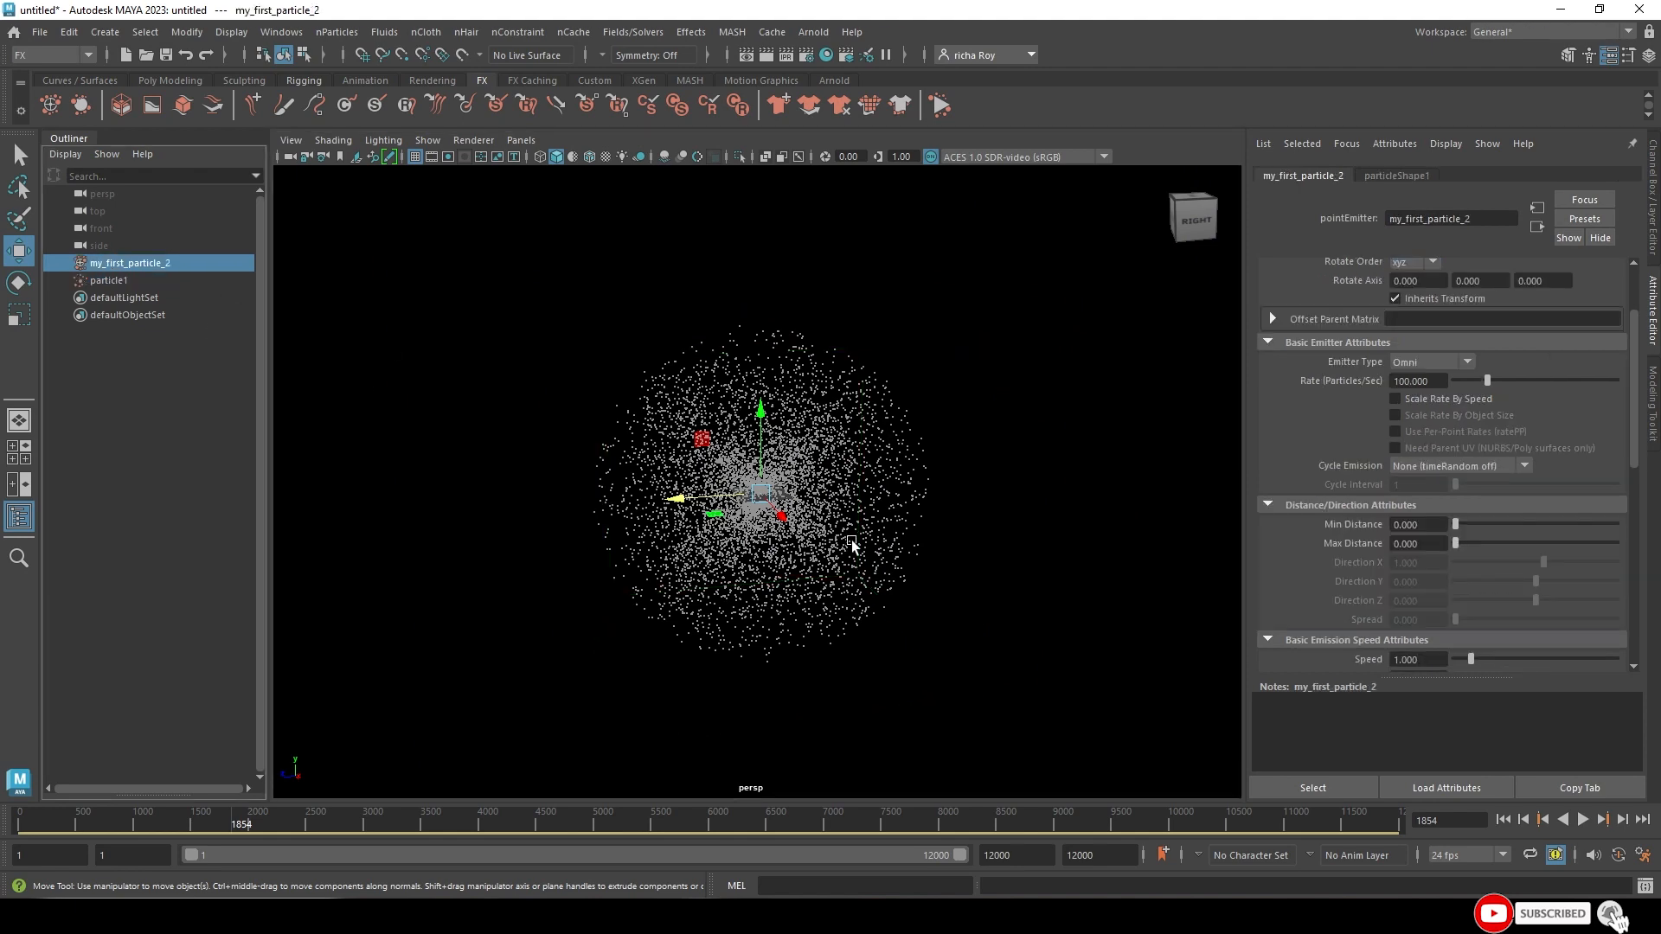
scroll(852, 544, up, 5)
click(121, 282)
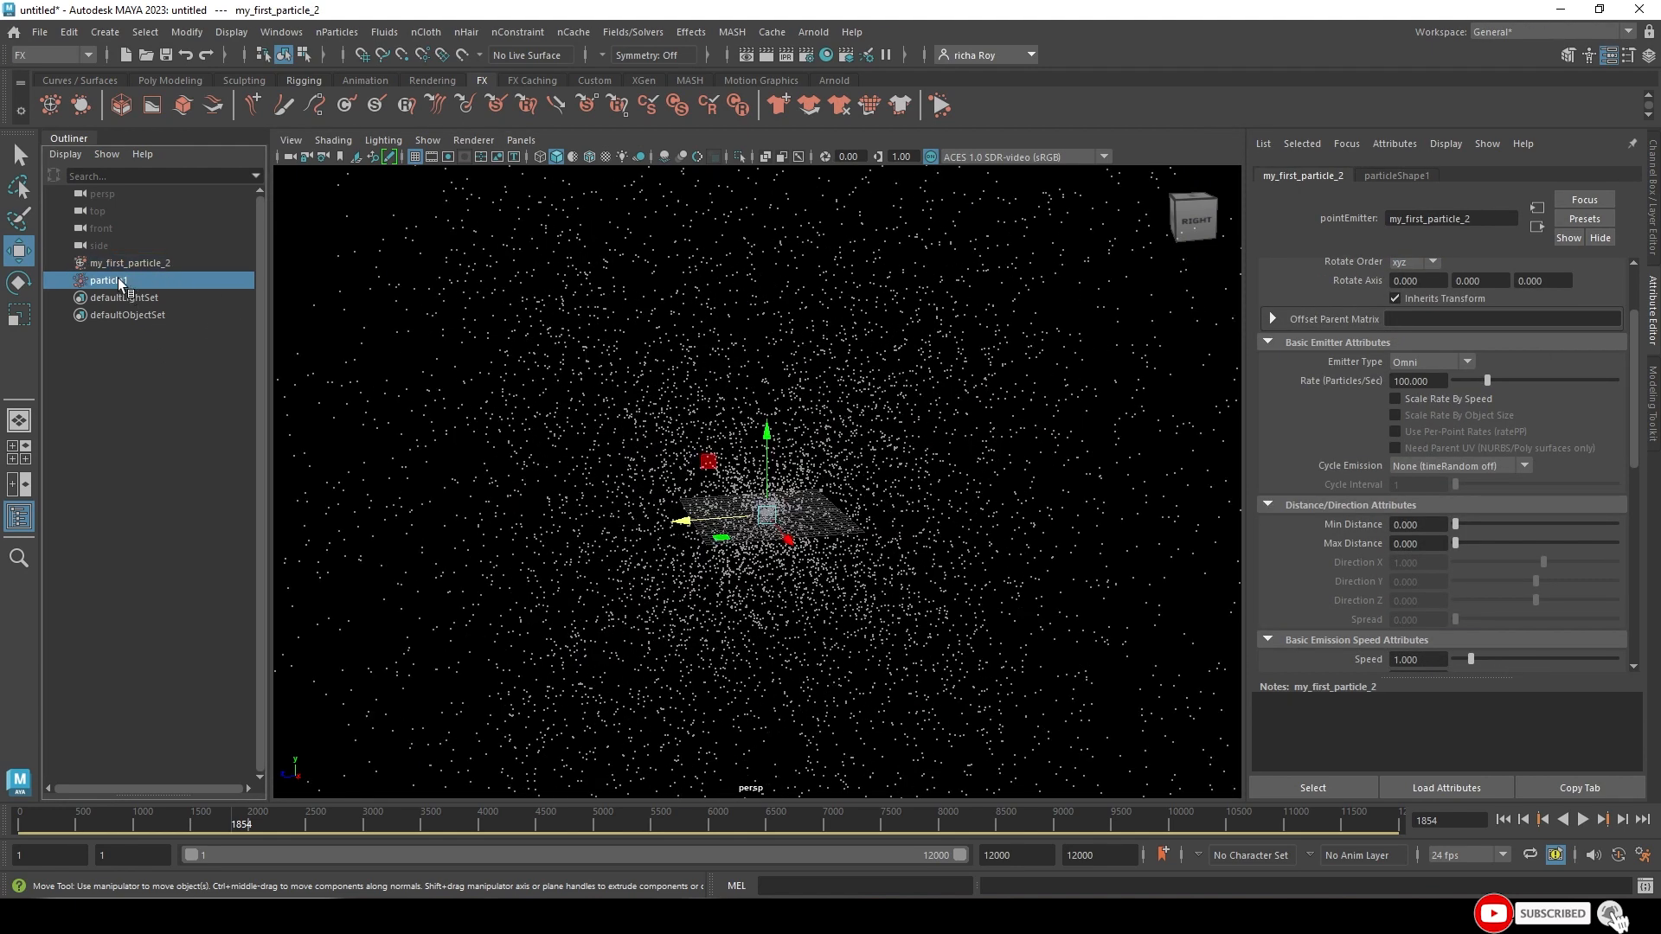
click(113, 265)
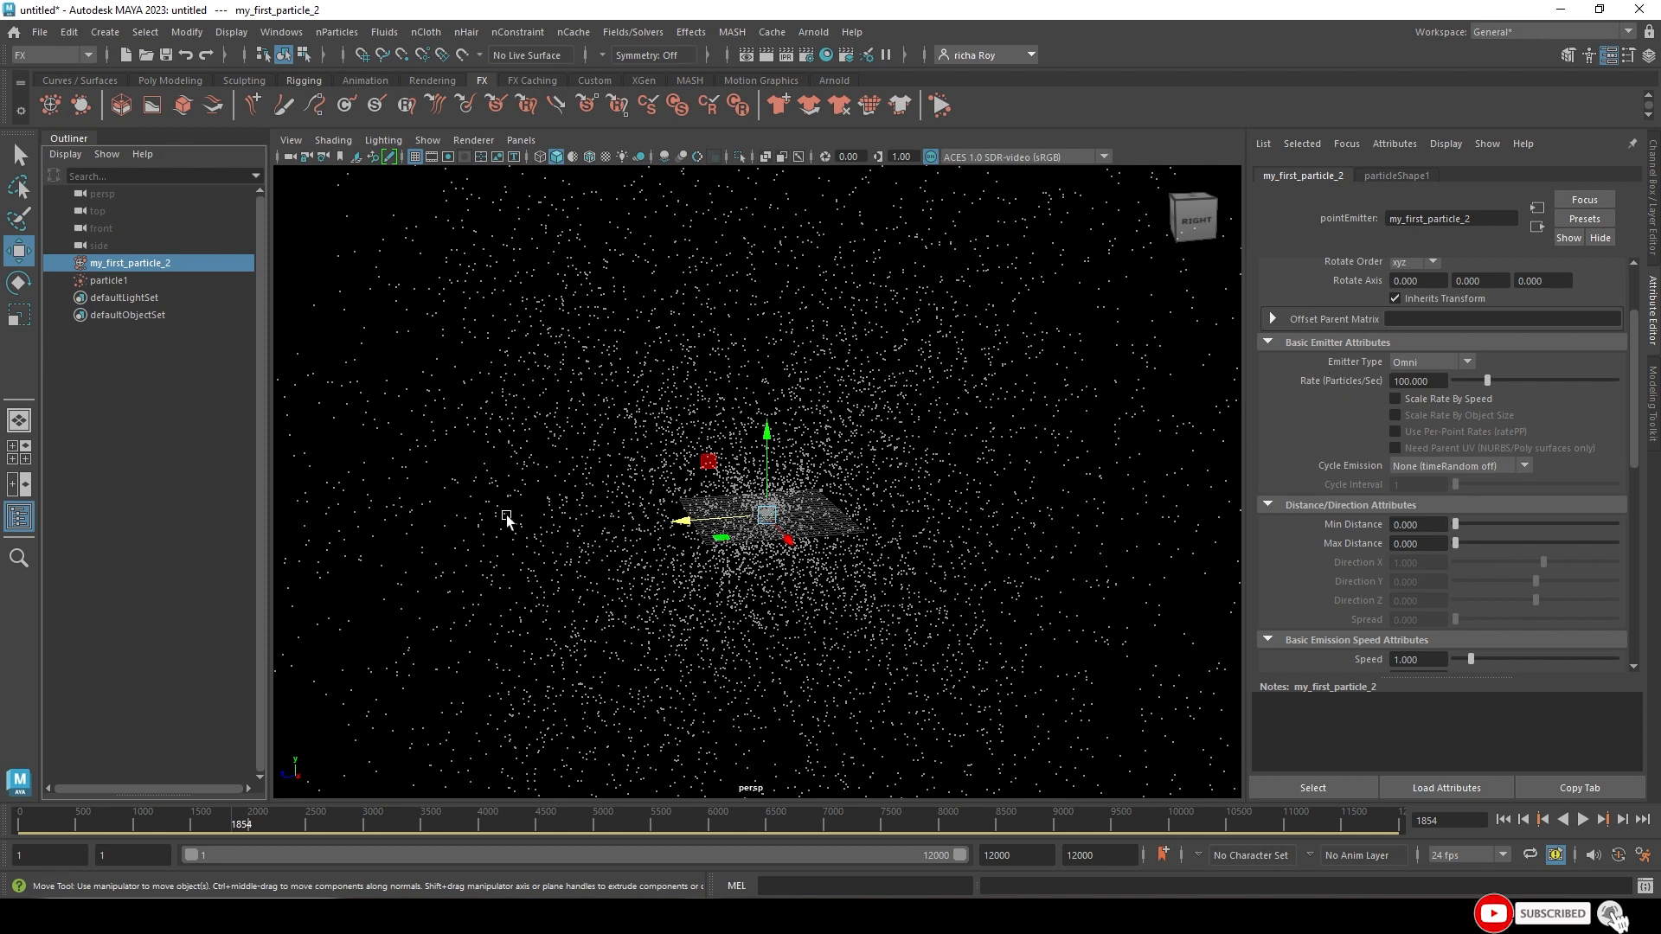
- Set the emission rate of my_first_particle_2 to 10 particles per second, replay the simulation from the first frame and stop it
click(1579, 819)
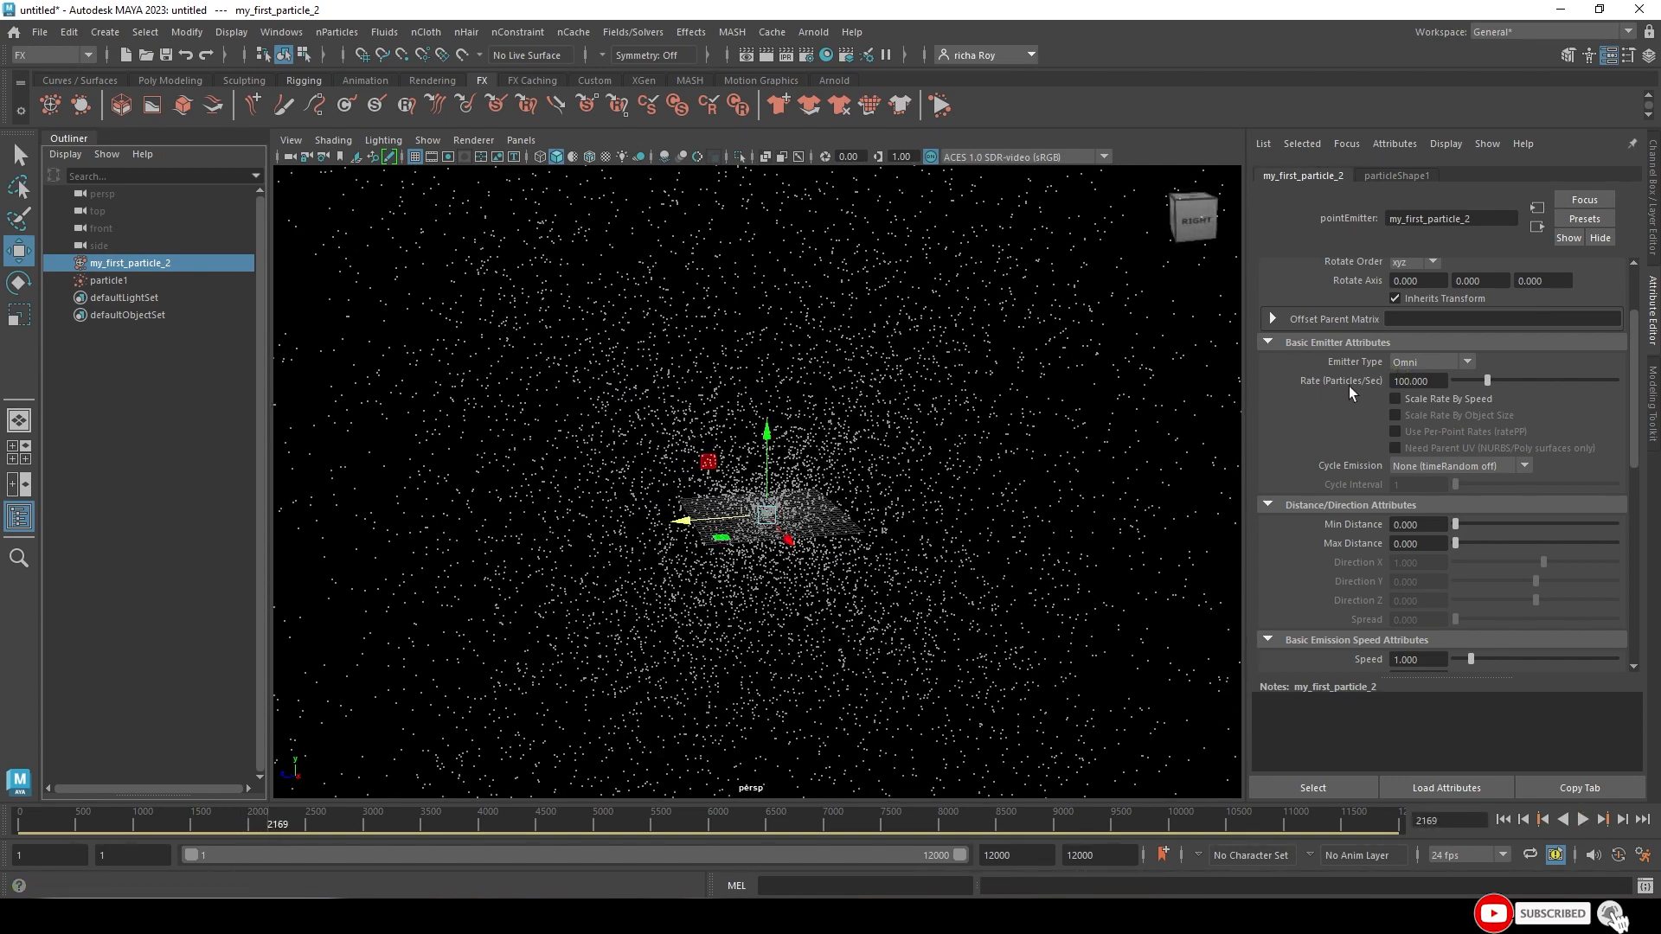
drag(1430, 382, 1345, 393)
text(10)
key(Return)
click(1502, 819)
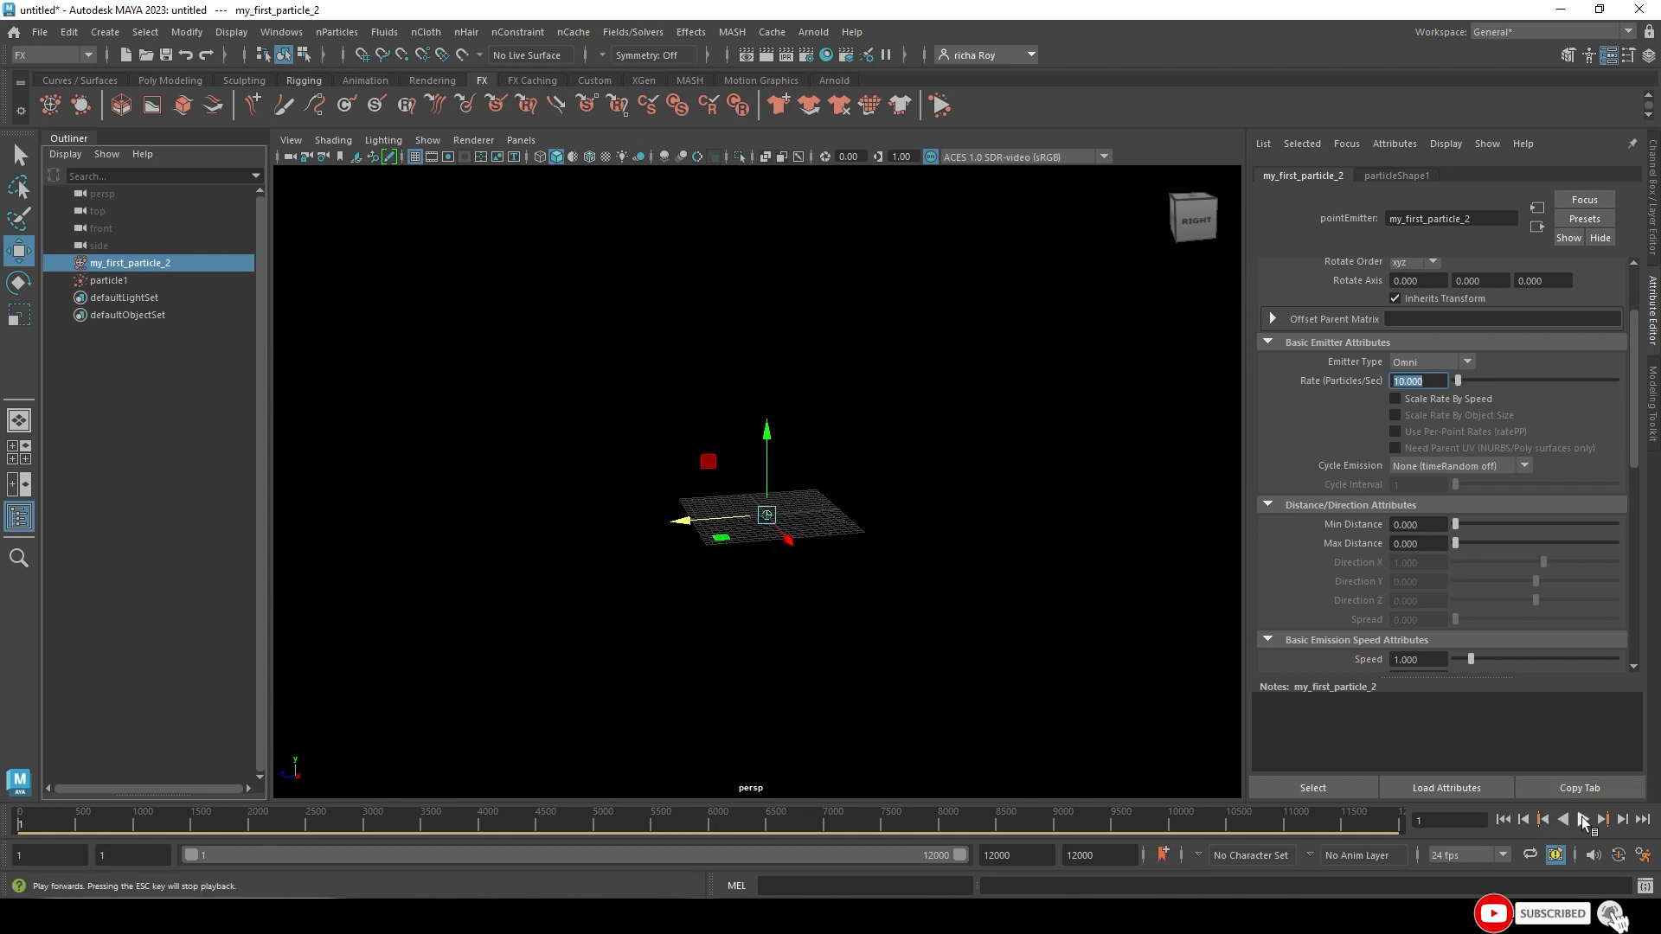
click(1581, 819)
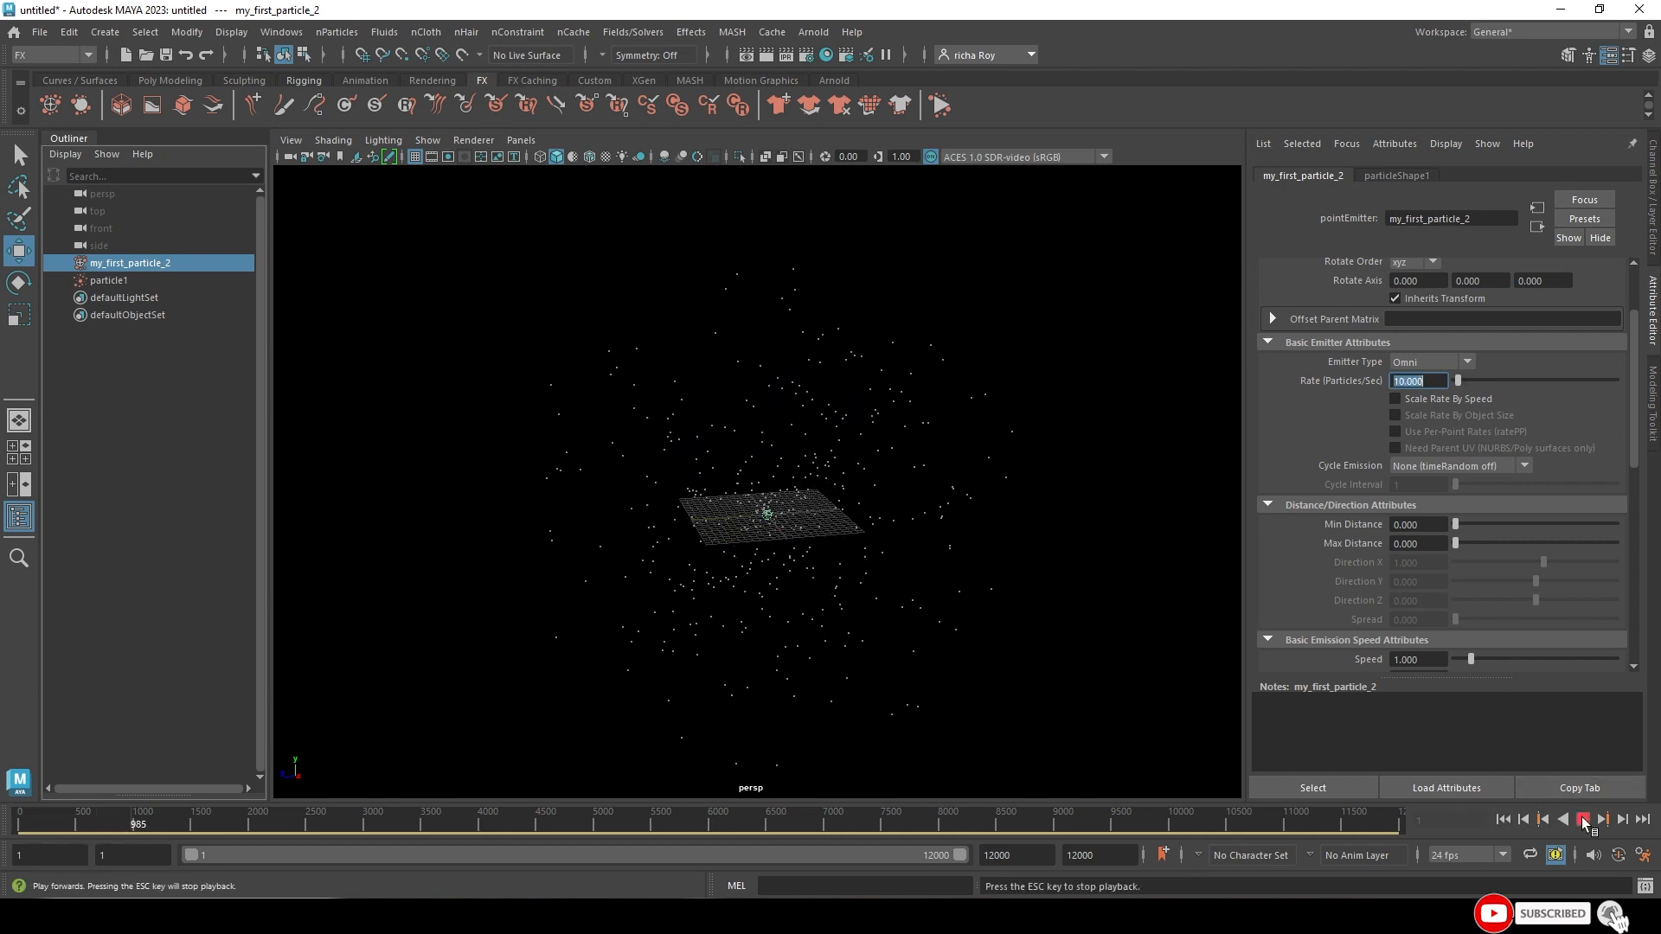
click(1582, 819)
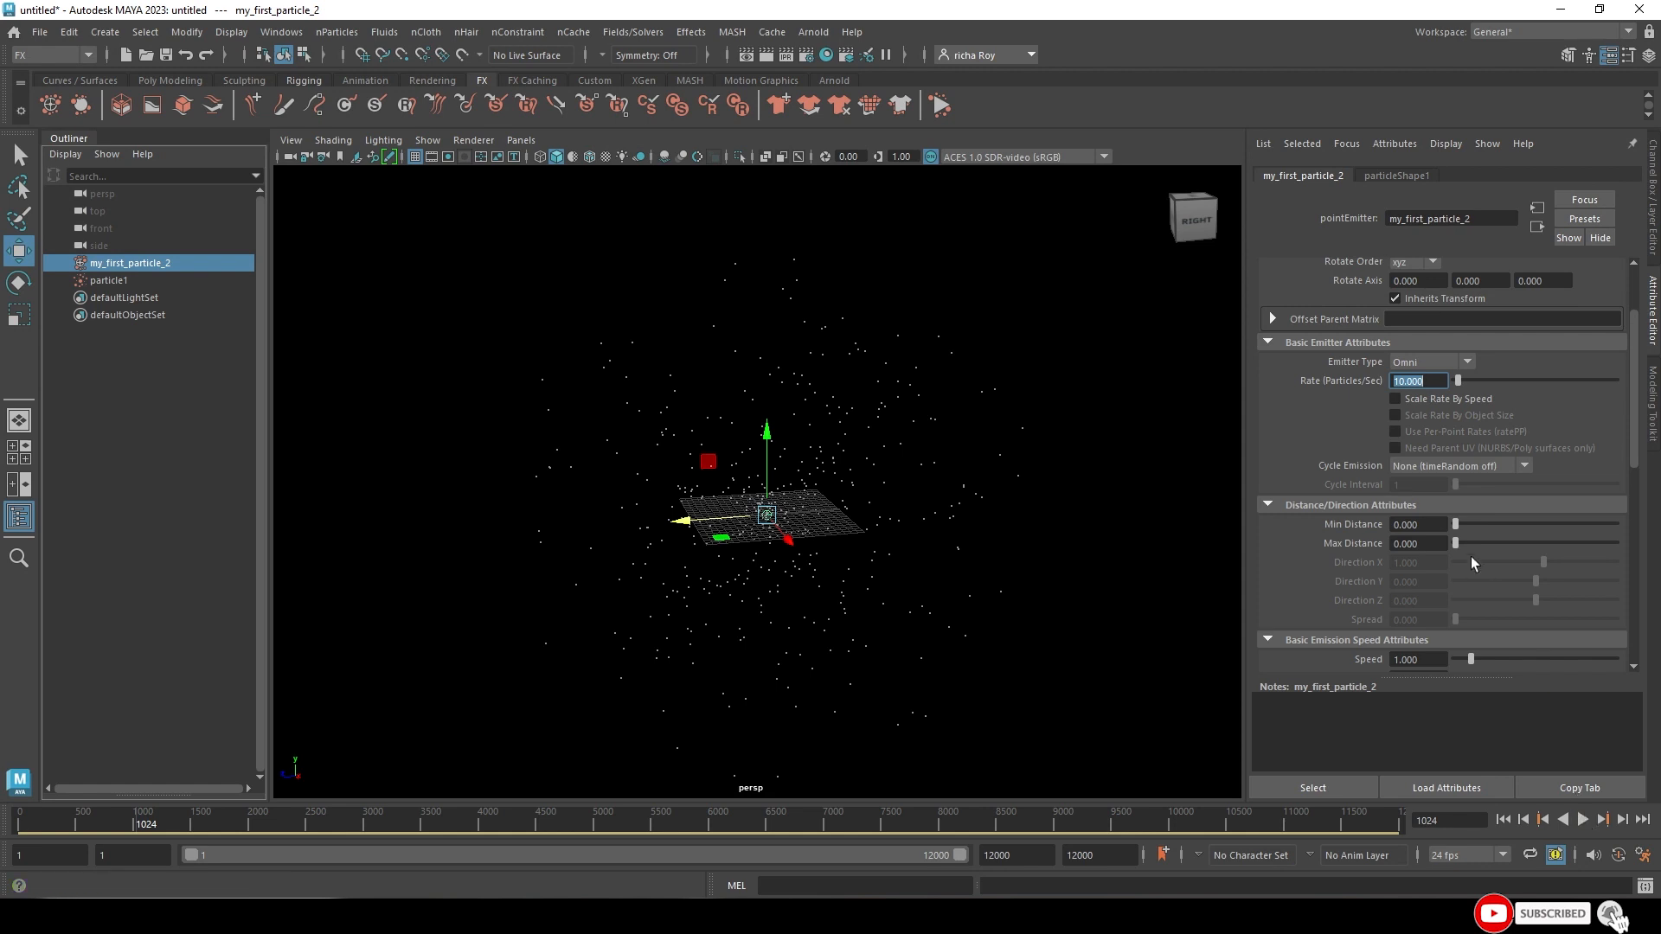
- Set both the minimum and maximum distance of the emitter my_first_particle_2 to 10
click(1404, 524)
text(10)
key(Return)
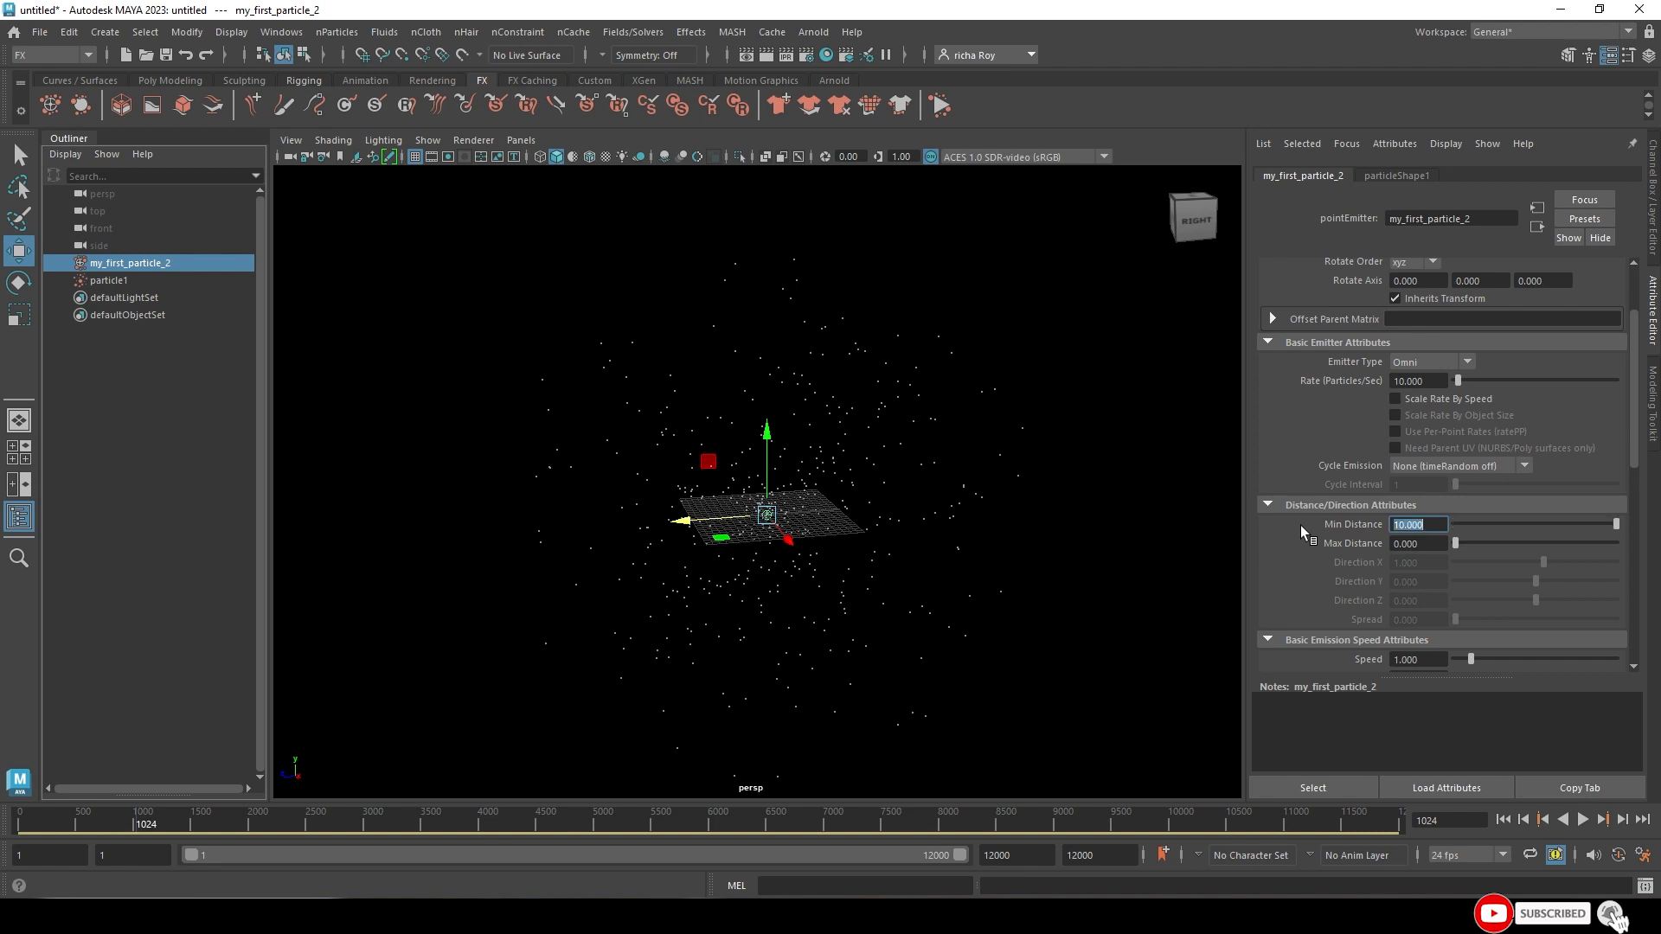
key(Tab)
text(10)
key(Return)
- Replay the simulation from the first frame, stop it, and inspect the particles emitted around the origin
click(1502, 818)
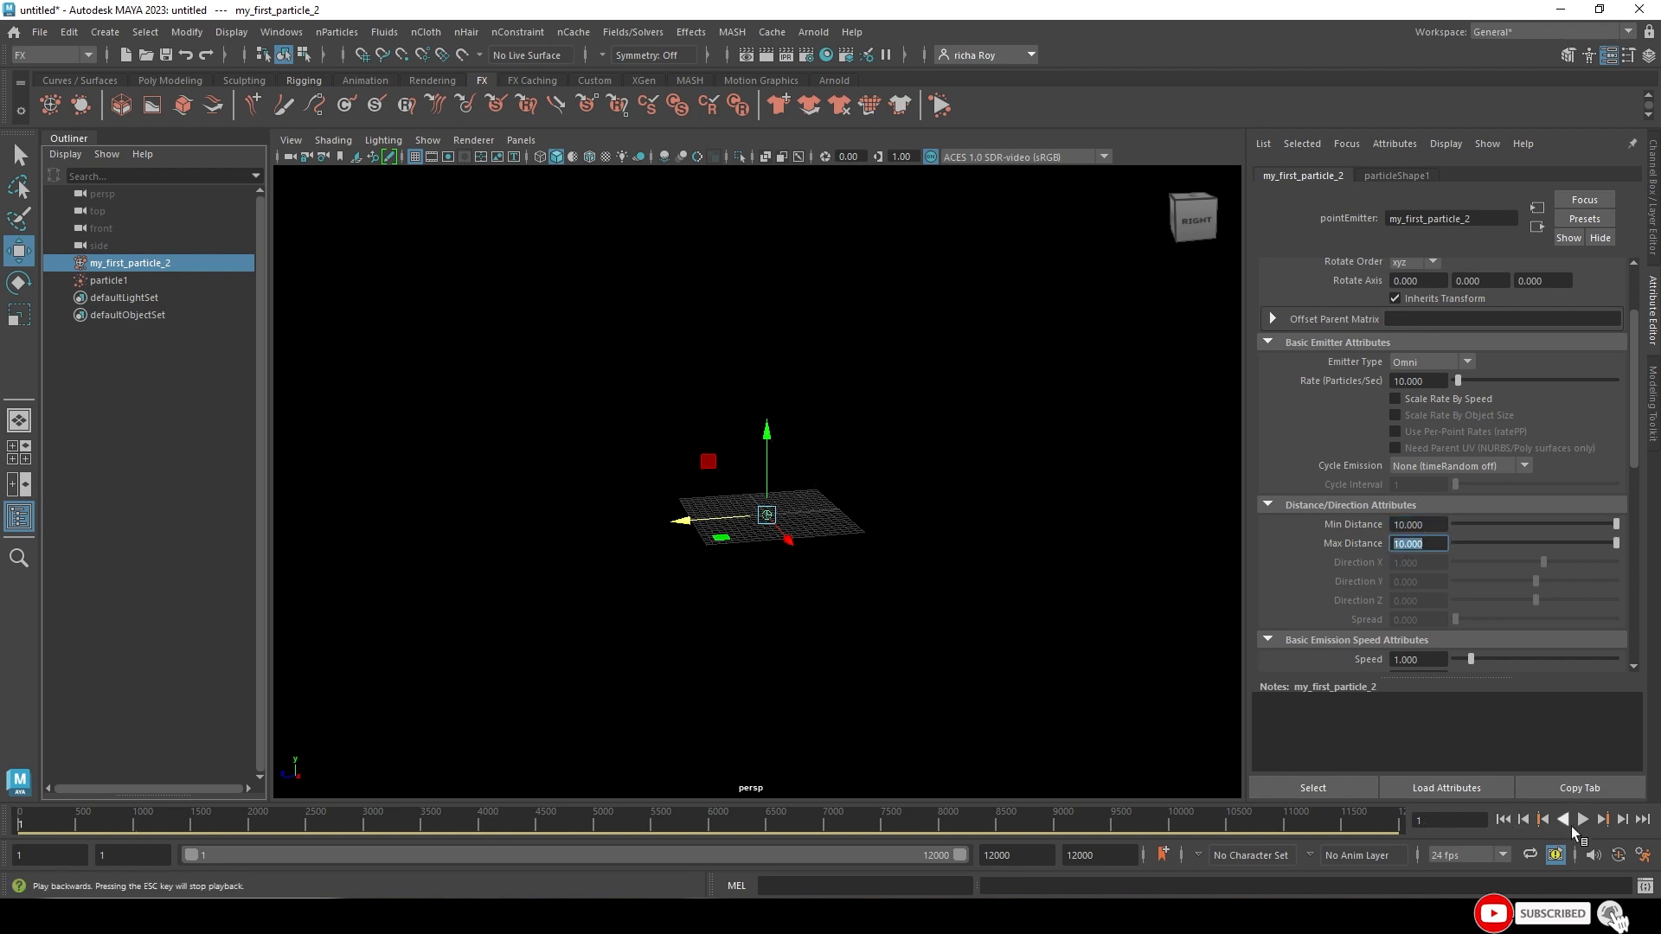
click(1582, 821)
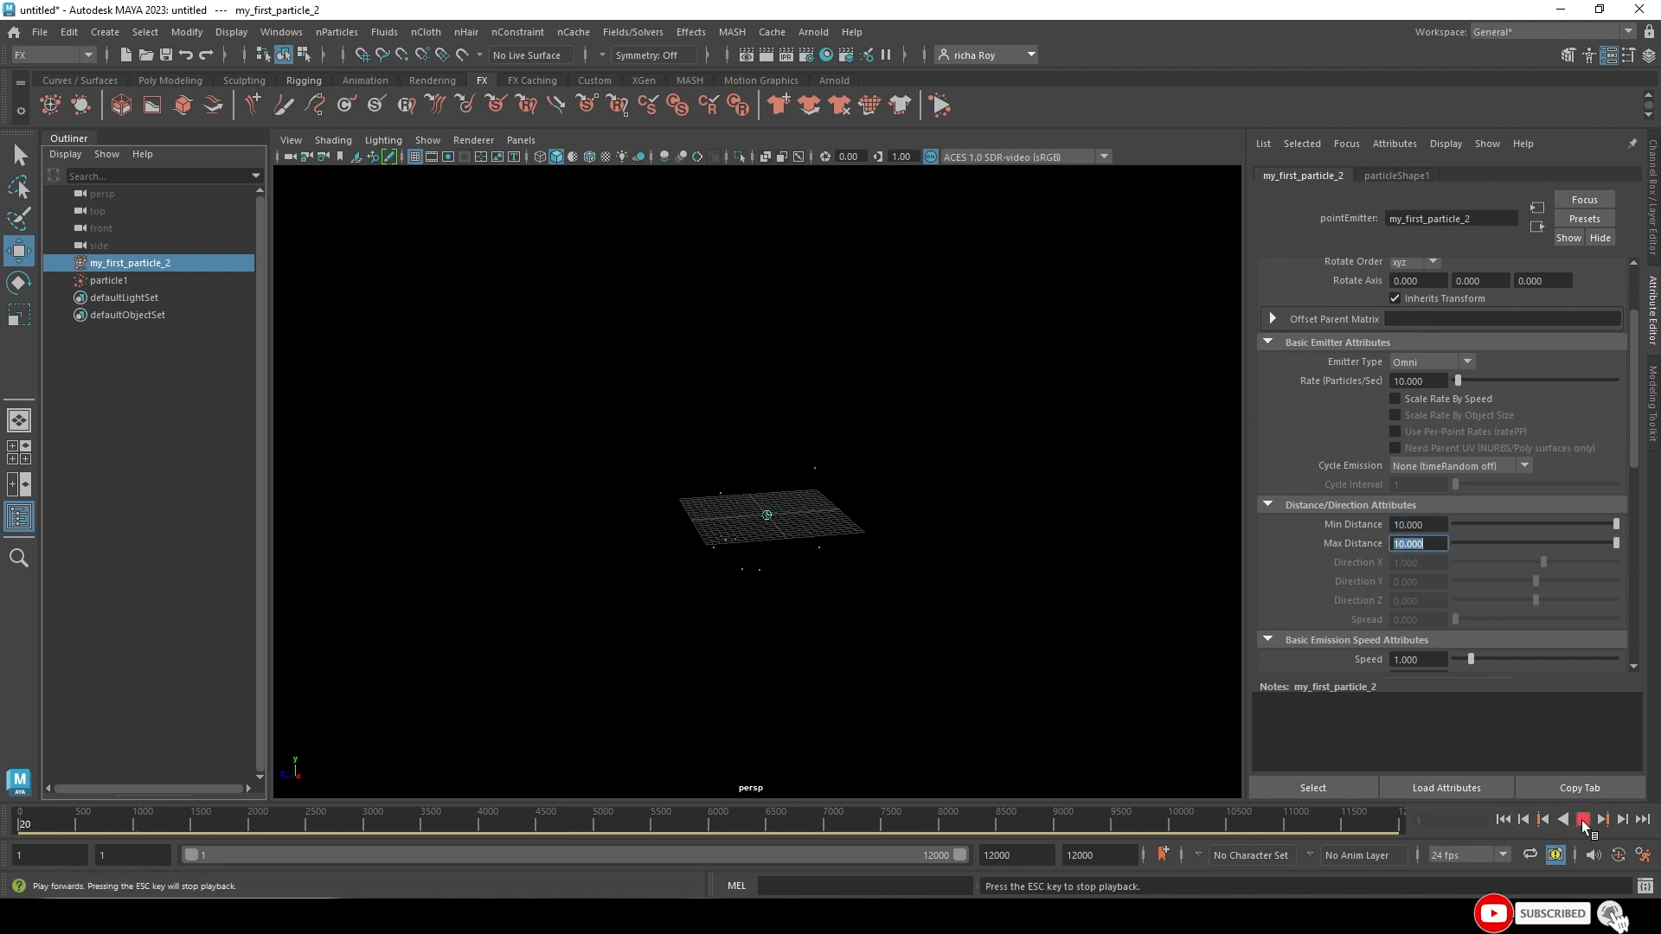
key(Escape)
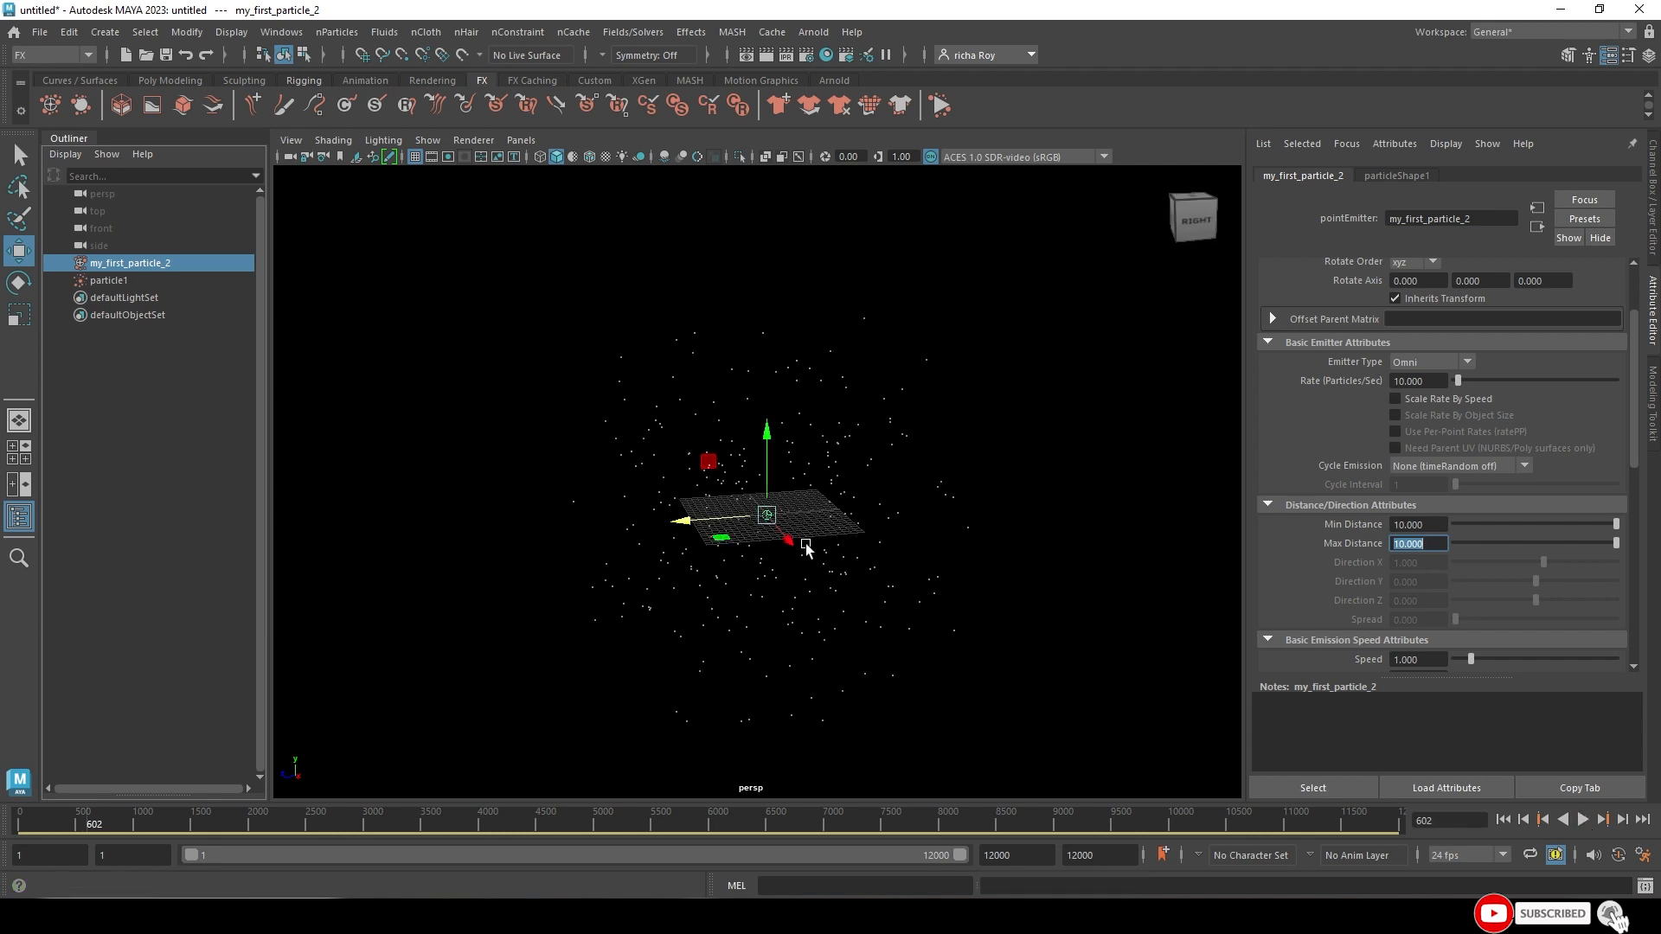
scroll(798, 603, up, 3)
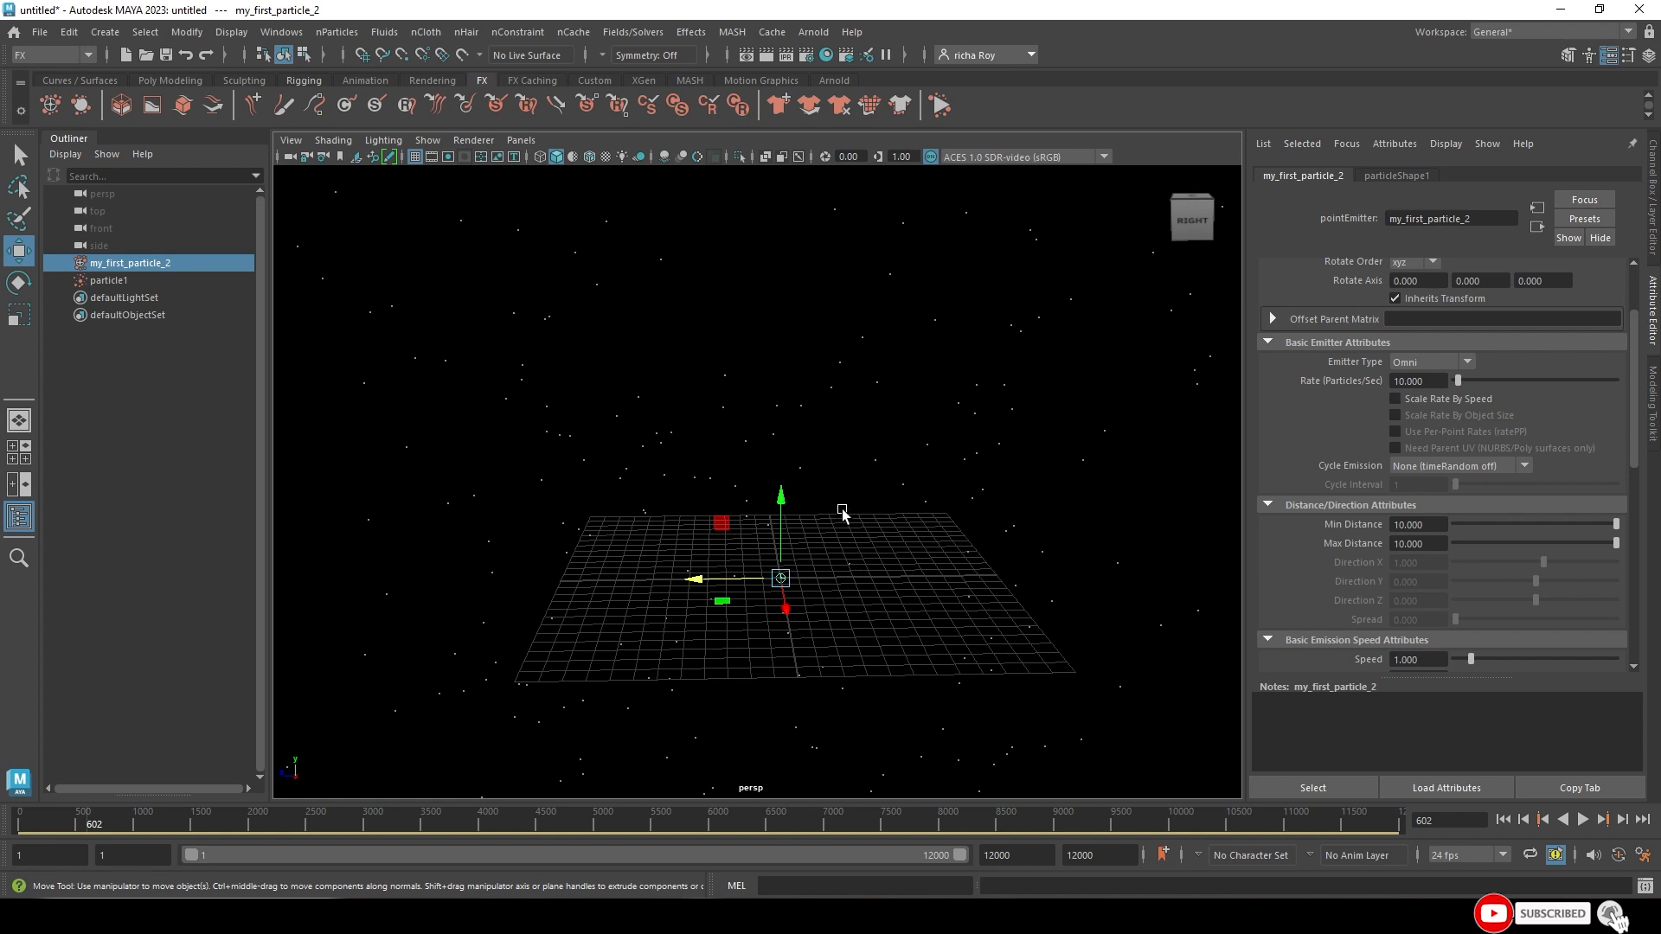
drag(842, 515, 1064, 375)
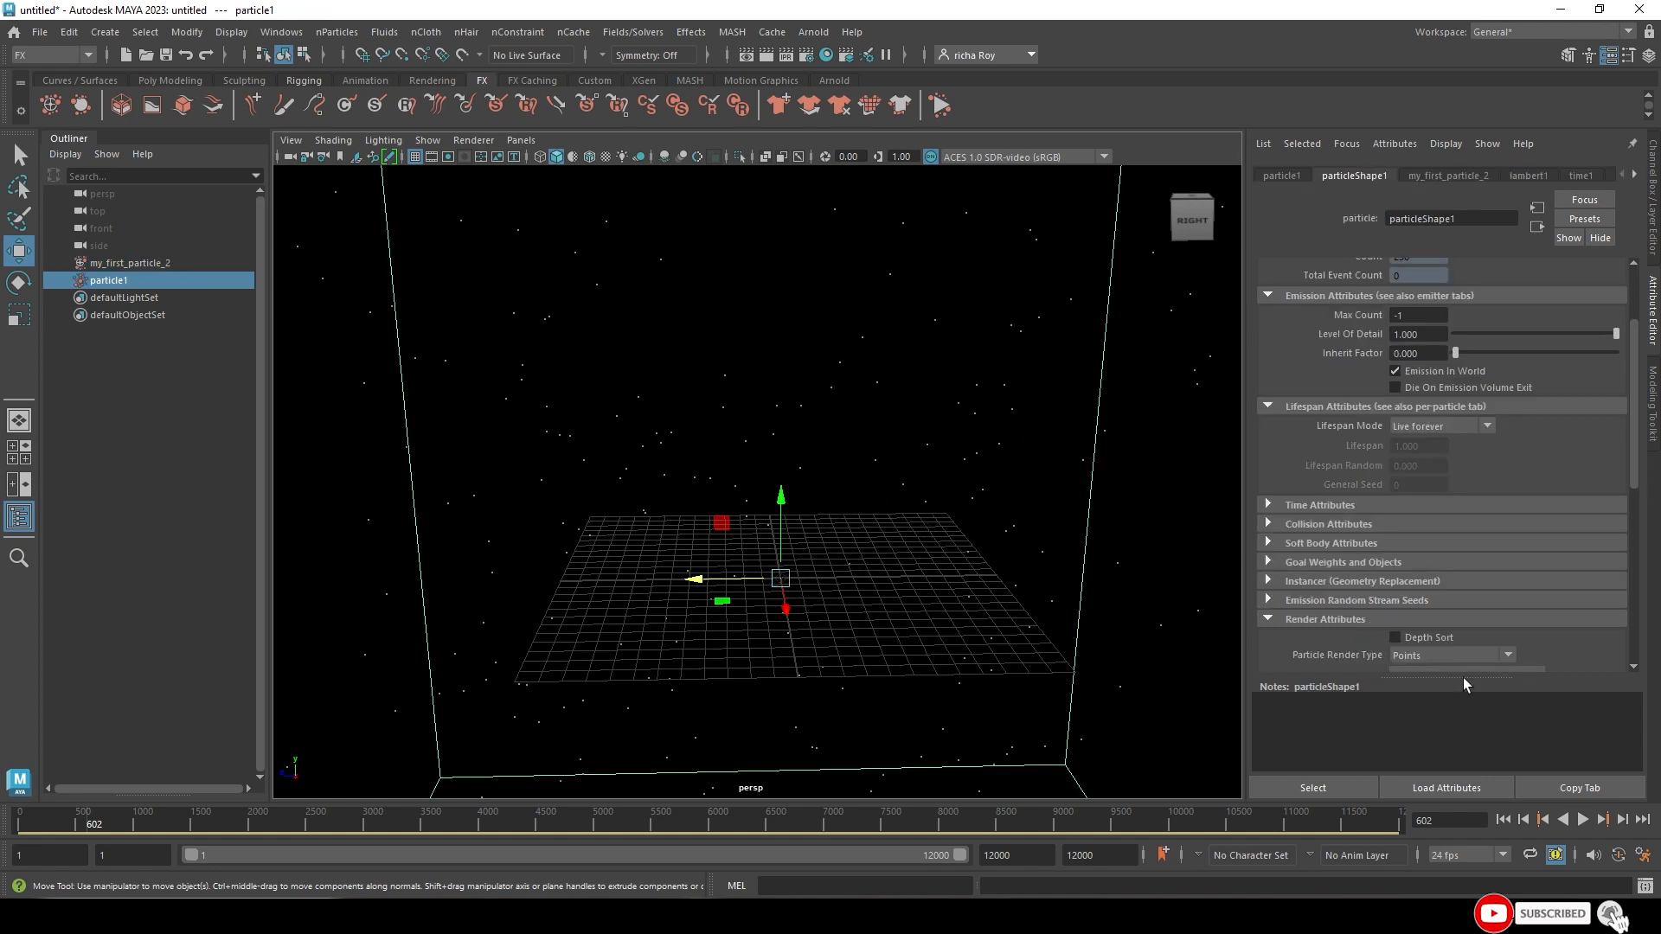
- Change the linear working unit to foot in the general application preferences and save
click(1643, 855)
drag(300, 229, 703, 224)
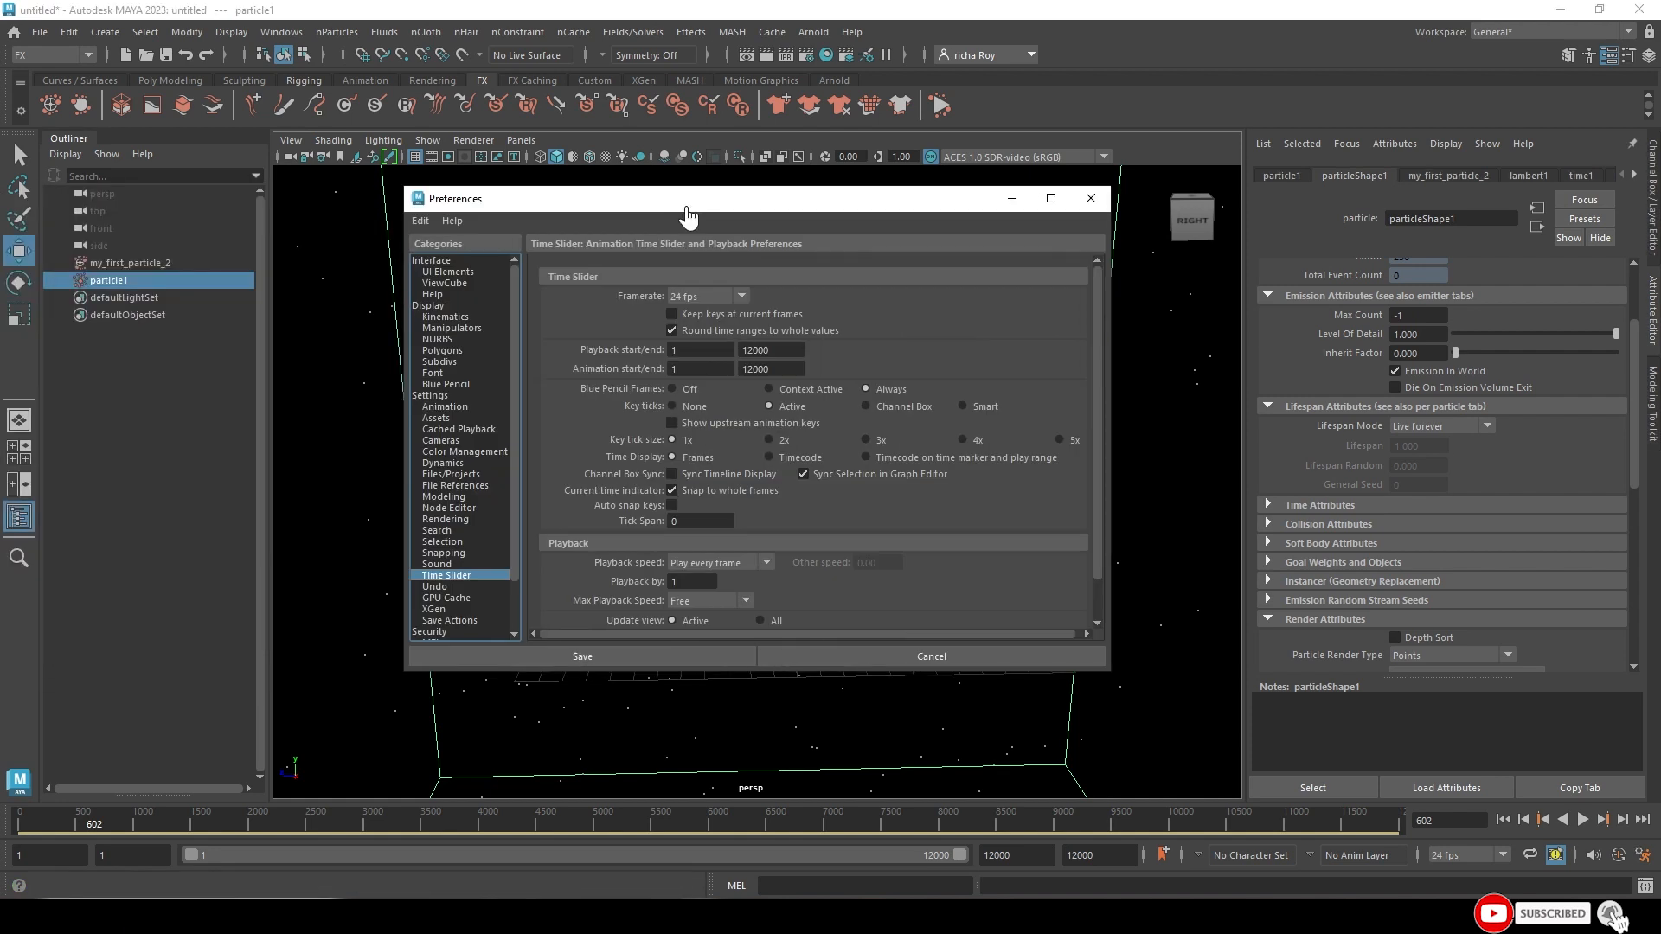
click(433, 396)
click(705, 335)
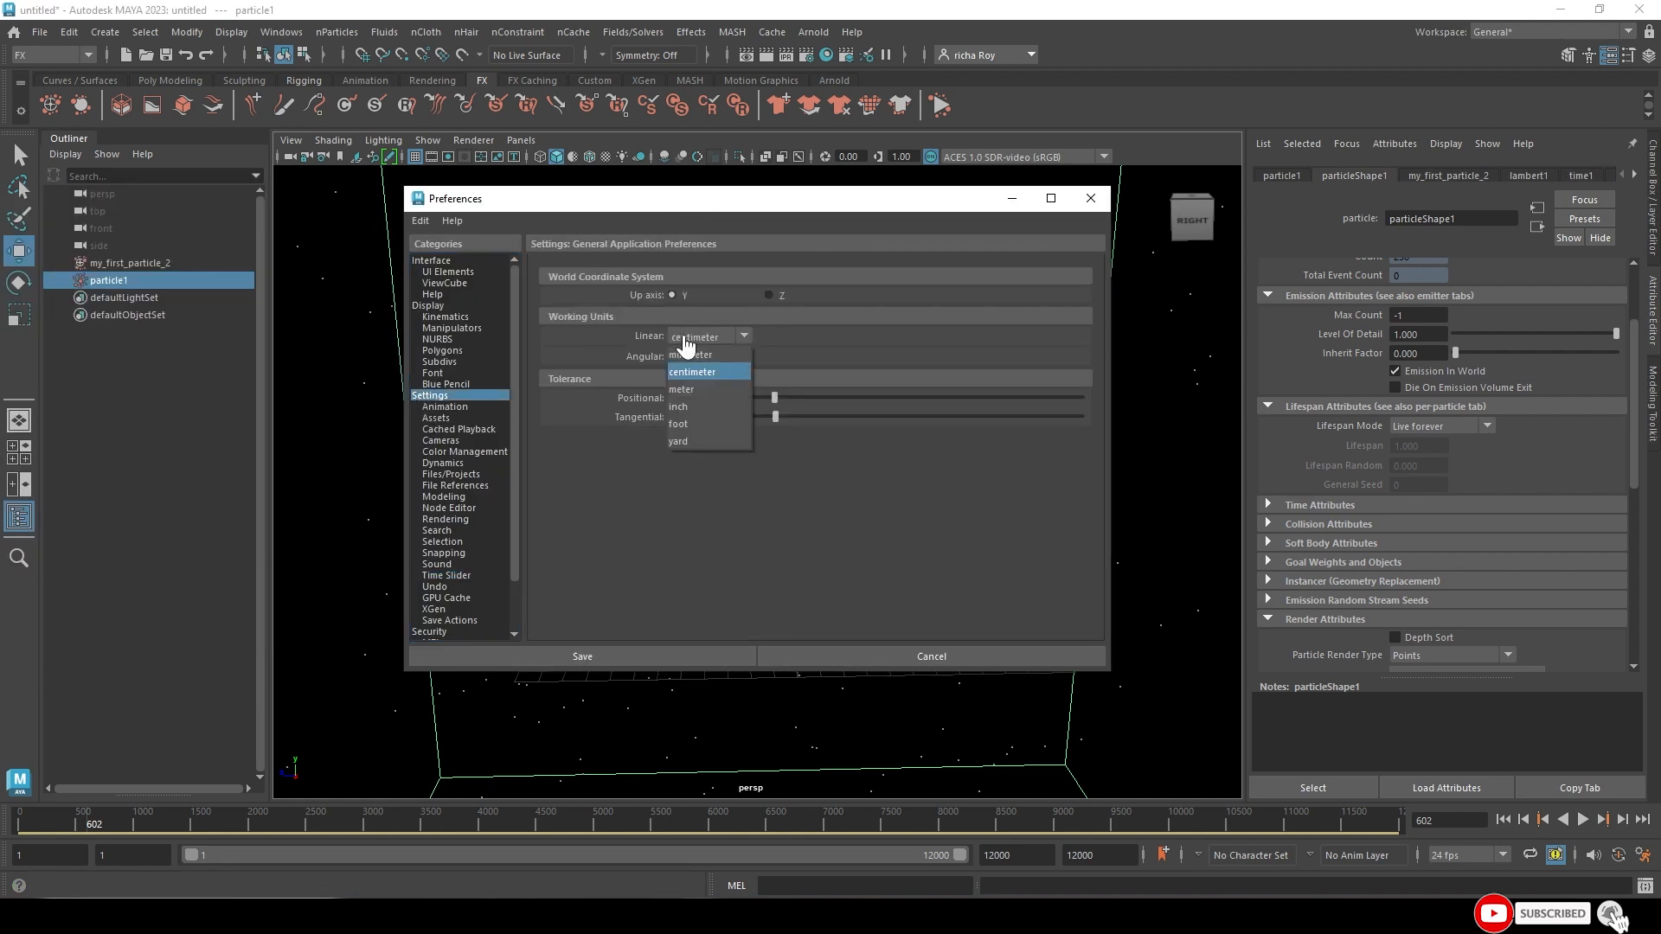
click(688, 425)
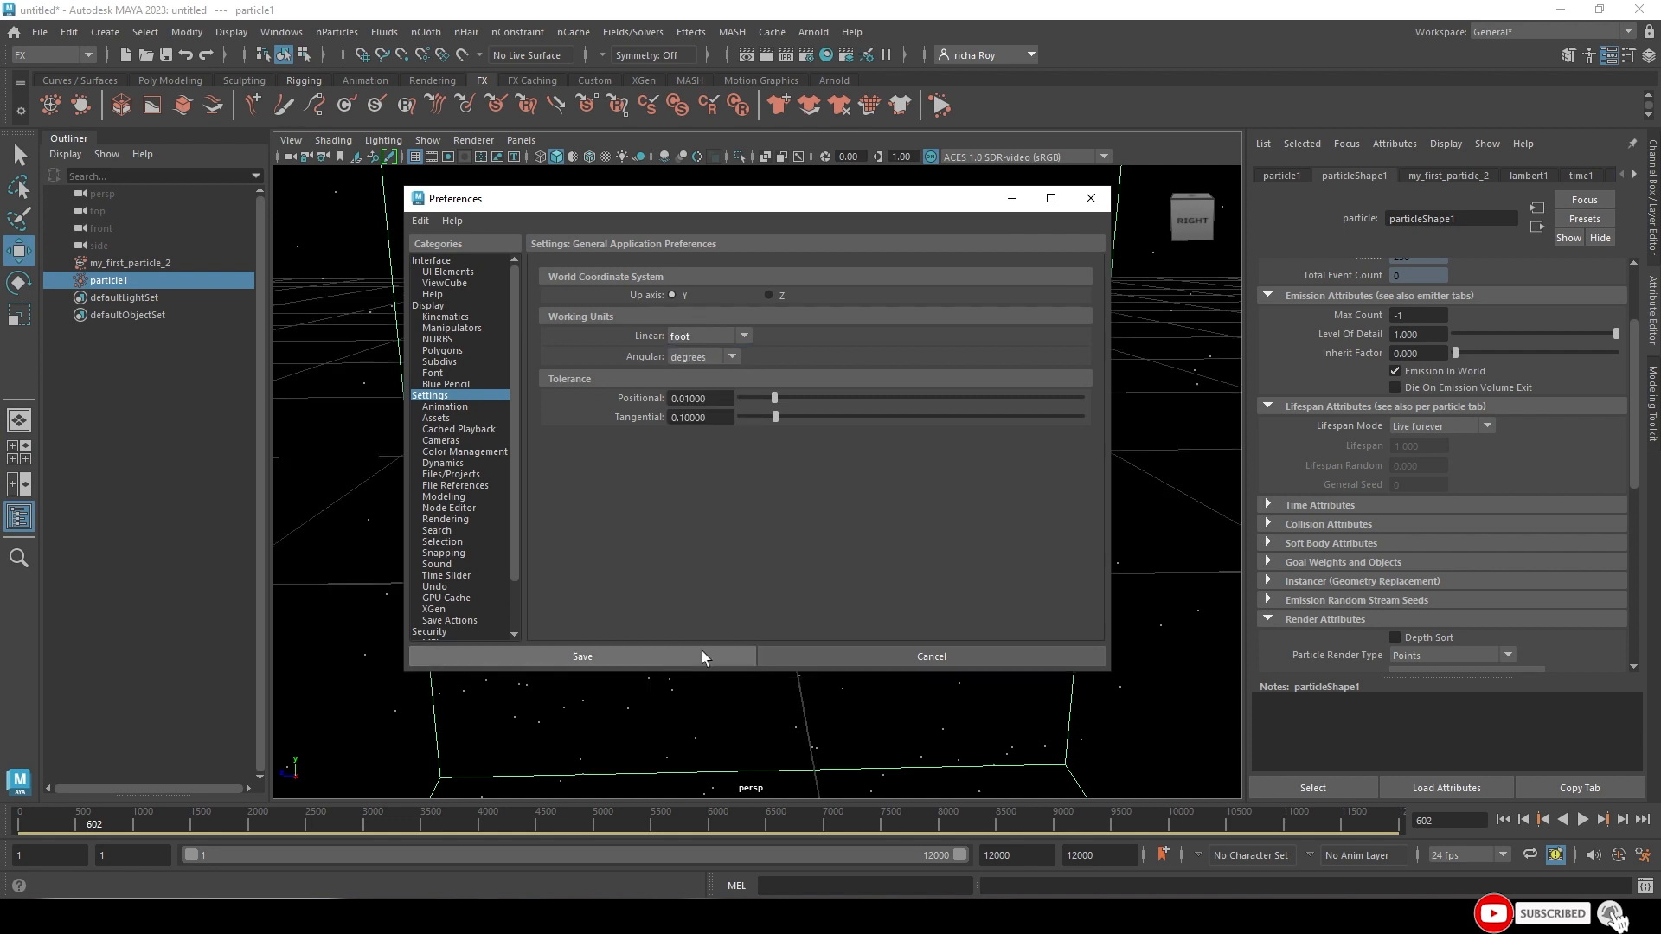
click(668, 657)
- Set the Conserve value of the particle1 shape to 0.9
mouse_move(968, 475)
alt+mouse_down()
mouse_move(909, 274)
mouse_move(989, 460)
alt+mouse_up()
click(1146, 417)
drag(1146, 416, 942, 521)
scroll(1373, 444, up, 3)
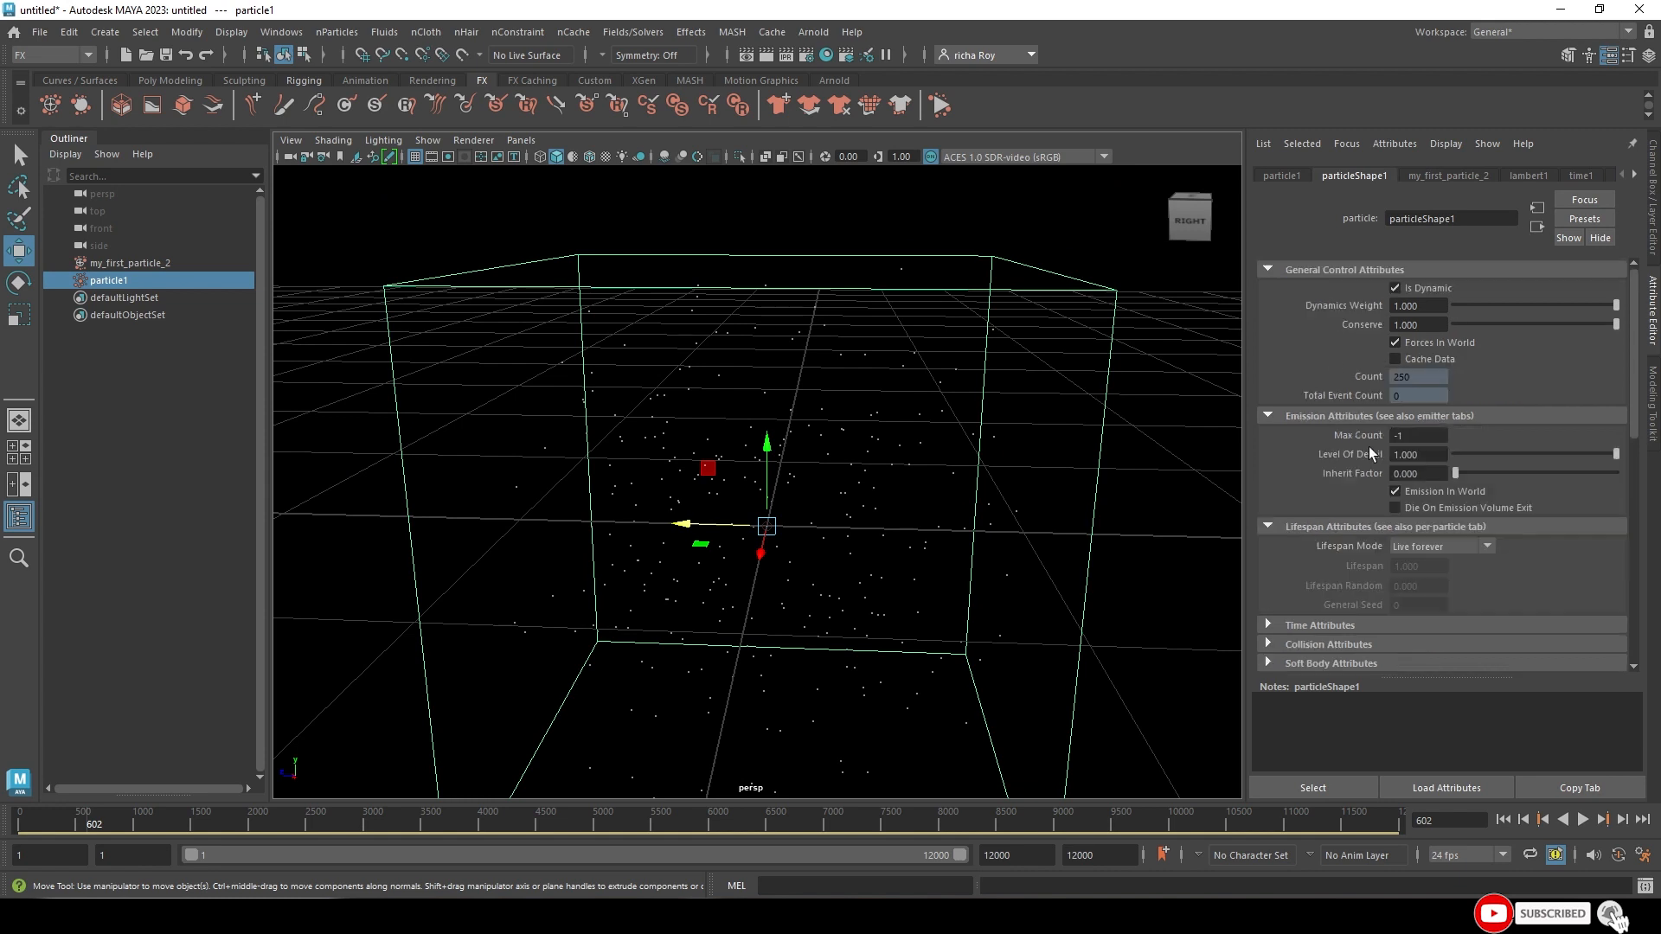
click(1430, 325)
key(ctrl+a)
key(BackSpace)
key(Return)
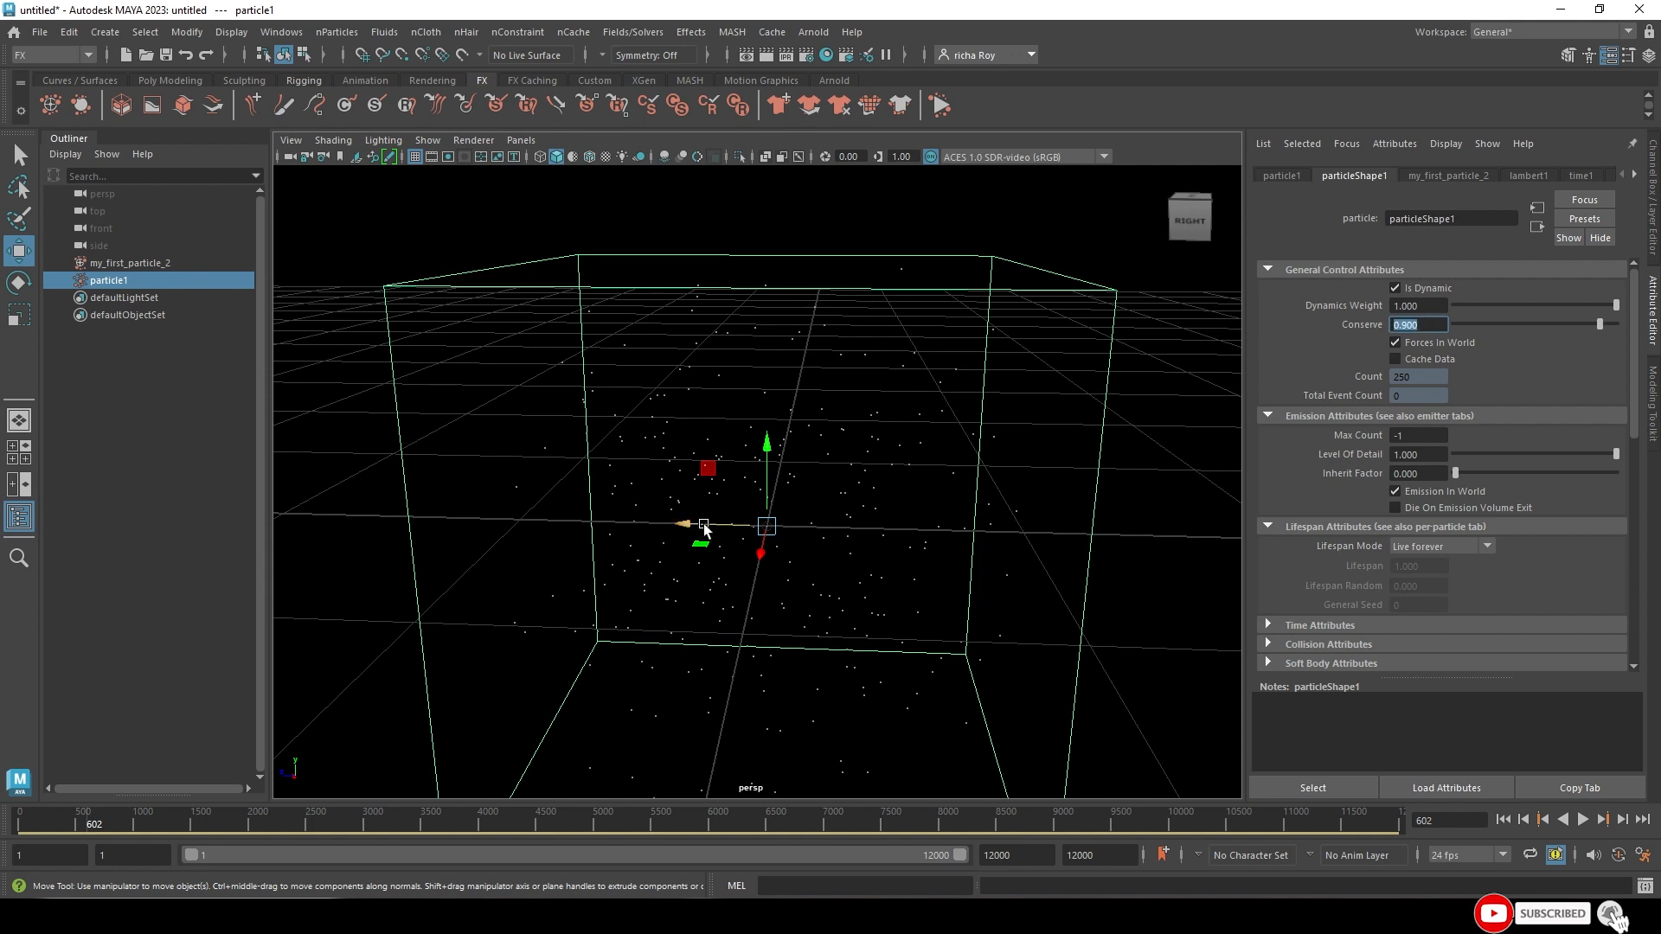
- Set both the minimum and maximum distance of the emitter my_first_particle_2 to 5
alt+drag(705, 529, 730, 397)
scroll(730, 397, up, 2)
click(1294, 178)
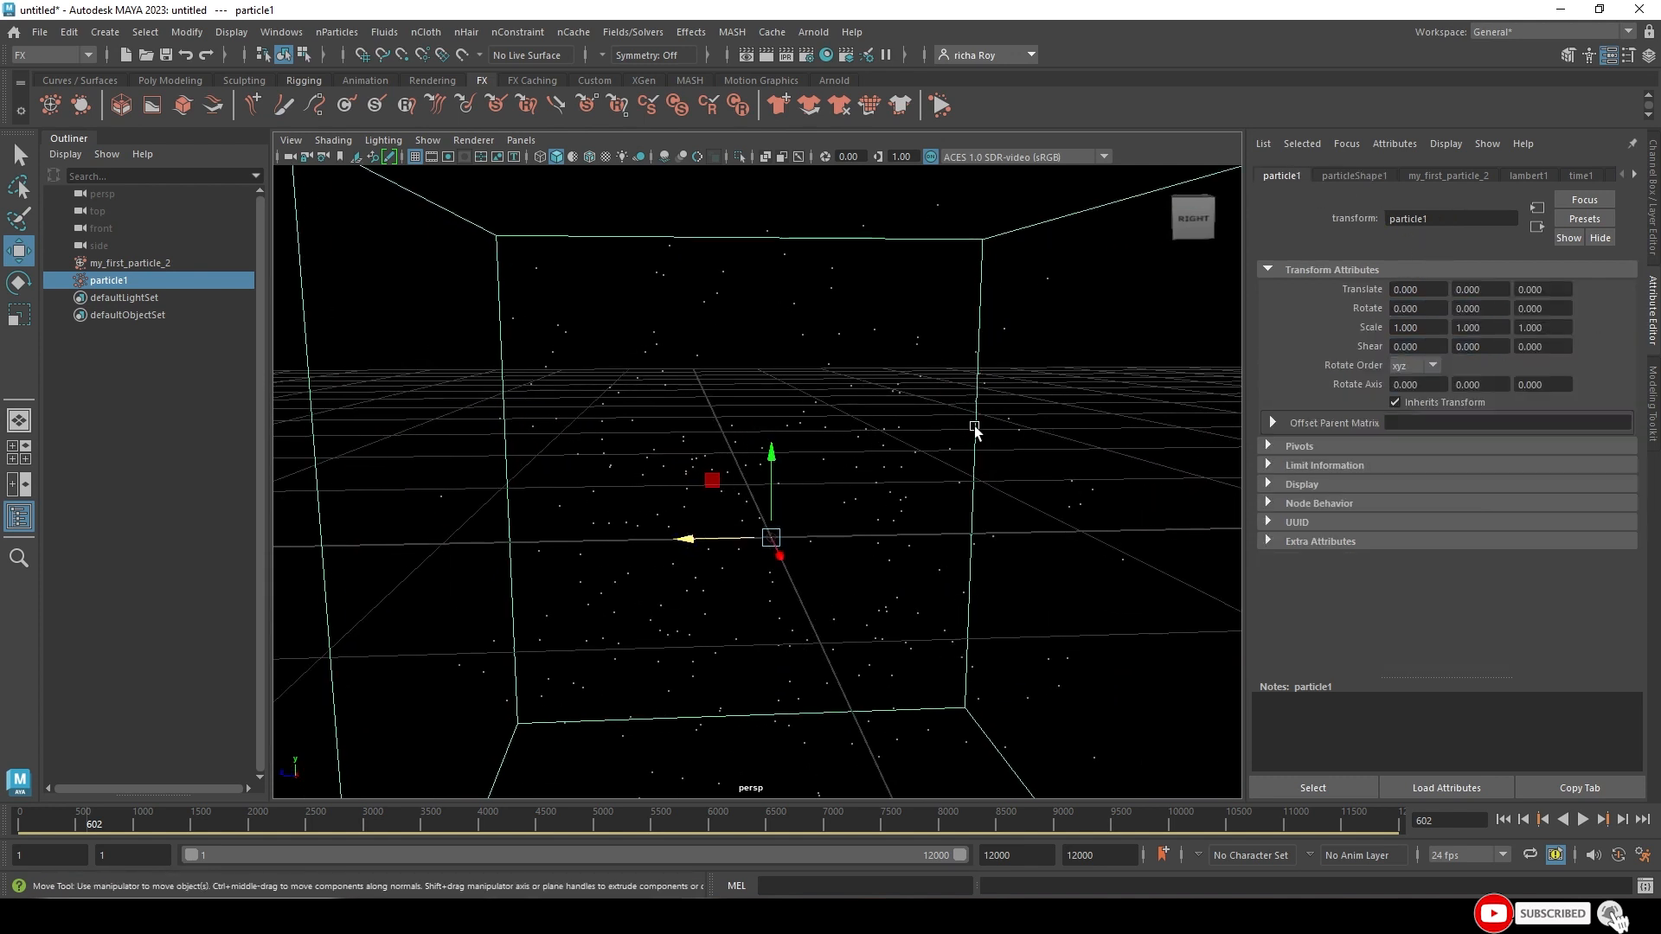
scroll(975, 427, up, 1)
click(1413, 177)
scroll(1096, 467, up, 1)
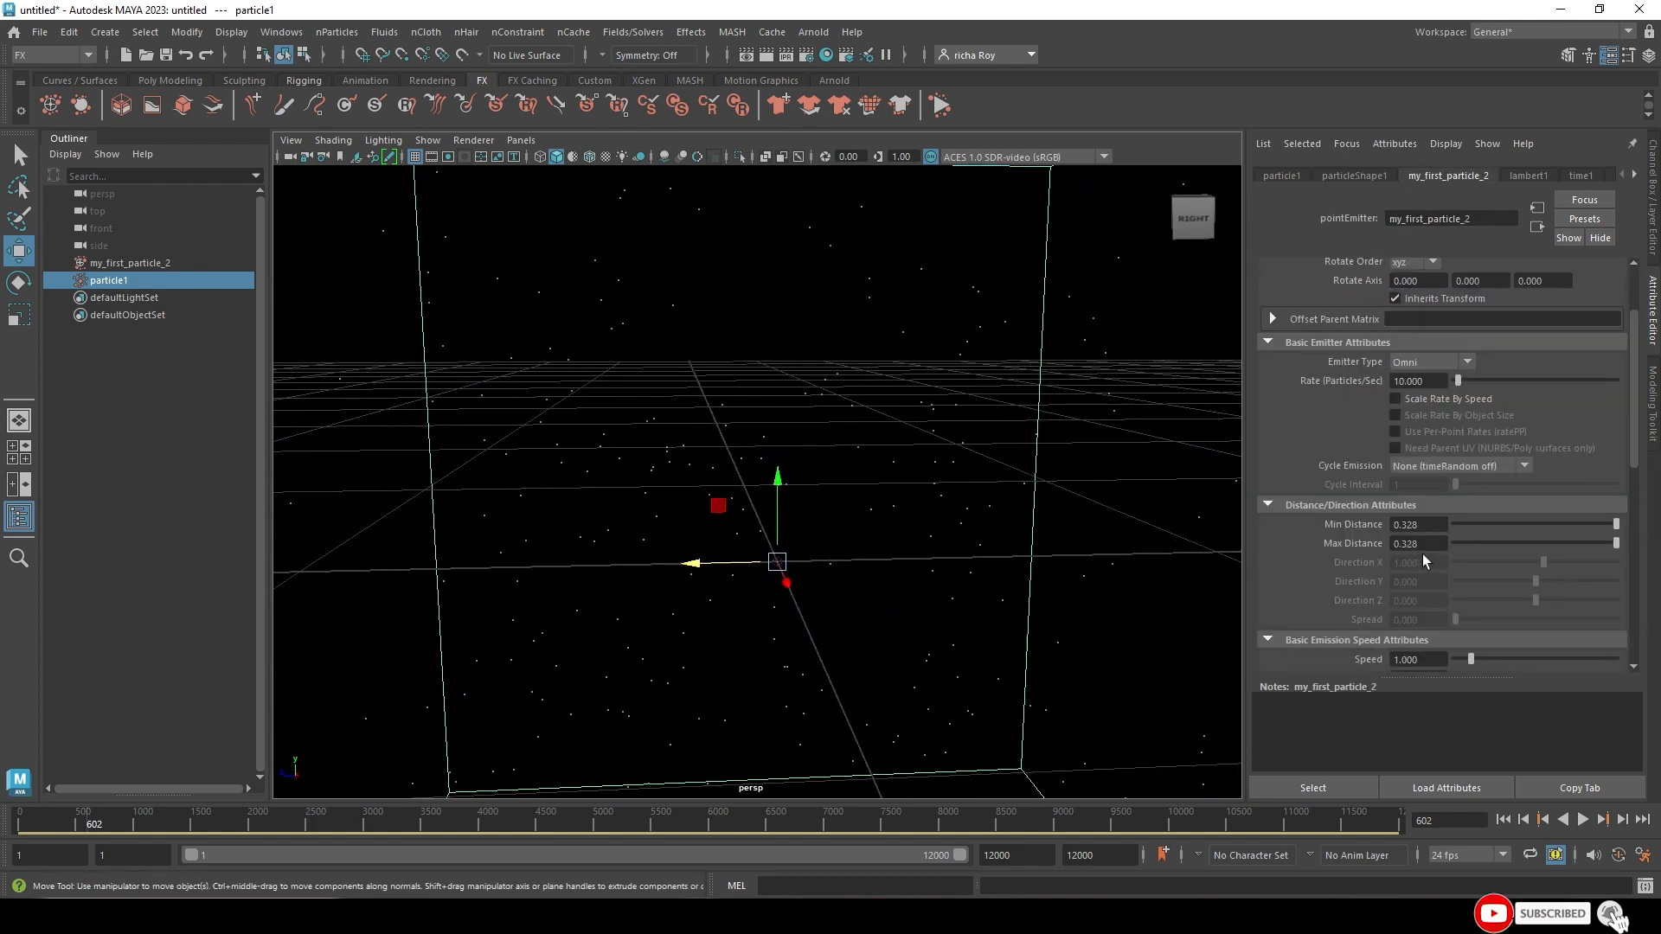
double_click(1416, 525)
text(5)
key(Tab)
text(5)
key(Return)
alt+drag(1056, 678, 887, 558)
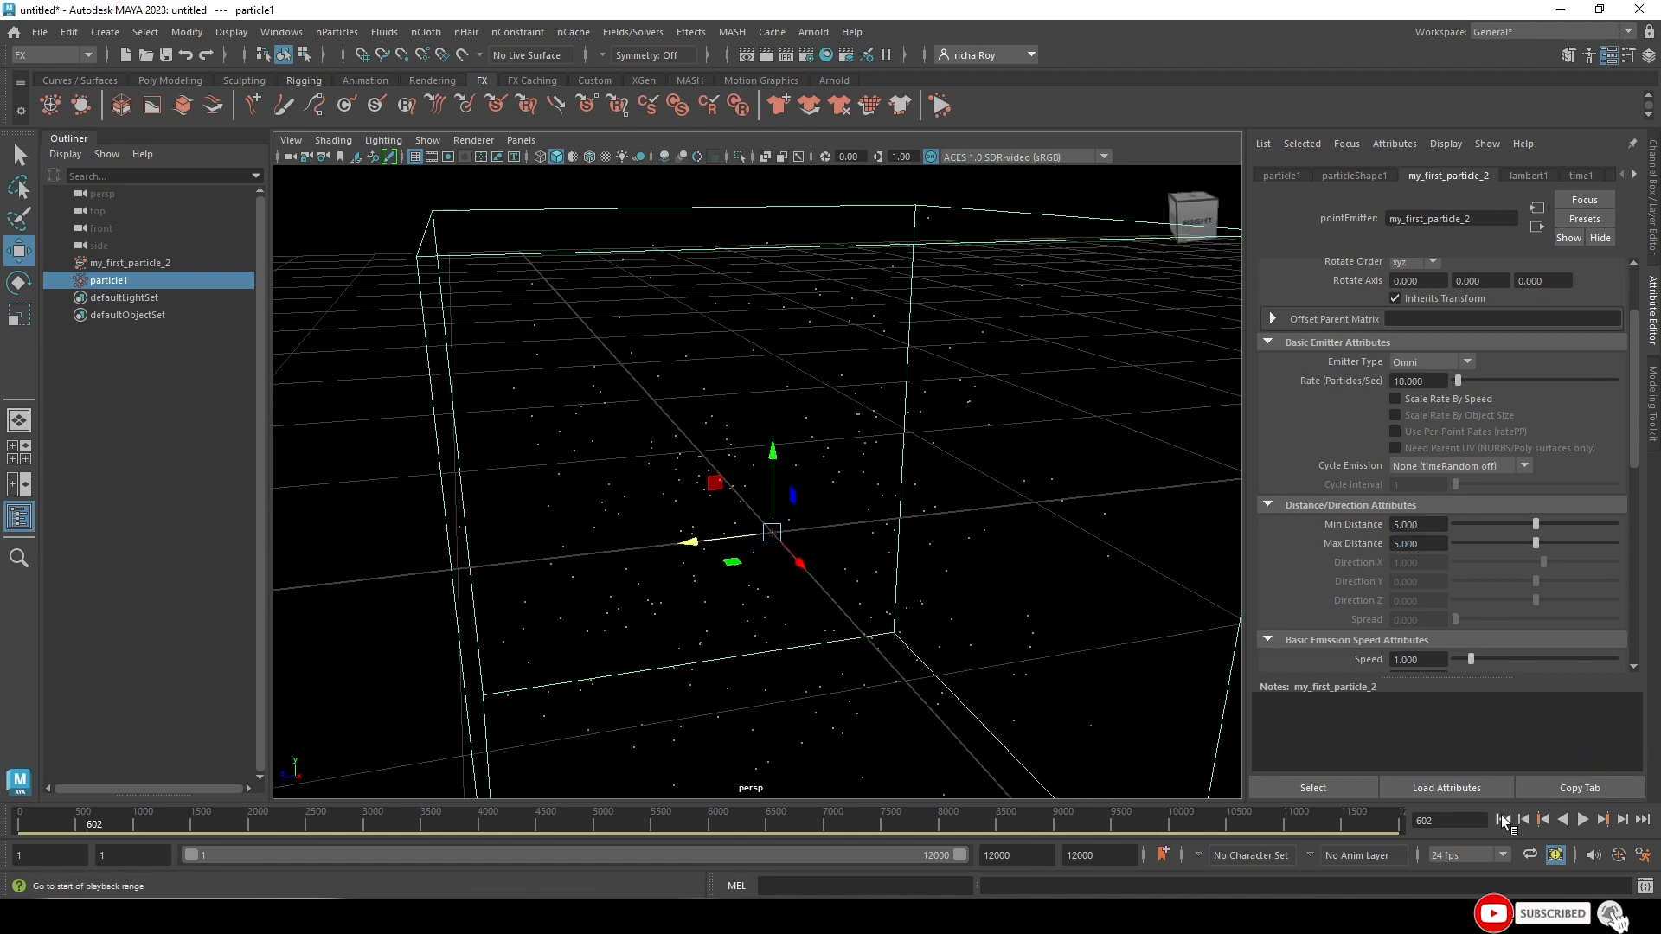
- Play the simulation from the first frame and examine the shape of the emitted particle cloud from several angles and distances
click(1503, 819)
click(1582, 820)
scroll(806, 245, up, 4)
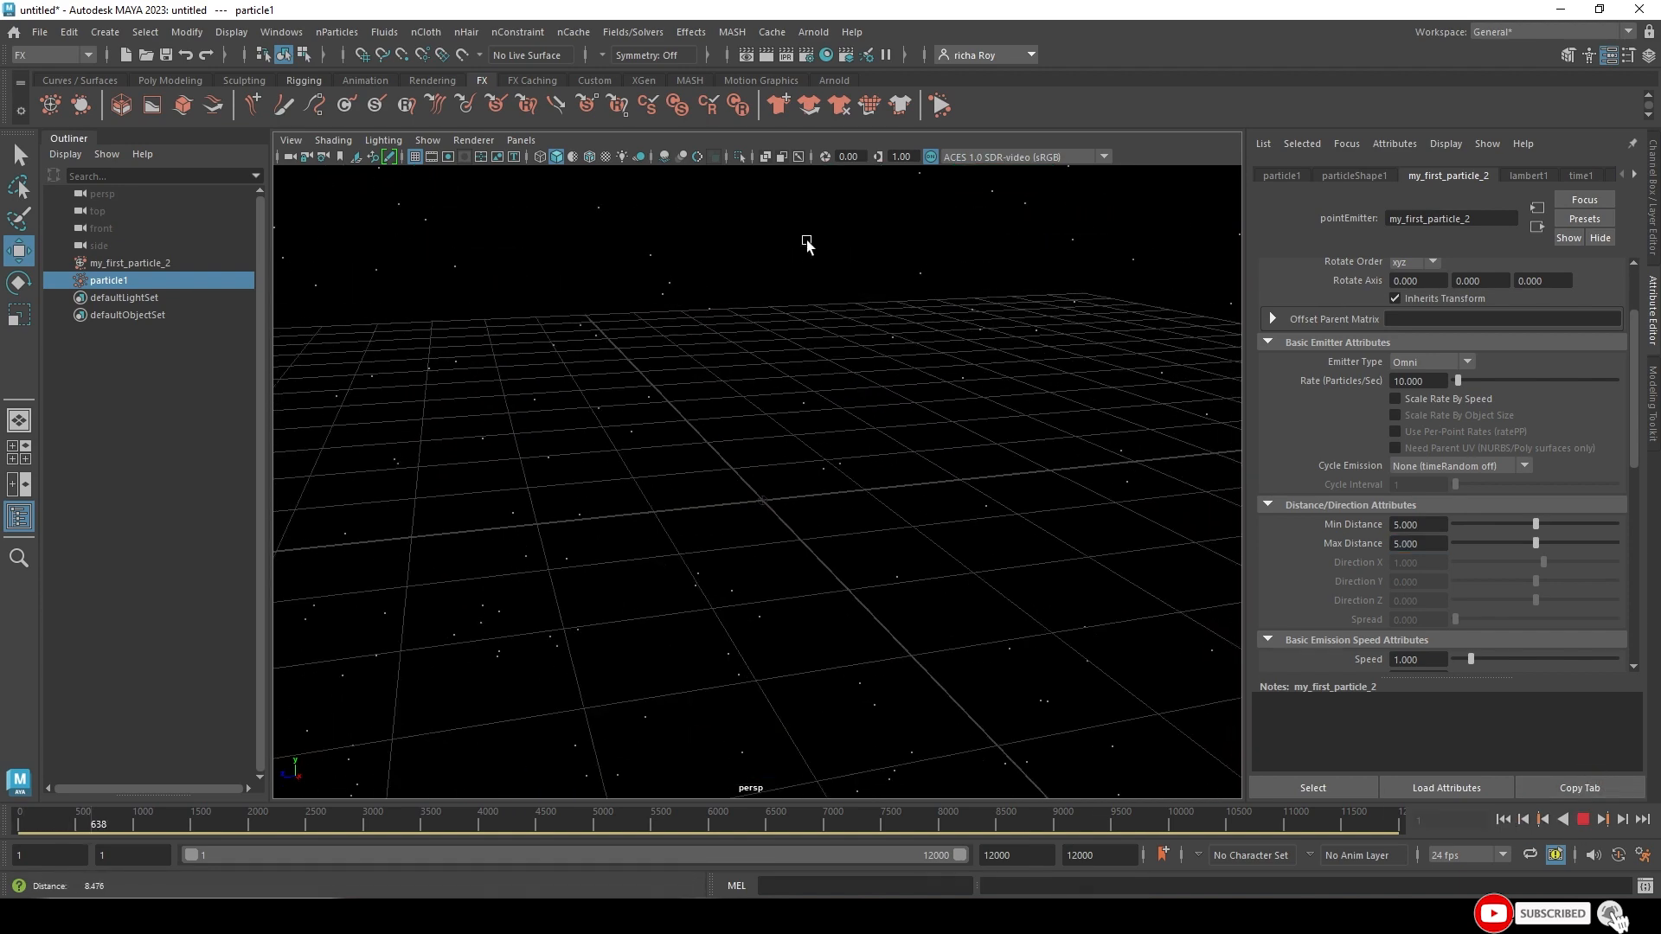
alt+drag(806, 245, 776, 420)
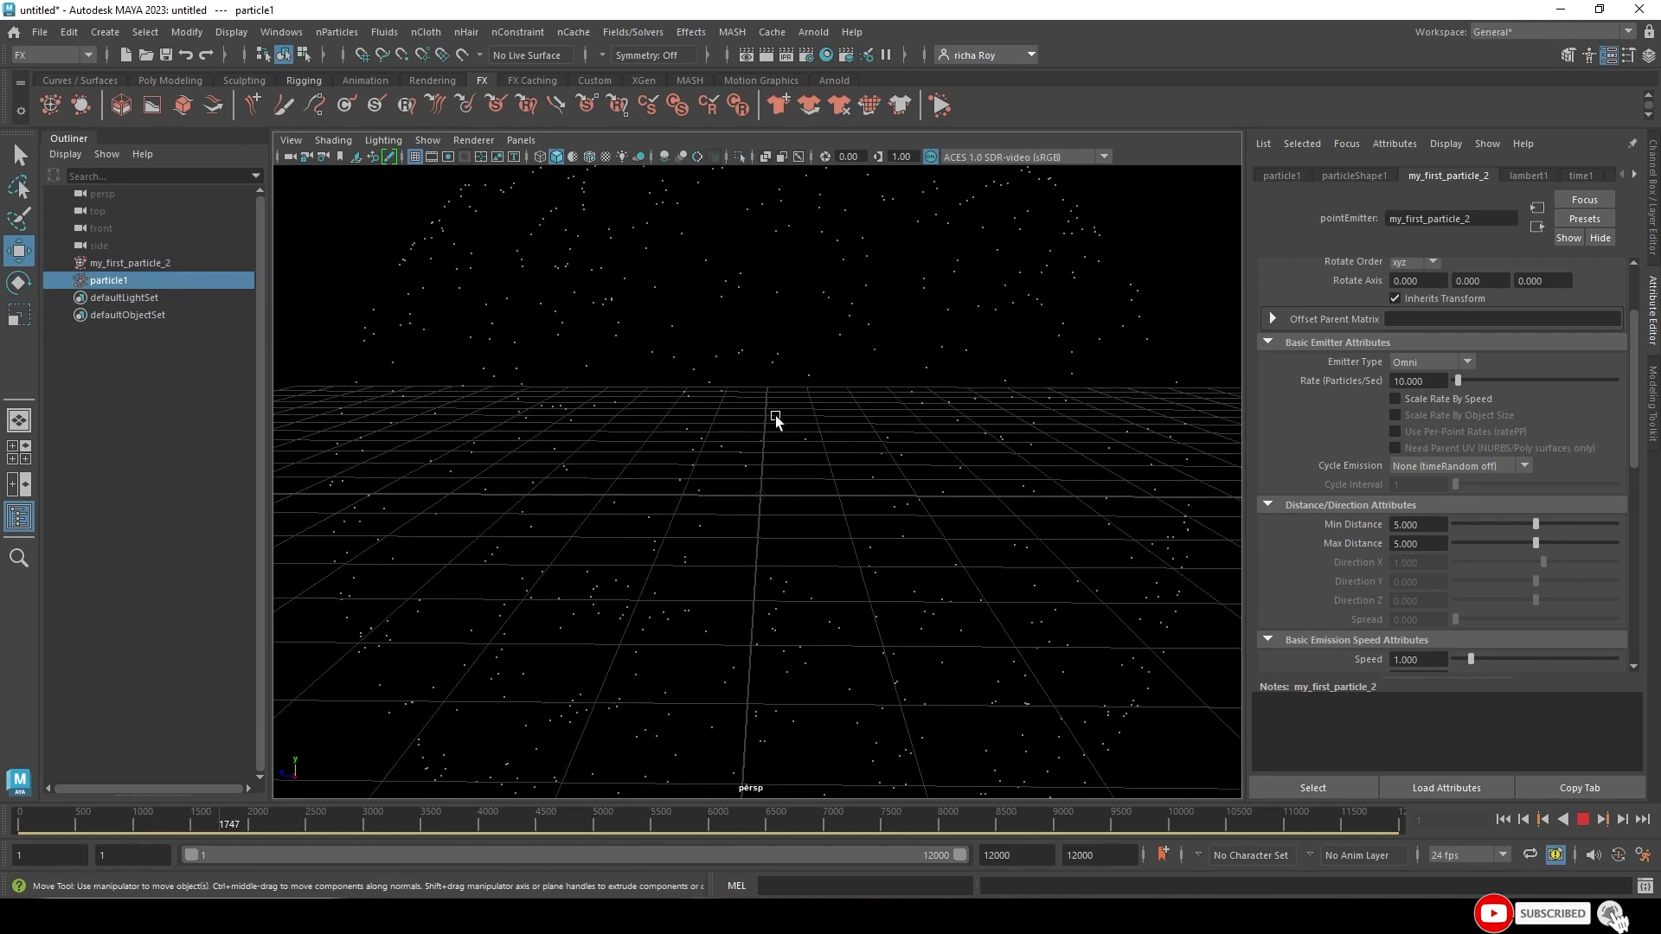
scroll(776, 419, up, 3)
scroll(868, 512, down, 7)
scroll(845, 445, down, 4)
alt+drag(867, 513, 871, 479)
scroll(901, 577, up, 4)
scroll(830, 645, up, 5)
alt+drag(870, 536, 929, 447)
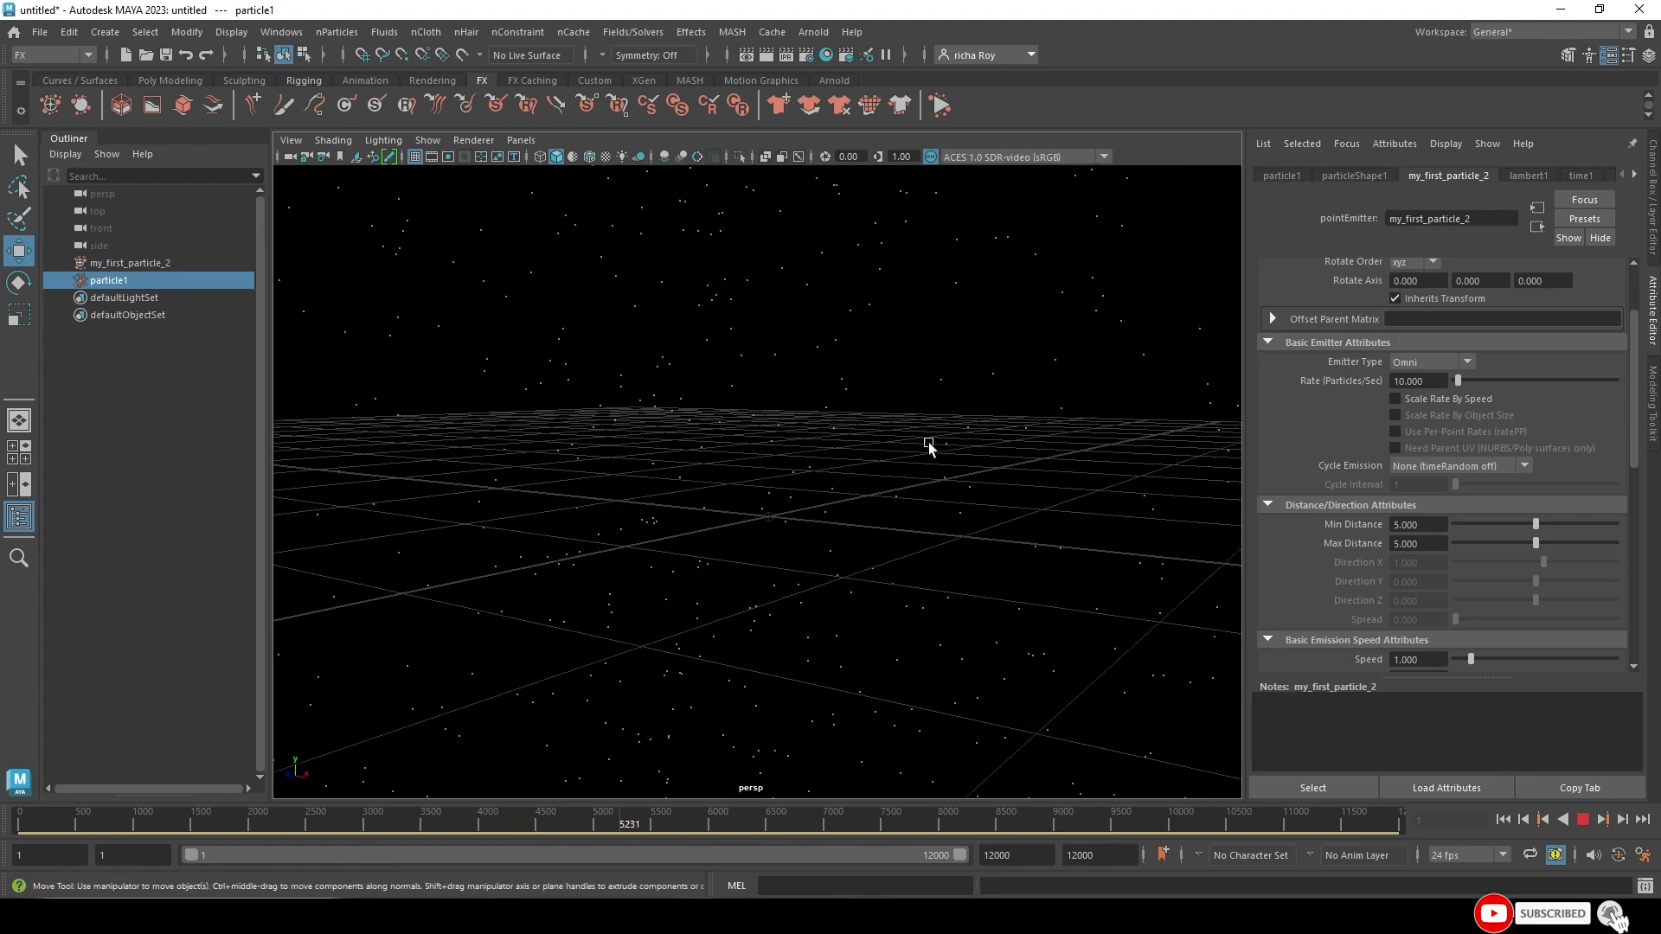
alt+right_drag(929, 445, 926, 383)
alt+drag(926, 383, 874, 444)
alt+right_drag(873, 444, 952, 845)
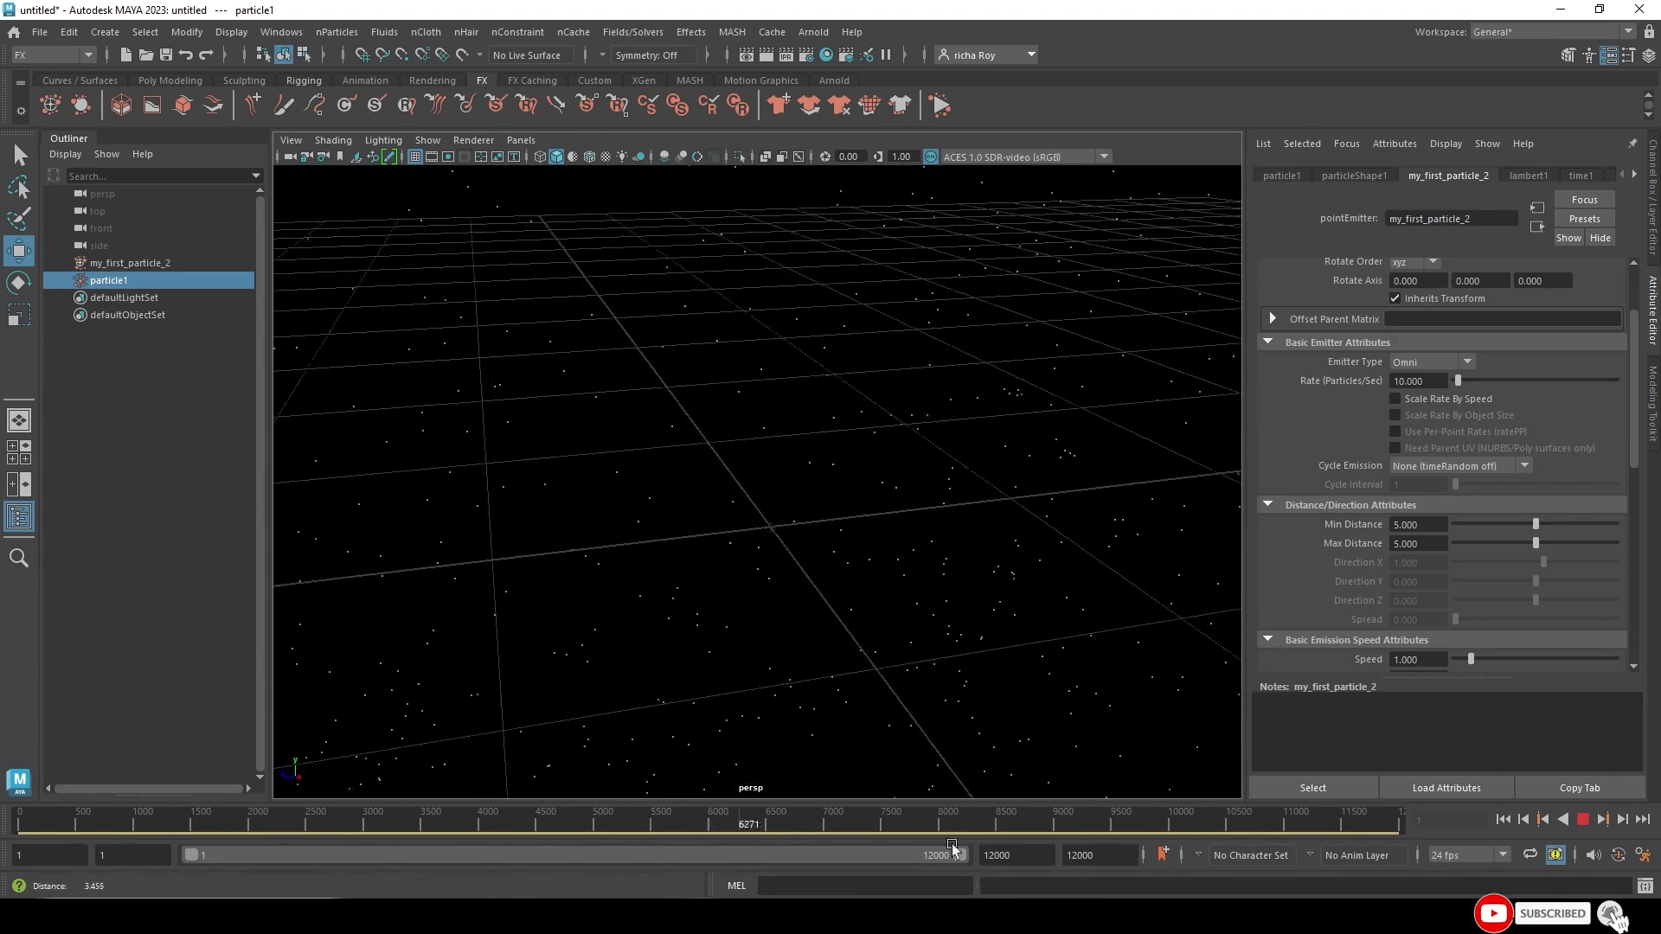
alt+drag(856, 519, 770, 493)
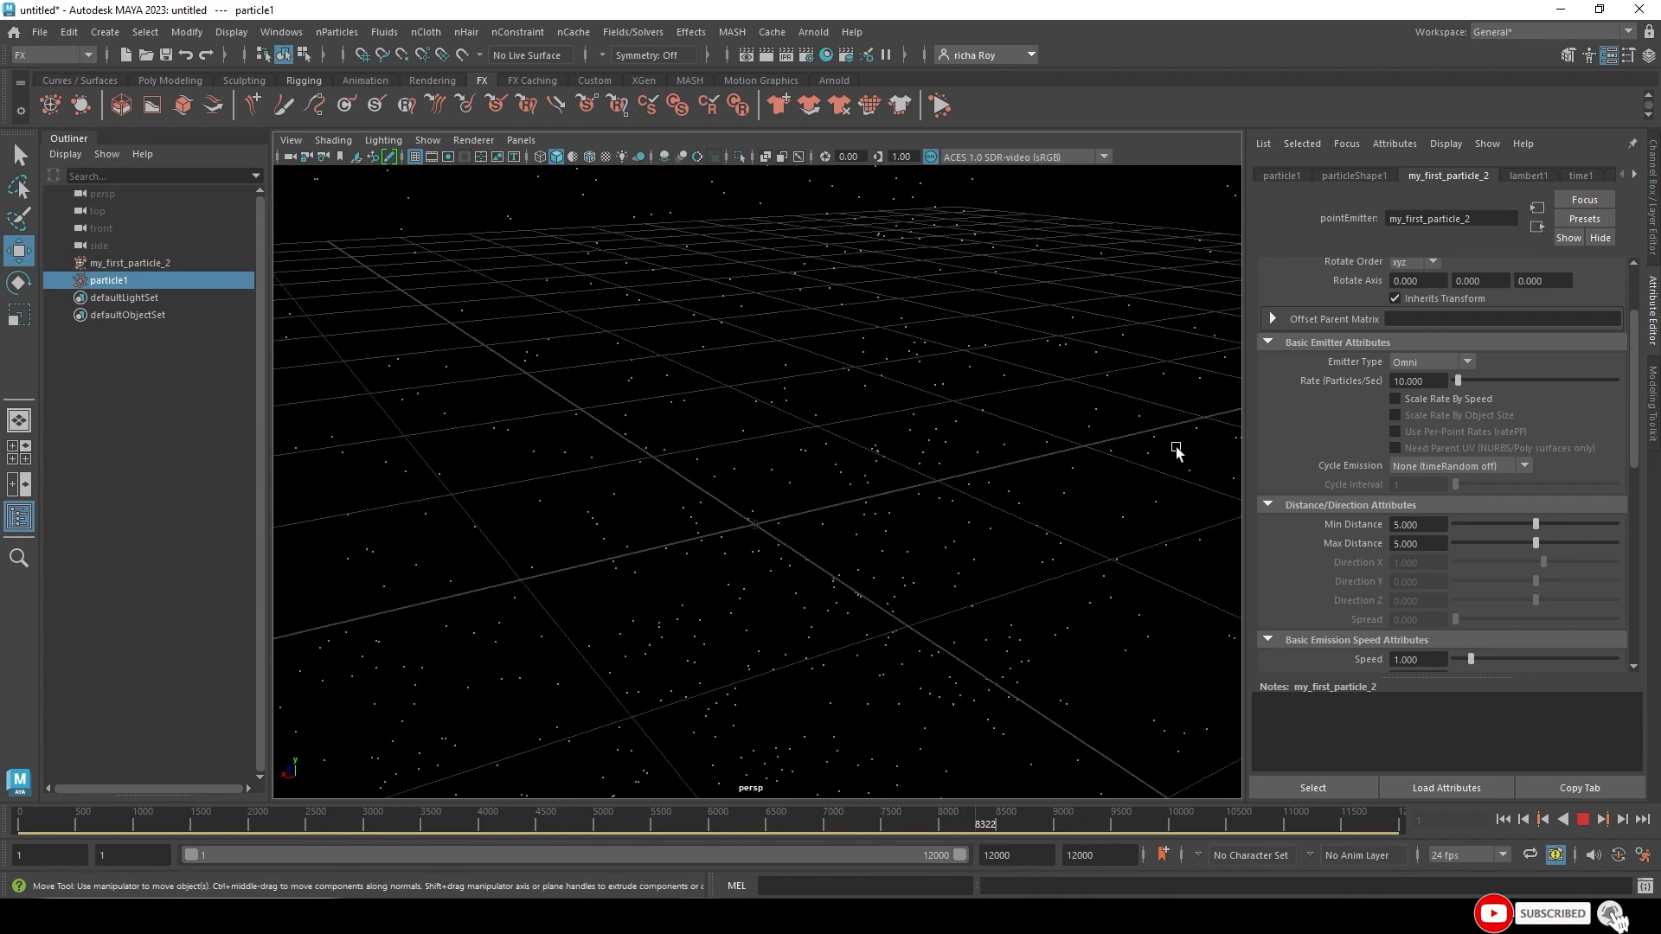
alt+right_drag(1112, 403, 941, 237)
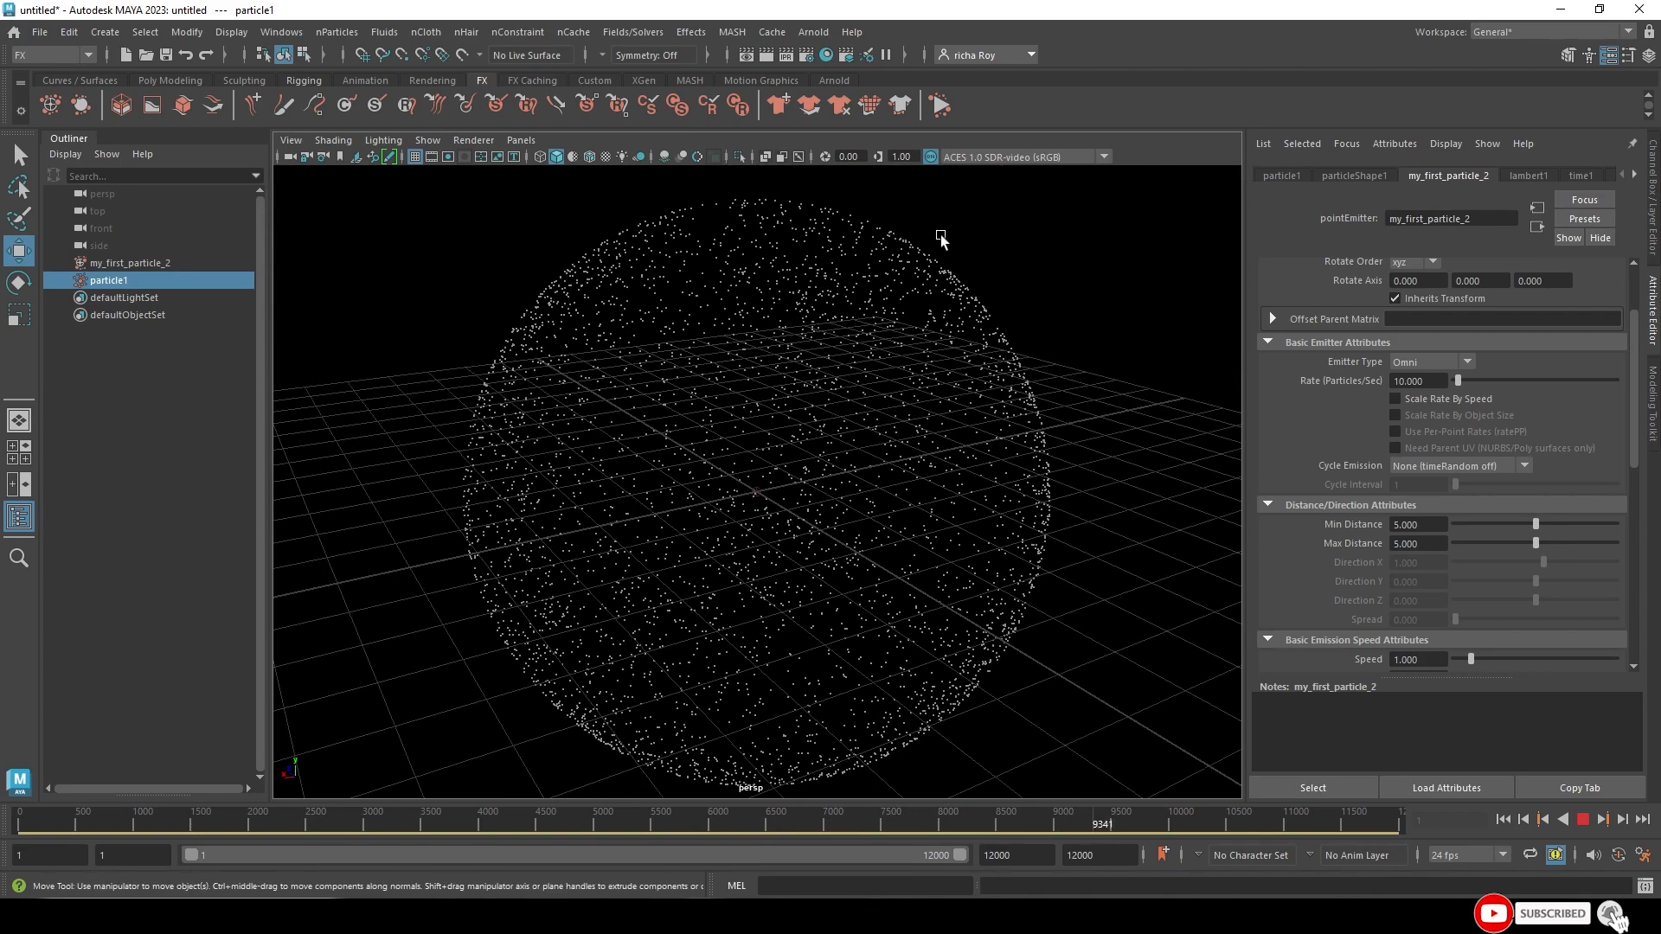
alt+drag(779, 510, 864, 424)
alt+right_drag(864, 423, 868, 346)
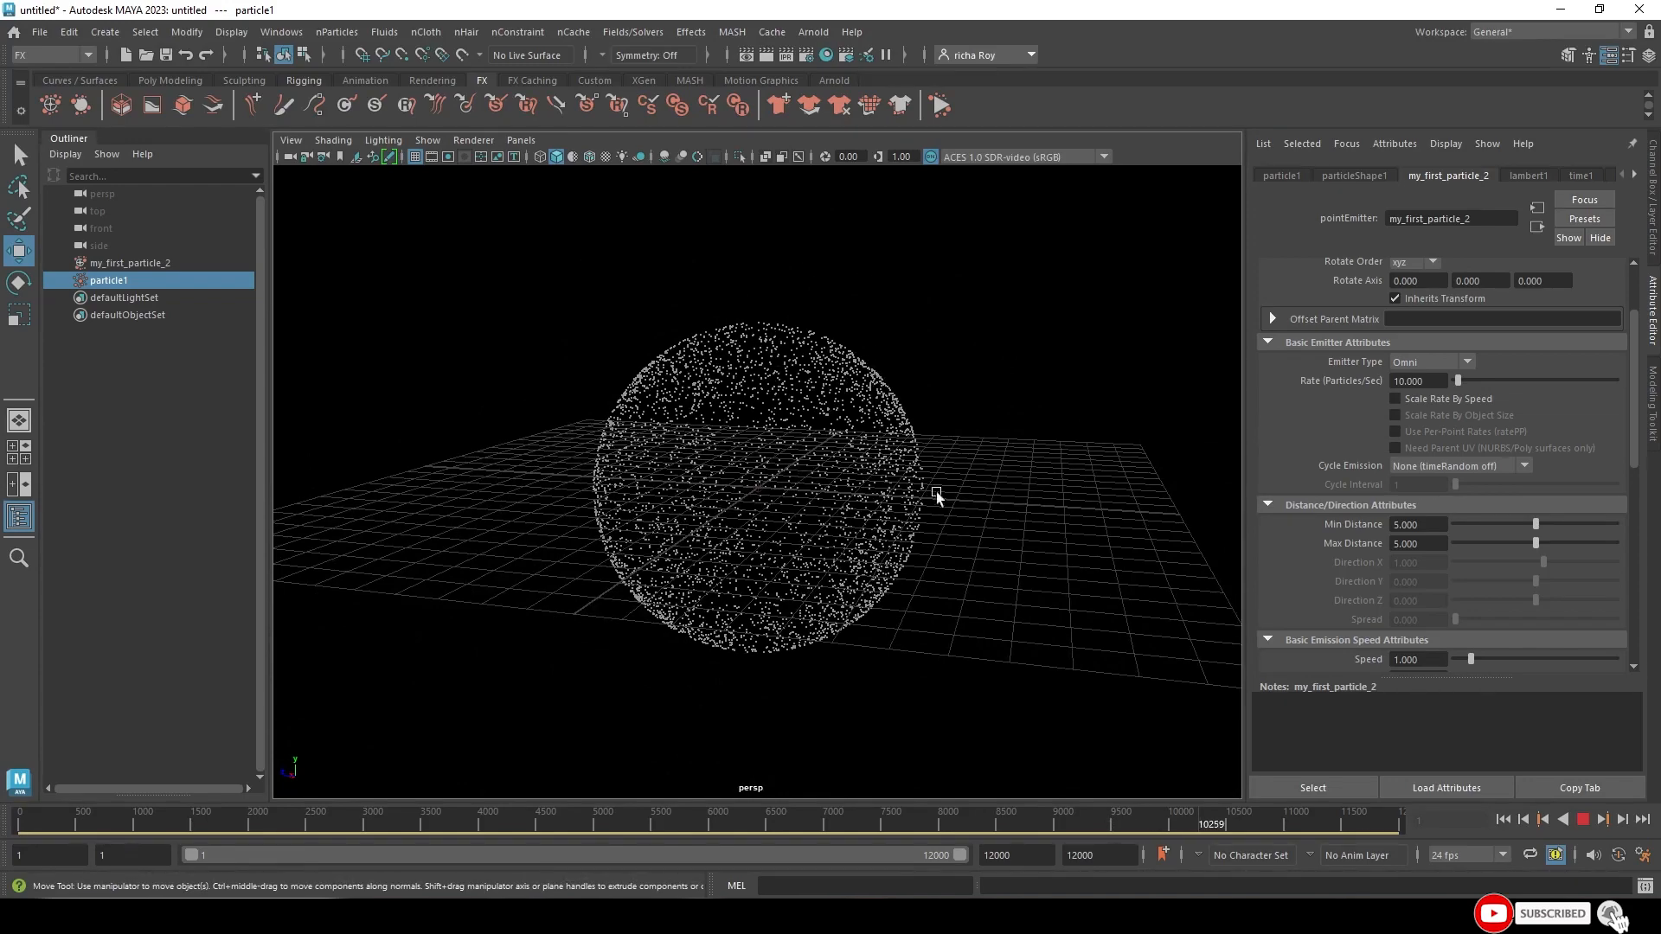
alt+drag(638, 567, 919, 449)
alt+right_drag(919, 449, 1003, 605)
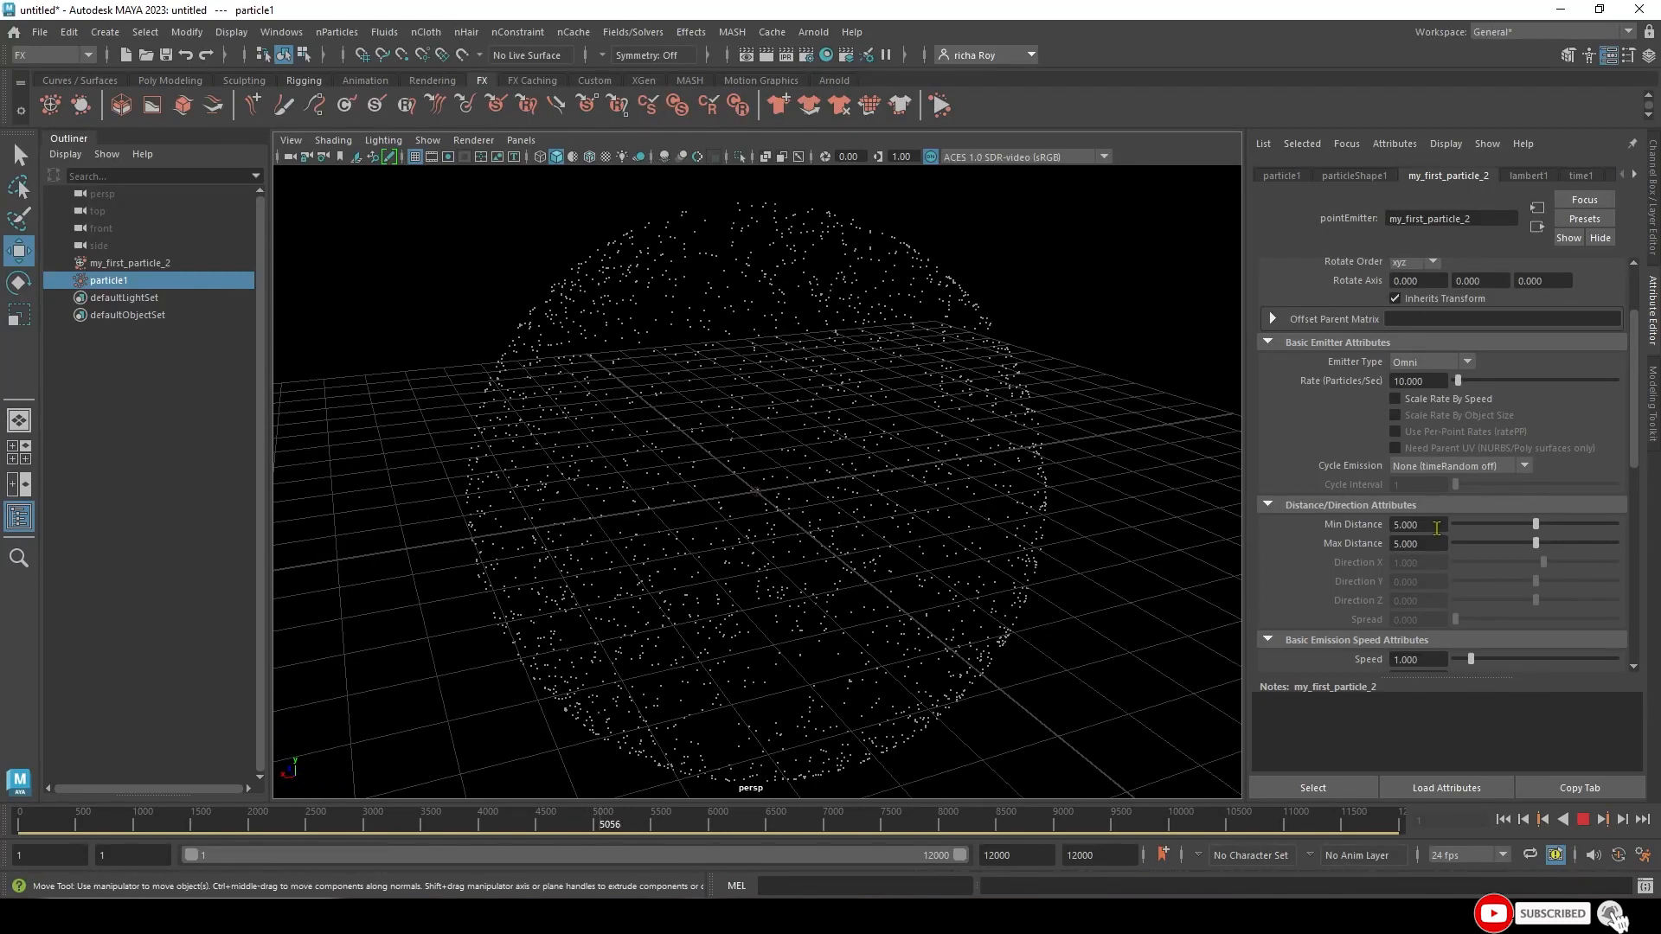
- Reset the emitter's minimum and maximum distance to 0 while the simulation plays
drag(1435, 529, 1348, 541)
text(0)
key(Return)
text(0)
key(Return)
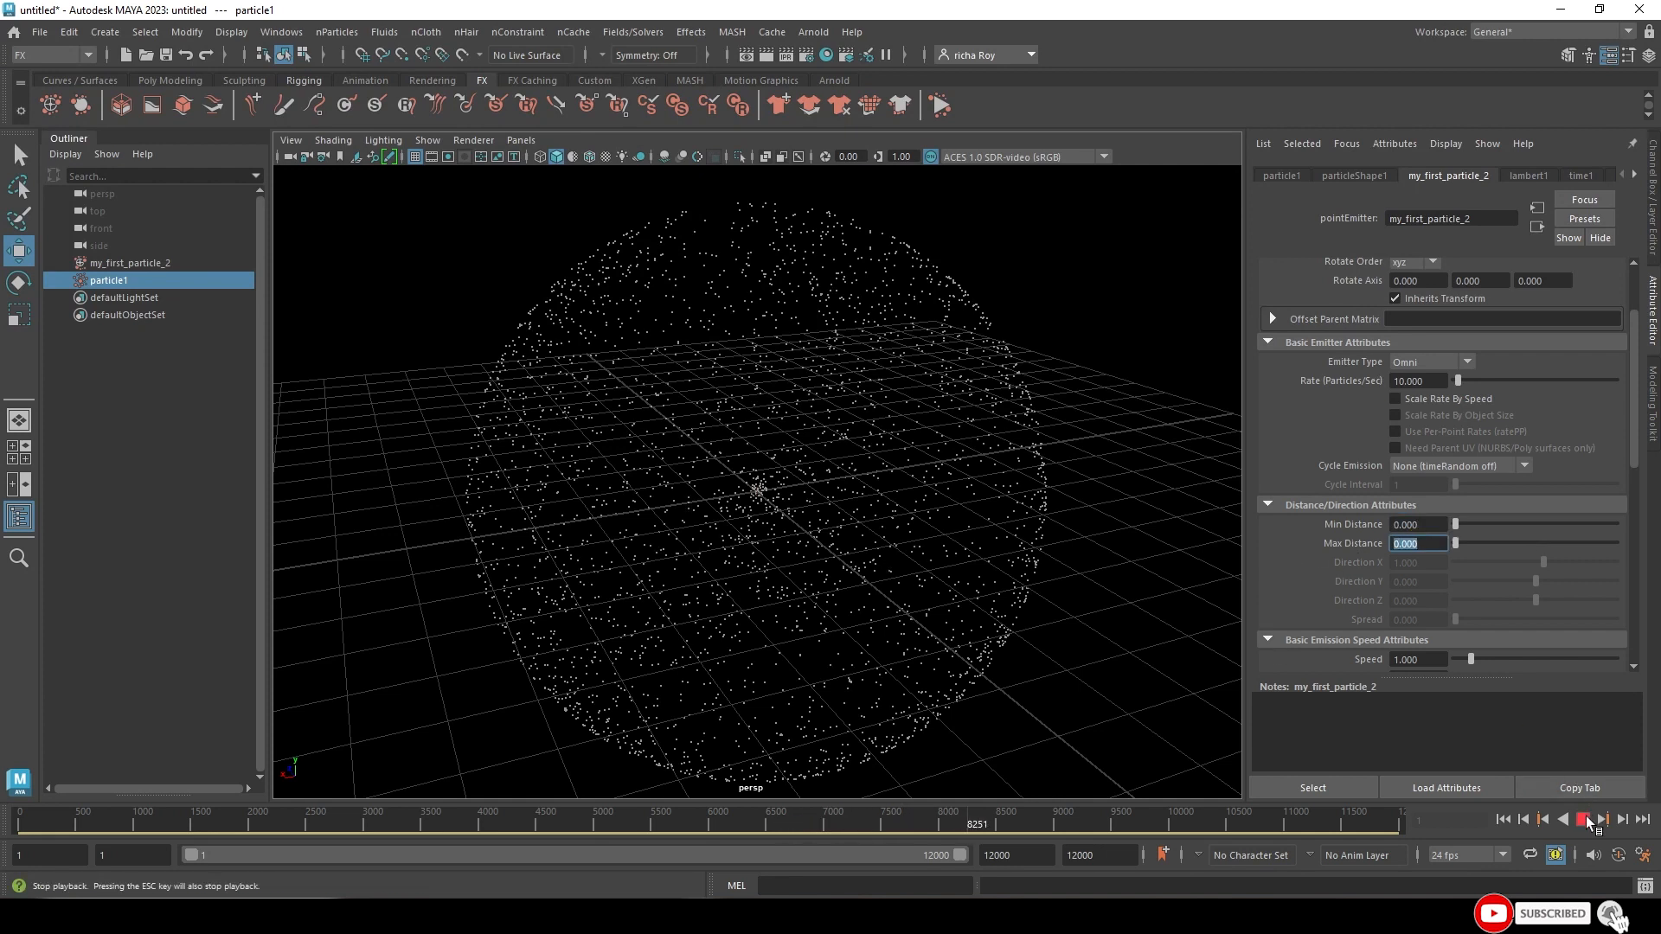
- Stop the playback, return to the first frame and replay the simulation with zero emission distances
click(1583, 819)
click(1582, 820)
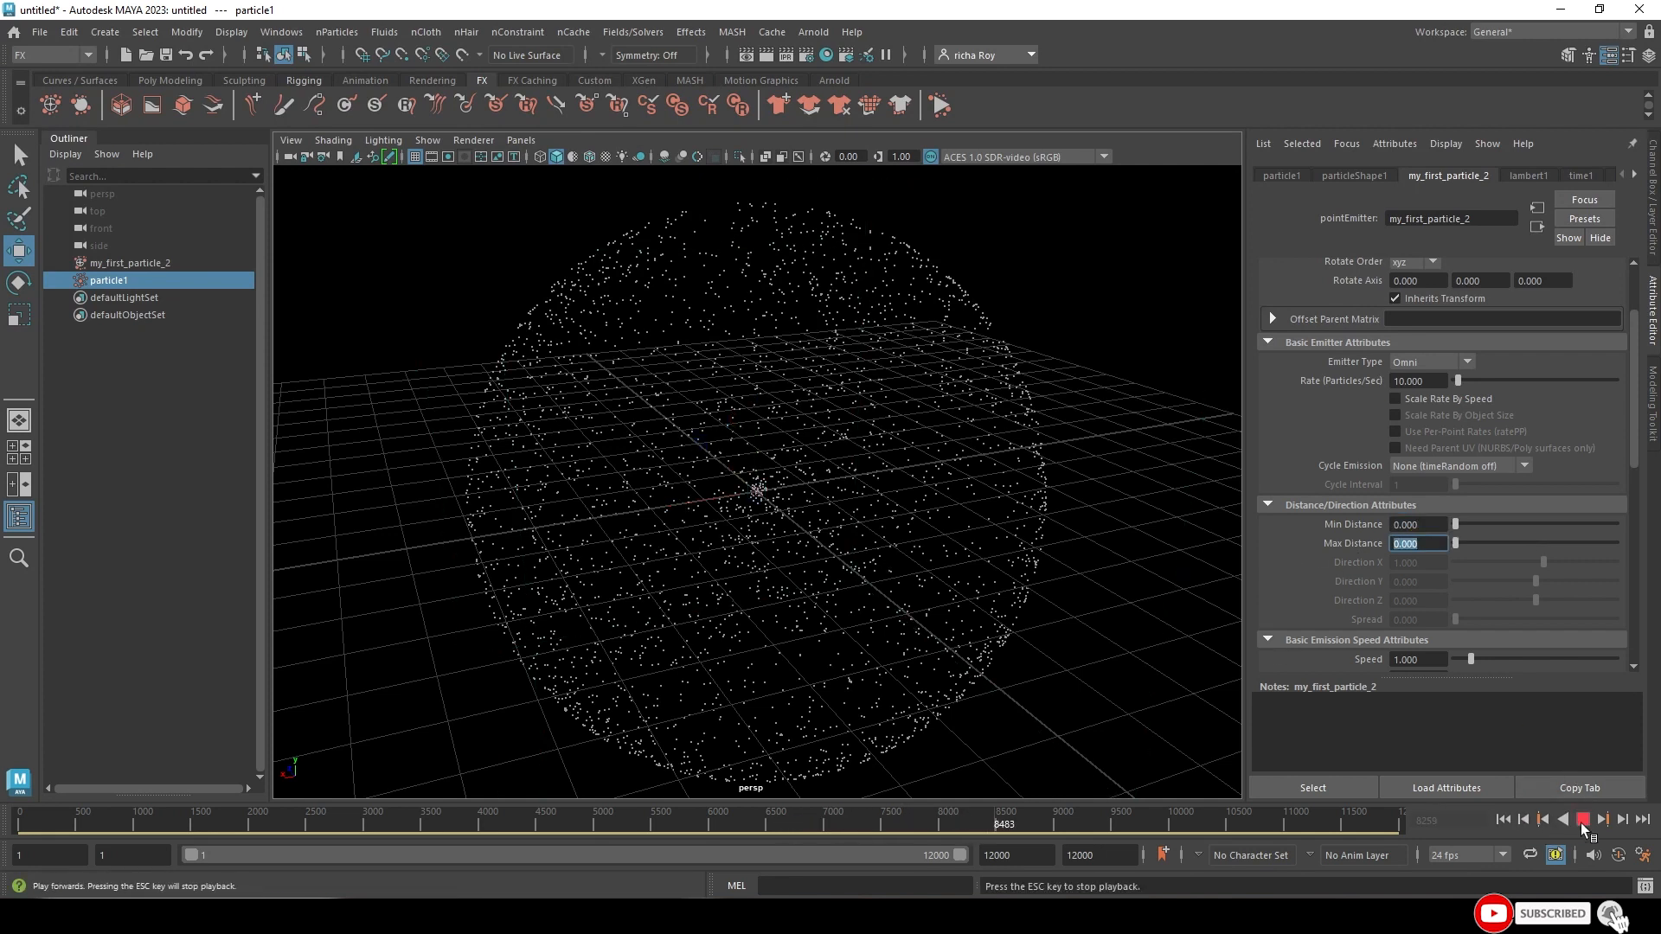
click(1581, 823)
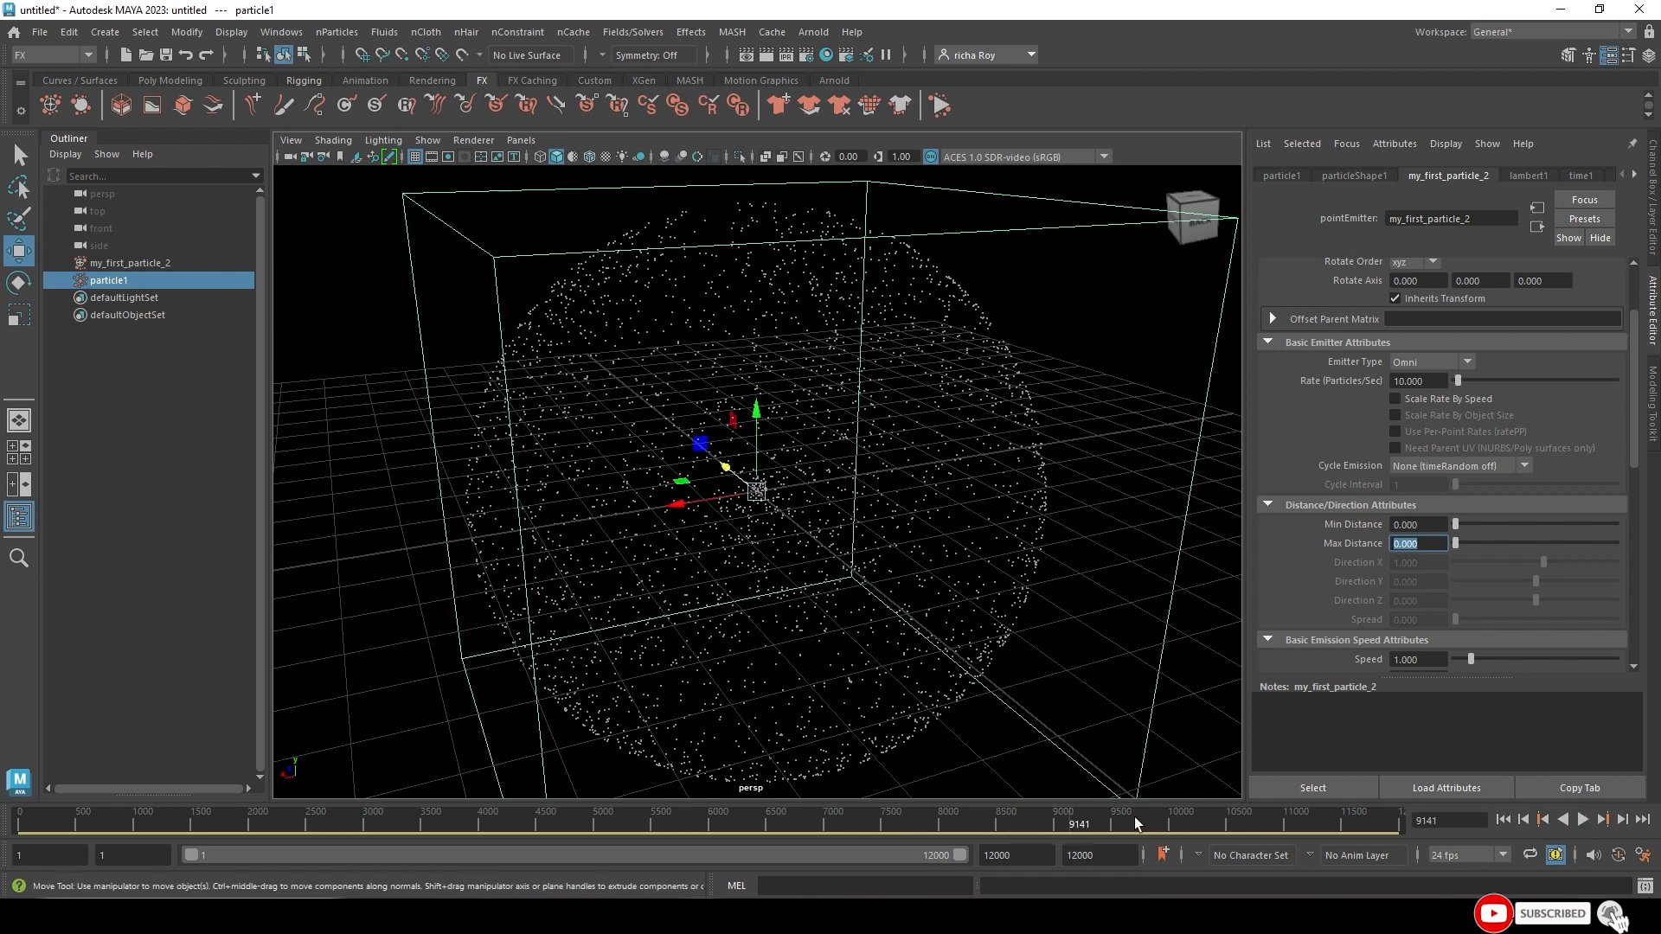
drag(1154, 815, 19, 817)
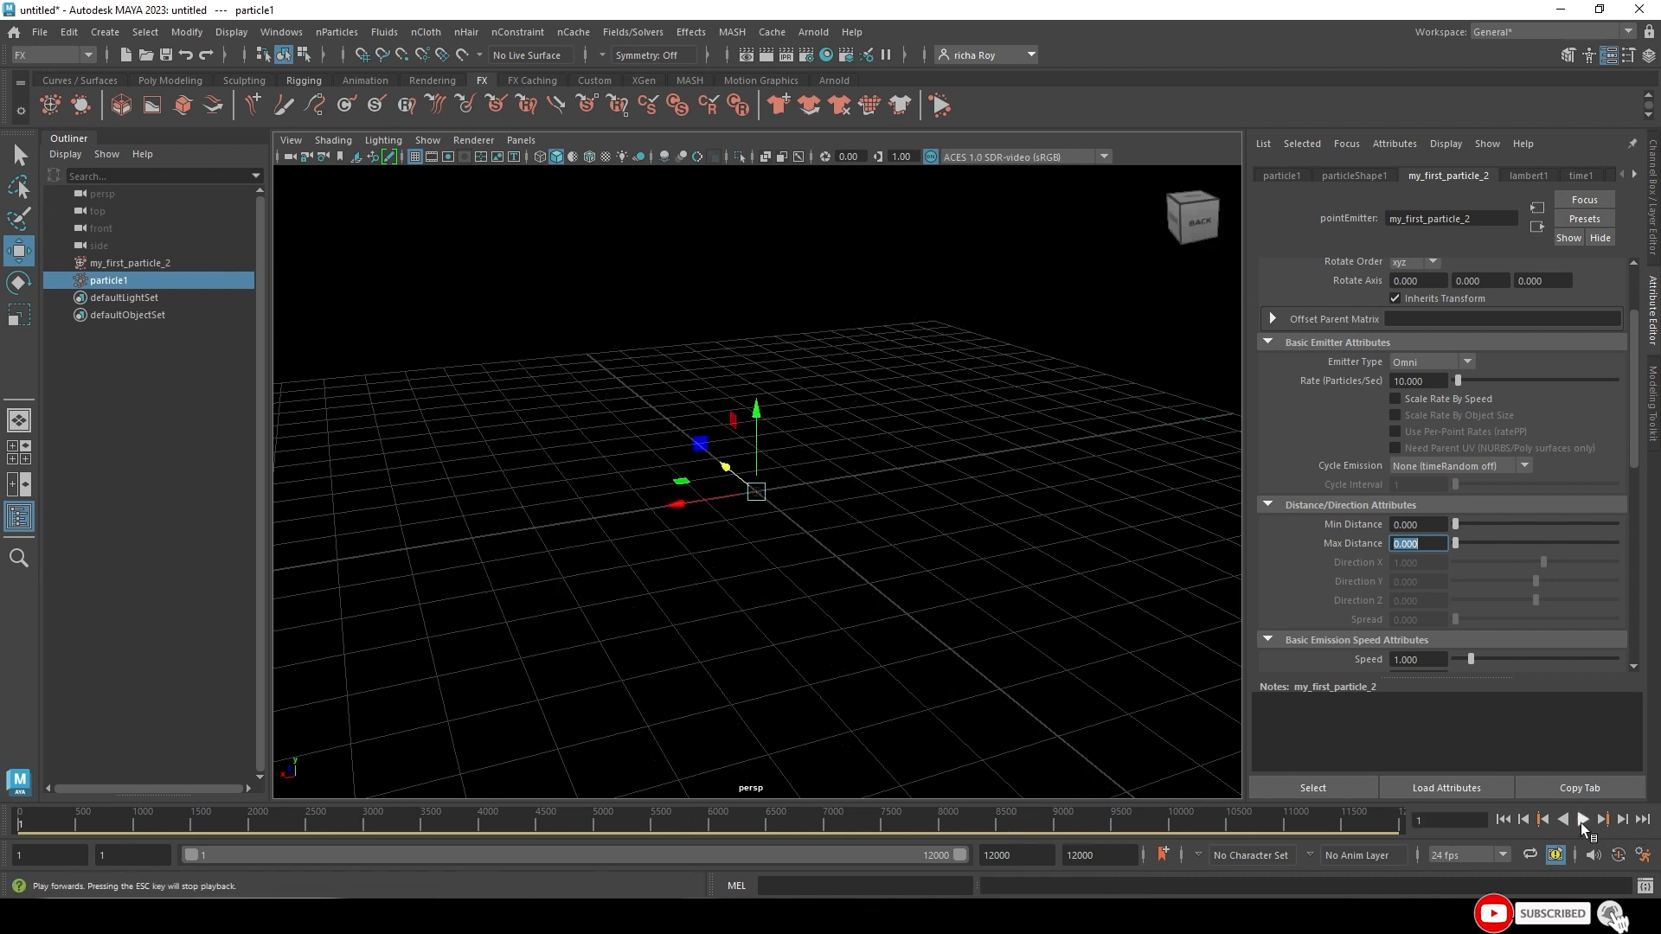
click(1581, 820)
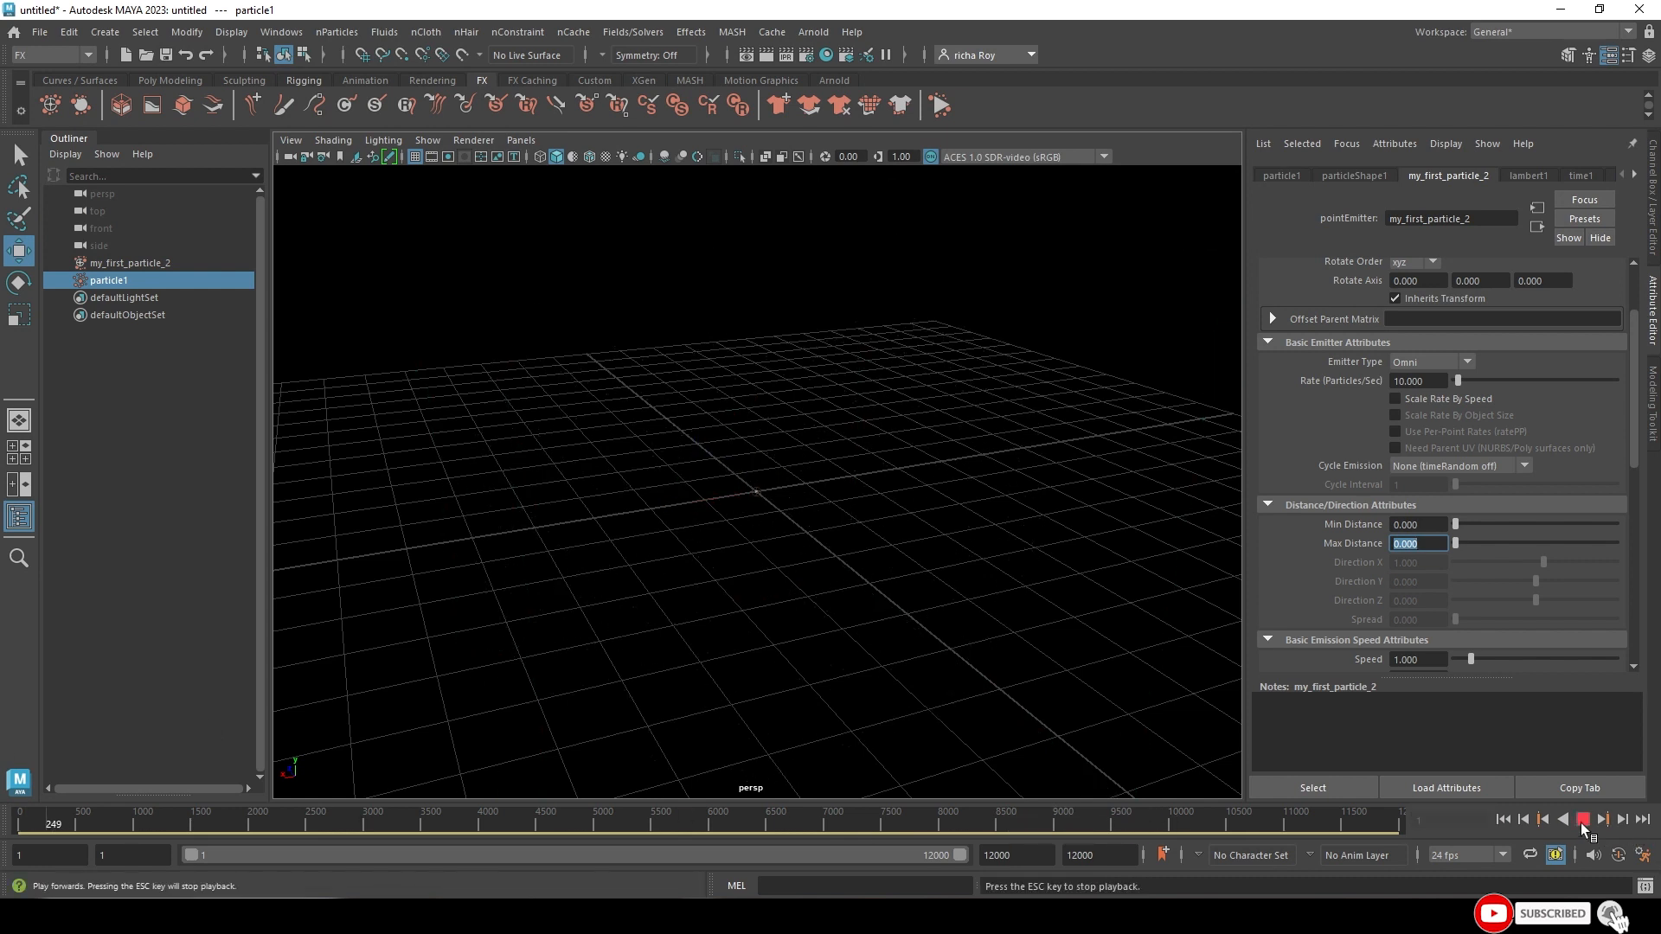
- Set the Conserve value of the particle1 shape to 1 during playback and stop the simulation
click(1373, 177)
drag(1431, 326, 1363, 320)
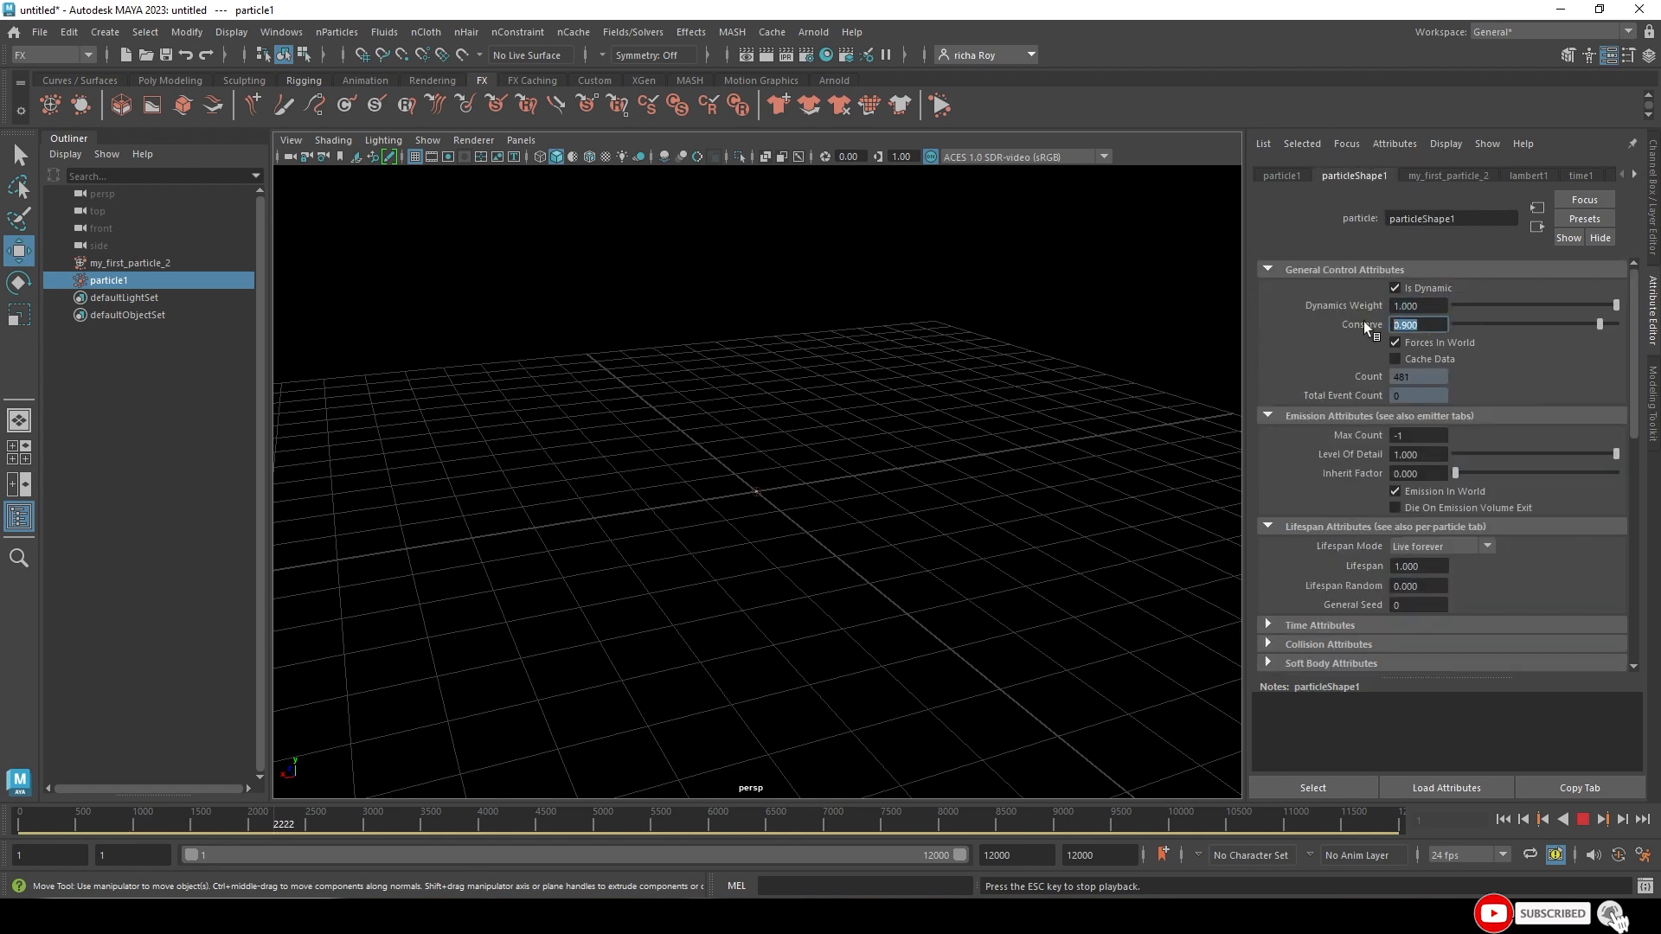
text(1)
key(Return)
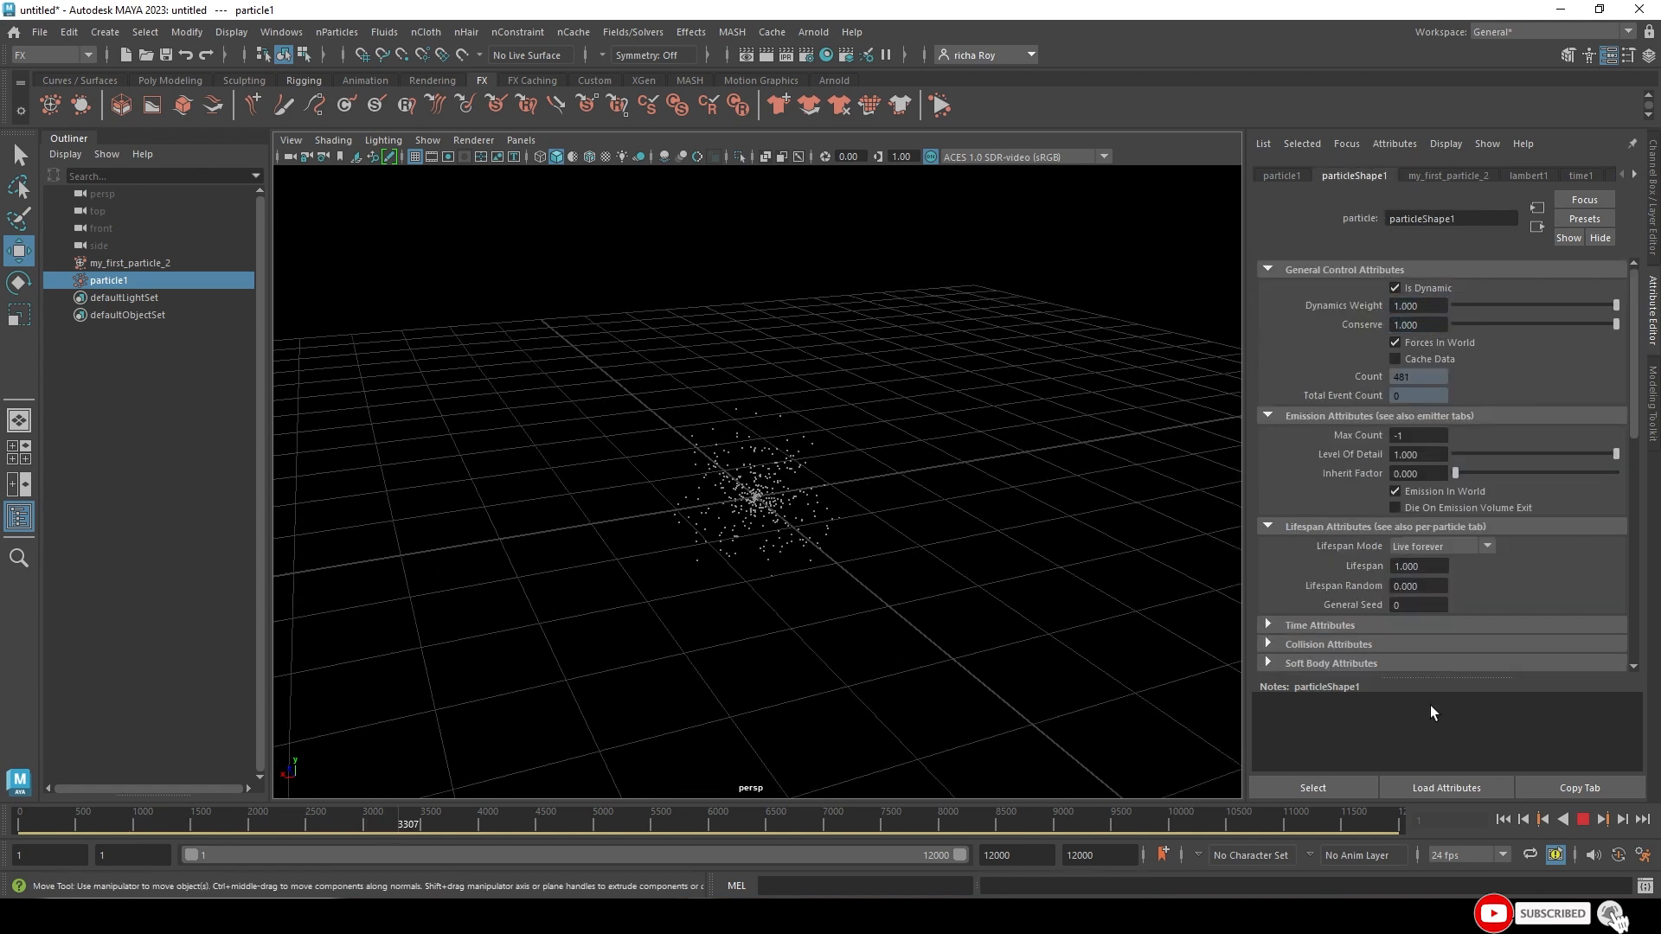
click(1582, 820)
scroll(758, 370, up, 3)
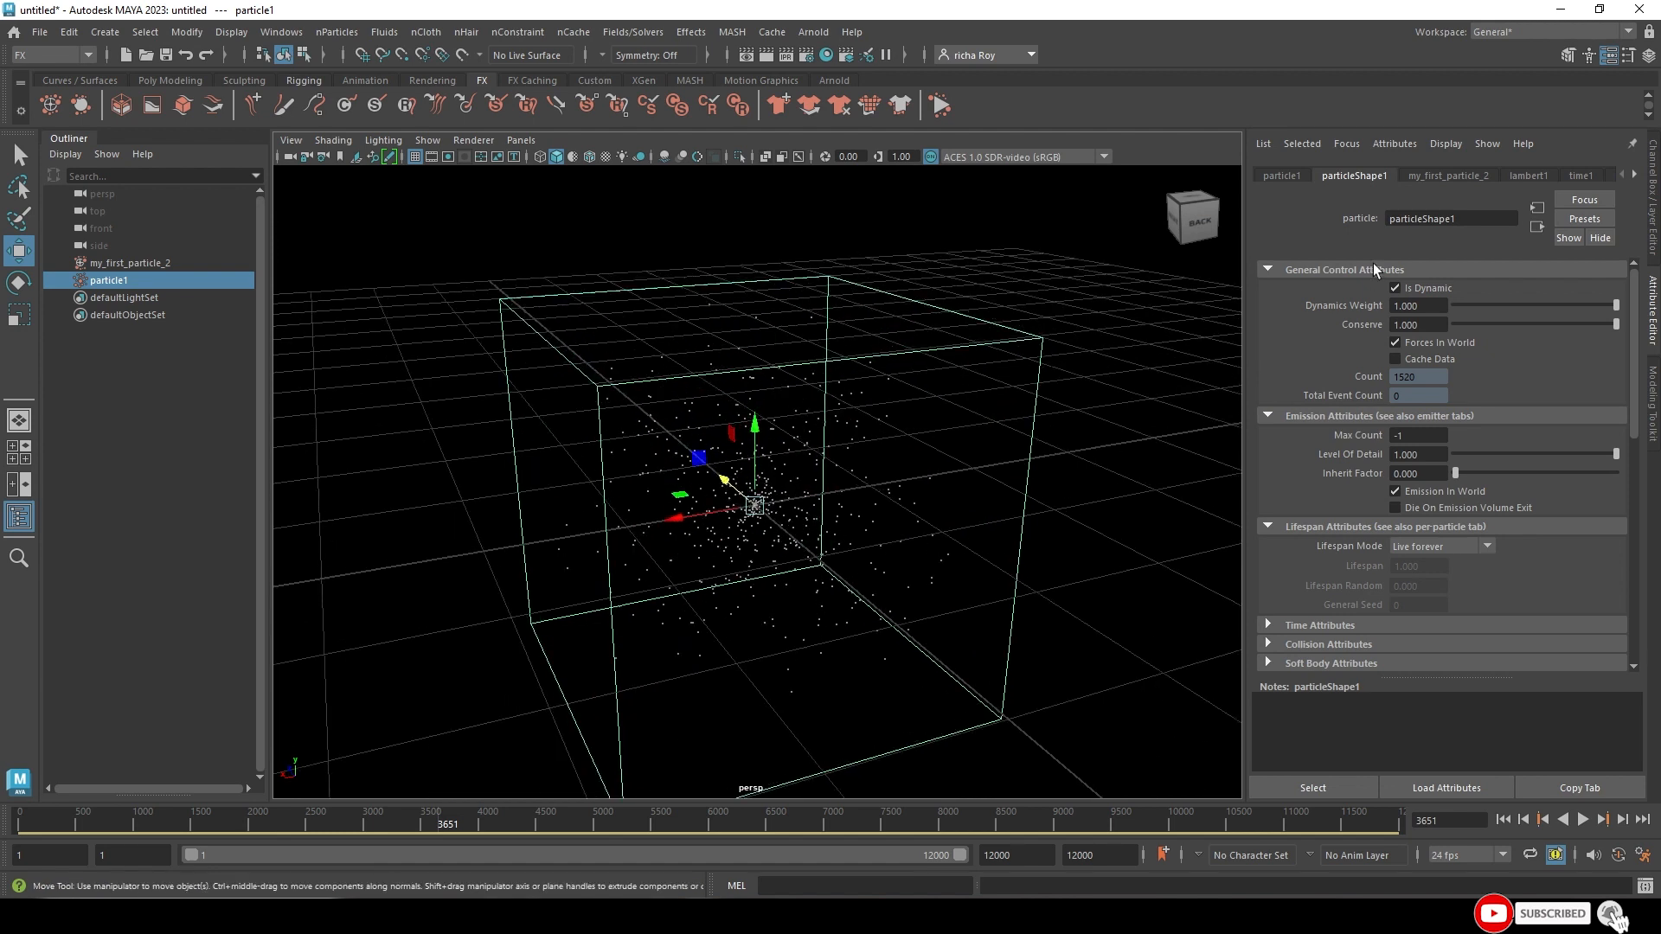
- Raise the emission speed of the emitter my_first_particle_2 to about 1.957 while the simulation plays, and stop playback
click(1276, 176)
click(835, 512)
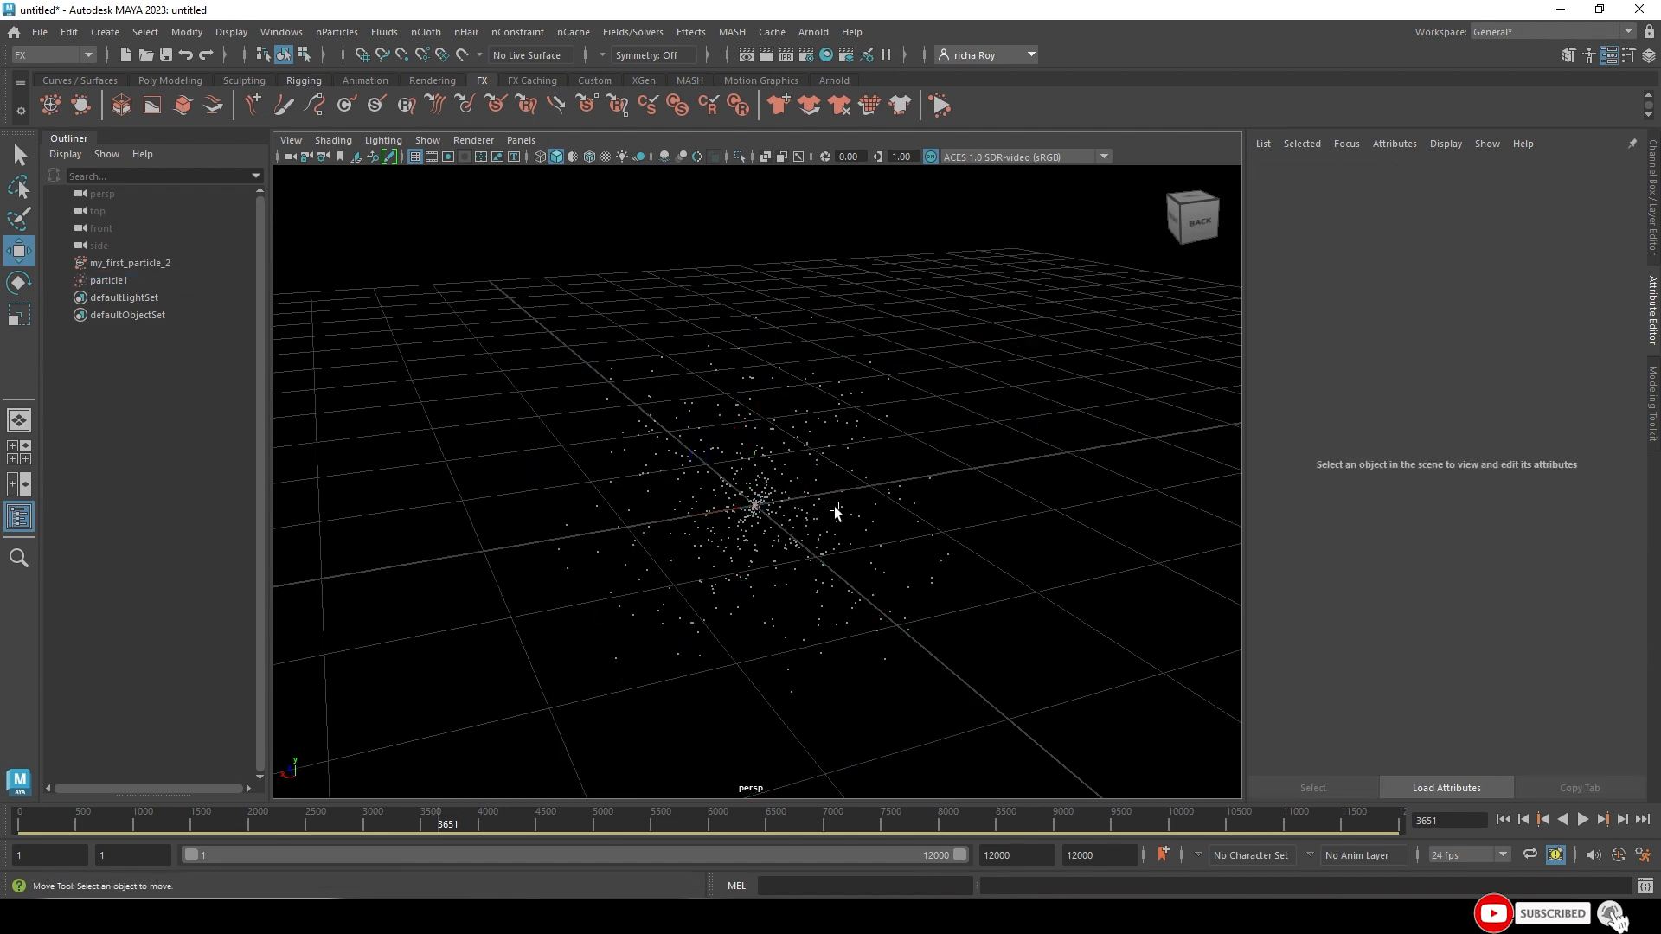
click(158, 264)
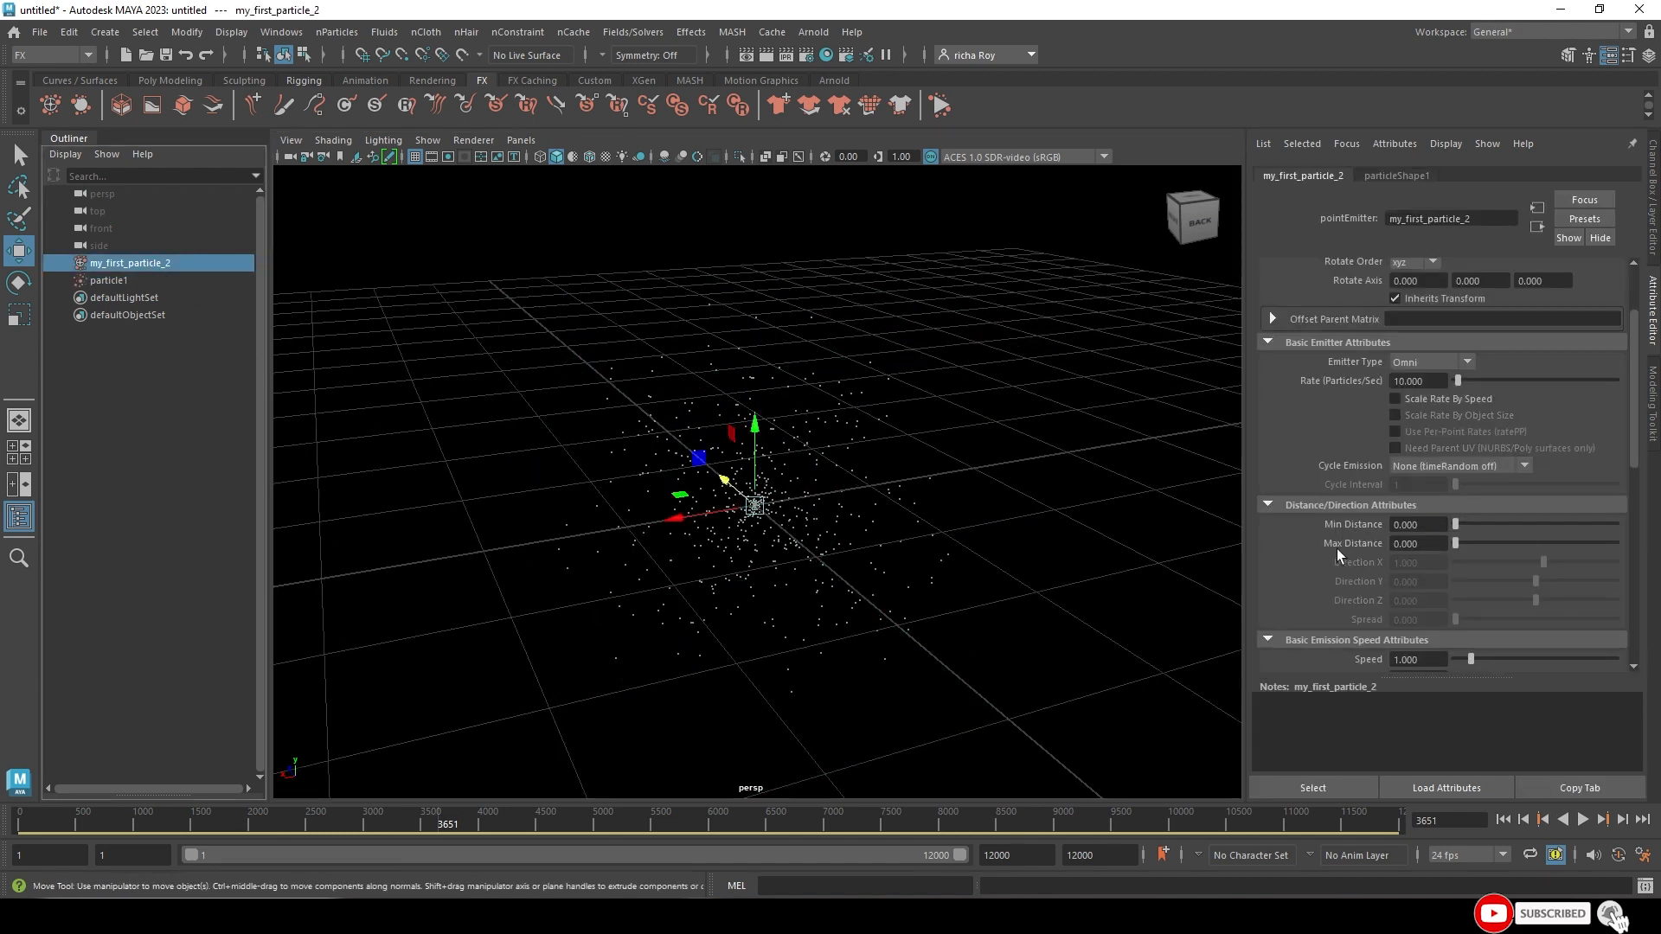
click(1568, 817)
mouse_move(1482, 659)
mouse_down()
mouse_move(1501, 663)
mouse_move(1485, 660)
mouse_up()
click(1580, 820)
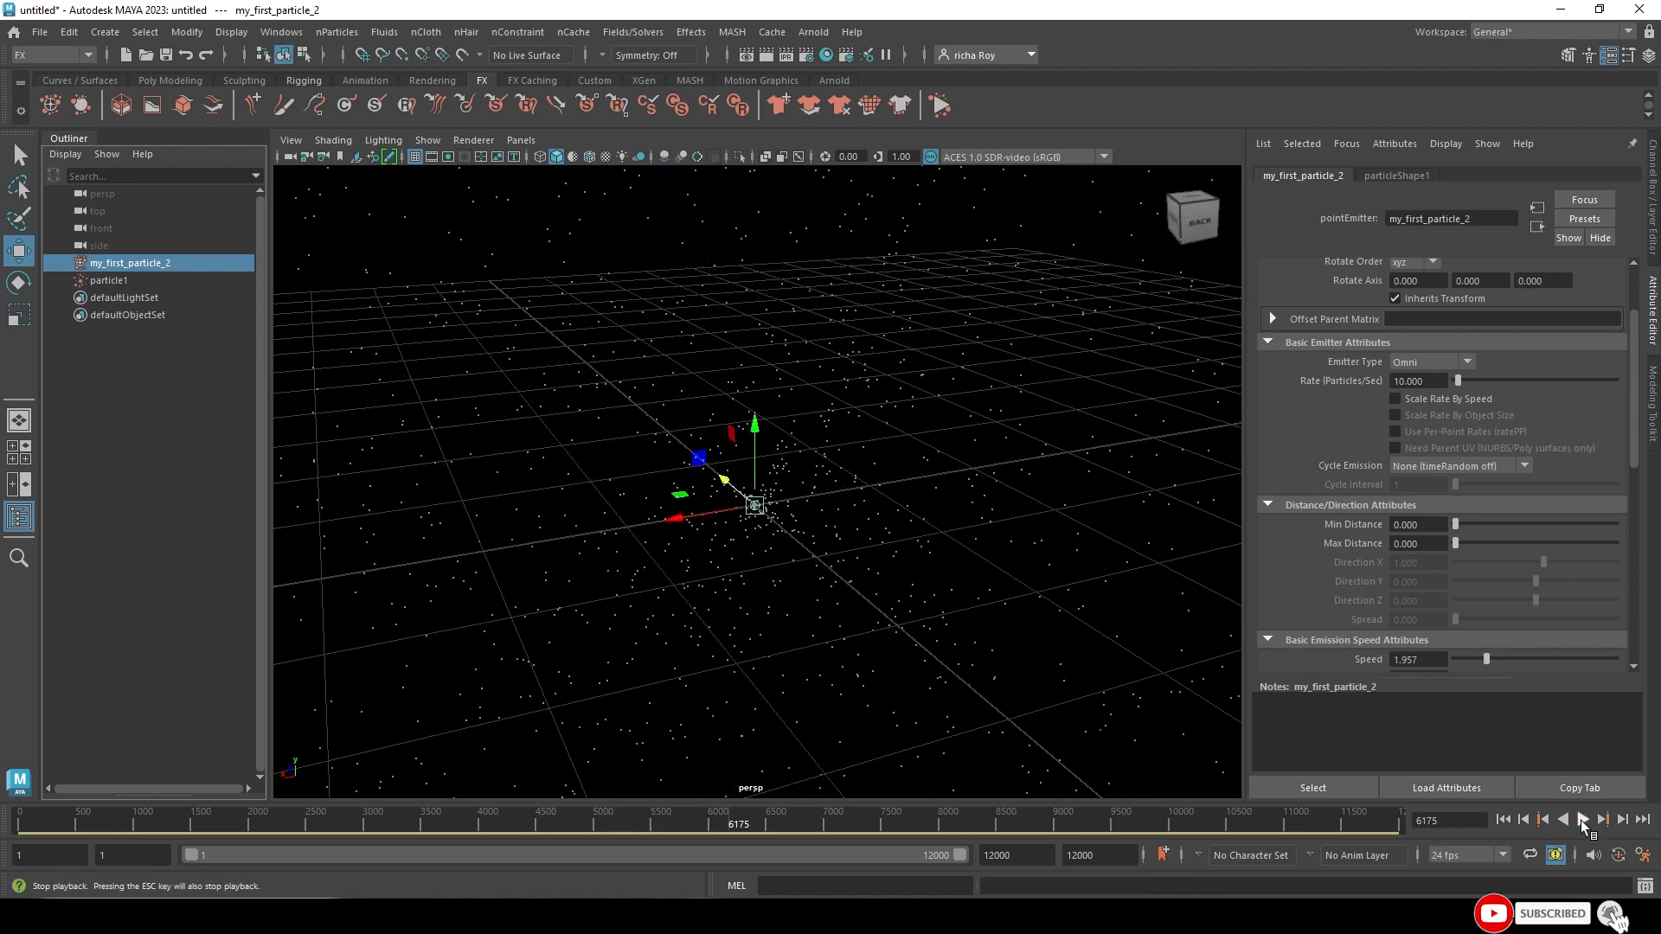
- Set the emission speed of my_first_particle_2 to 10 and resume the simulation
scroll(1408, 657, down, 2)
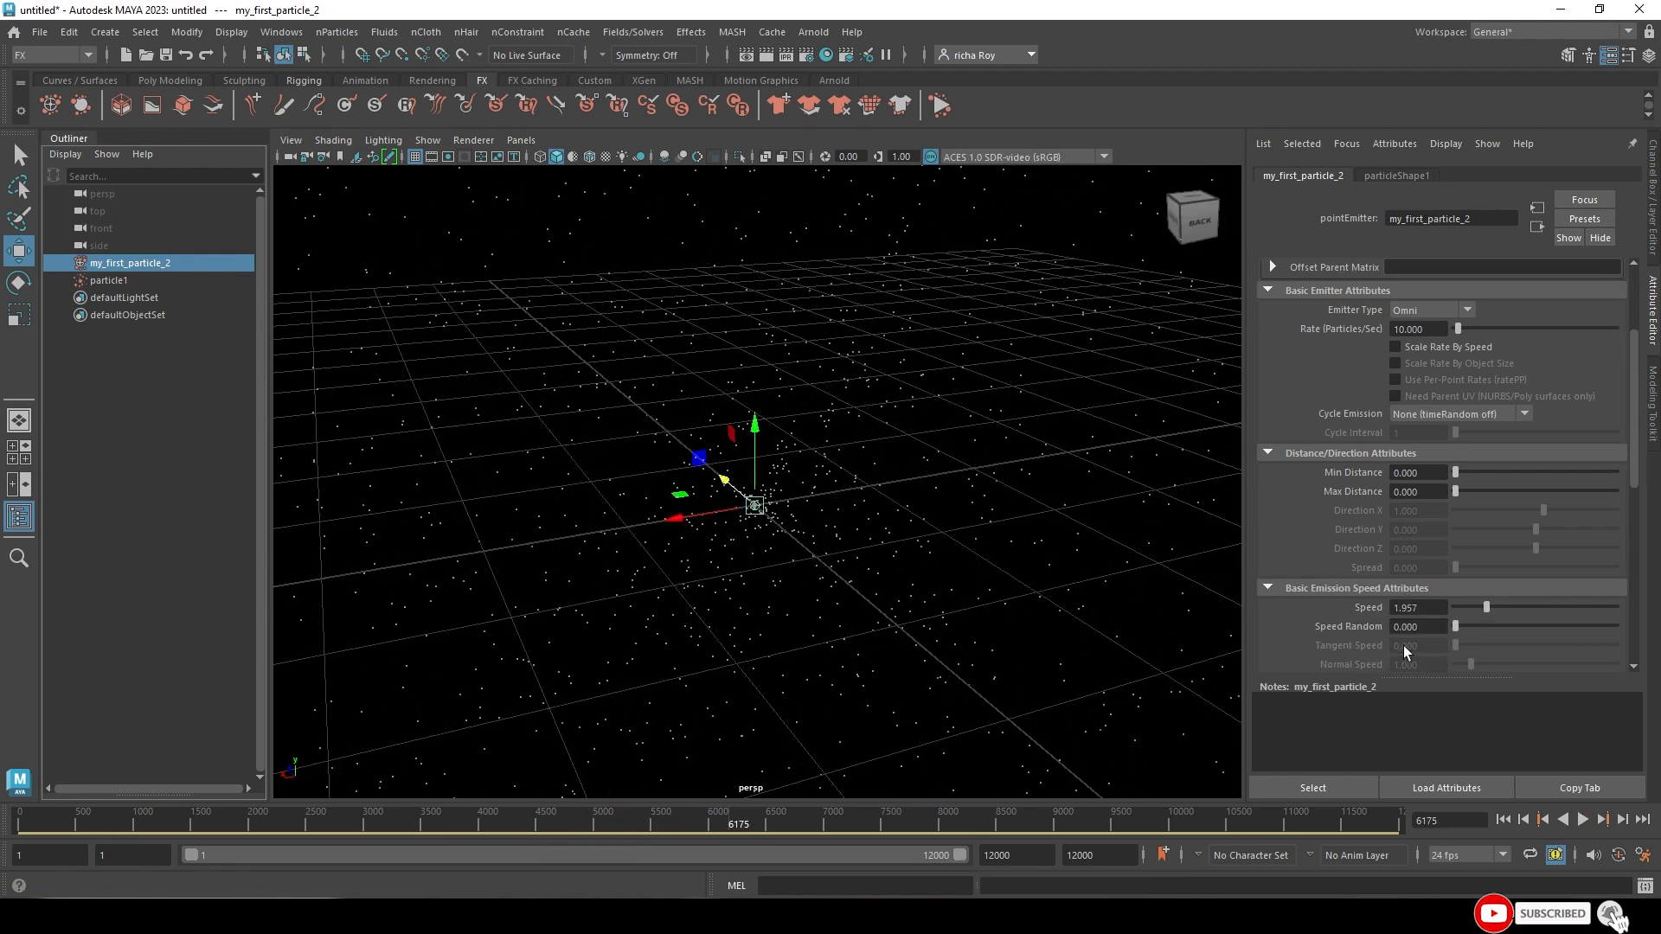
click(1429, 609)
text(10)
key(Return)
click(1581, 822)
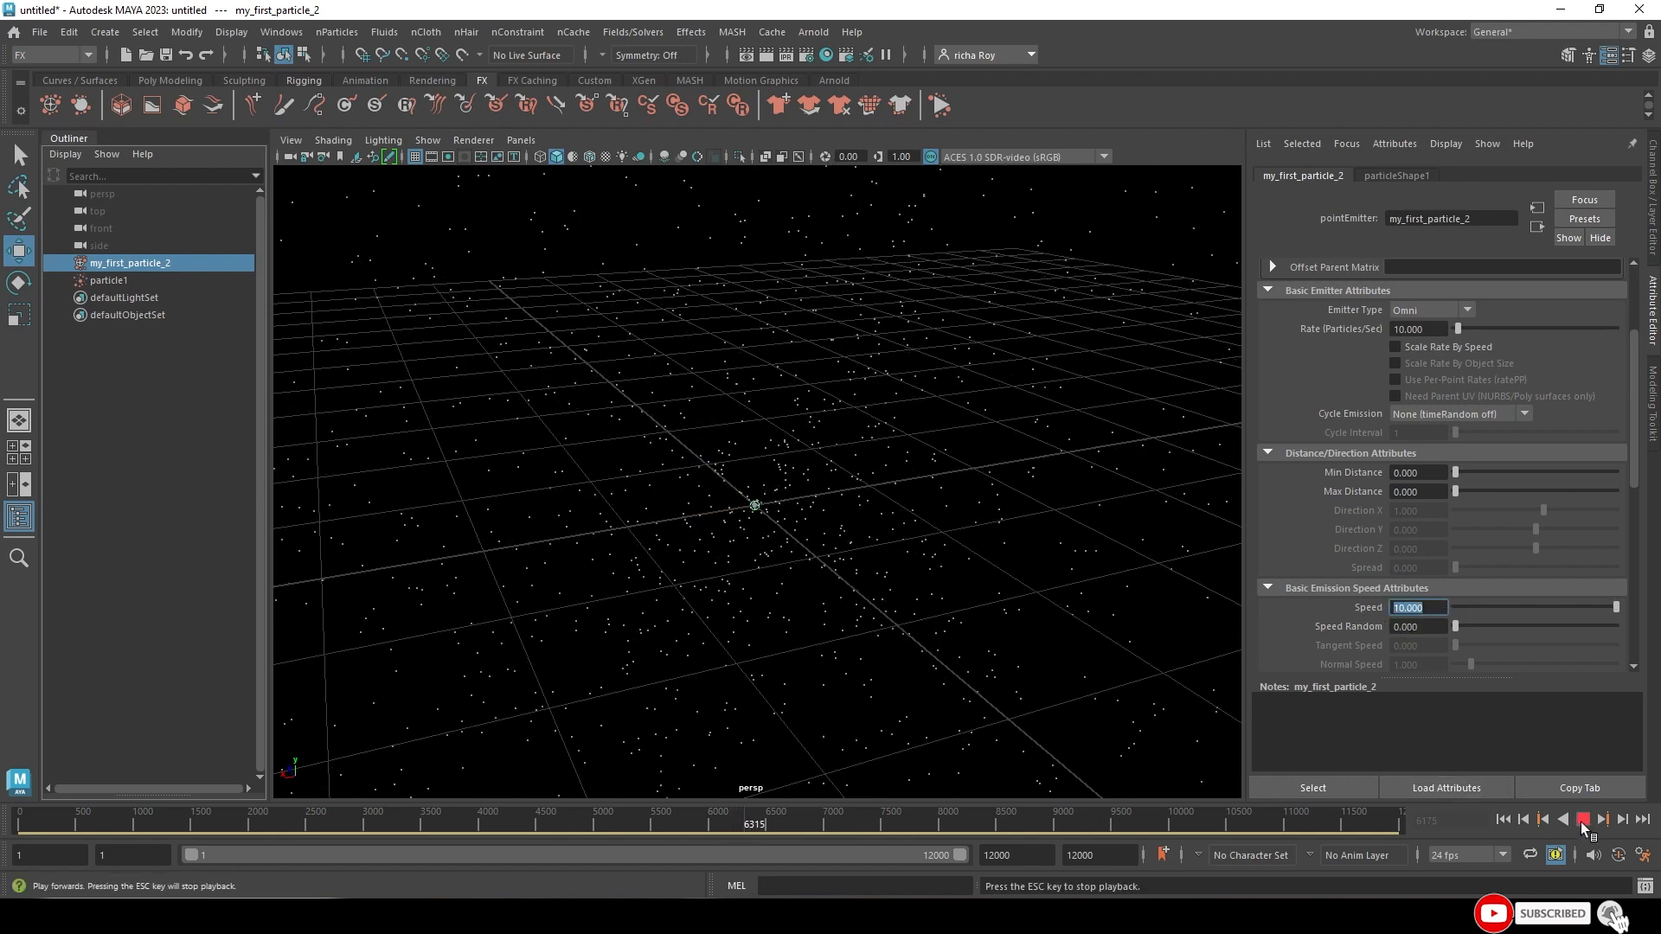
- Set the emitter's Speed Random to 5, play the simulation from the first frame, and rewind it
click(1431, 627)
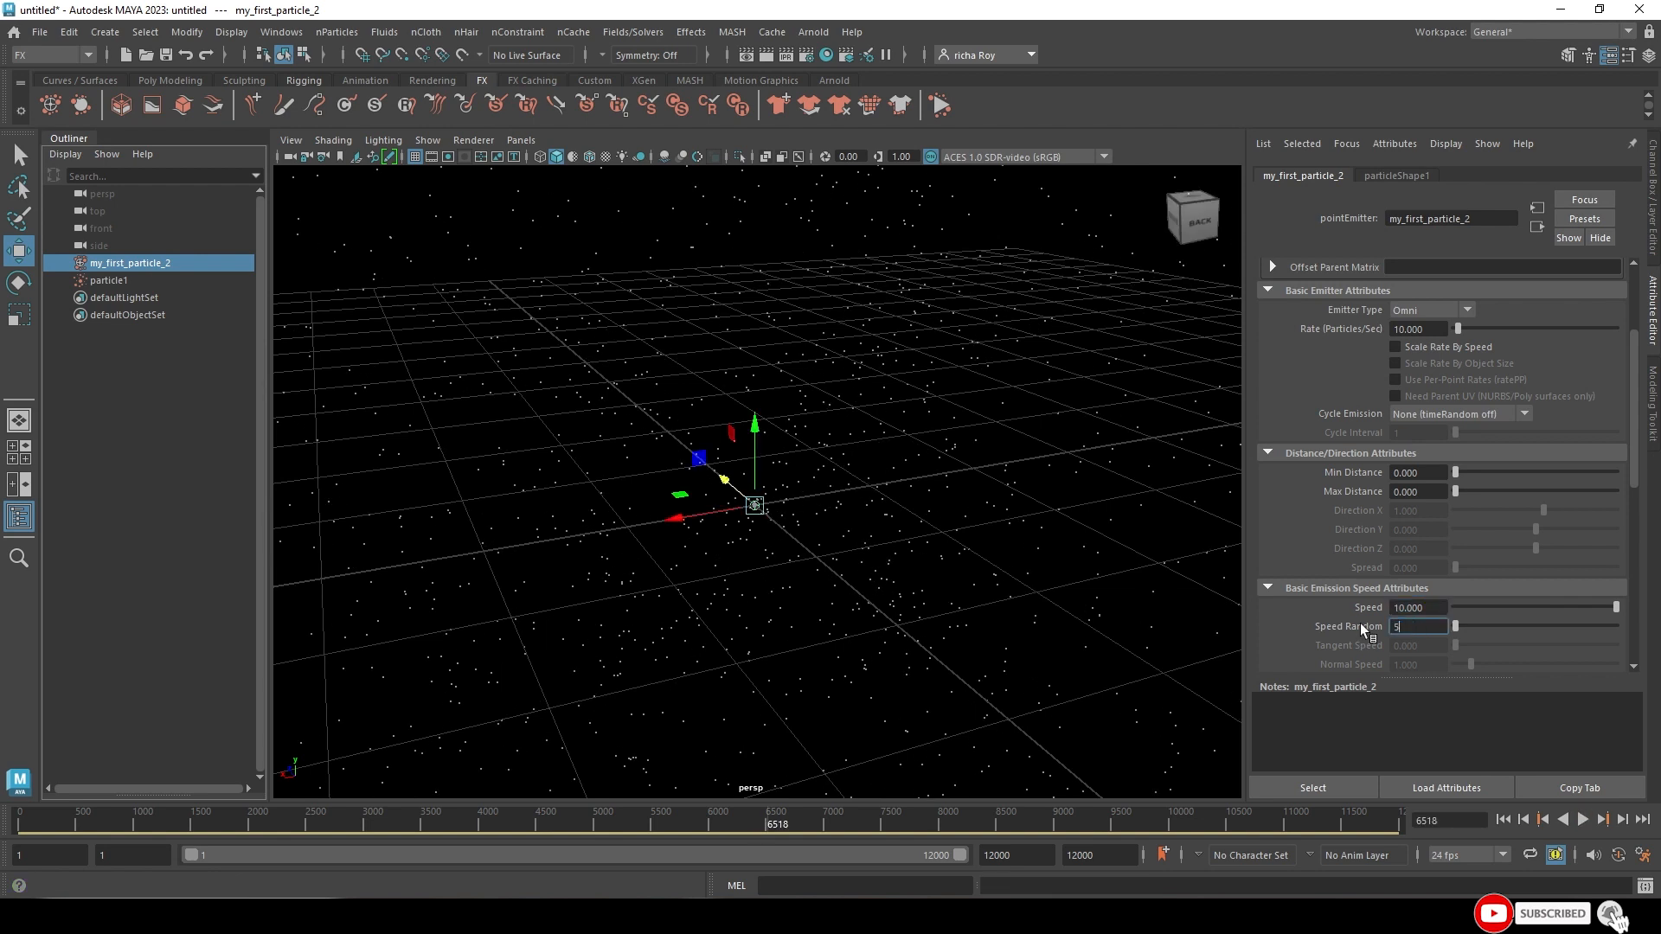
text(5)
key(Return)
click(1503, 819)
click(1582, 819)
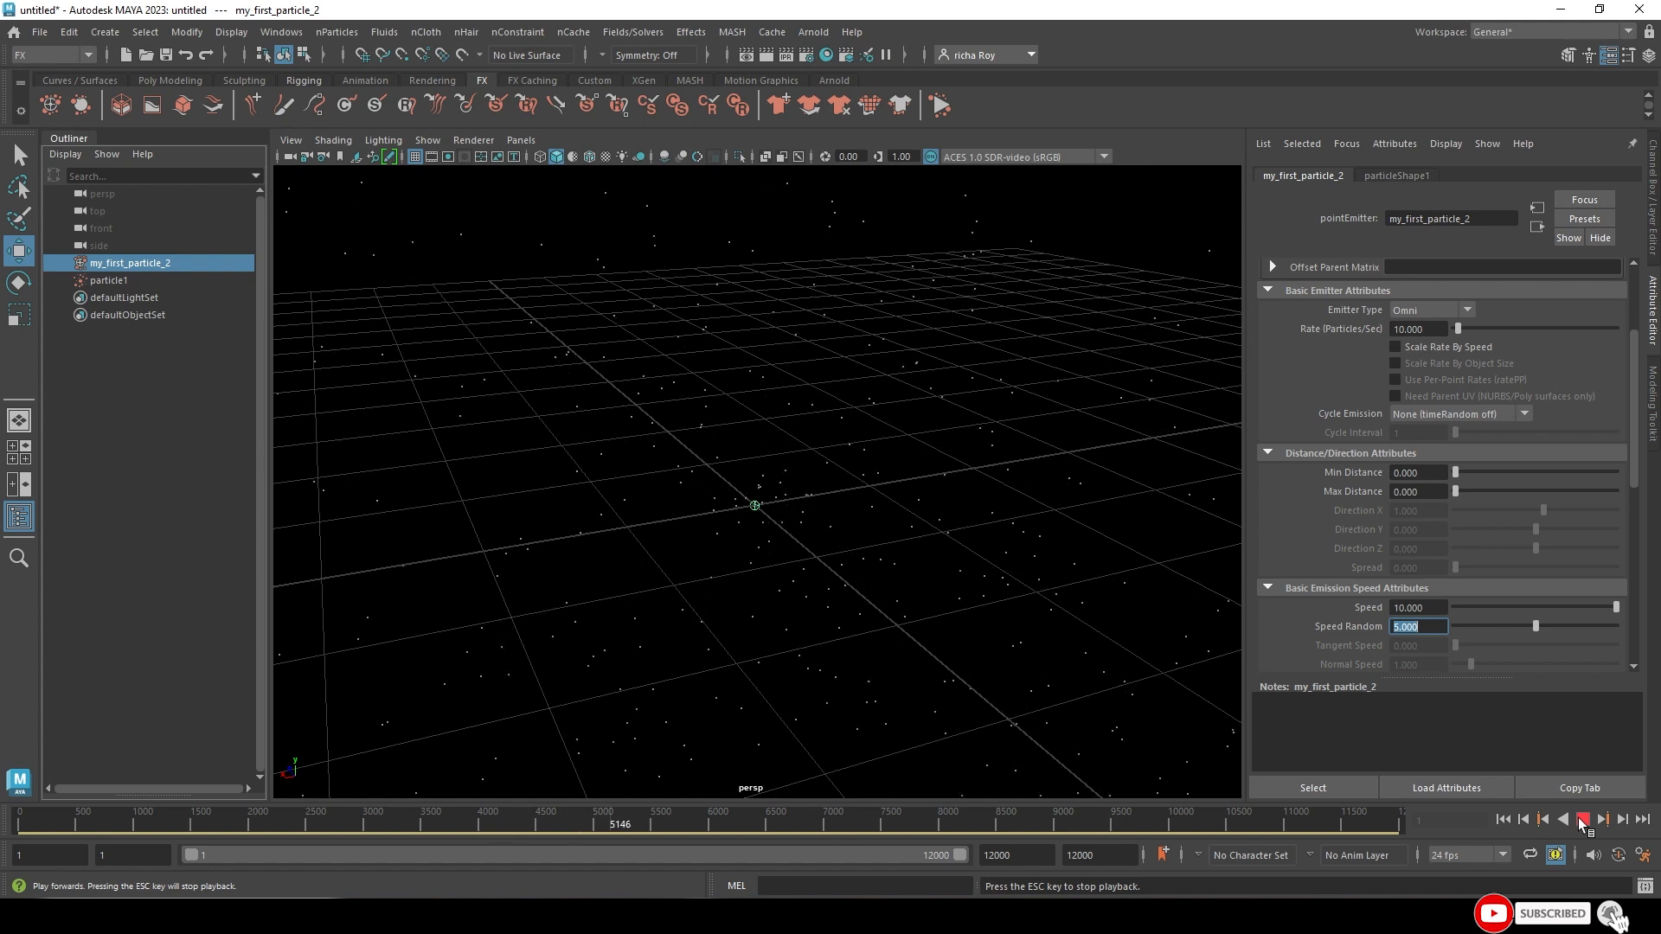
click(1581, 820)
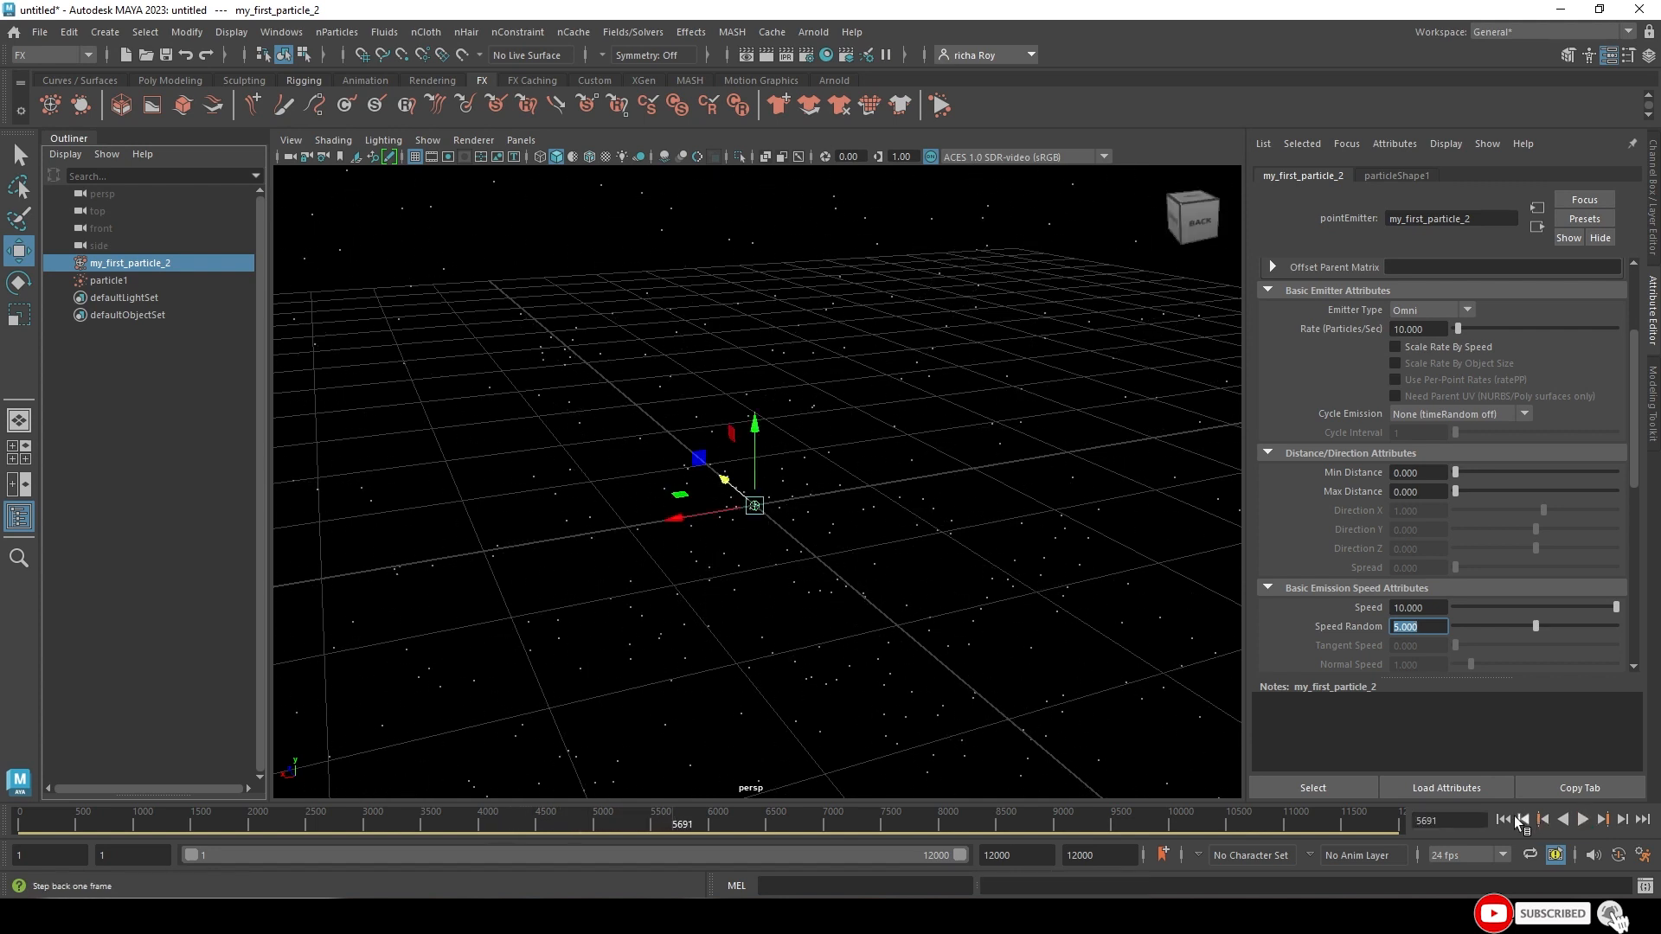
click(1505, 819)
alt+drag(790, 627, 796, 427)
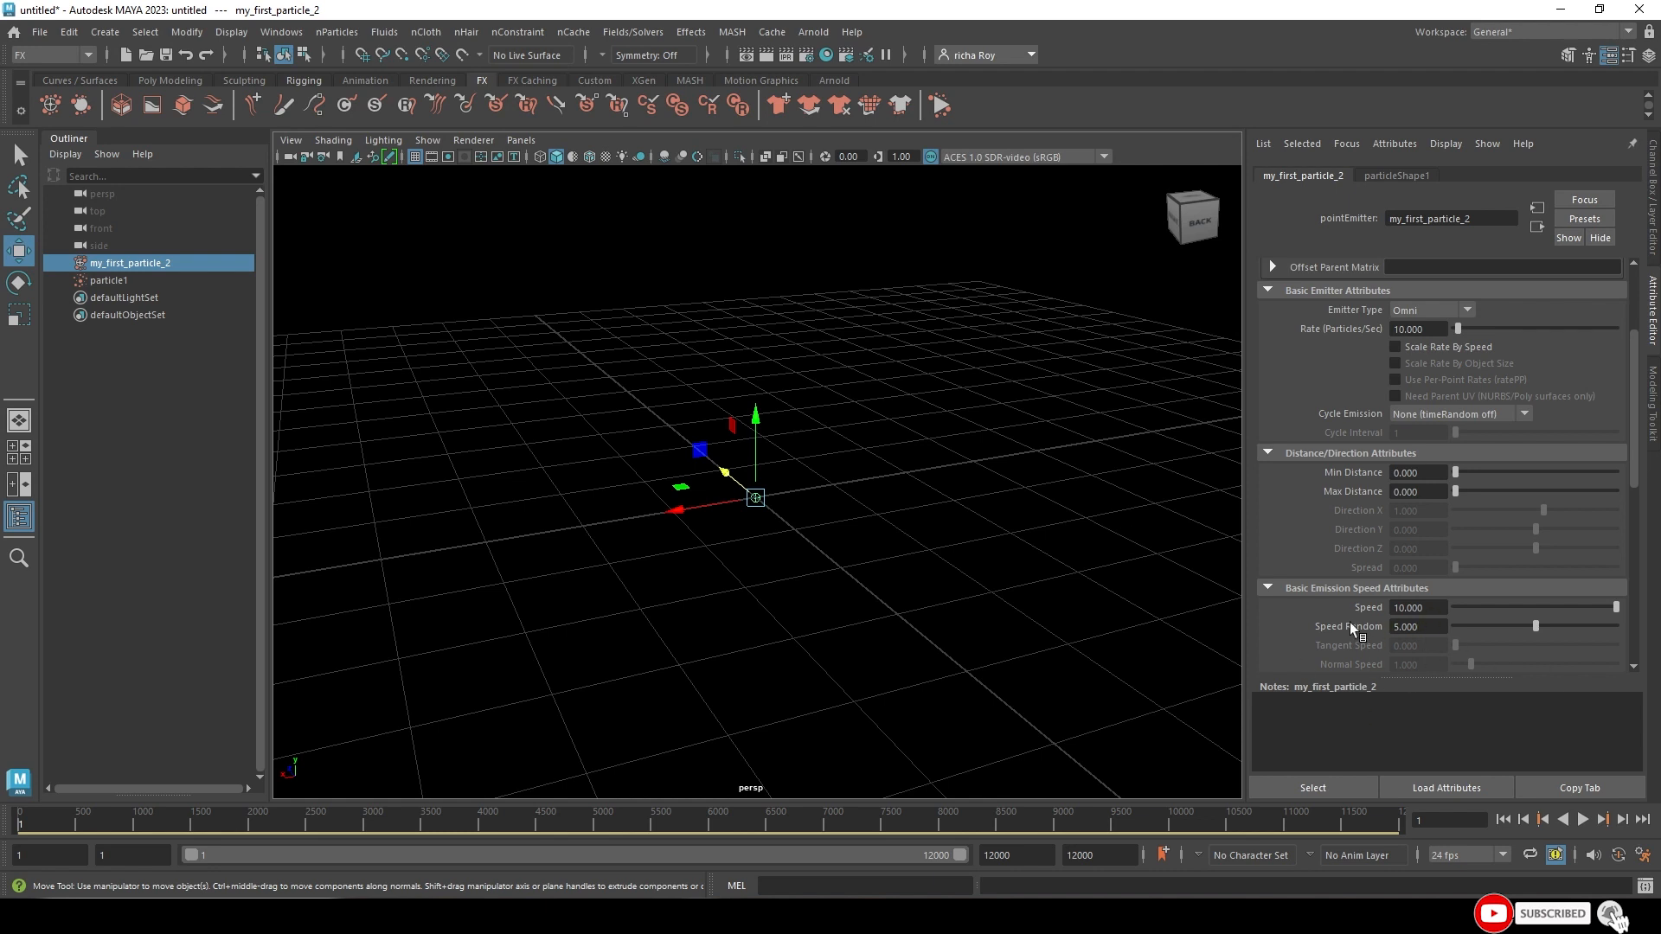
- Reset the emitter's Speed Random to 0 and play the simulation from the first frame
click(1409, 628)
text(0)
key(Return)
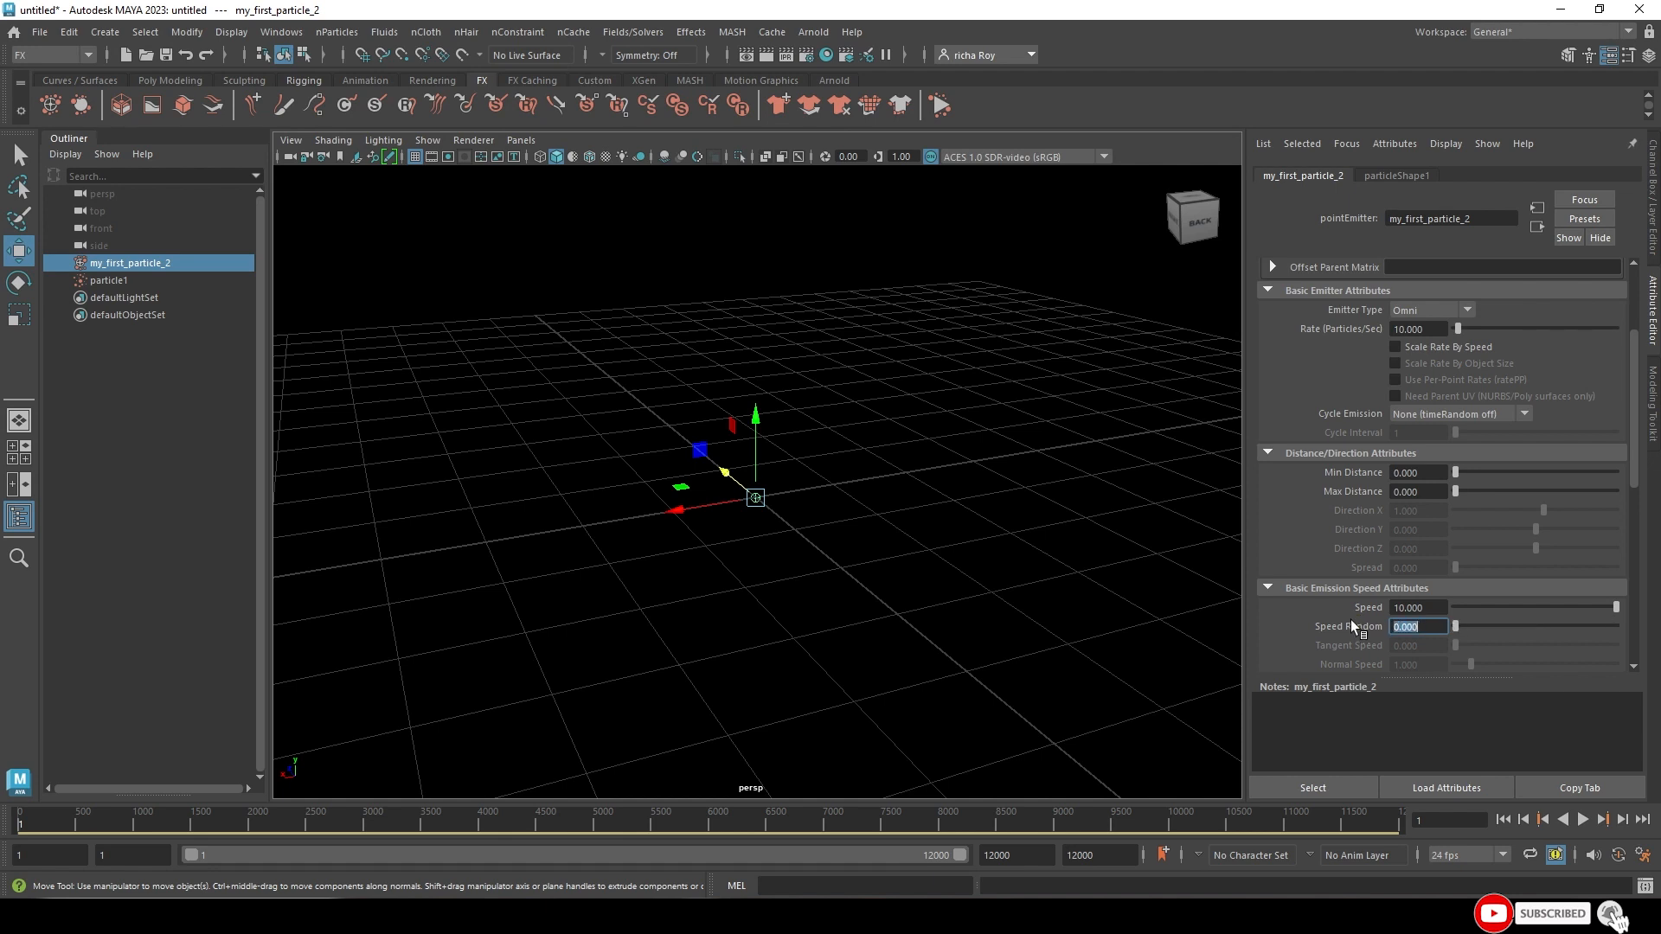
click(1582, 819)
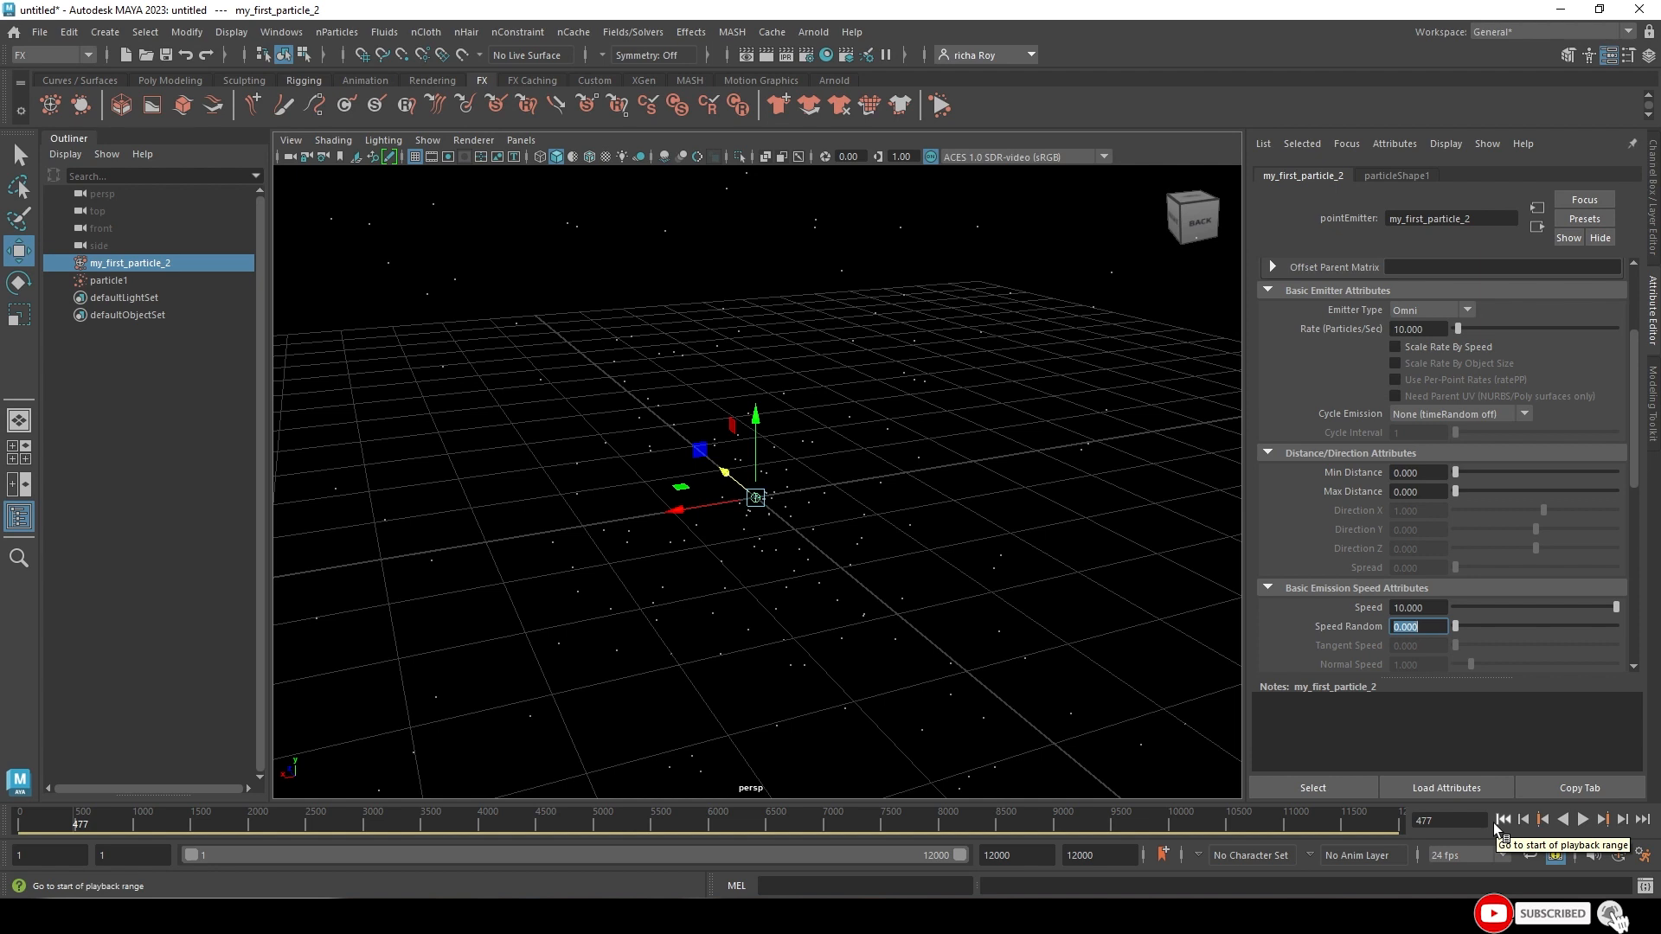
- Resume playback with particle1 selected, examine the spread of the particle cloud from farther away, and return to the first frame
scroll(920, 631, down, 6)
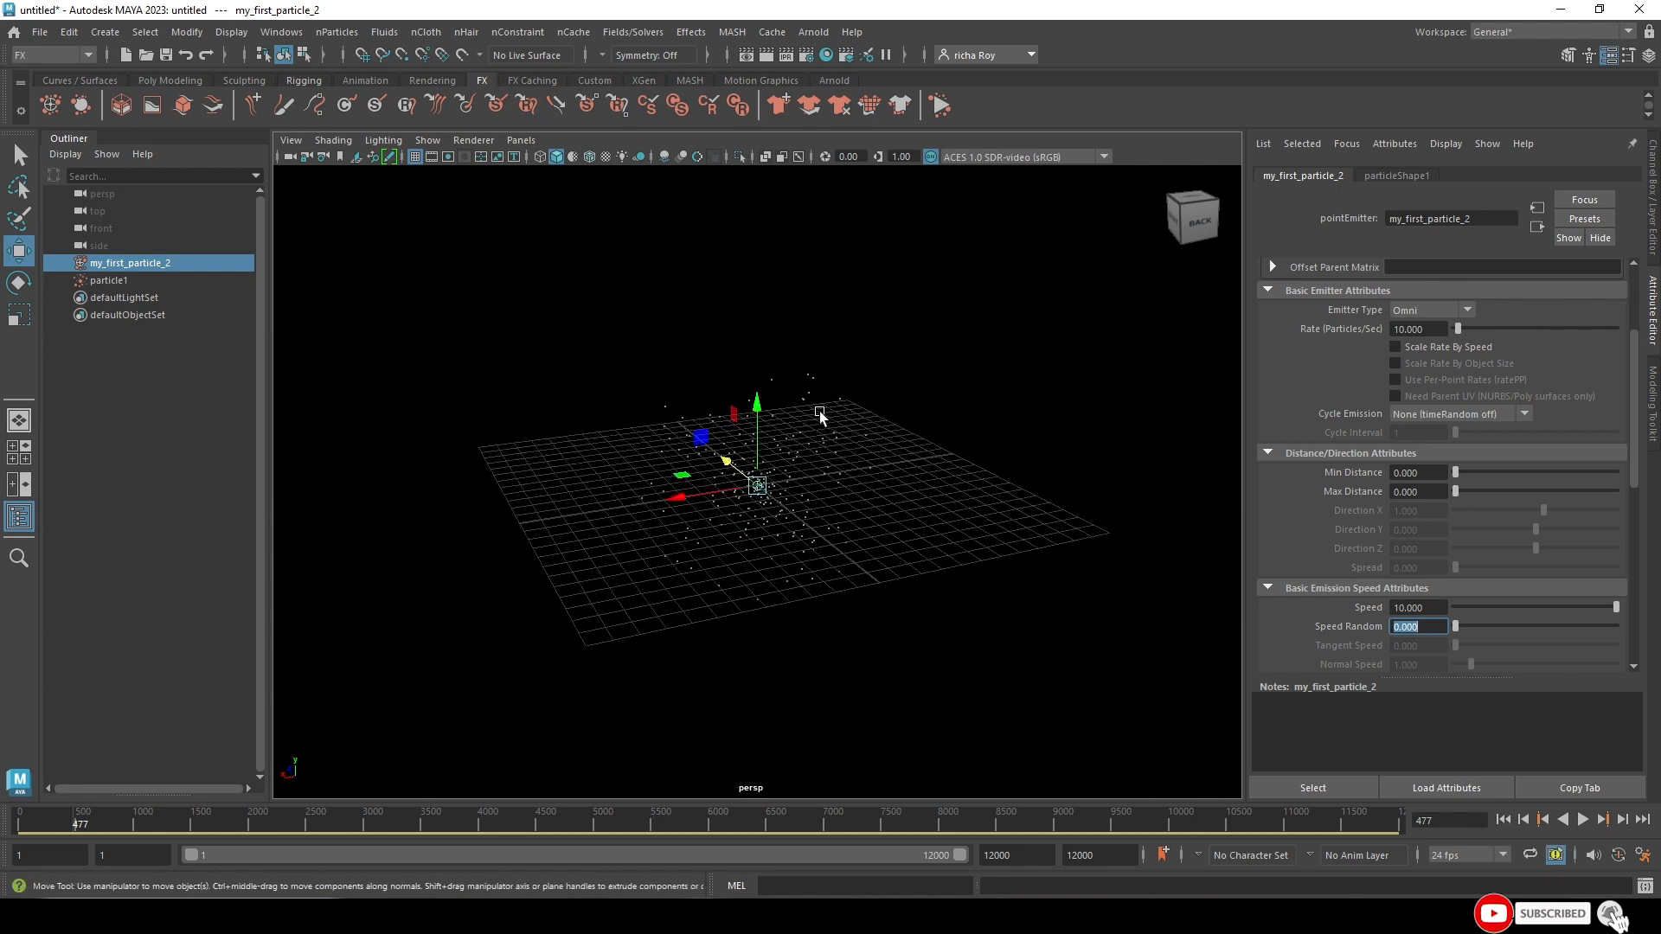
click(776, 404)
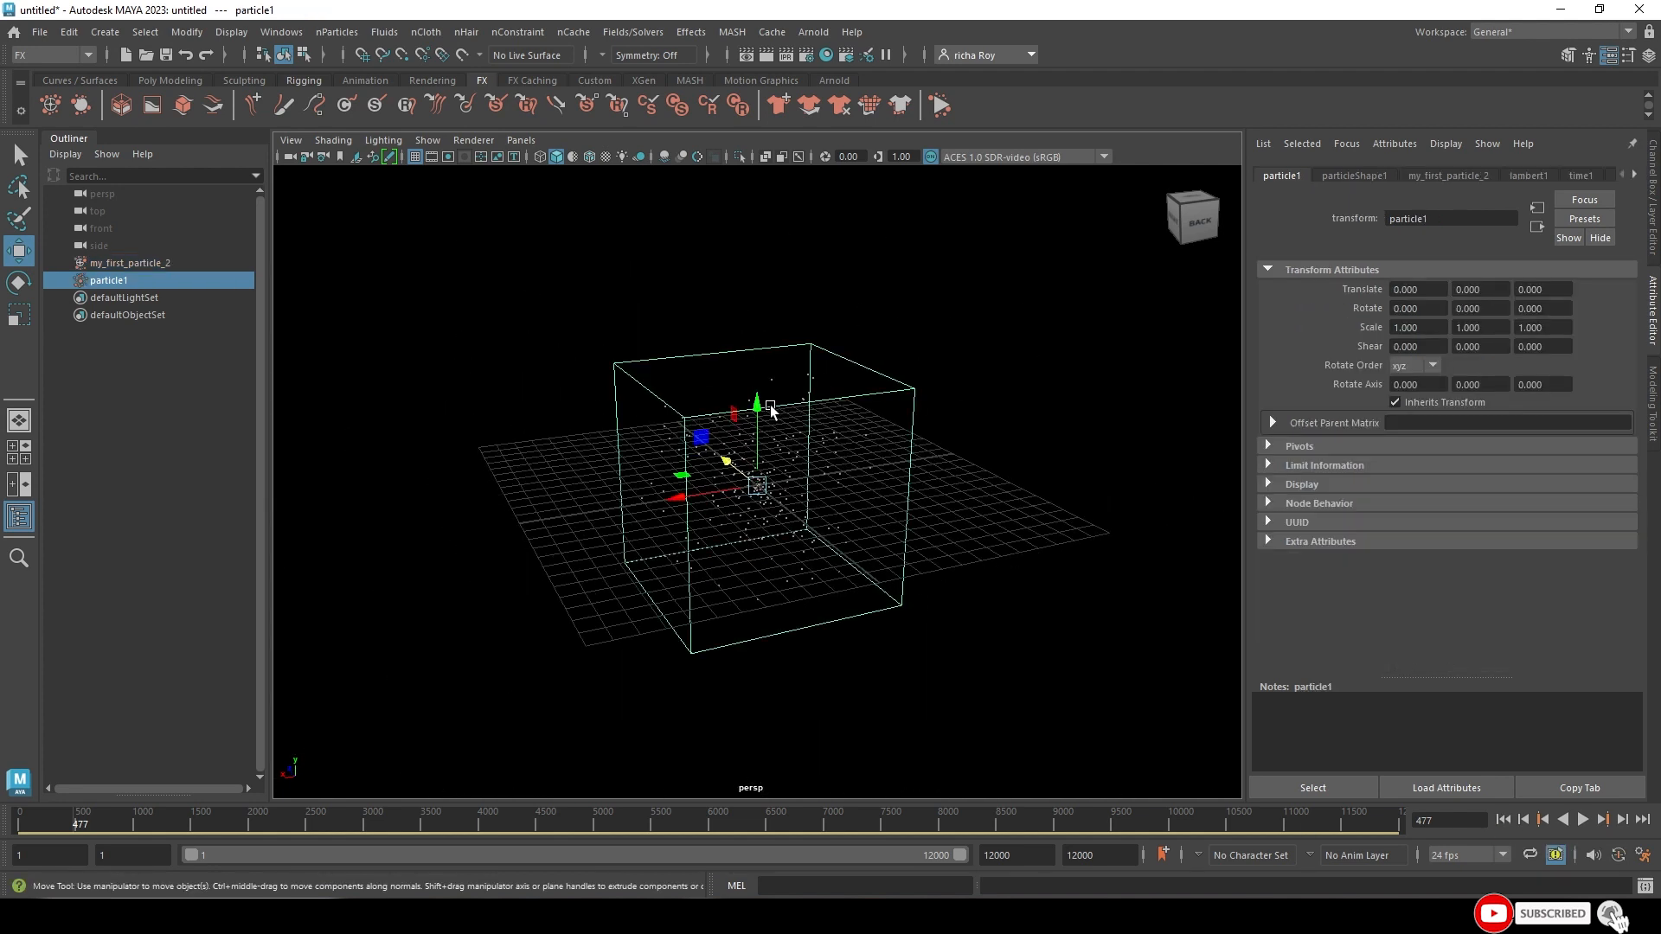
click(1582, 819)
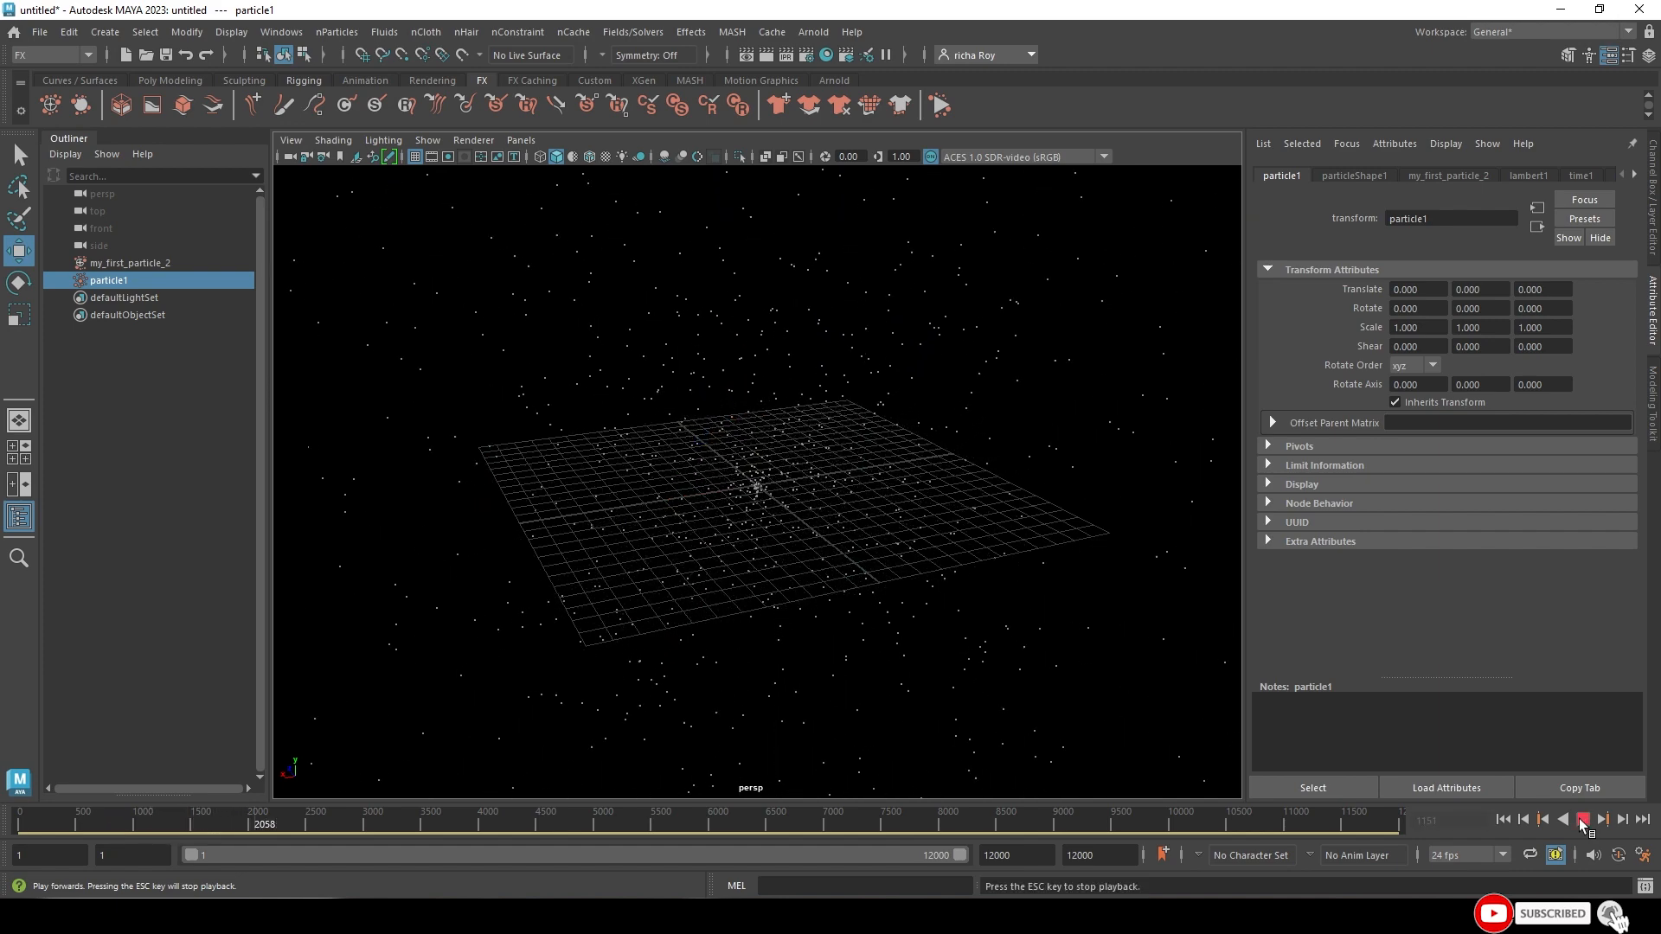
scroll(725, 439, down, 5)
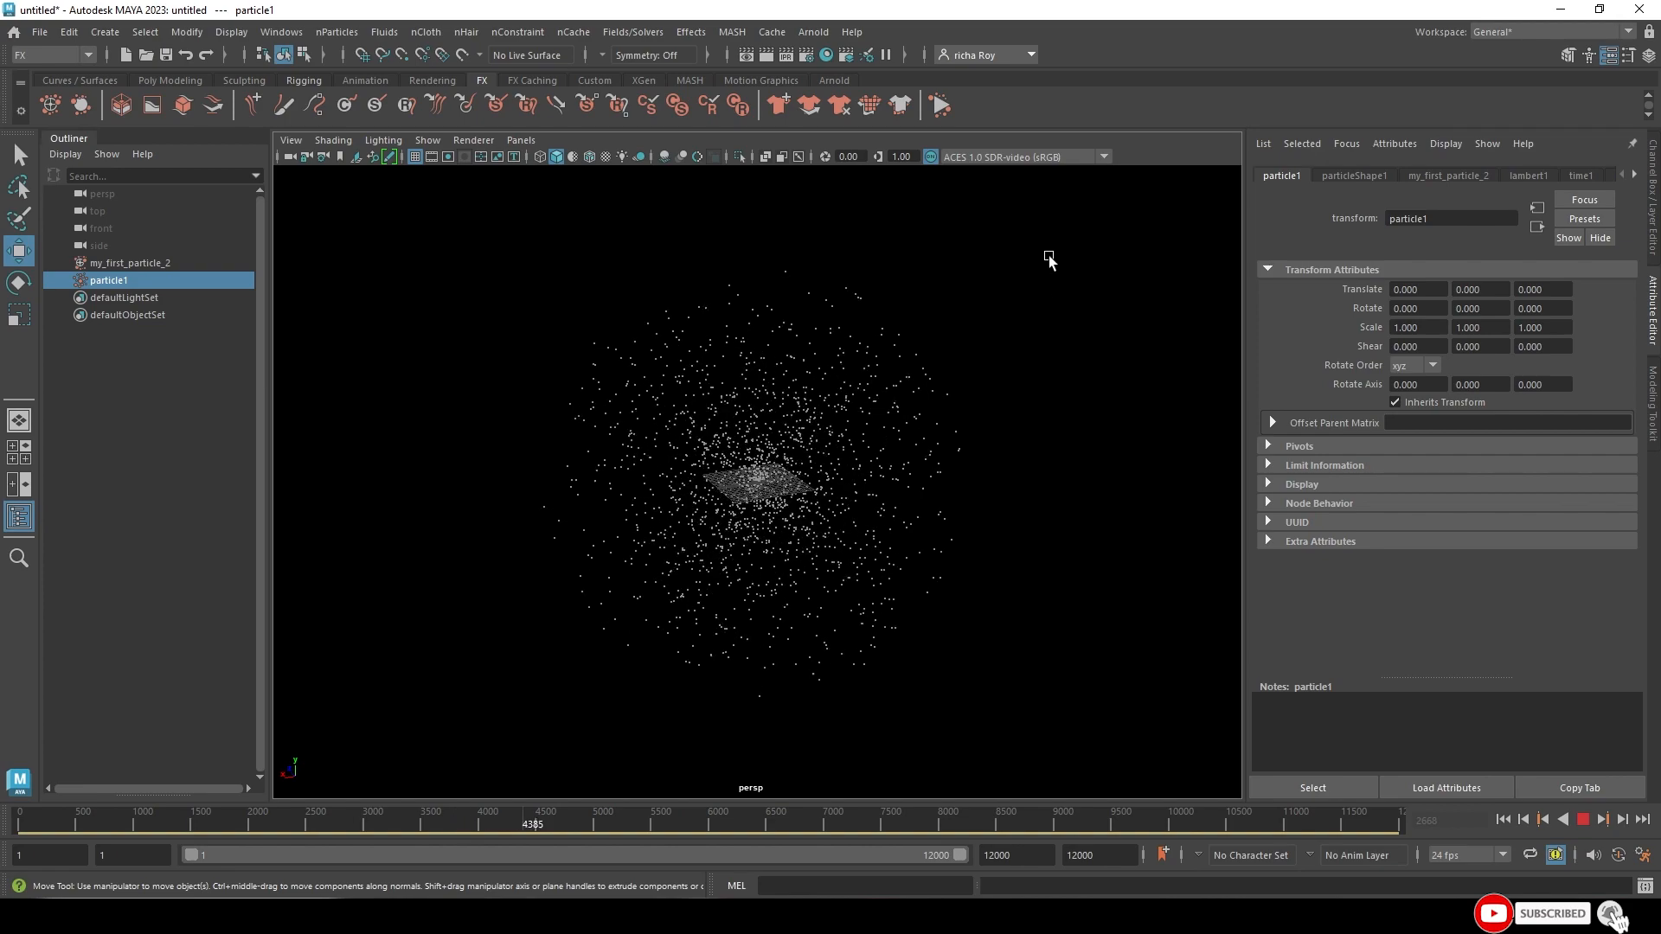
scroll(791, 506, up, 2)
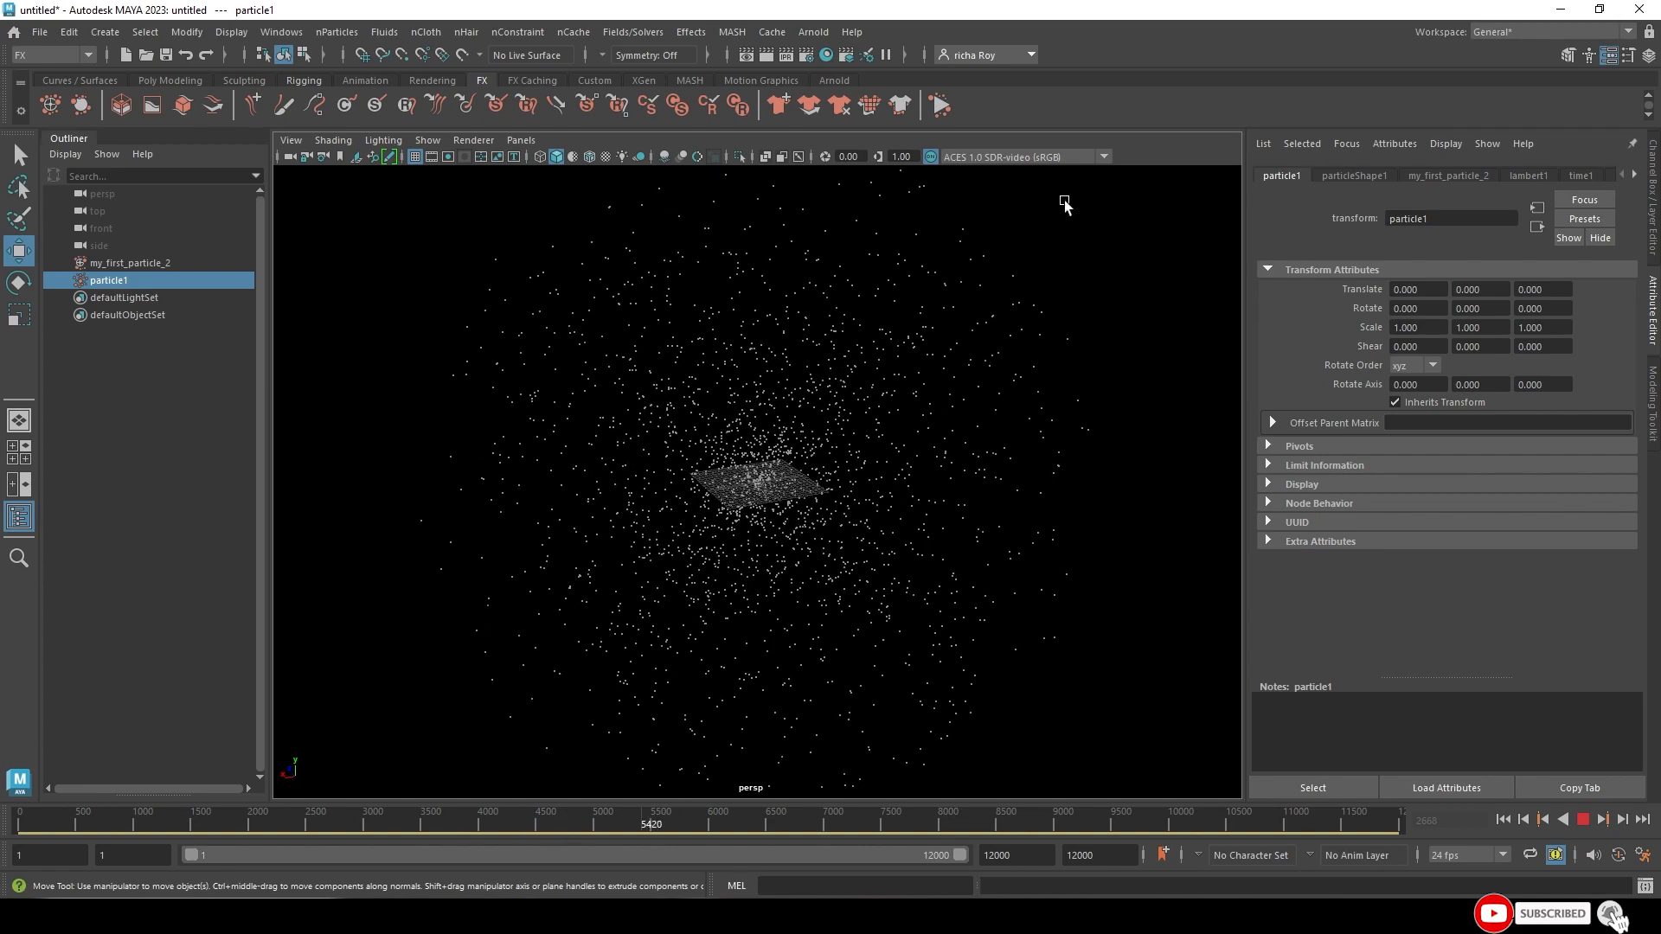
click(1582, 820)
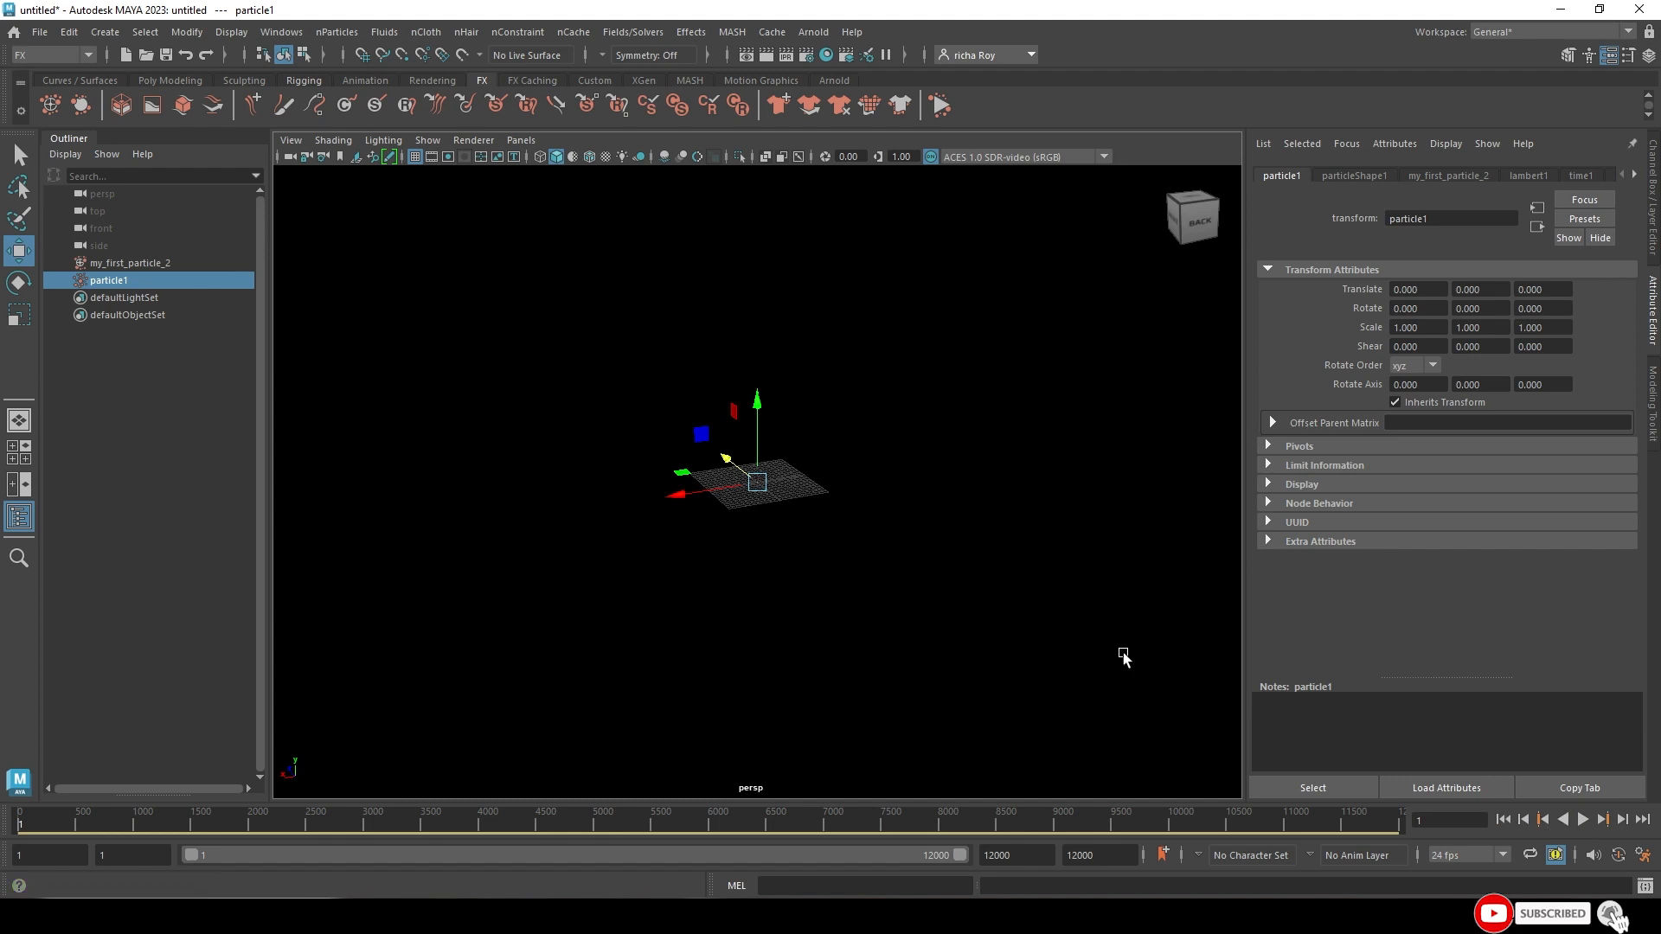
scroll(783, 486, up, 10)
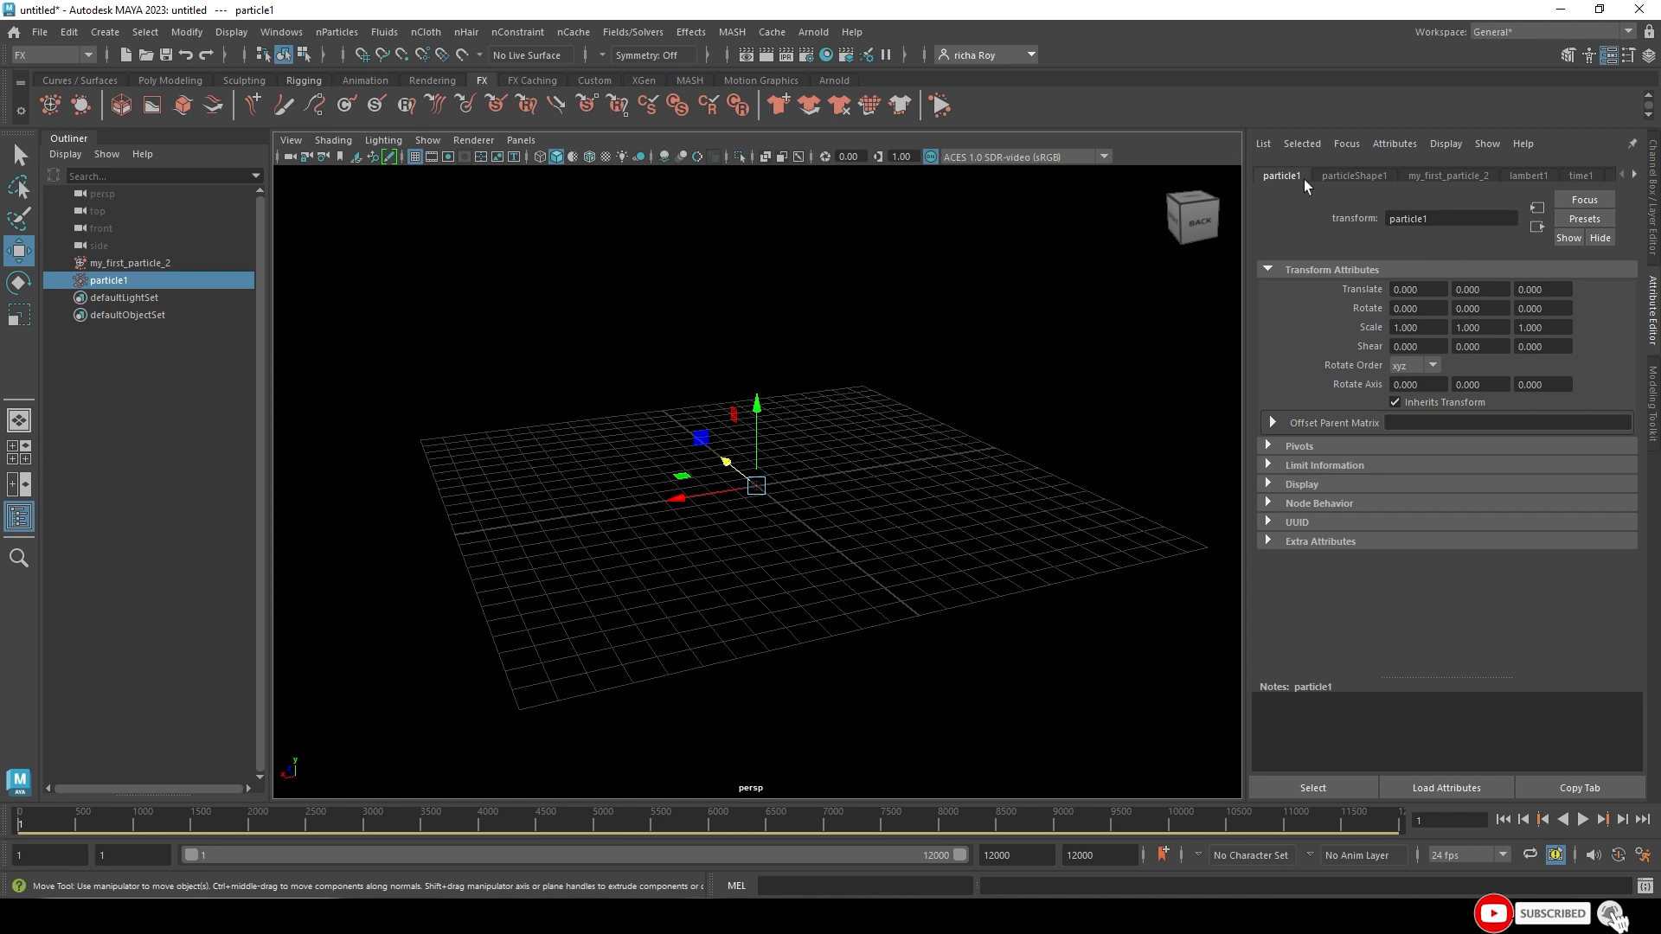
- Review the attributes of my_first_particle_2 and change its emitter type to Directional
click(128, 263)
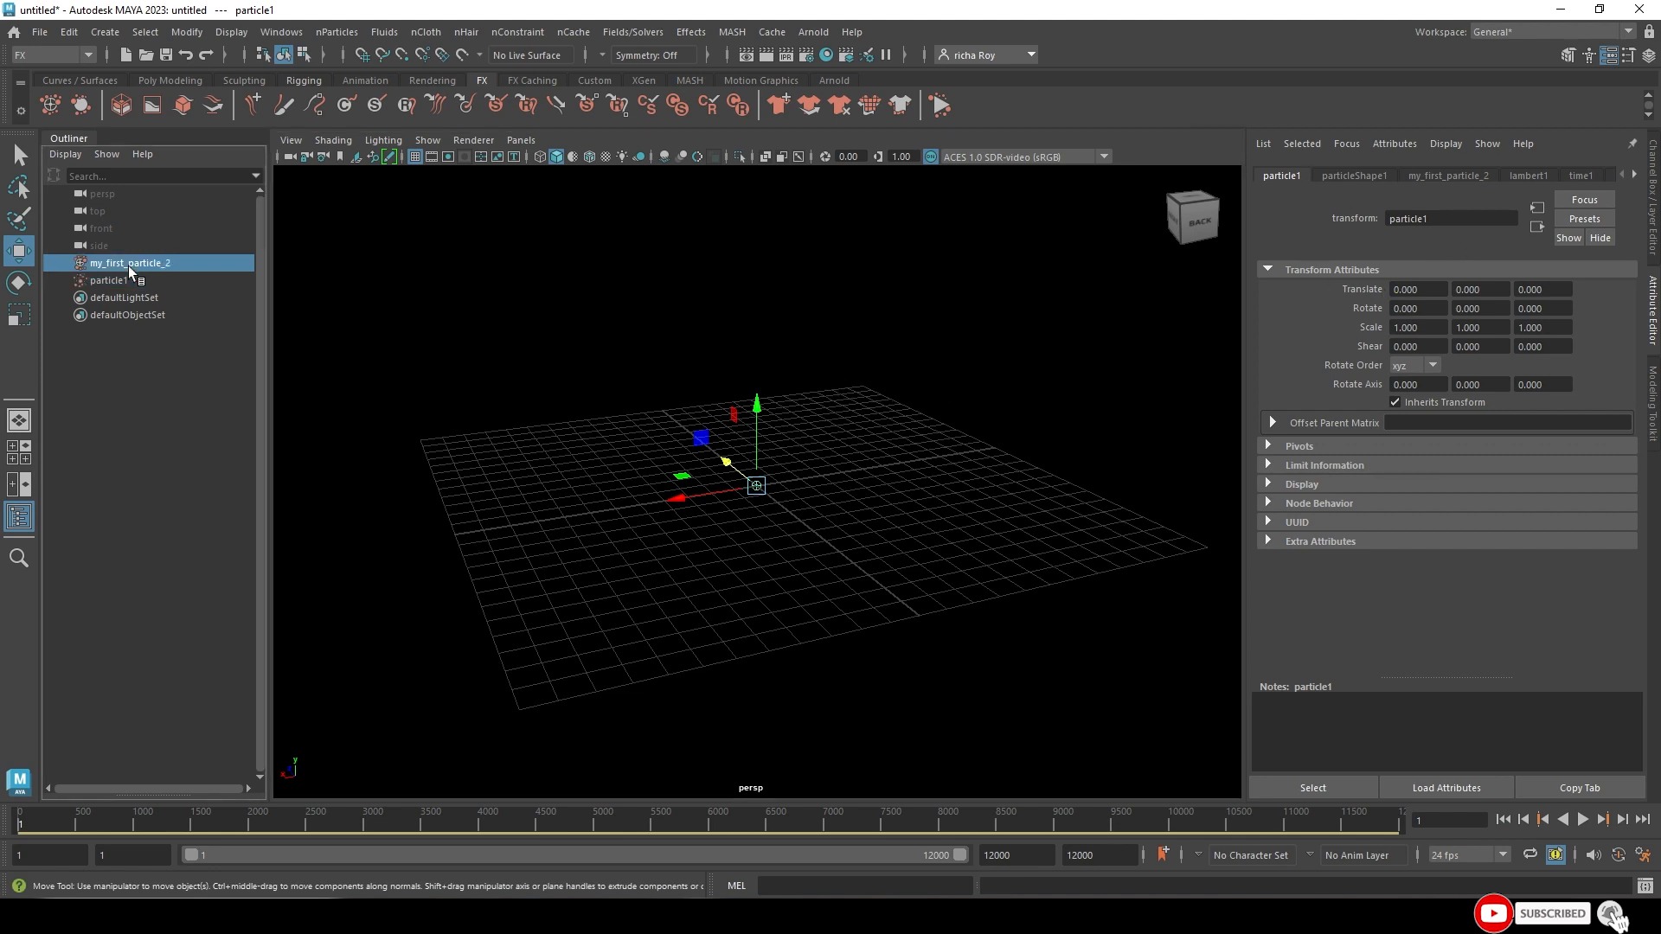
scroll(1416, 538, down, 5)
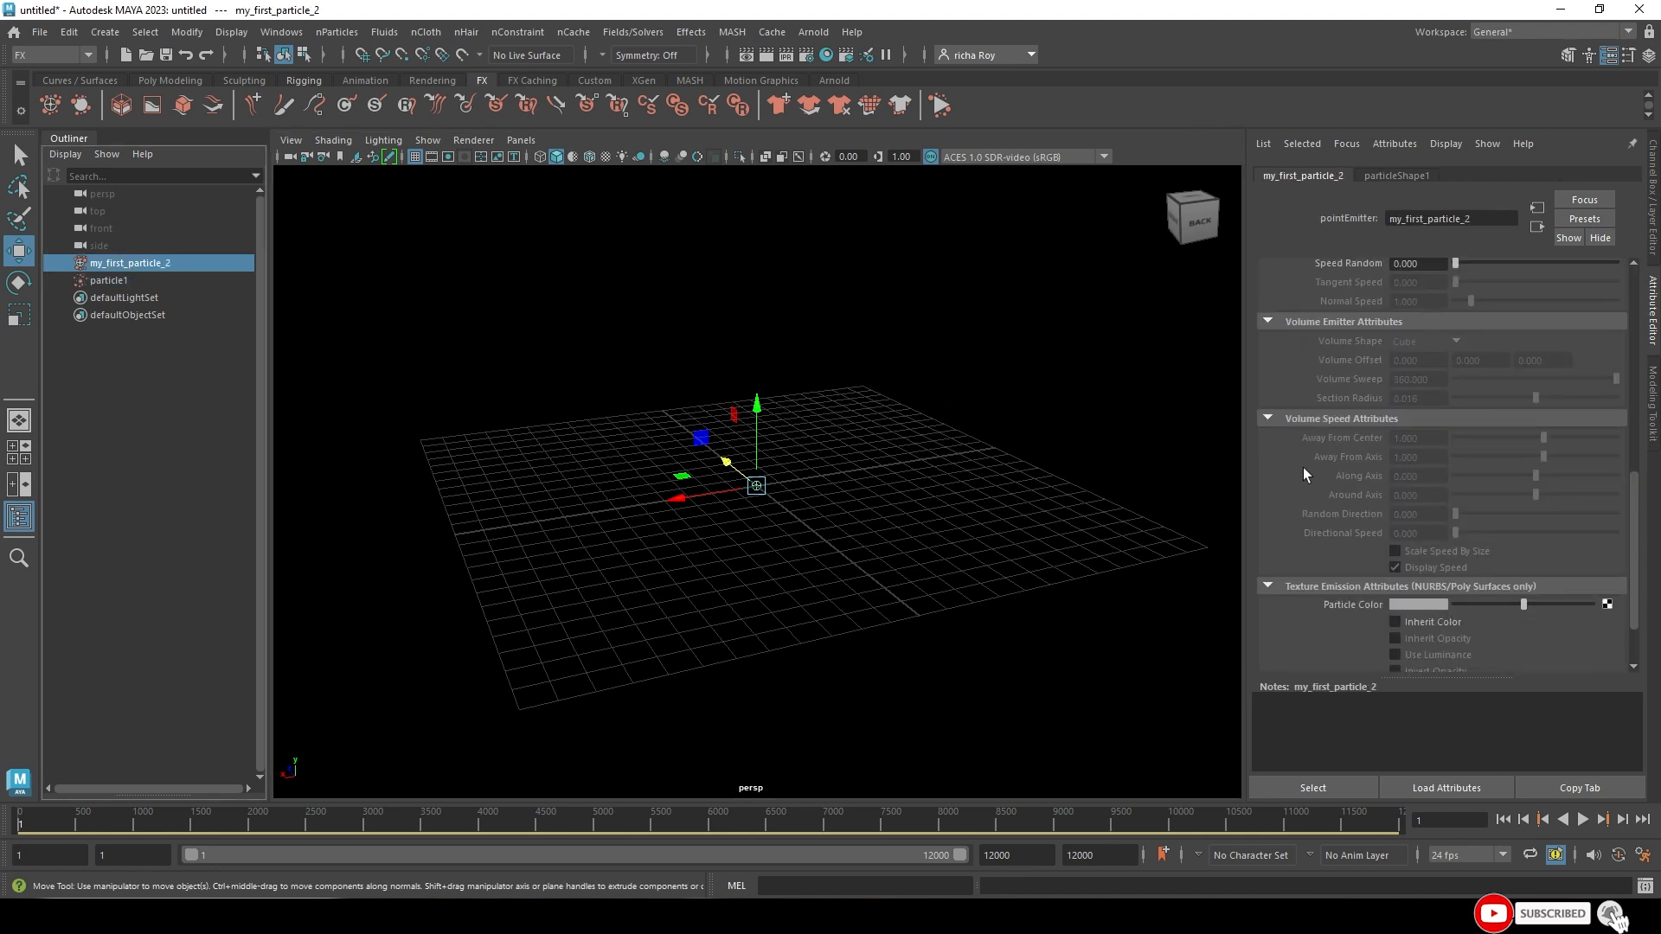
scroll(1350, 445, up, 4)
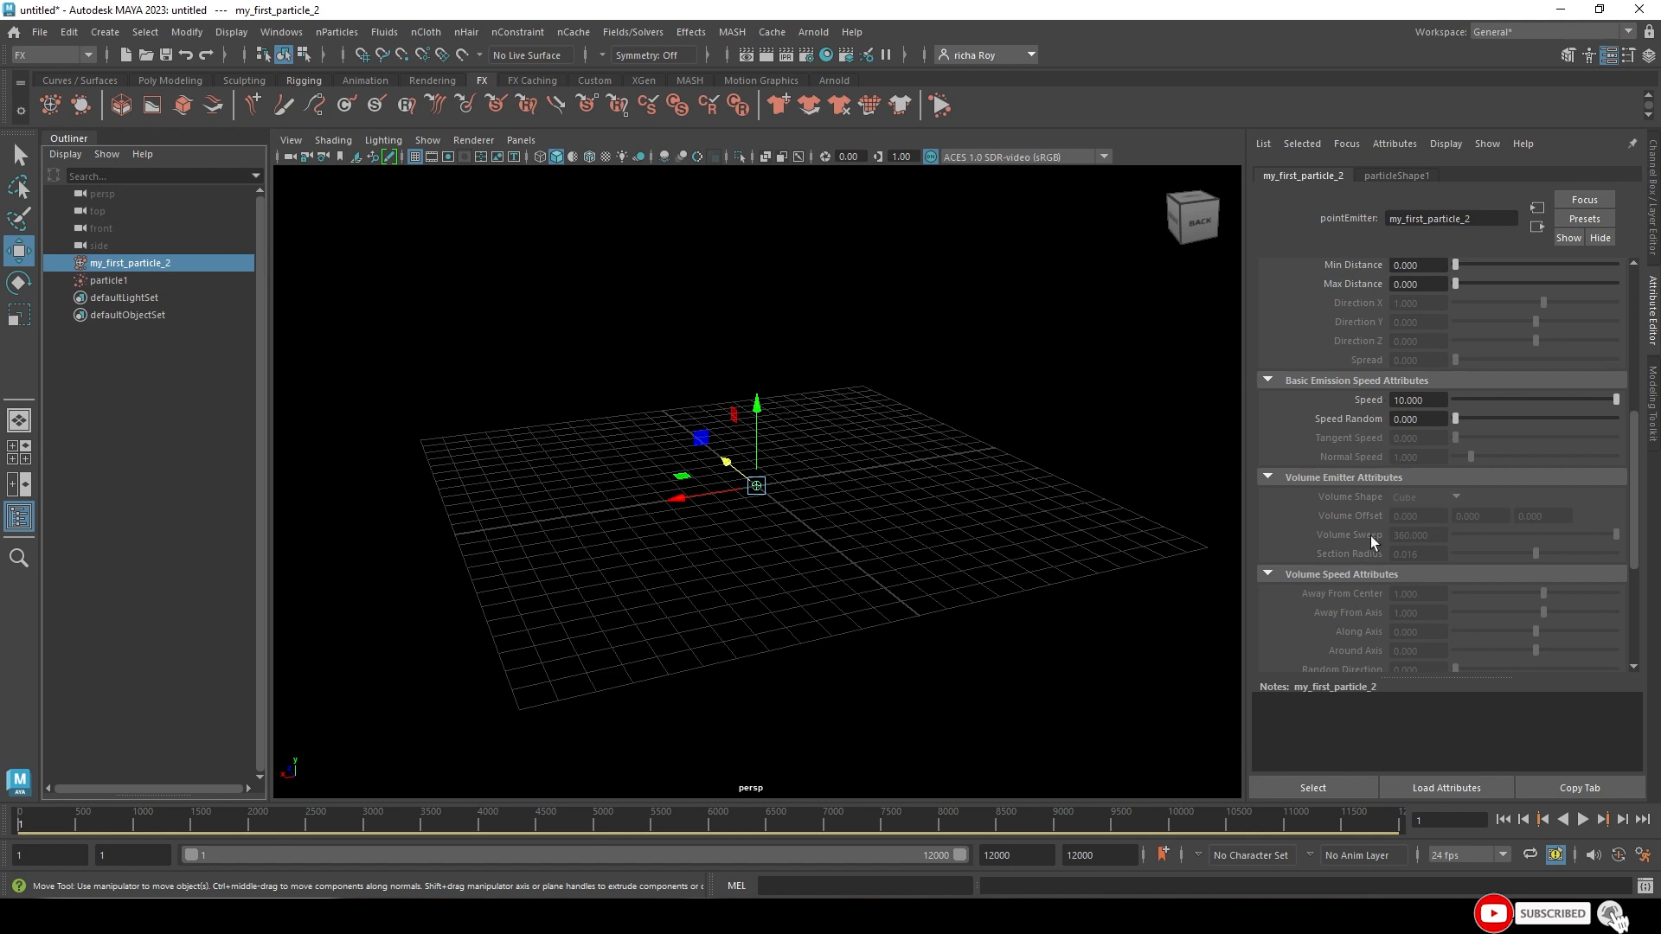
scroll(1370, 536, up, 2)
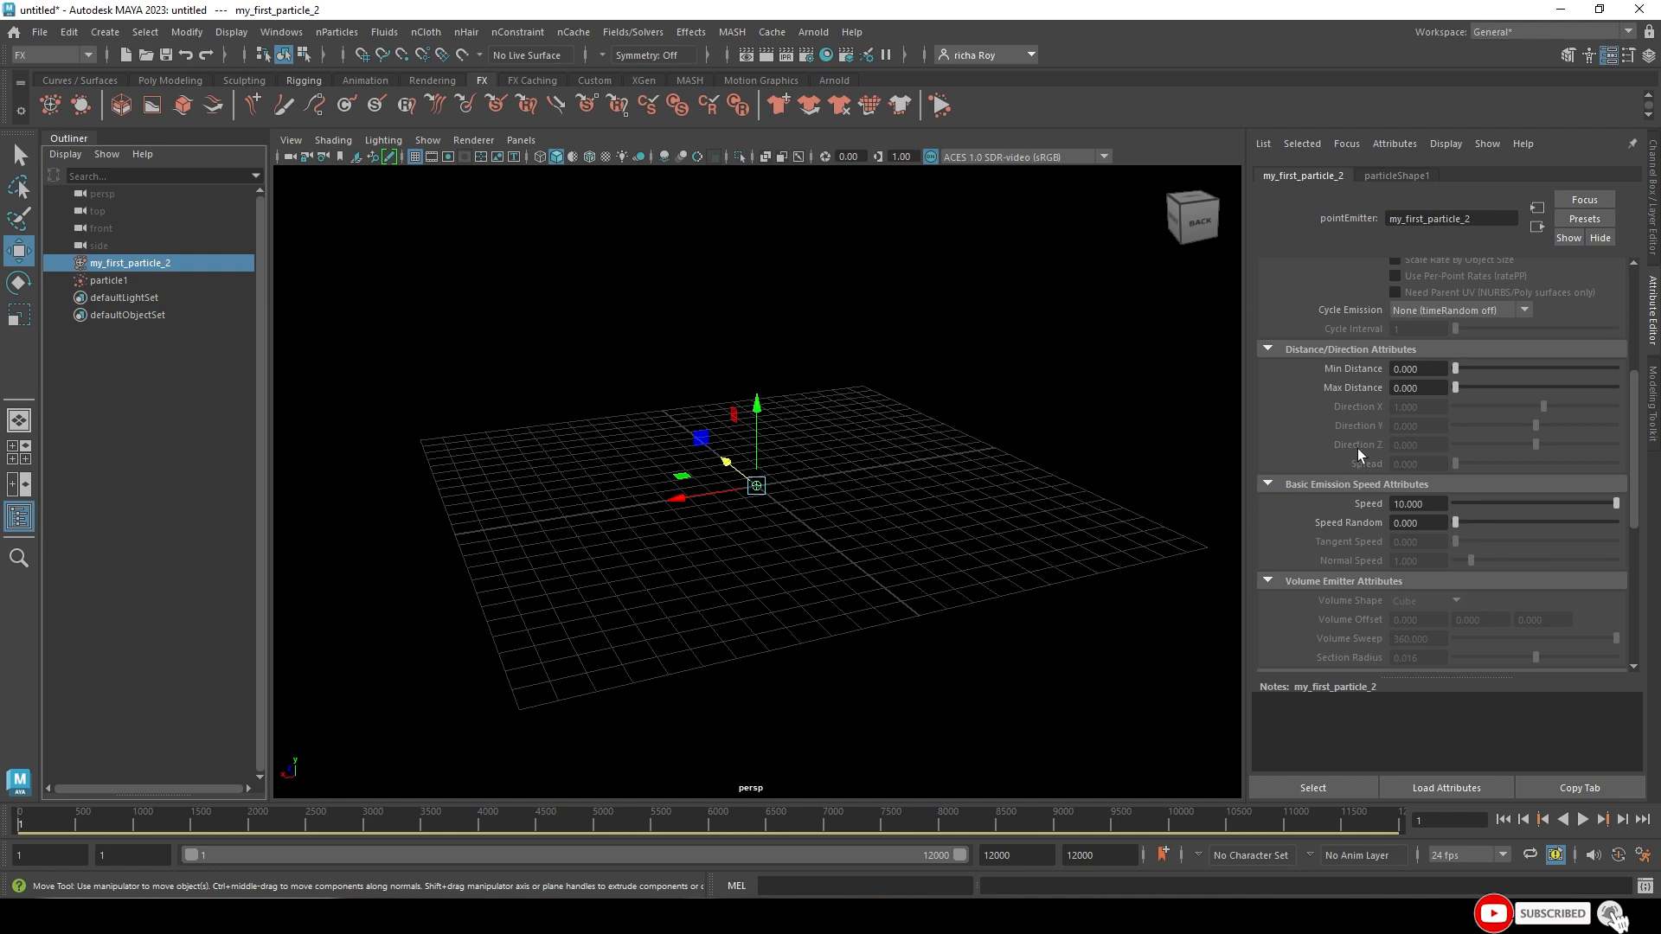
scroll(1362, 434, up, 5)
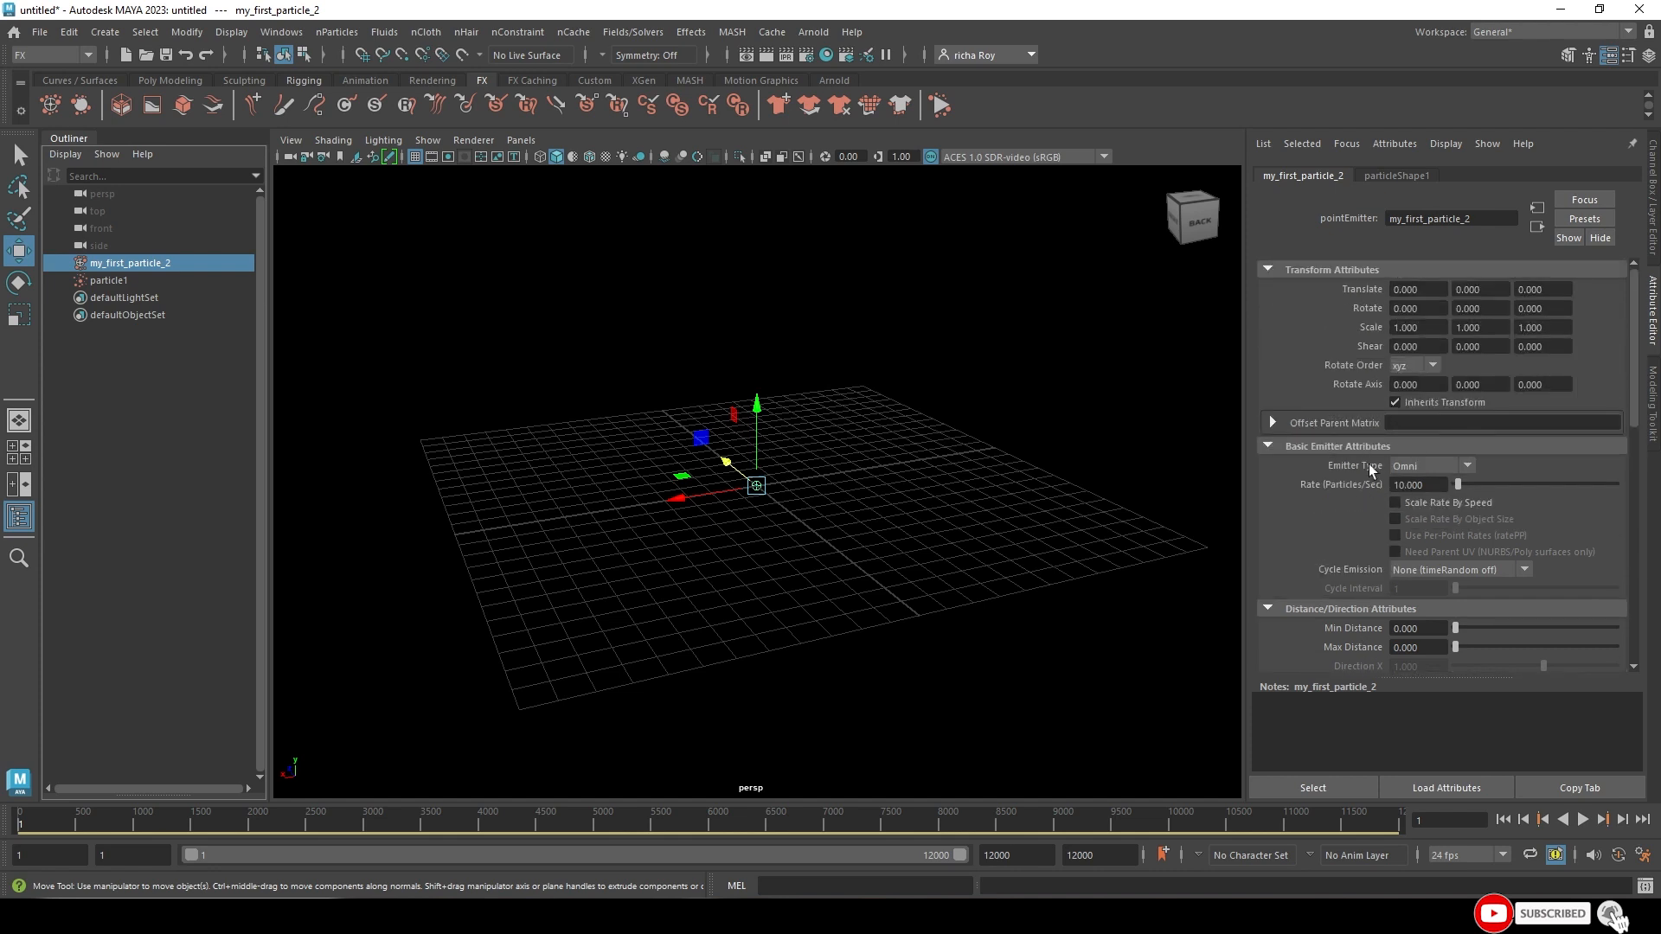
scroll(1374, 591, down, 1)
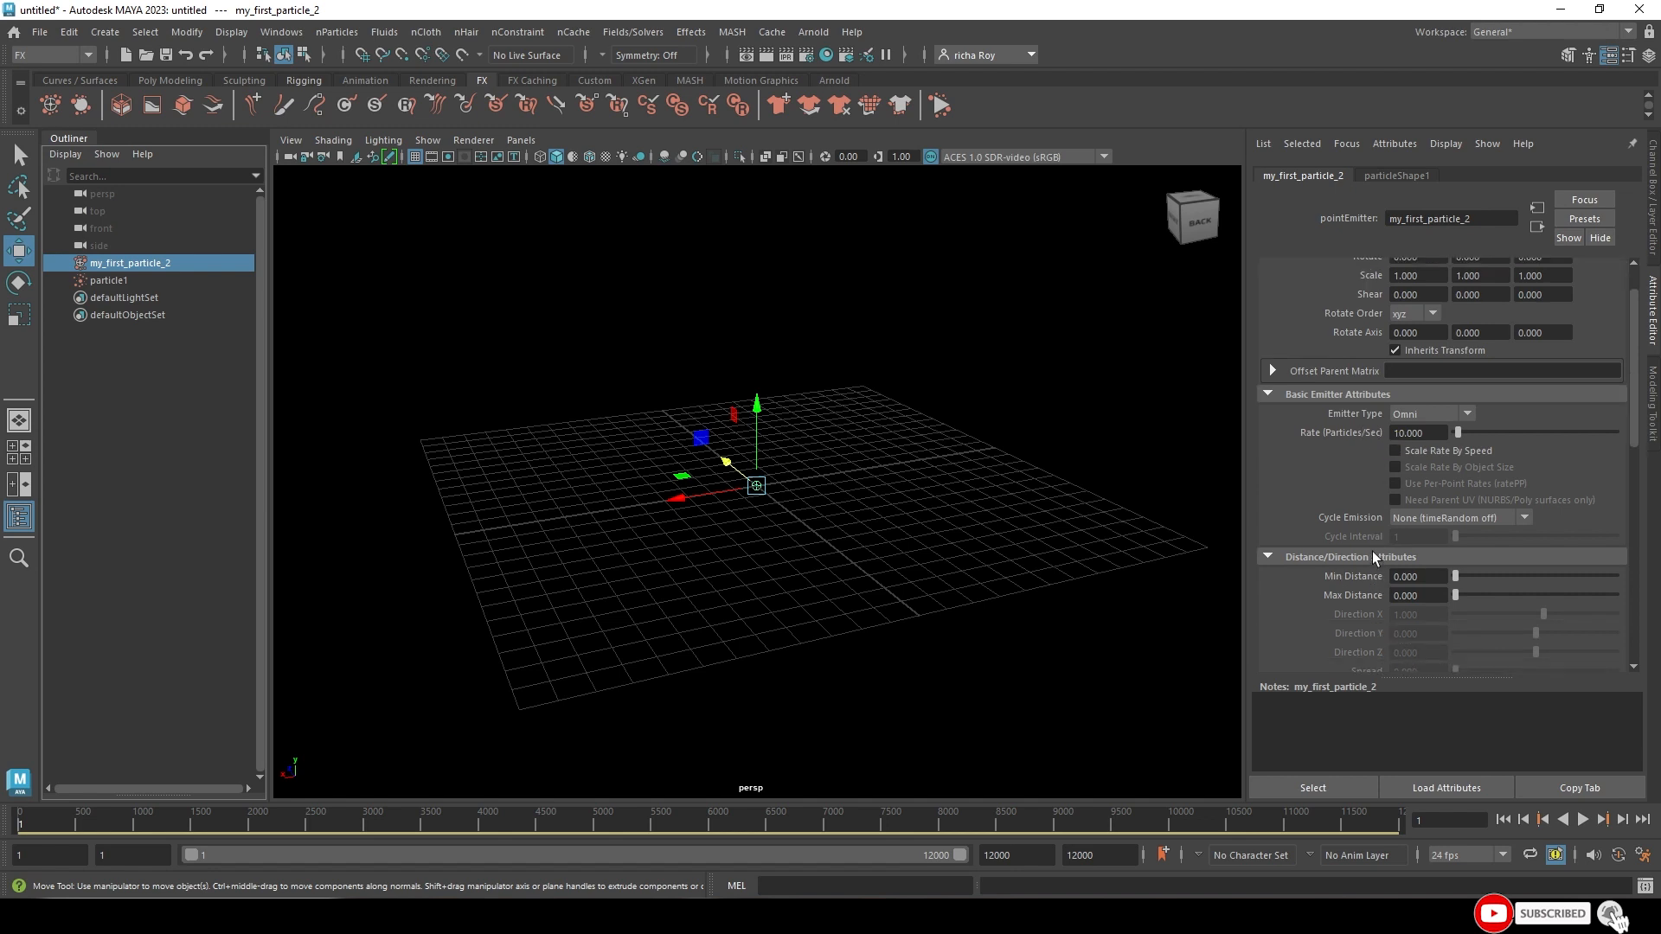
click(1418, 416)
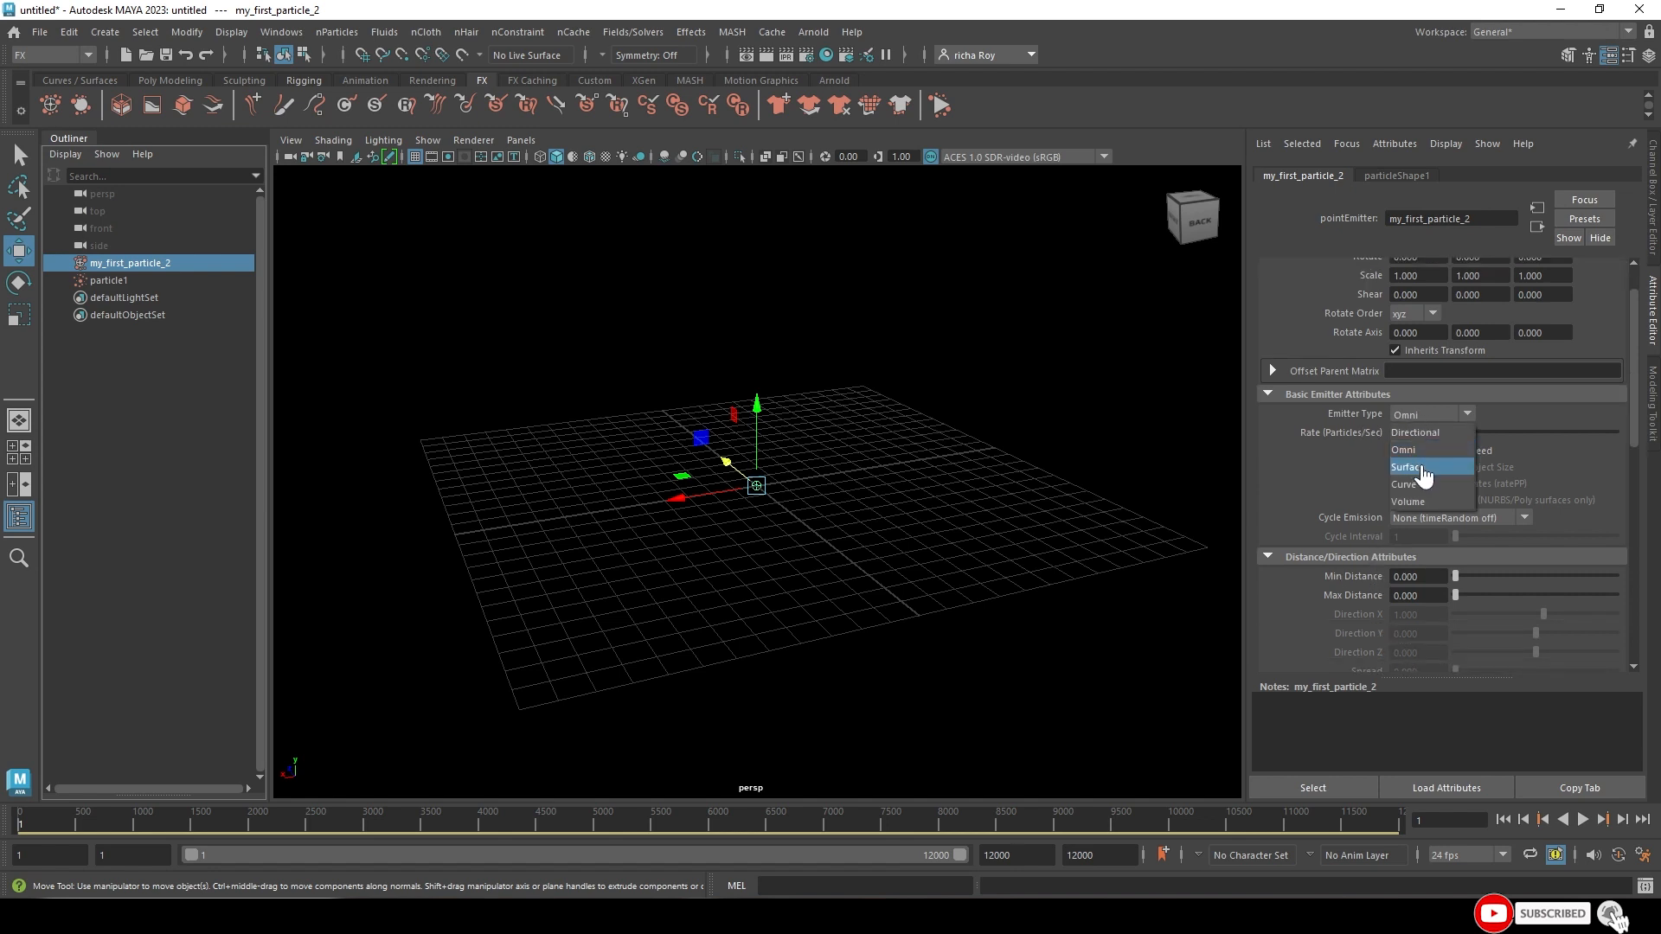
click(1411, 433)
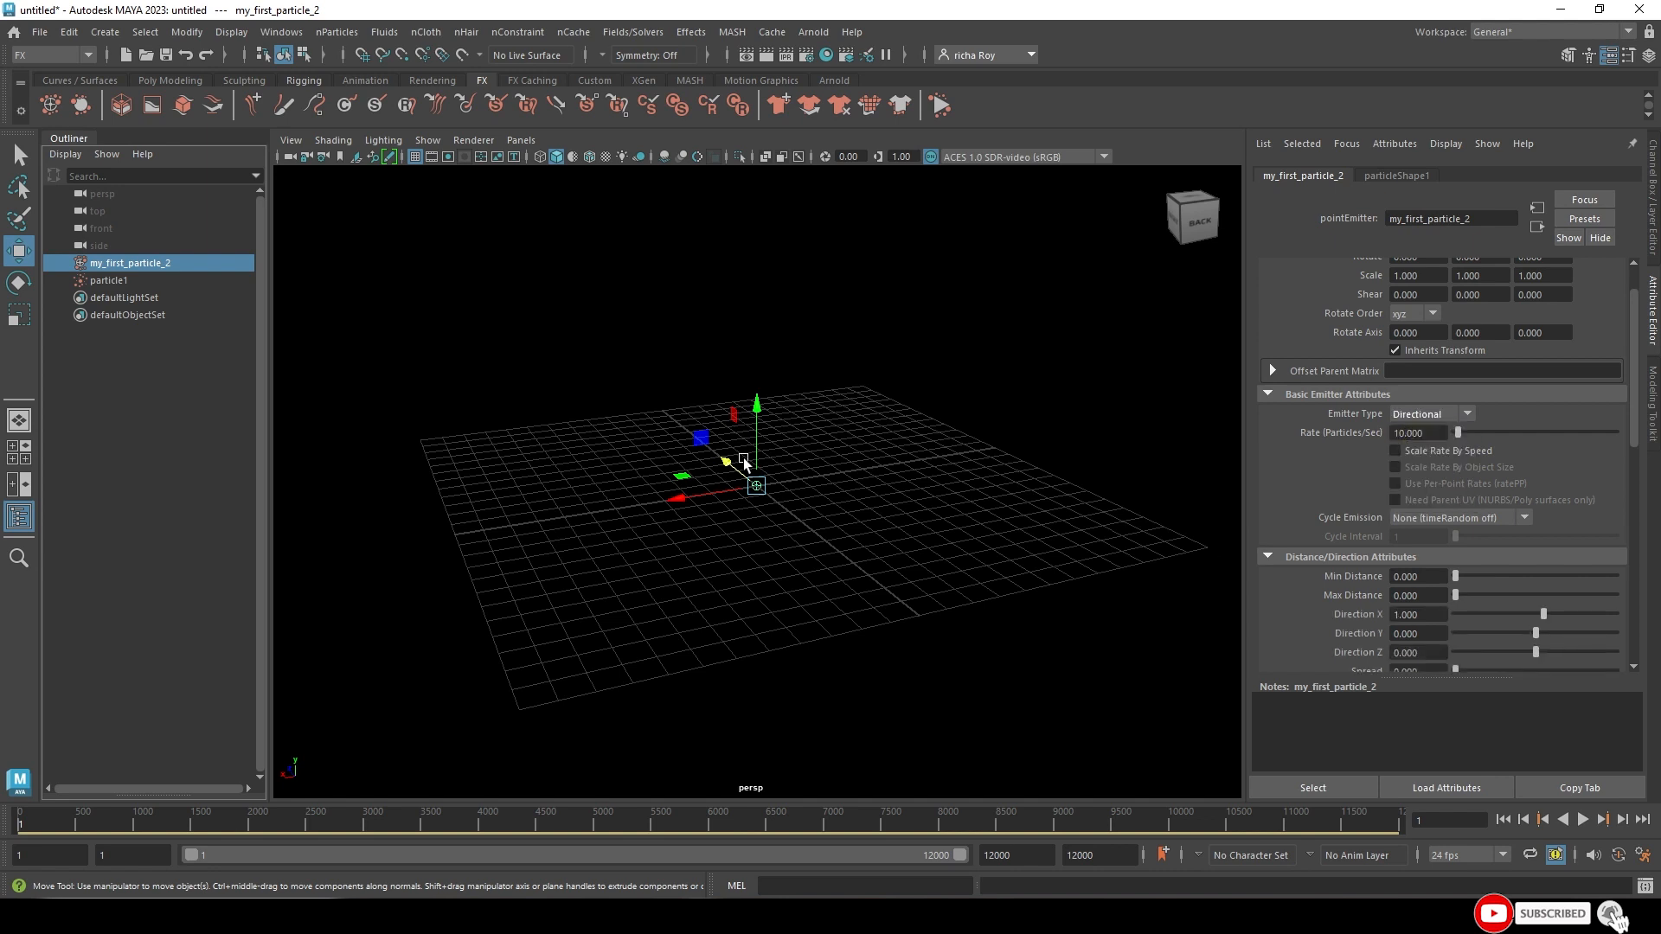
- Play the simulation from the first frame to examine the directional emission and the emitter's direction attributes
scroll(743, 462, up, 2)
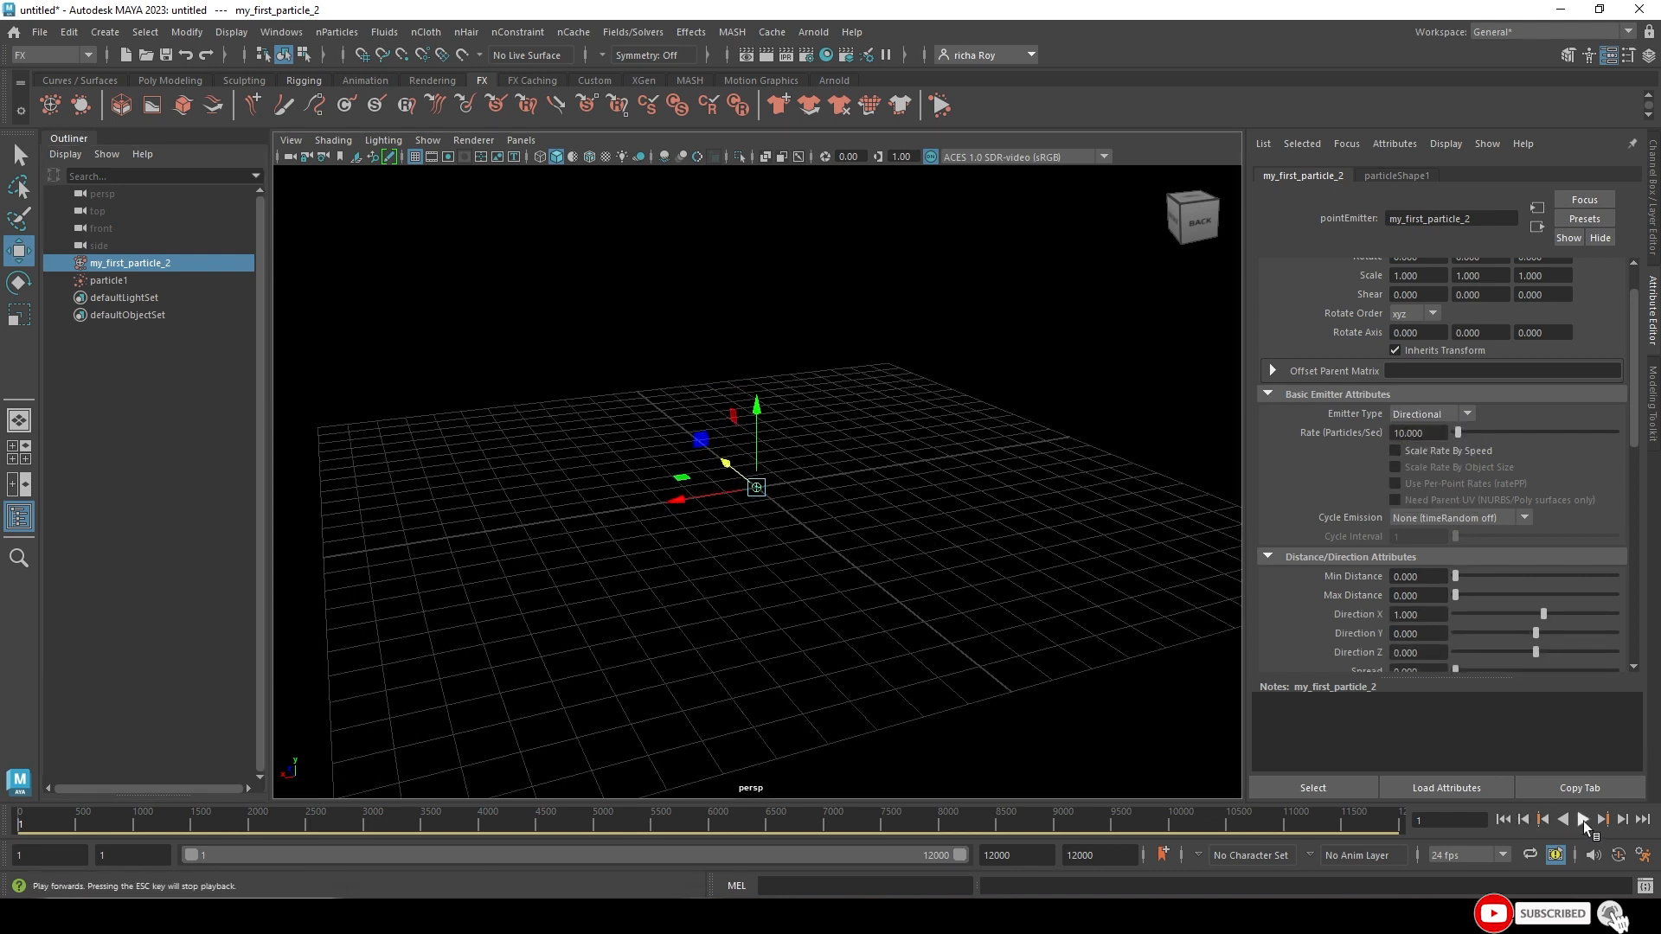
click(1583, 820)
scroll(1362, 496, down, 2)
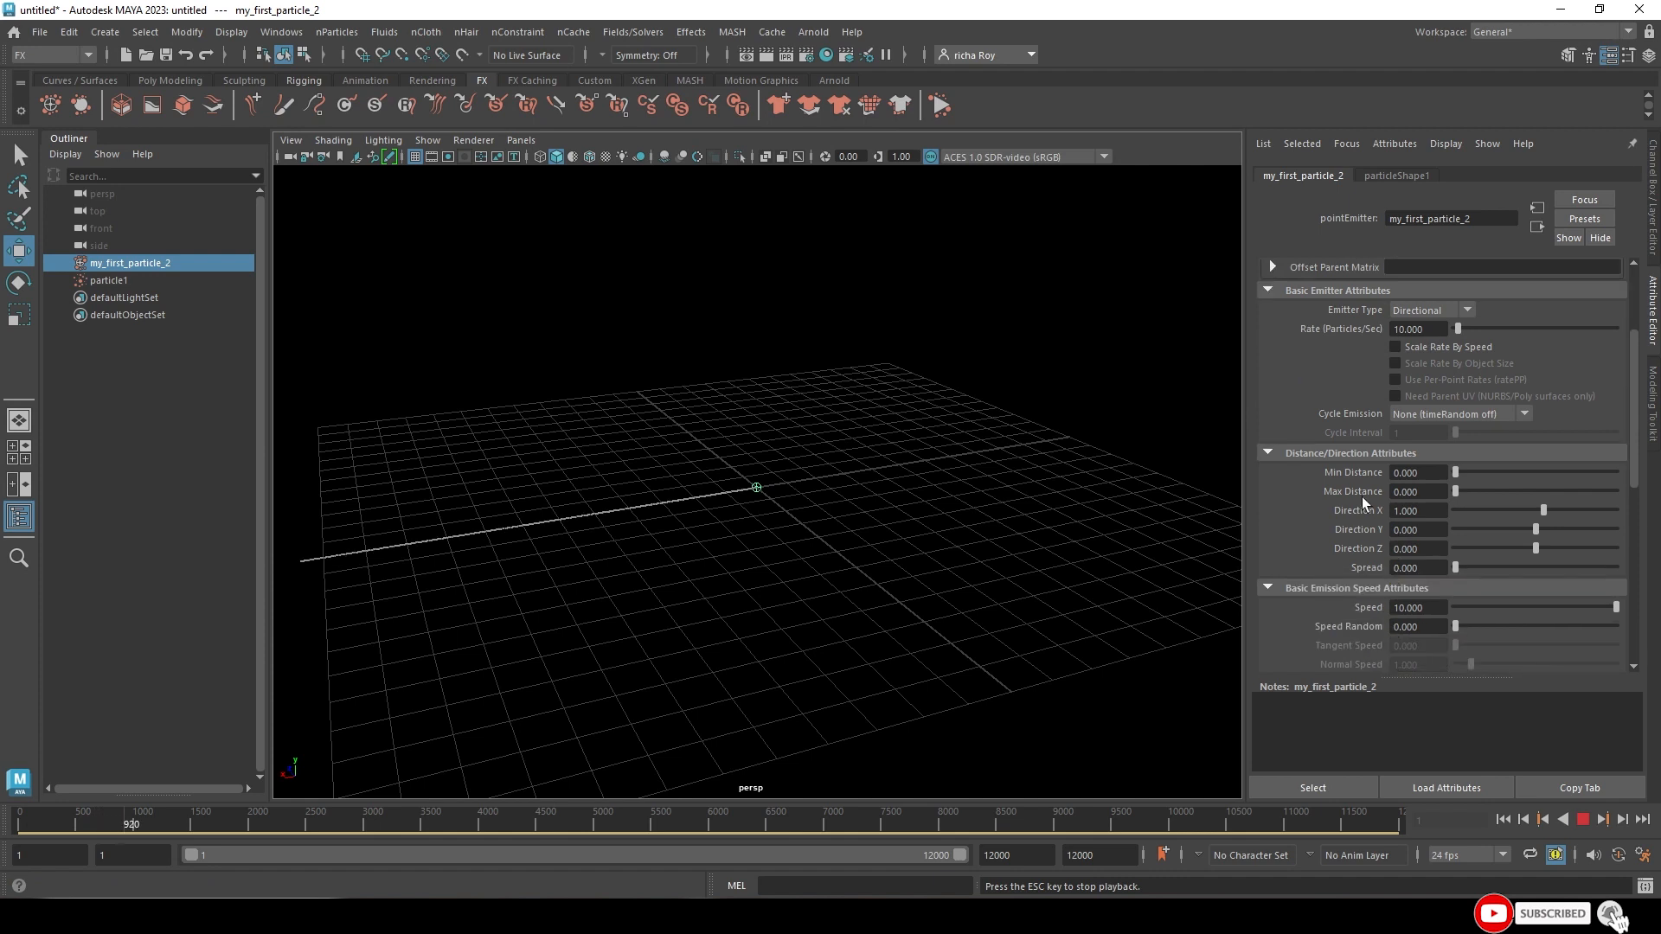
- Stop the playback and replay the simulation from the first frame to examine the emission along the X axis
key(Escape)
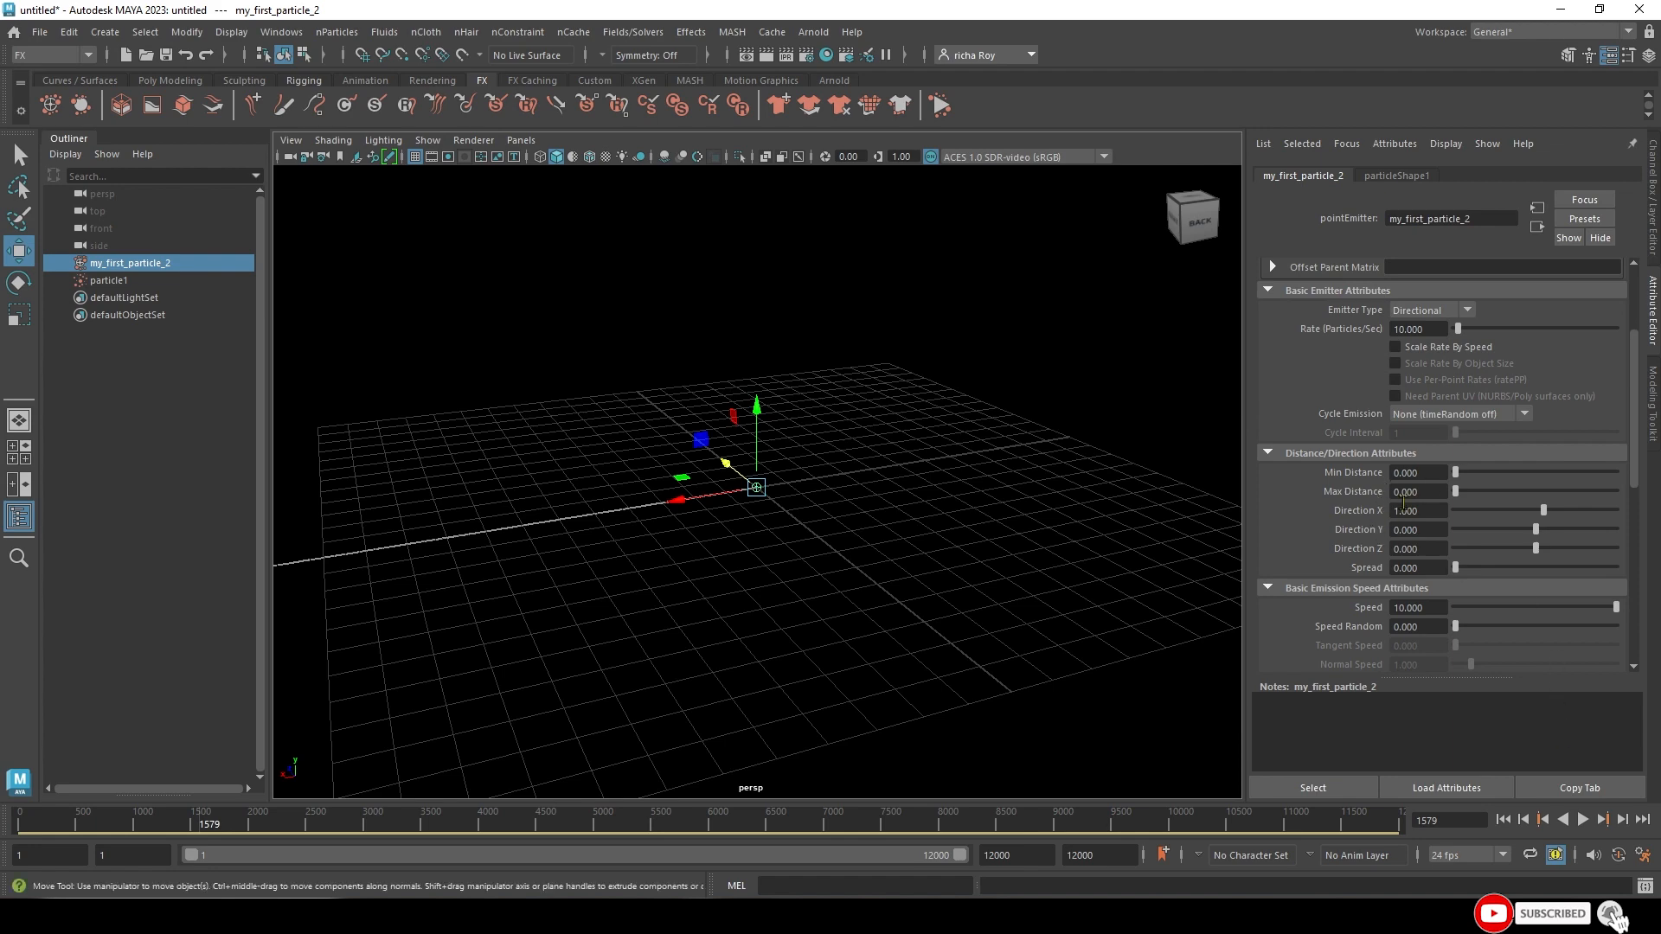
alt+drag(776, 420, 952, 553)
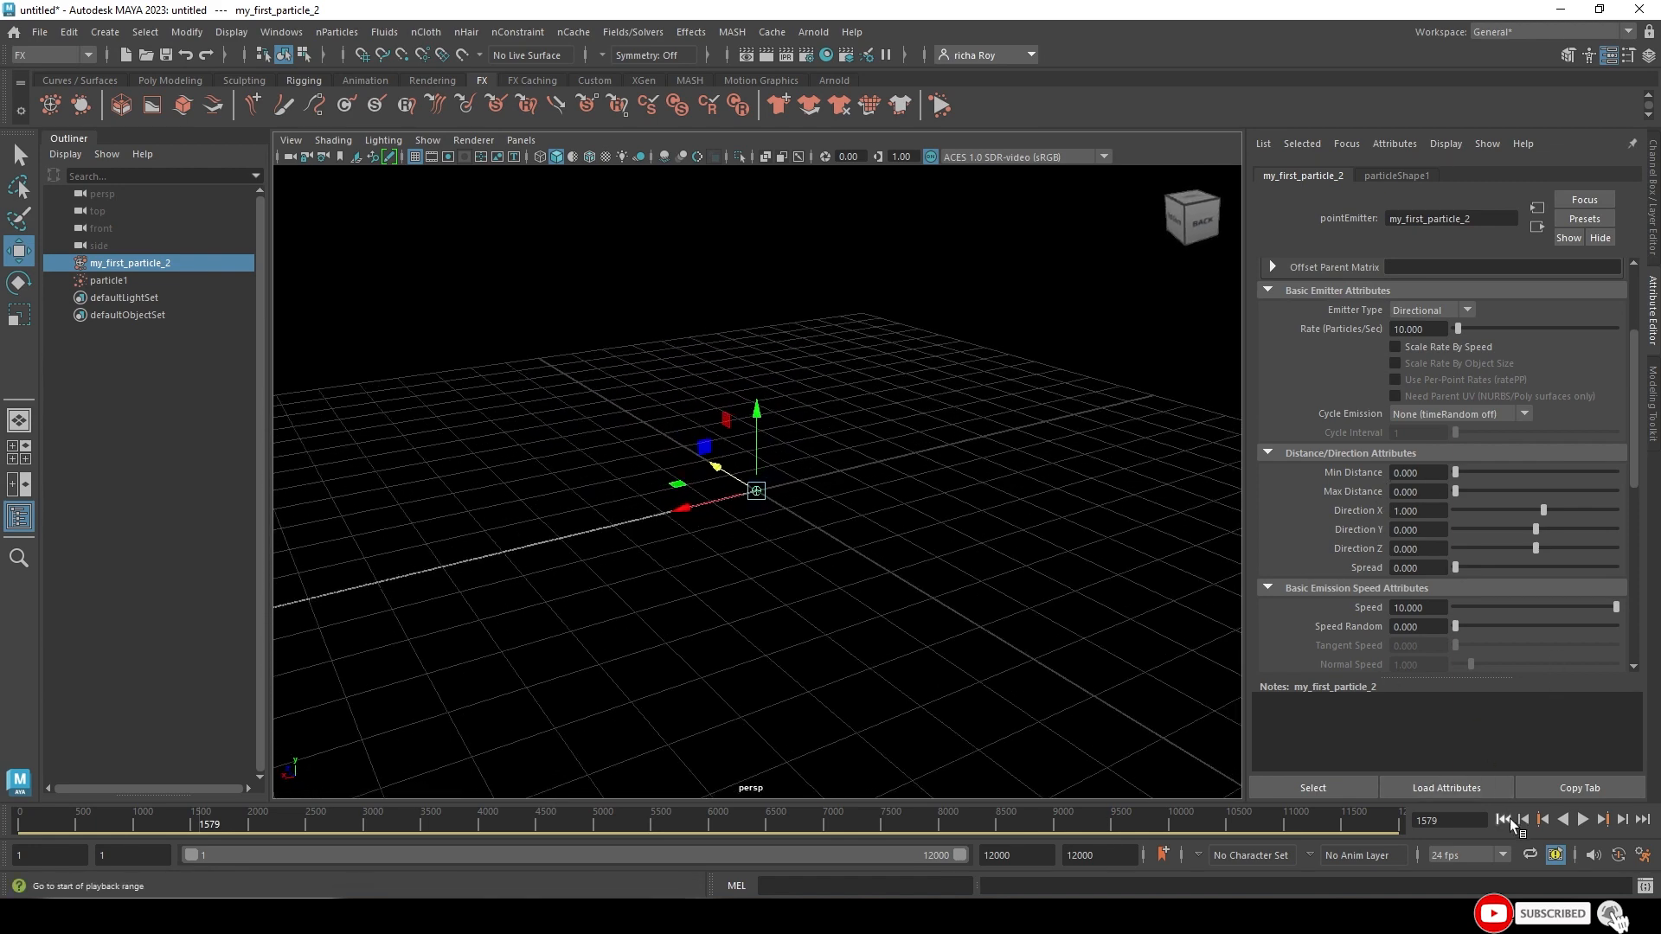
click(1502, 819)
click(1581, 824)
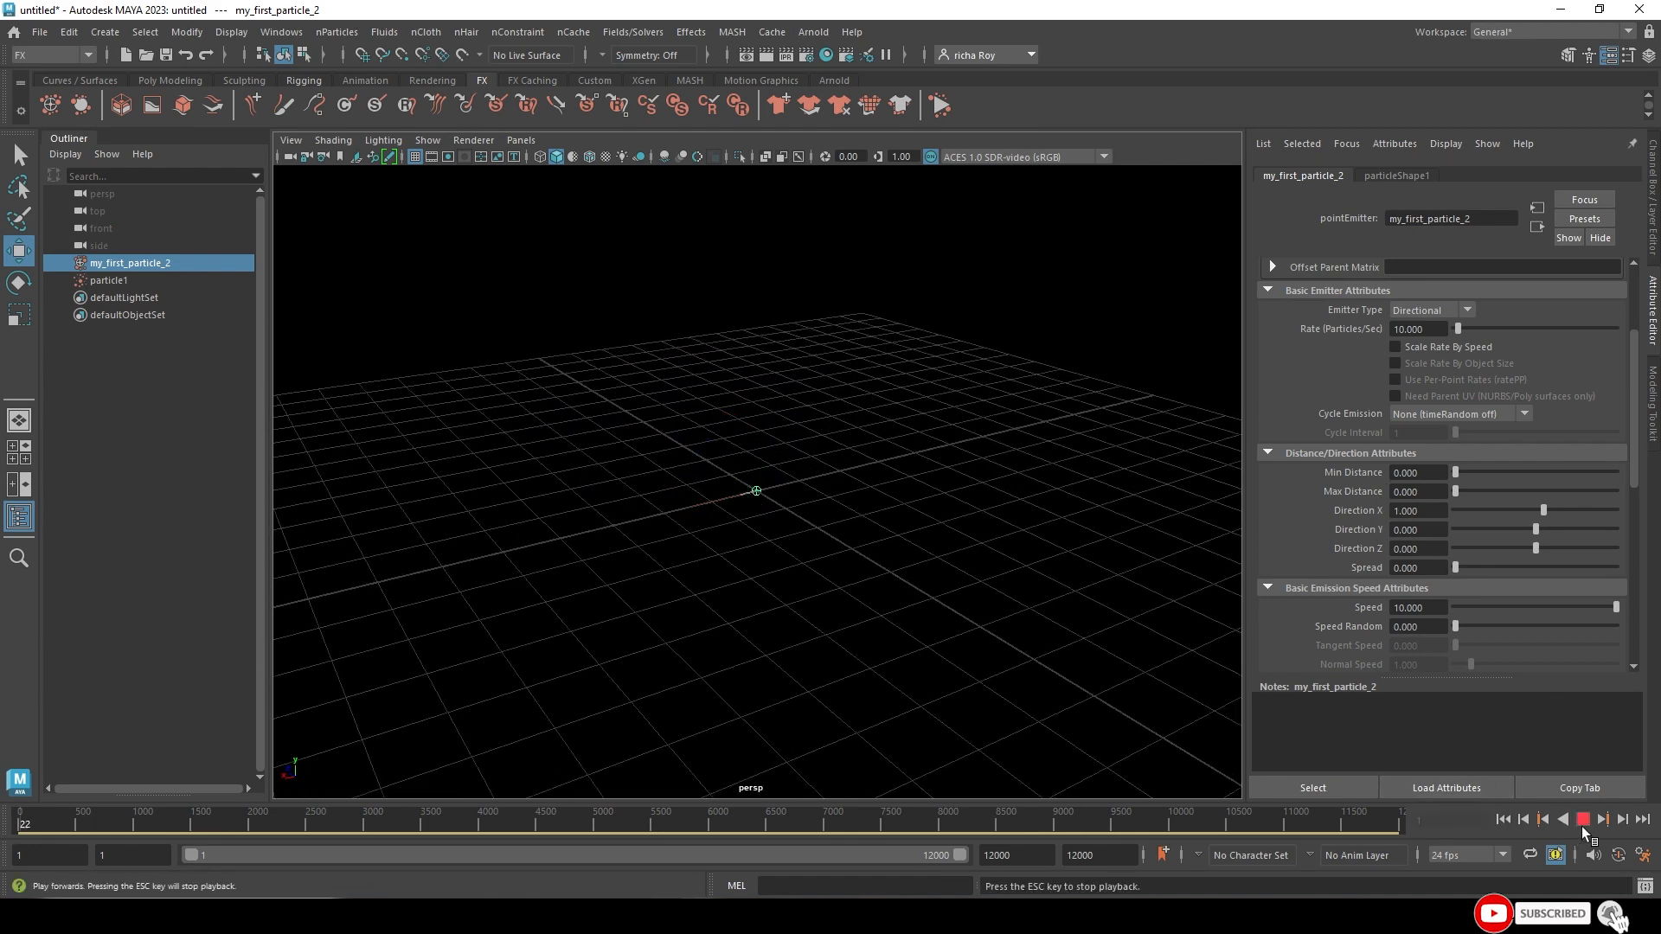
alt+drag(692, 528, 782, 545)
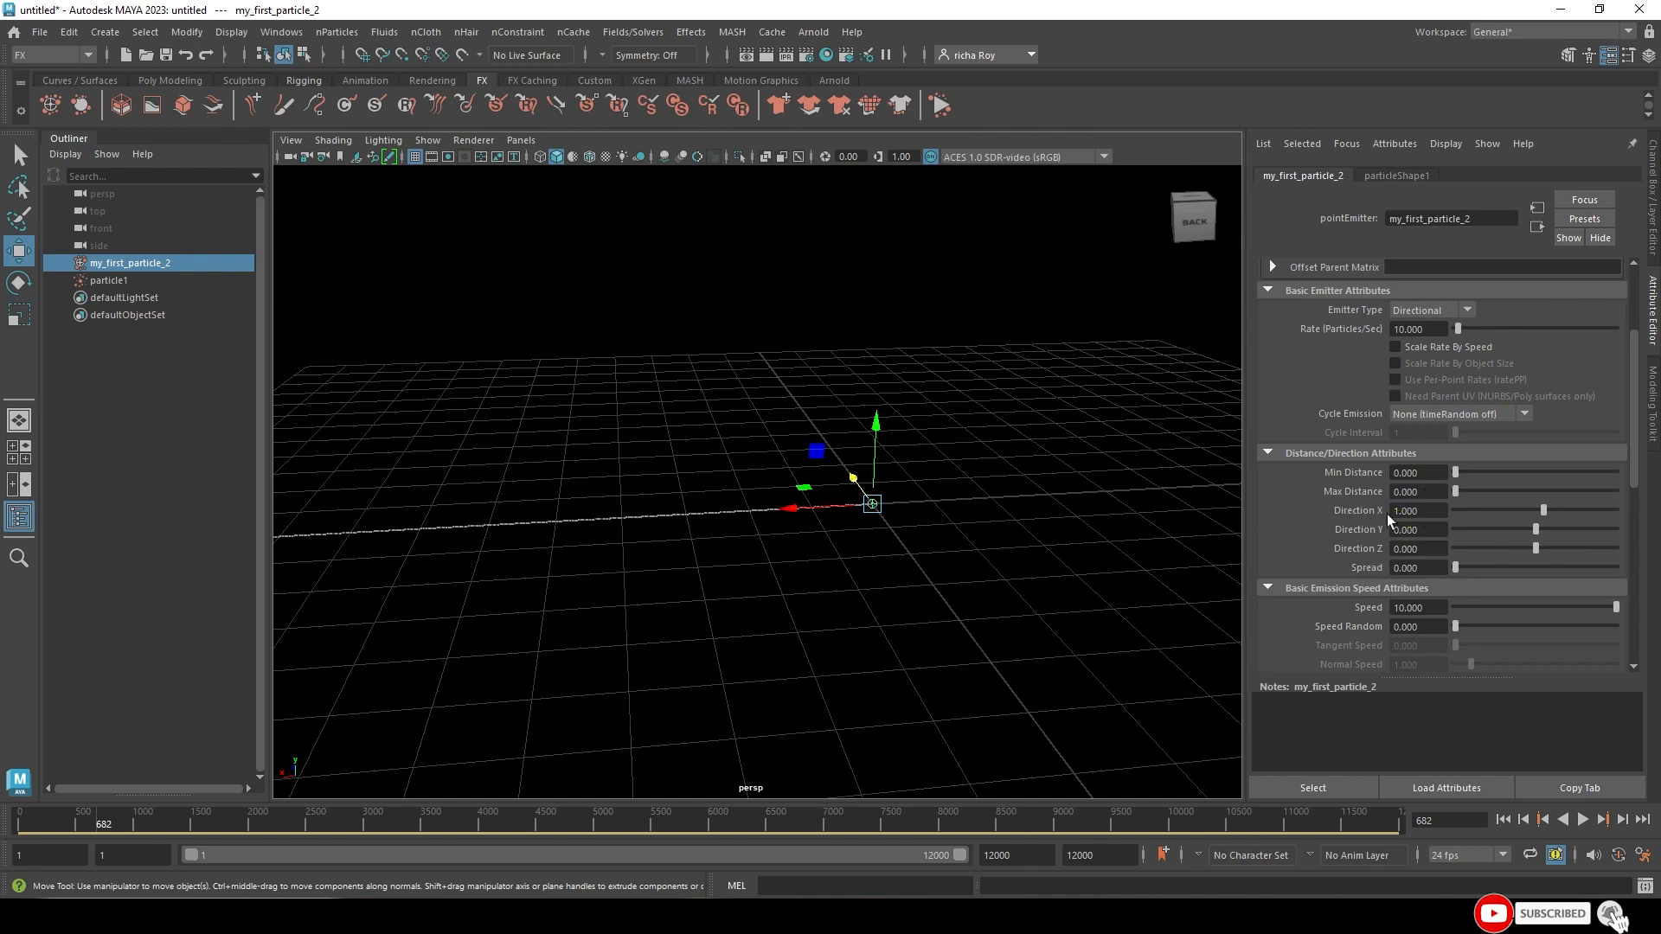
- Set the emitter's Direction X to 0 and Direction Y to 1
drag(1429, 516, 1356, 533)
text(0)
key(Return)
text(1)
key(Return)
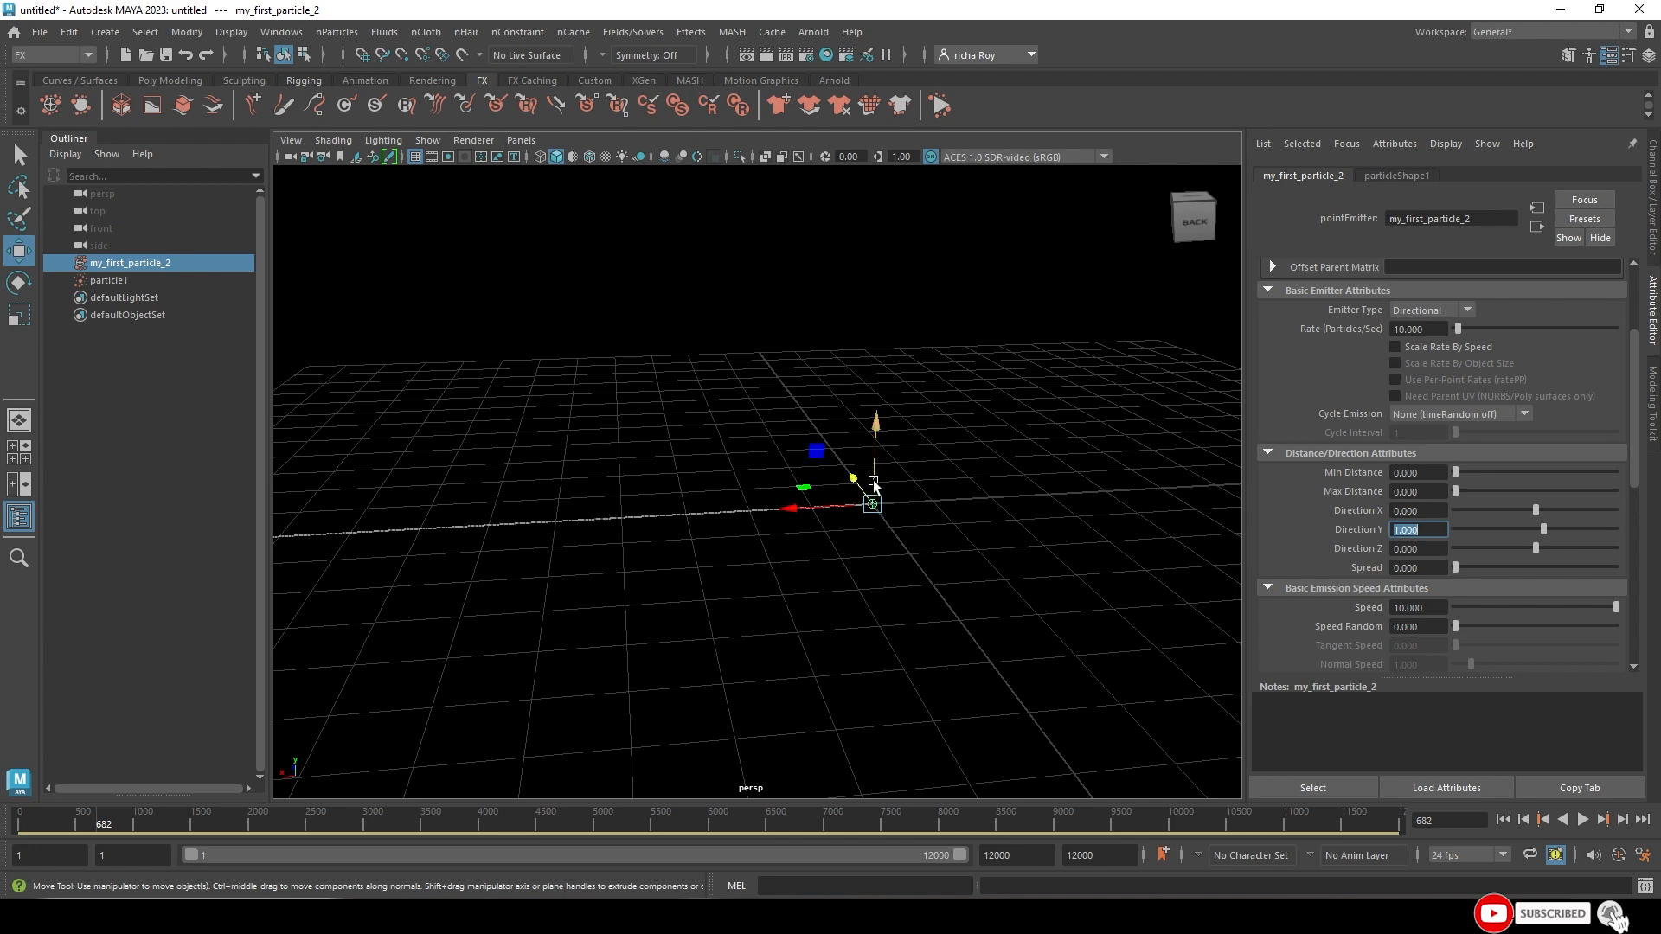
- Play the simulation in short runs to examine the emission along the Y axis from different distances
alt+drag(856, 470, 868, 399)
alt+drag(865, 499, 861, 487)
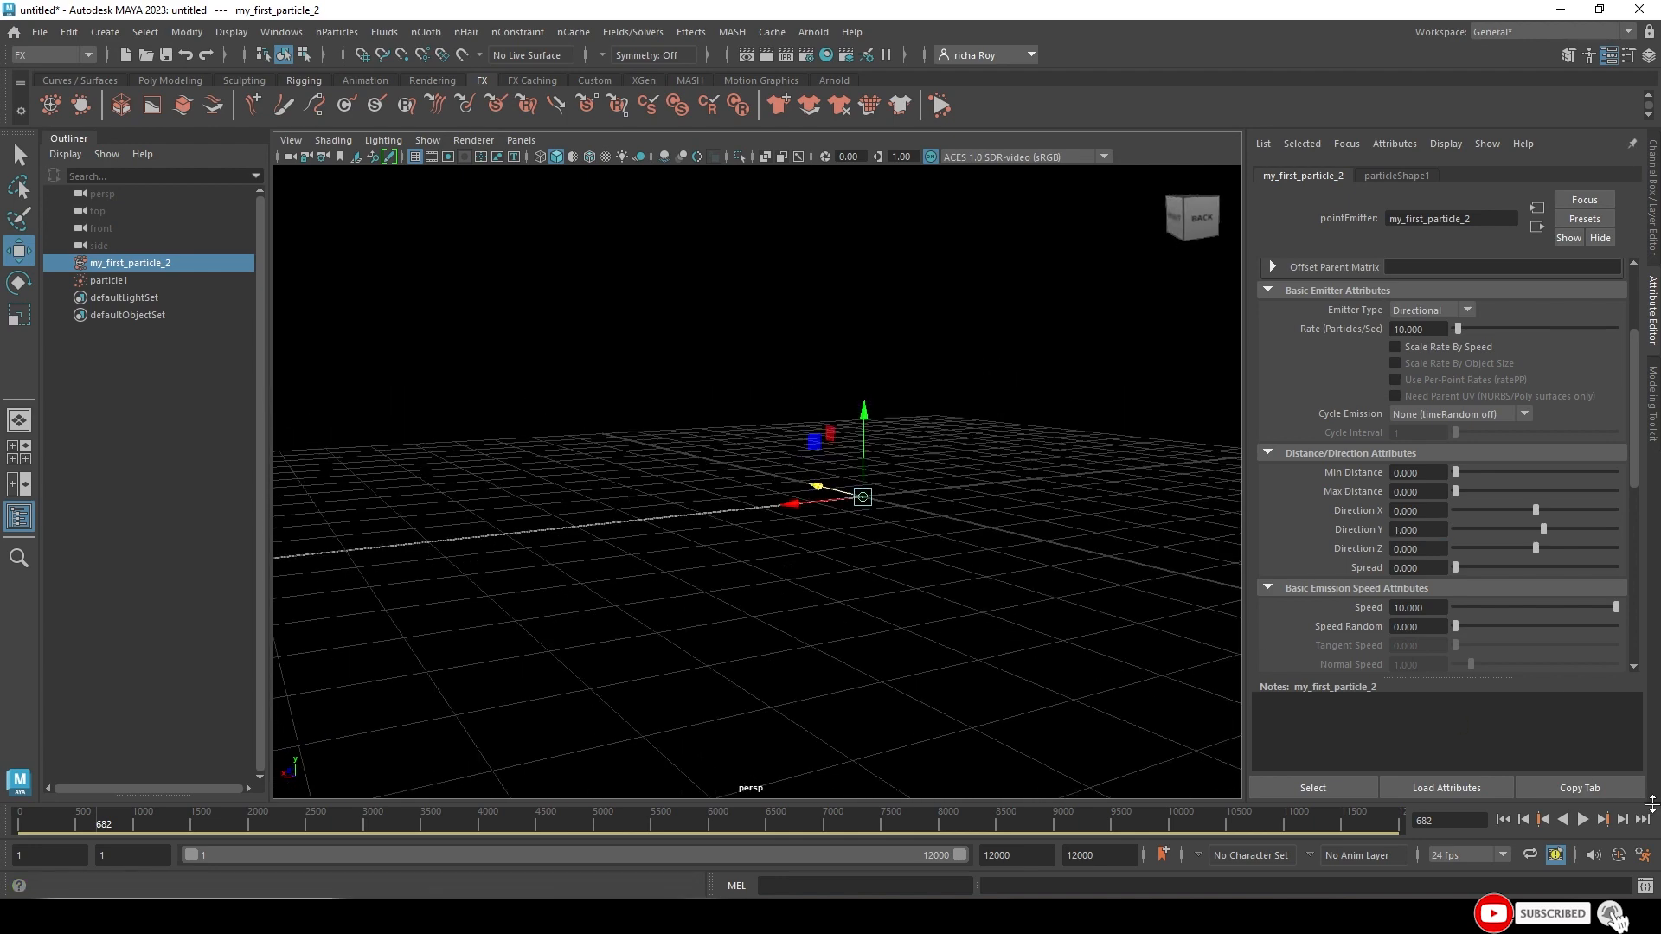
click(1582, 820)
click(1581, 823)
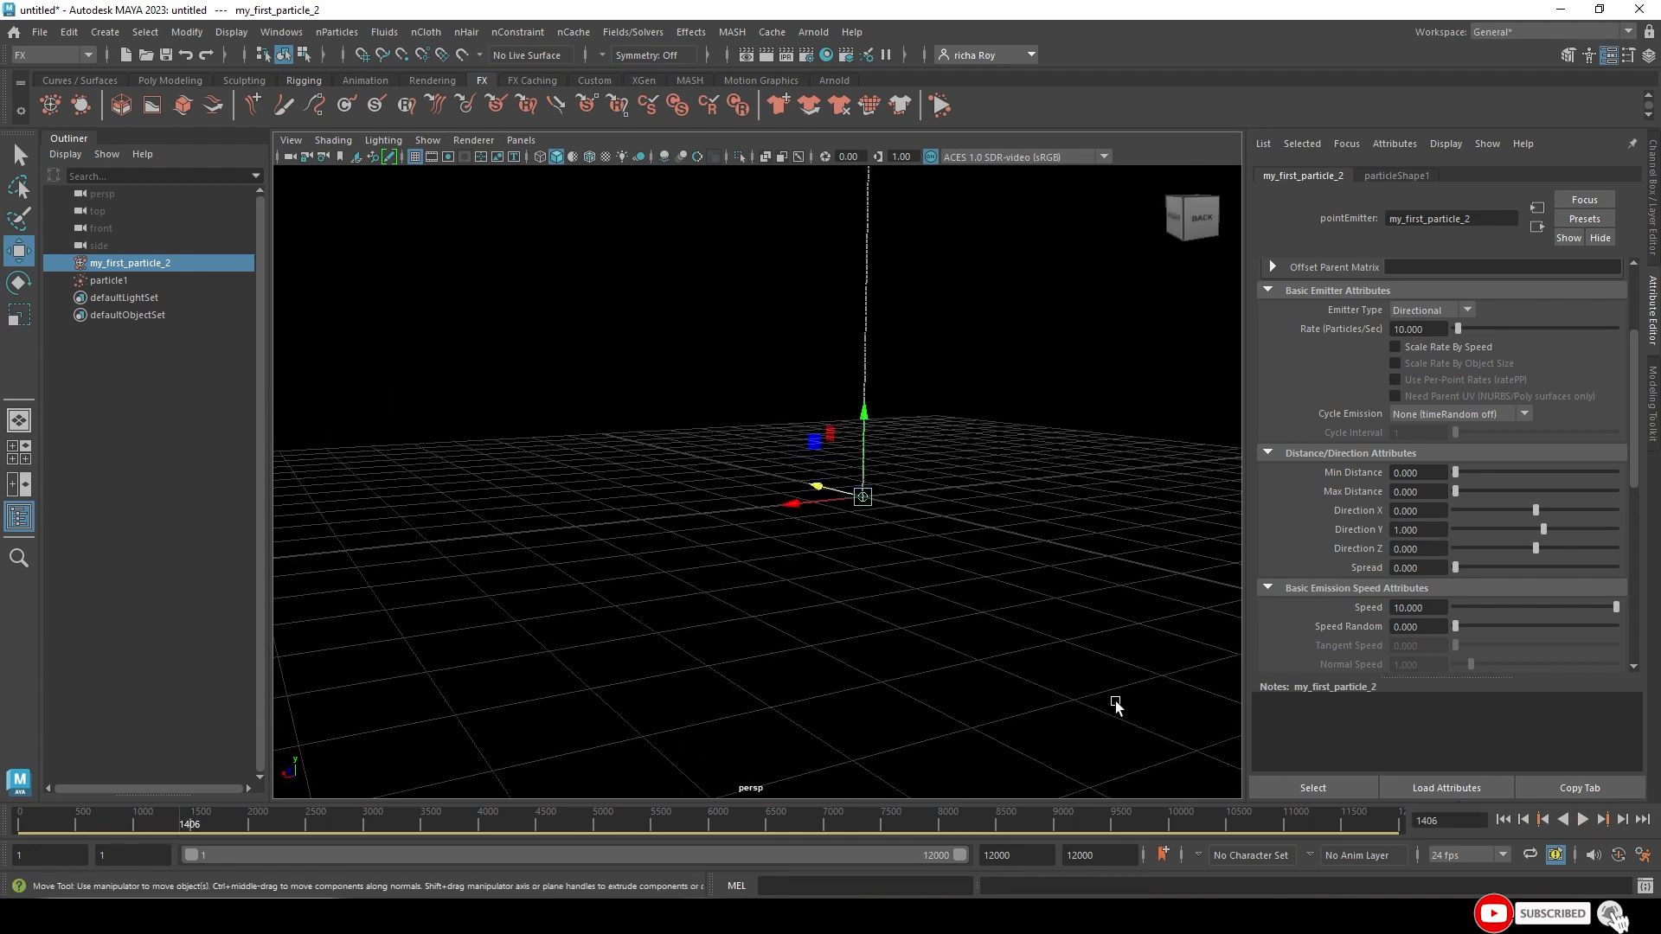
scroll(941, 338, down, 5)
scroll(878, 424, up, 1)
scroll(885, 519, up, 4)
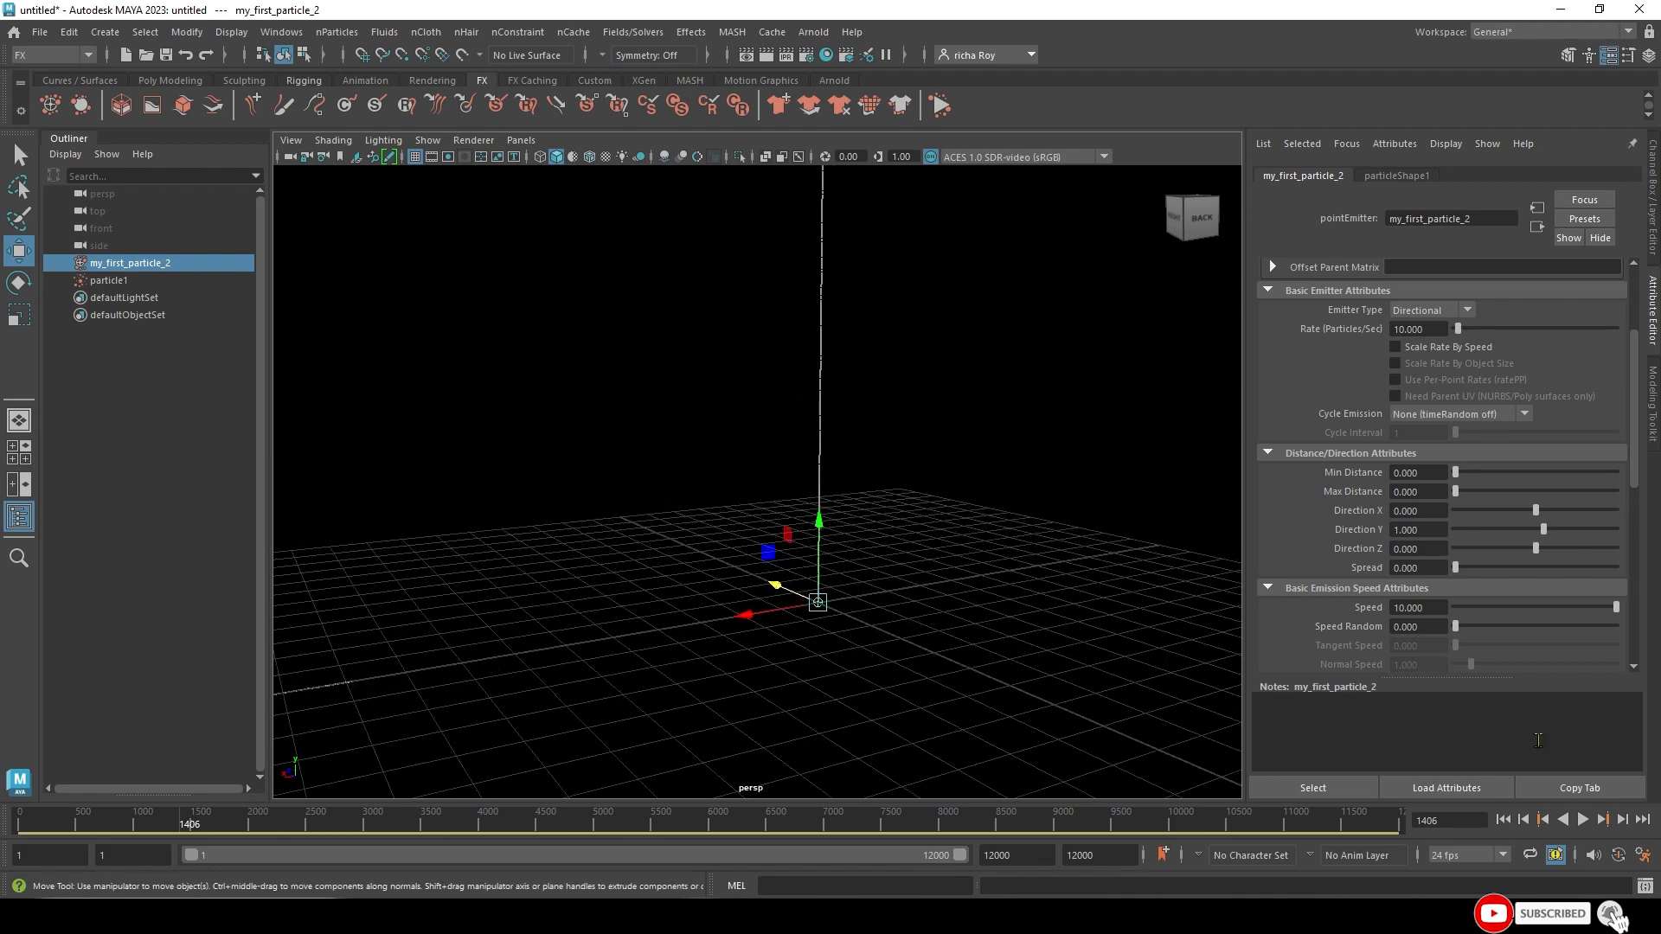
click(1582, 820)
click(1582, 820)
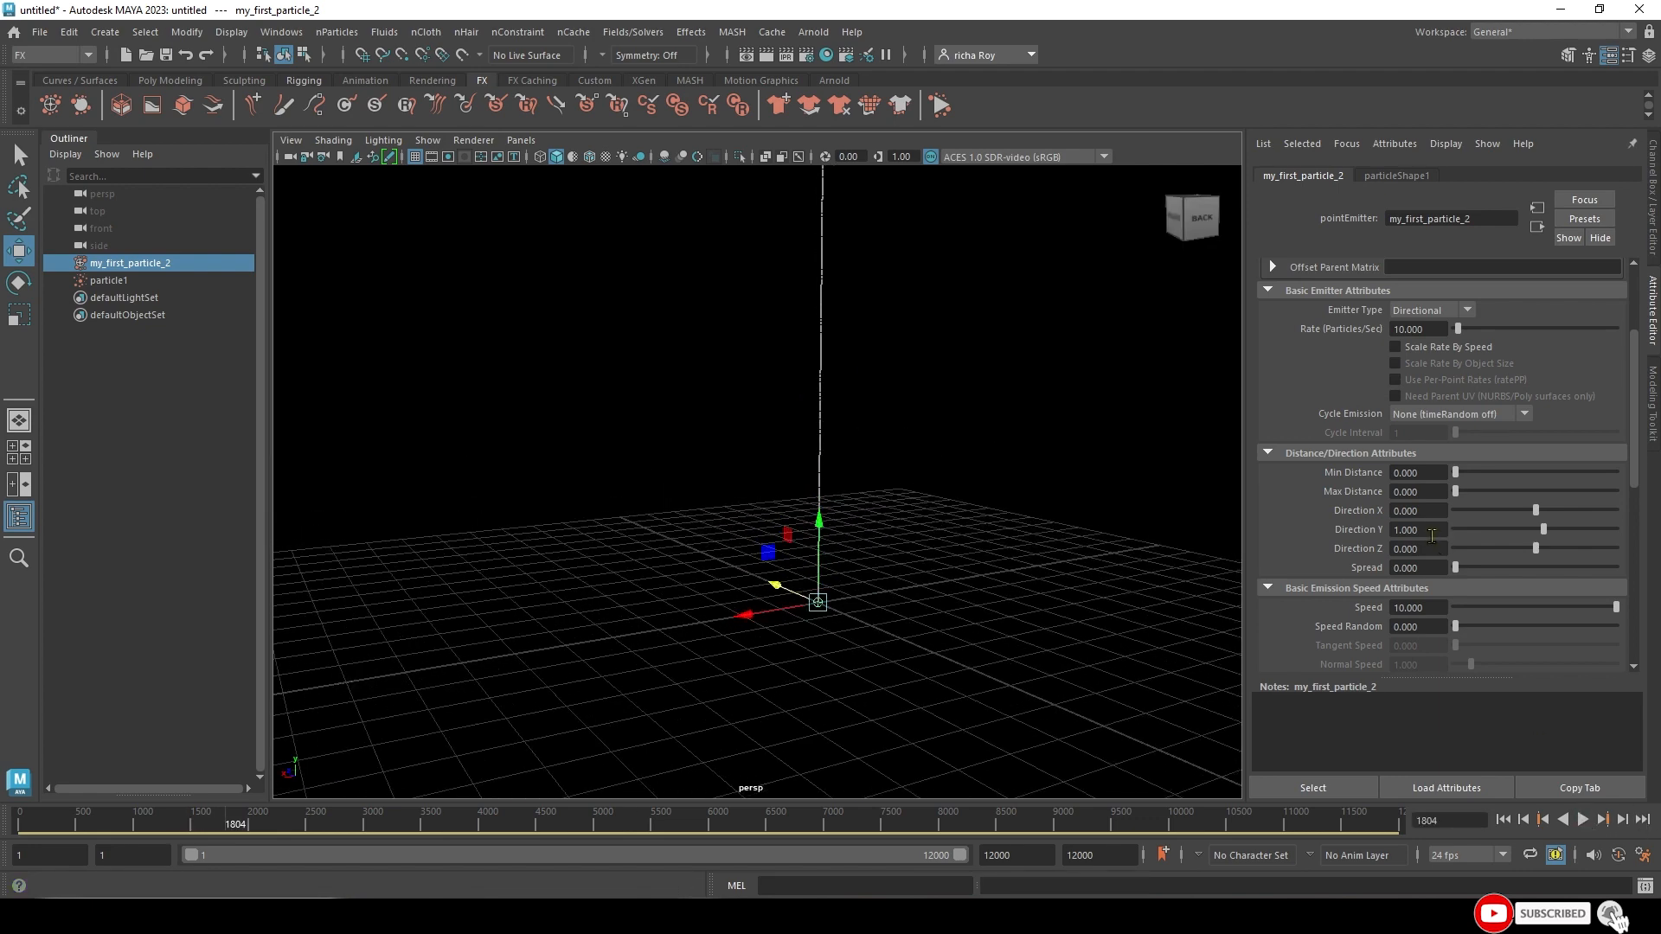
- Set Direction Y to 0 and Direction Z to 1, and play the simulation from the first frame
click(1416, 530)
text(0)
key(Return)
key(Tab)
text(1)
key(Return)
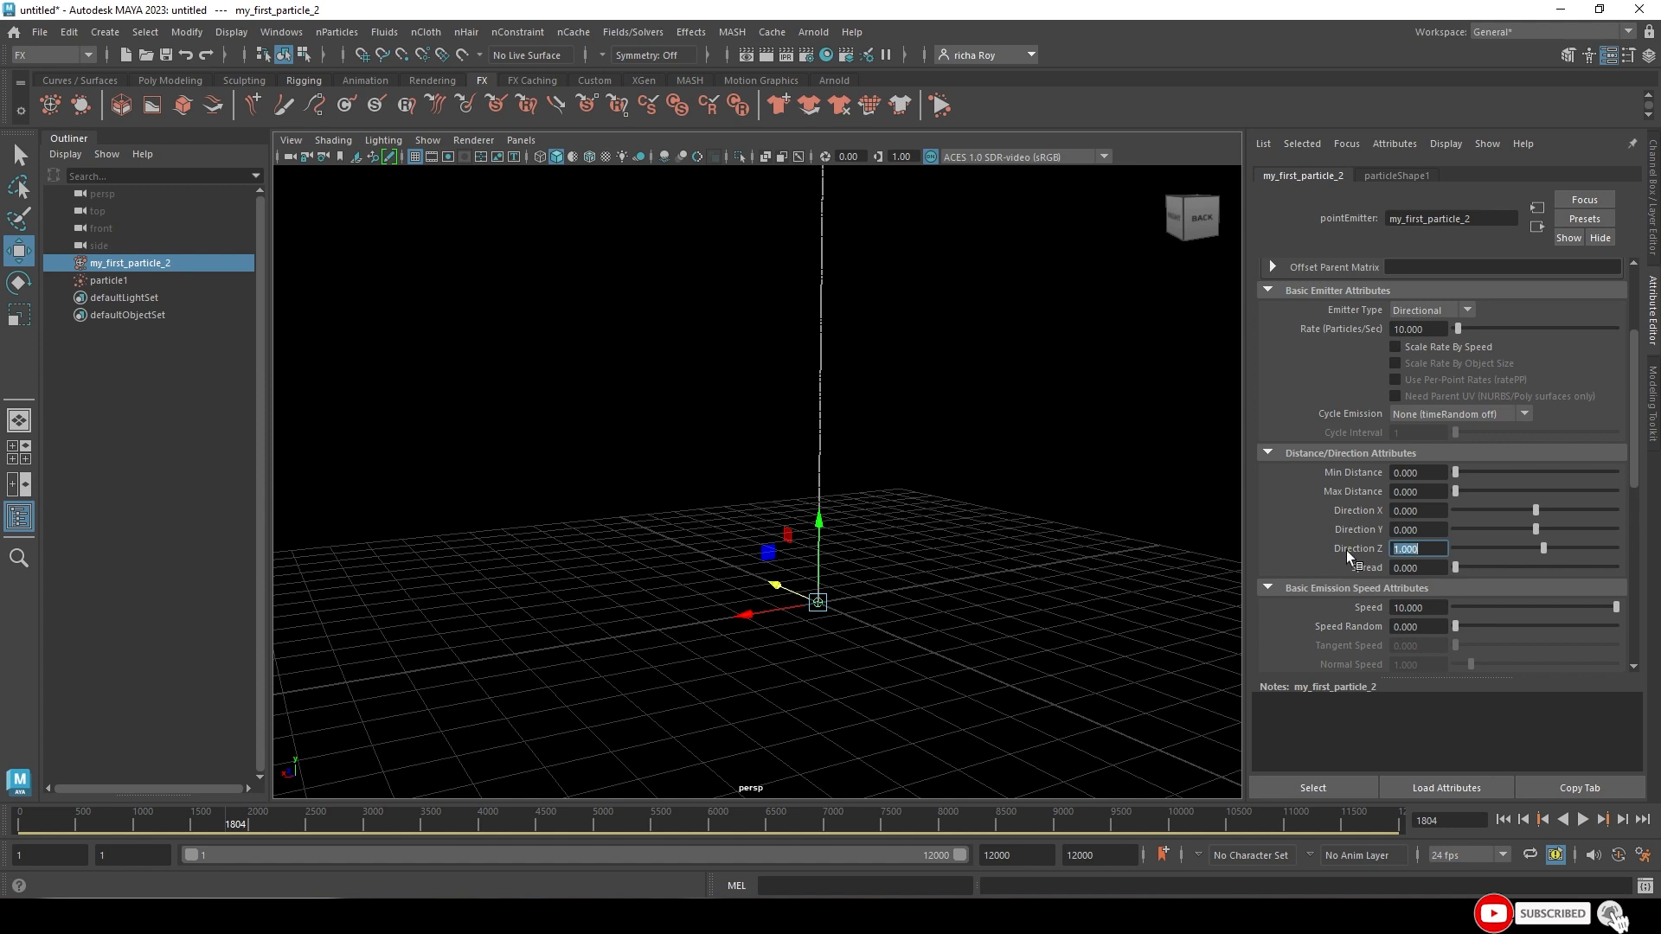
click(1543, 819)
click(1588, 818)
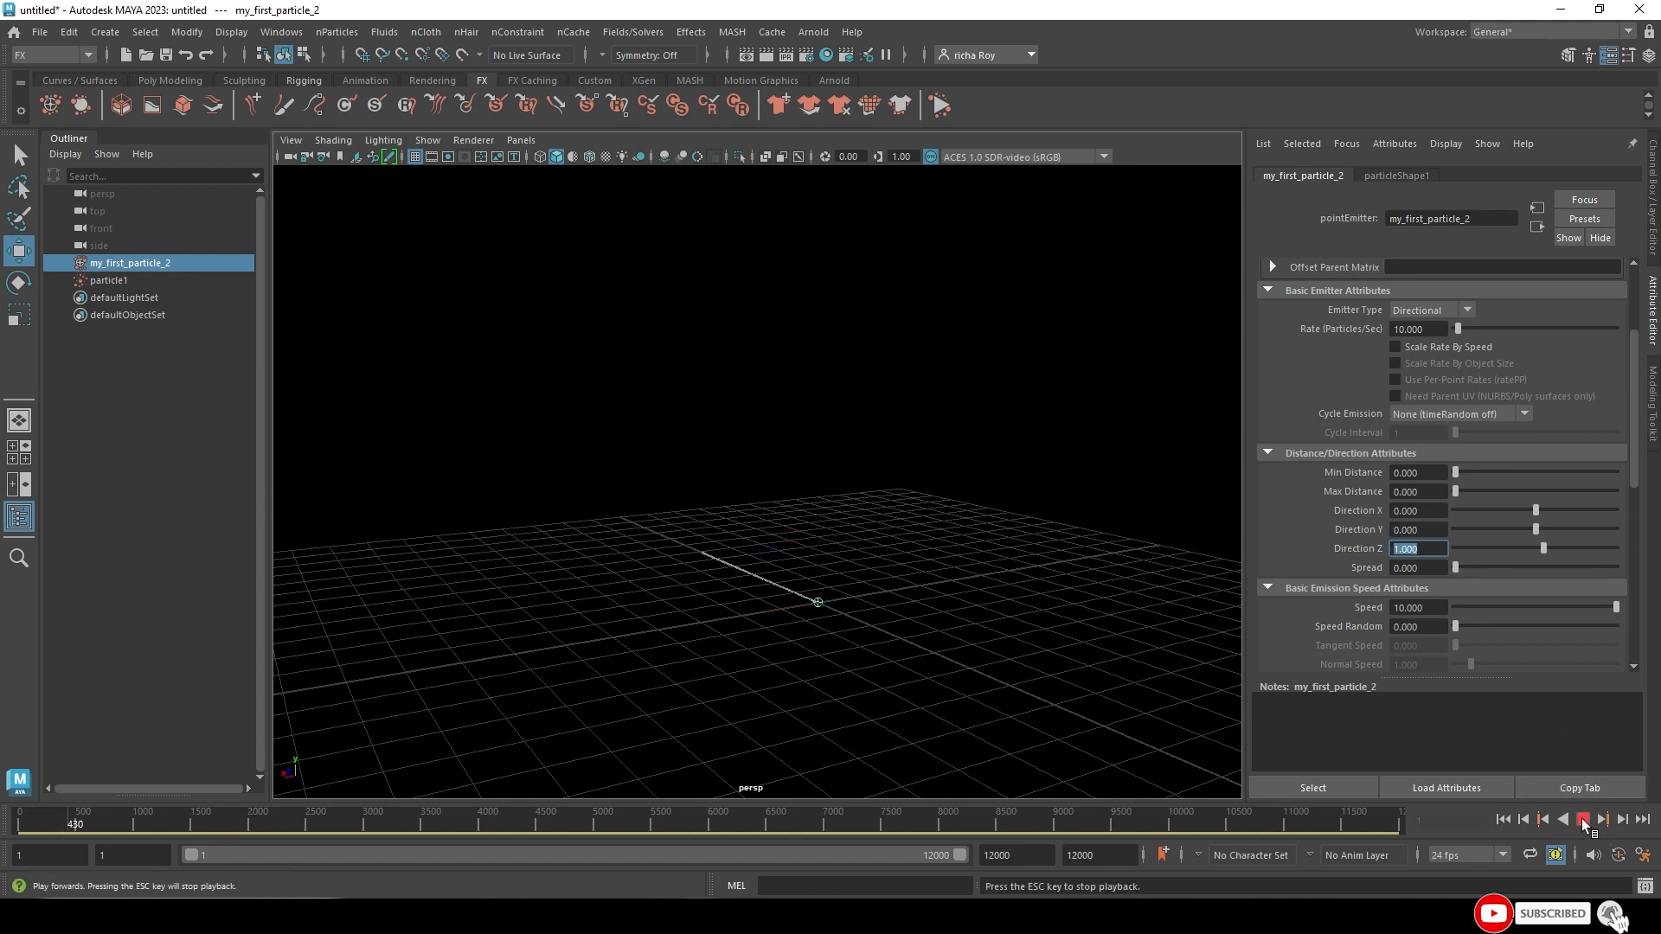
click(1583, 818)
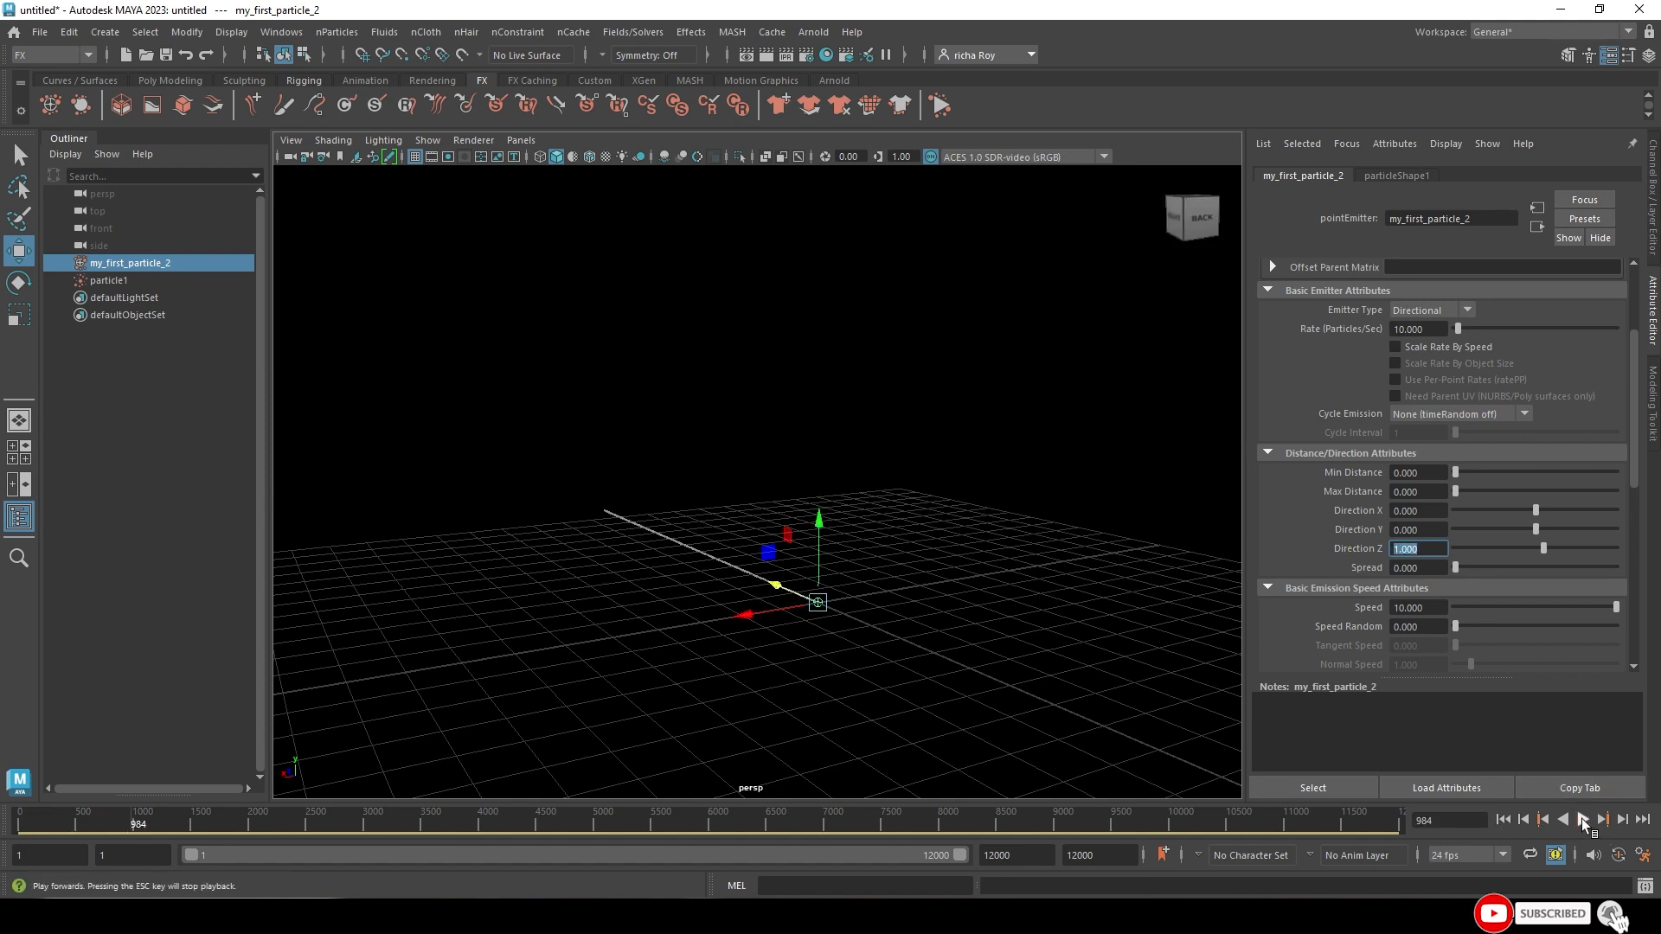
- Set Direction Y to 1 alongside Direction Z and resume playback to examine the diagonal emission
click(1399, 530)
text(1)
key(Return)
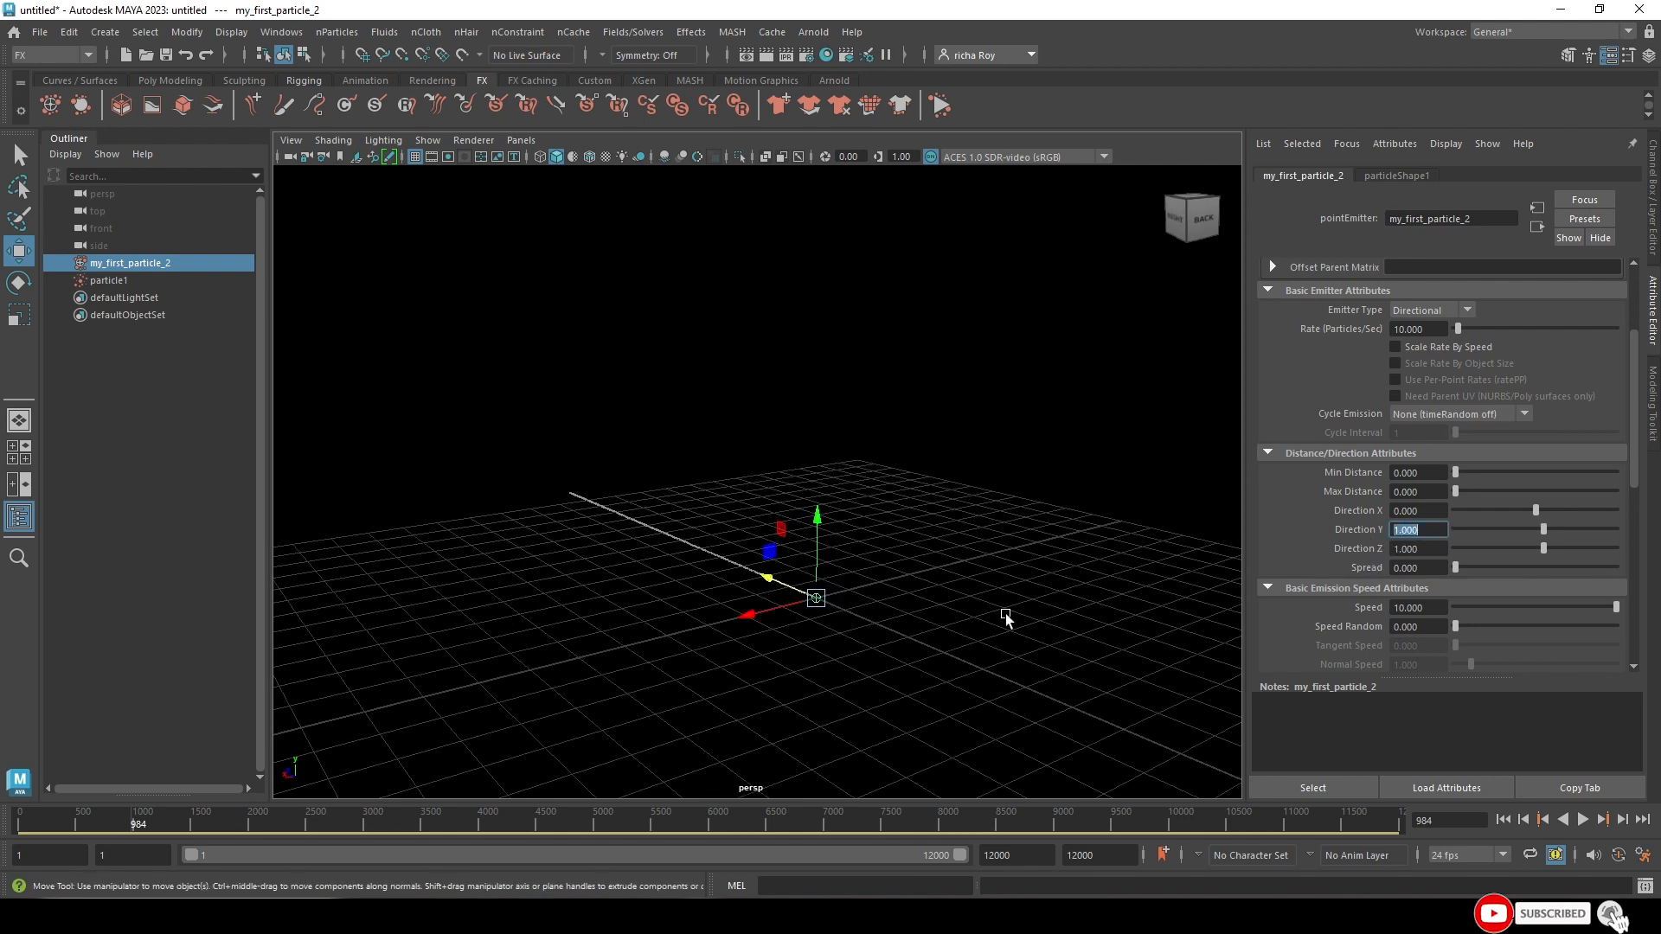
click(1586, 822)
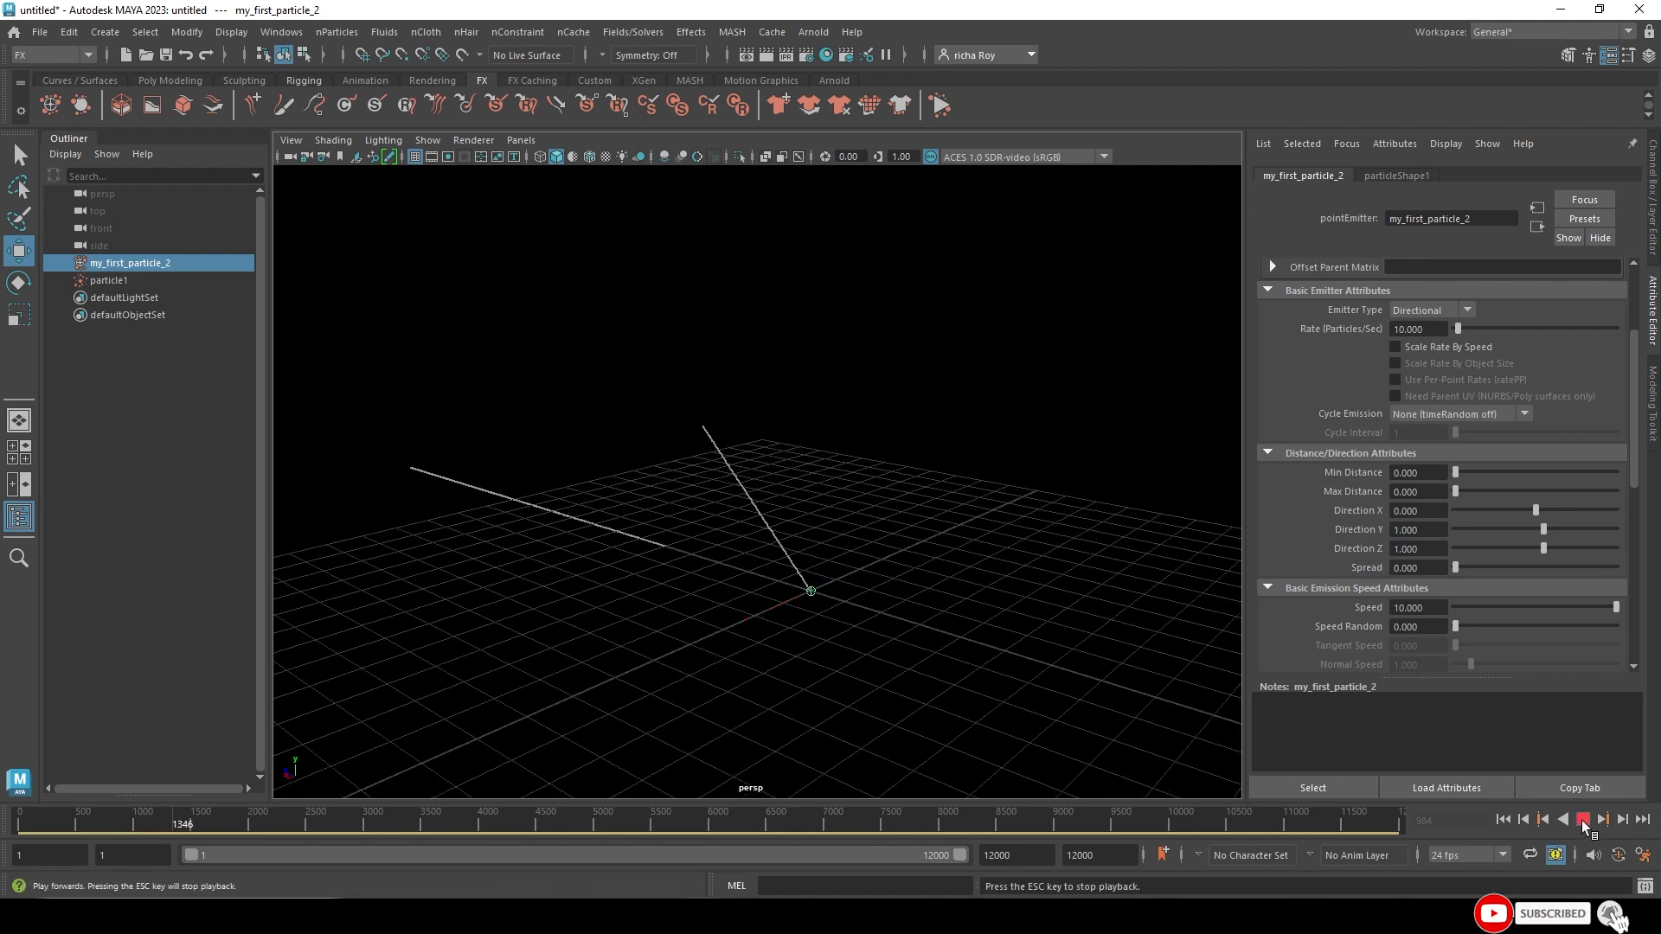
key(Escape)
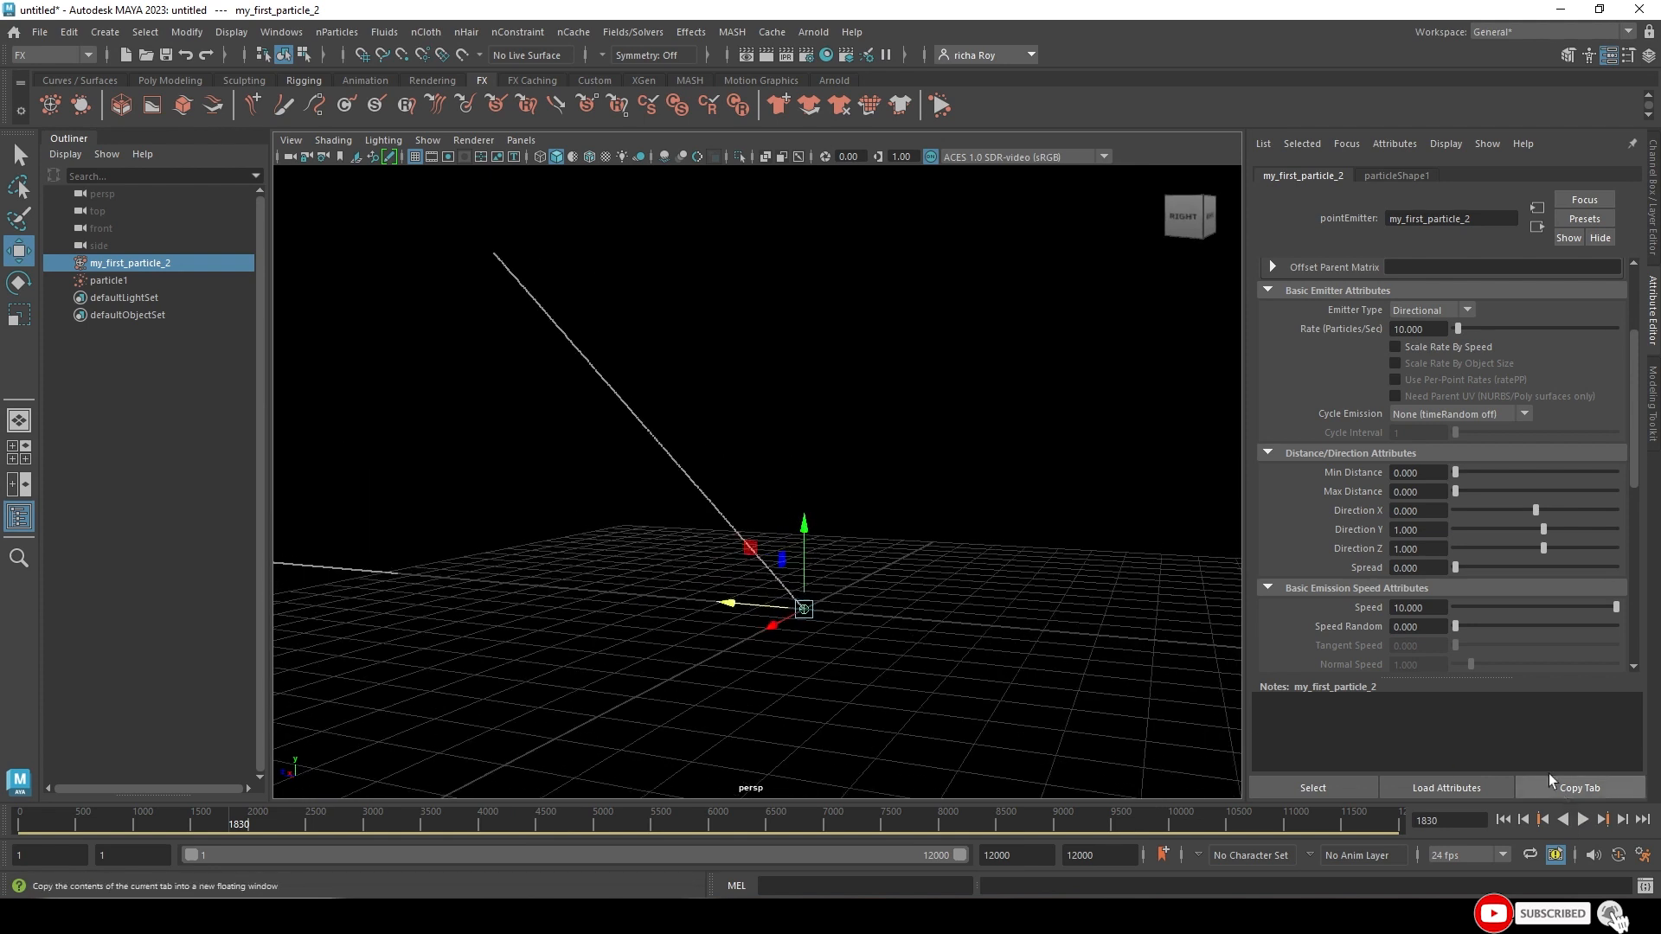
- Set Direction Z to 0 and Direction Y to -1, and play the simulation from the first frame
click(1410, 549)
text(0)
key(Return)
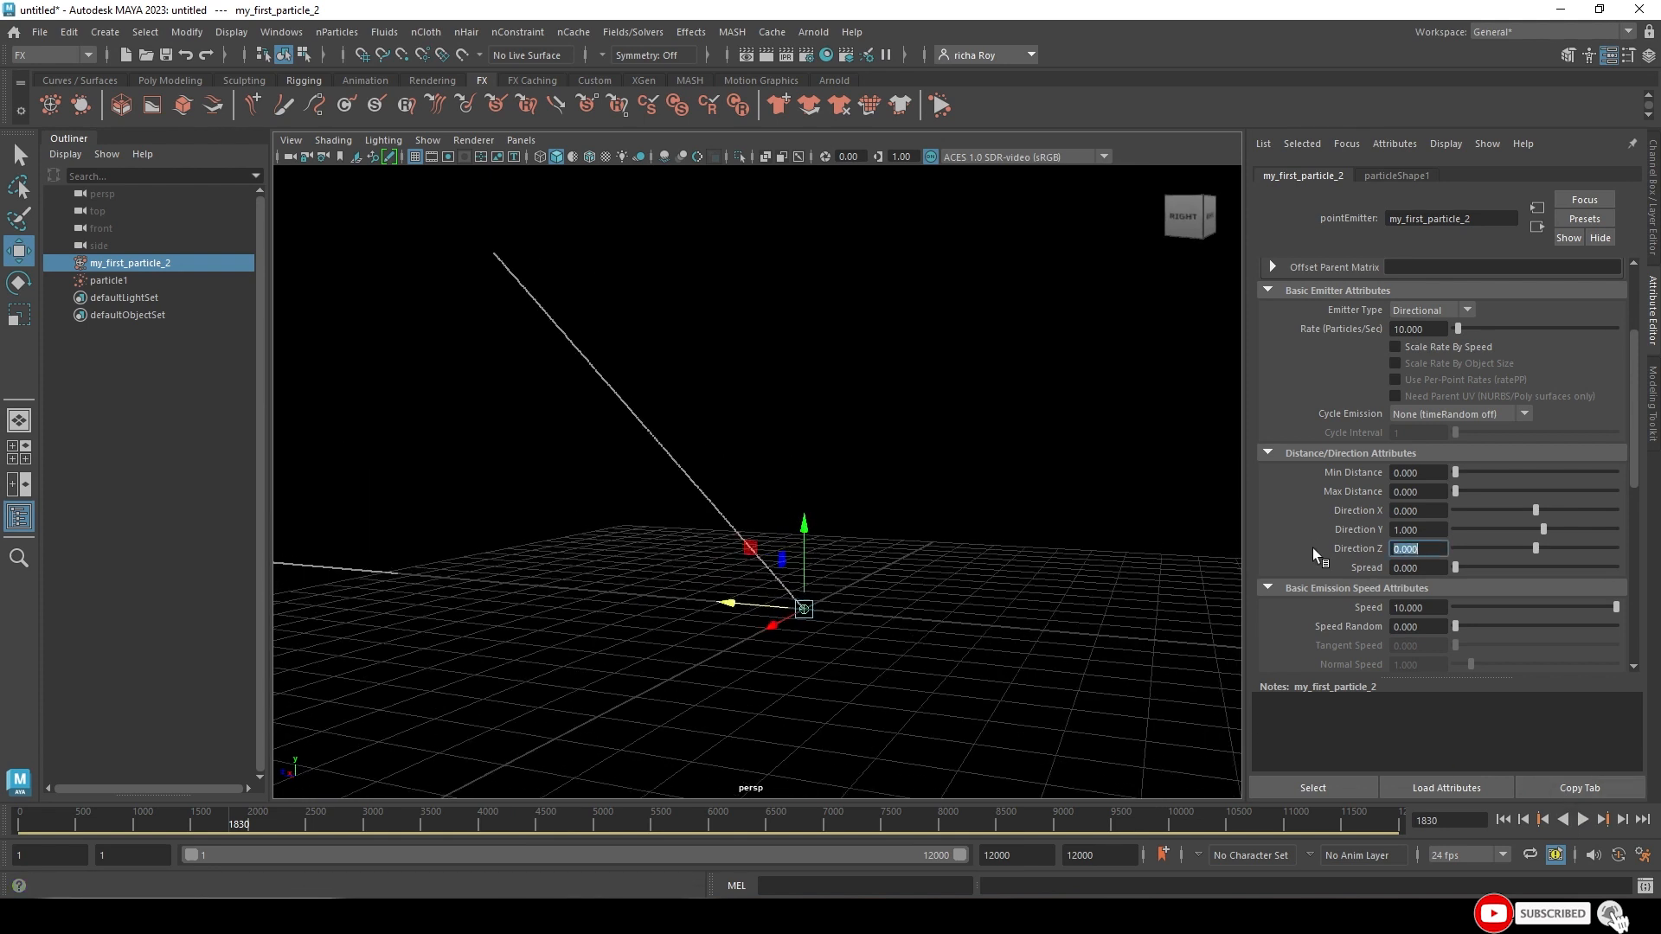
click(1395, 530)
text(-1)
key(Return)
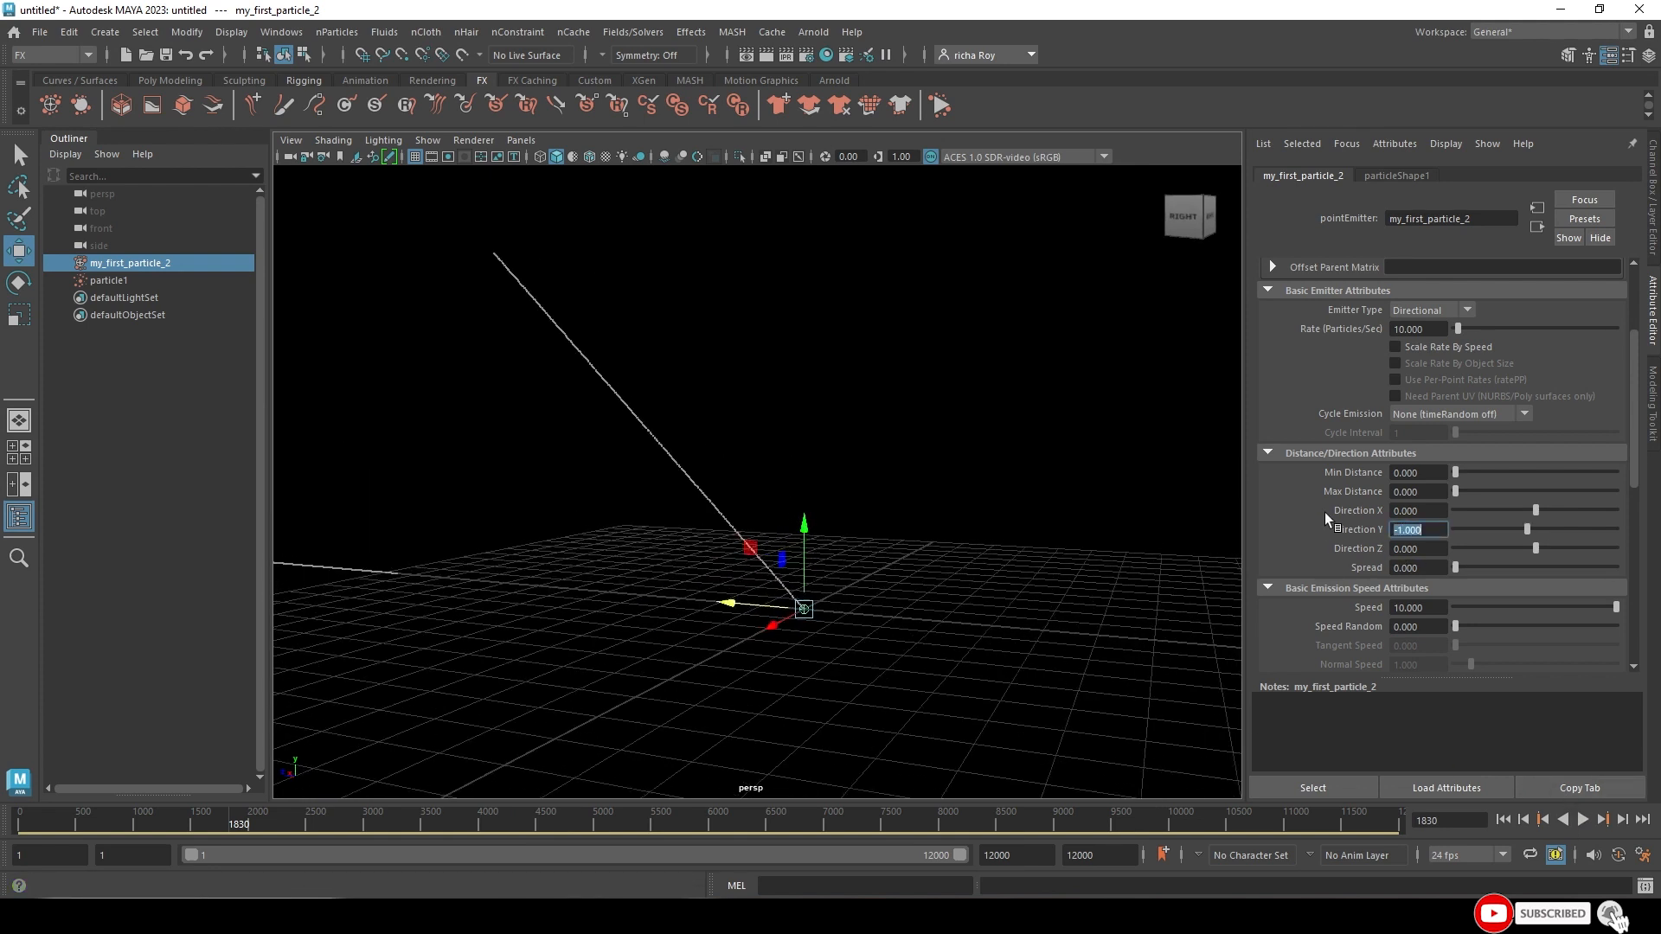
click(1503, 819)
click(1583, 820)
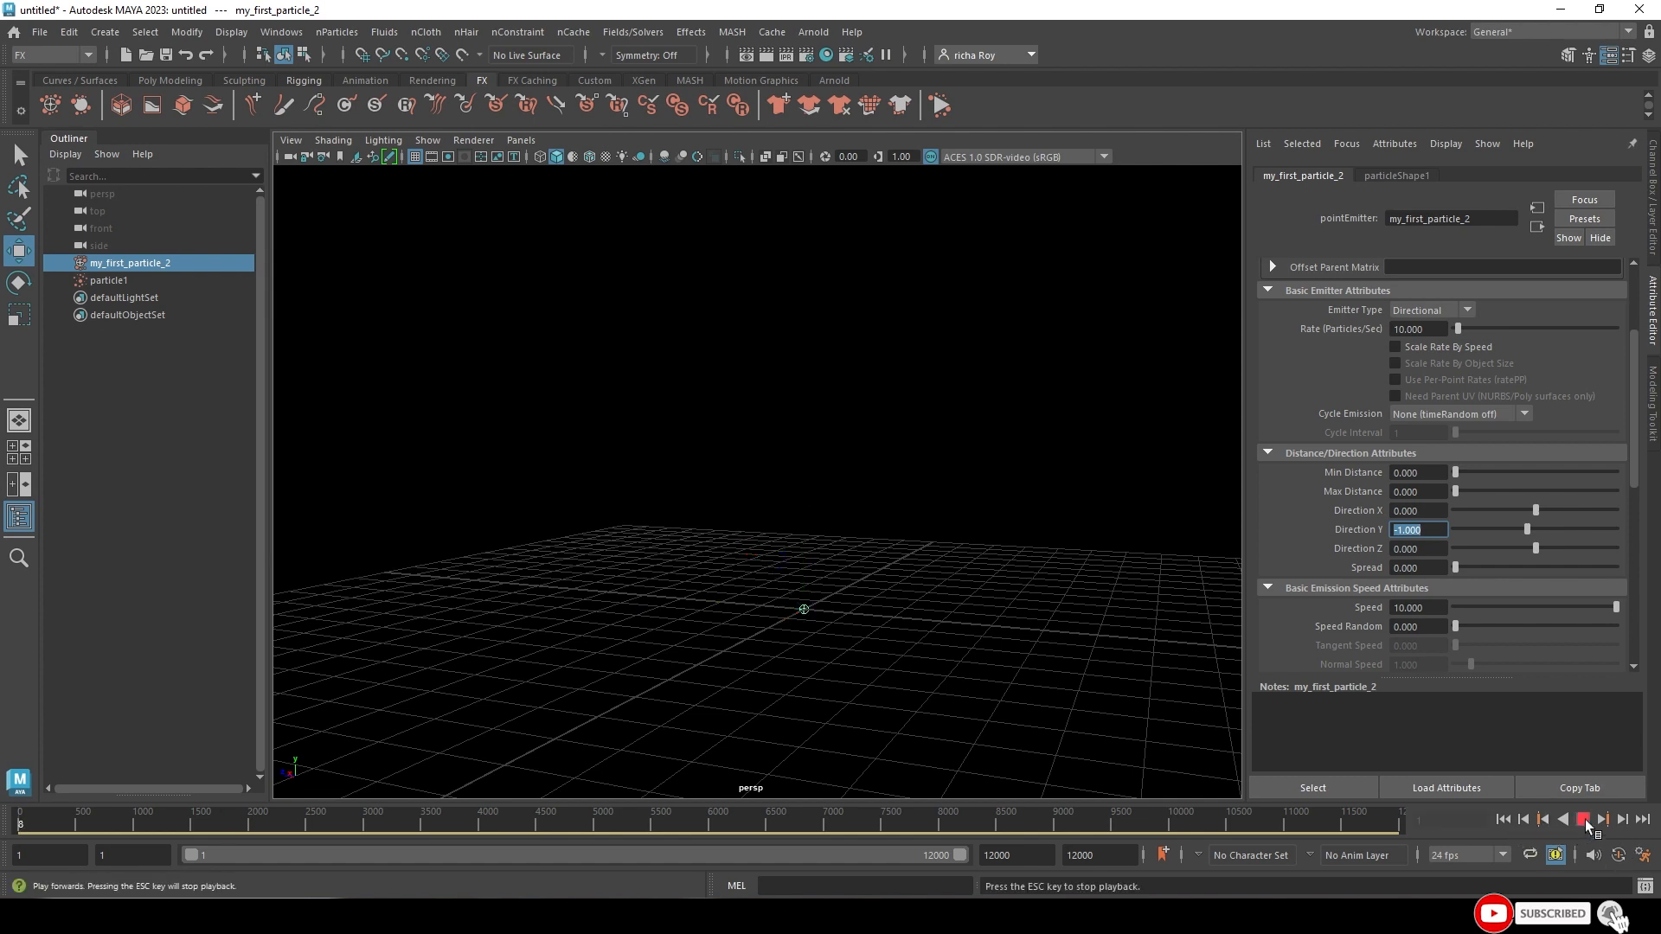
click(1583, 819)
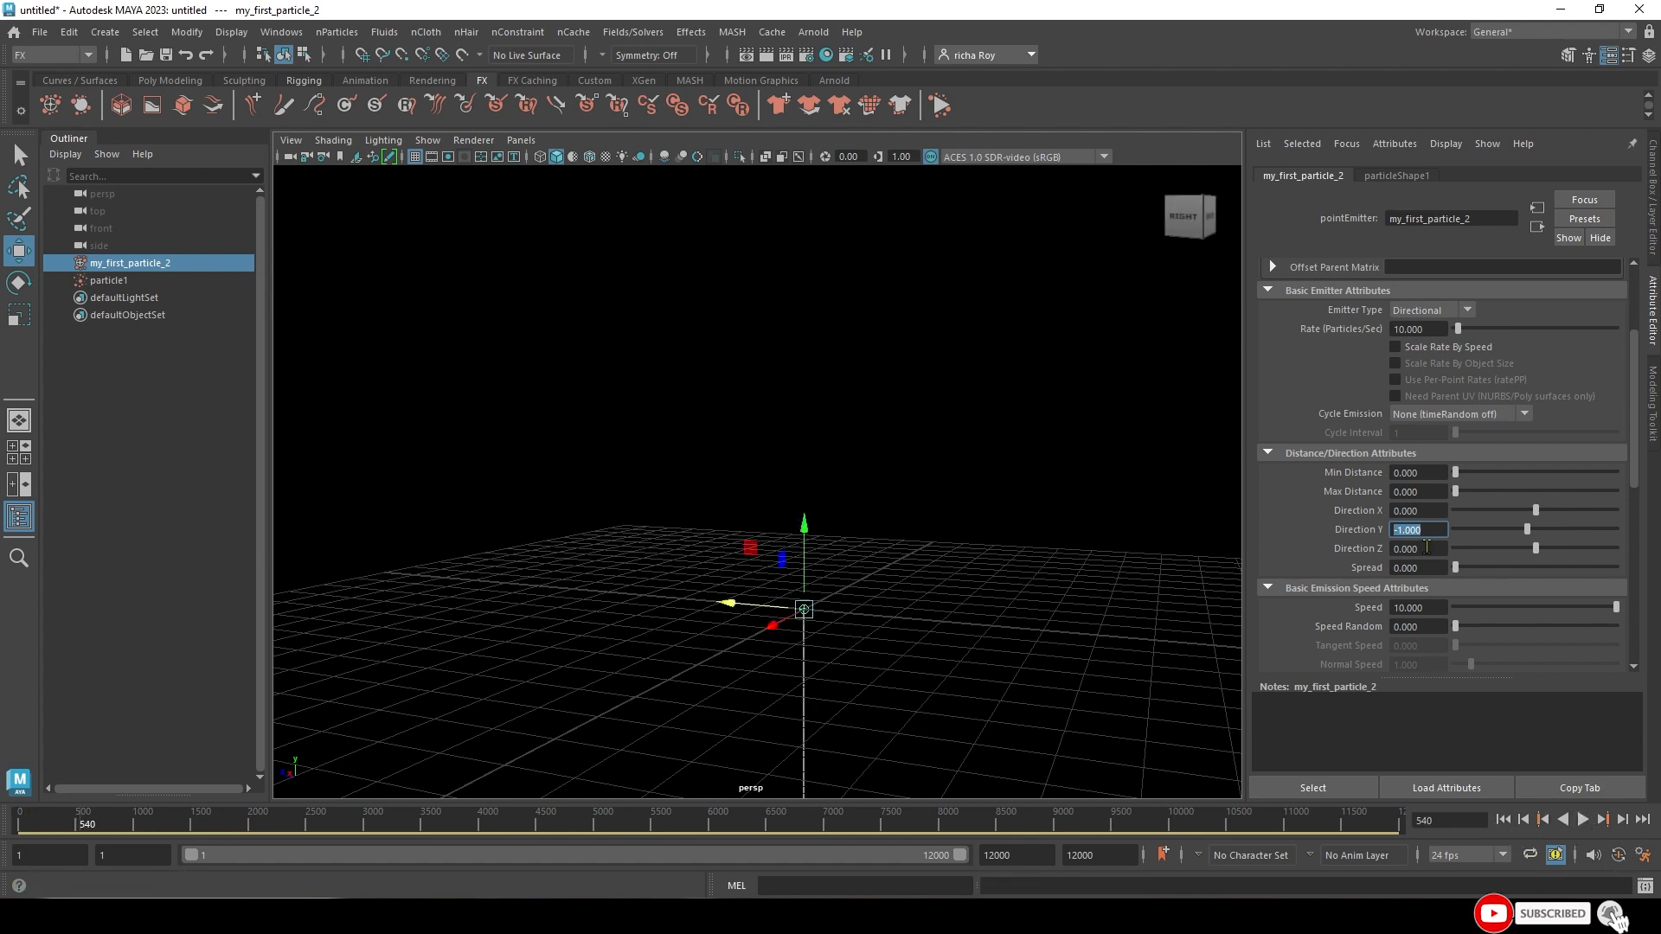
- Set Direction Y to 1 and play the simulation with the emitter and its particle stream in view
text(1)
key(Return)
key(alt+v)
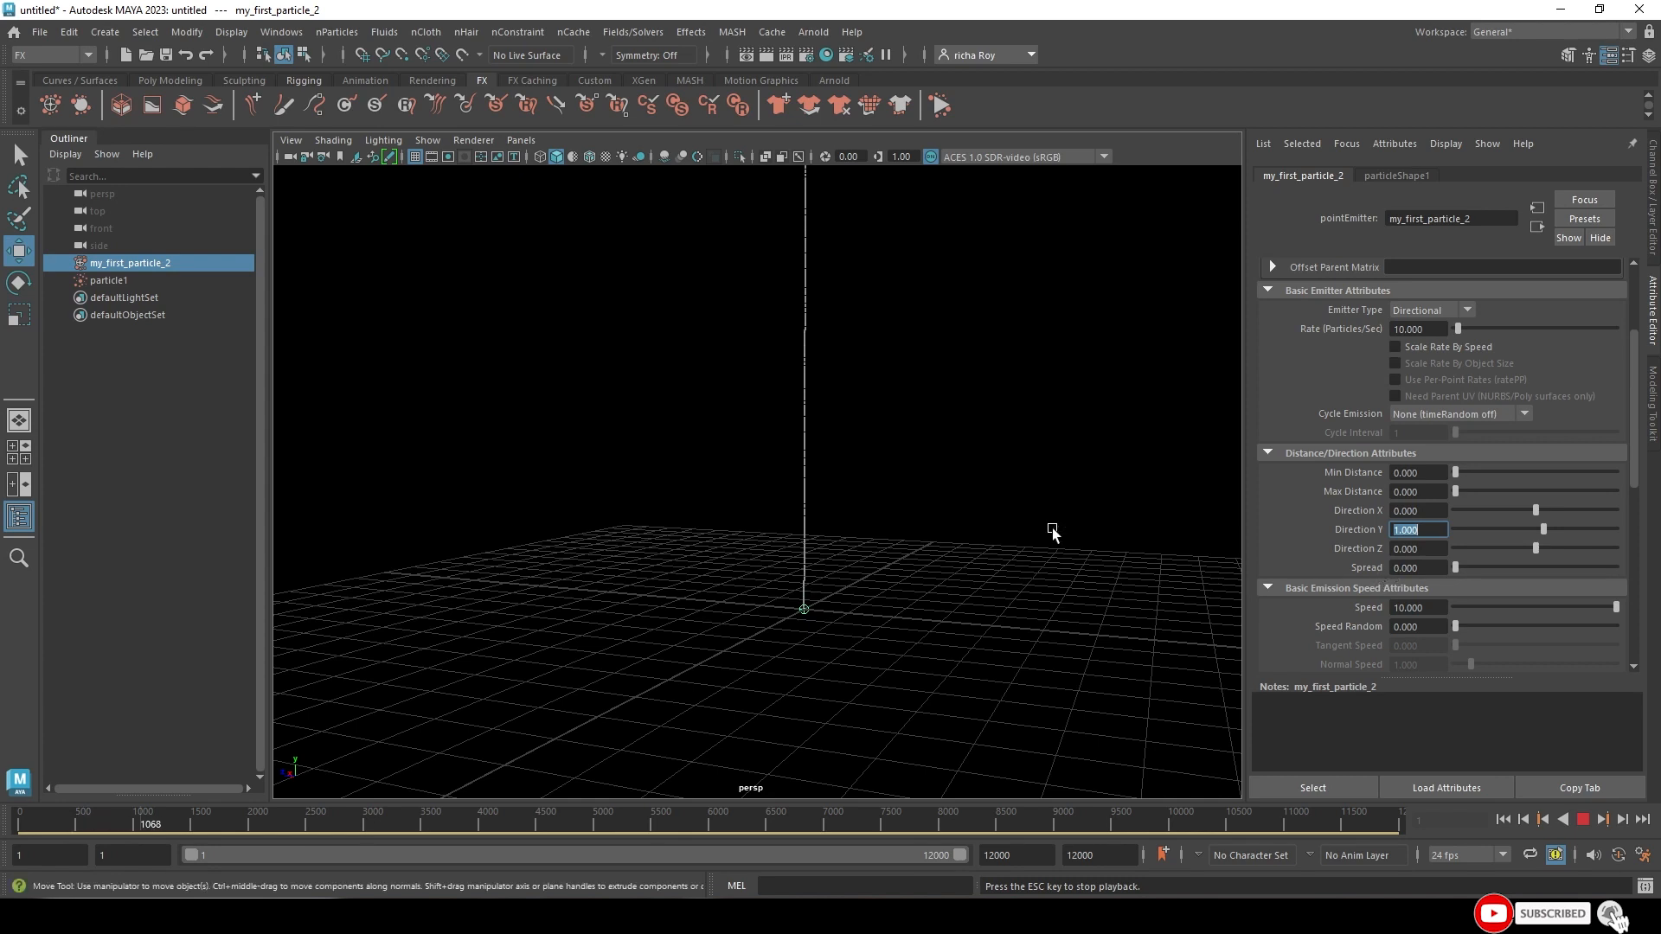
alt+middle_drag(1053, 533, 1033, 596)
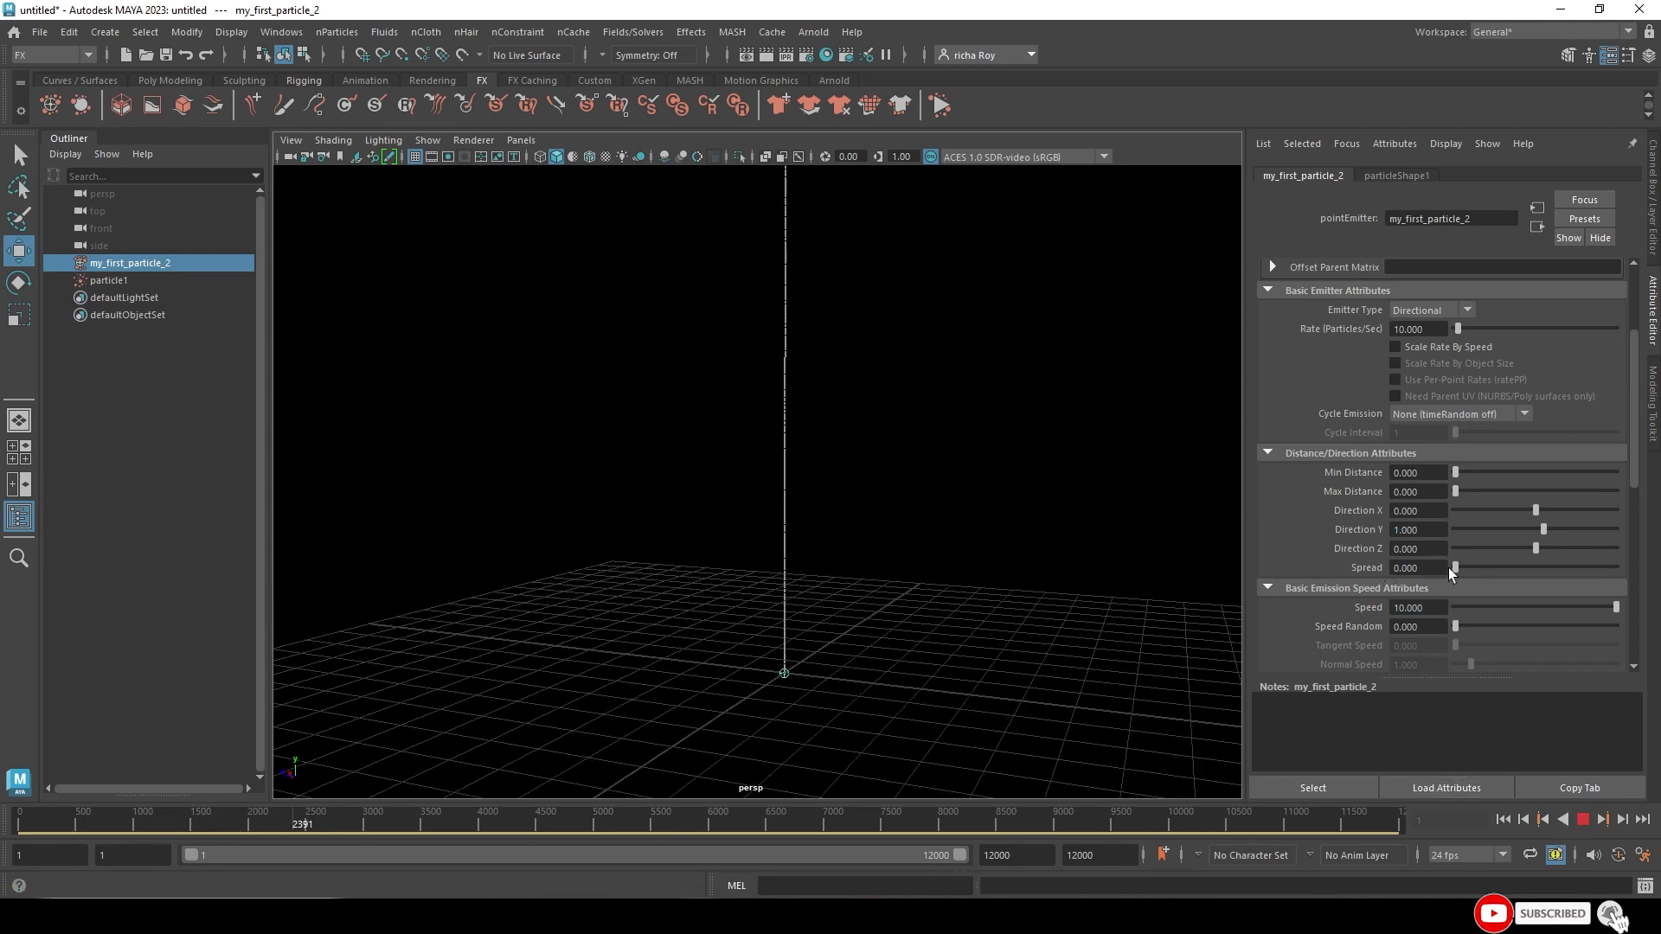
- With the simulation running, raise the emitter's Spread to about 0.245 and set its Rate to 100 particles per second
drag(1454, 567, 1491, 569)
alt+drag(1060, 538, 826, 575)
double_click(1417, 328)
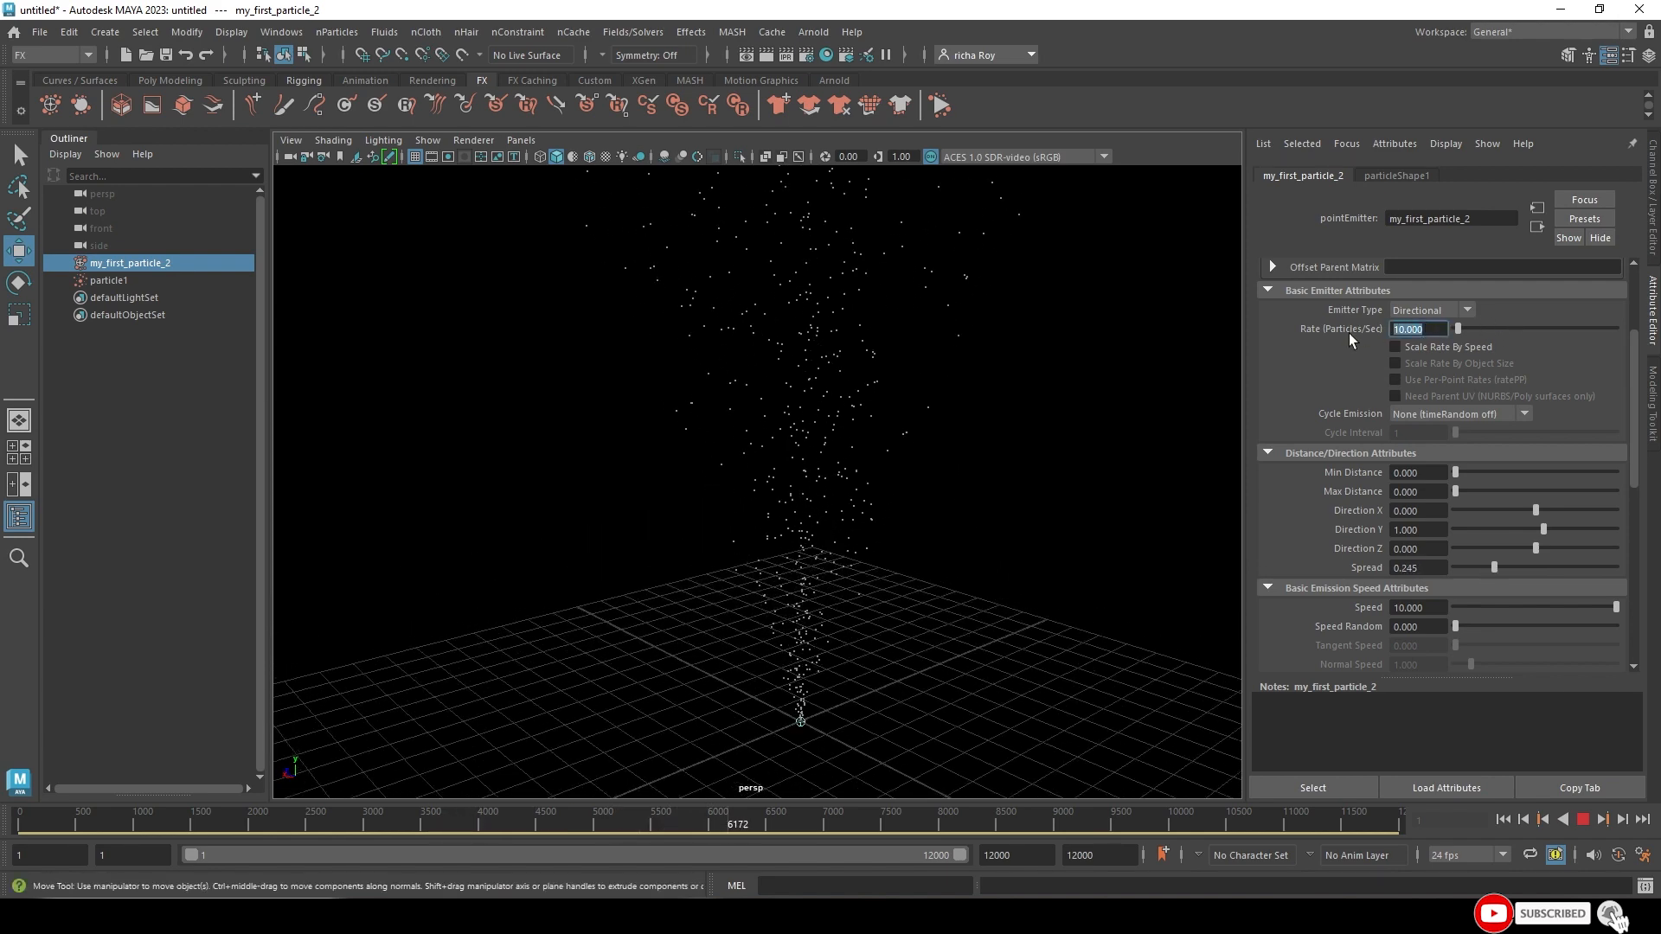
text(100)
key(Return)
mouse_move(865, 571)
alt+mouse_down()
mouse_move(856, 548)
mouse_move(888, 560)
alt+mouse_up()
alt+middle_drag(888, 560, 831, 430)
alt+drag(831, 430, 952, 530)
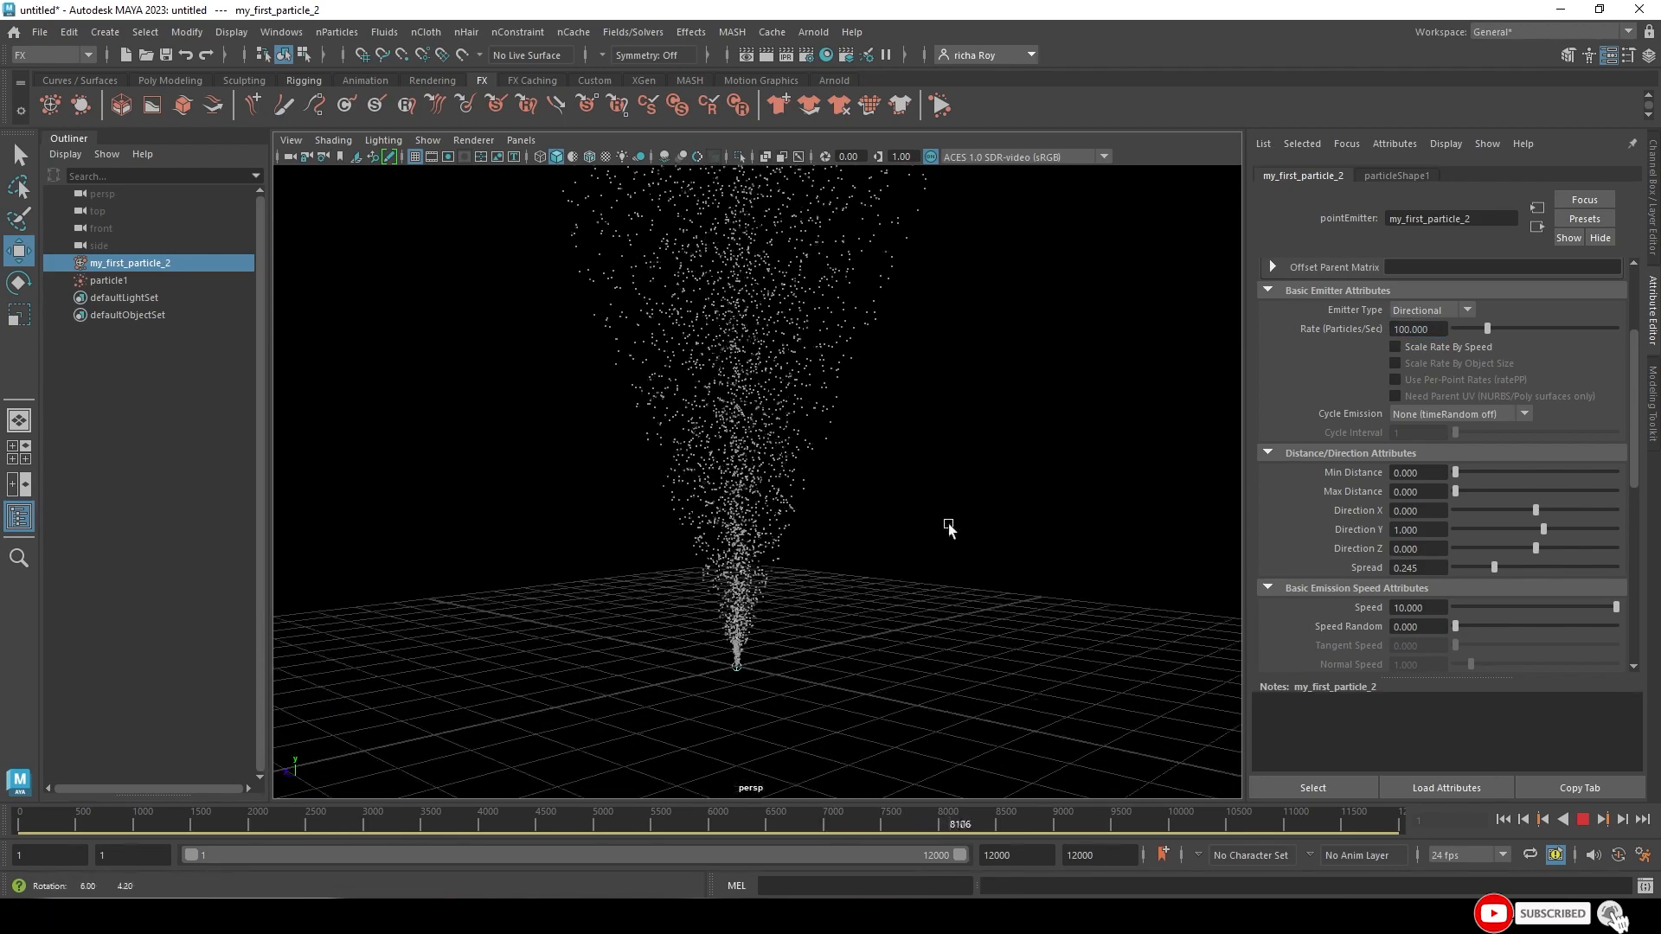
- Raise the emitter's Speed during playback to 20, 30, 50 and finally 60
double_click(1377, 609)
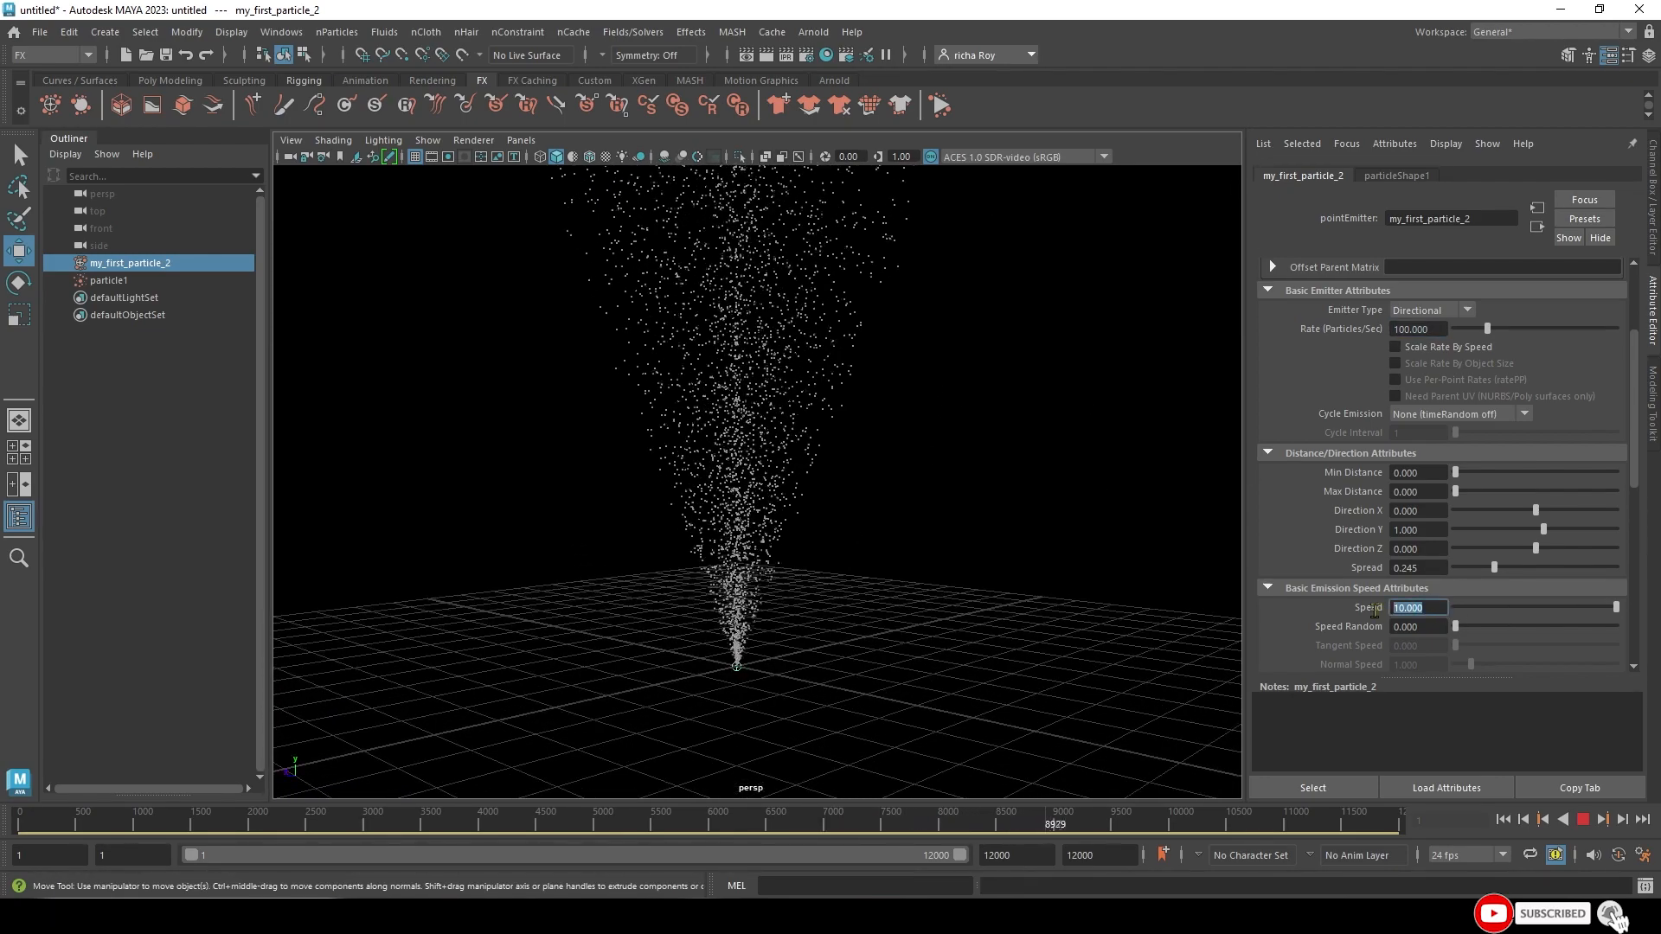
text(20)
key(Return)
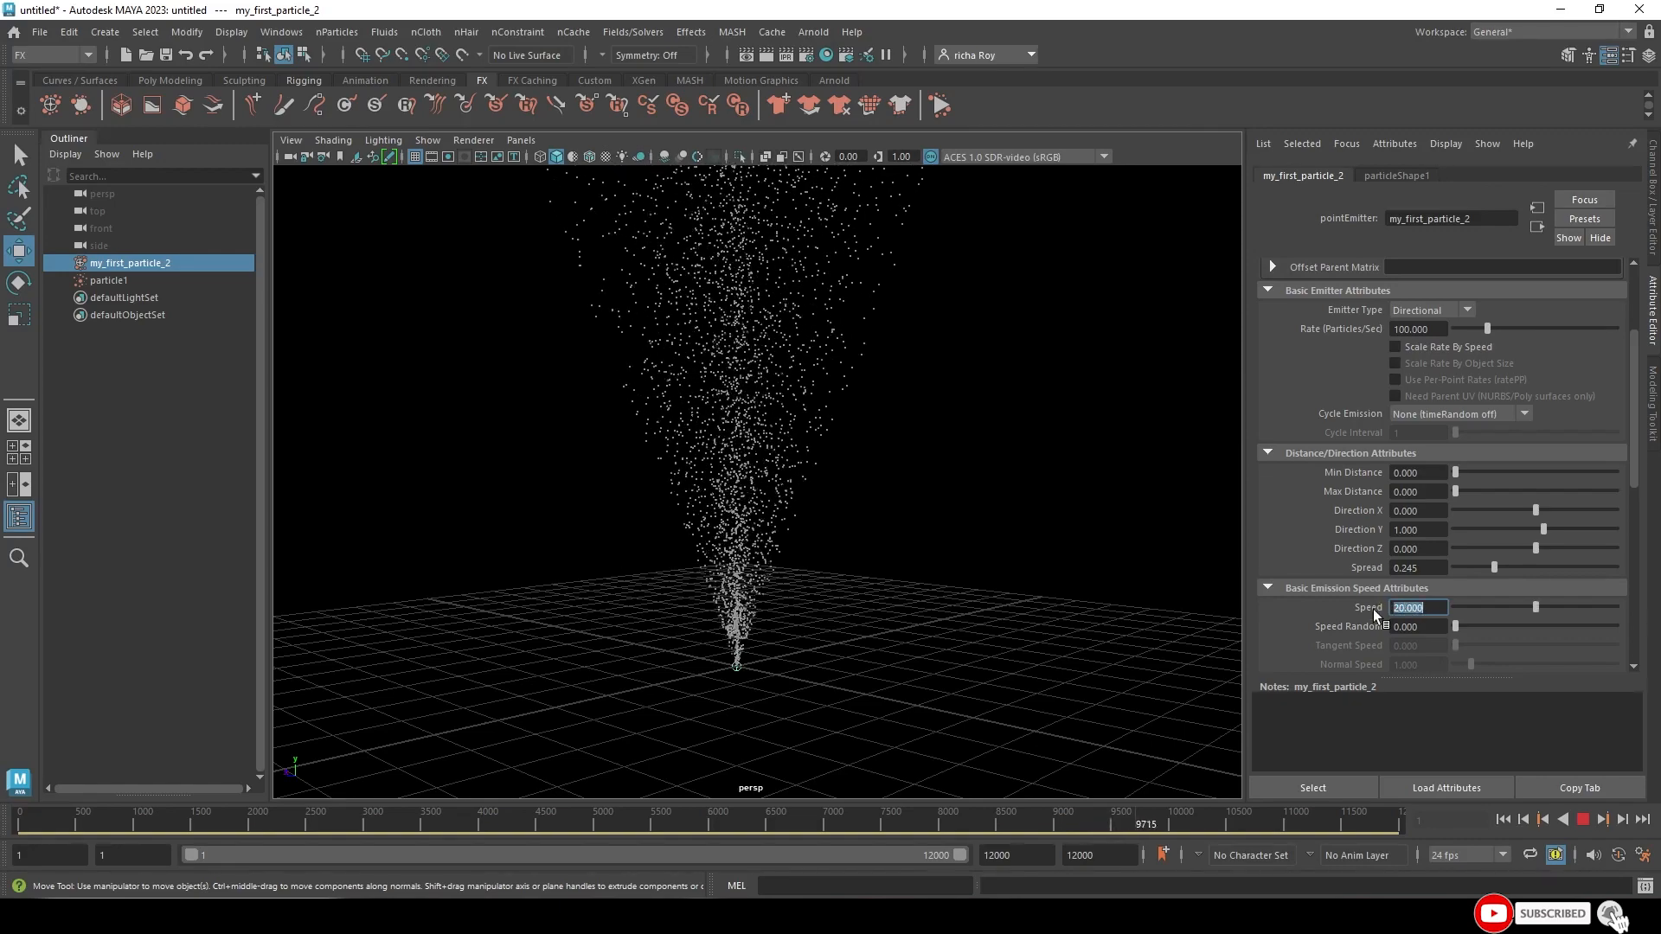
text(30)
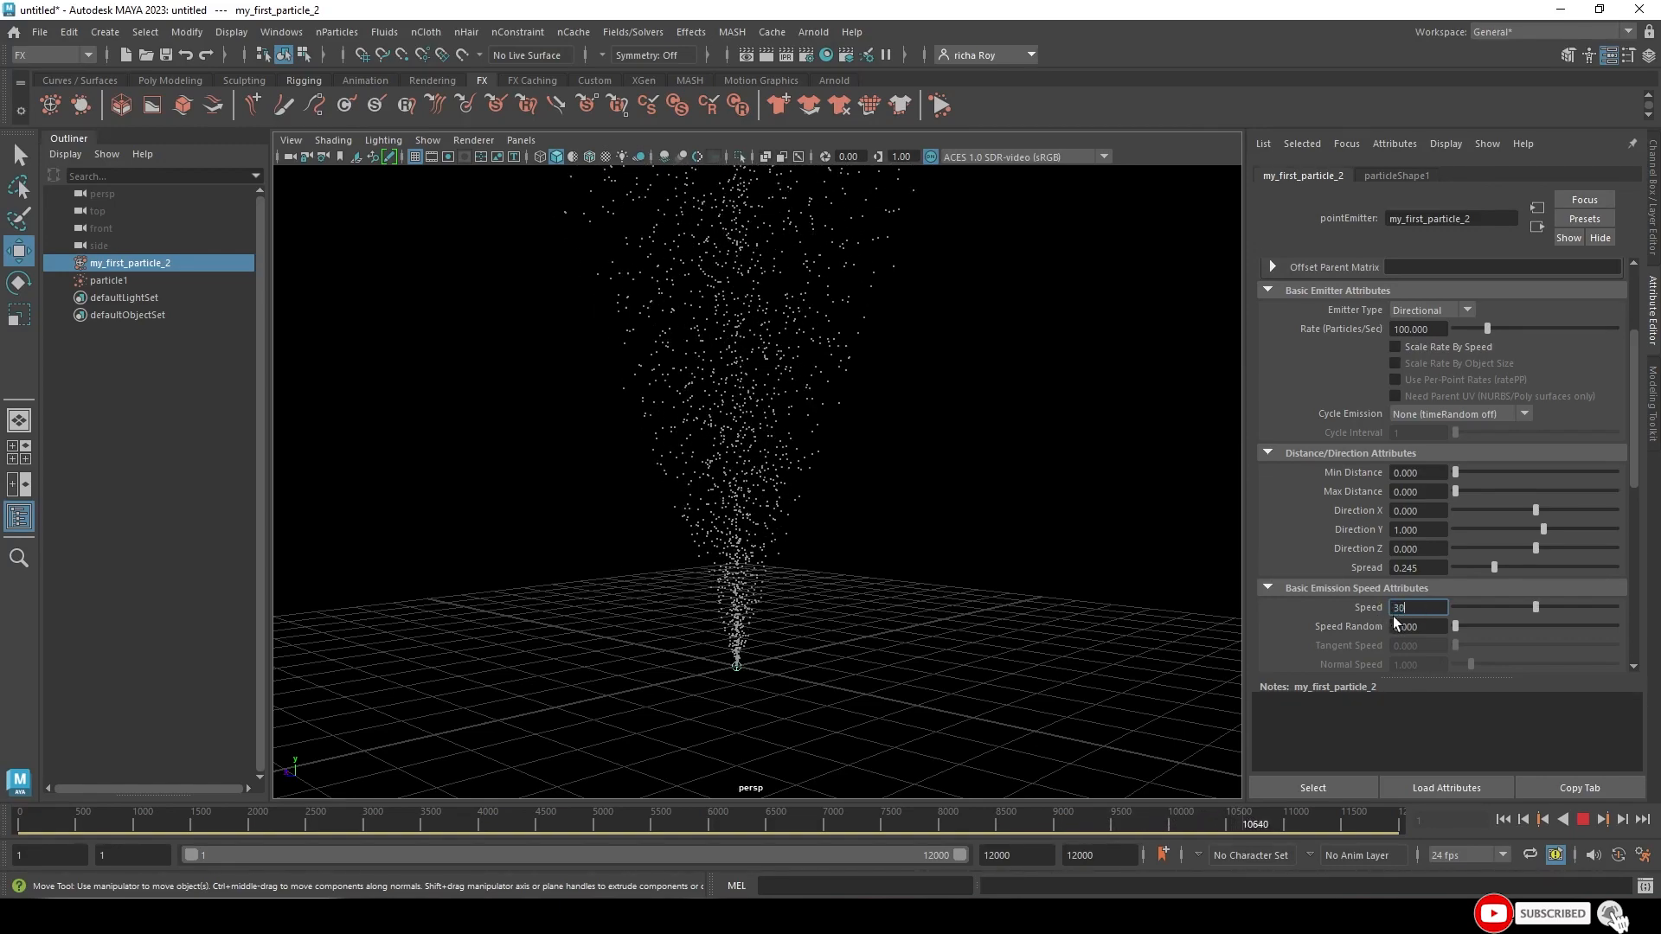
key(Return)
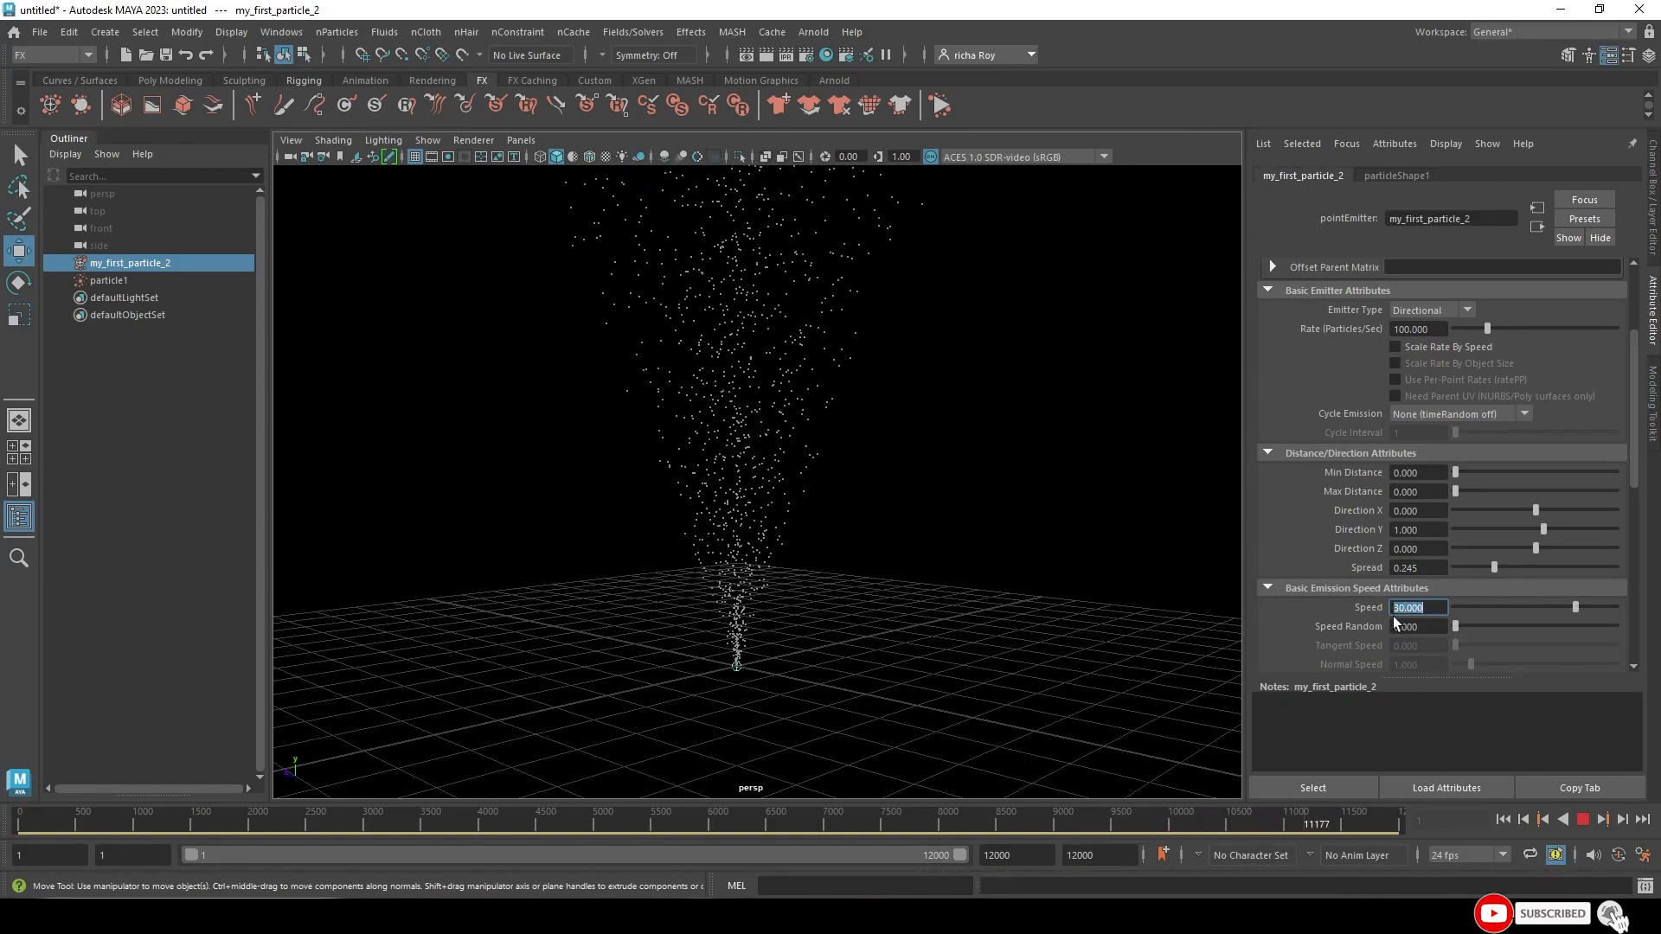
text(50)
key(Return)
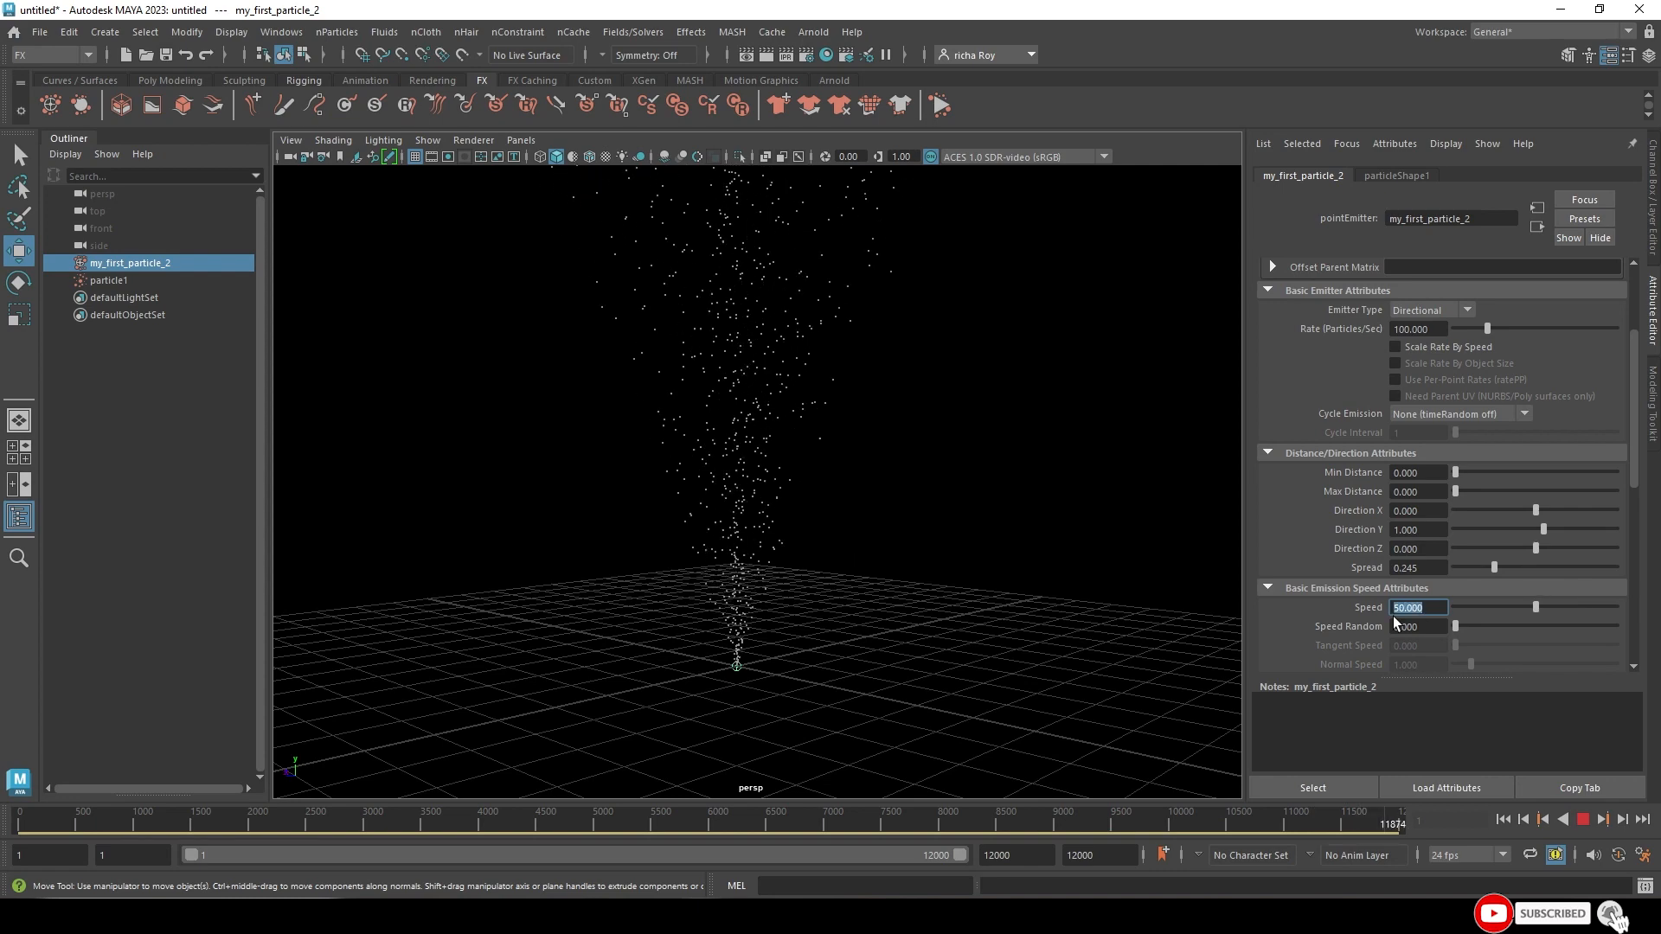
text(60)
key(Return)
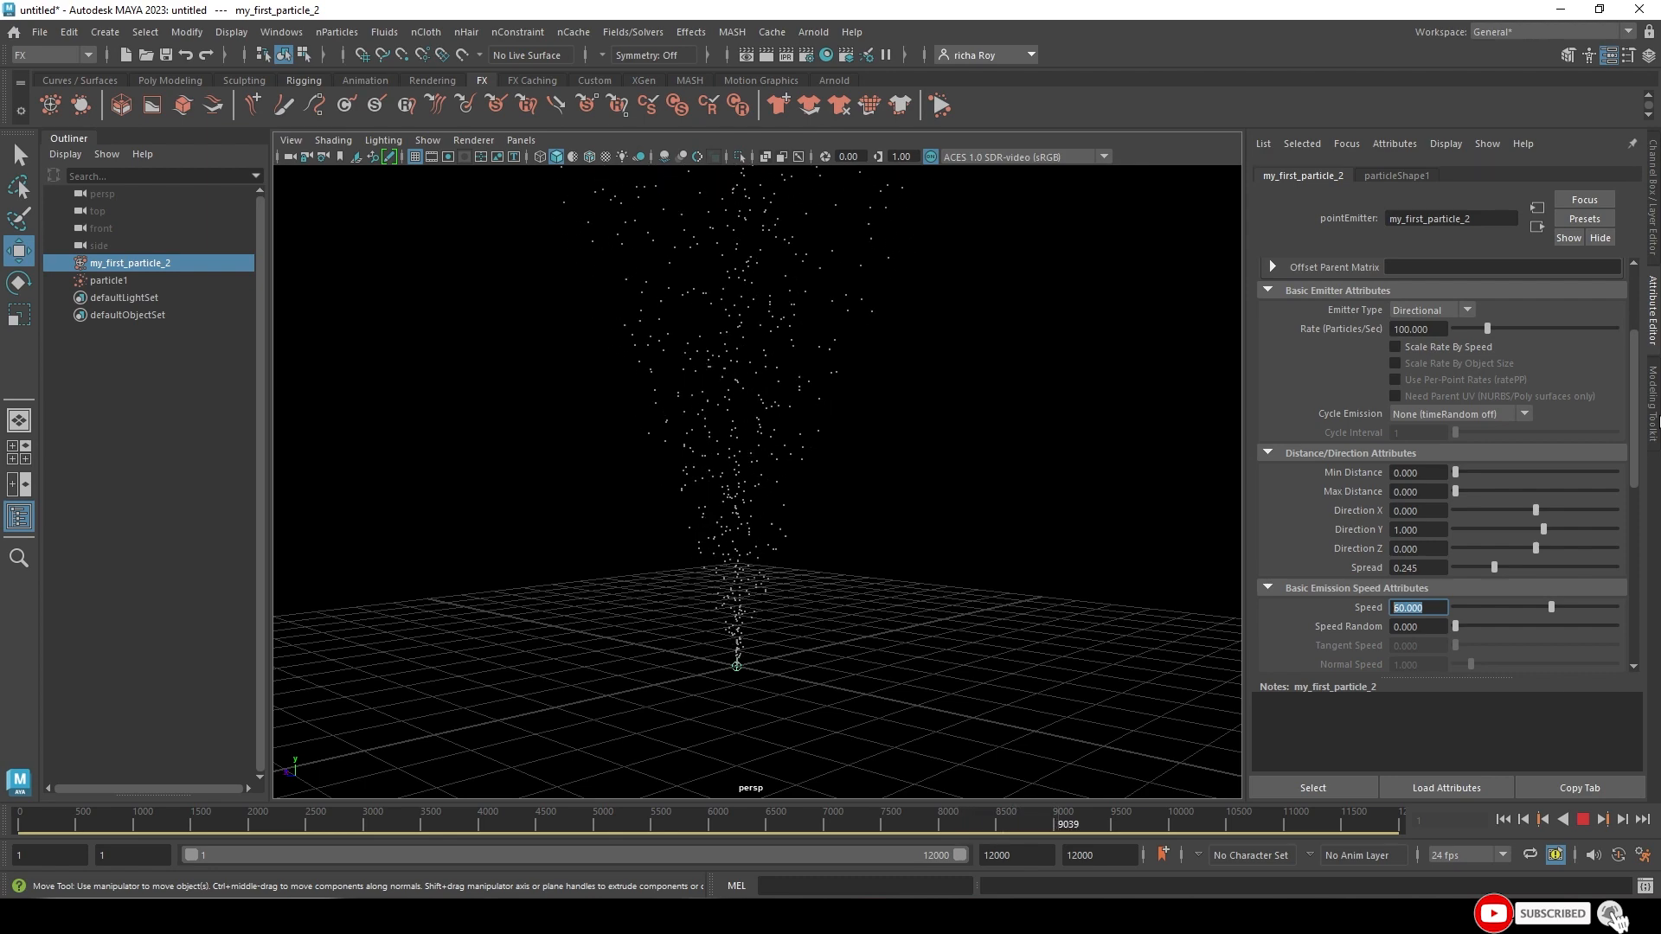
- Stop the playback, change the emitter type to Surface, and return to the first frame
scroll(900, 605, down, 4)
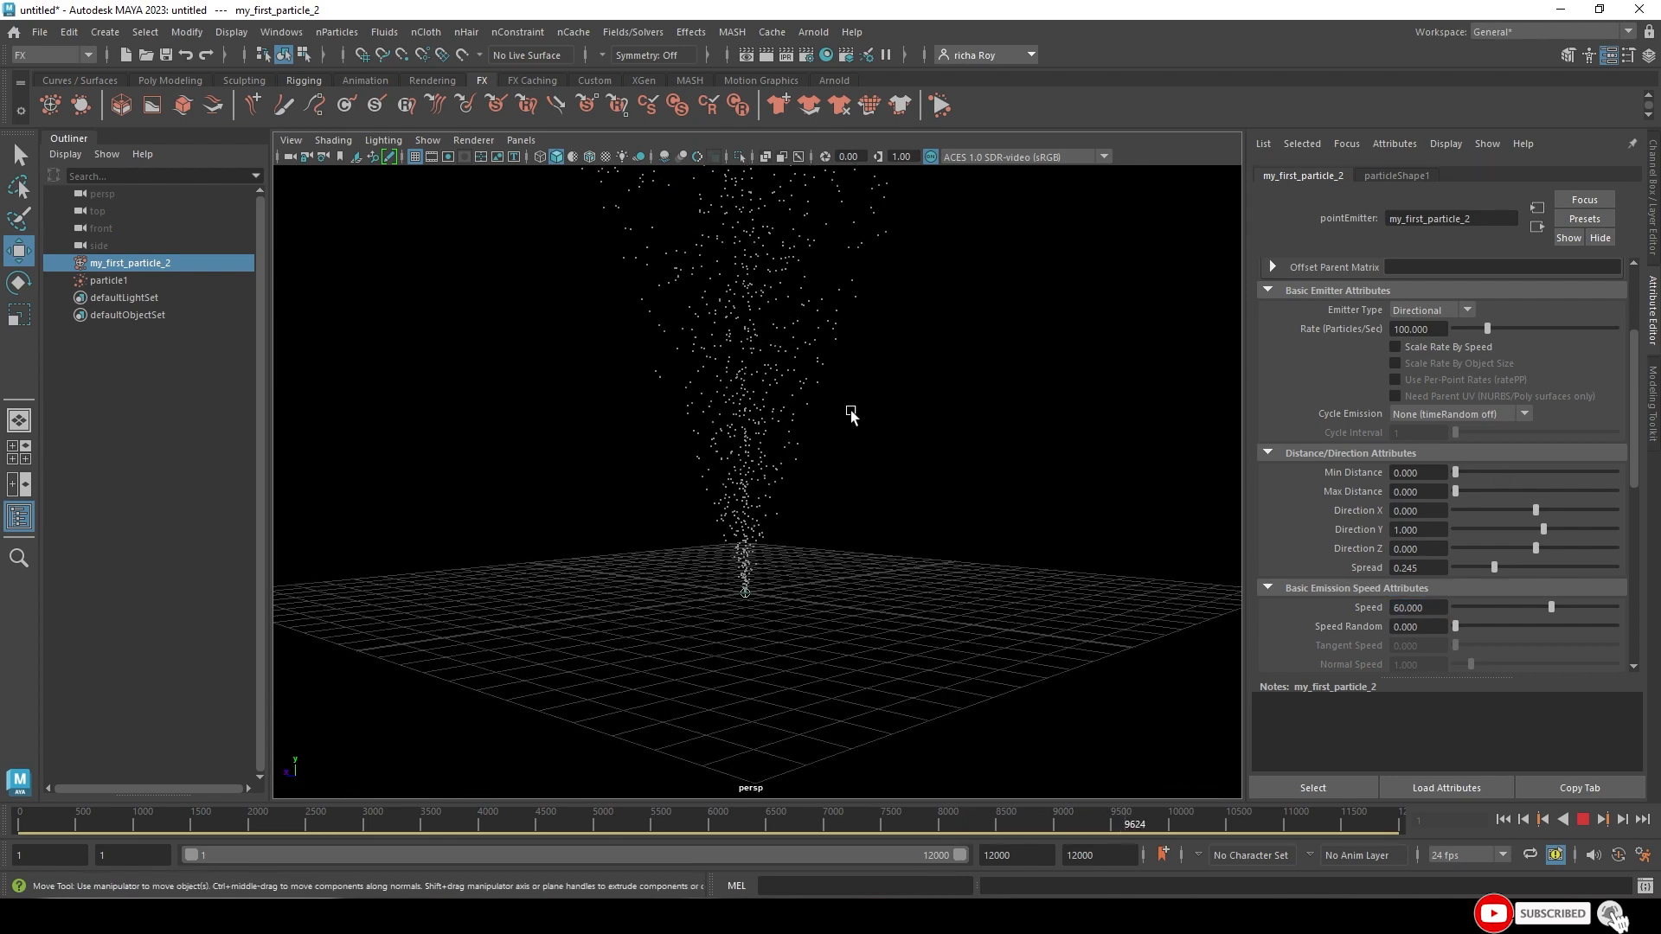
alt+middle_drag(847, 410, 827, 485)
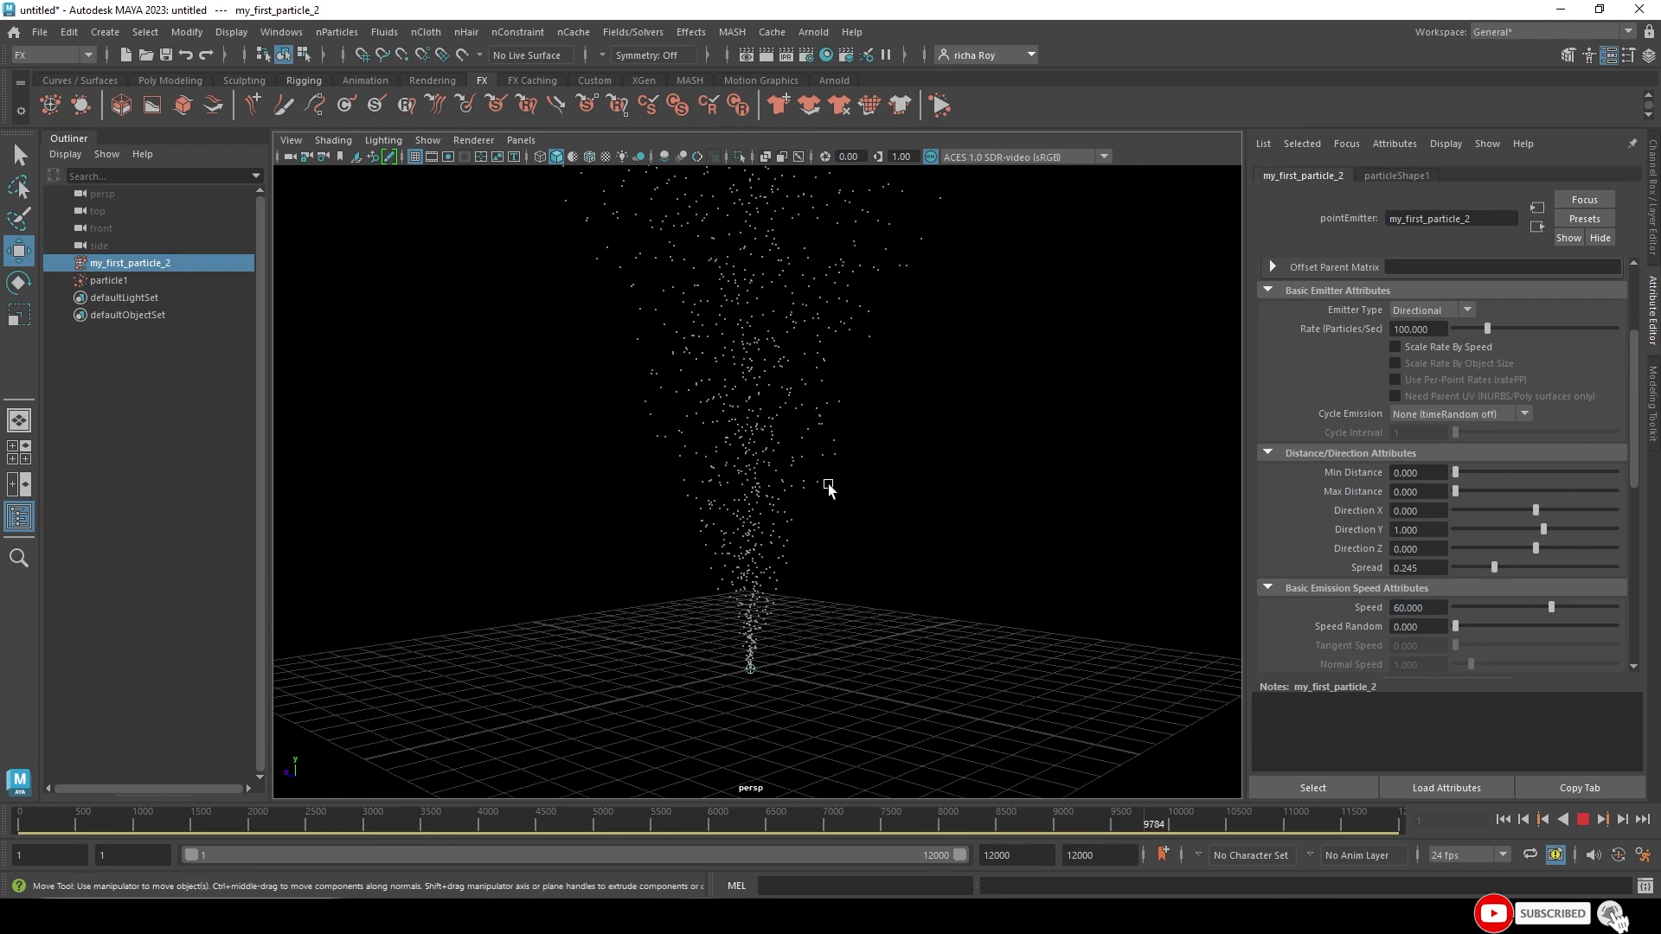
click(1417, 626)
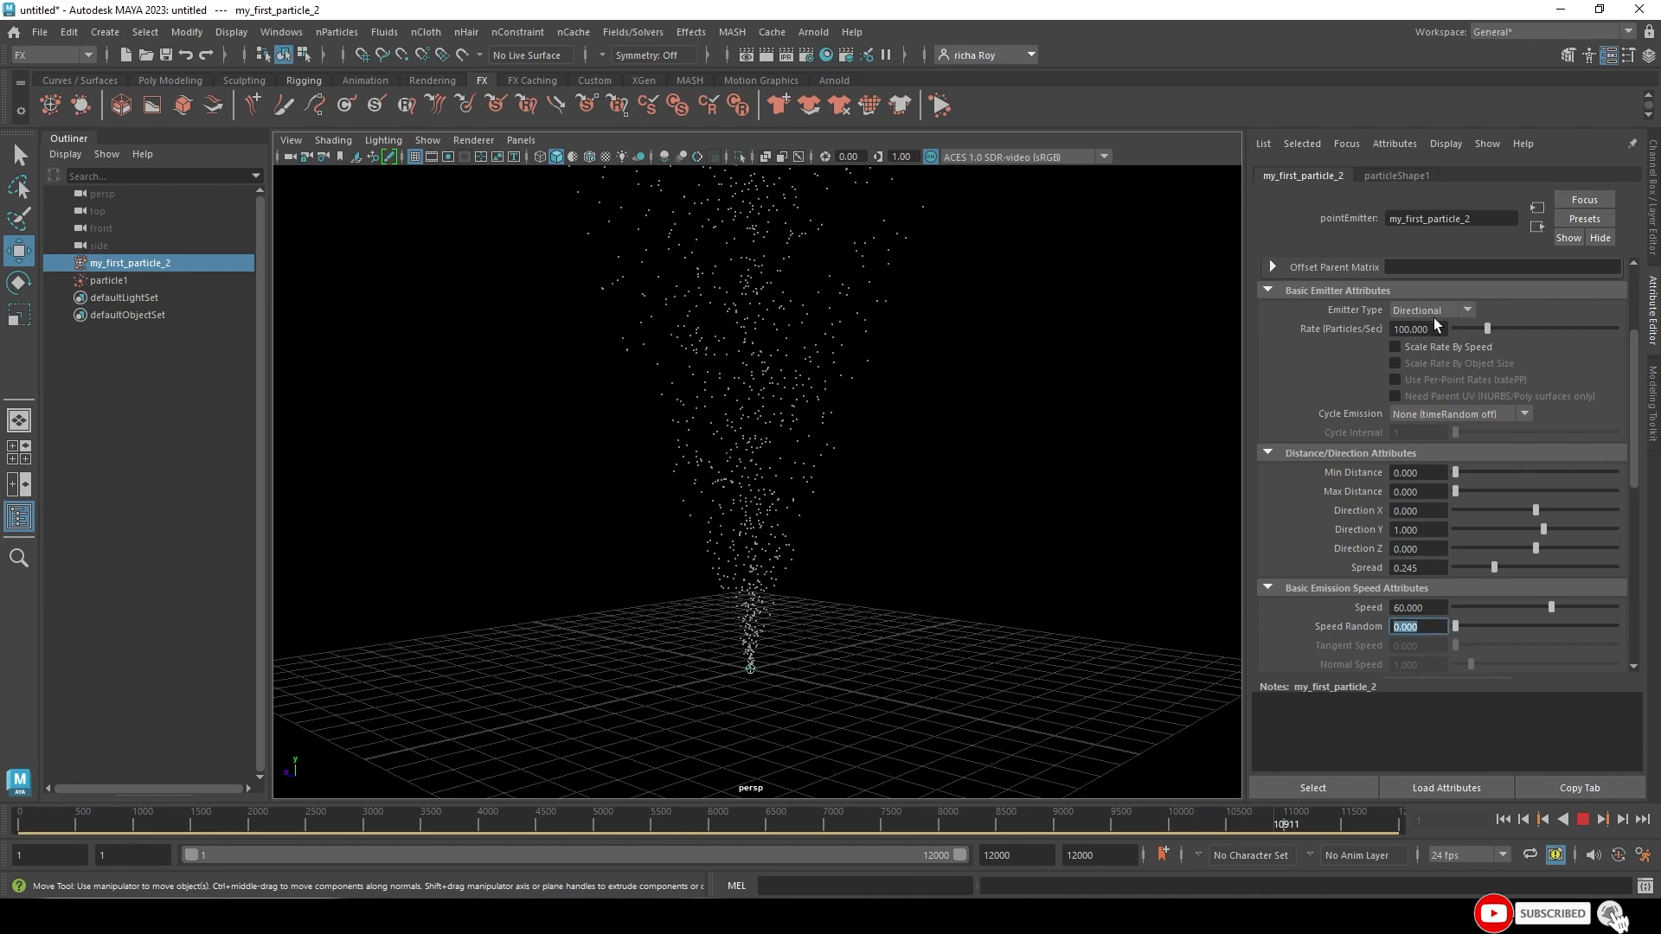
click(1584, 819)
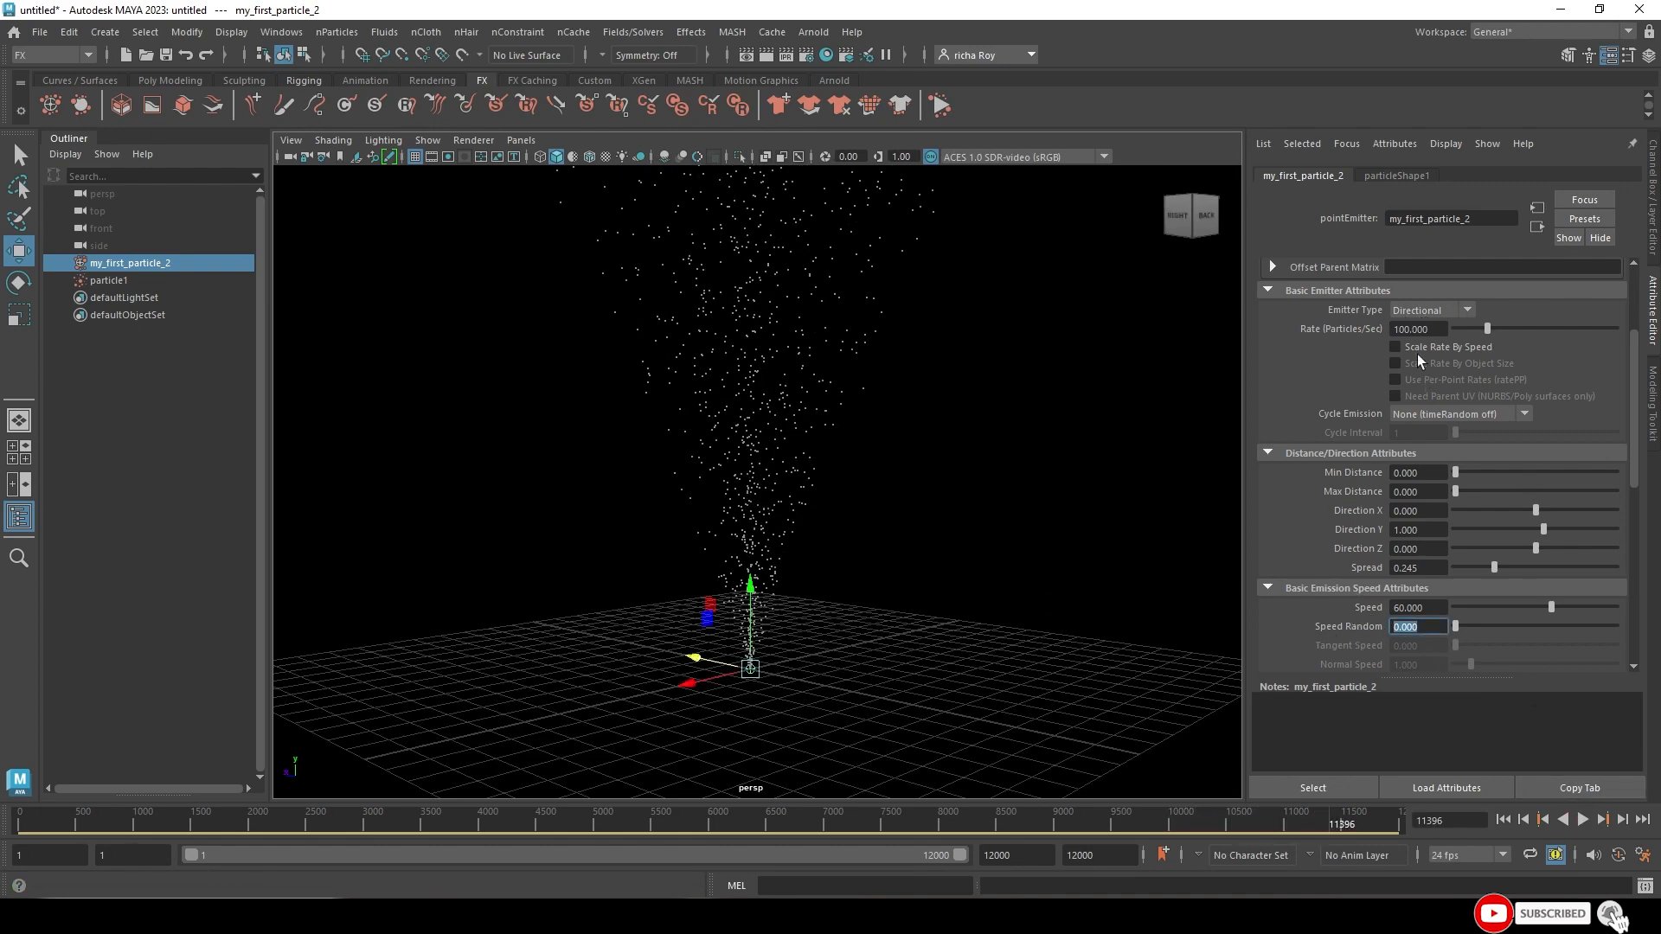
click(1416, 312)
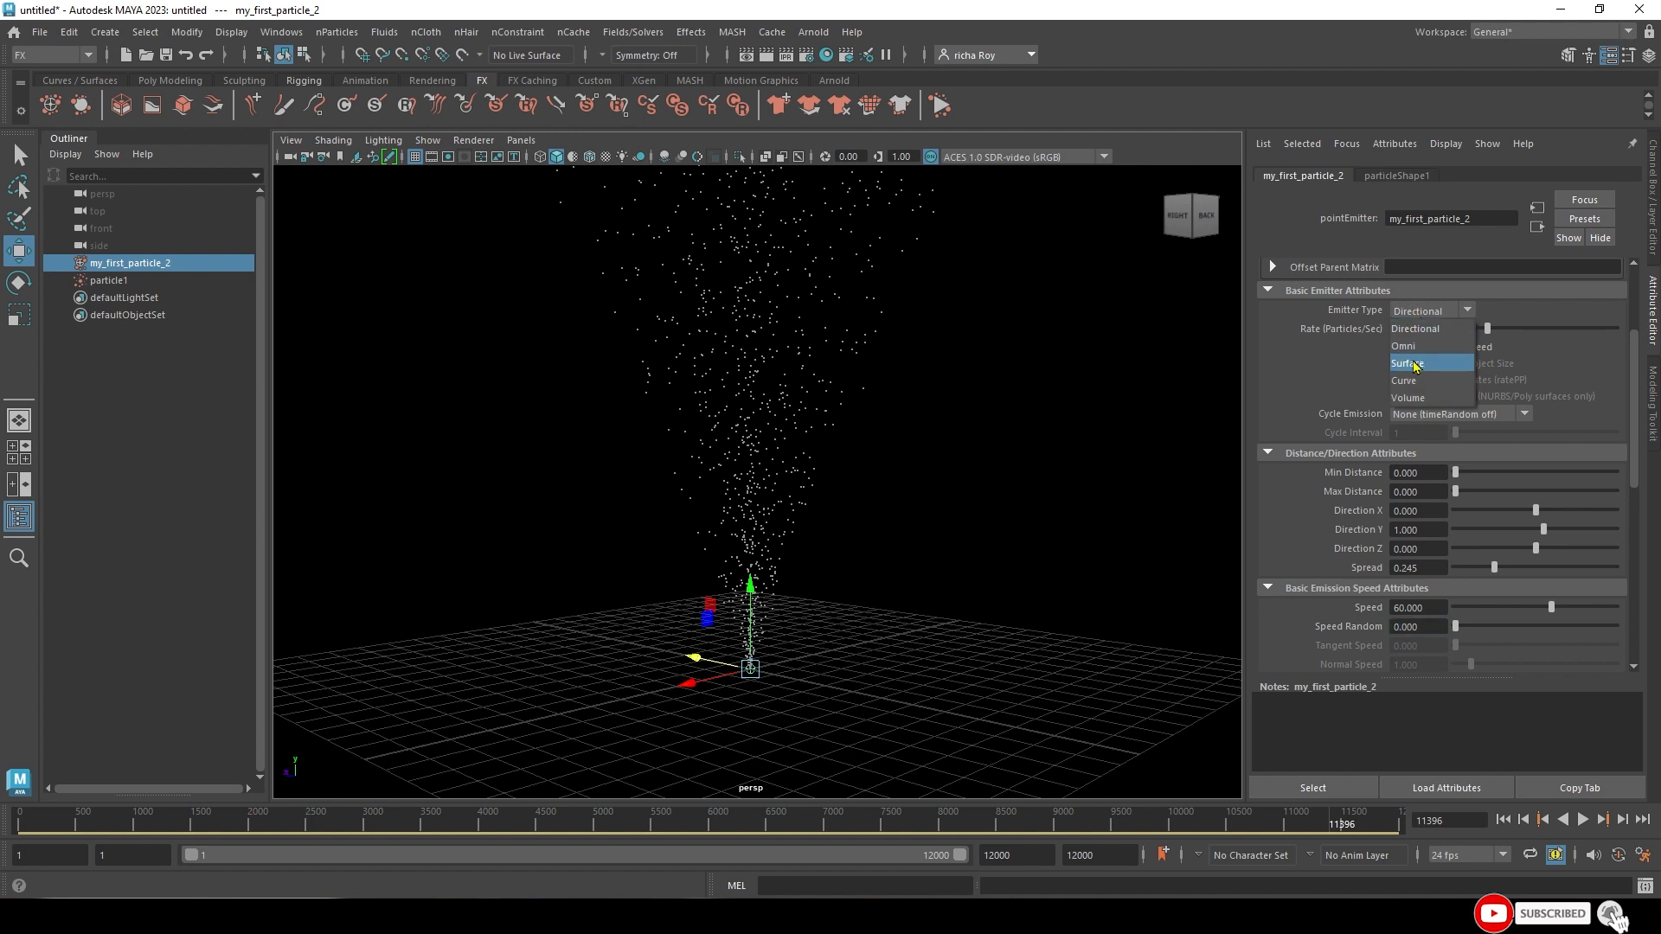
click(1416, 364)
click(1502, 820)
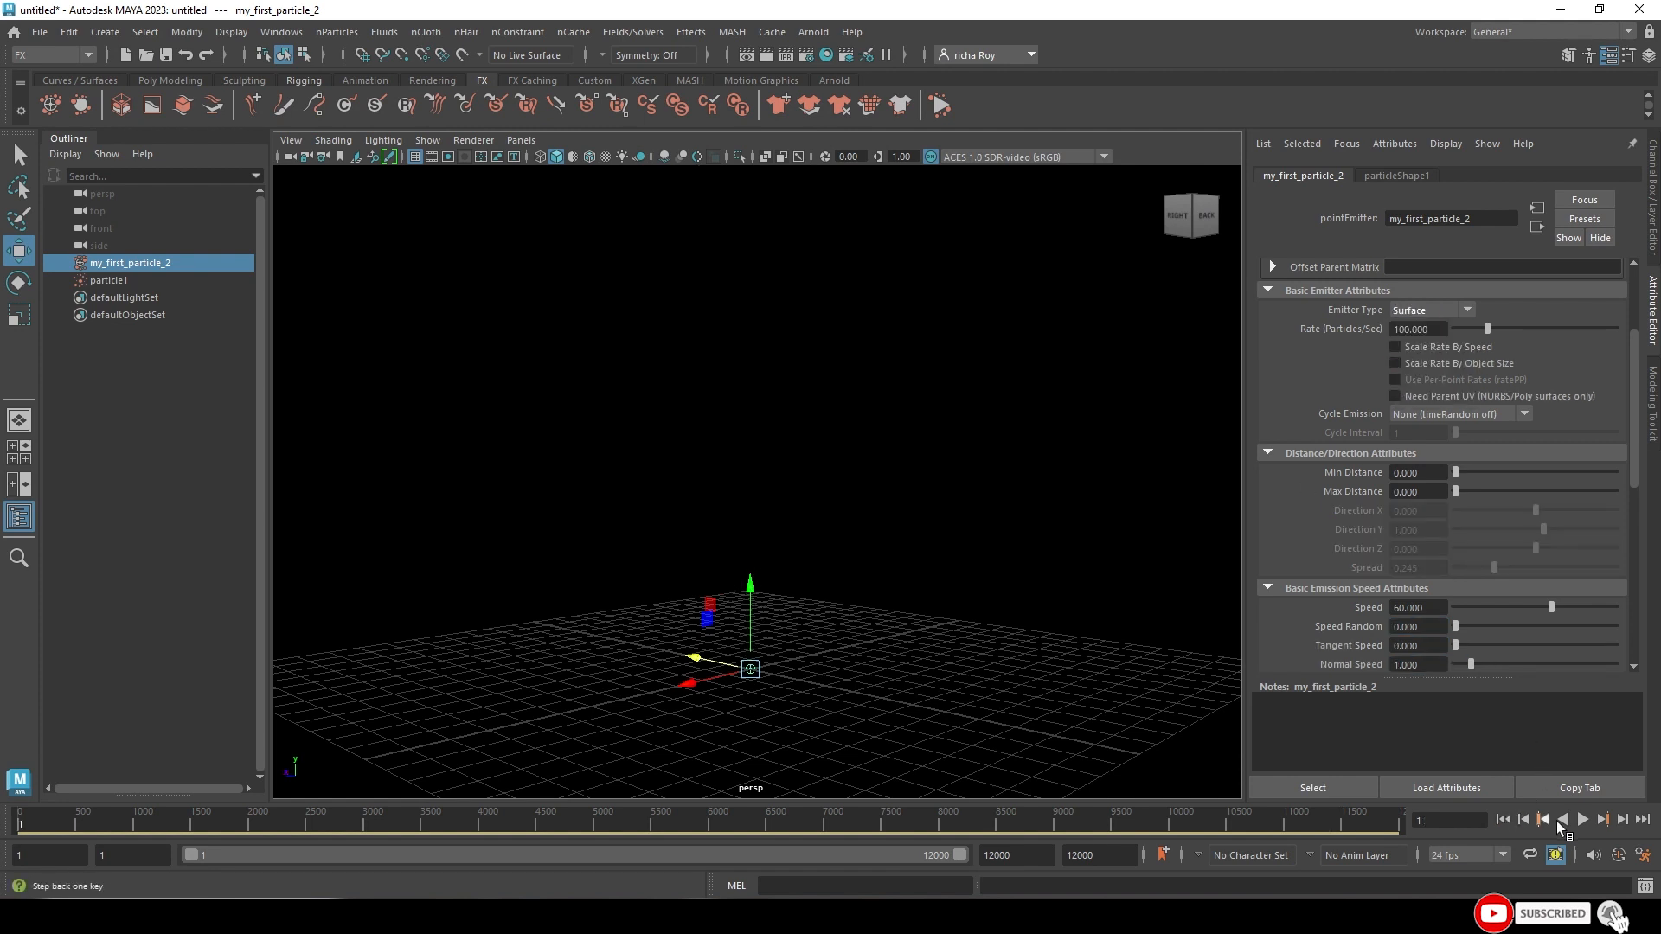
- Play the simulation with the Surface emitter type, view the emitter from a higher angle, and stop the playback
click(1584, 820)
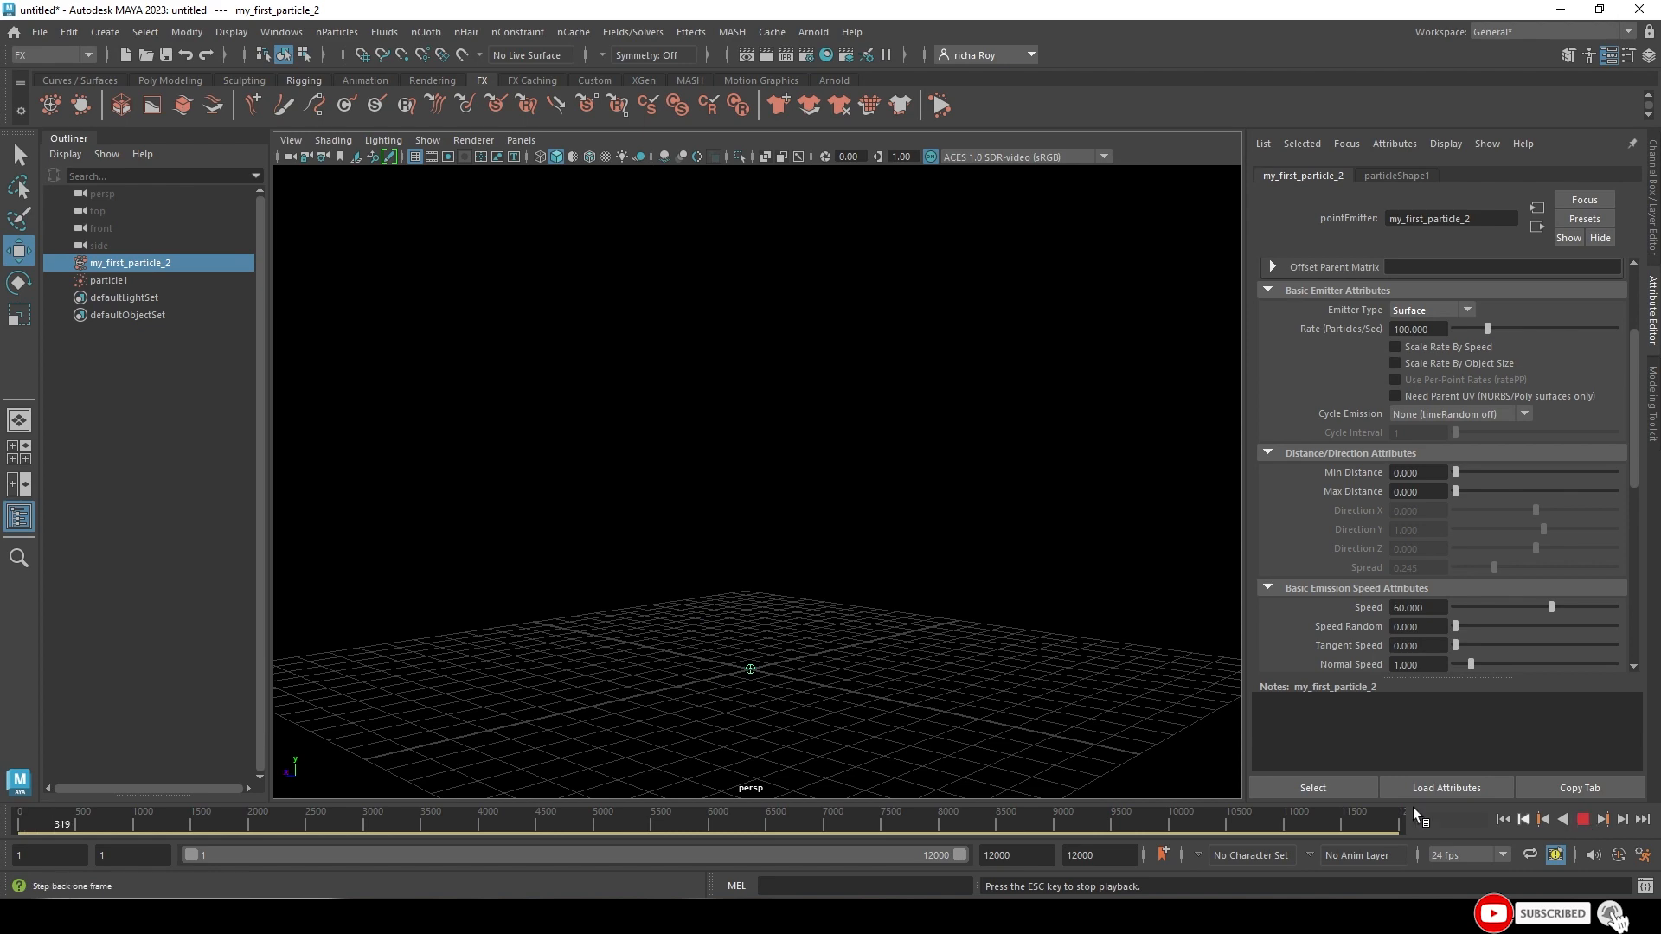
alt+drag(714, 647, 761, 644)
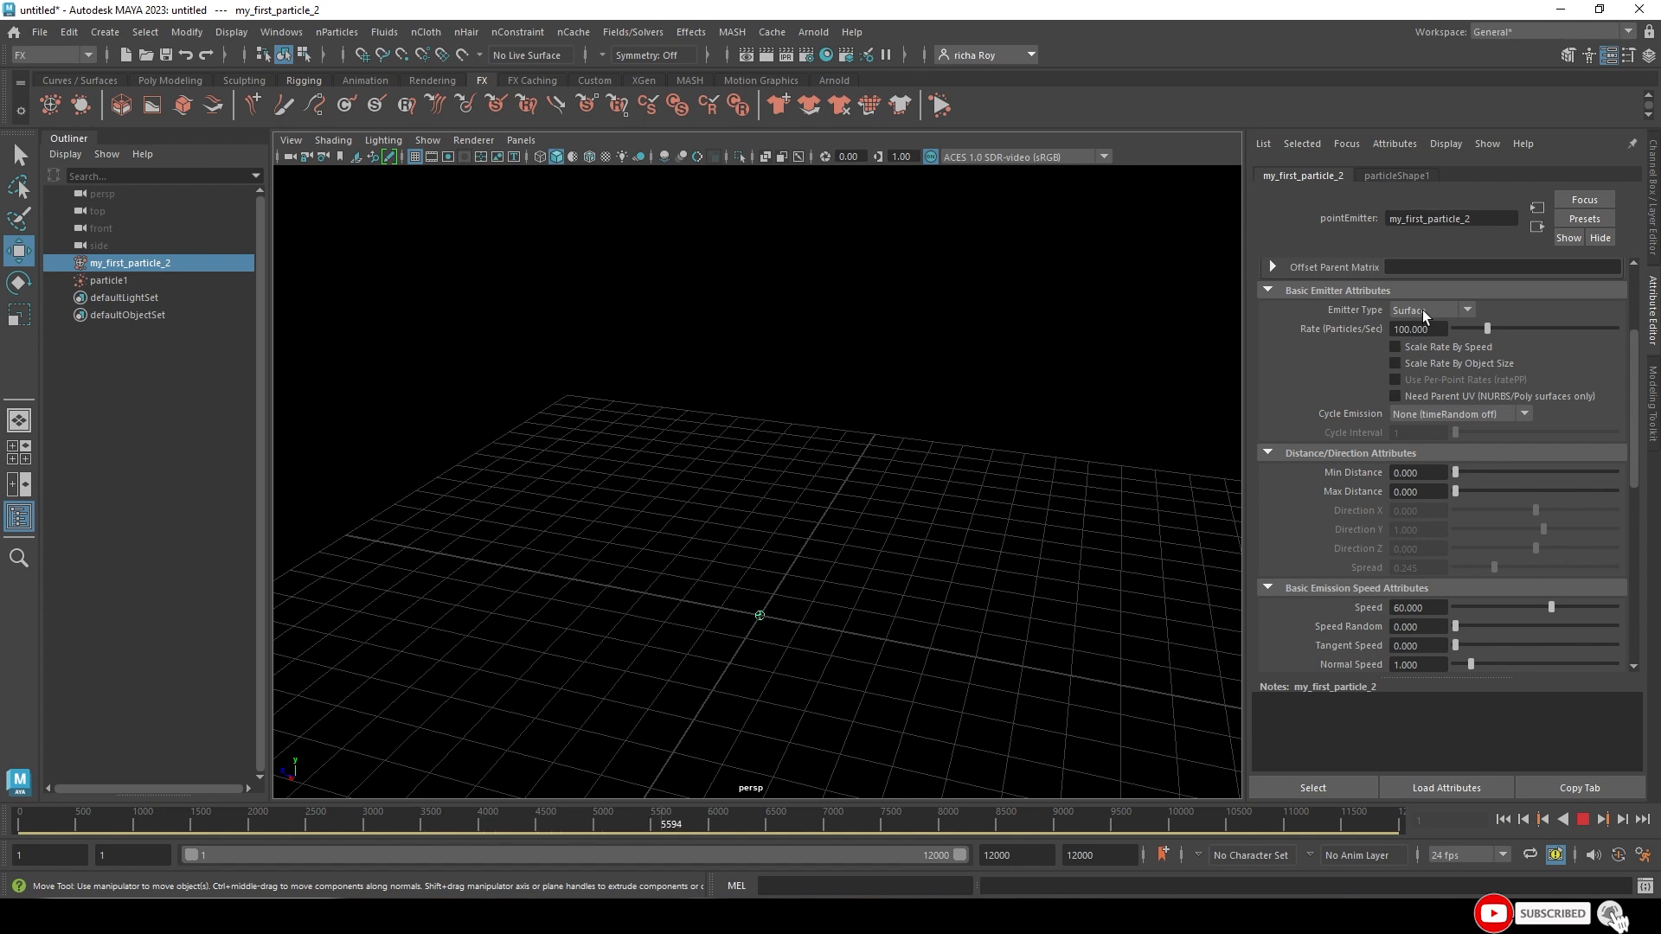
key(Escape)
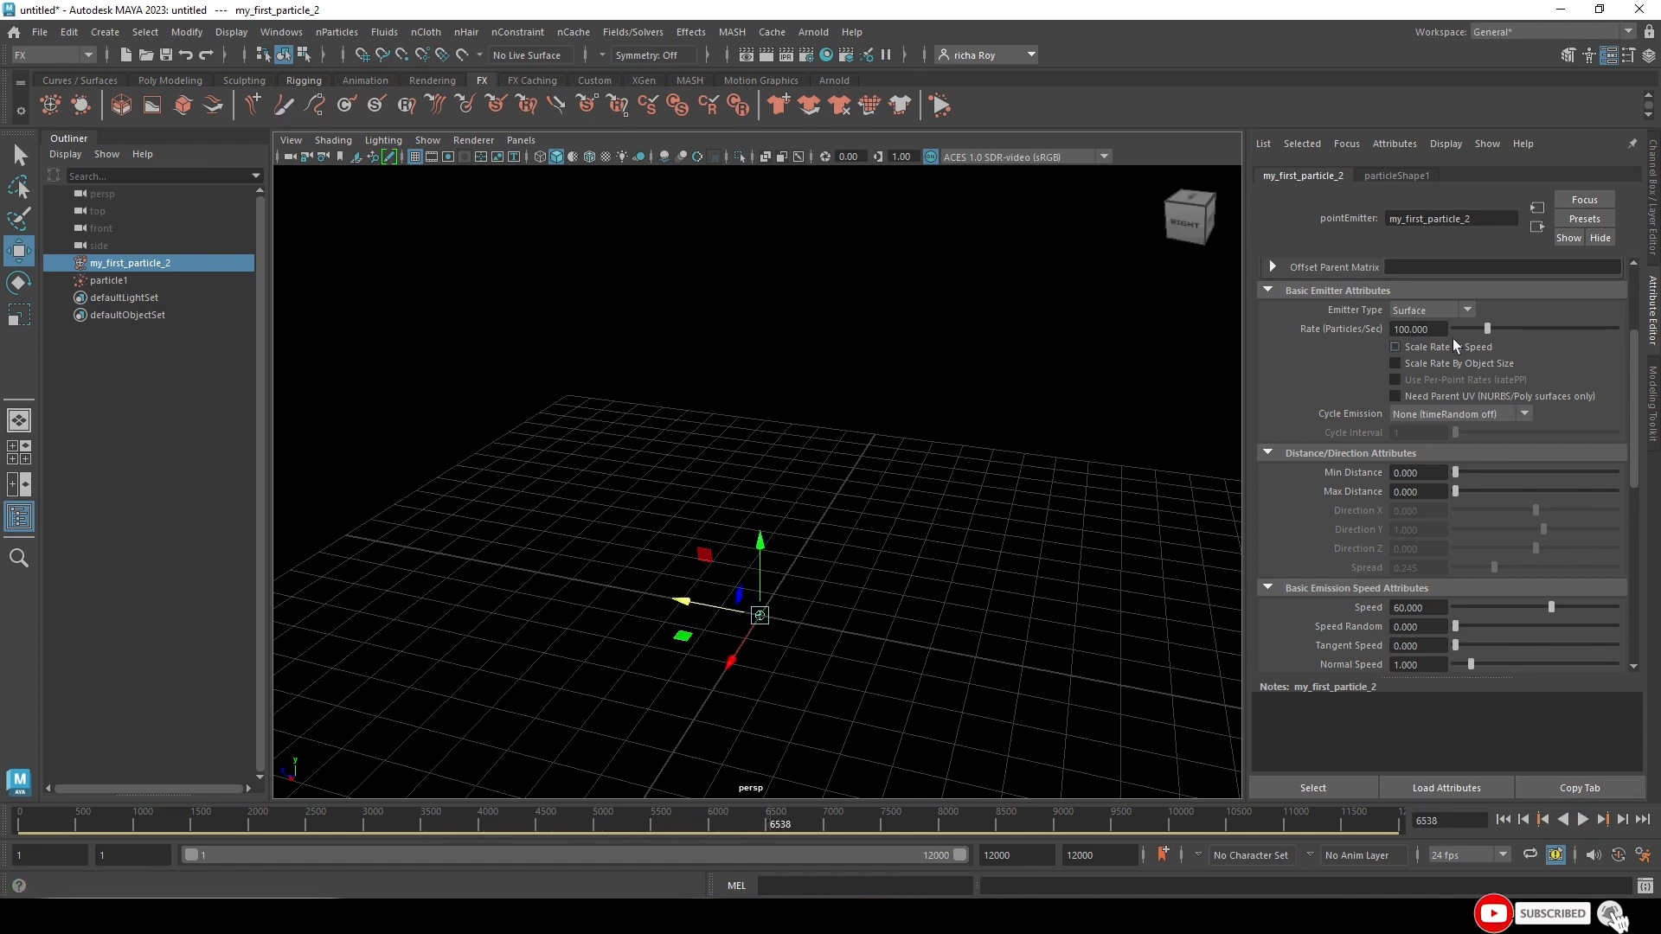
- Change the emitter type to Curve and play the simulation briefly from the first frame
click(1441, 319)
click(1403, 380)
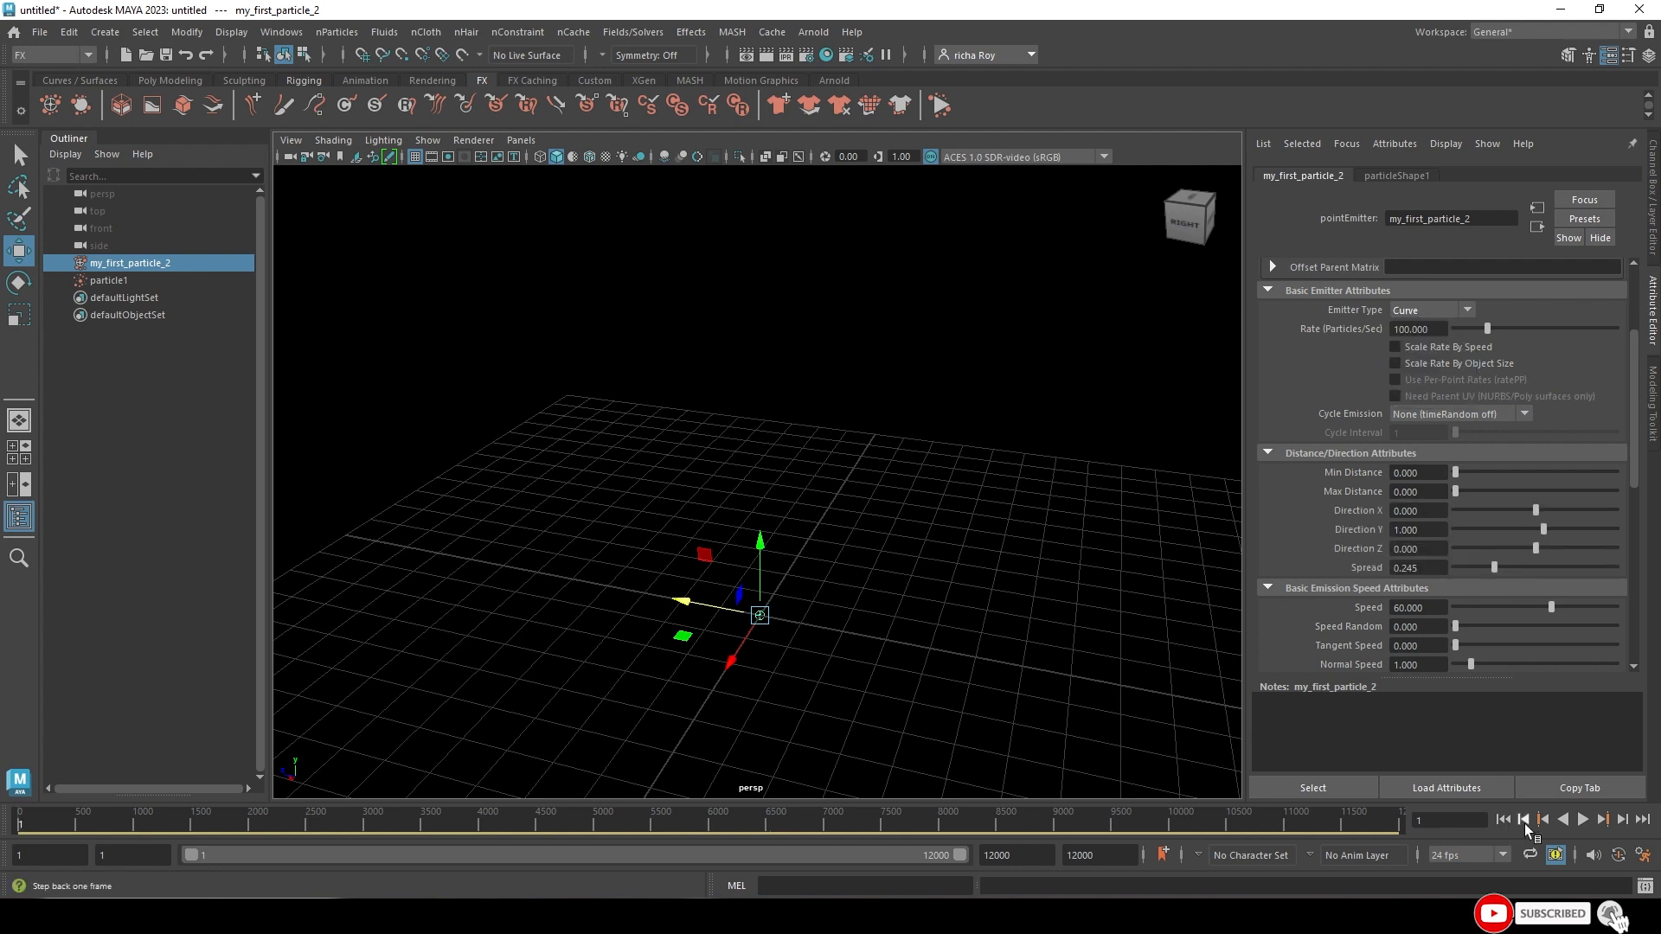
click(1580, 820)
click(1580, 822)
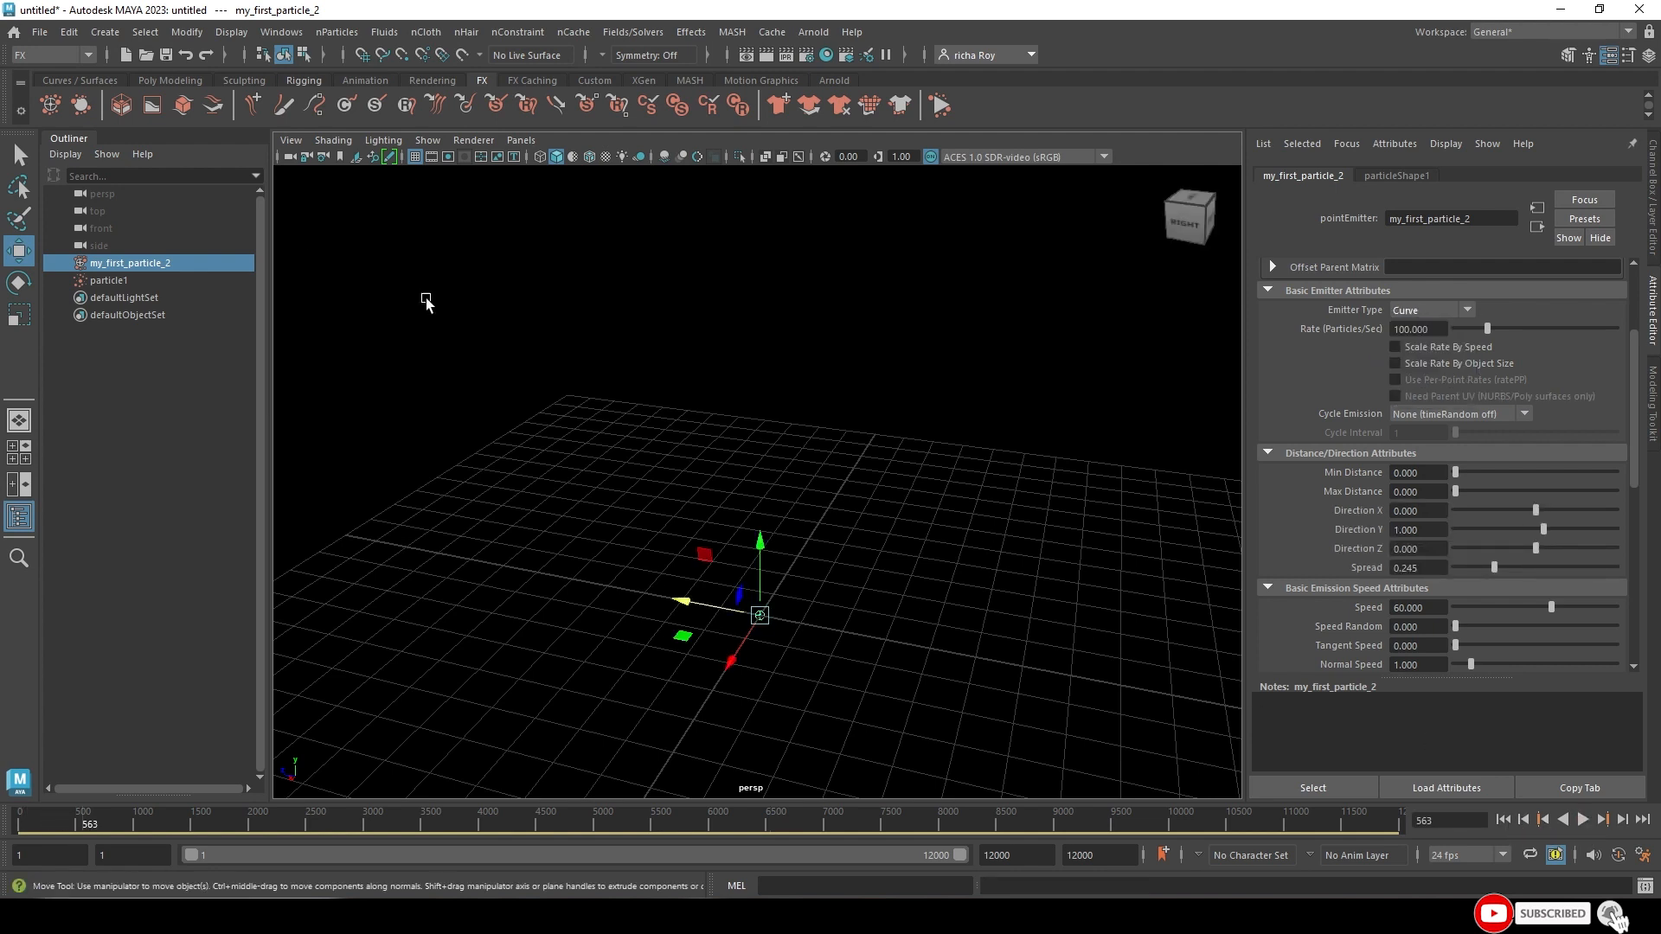
- Create a NURBS circle and add a legacy emitter to it with Emit from Object, using the Curve emitter type
click(80, 80)
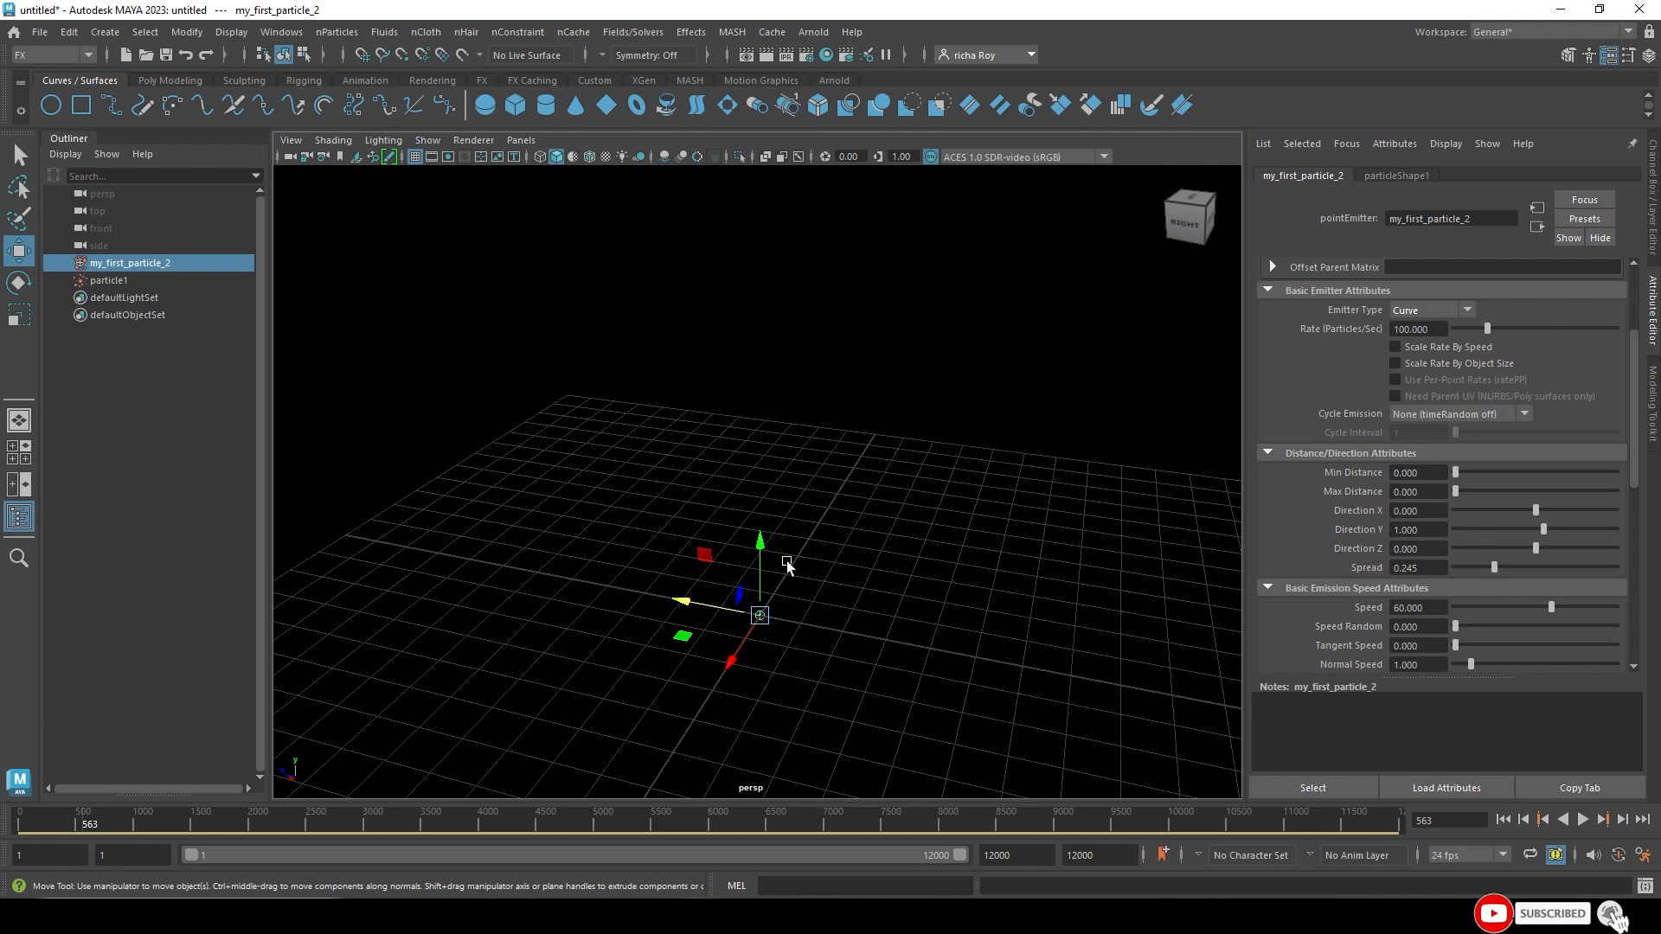
click(1406, 312)
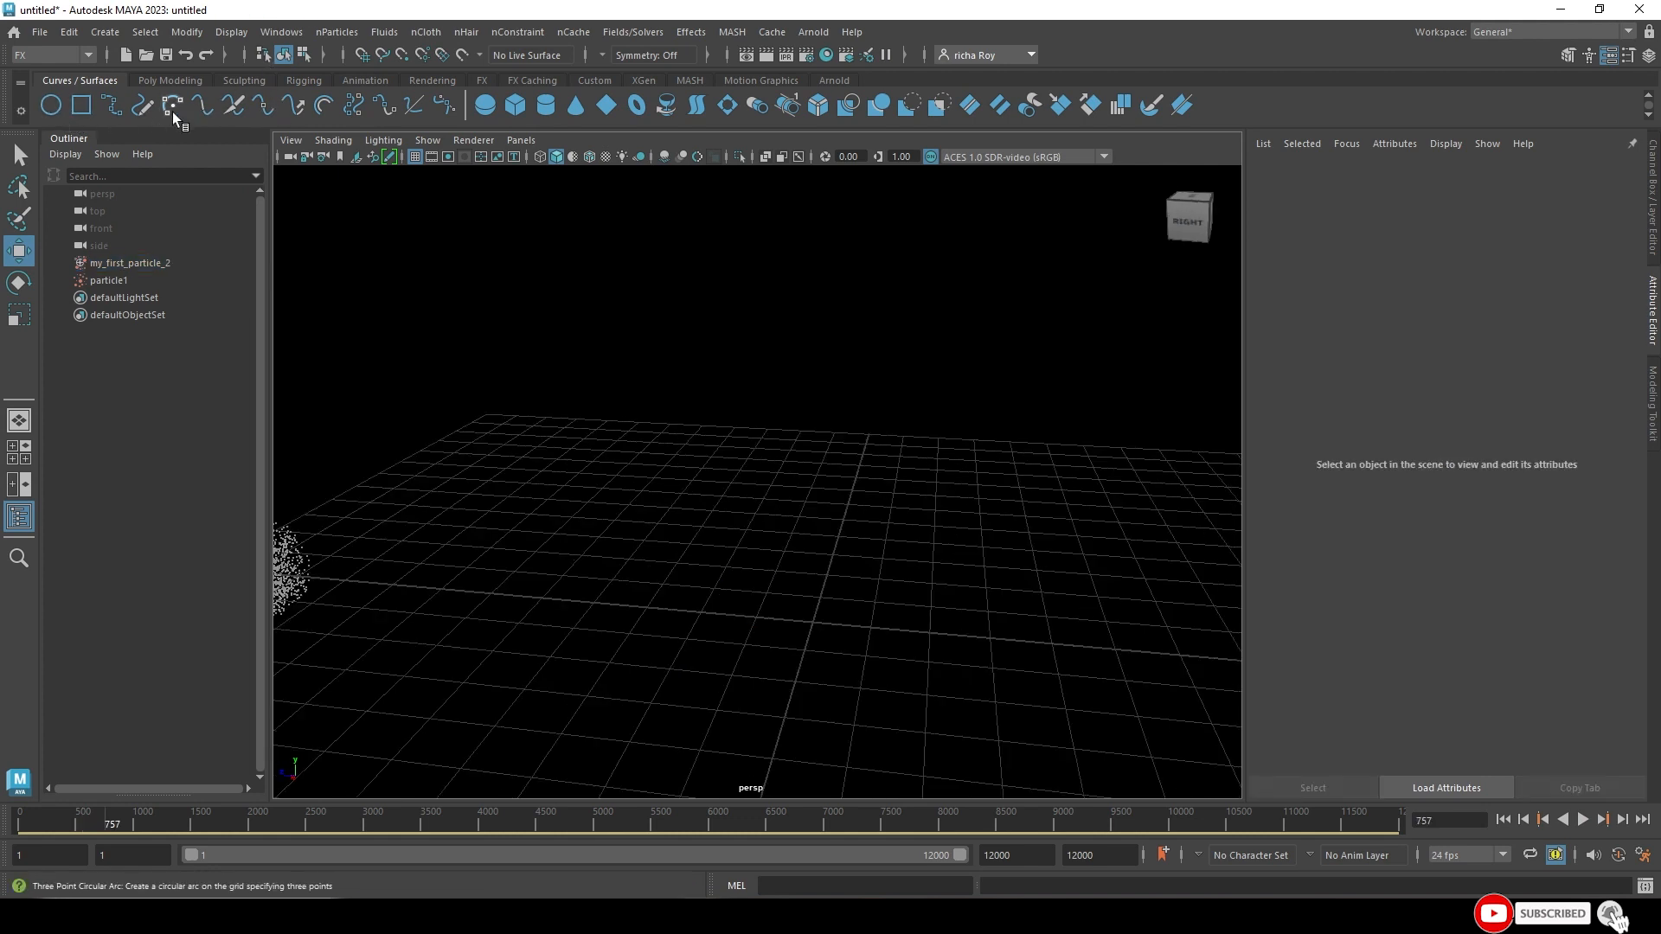
click(336, 33)
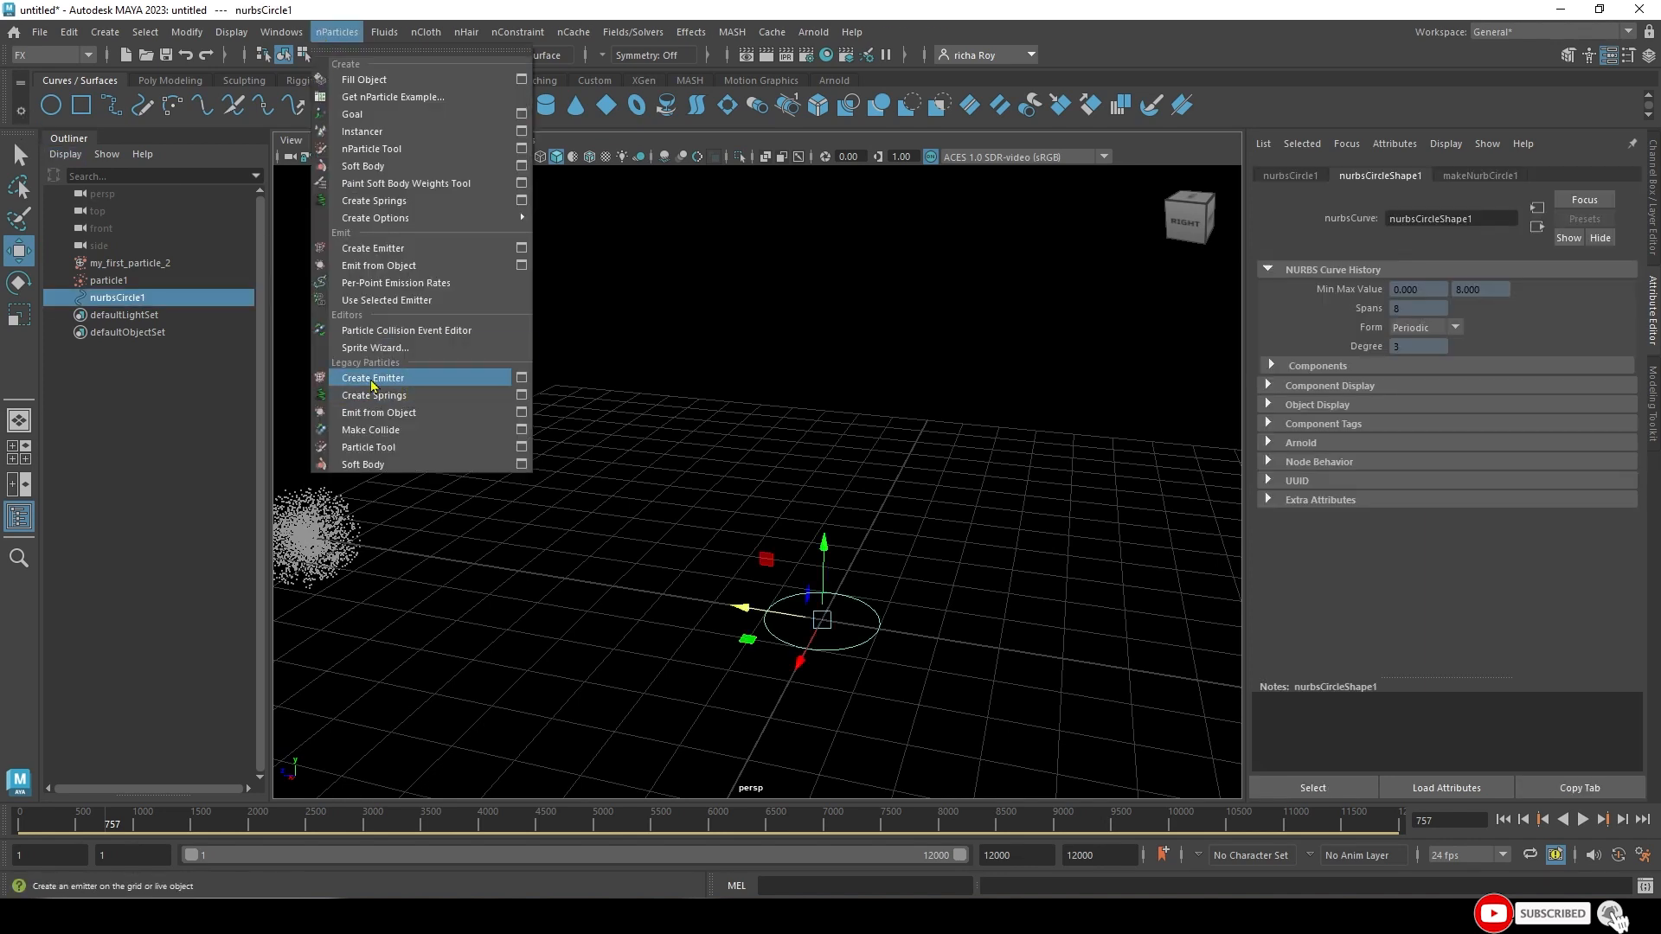
click(521, 412)
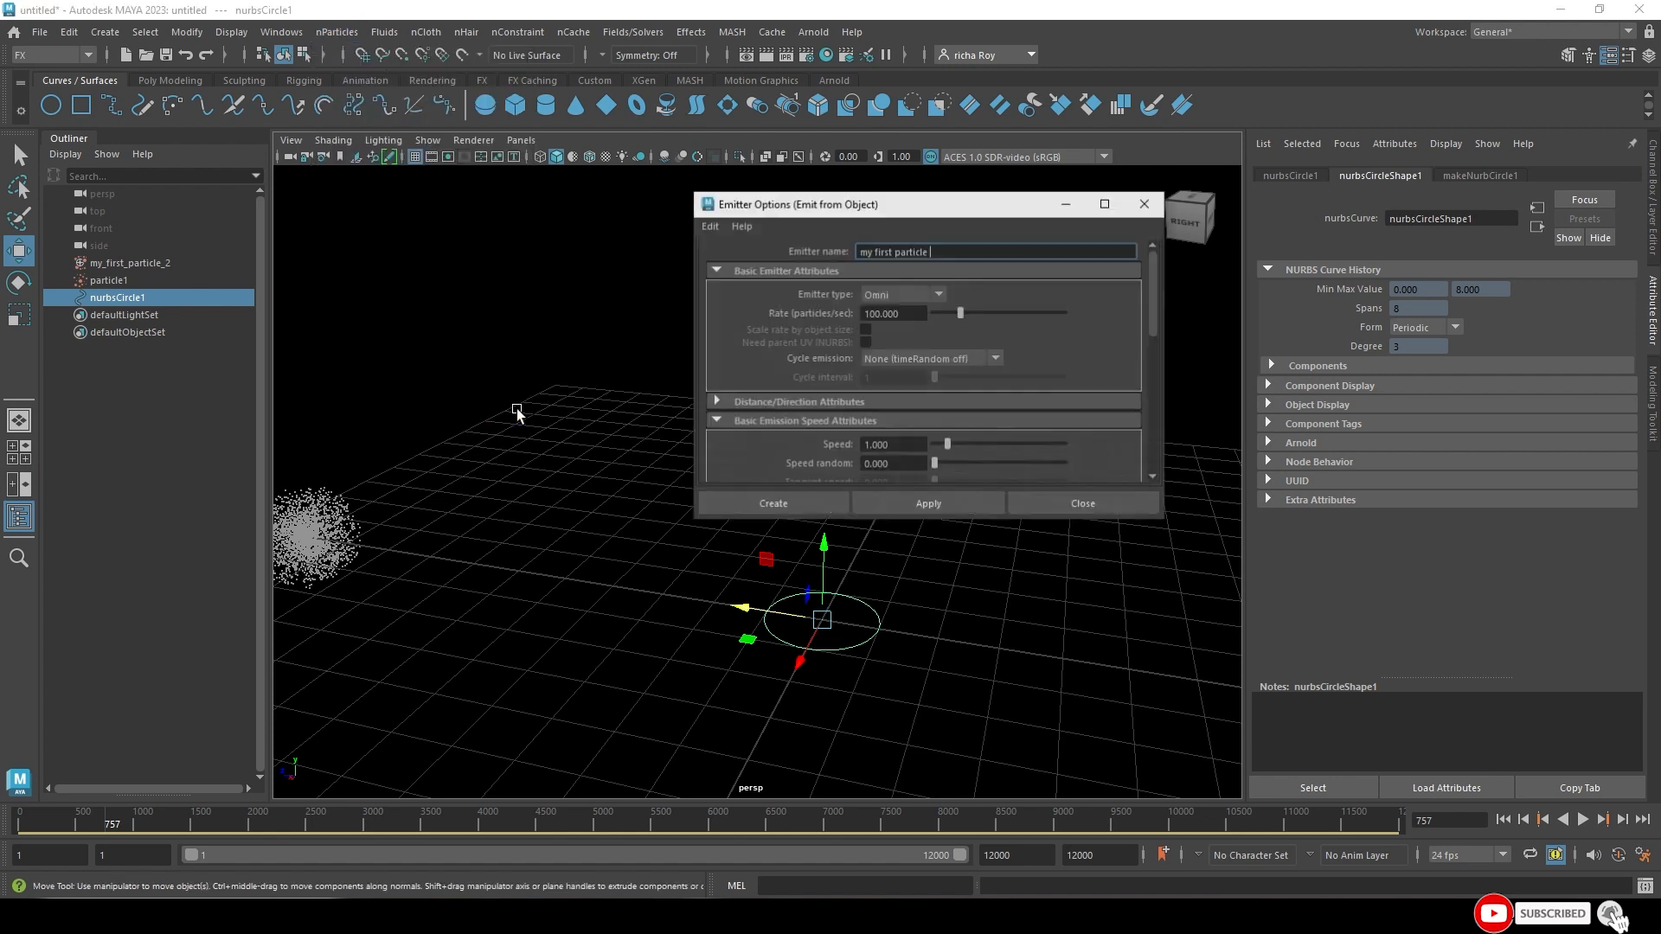
click(867, 298)
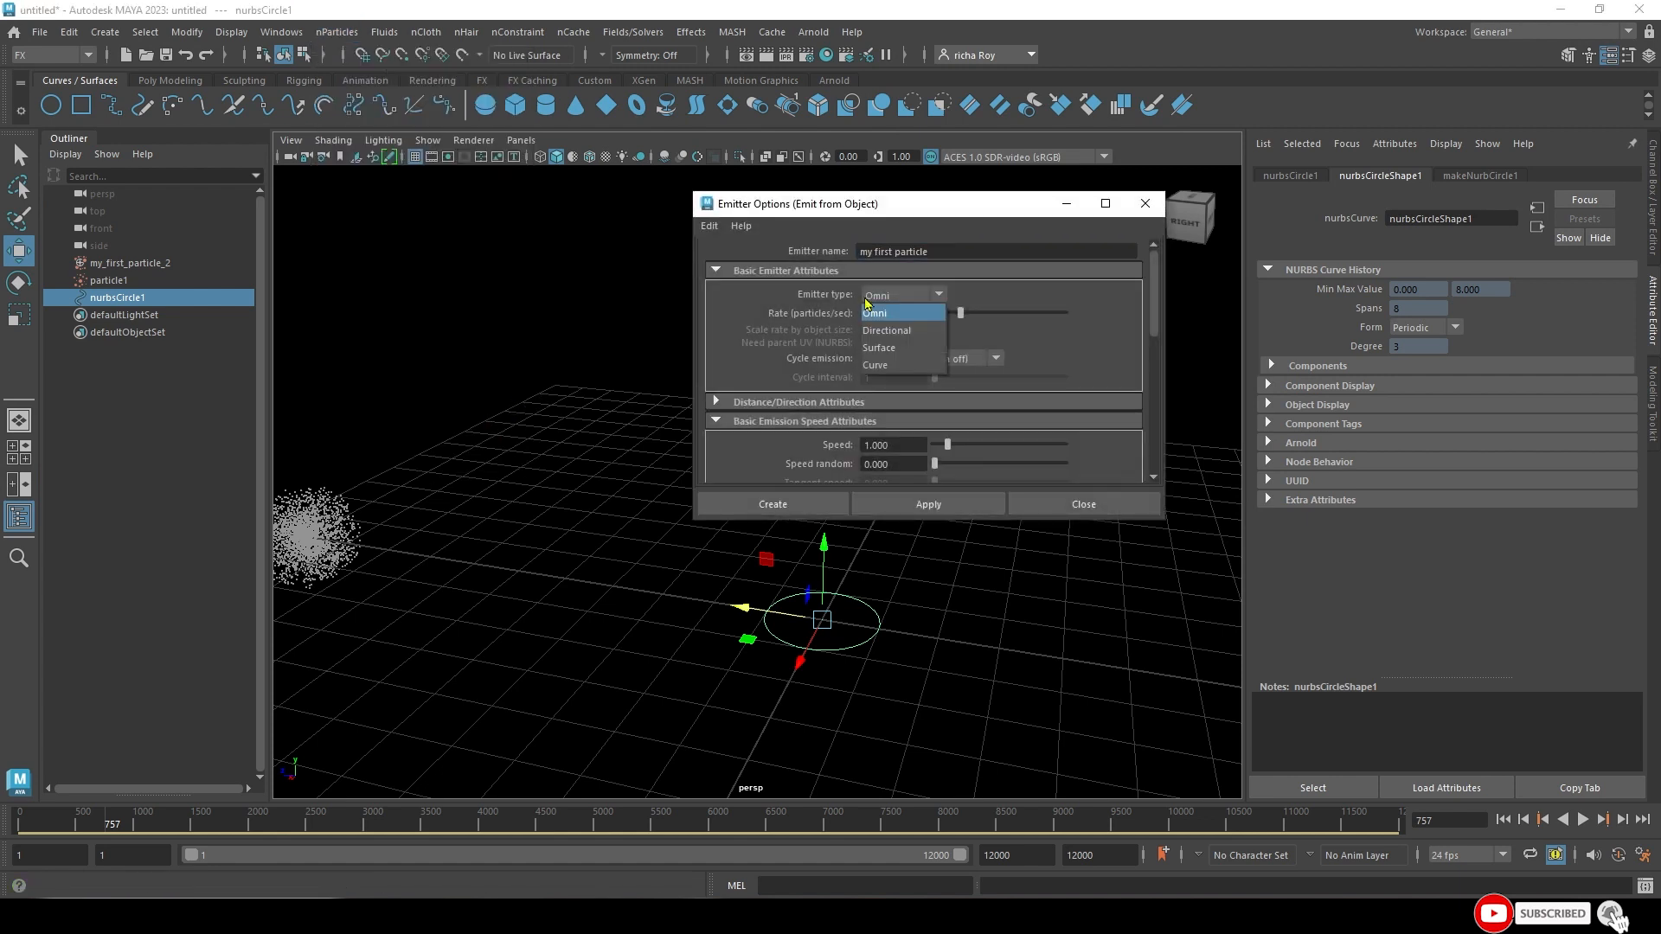
click(885, 370)
click(986, 495)
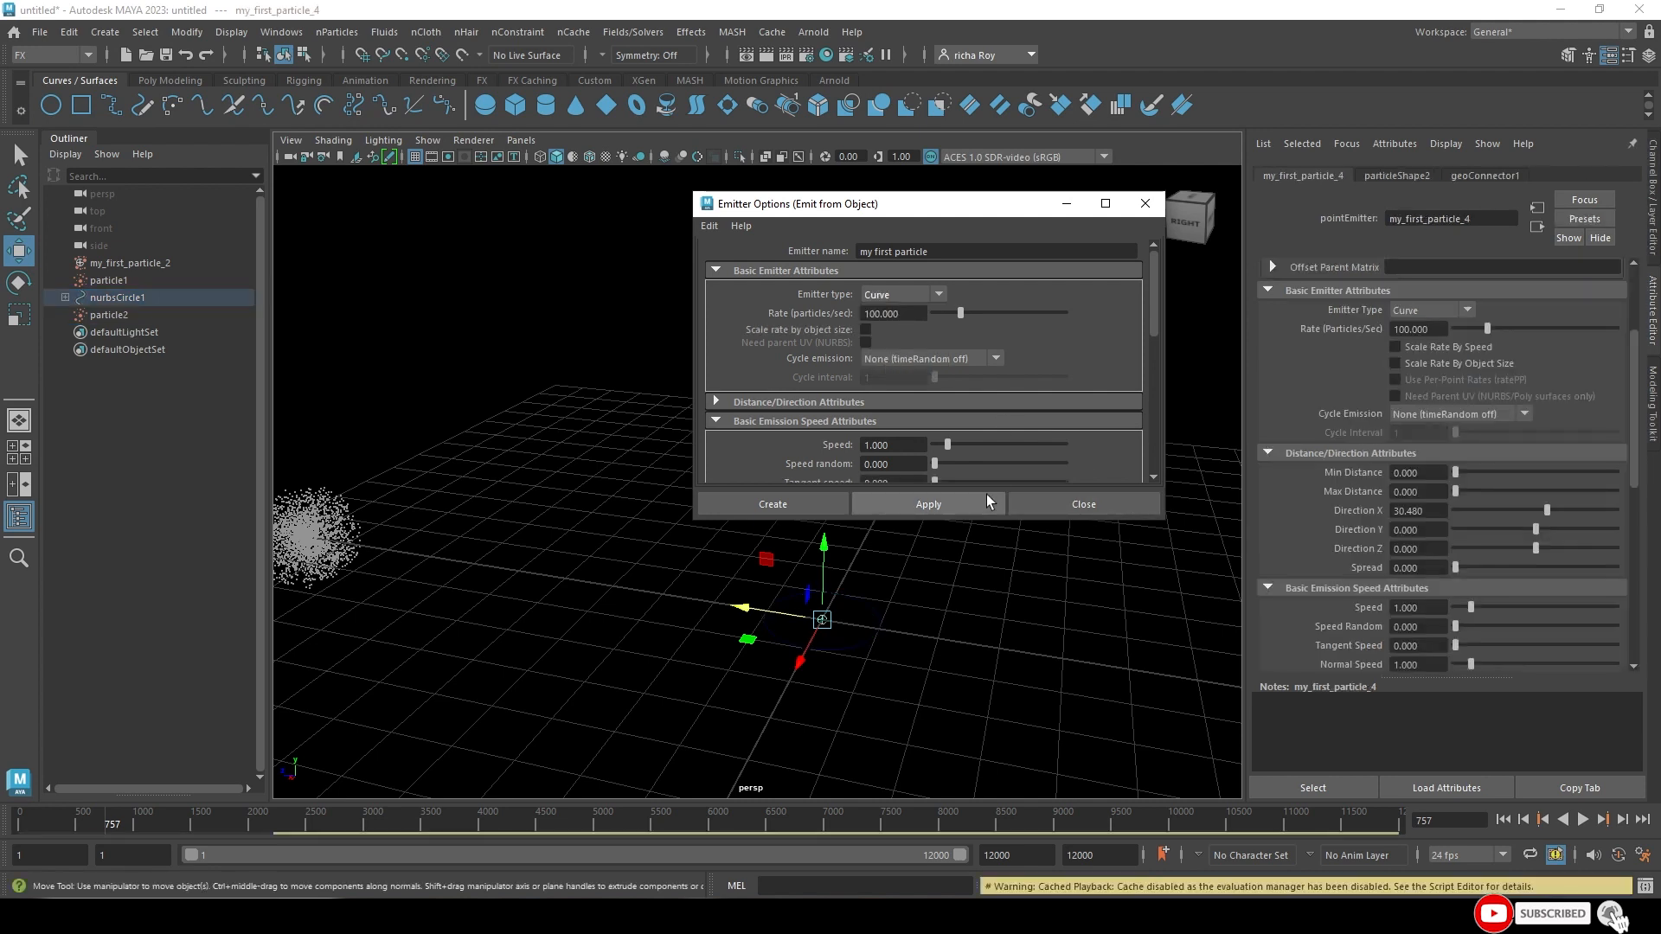
click(1063, 501)
- Play the simulation from the first frame and examine the particles emitted from the circle
click(1505, 820)
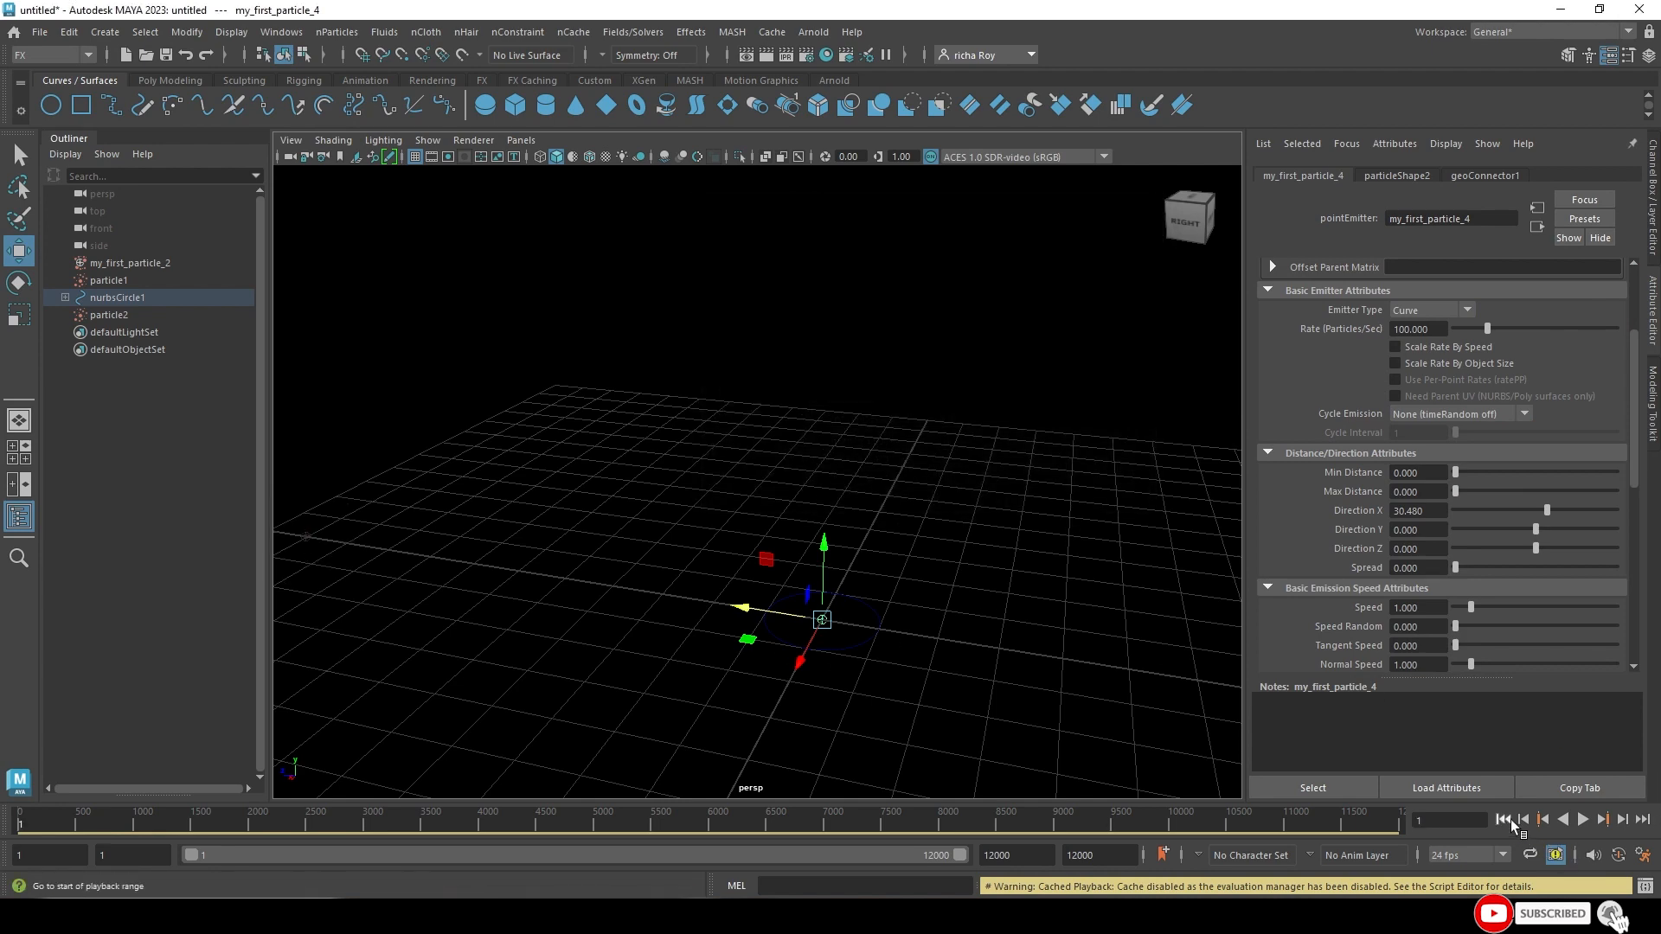
click(1582, 820)
alt+drag(943, 623, 898, 666)
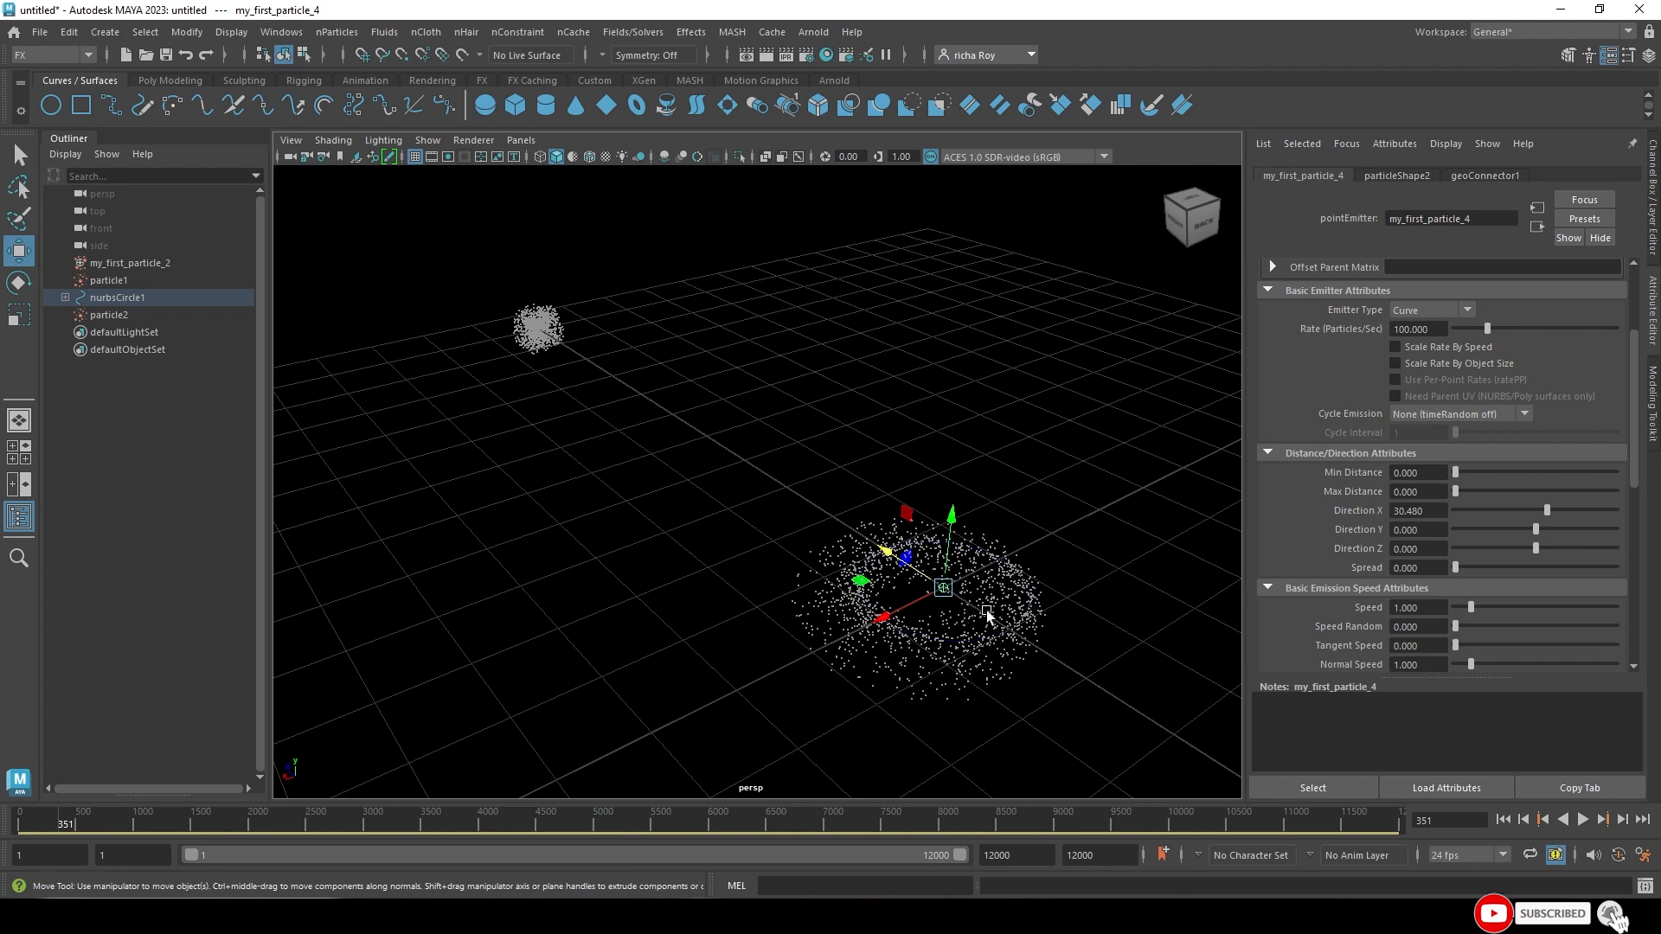
- Delete the circle with its emitter and particles, and delete the older emitter with its particle object
drag(1050, 662, 786, 422)
key(Delete)
drag(649, 469, 446, 294)
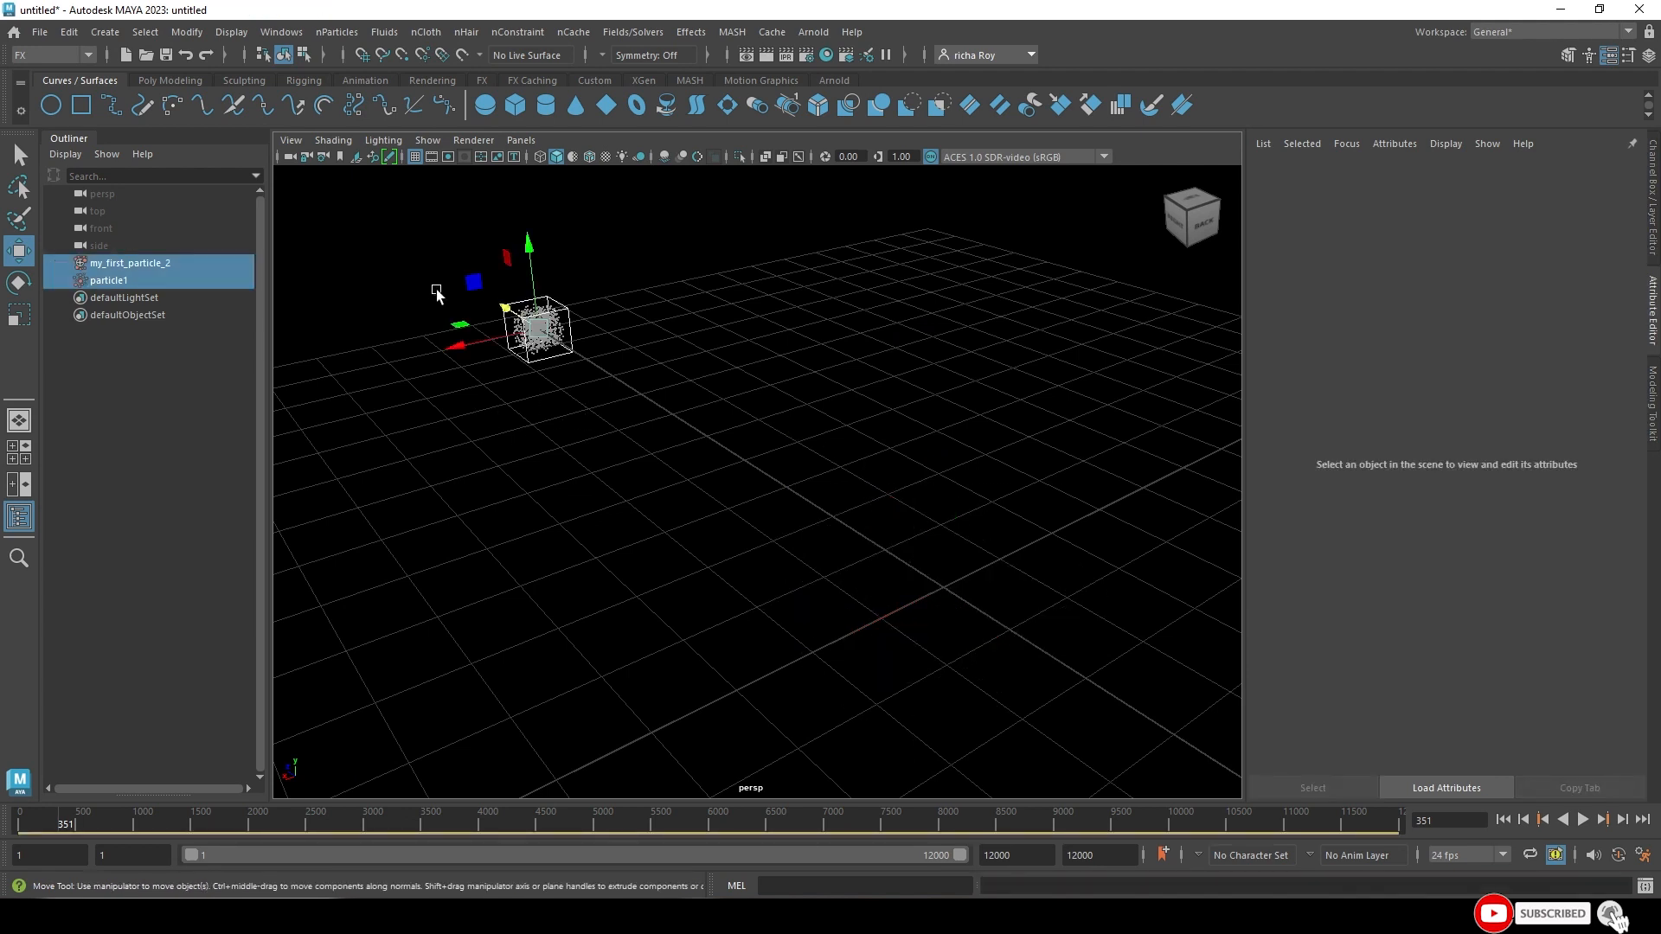
key(Delete)
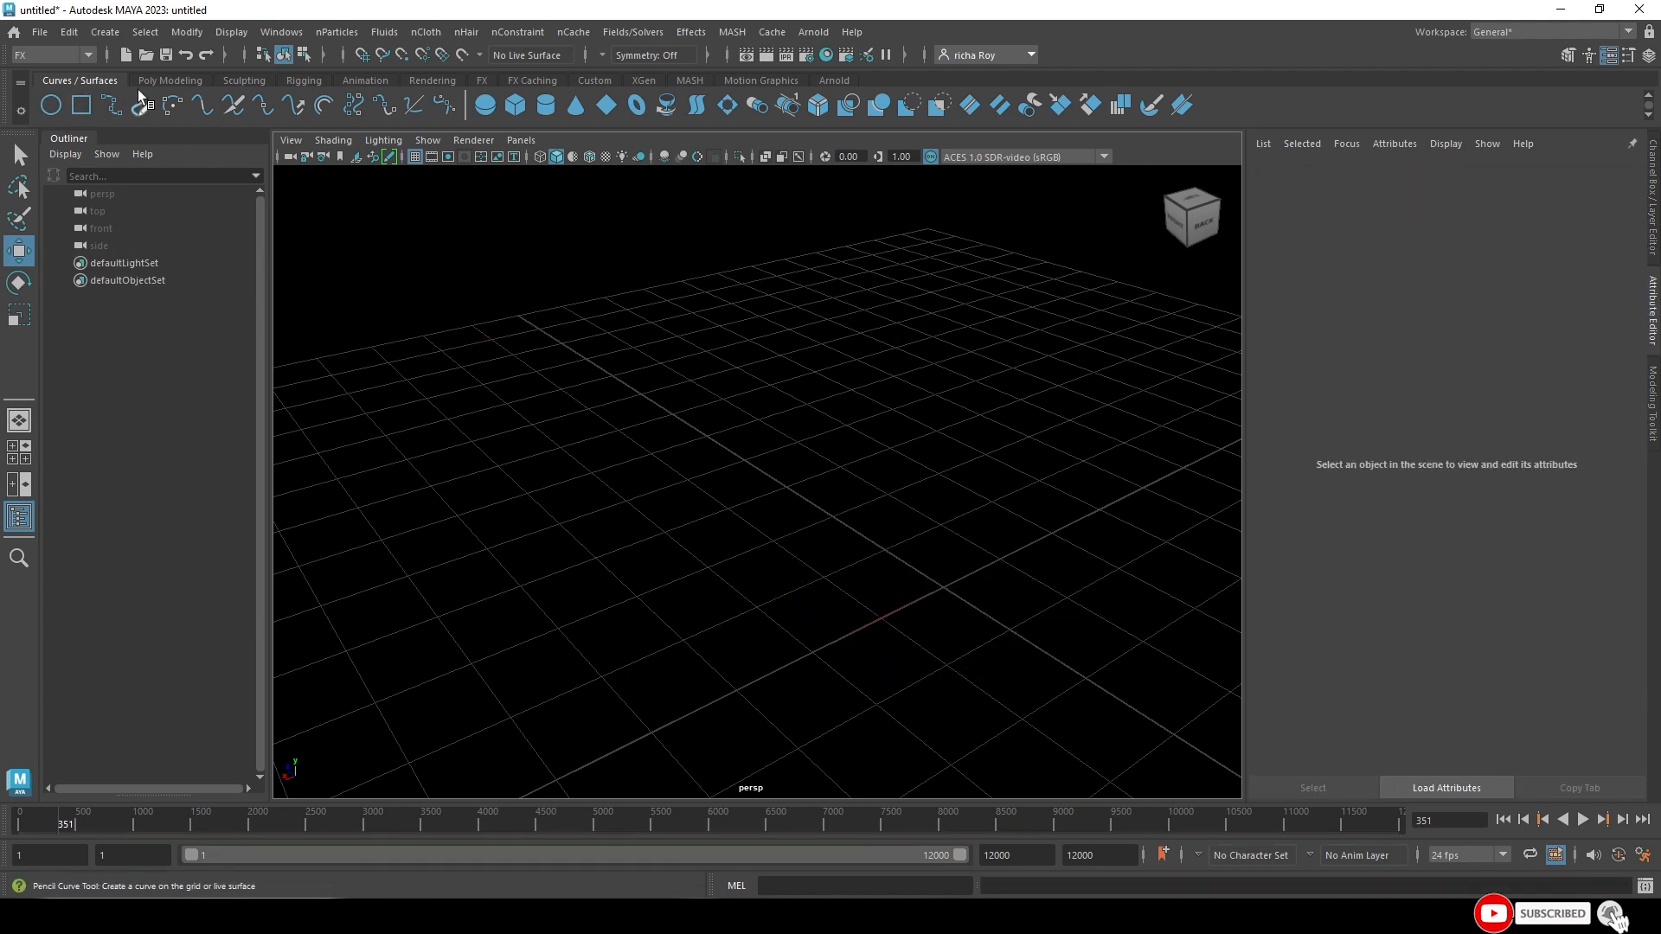
- Create a polygon plane at the origin and scale it up uniformly to several times its size
click(170, 79)
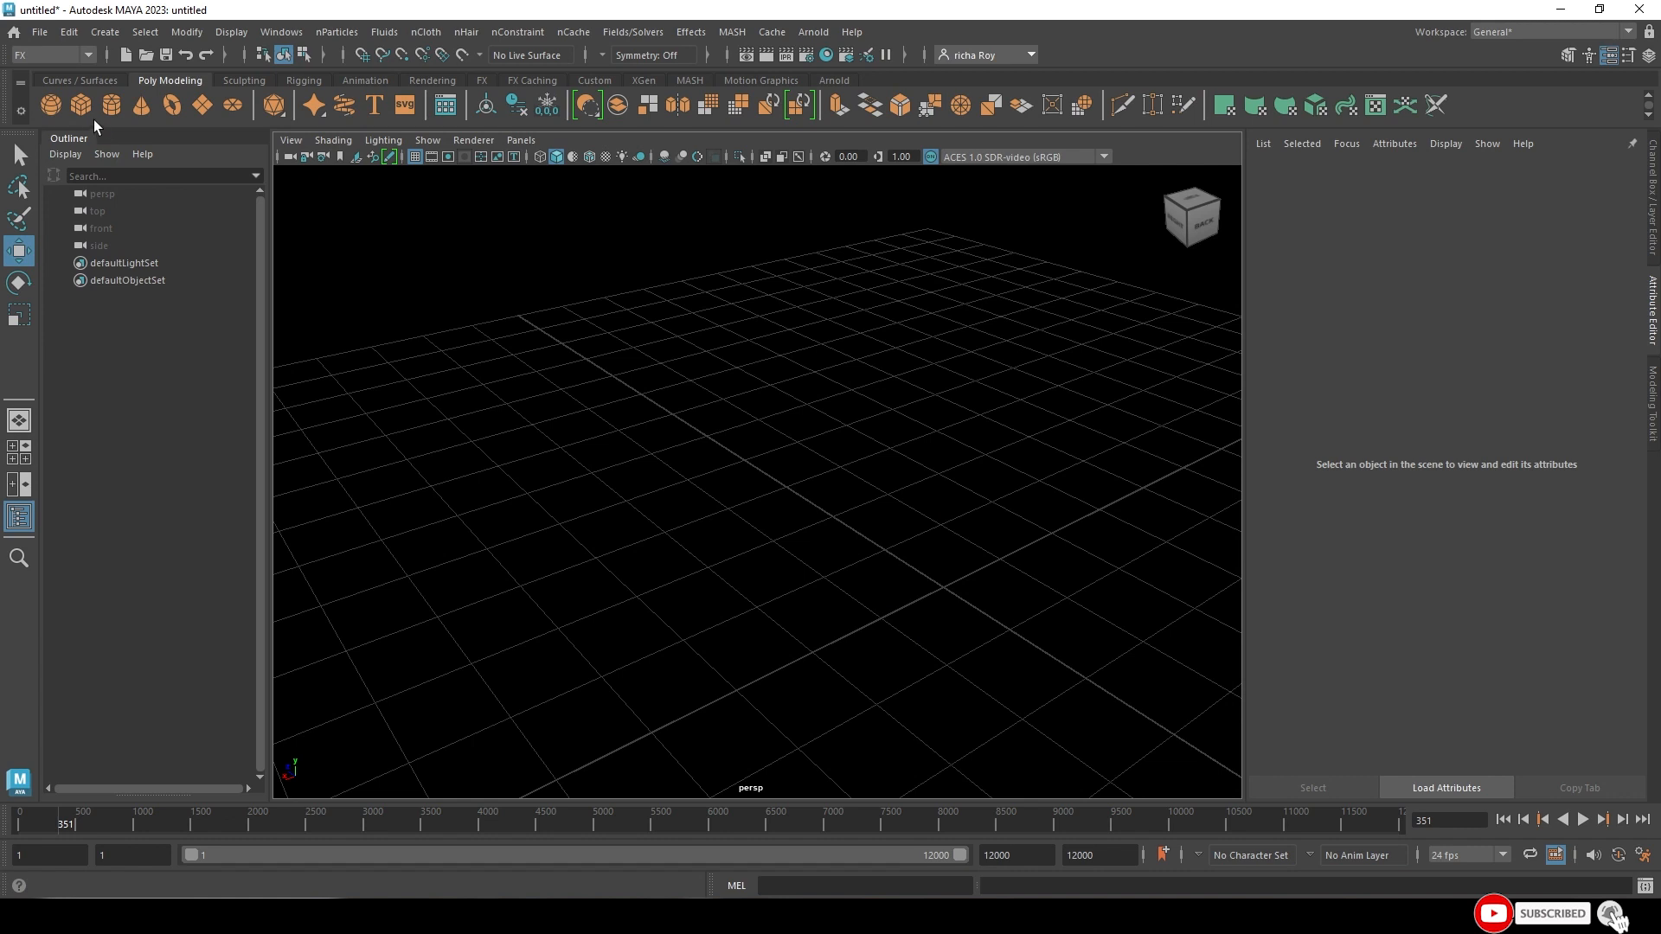
click(204, 107)
scroll(950, 588, up, 3)
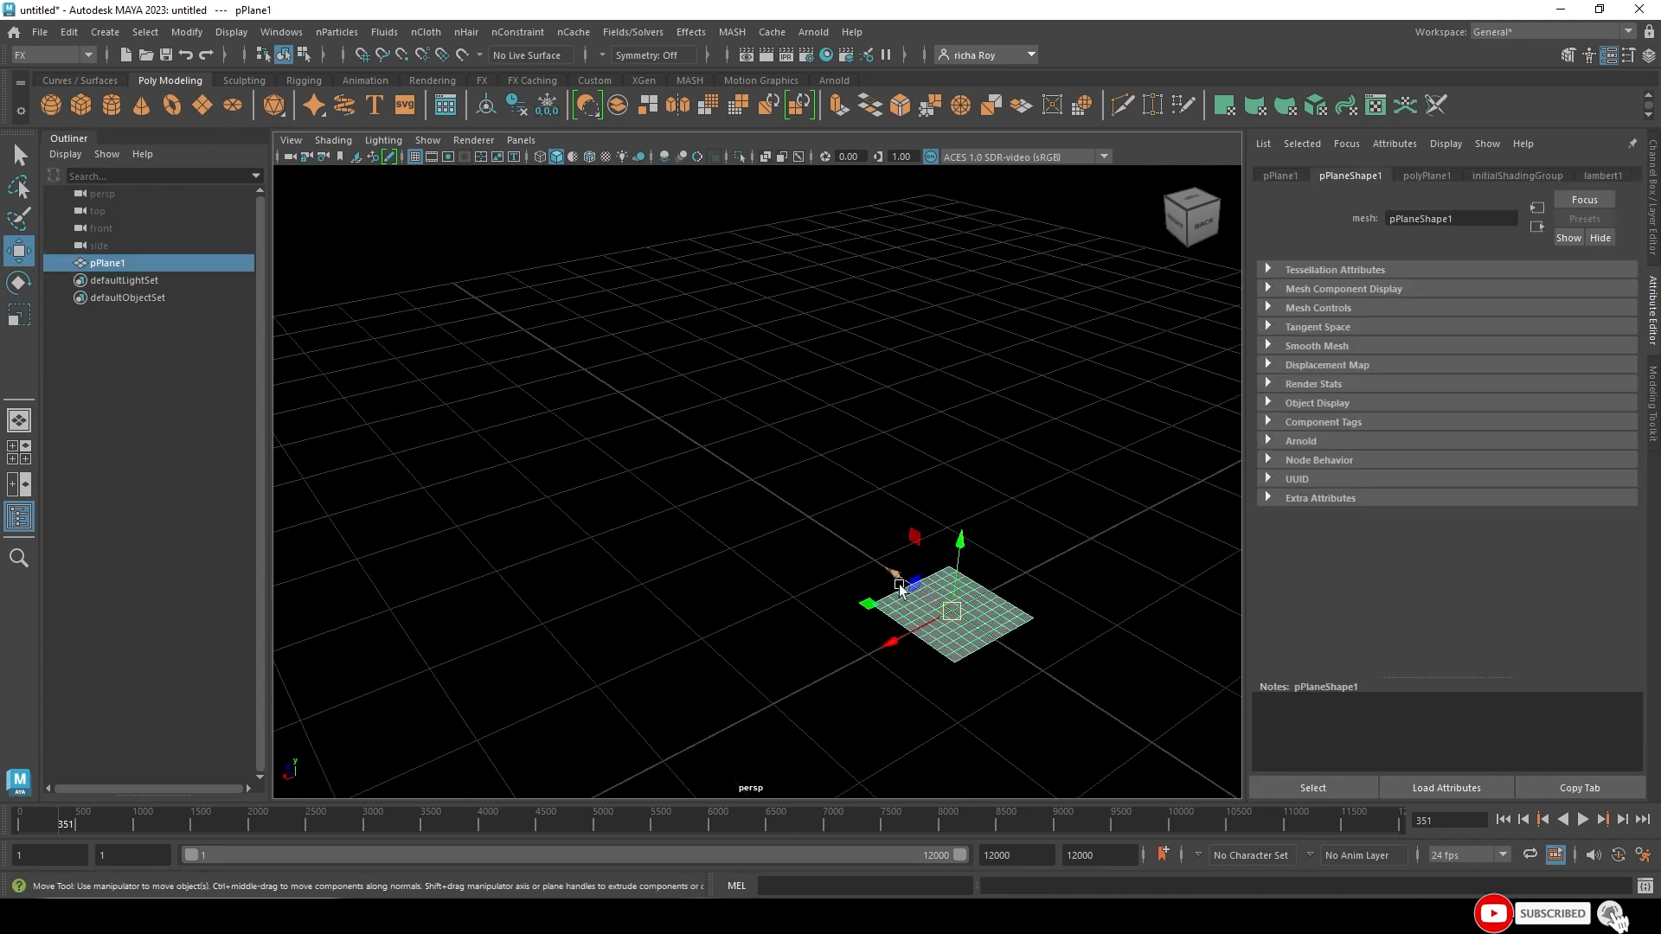
key(r)
drag(951, 610, 1138, 586)
scroll(1138, 586, down, 2)
- Add a legacy emitter to the plane with Emit from Object, using the Surface emitter type
click(337, 32)
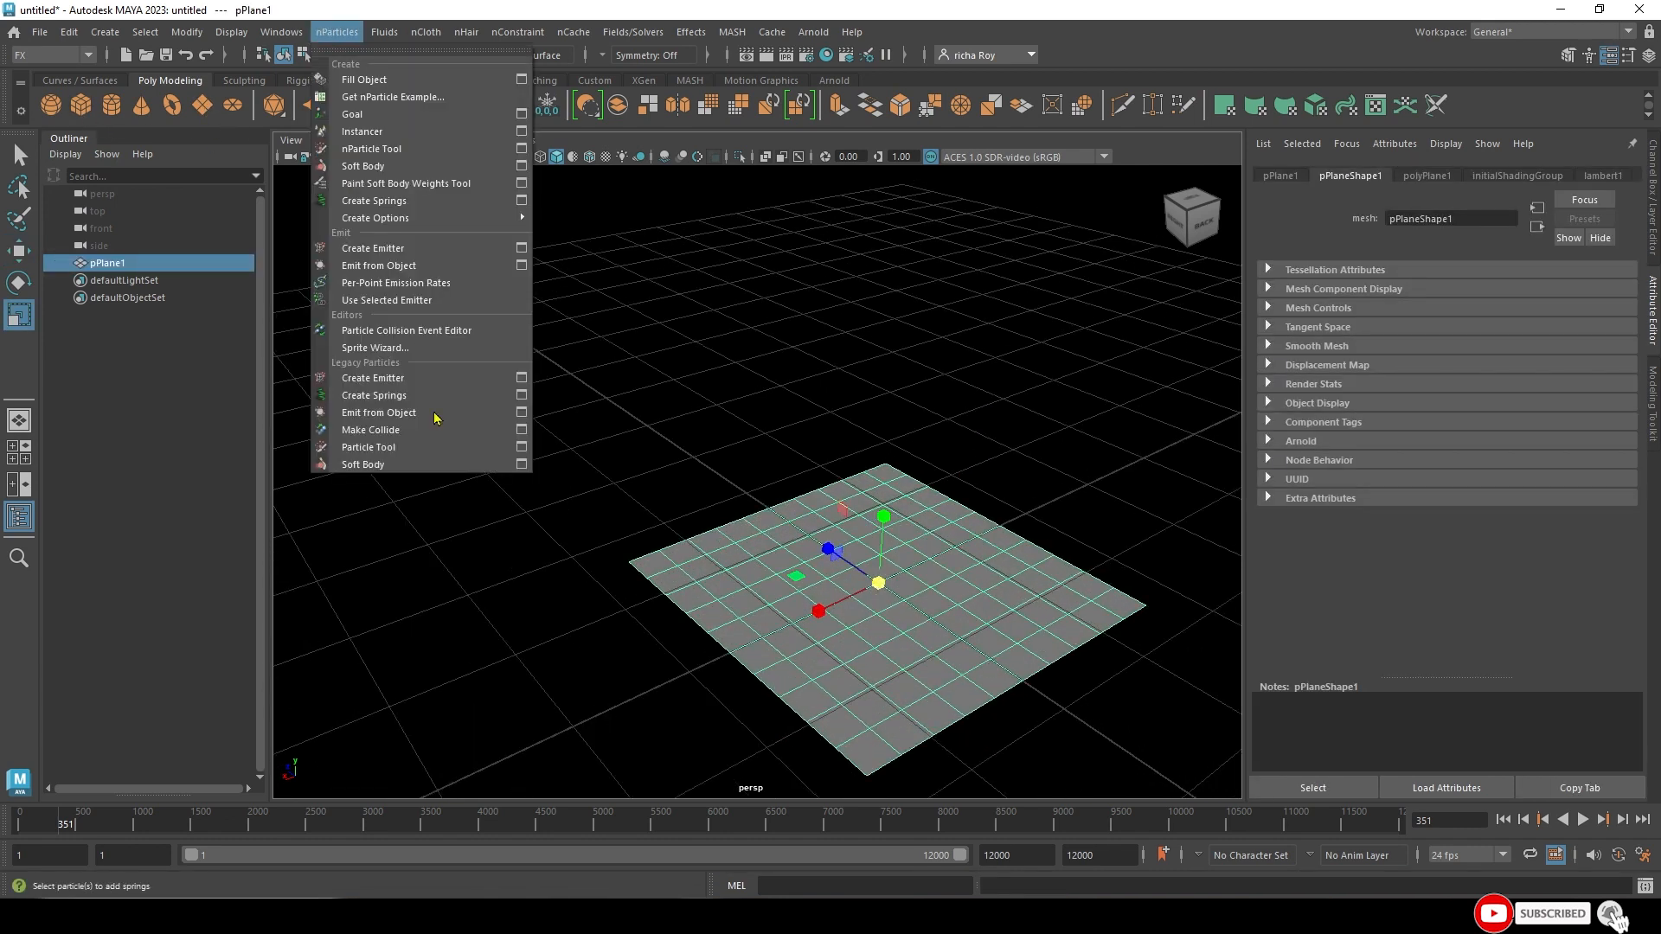
click(522, 413)
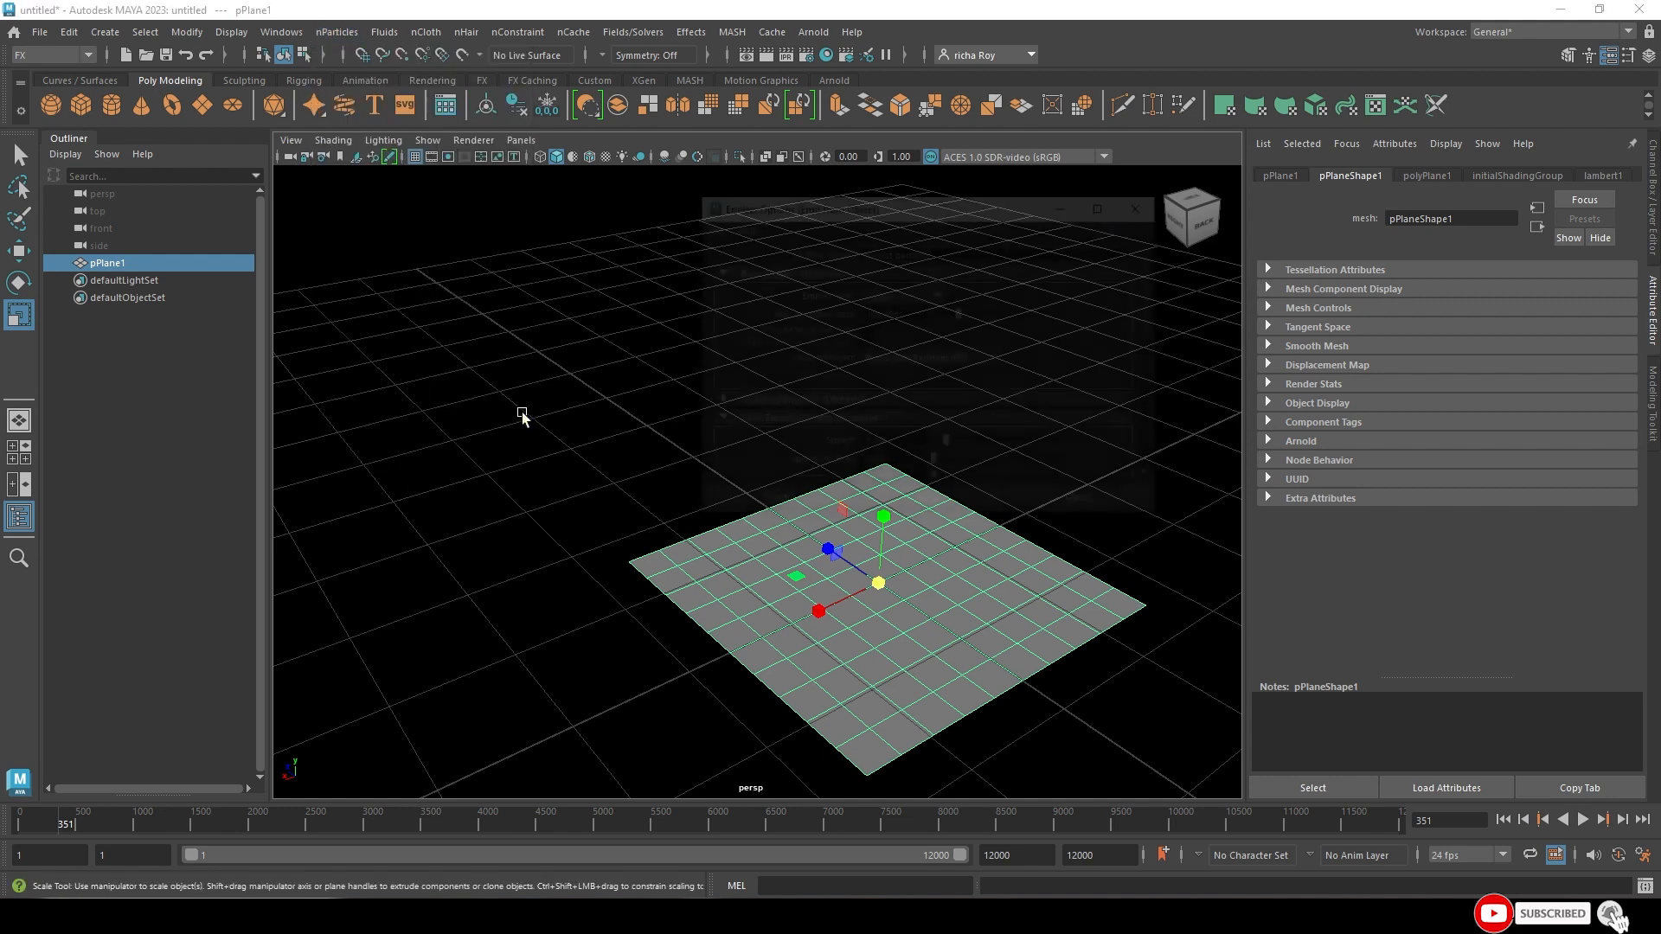
click(895, 295)
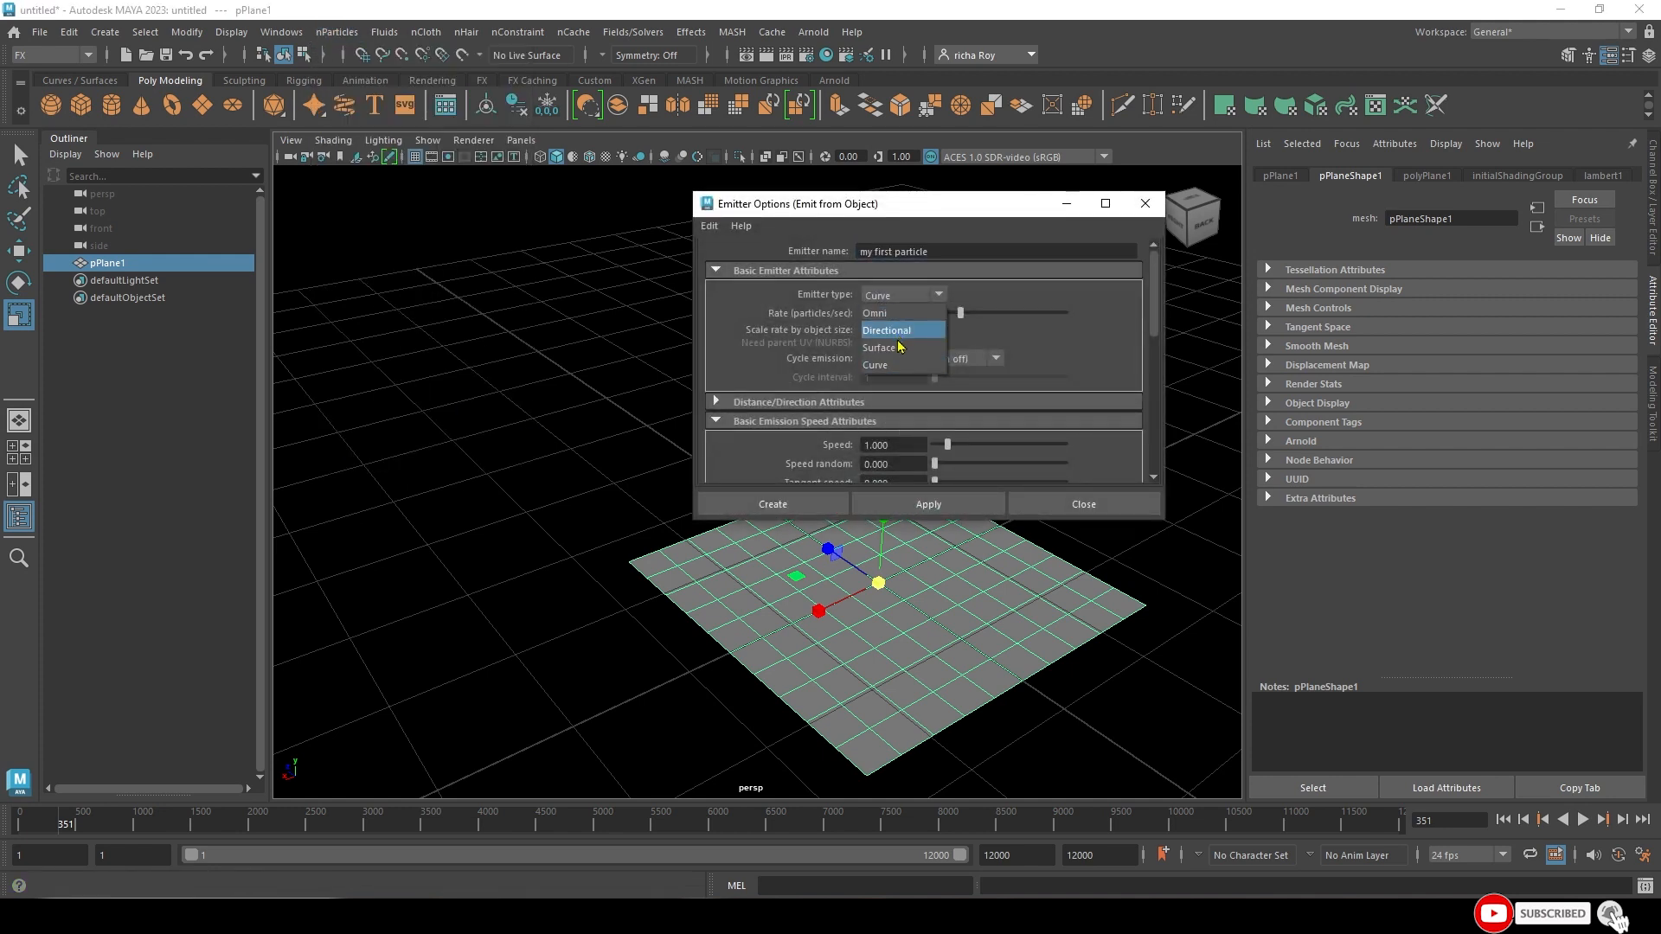
click(893, 339)
click(917, 498)
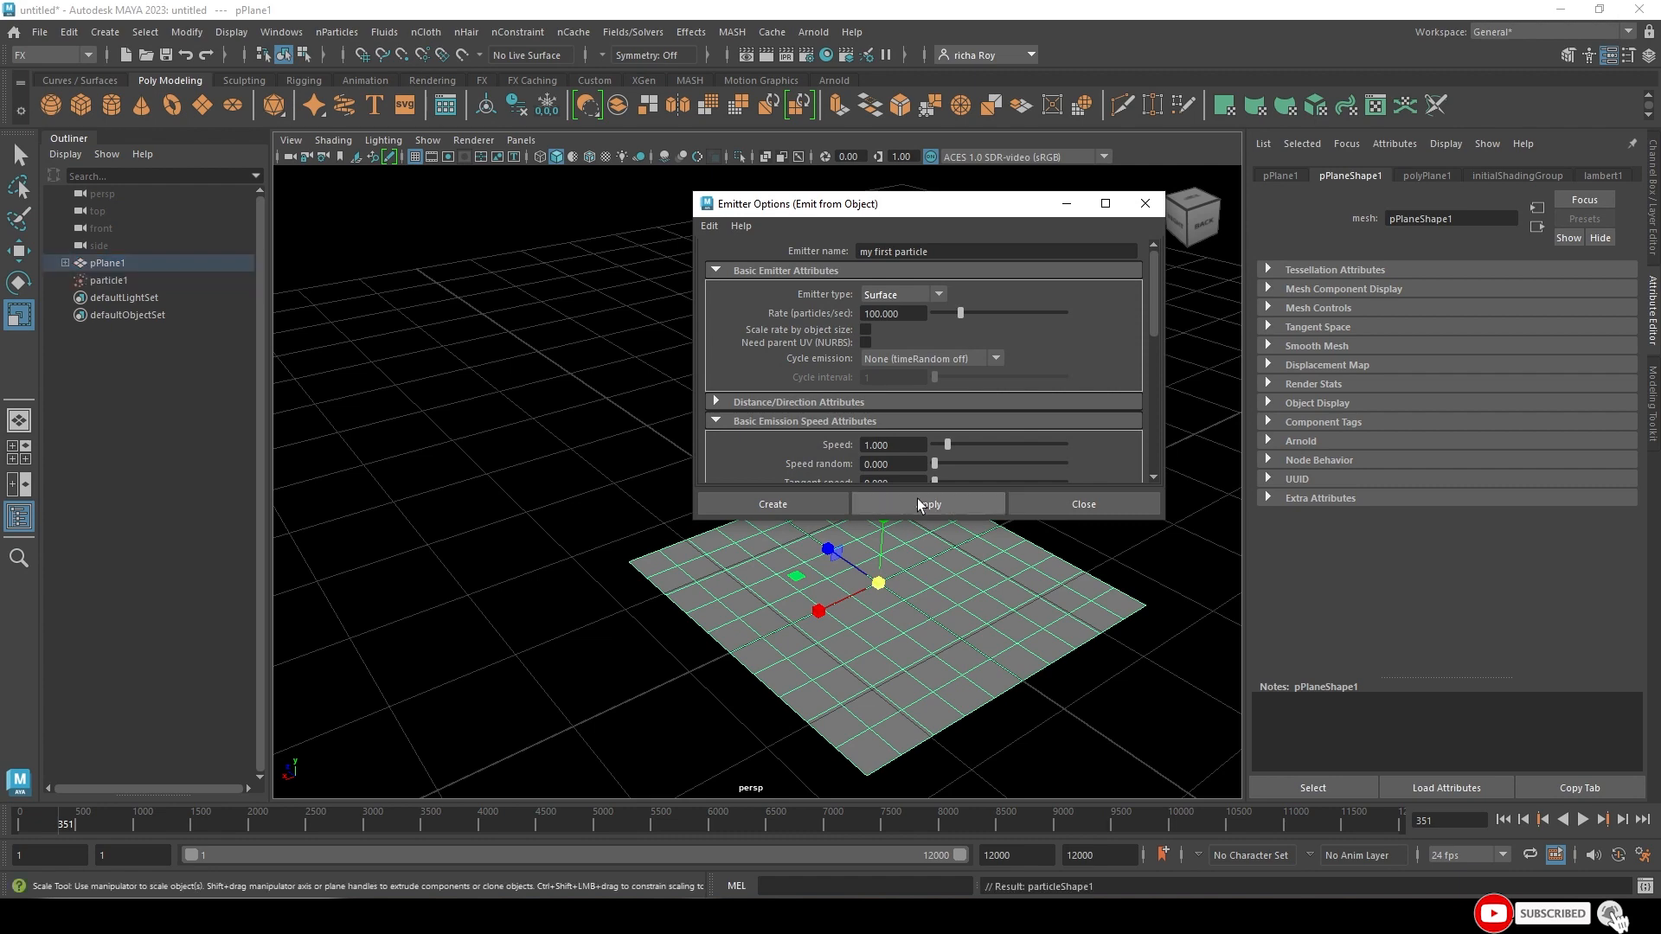
click(1086, 505)
- Play the simulation briefly to check the particle emission from the plane's surface
scroll(1052, 543, down, 2)
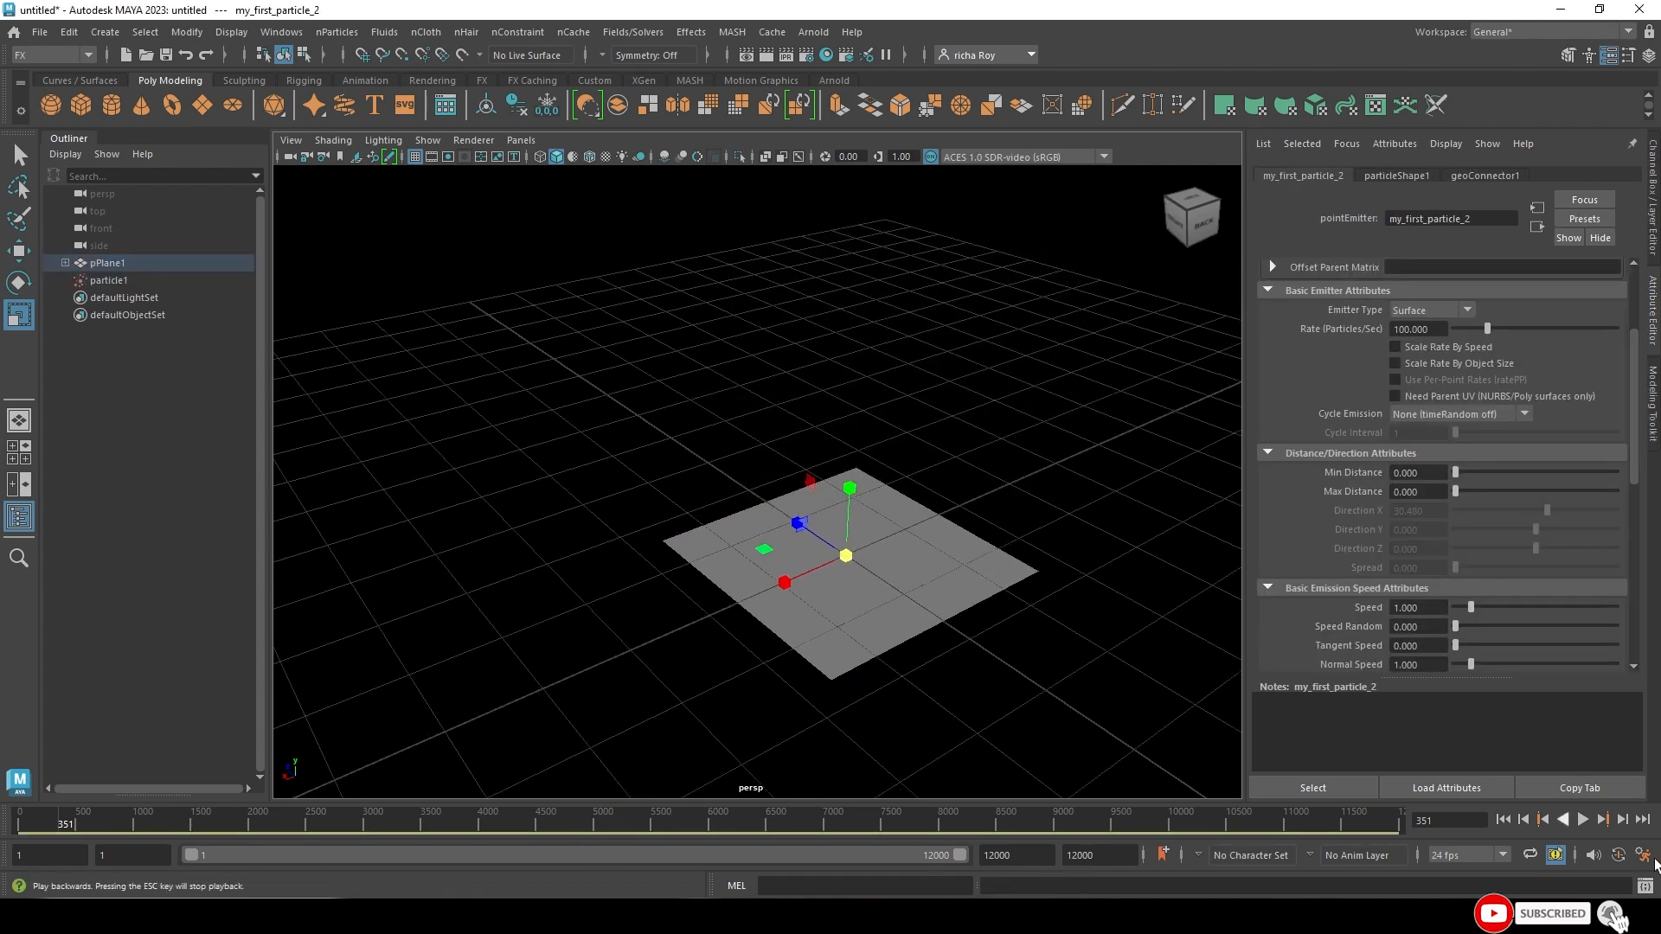
click(1581, 821)
click(1582, 822)
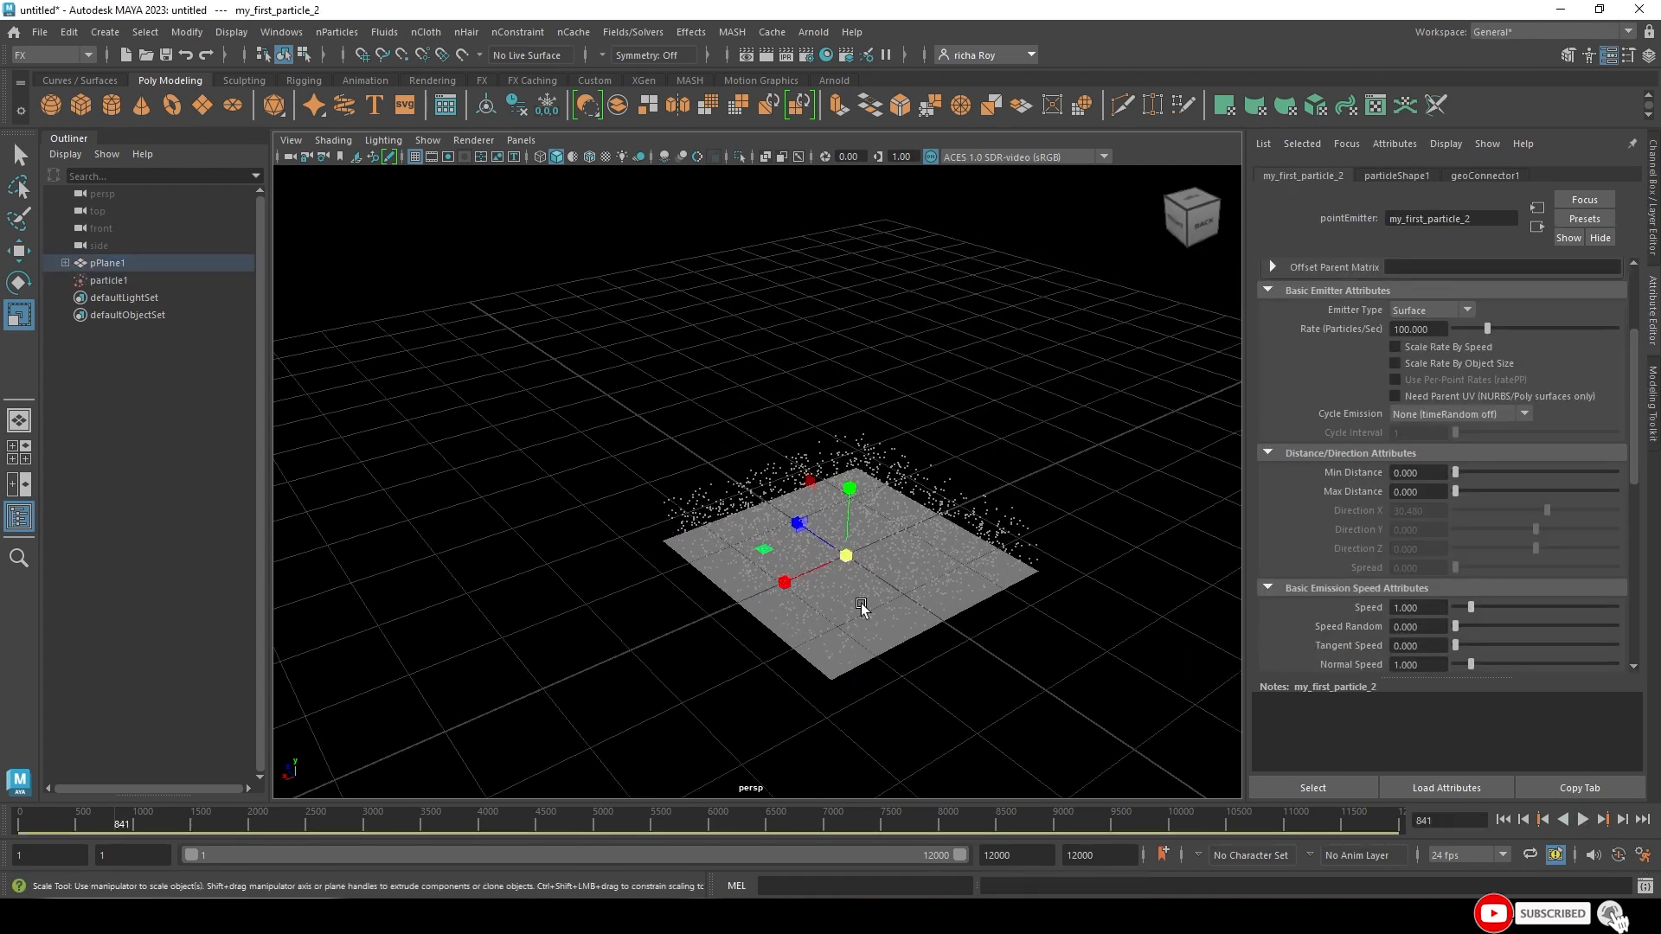
- Inspect the particles over the plane from a low angle, and delete the plane together with its emitter and particles
alt+drag(863, 612, 860, 542)
alt+right_drag(893, 542, 940, 645)
alt+middle_drag(940, 651, 874, 618)
drag(1031, 464, 388, 798)
key(Delete)
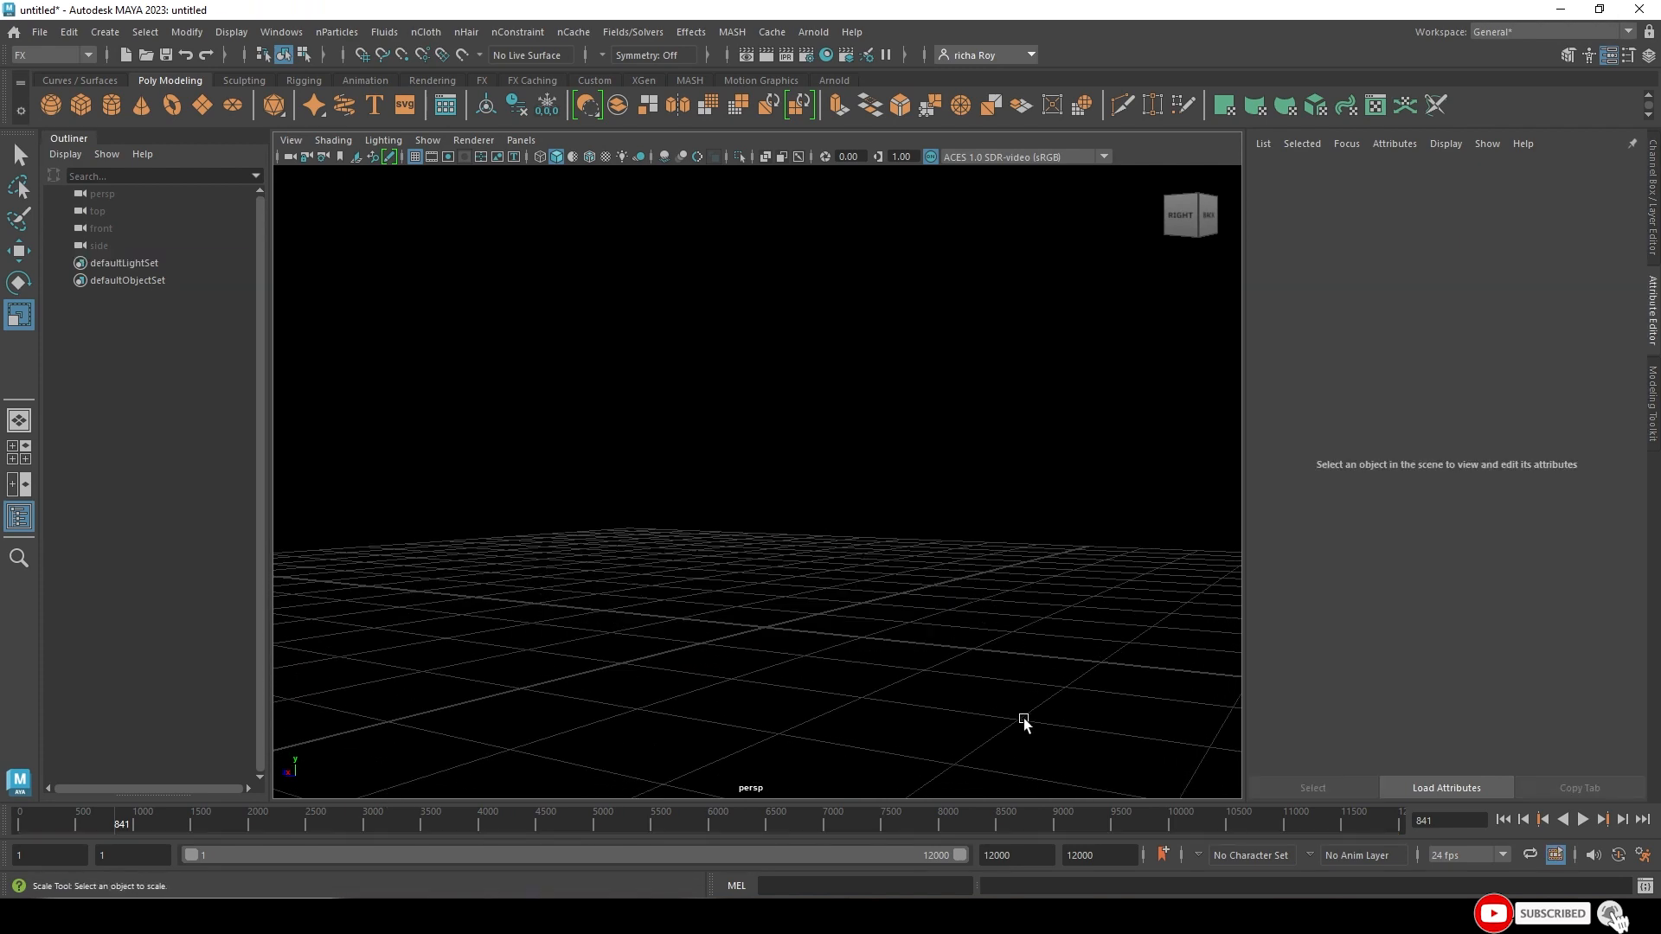
- Create a legacy particle emitter with the Directional emitter type, keeping the rate at 100 particles per second
click(315, 35)
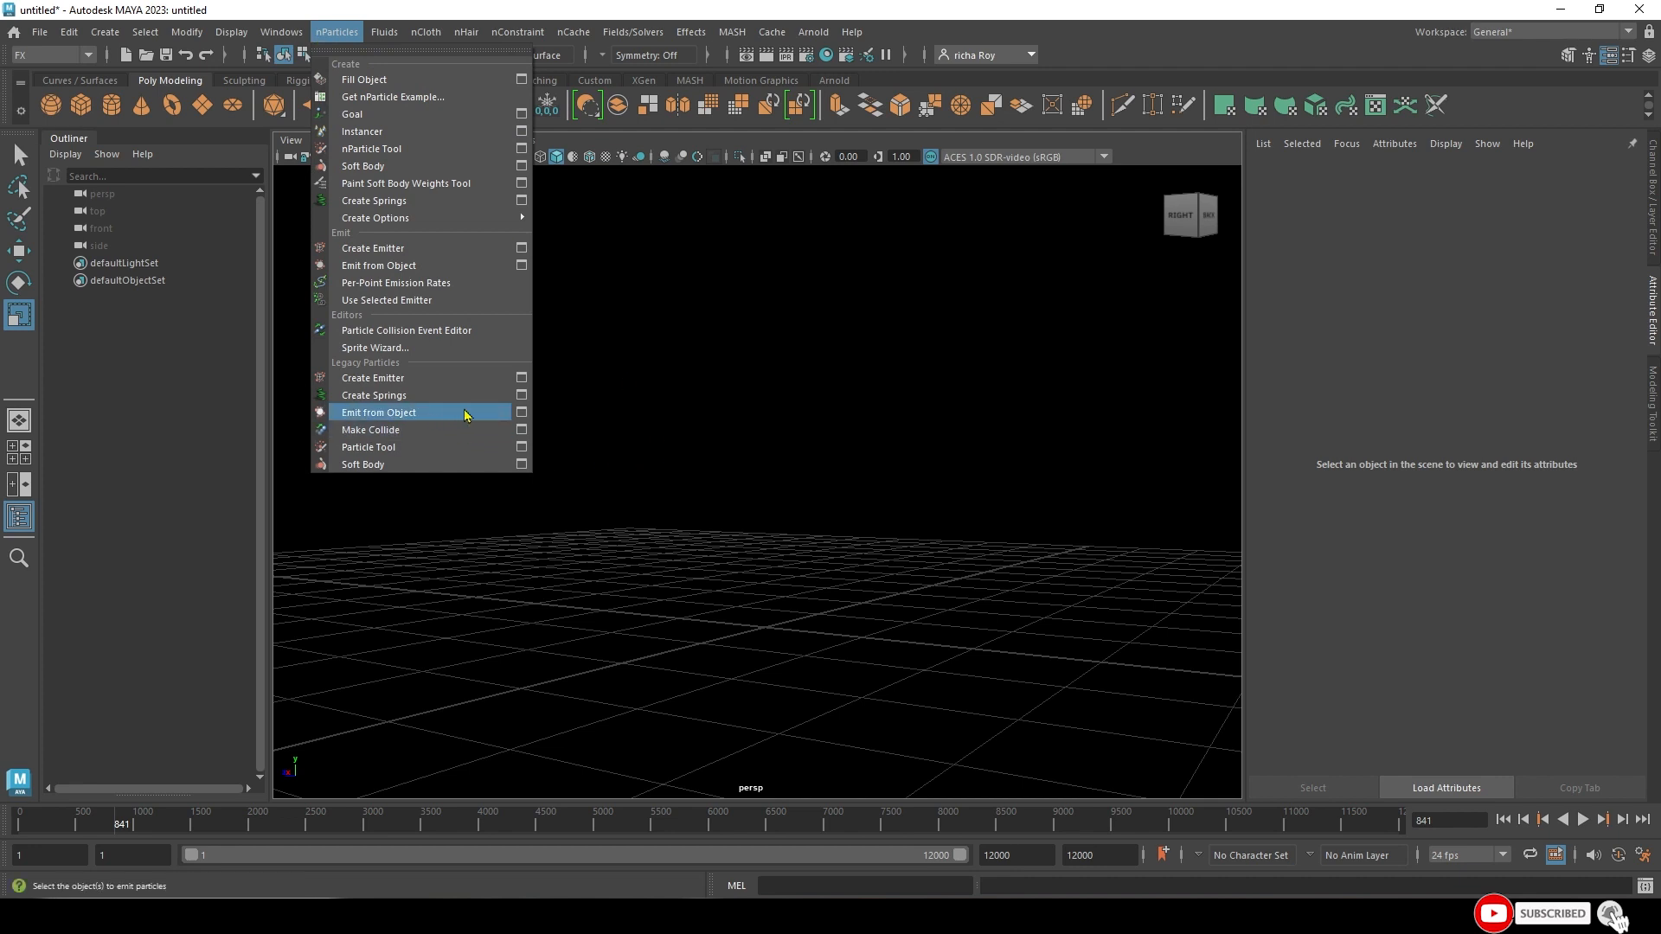
click(521, 384)
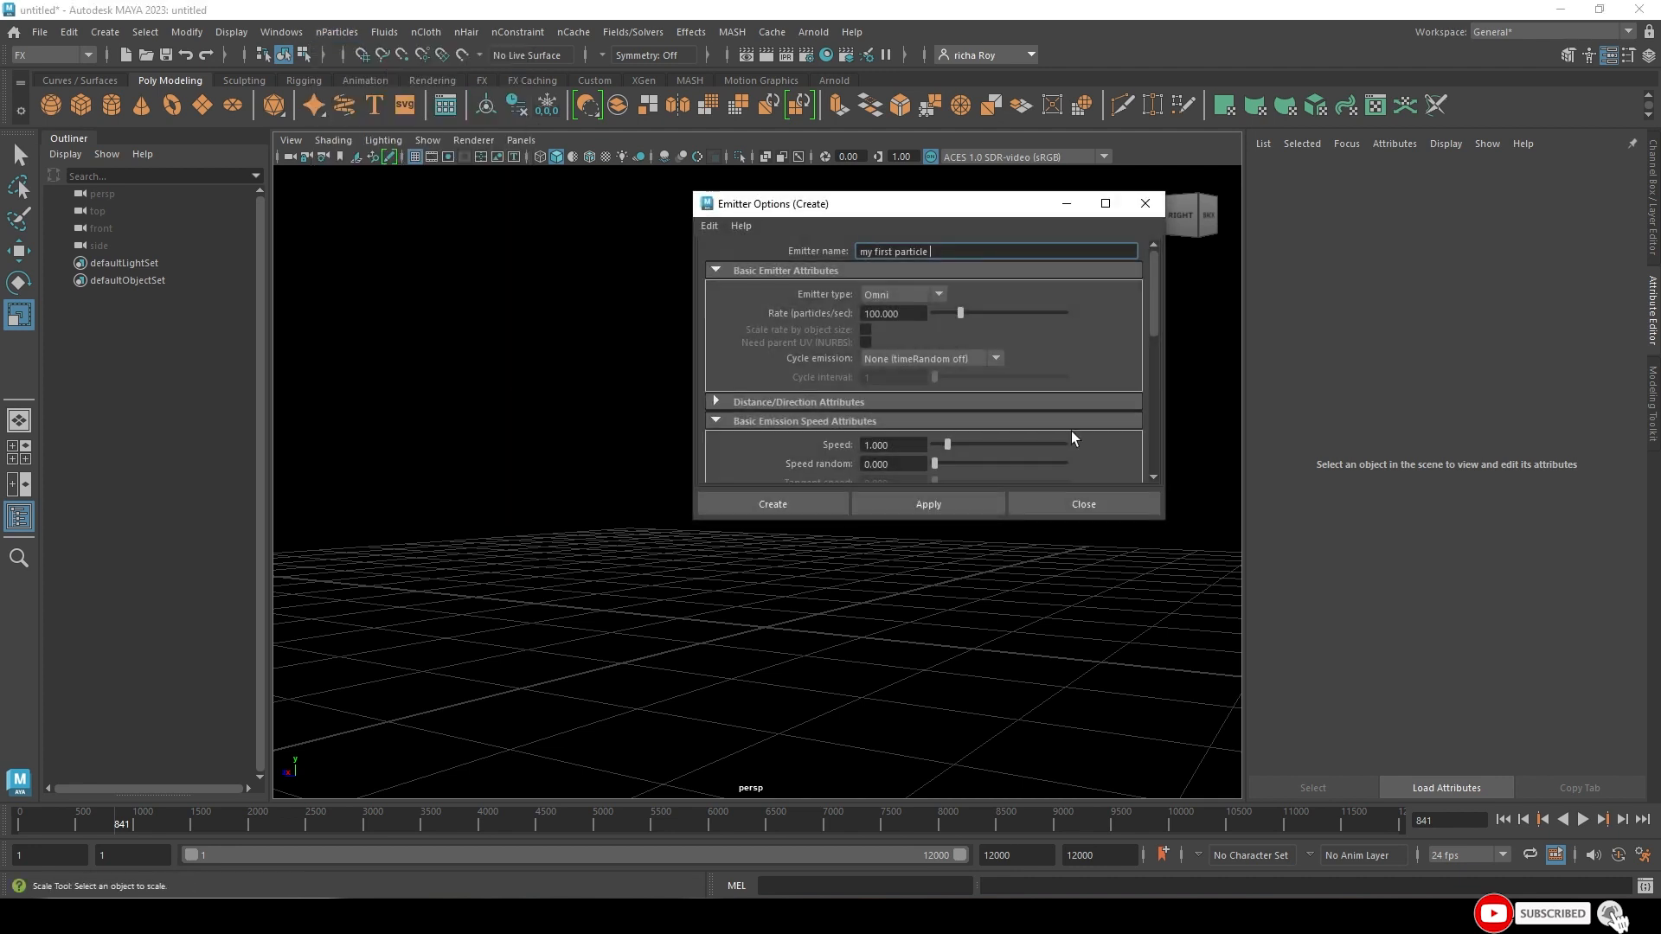
click(881, 295)
click(884, 321)
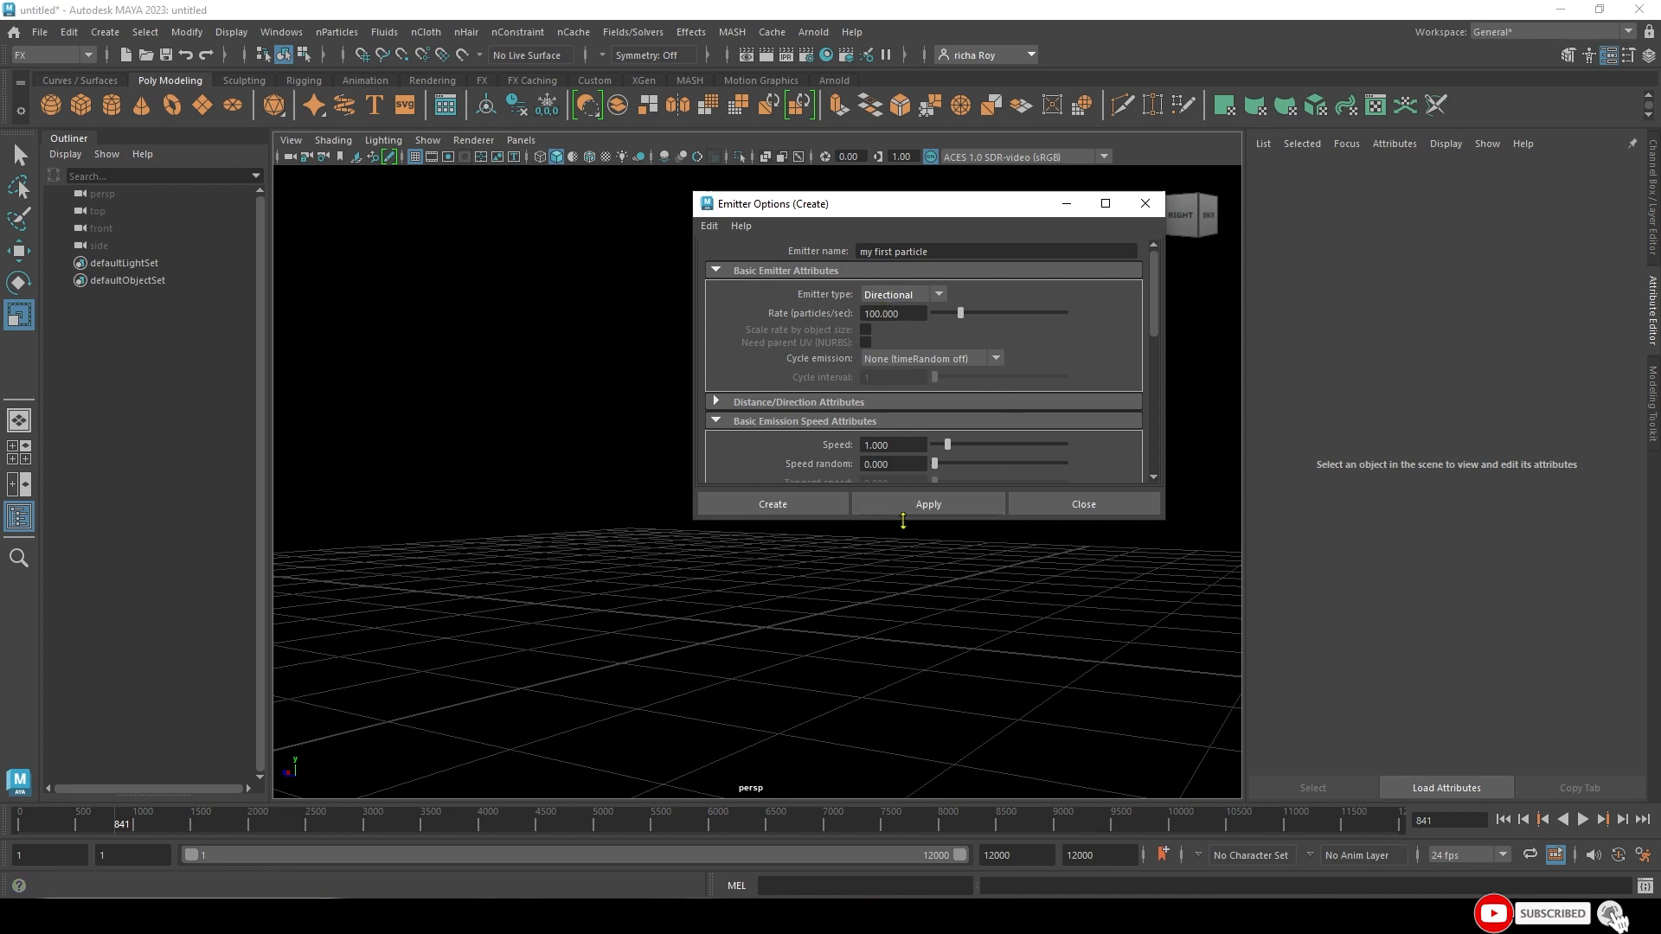
click(880, 507)
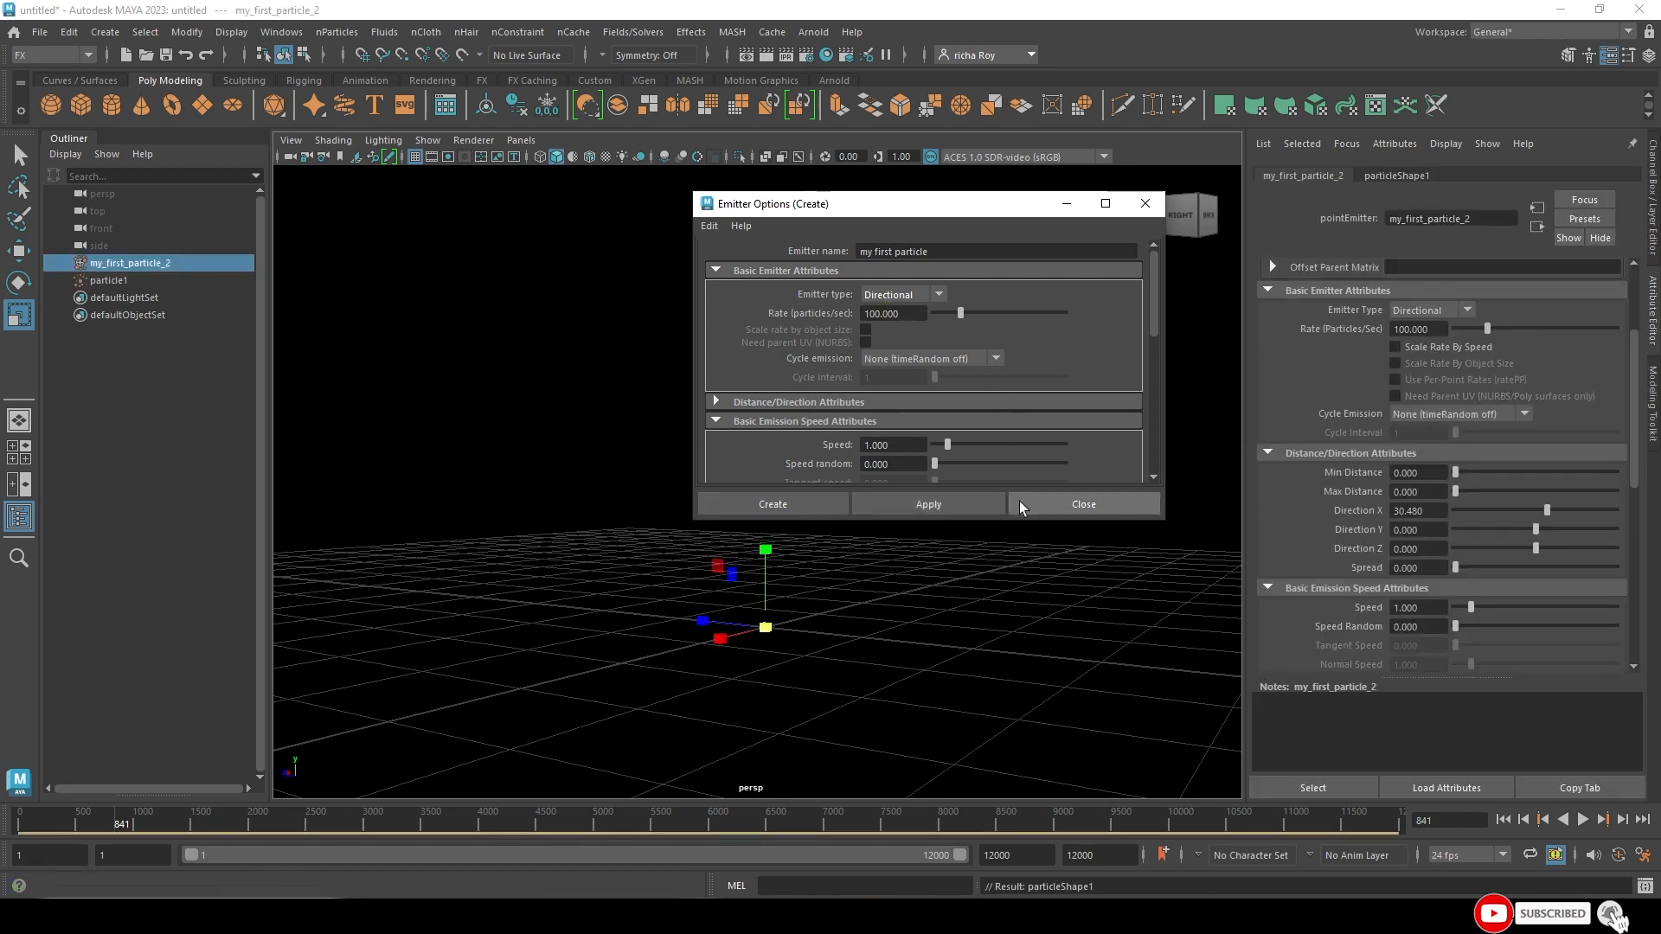
click(1021, 504)
- Switch to the Move tool and play the directional emitter's simulation briefly from the first frame
key(w)
scroll(926, 600, up, 1)
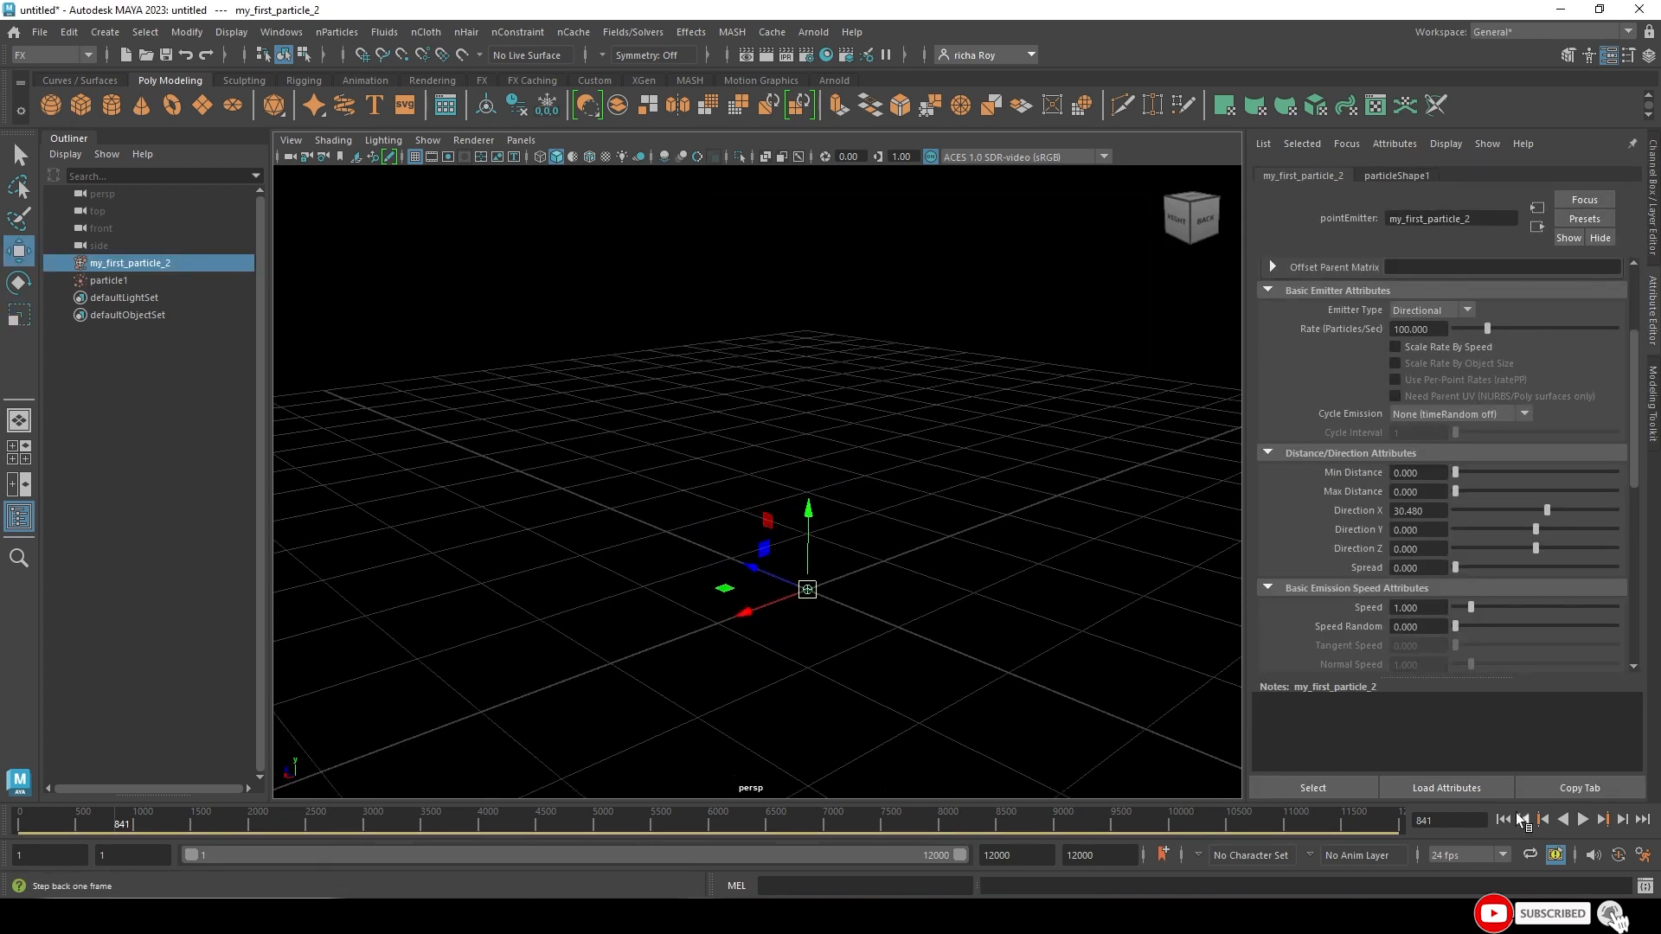
click(1505, 820)
click(1582, 820)
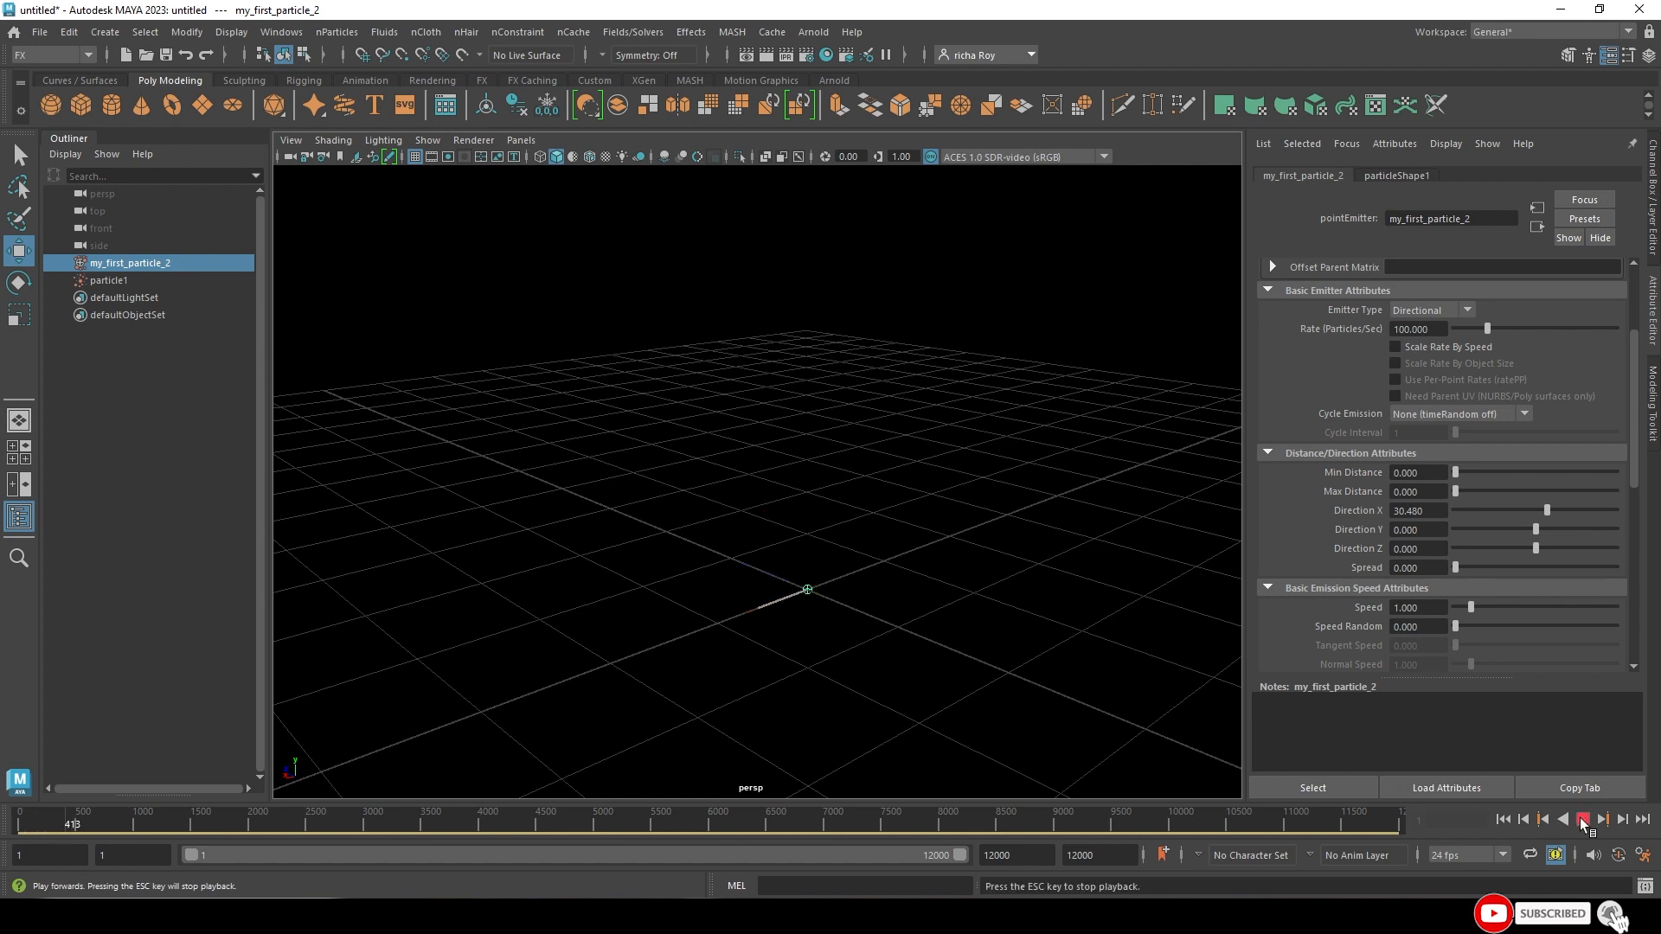
click(1582, 820)
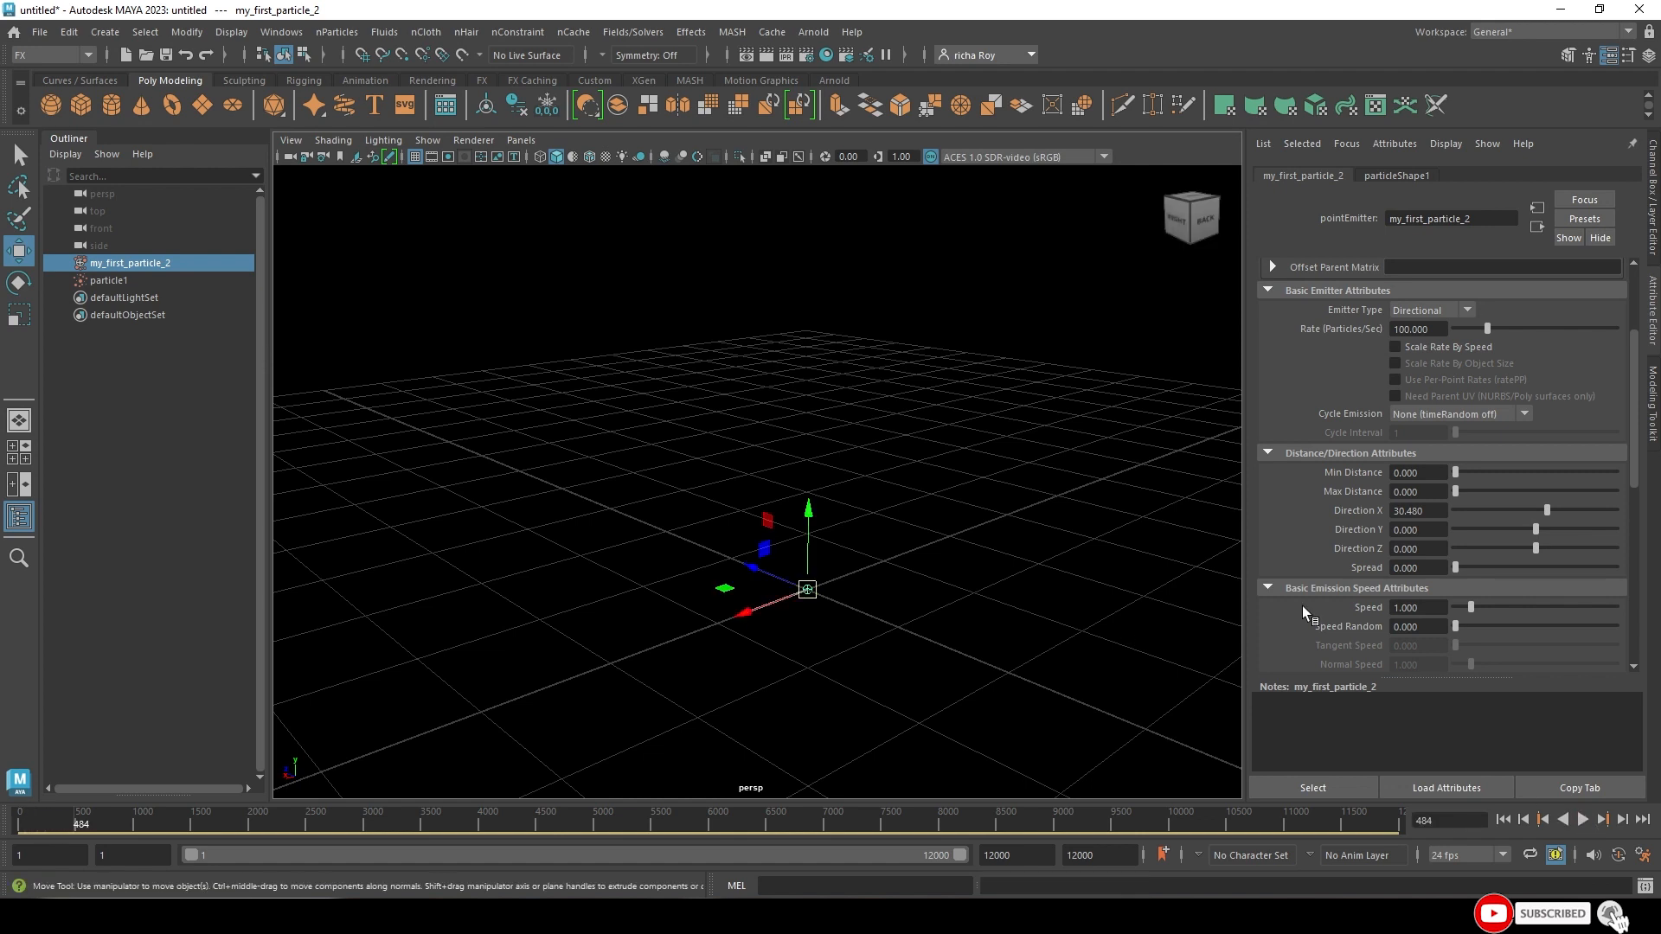
- Set the directional emitter's Direction Y to 1 and play the simulation briefly from the first frame
click(1442, 530)
text(1)
key(Return)
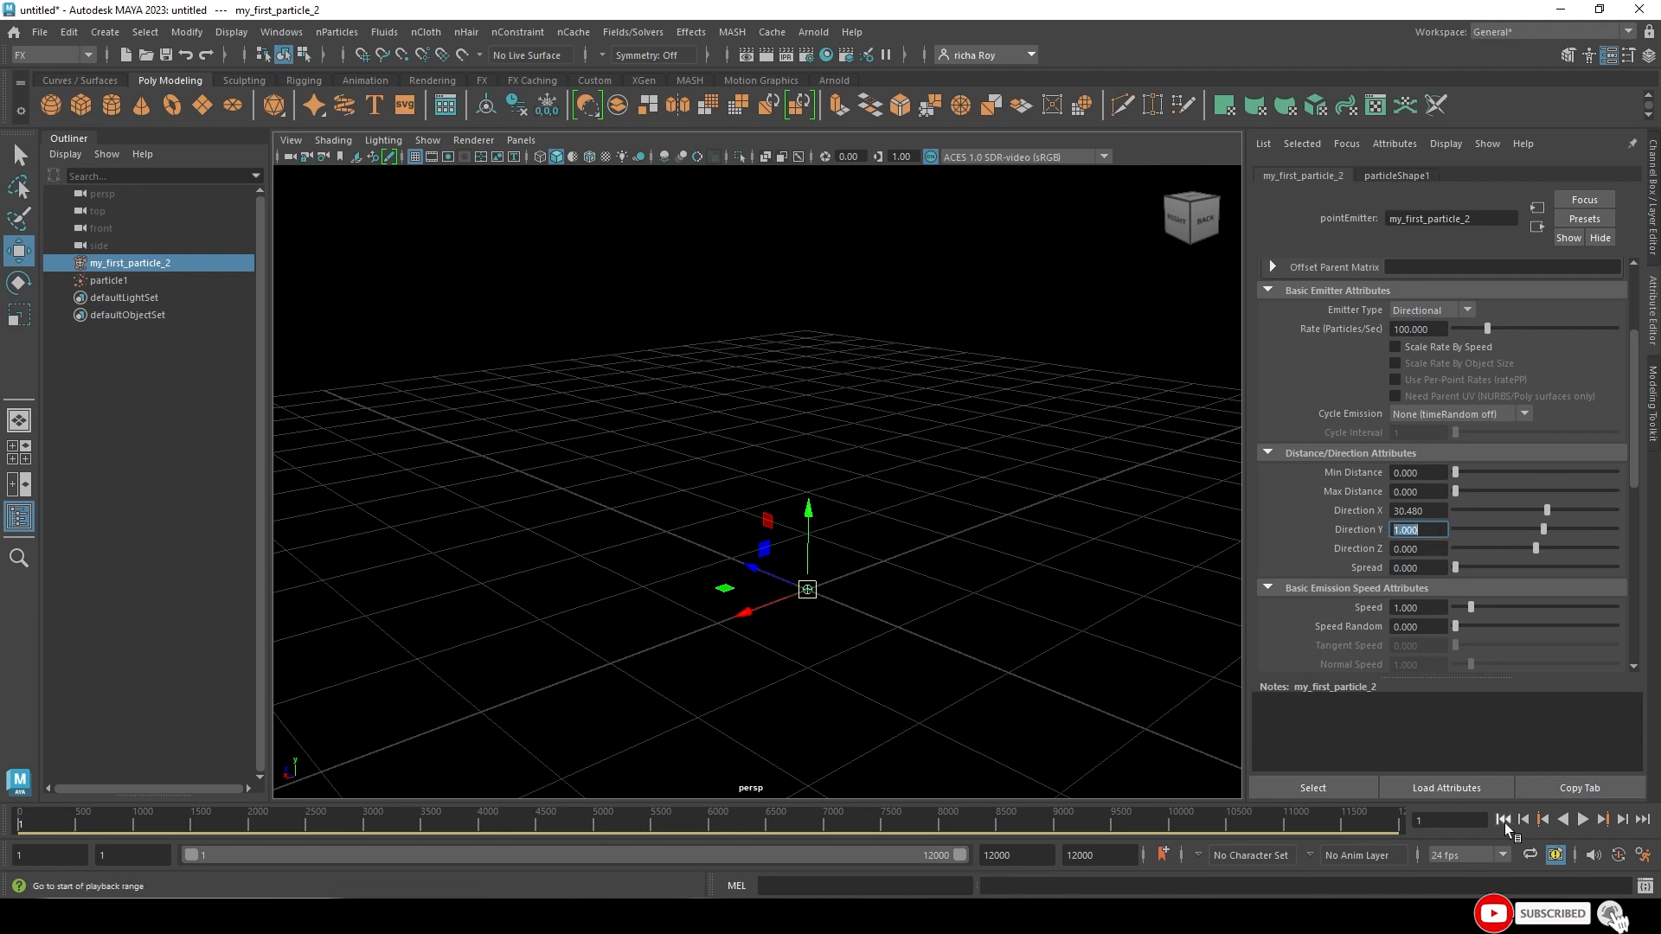
click(1590, 818)
click(1589, 818)
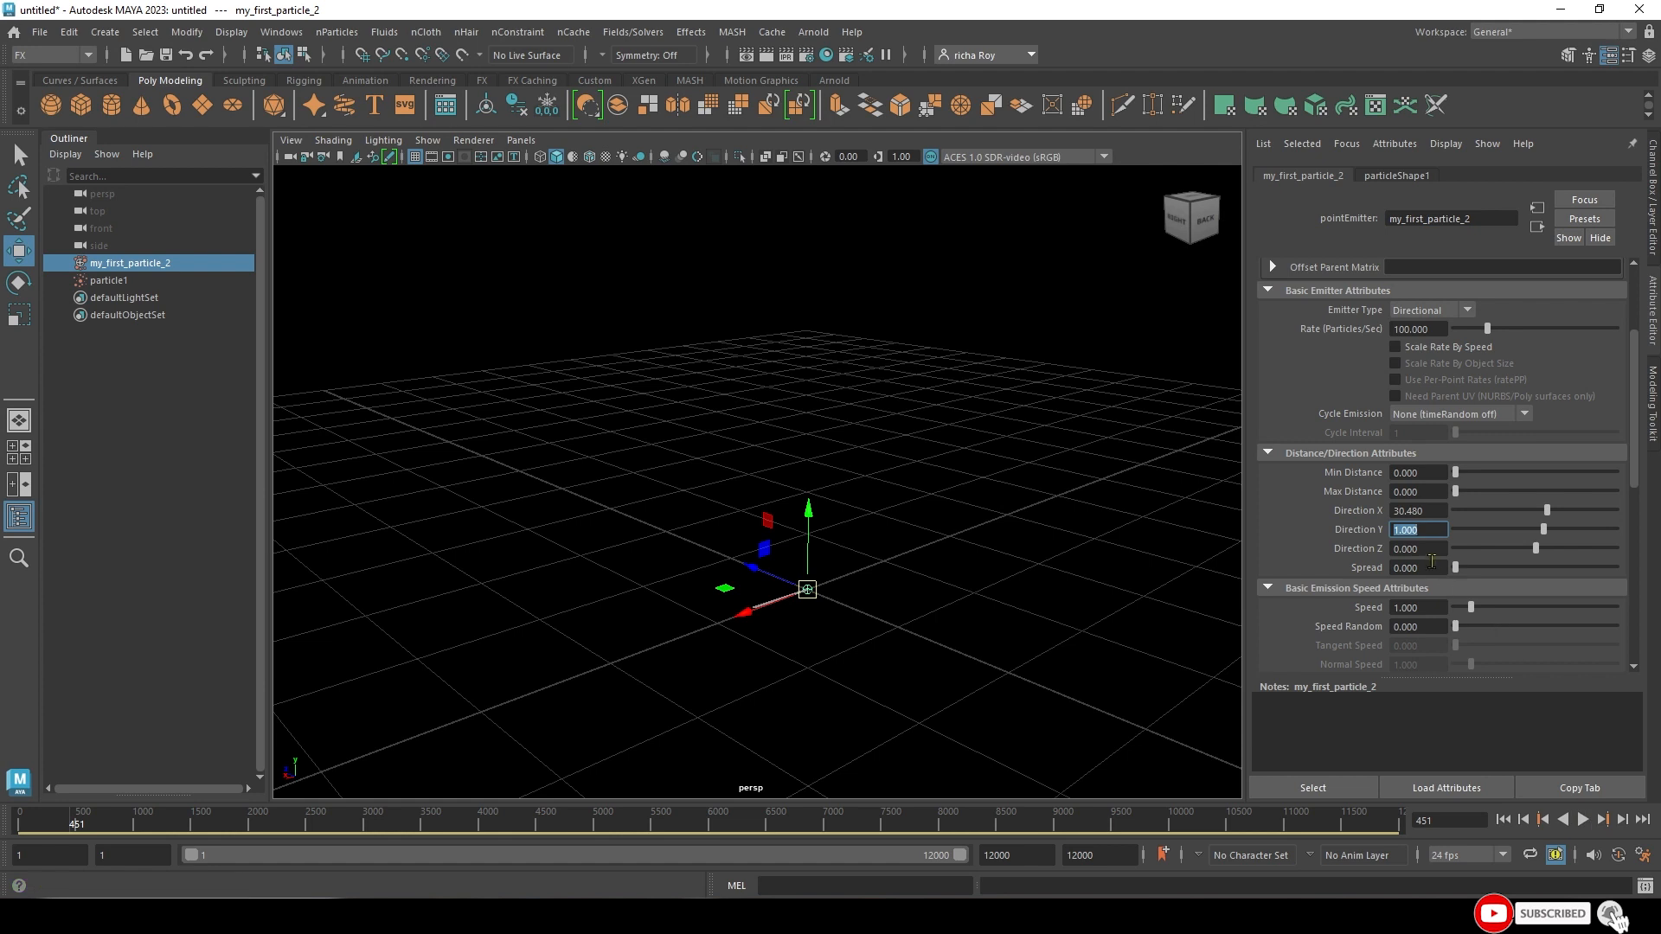
- Set the emitter's Direction X to 0 and replay the simulation from the first frame
click(1440, 511)
text(0)
key(Return)
click(1503, 820)
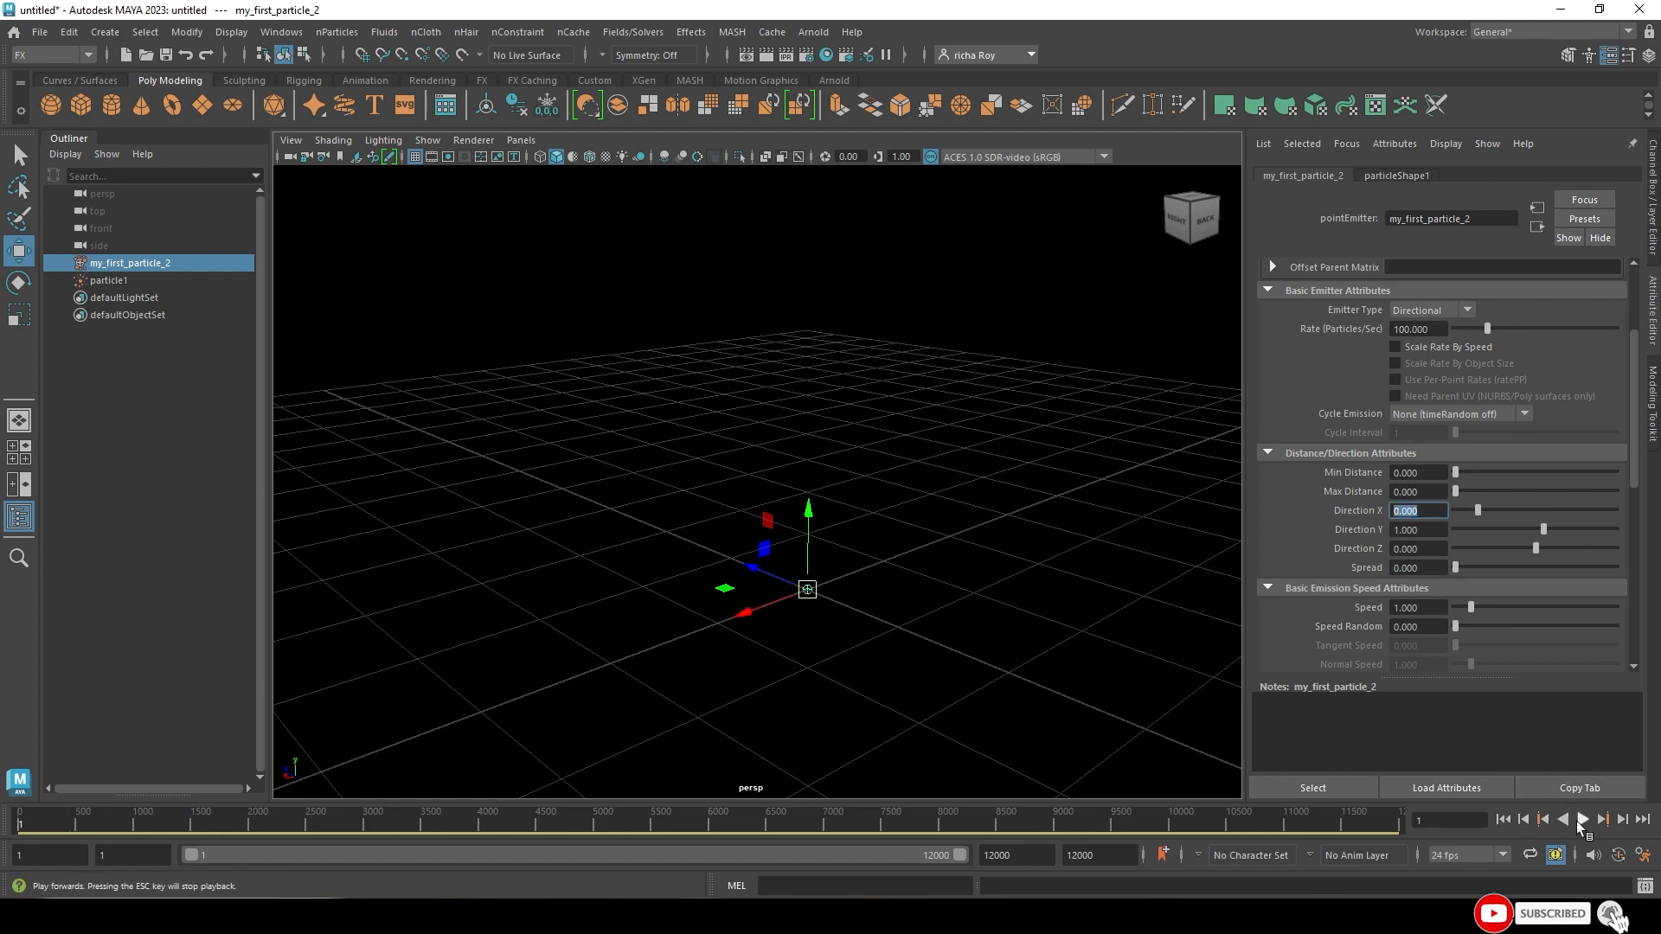
click(1582, 820)
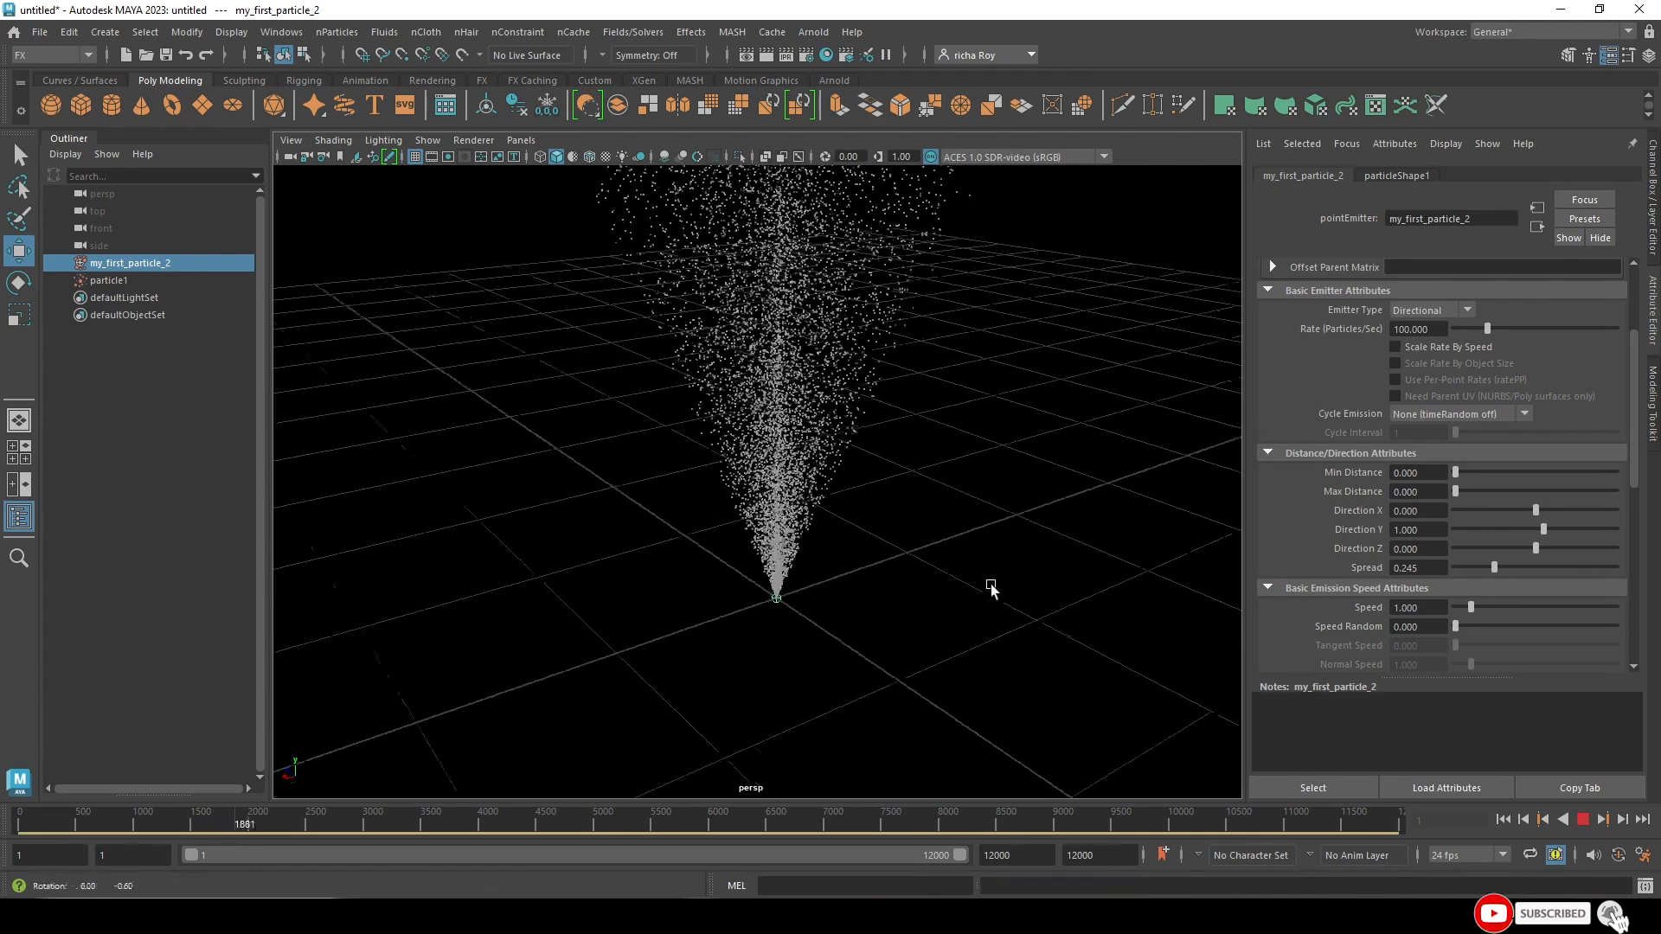
- Reduce the directional emitter's Spread to about 0.168 during playback, stop the simulation and resume it
drag(1501, 562, 1480, 565)
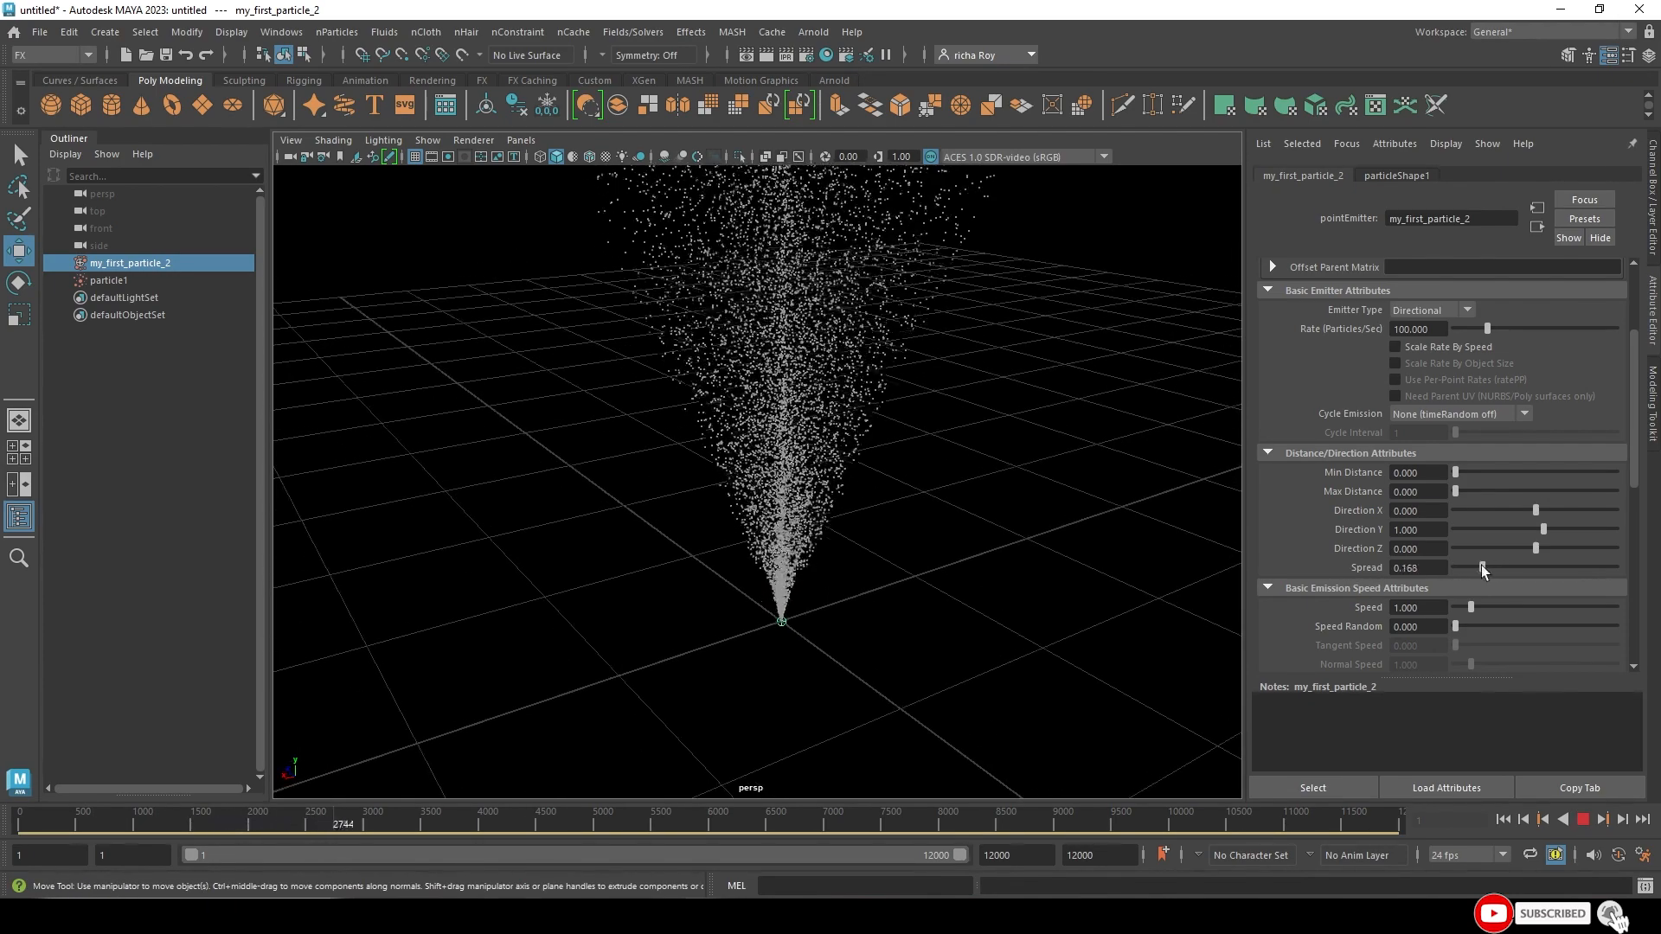
click(1581, 820)
click(1580, 821)
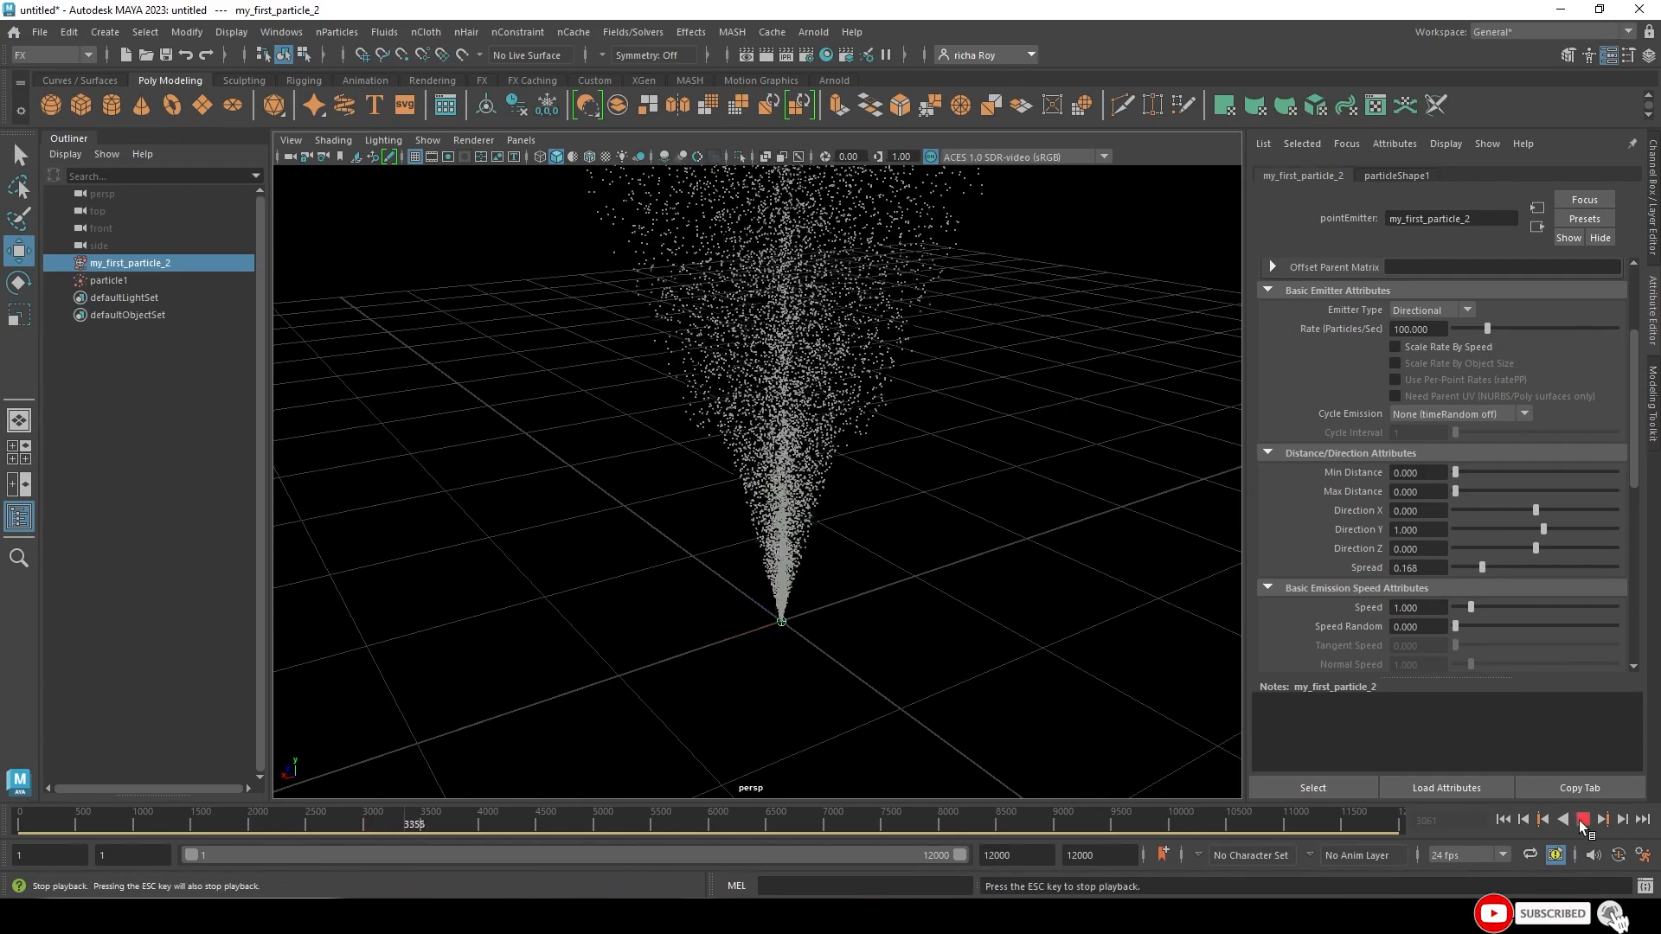
scroll(1024, 610, up, 2)
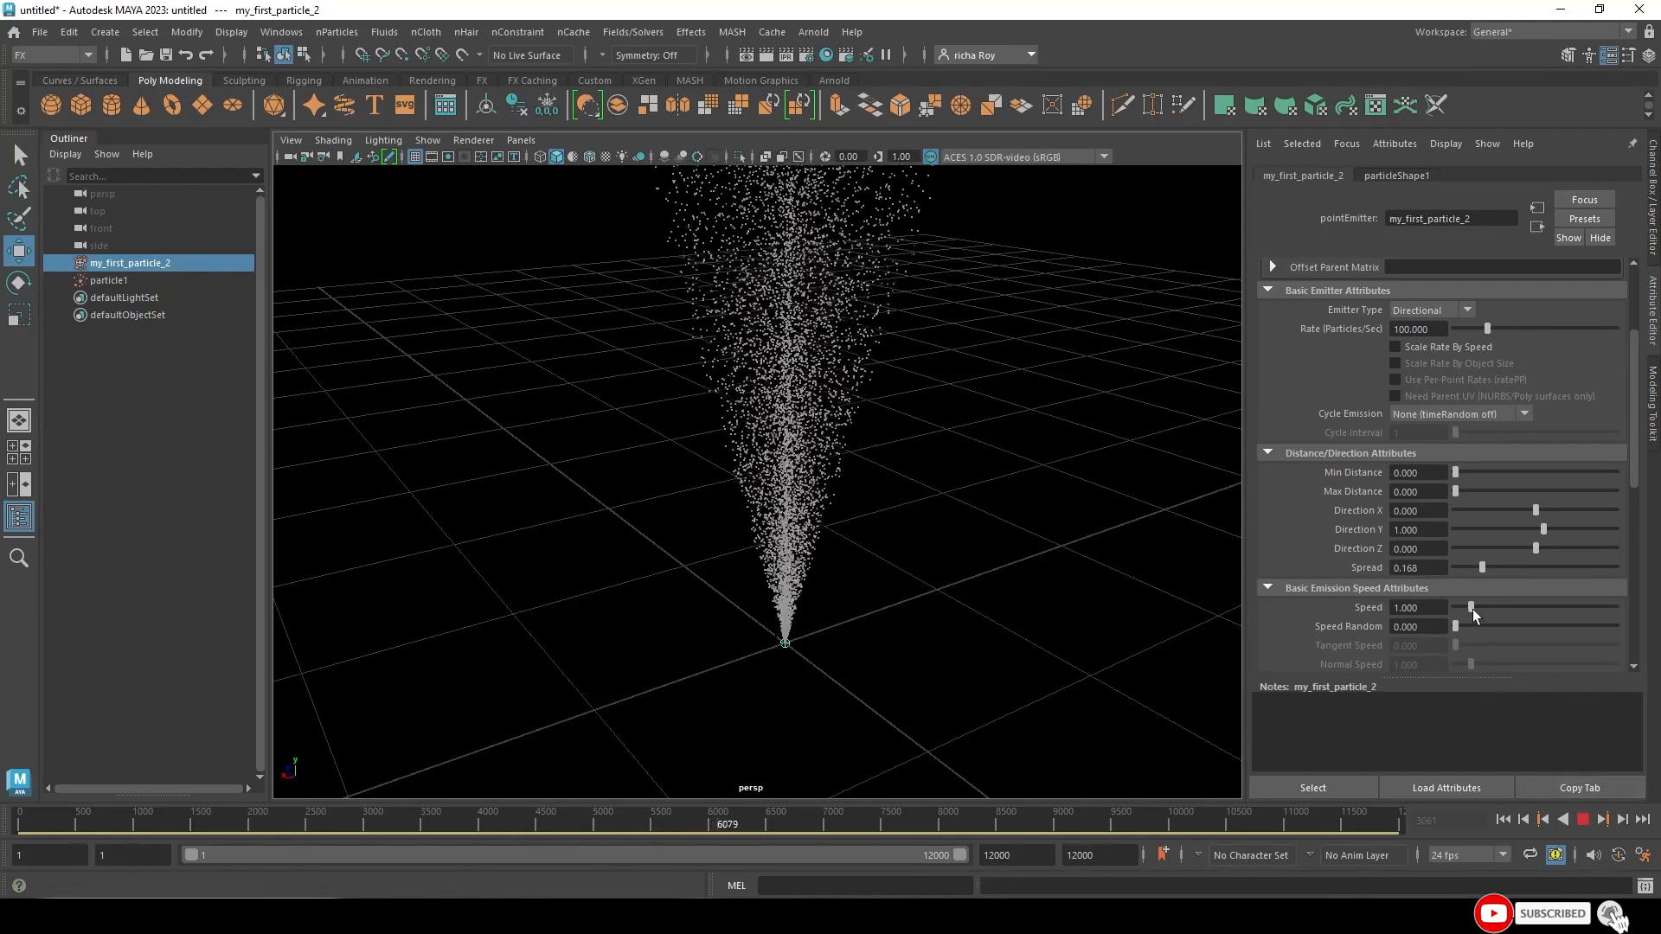
- Raise the emitter's Speed to about 3.315, replay the simulation from the first frame and stop it
alt+drag(970, 671, 899, 537)
drag(1473, 608, 1507, 607)
click(1581, 821)
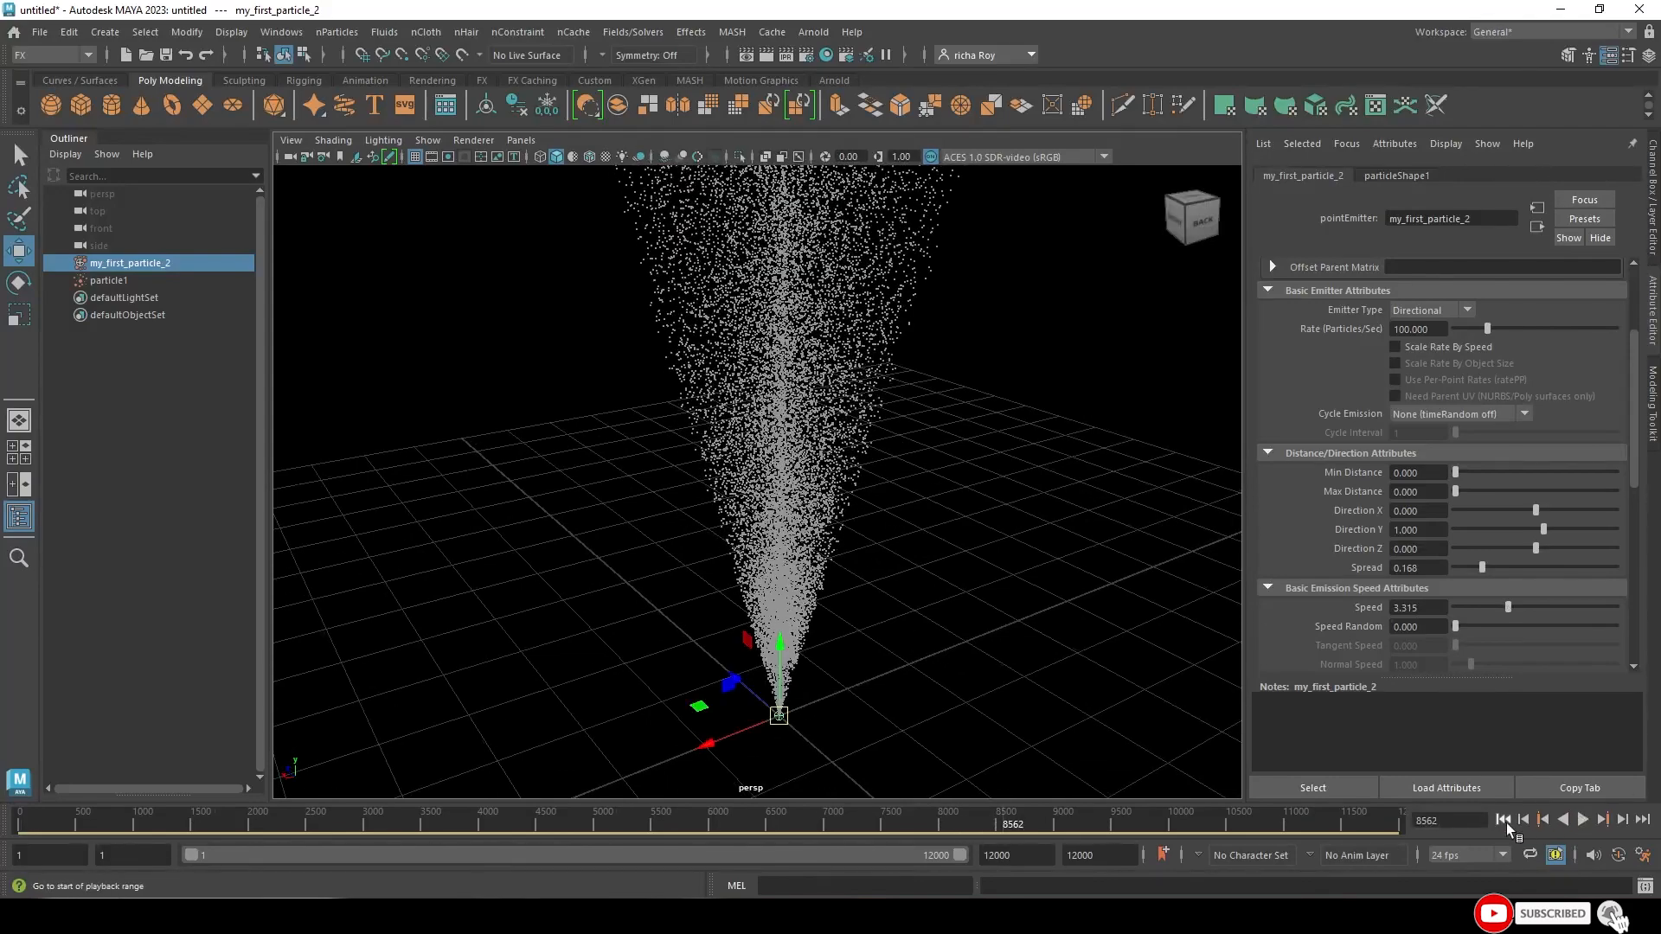
click(1504, 820)
click(1582, 820)
alt+middle_drag(969, 578, 949, 476)
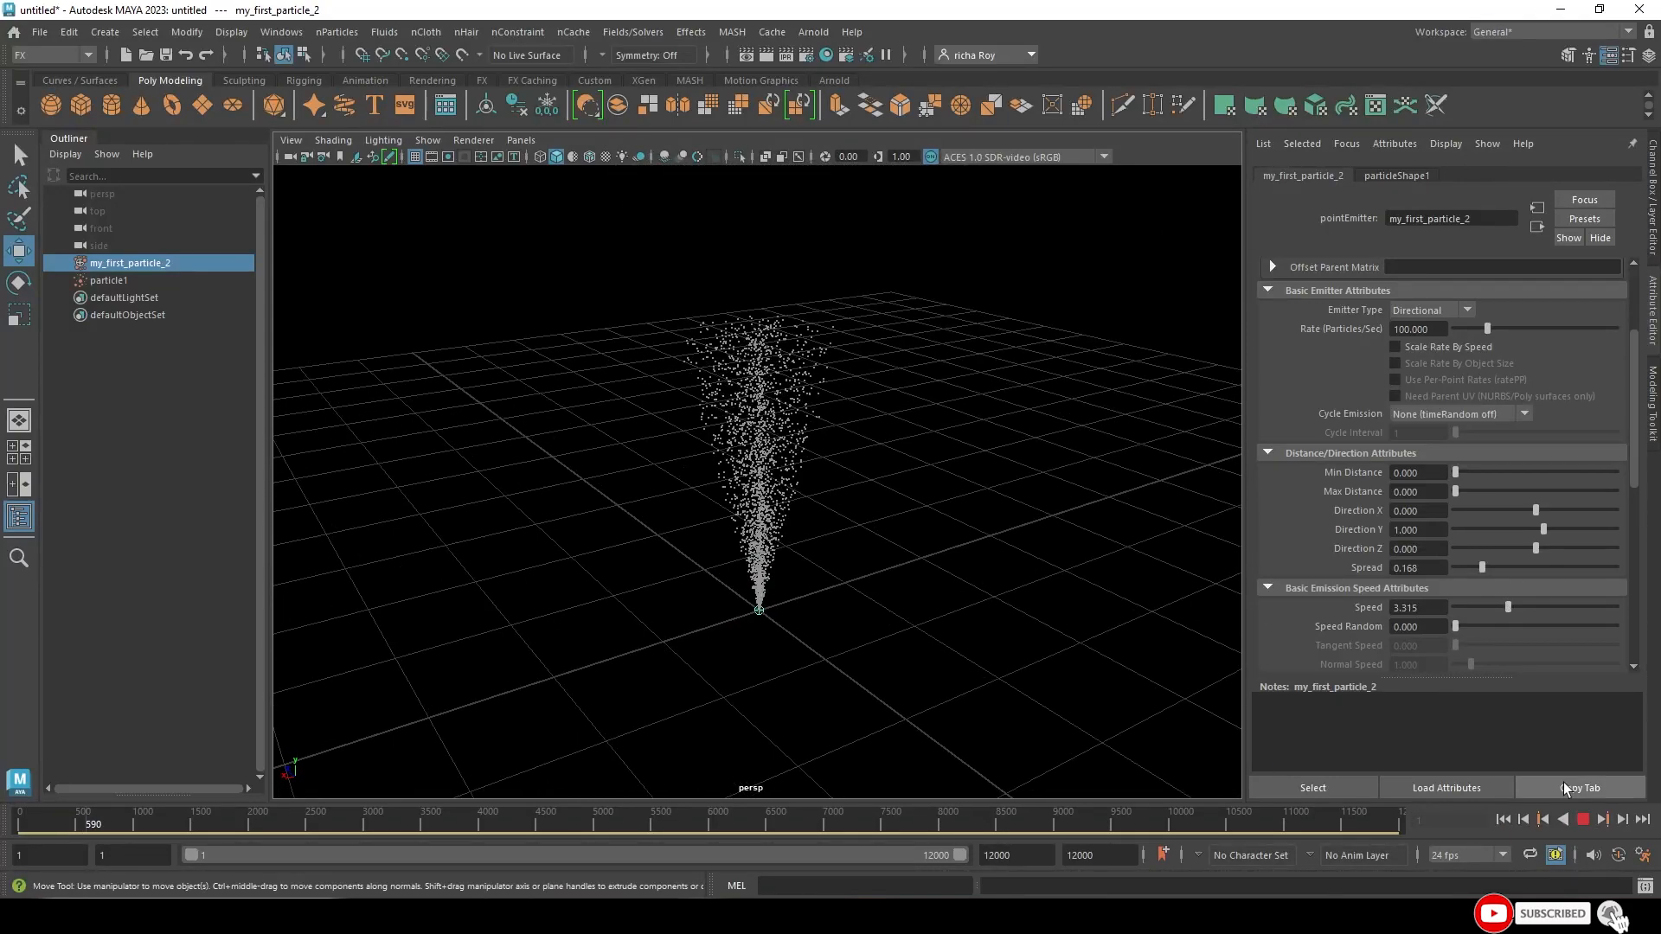
click(1586, 821)
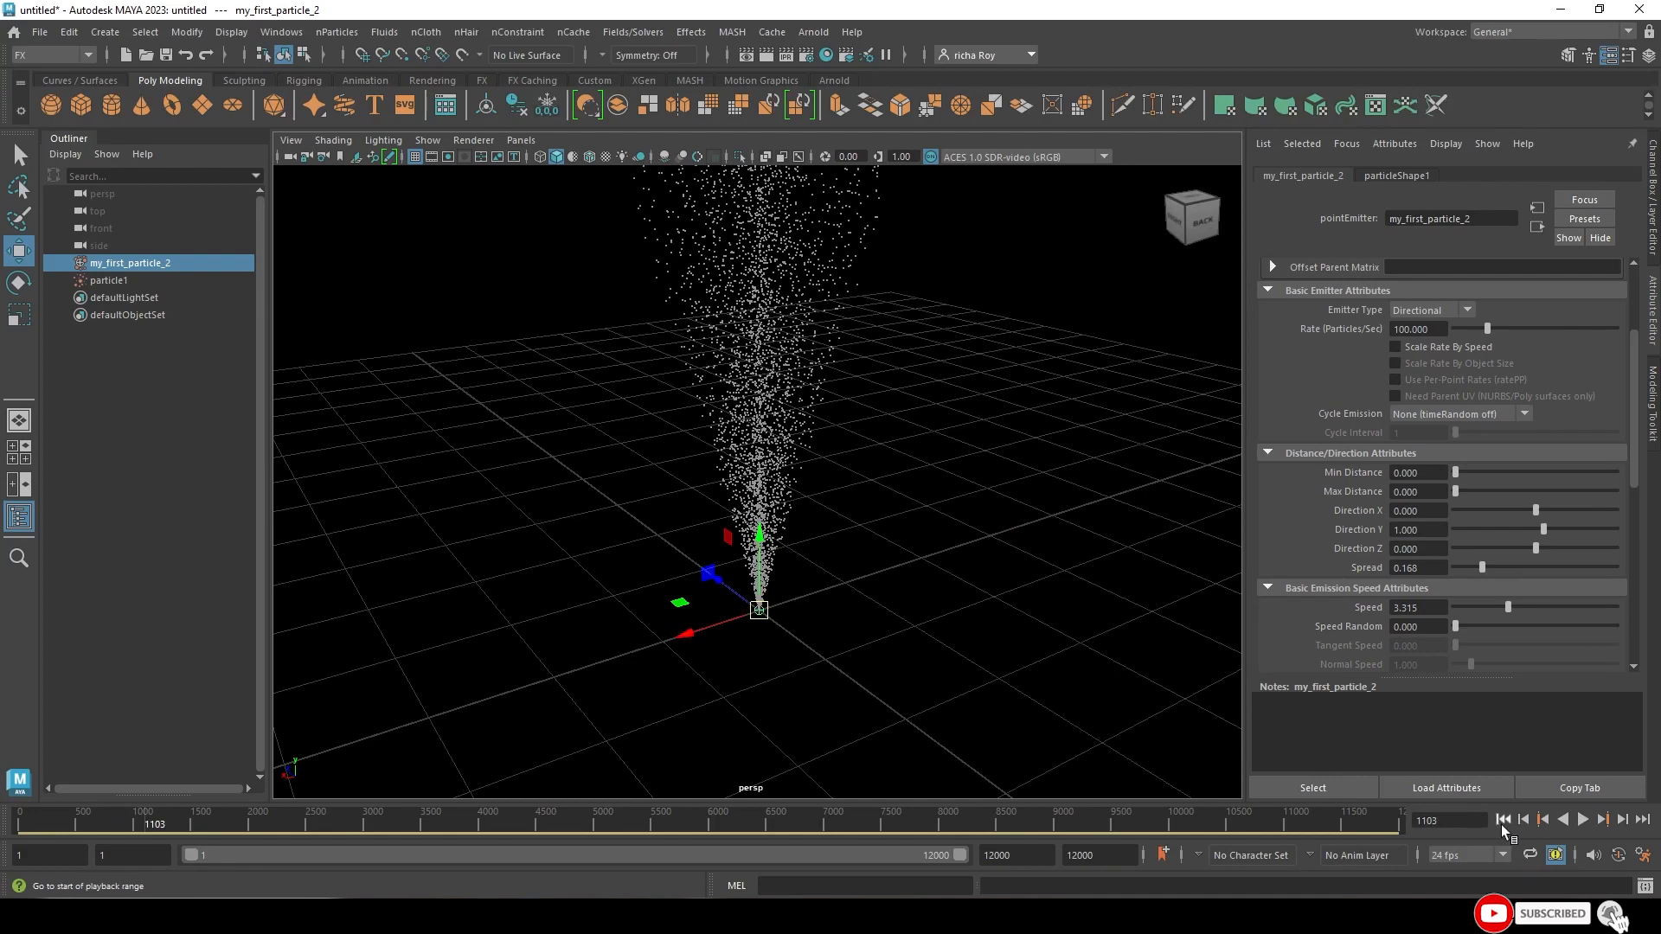
- Restart the simulation from the first frame, raise the emitter's Speed to 10 and stop playback
click(1502, 820)
click(1581, 819)
drag(1508, 607, 1615, 607)
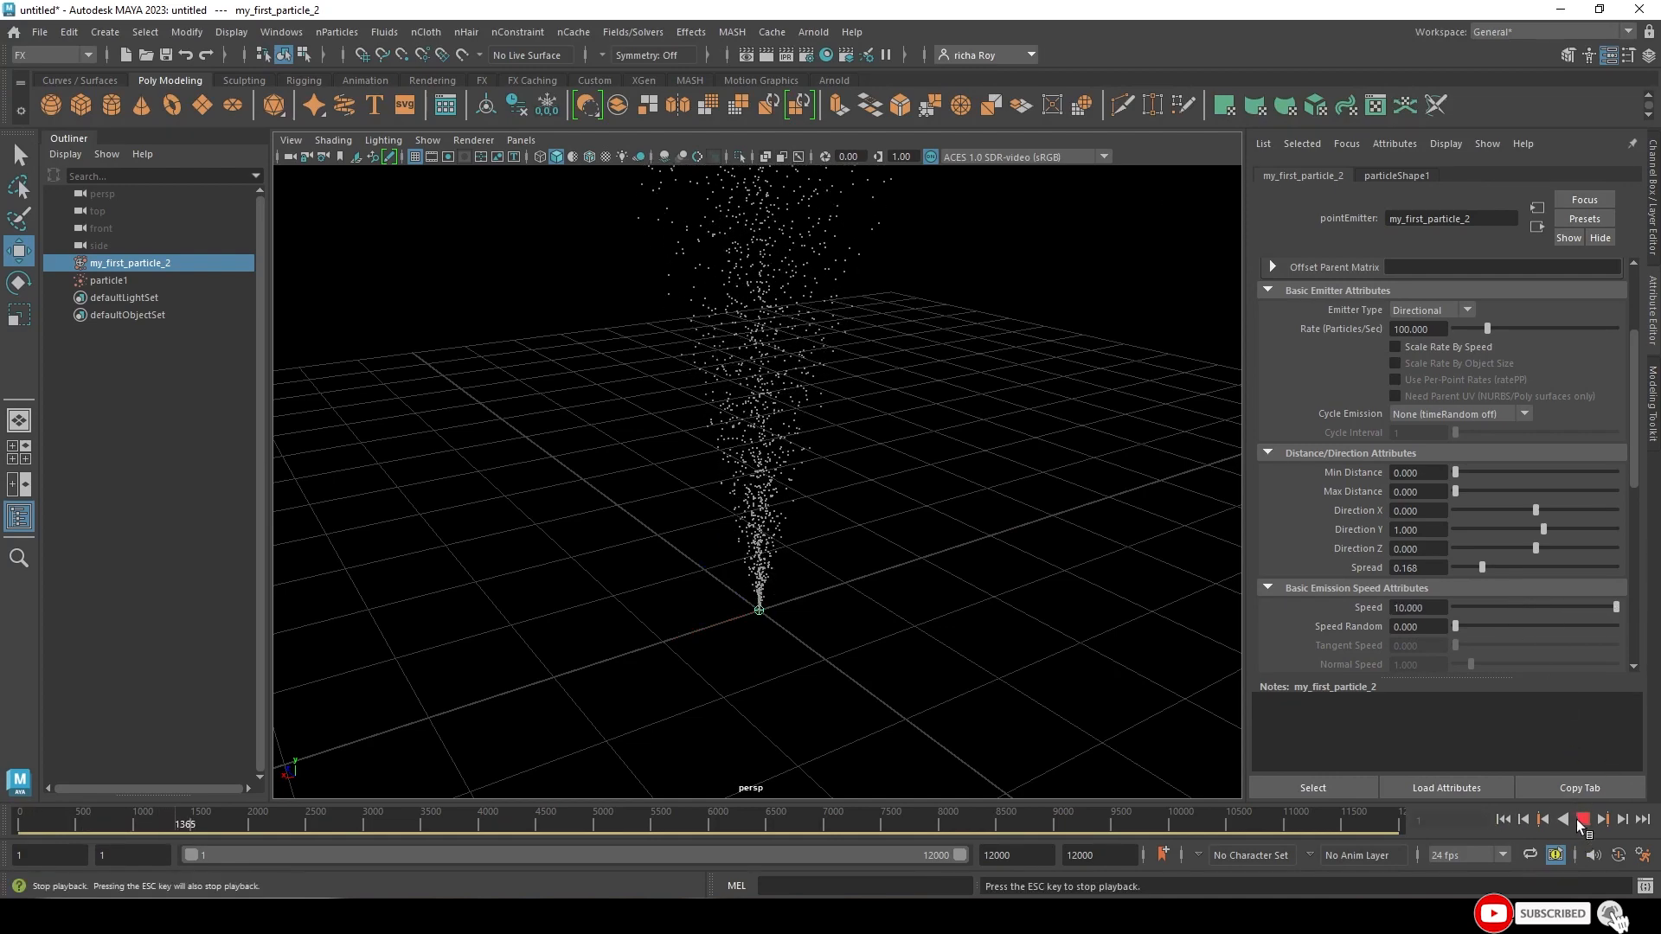
click(1578, 821)
- Examine the height and shape of the stopped particle plume from several angles and distances
alt+right_drag(960, 441, 905, 456)
alt+middle_drag(904, 456, 912, 559)
alt+right_drag(911, 560, 845, 386)
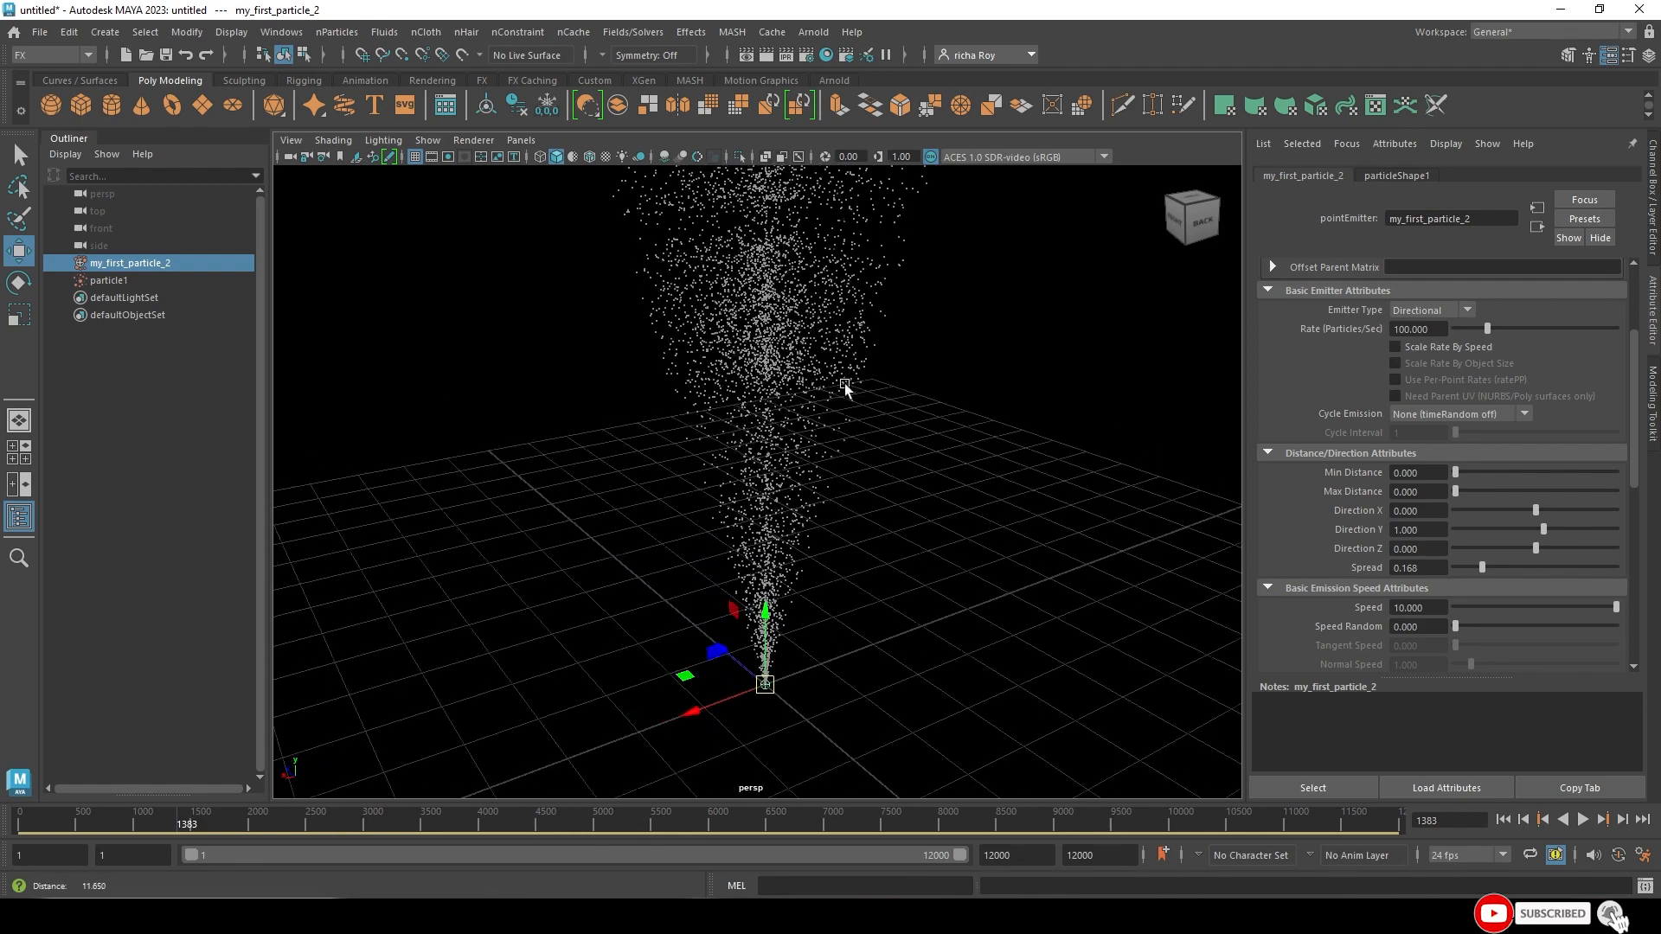
alt+middle_drag(845, 386, 891, 519)
alt+right_drag(983, 401, 852, 437)
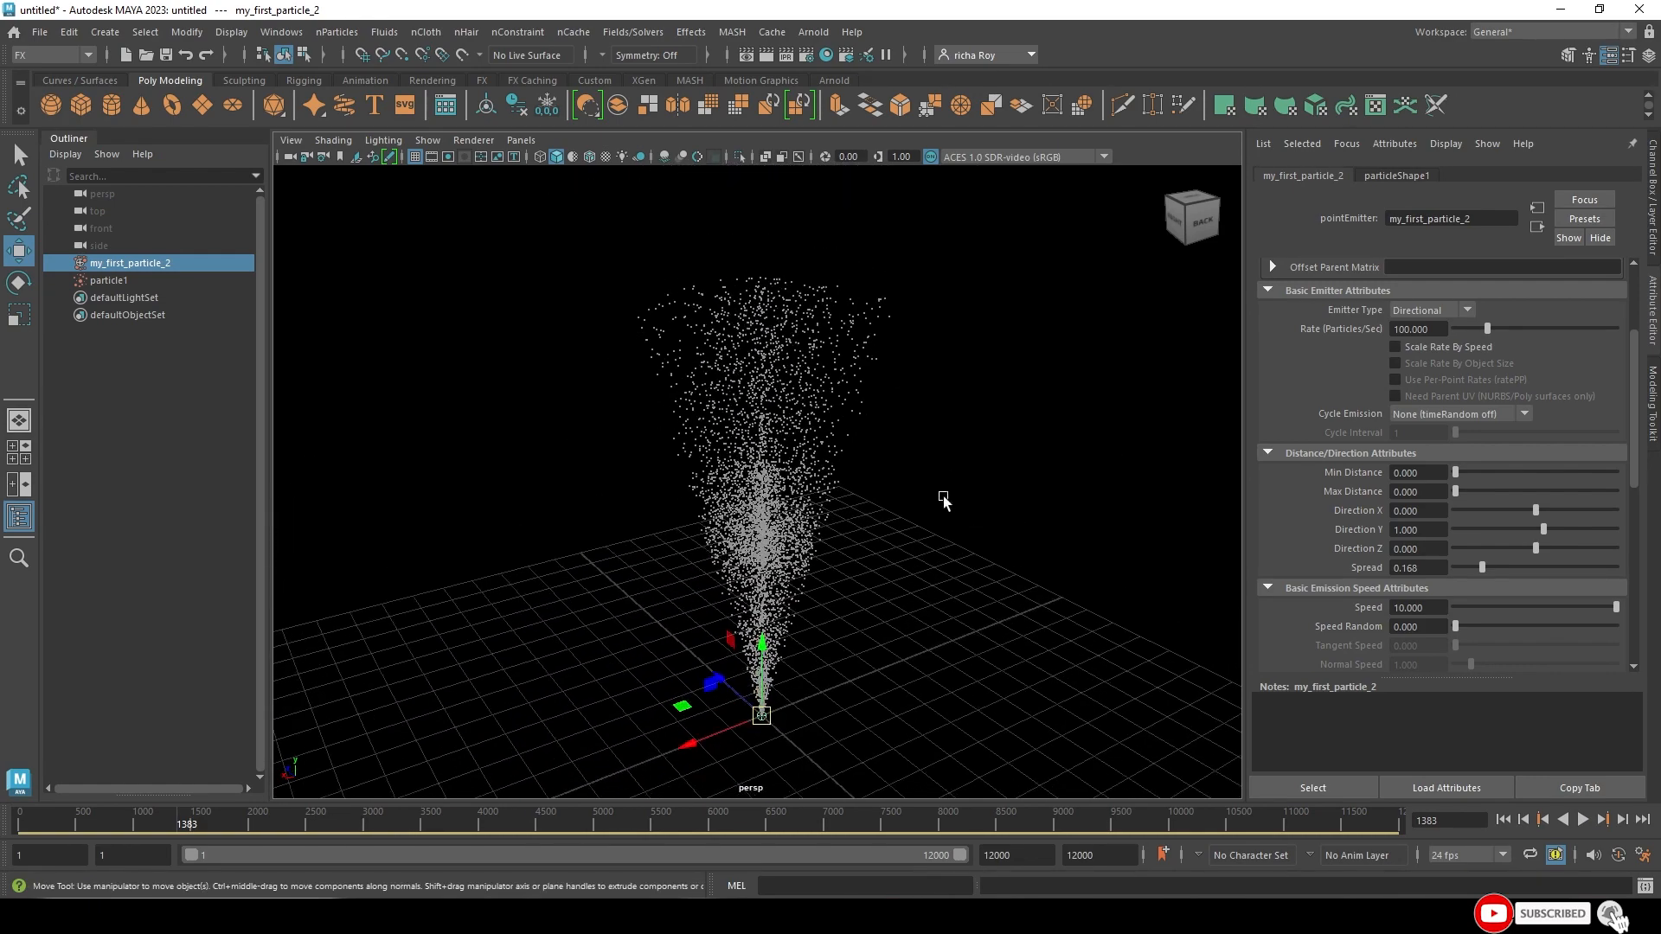
alt+drag(942, 496, 920, 462)
alt+right_drag(920, 462, 905, 496)
alt+middle_drag(894, 469, 912, 508)
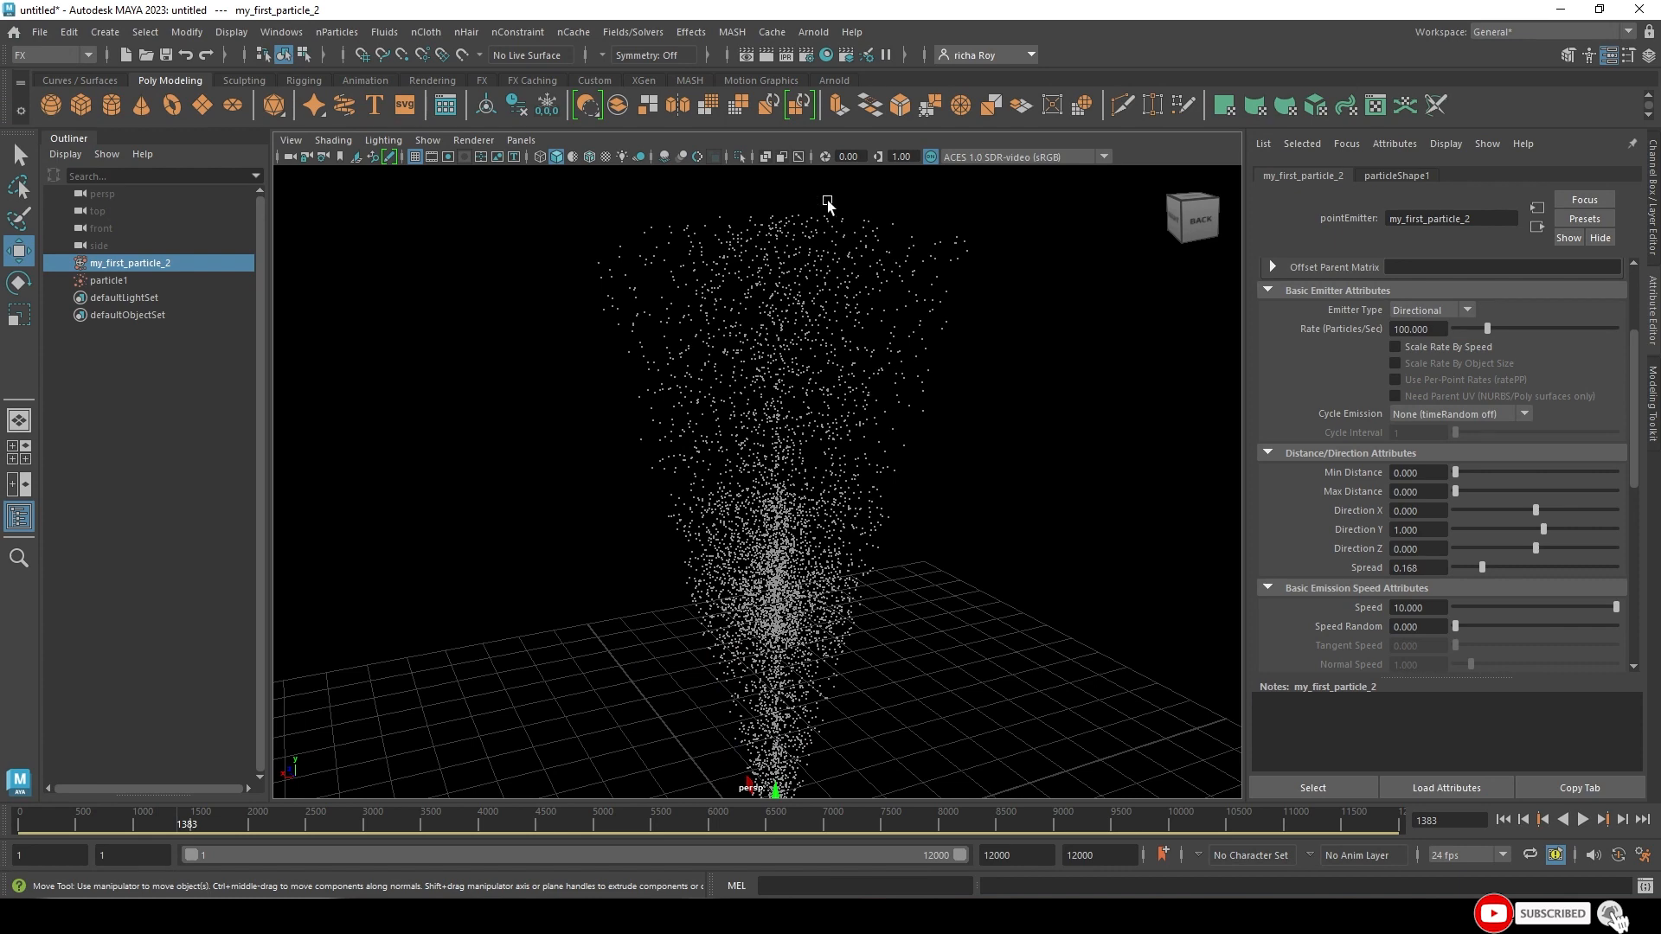
alt+drag(894, 233, 875, 386)
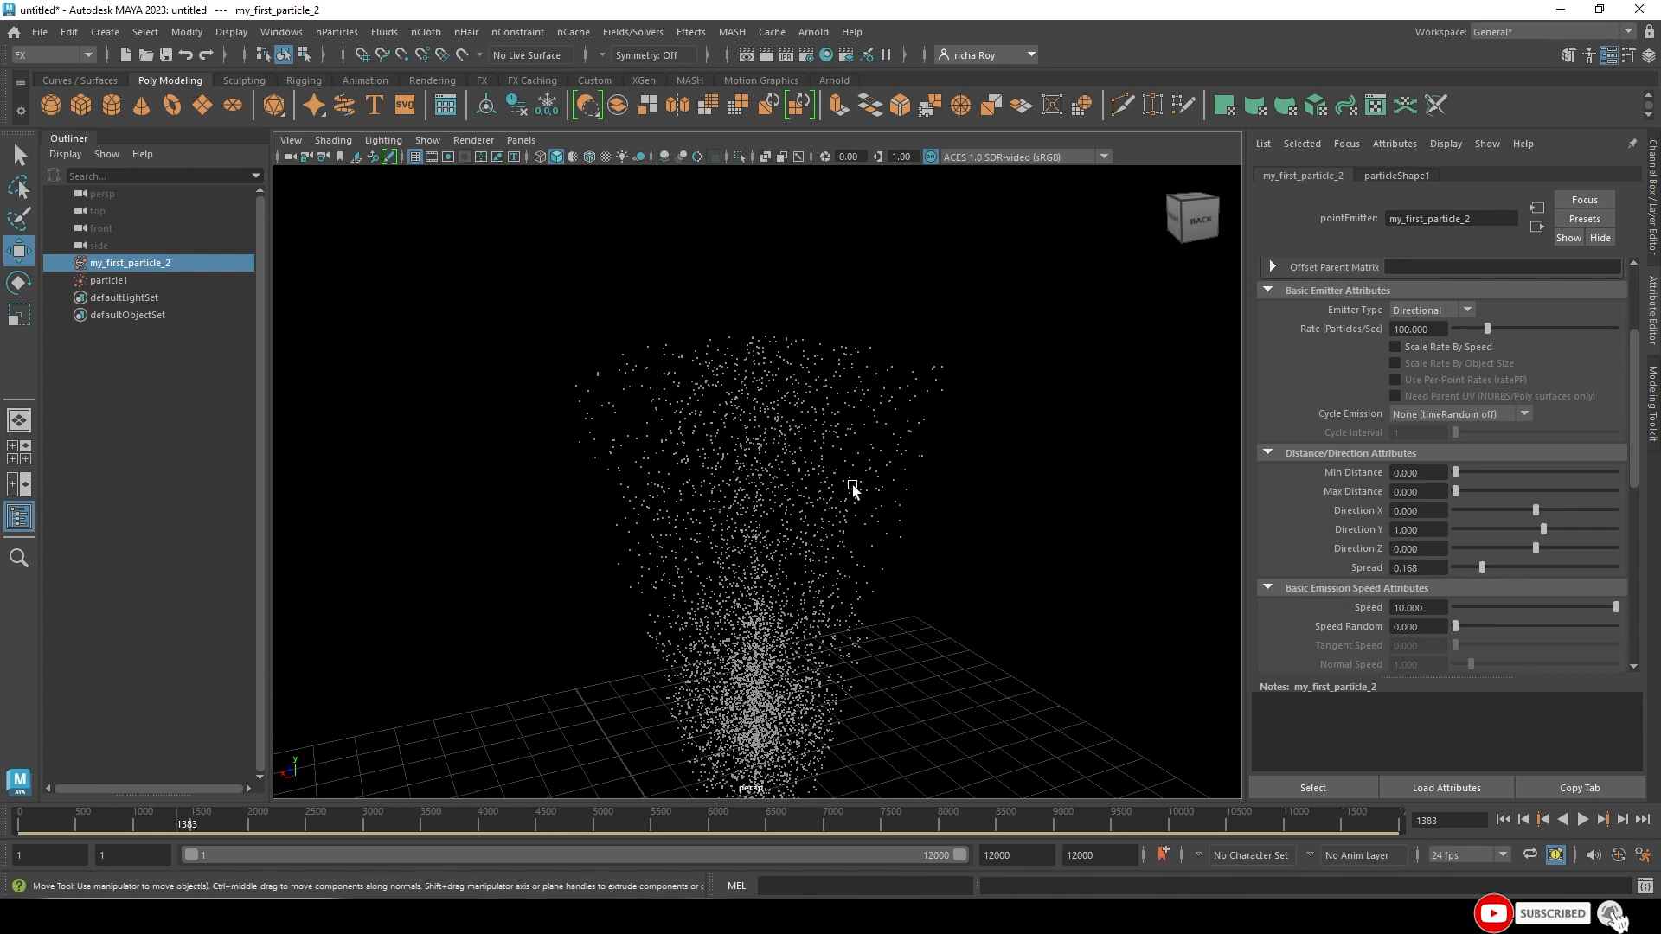
alt+drag(850, 498, 828, 363)
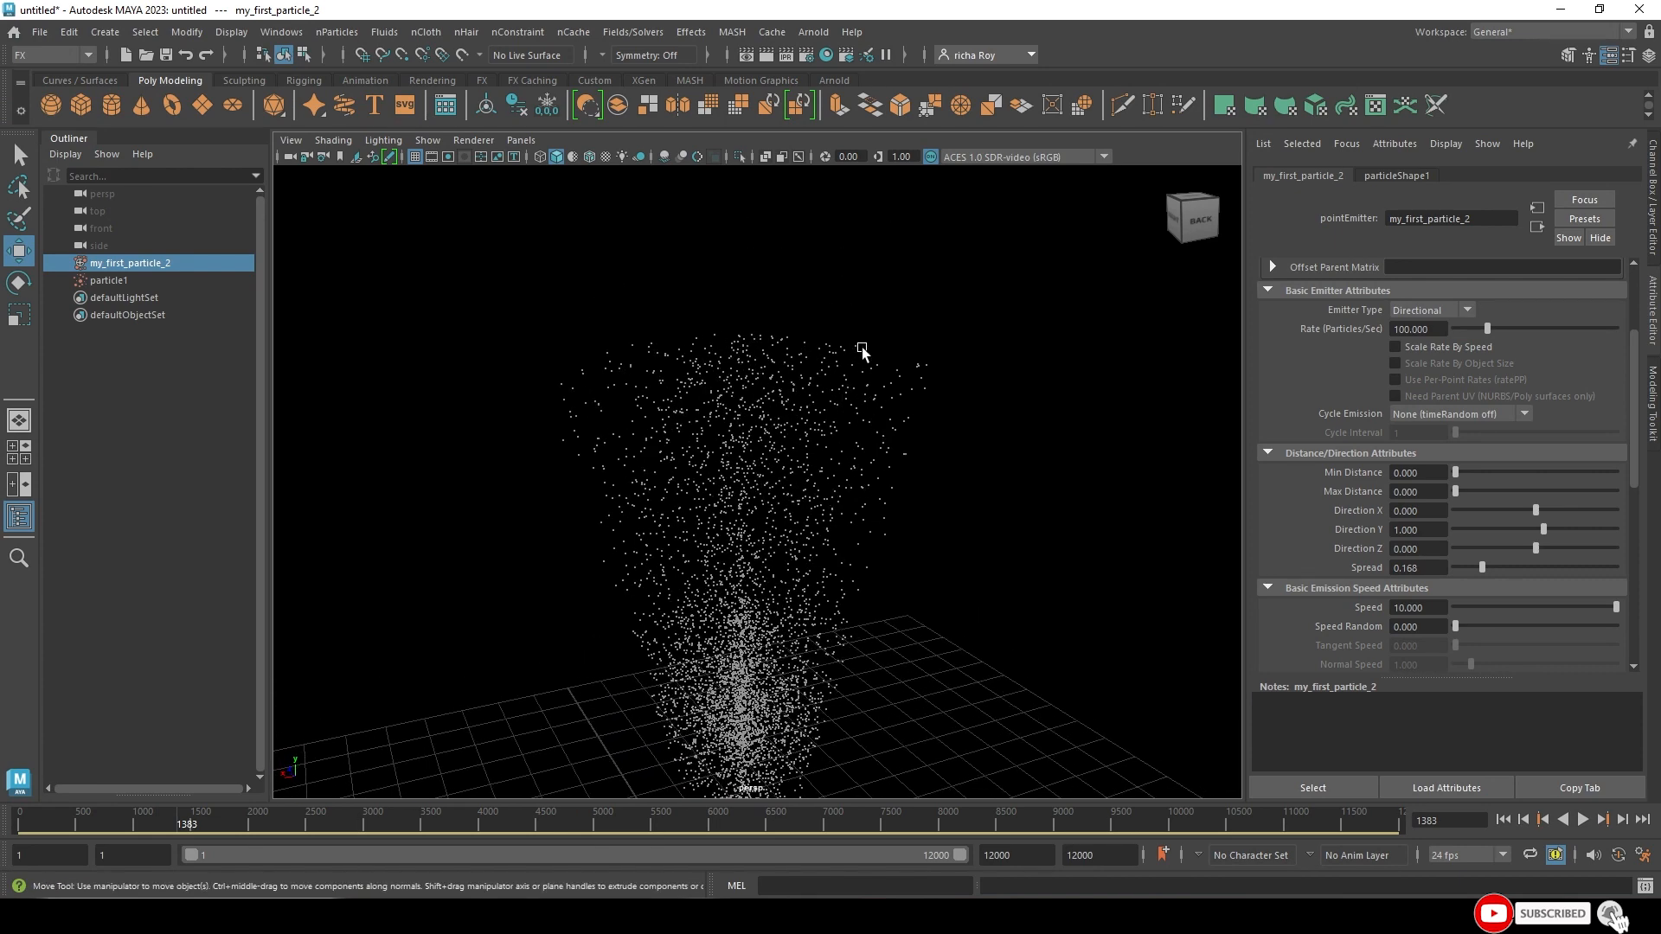
- Continue the simulation to check how far the particles travel, stop it and return to the first frame
click(1581, 819)
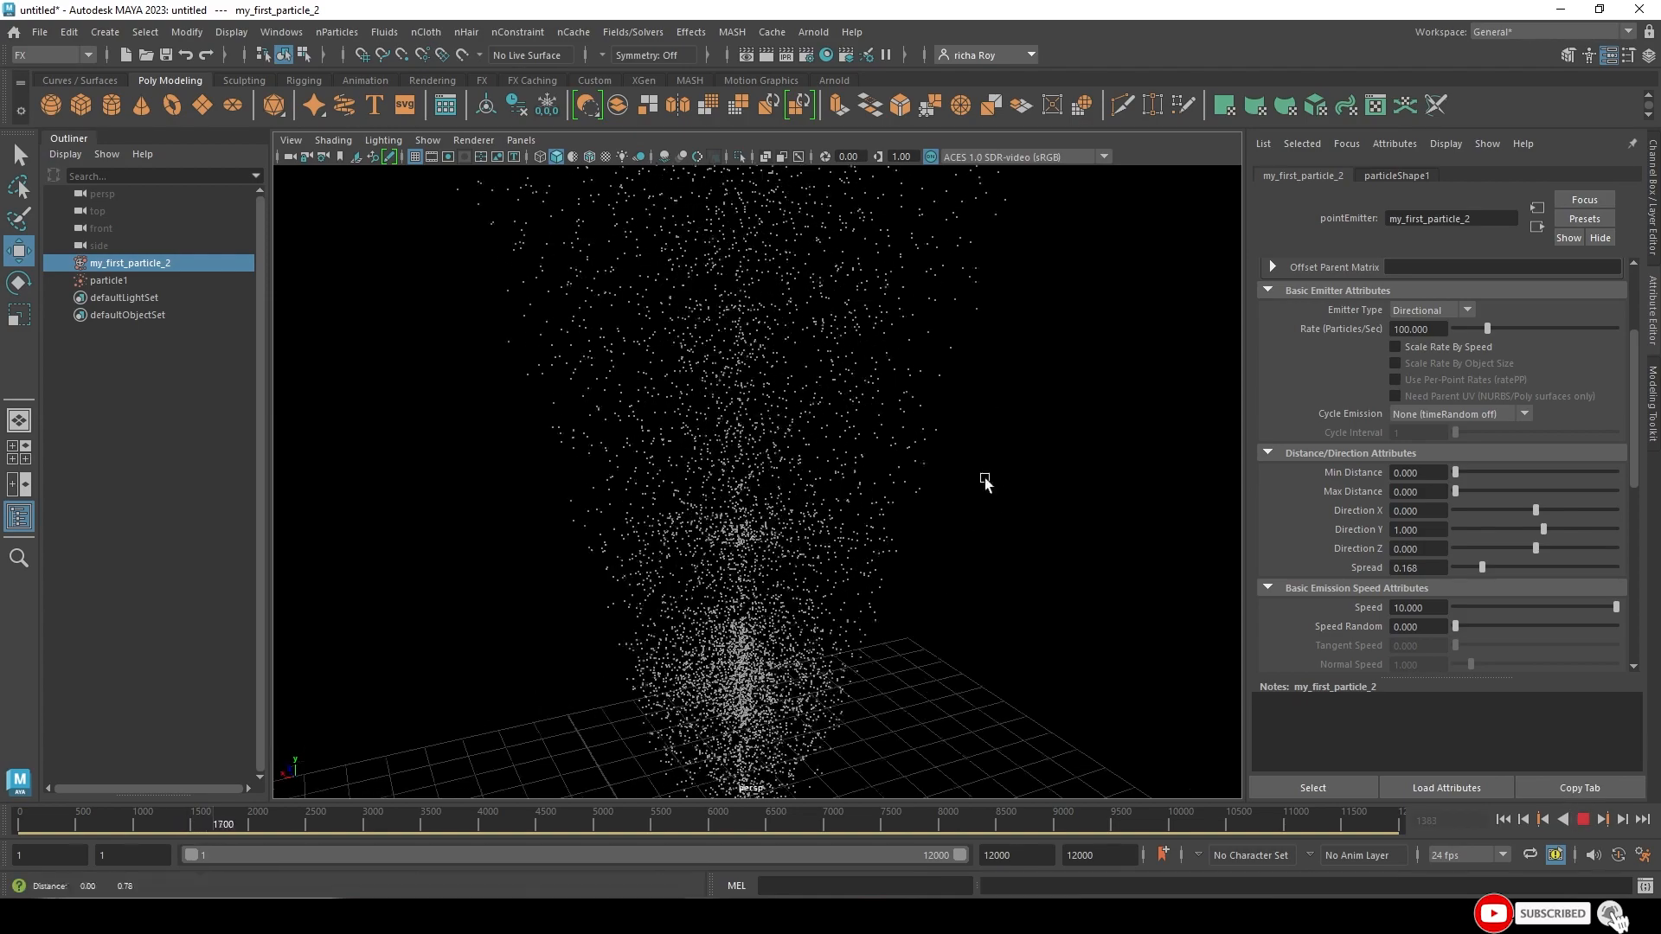
alt+drag(982, 482, 943, 360)
click(1583, 820)
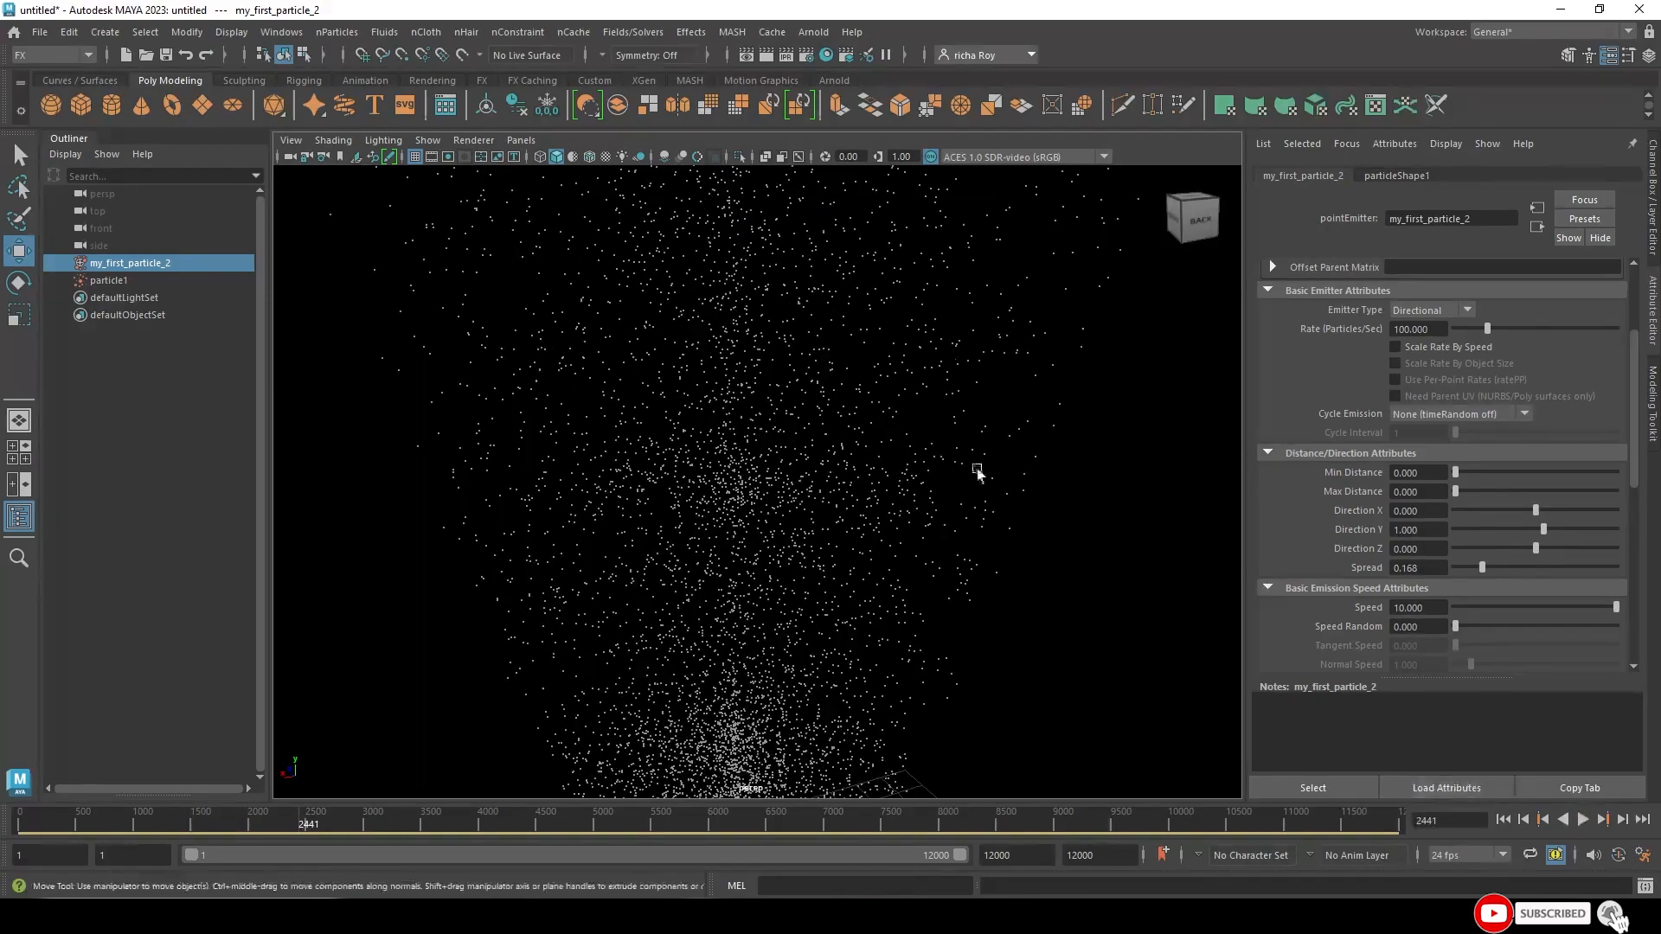
alt+drag(977, 470, 1193, 519)
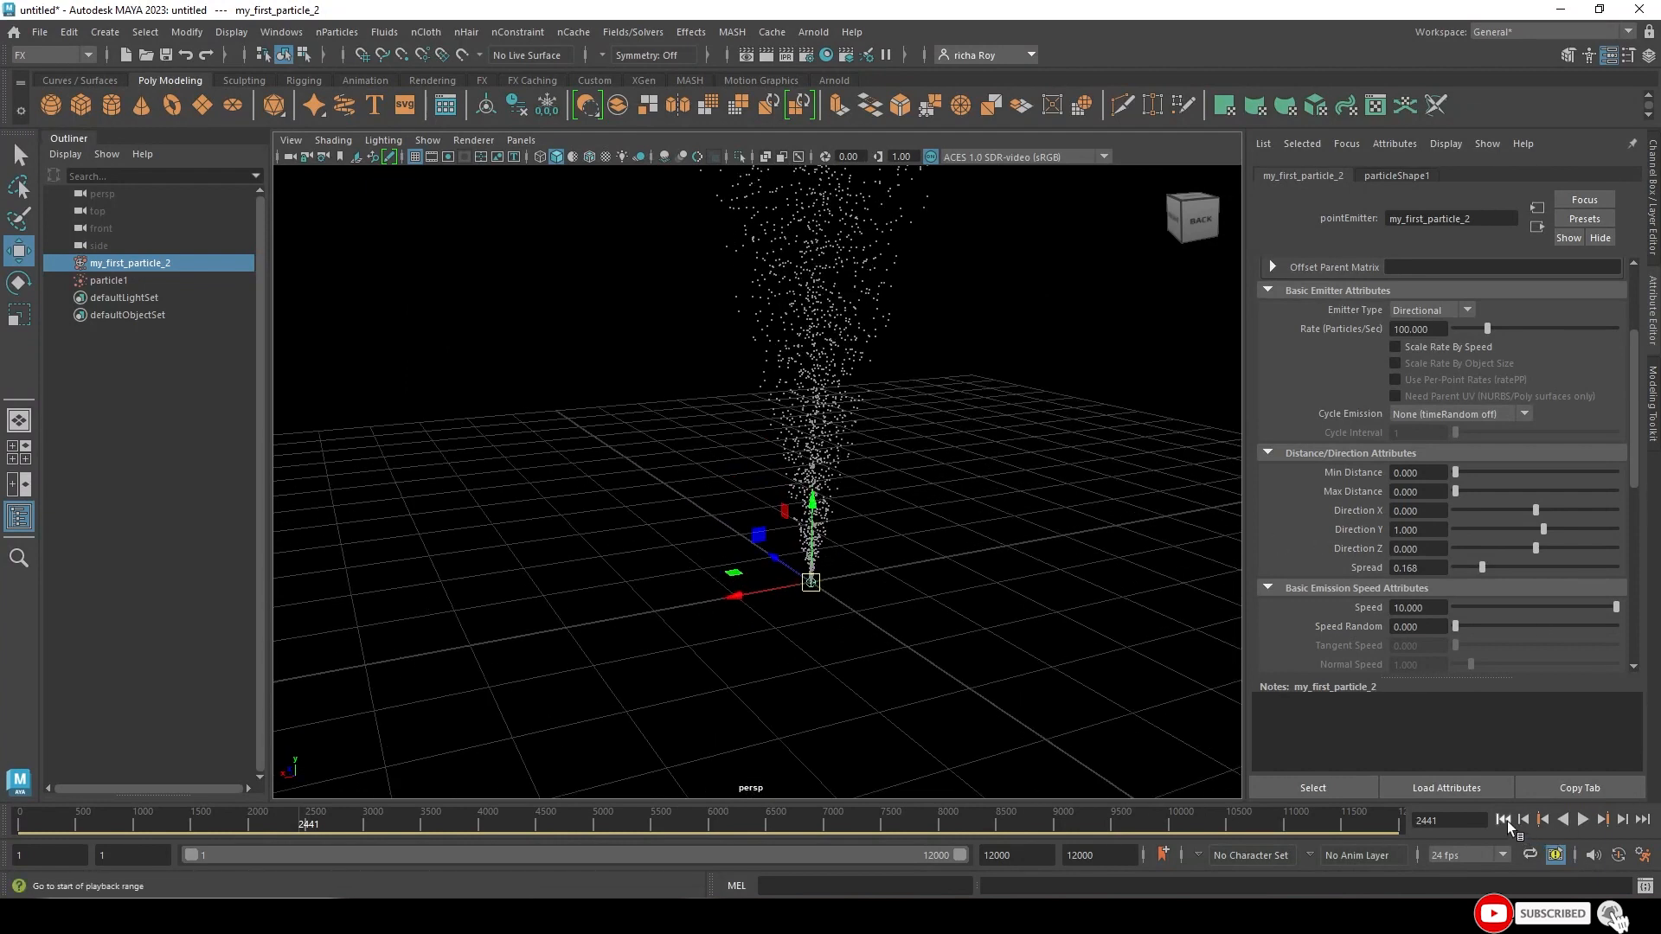
click(1504, 819)
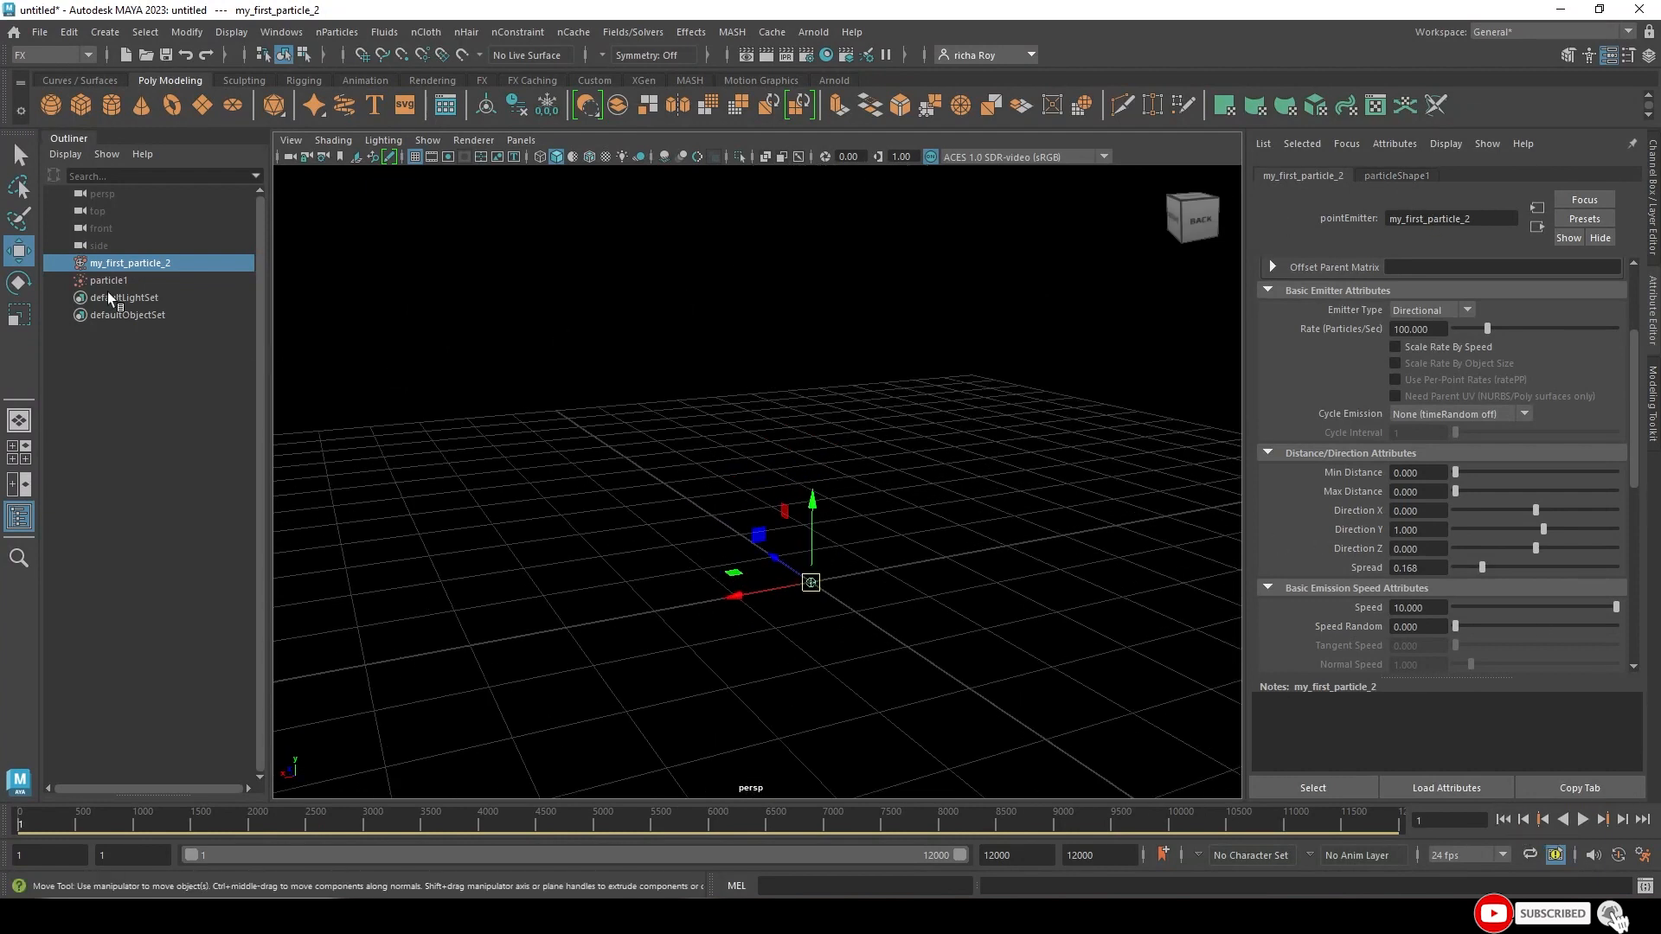
- Run the simulation to about frame 372, then select the particle1 object and frame it in the viewport
click(108, 280)
click(1581, 822)
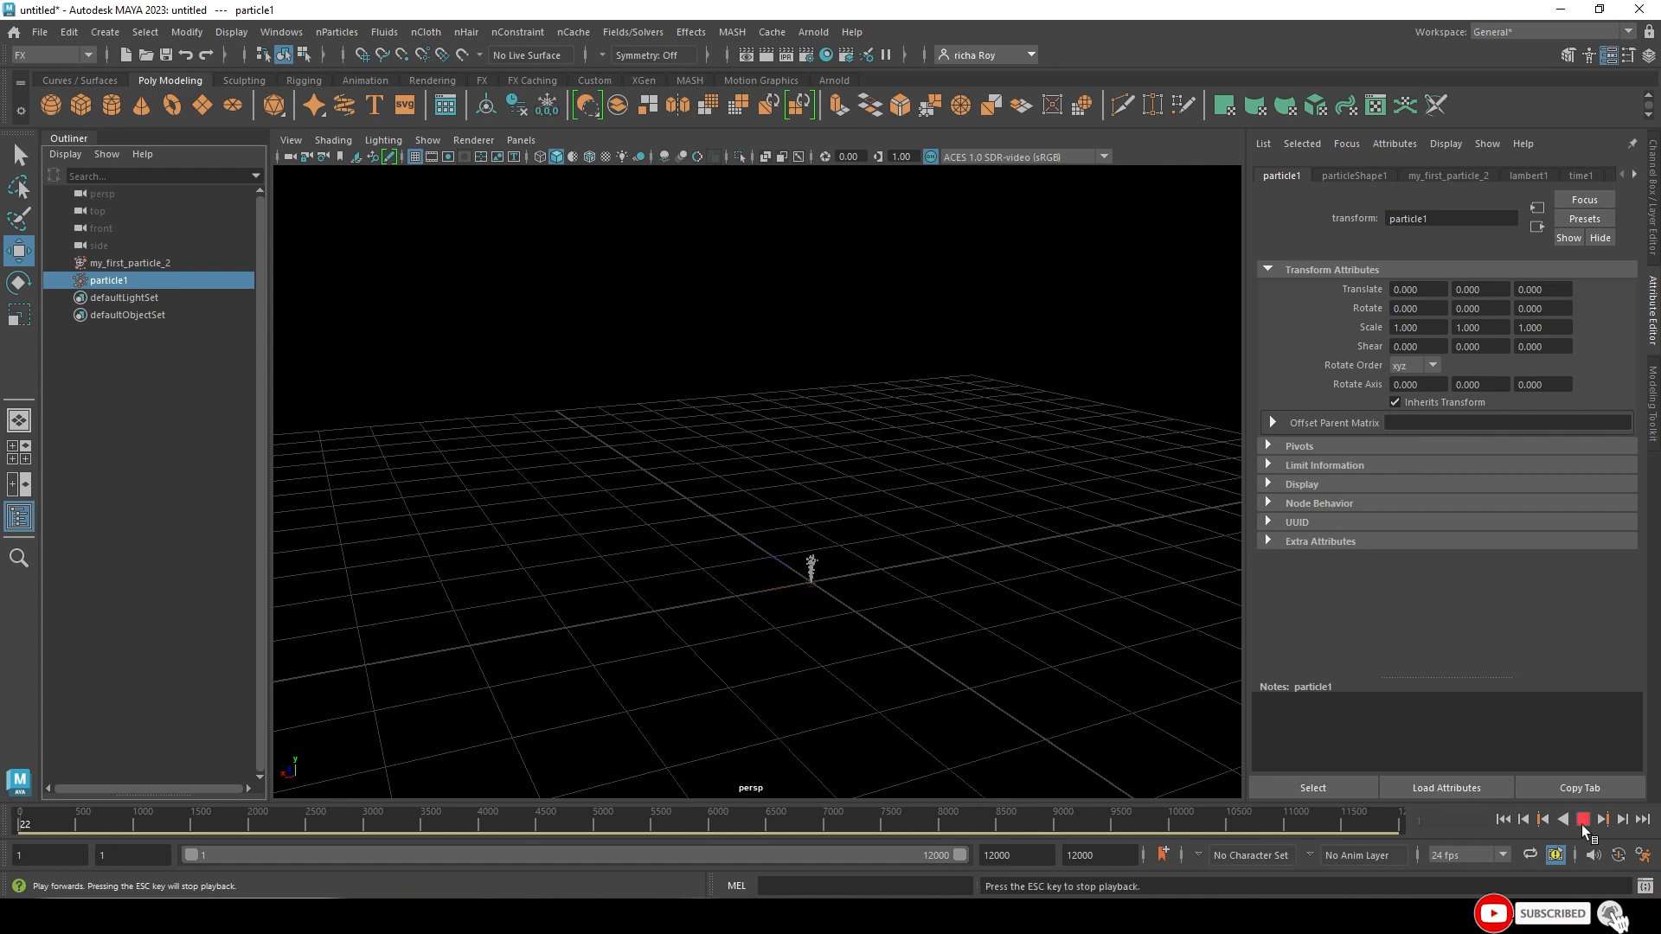
click(1581, 823)
click(1007, 450)
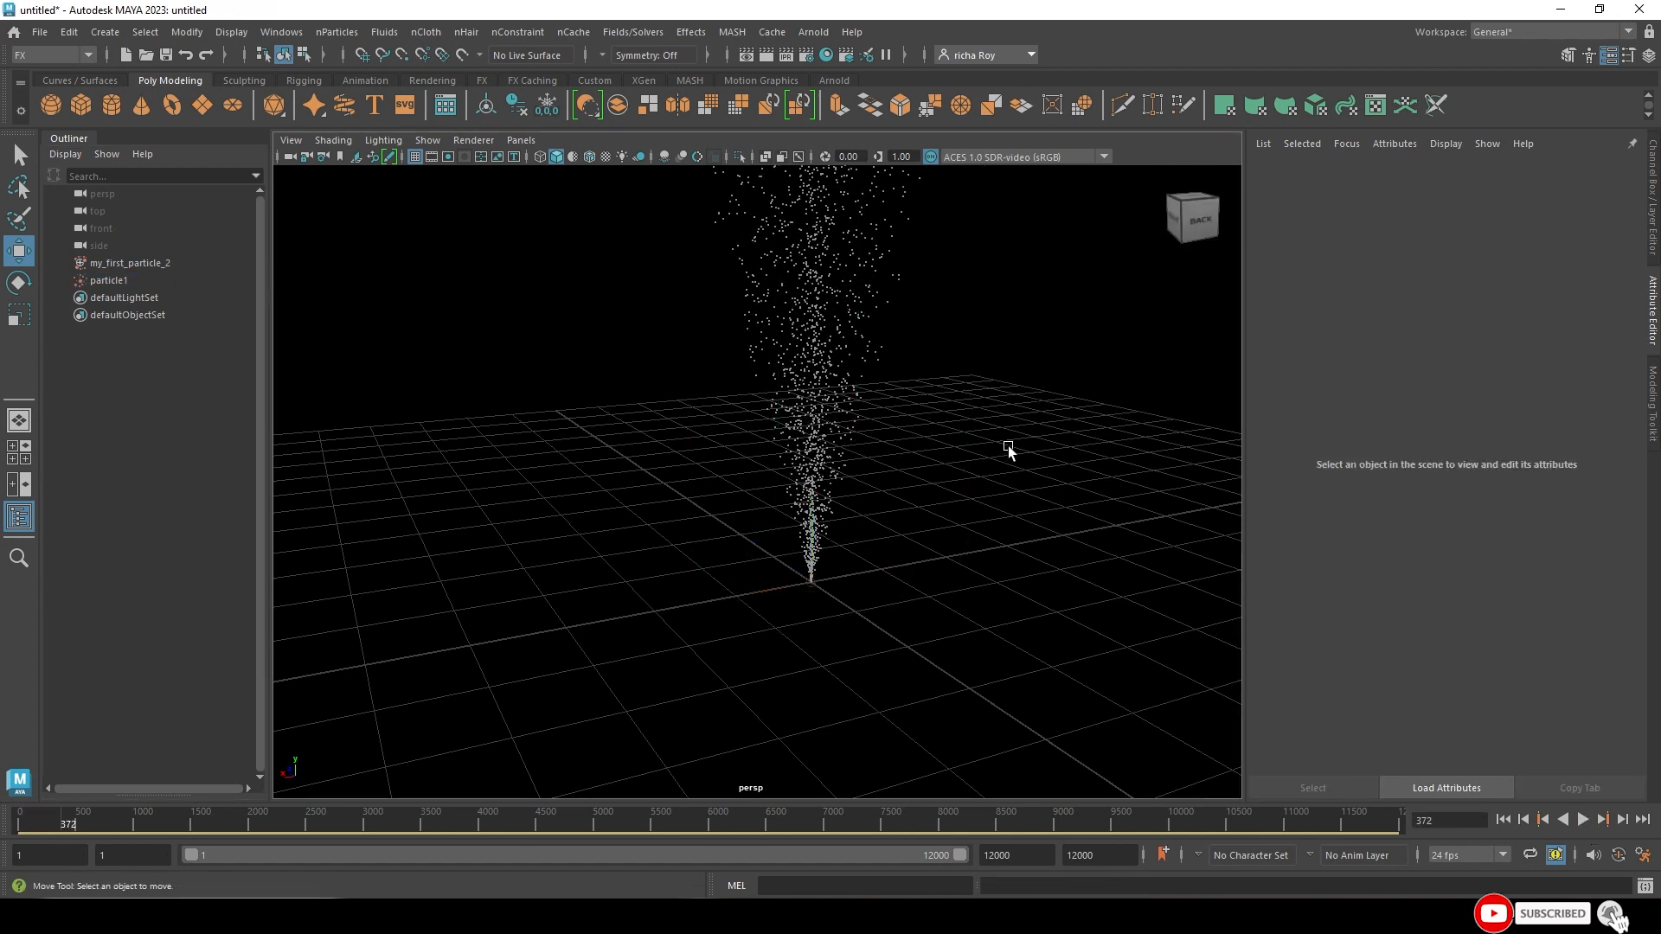
click(974, 247)
click(961, 360)
drag(1067, 241, 692, 318)
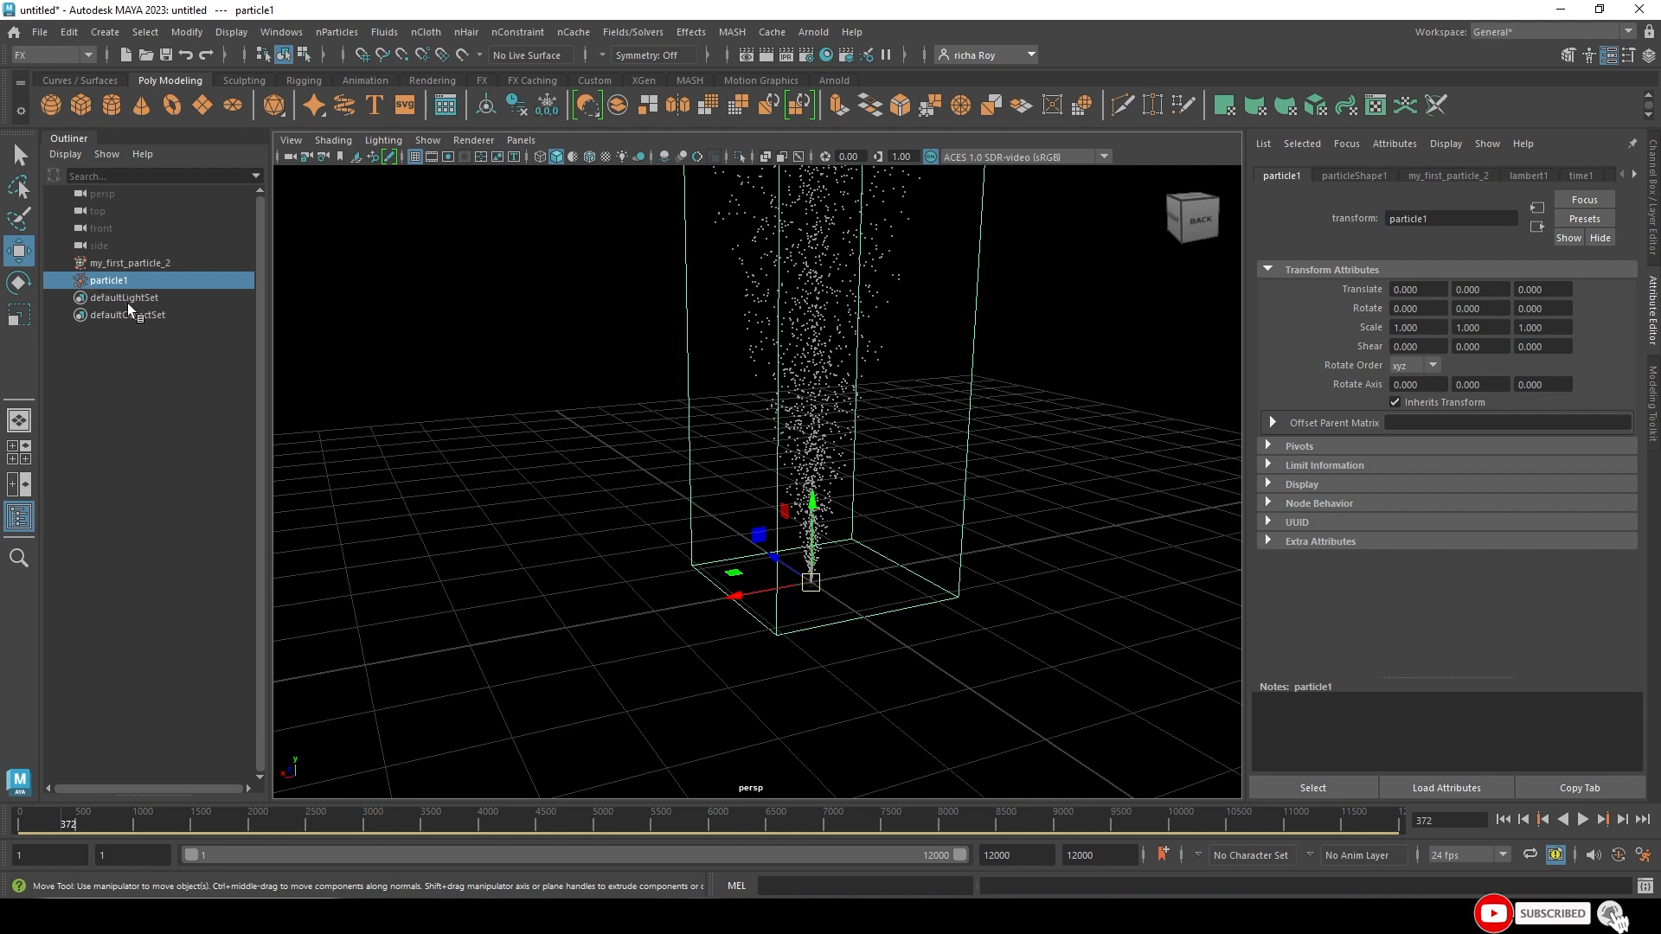
key(f)
- Set particleShape1's Lifespan Mode to Constant, replay the simulation from the first frame and stop it after inspecting the particles
click(1330, 179)
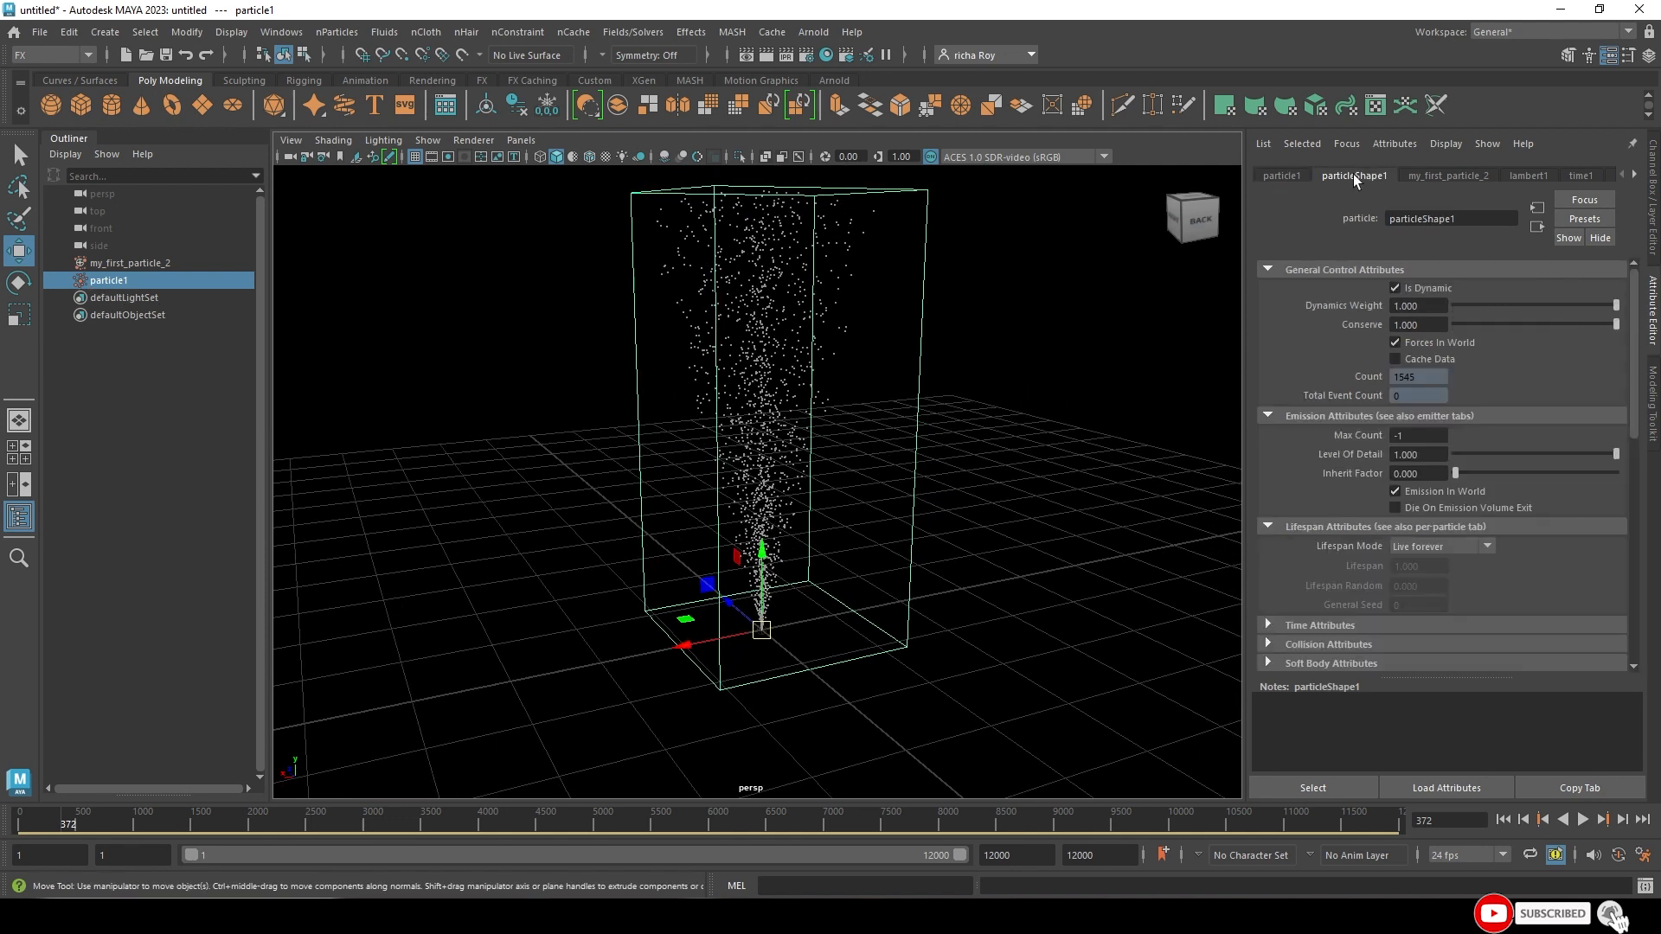
click(1408, 552)
click(1429, 580)
click(1502, 819)
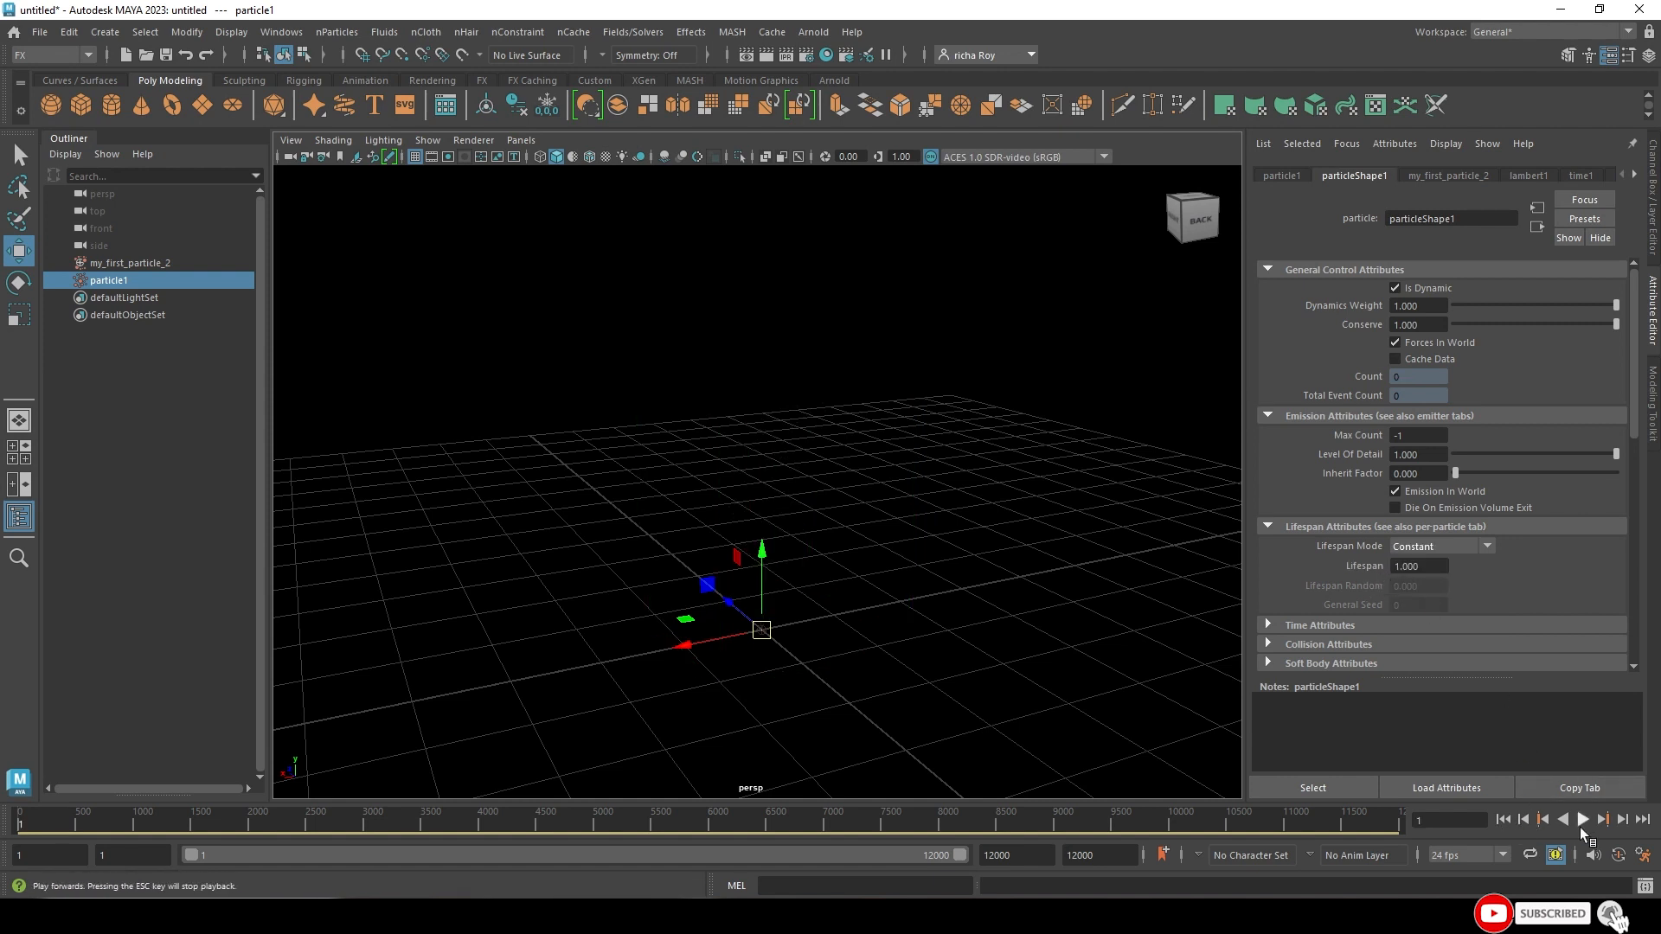
click(1582, 819)
alt+middle_drag(899, 545, 931, 386)
scroll(943, 379, up, 7)
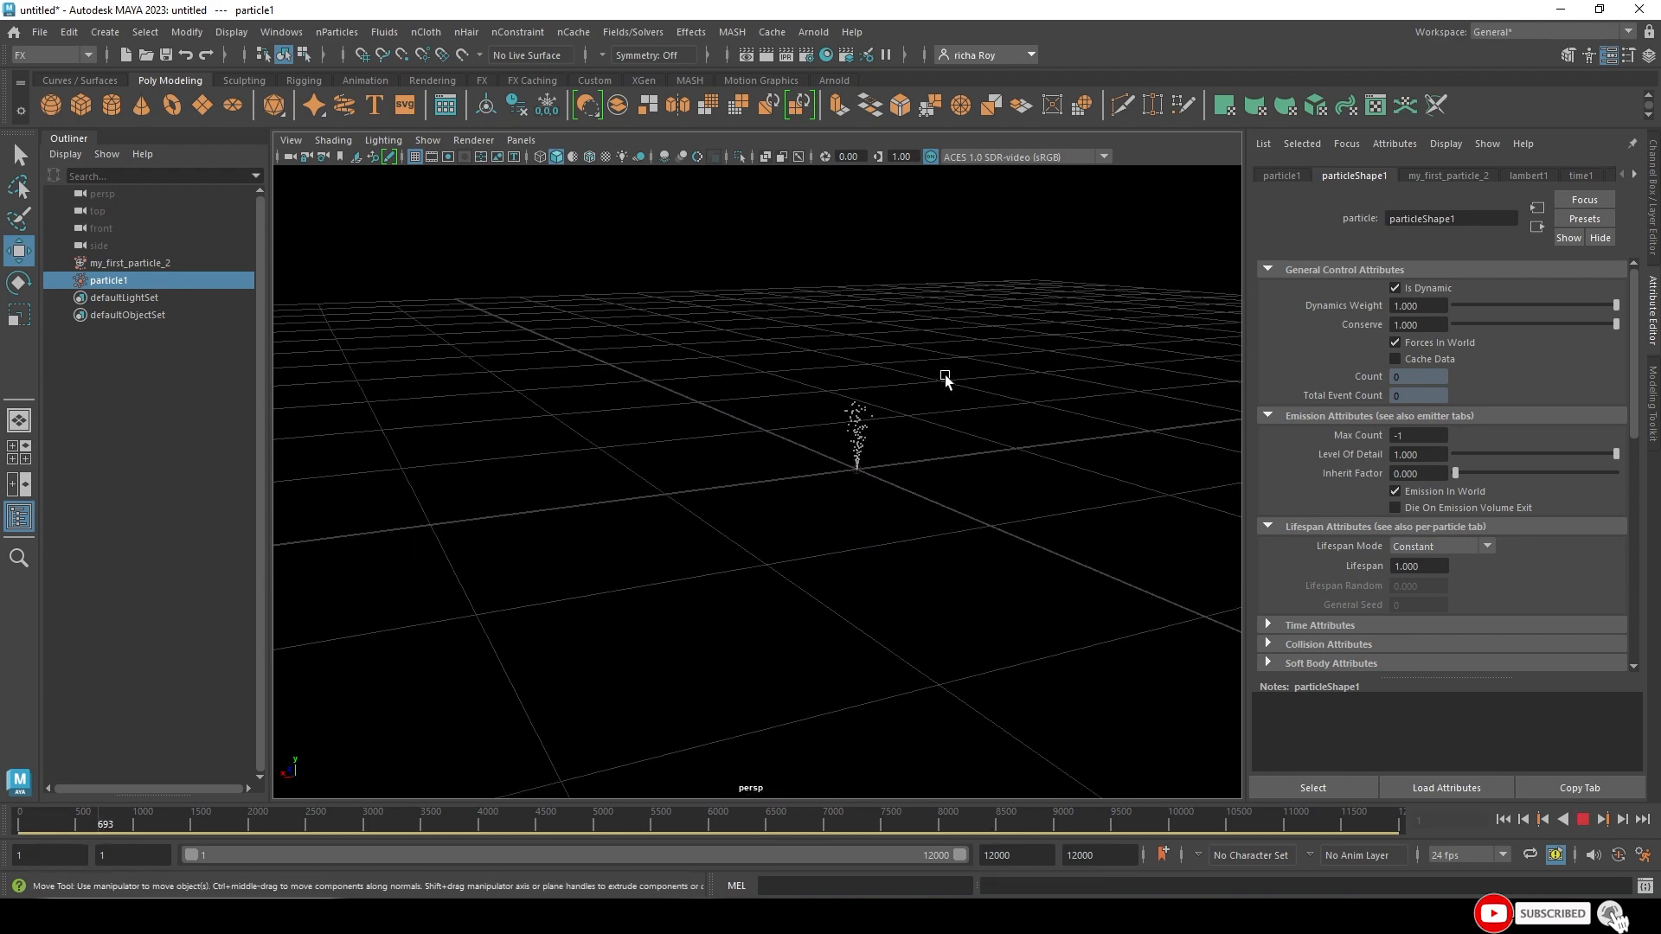
alt+middle_drag(943, 543, 819, 579)
scroll(830, 619, up, 3)
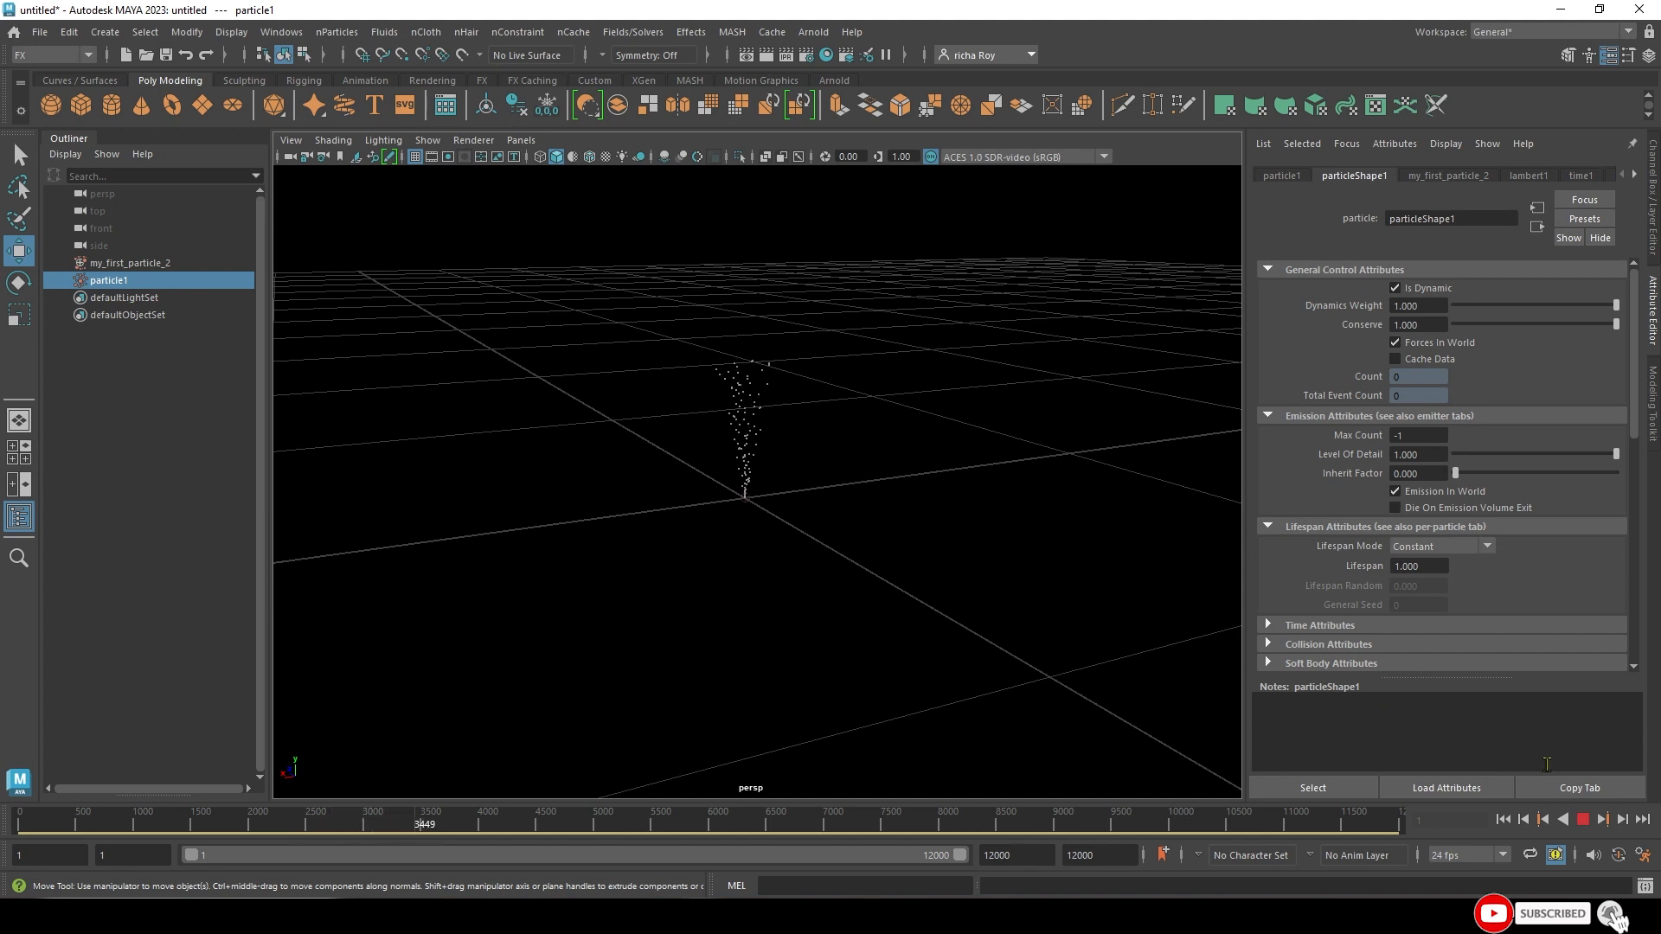
click(1580, 822)
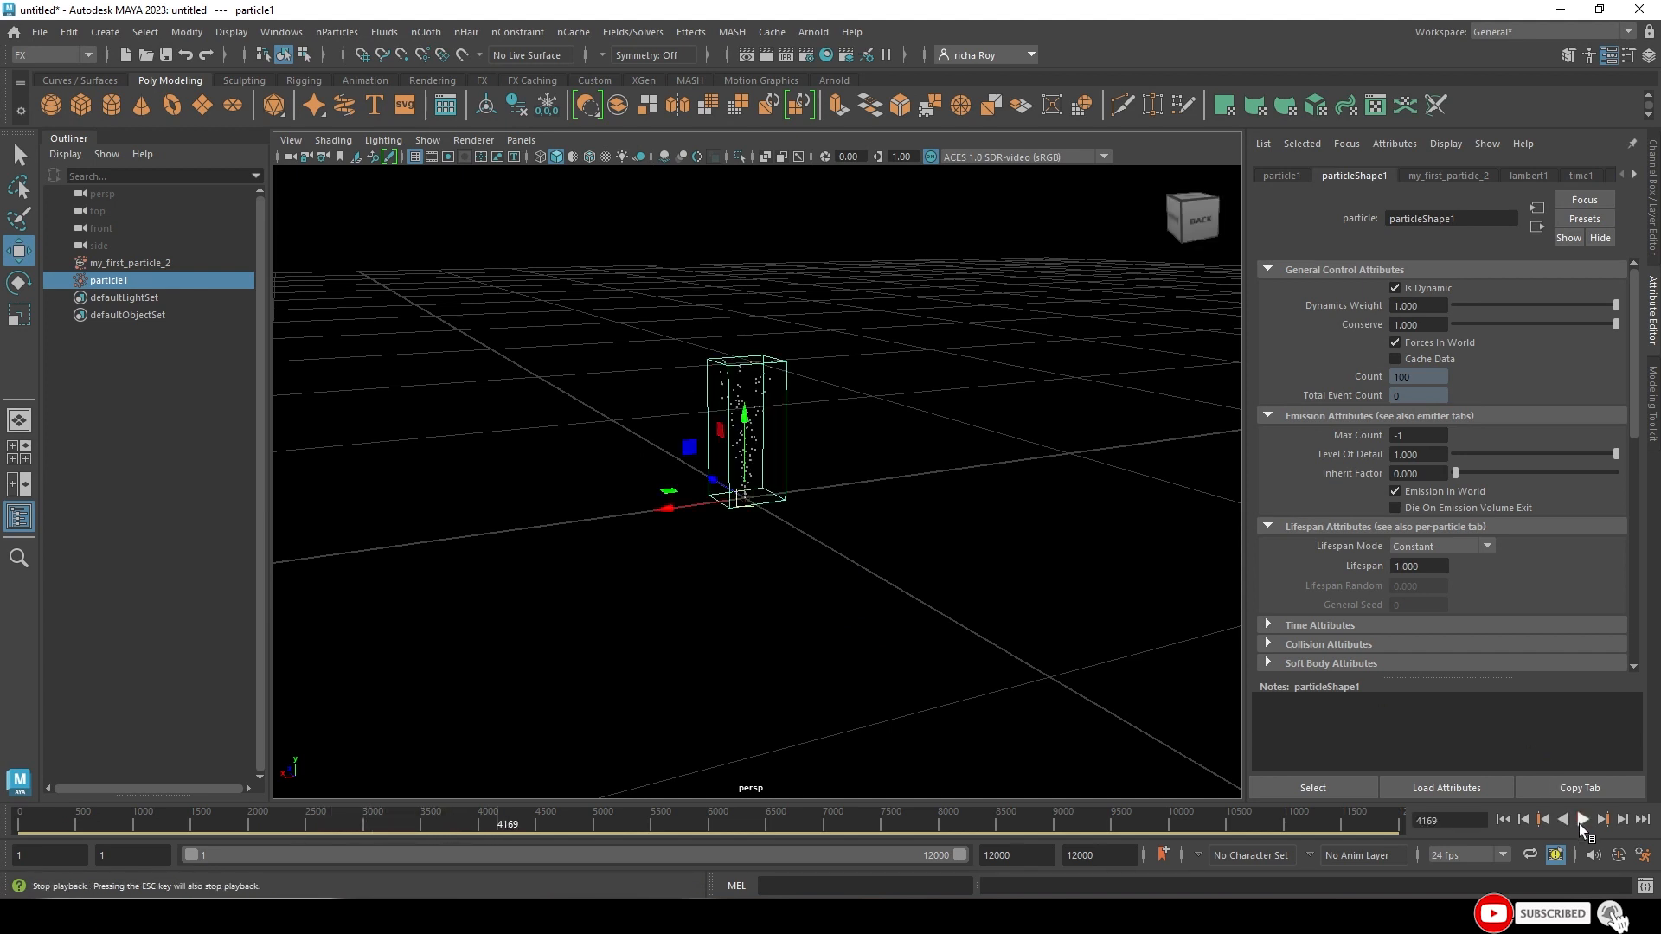
- Set particleShape1's Lifespan to 5, replay the simulation from the first frame and stop it after checking the plume
click(1434, 568)
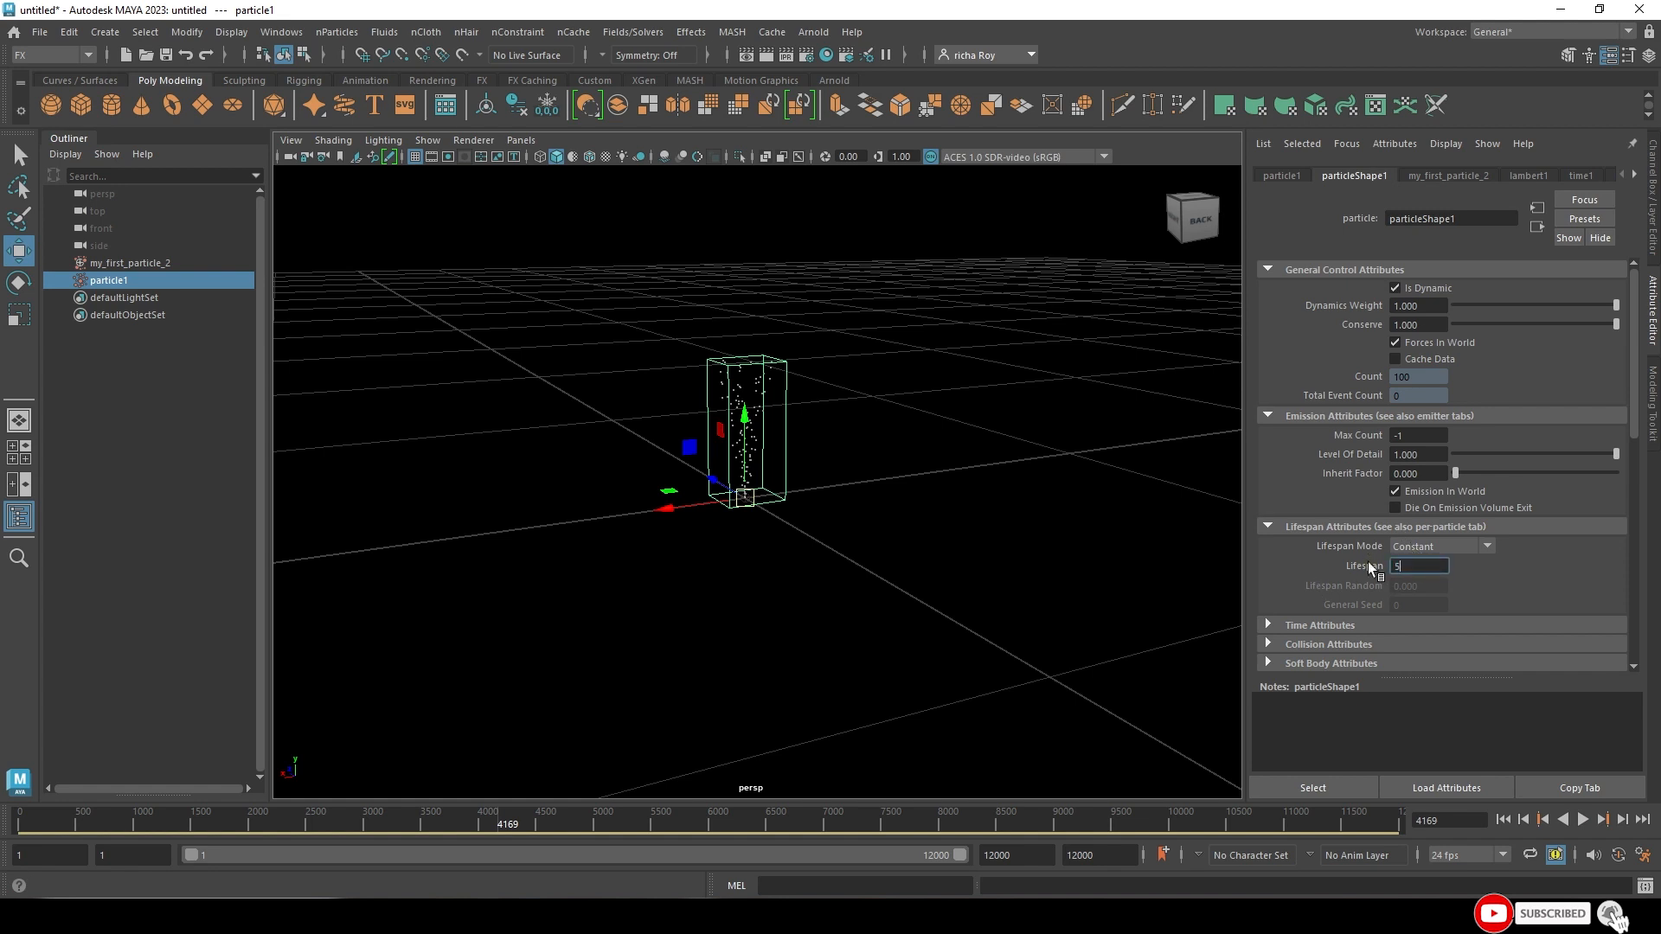
click(1502, 819)
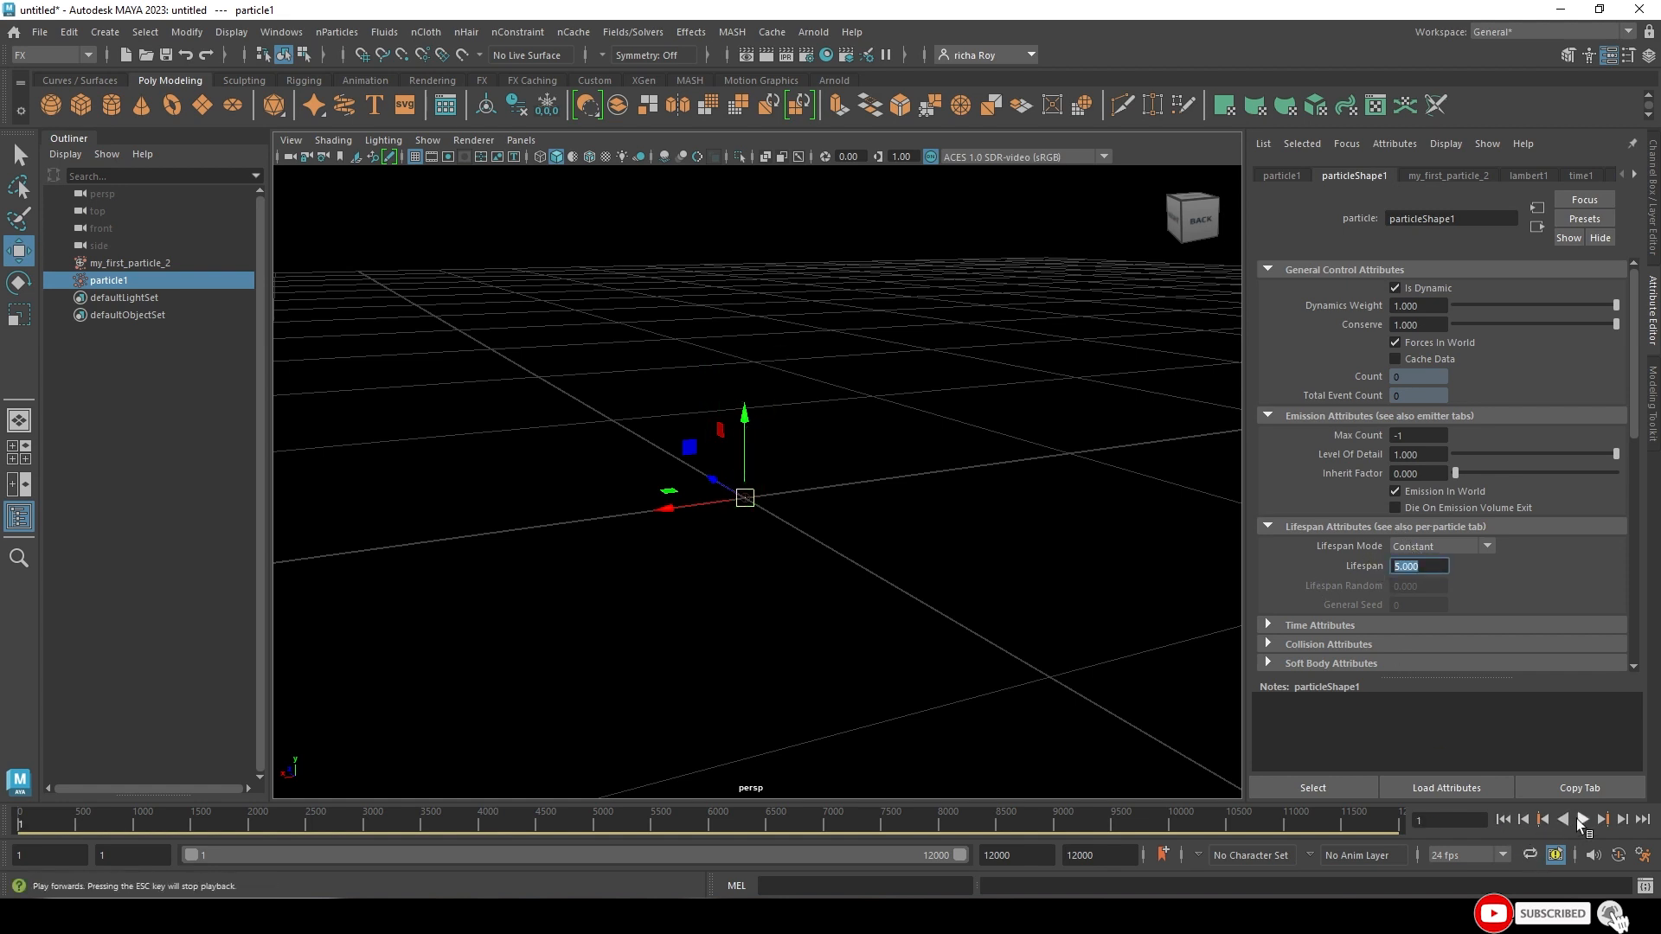
click(1582, 820)
alt+drag(808, 236, 894, 418)
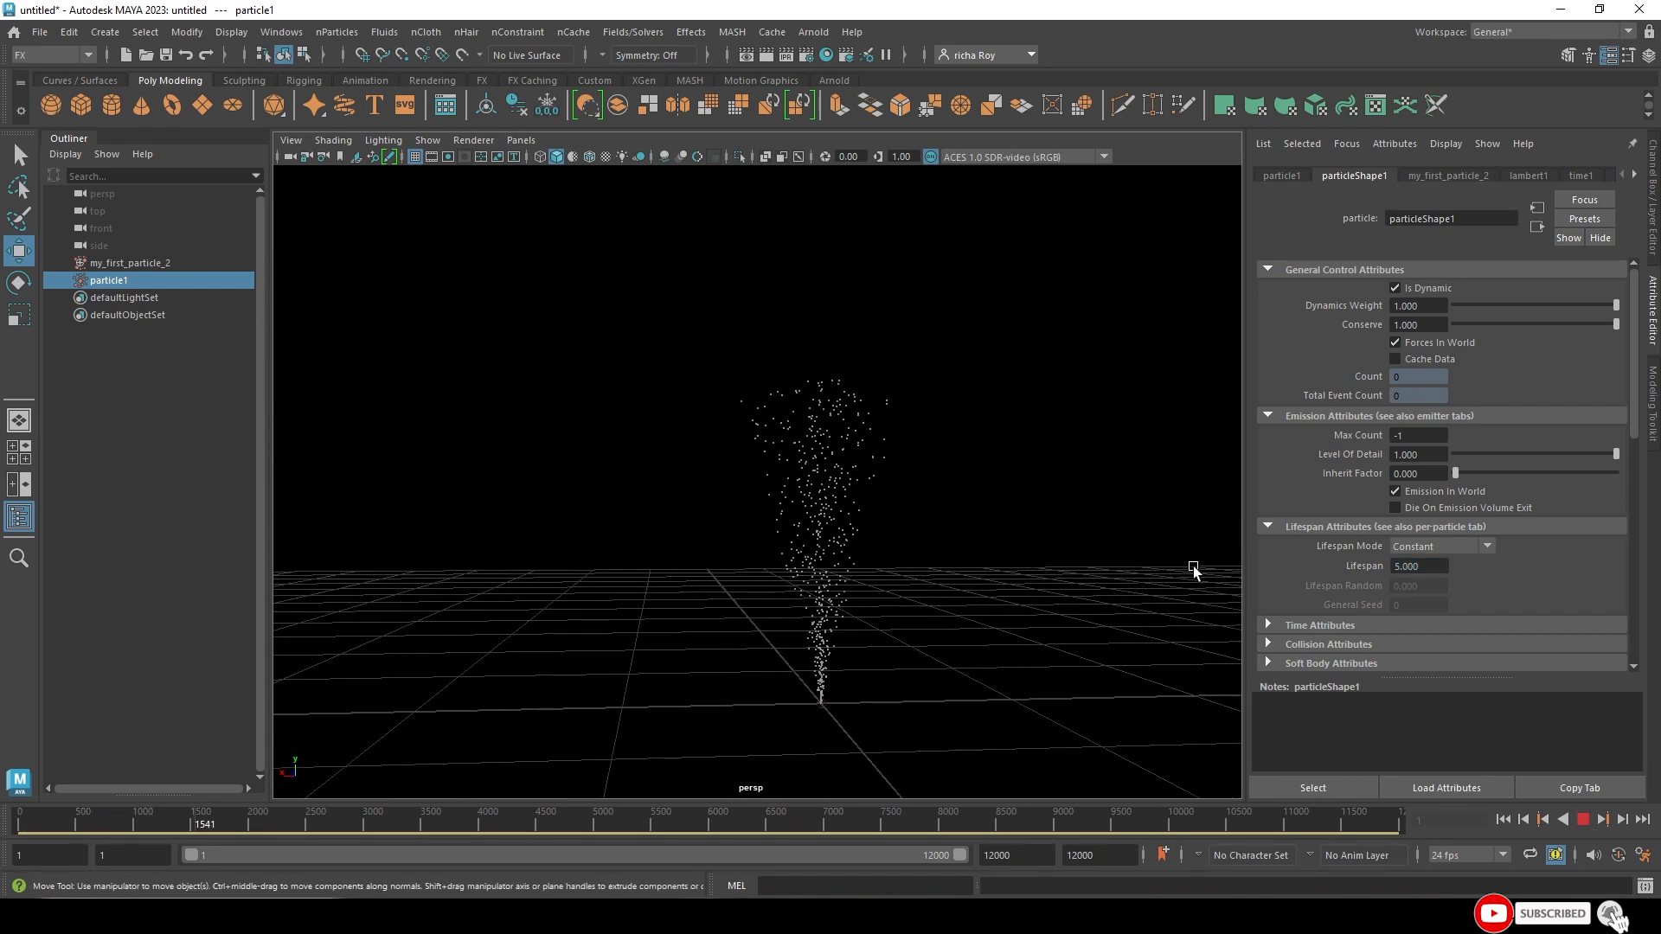
alt+drag(915, 512, 849, 474)
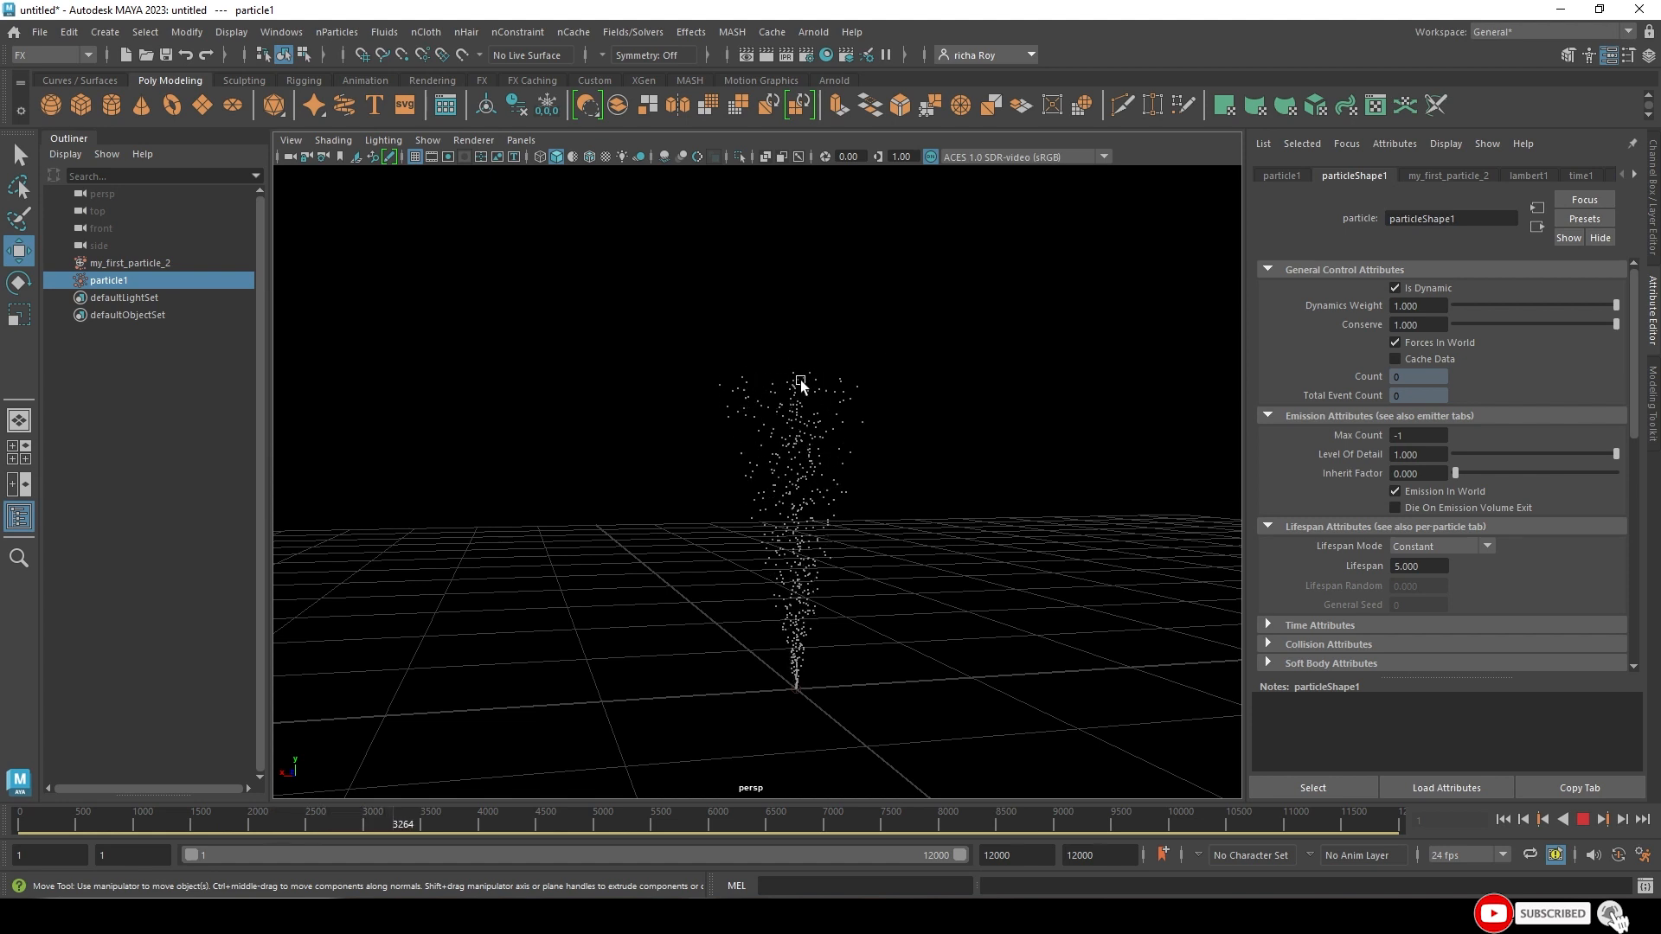
click(1585, 819)
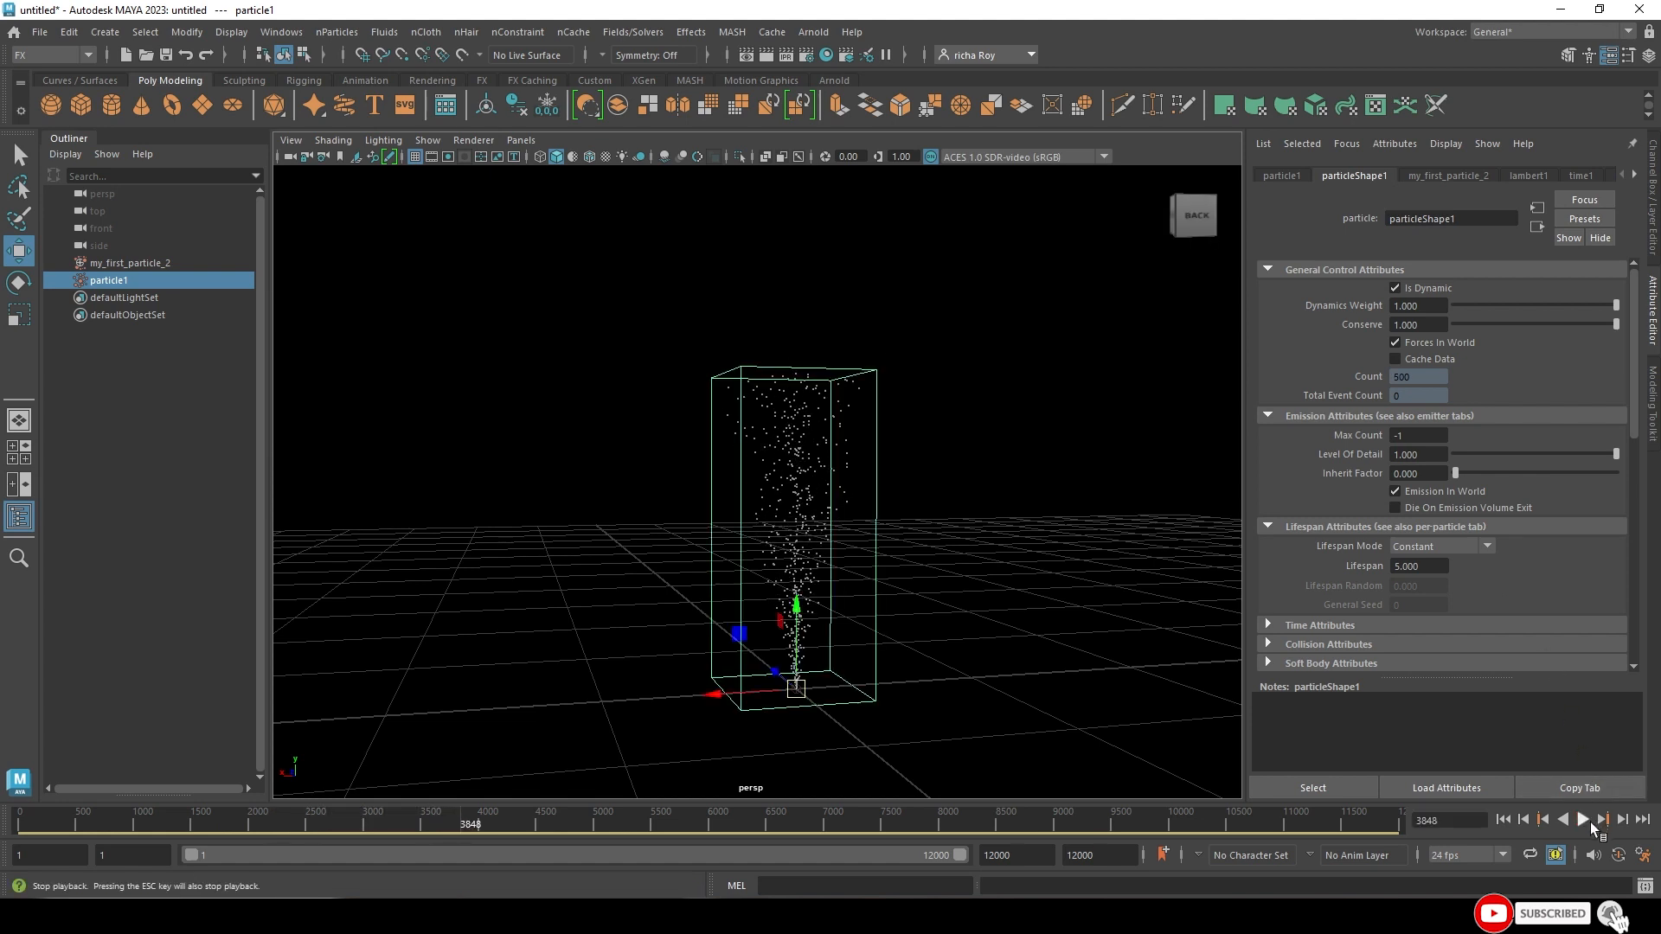
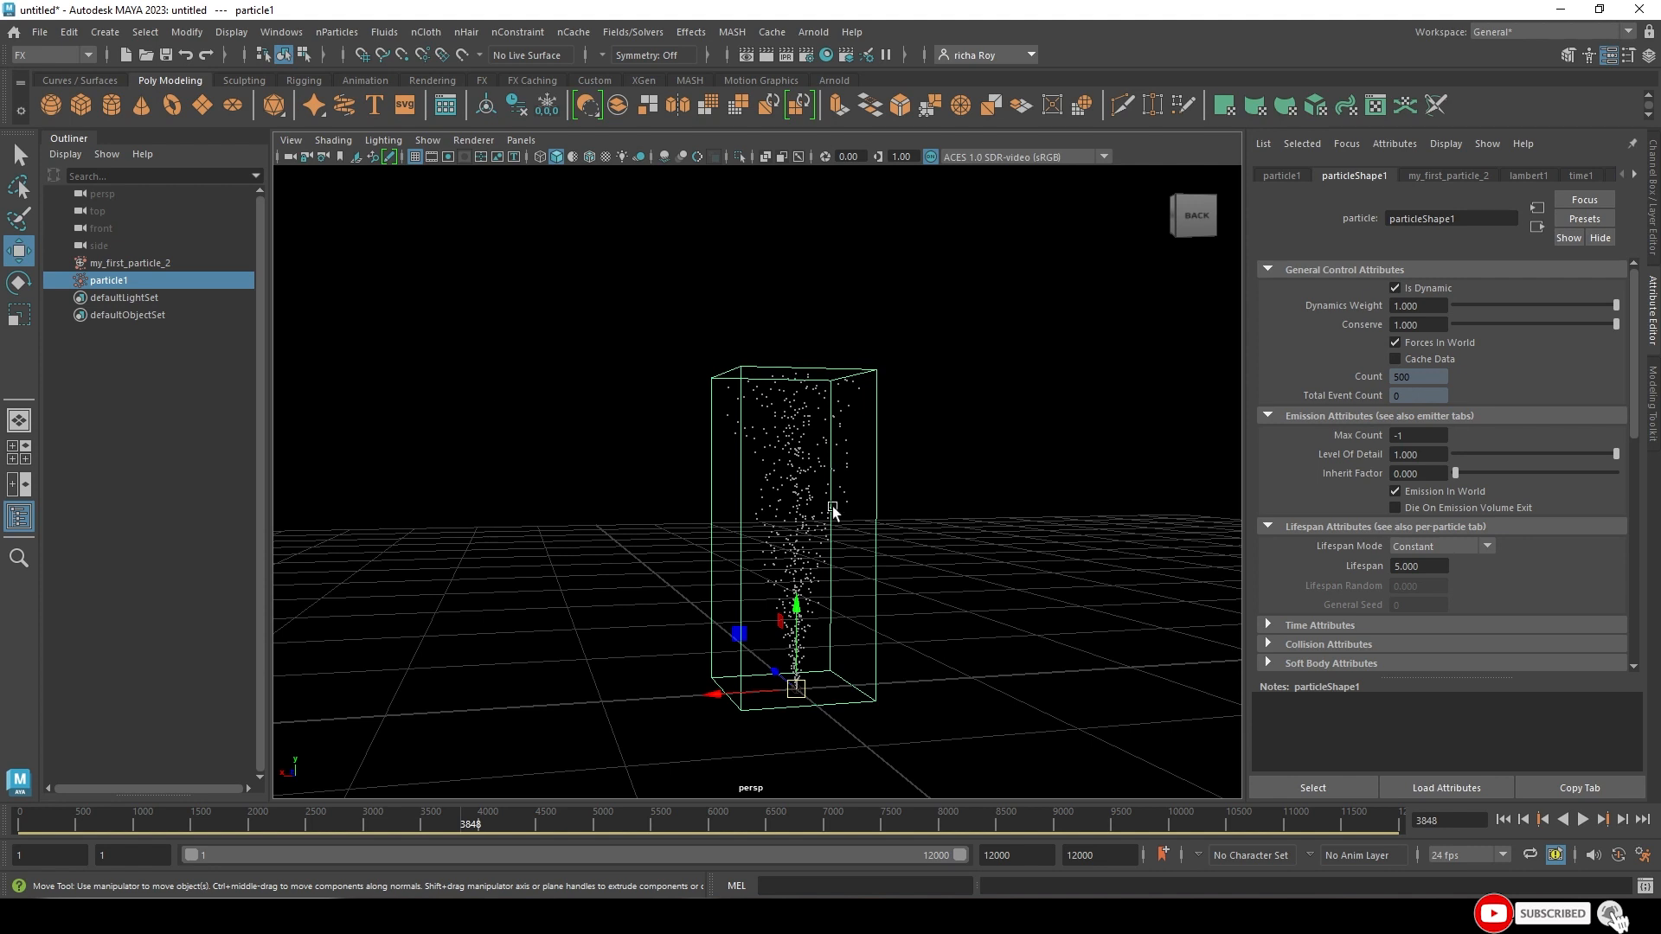
- Select the particle1 object, stop the running simulation and show the particleShape1 attributes
scroll(924, 547, up, 4)
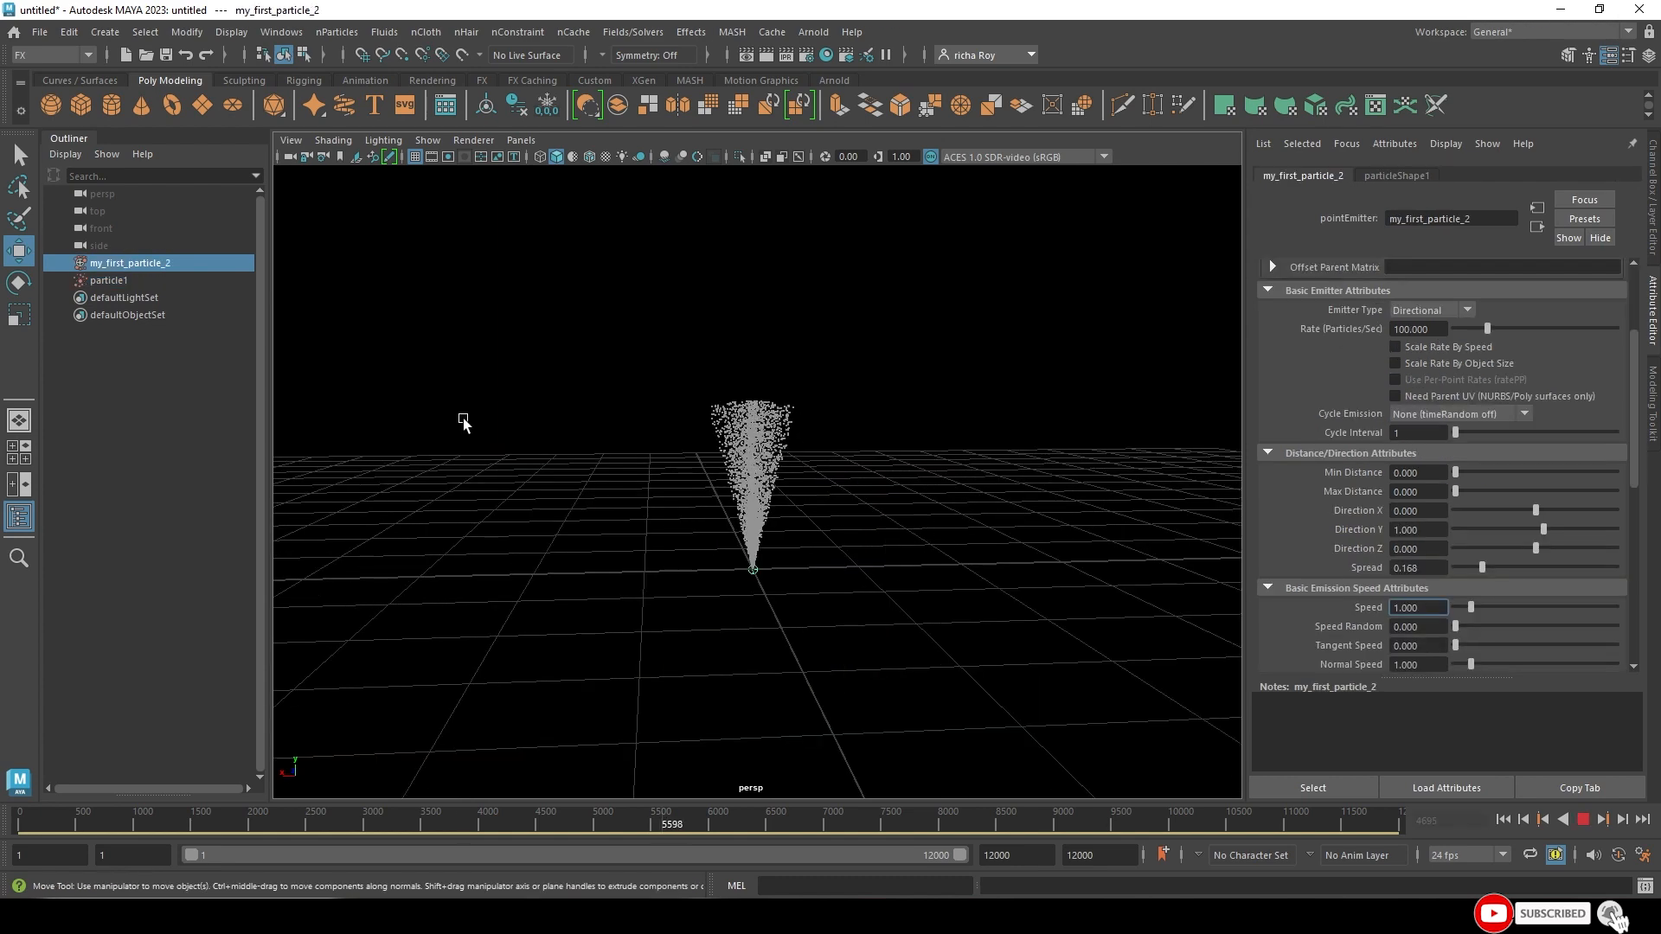
click(109, 280)
key(Escape)
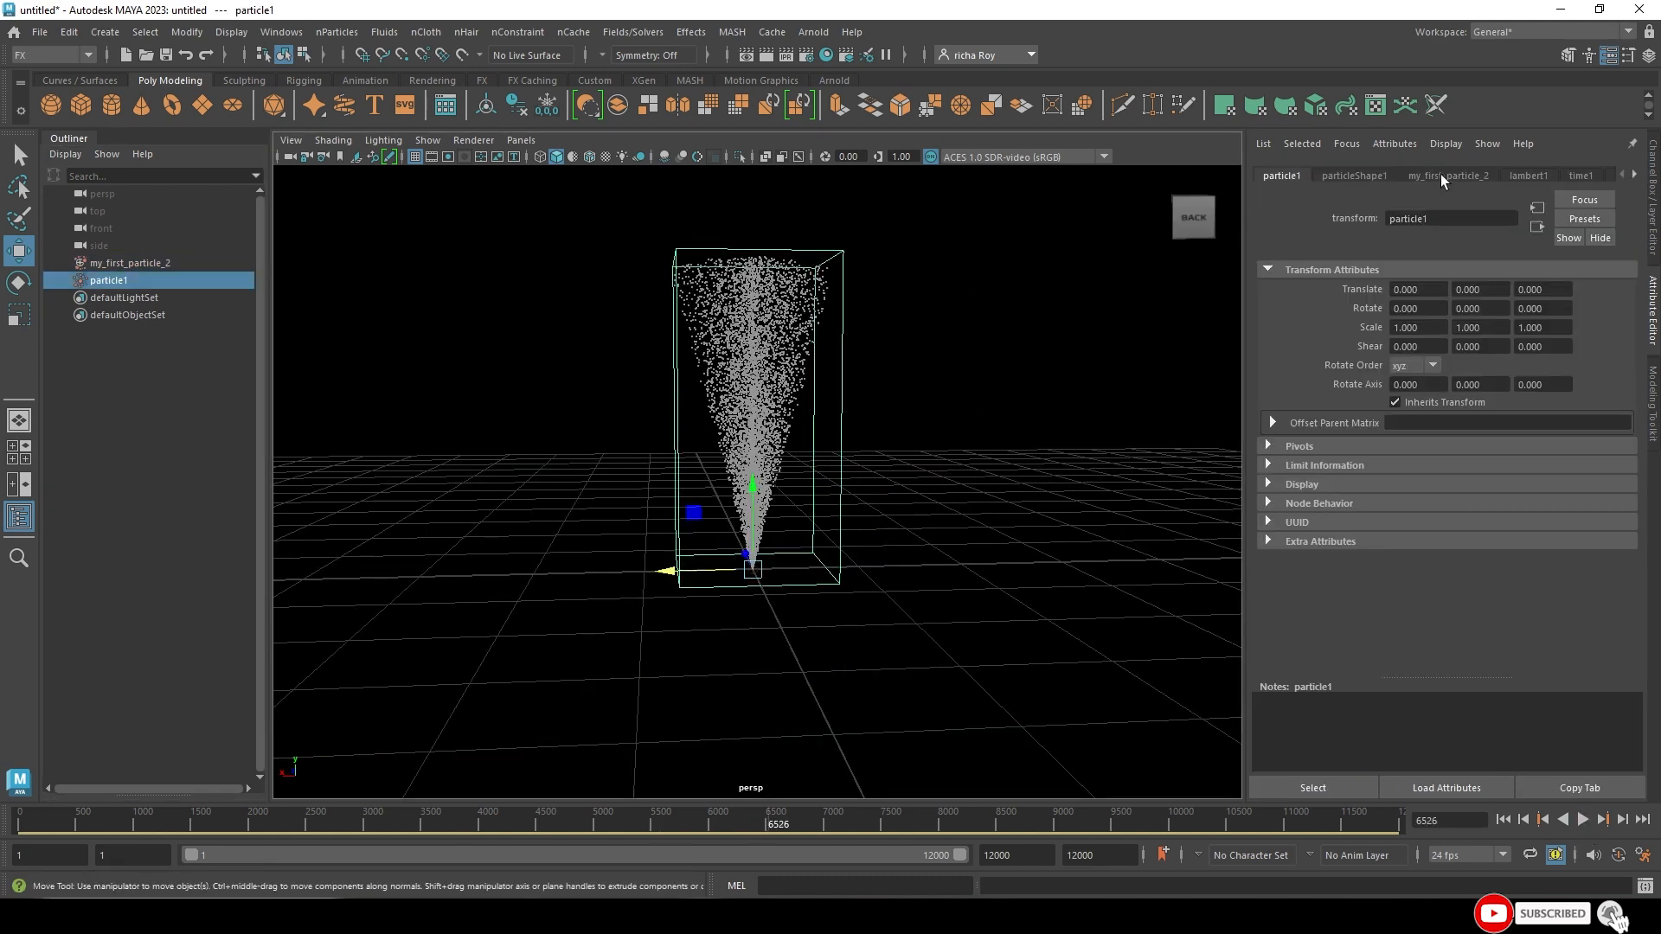
click(1356, 176)
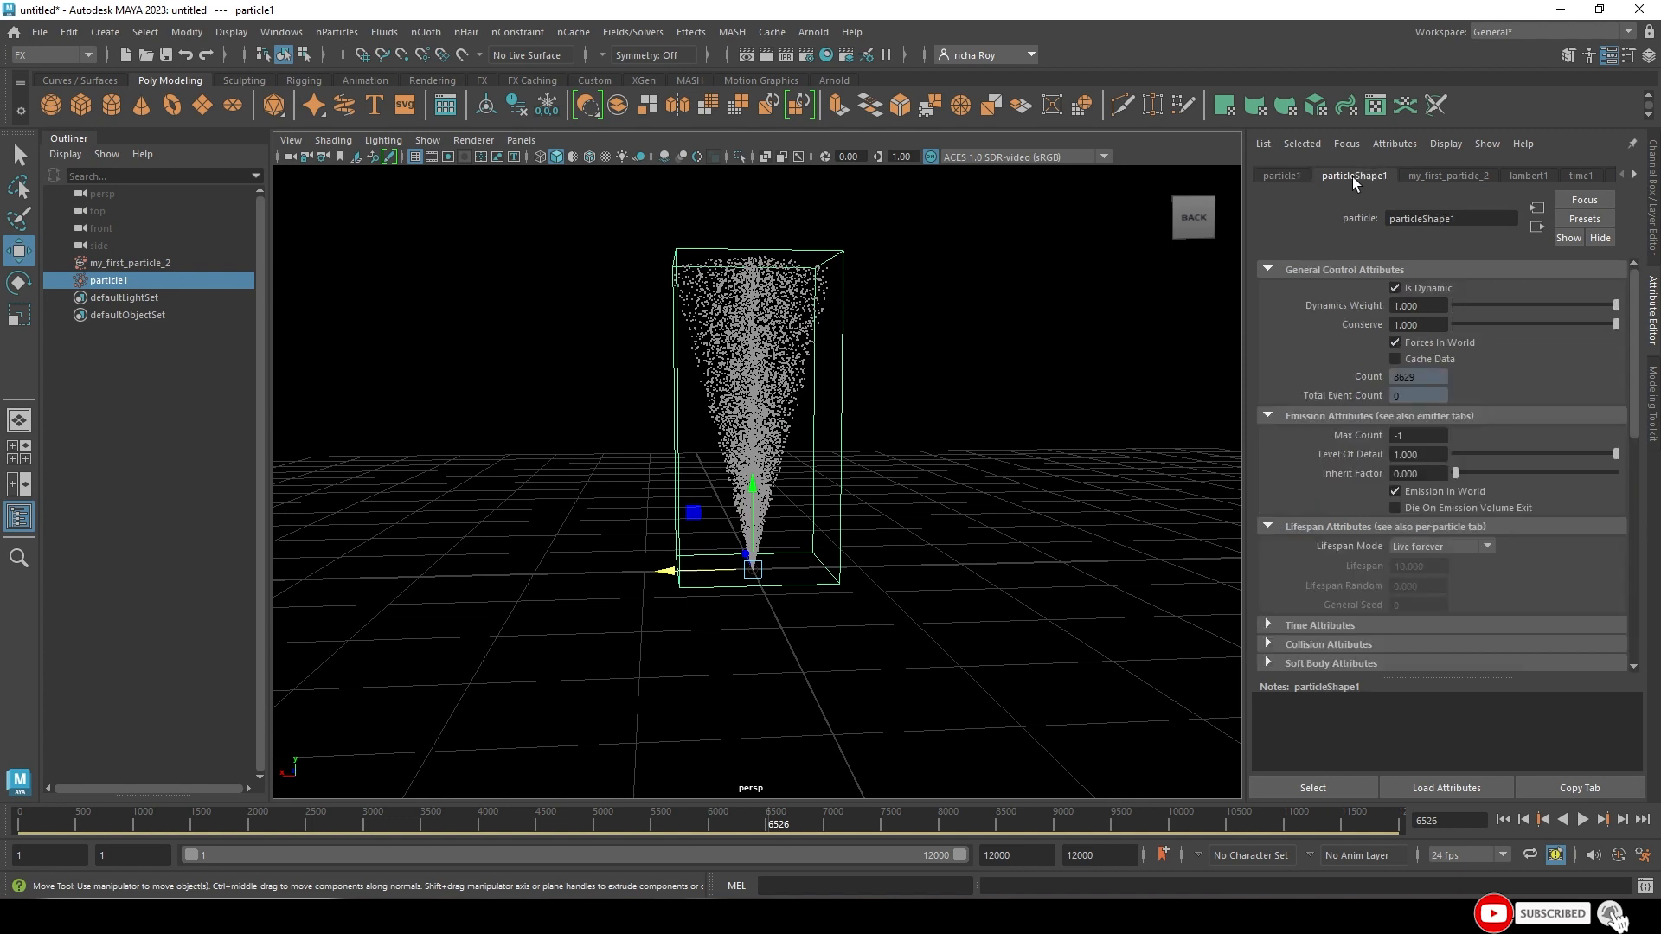
- Choose Live forever as particleShape1's Lifespan Mode, run the simulation briefly to check the plume and stop it
click(1081, 294)
drag(979, 251, 674, 348)
click(1414, 550)
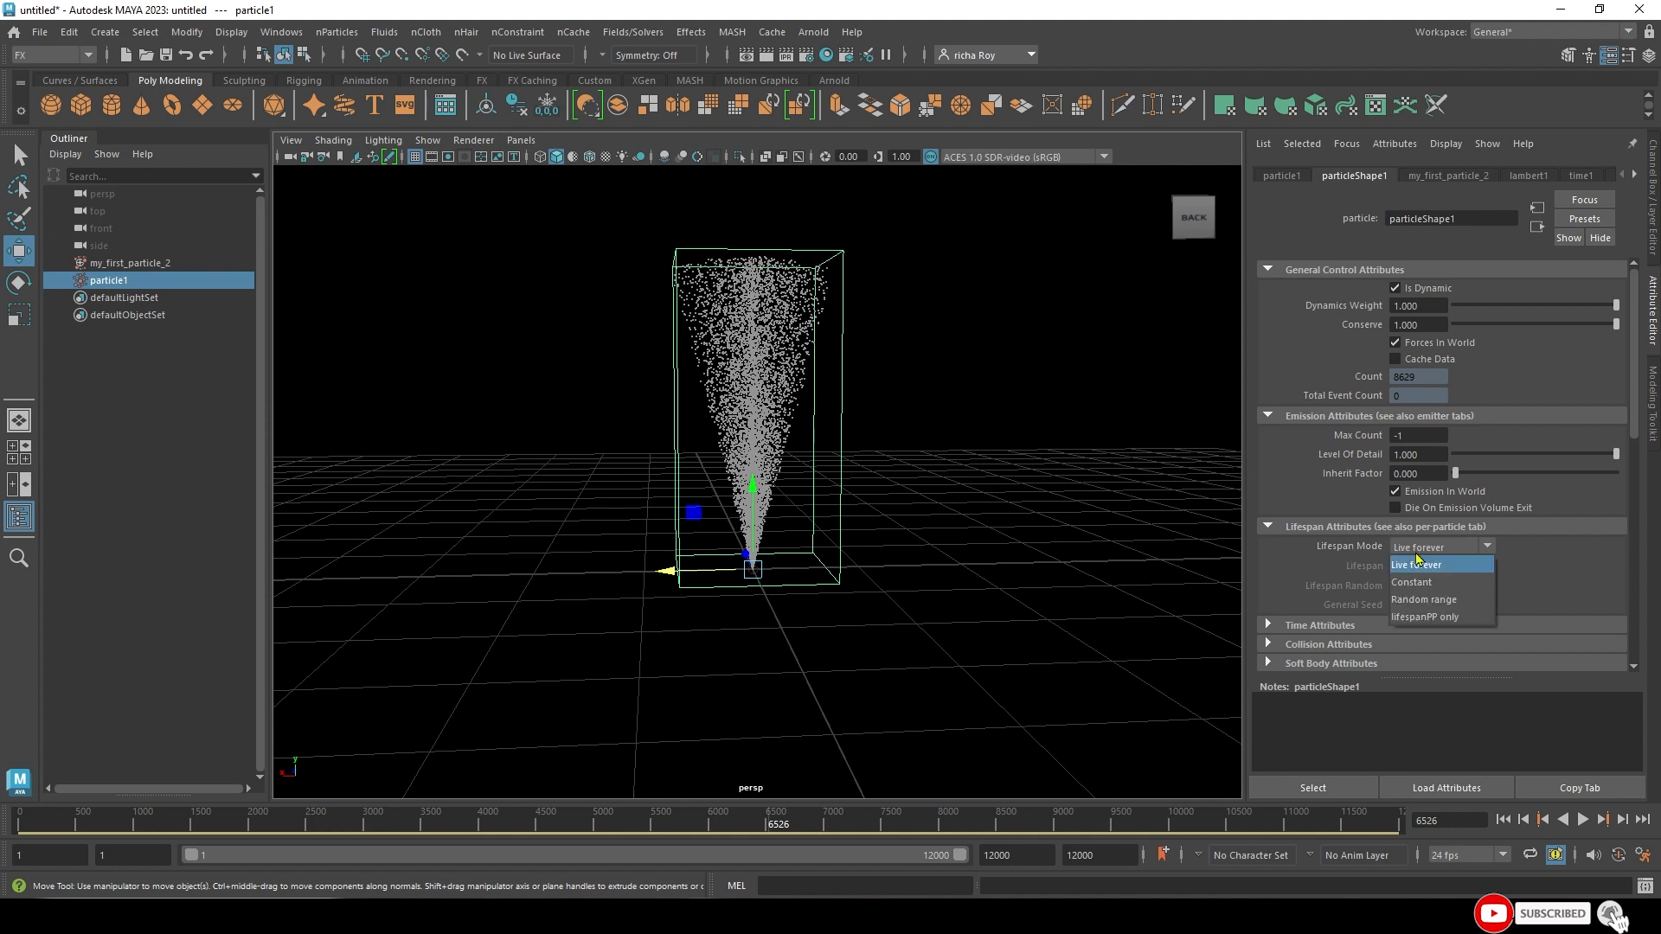
click(1397, 567)
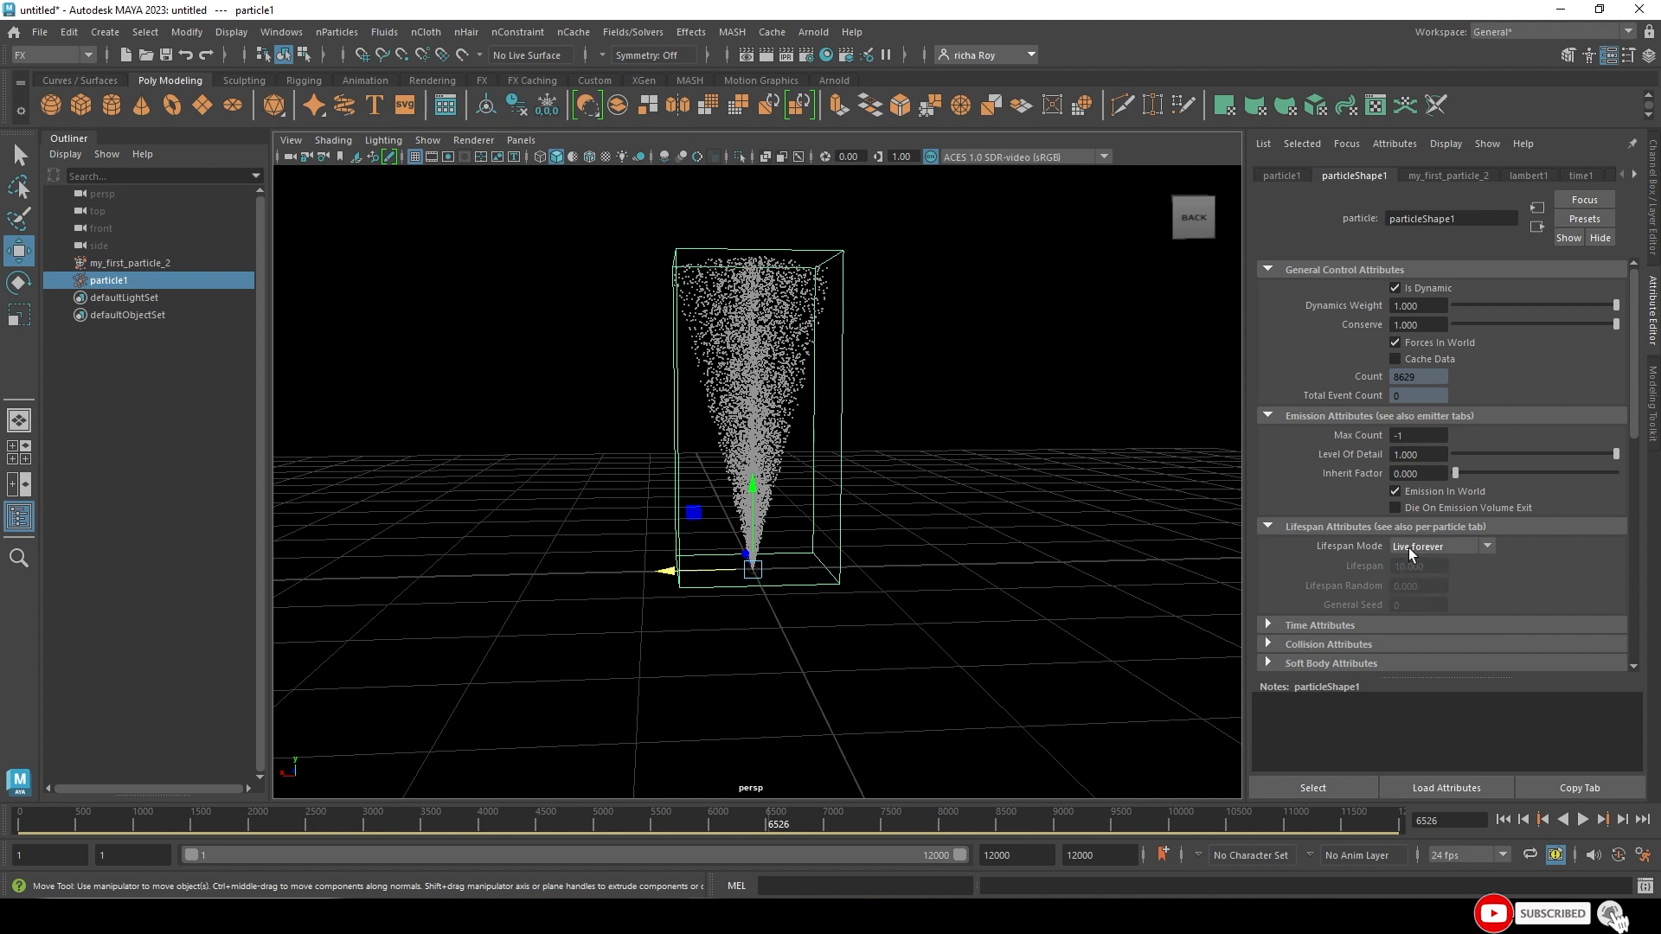
click(1583, 820)
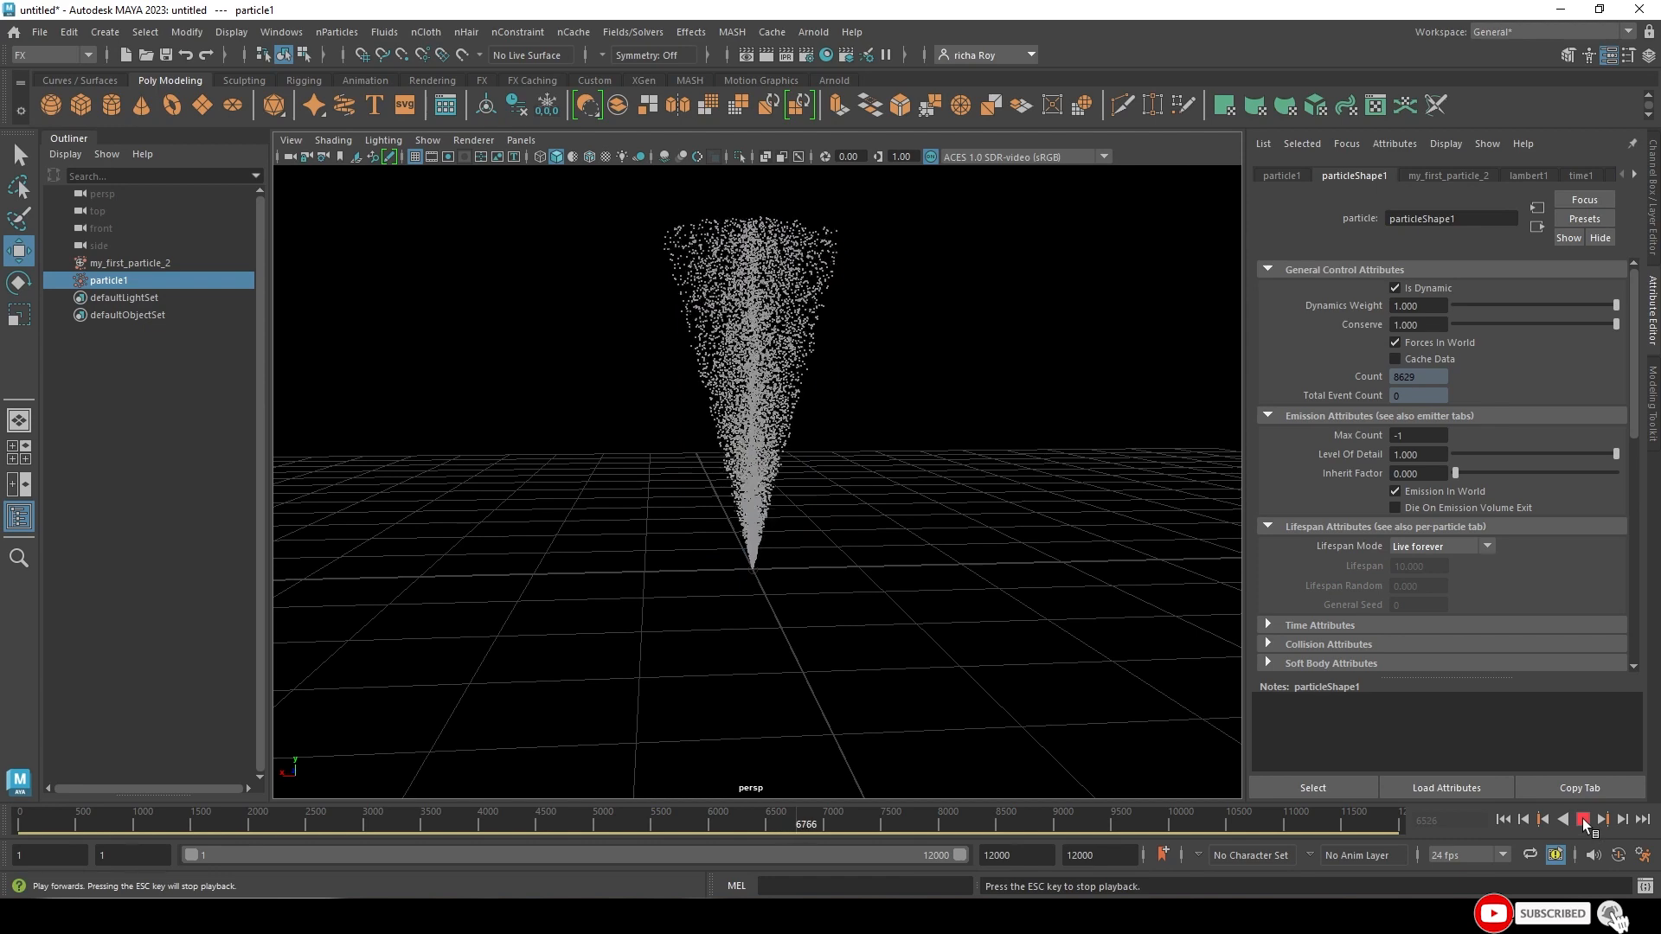
click(1582, 820)
- Set particleShape1's Lifespan Mode to Constant, resume the simulation and inspect the plume
click(1426, 547)
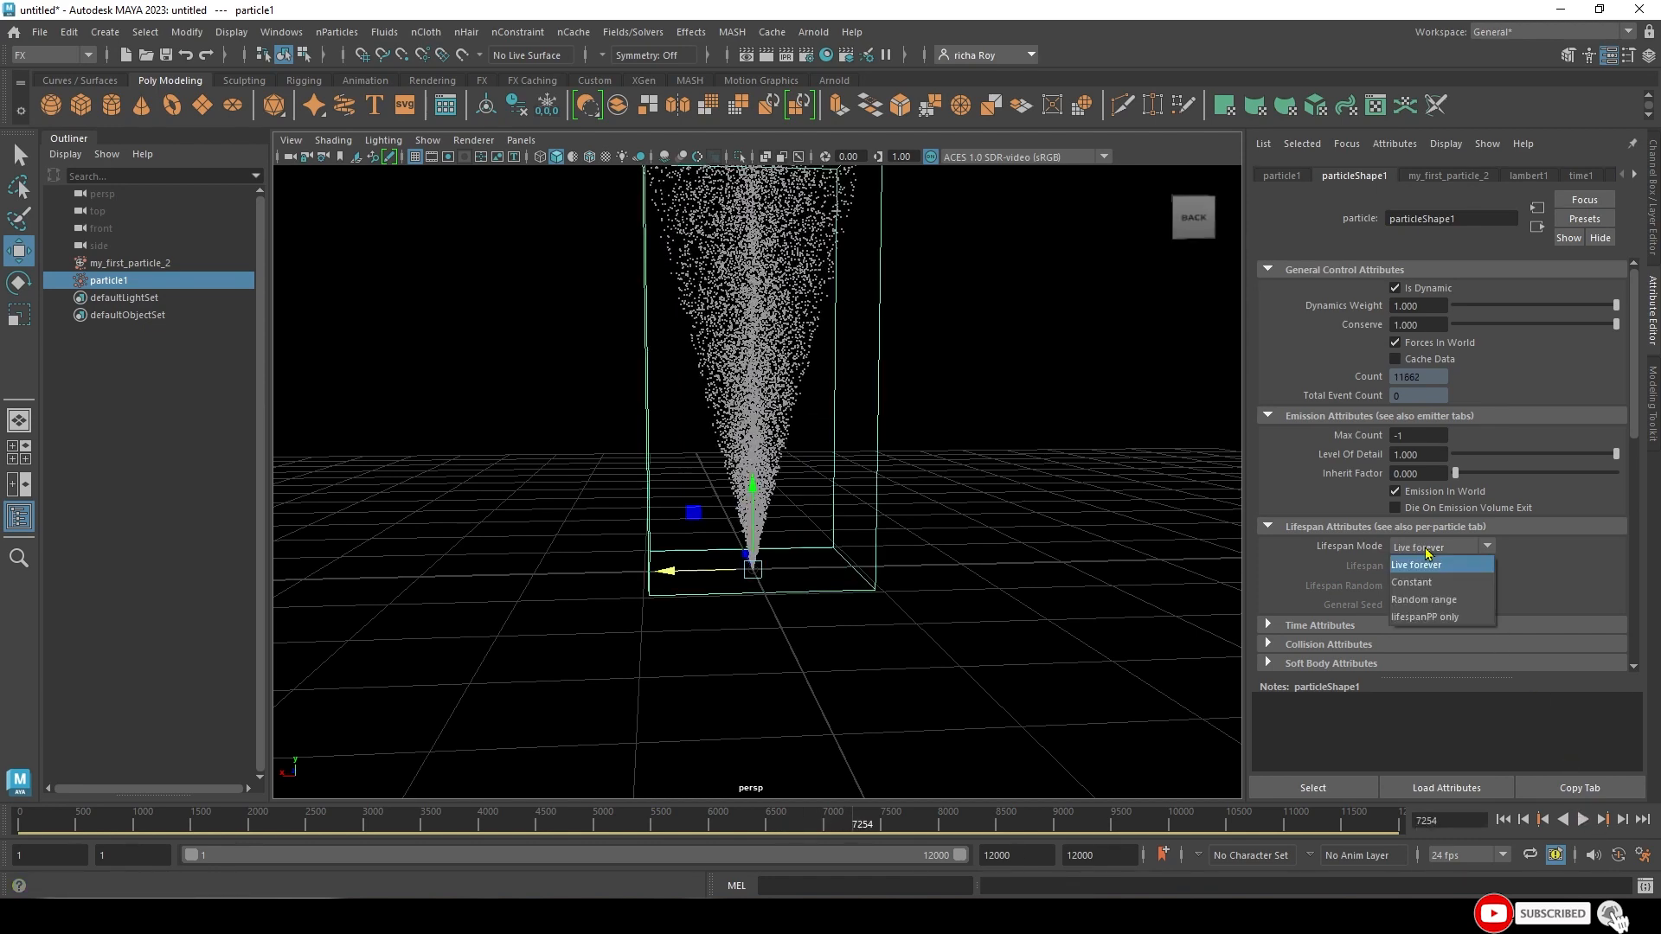
click(1412, 582)
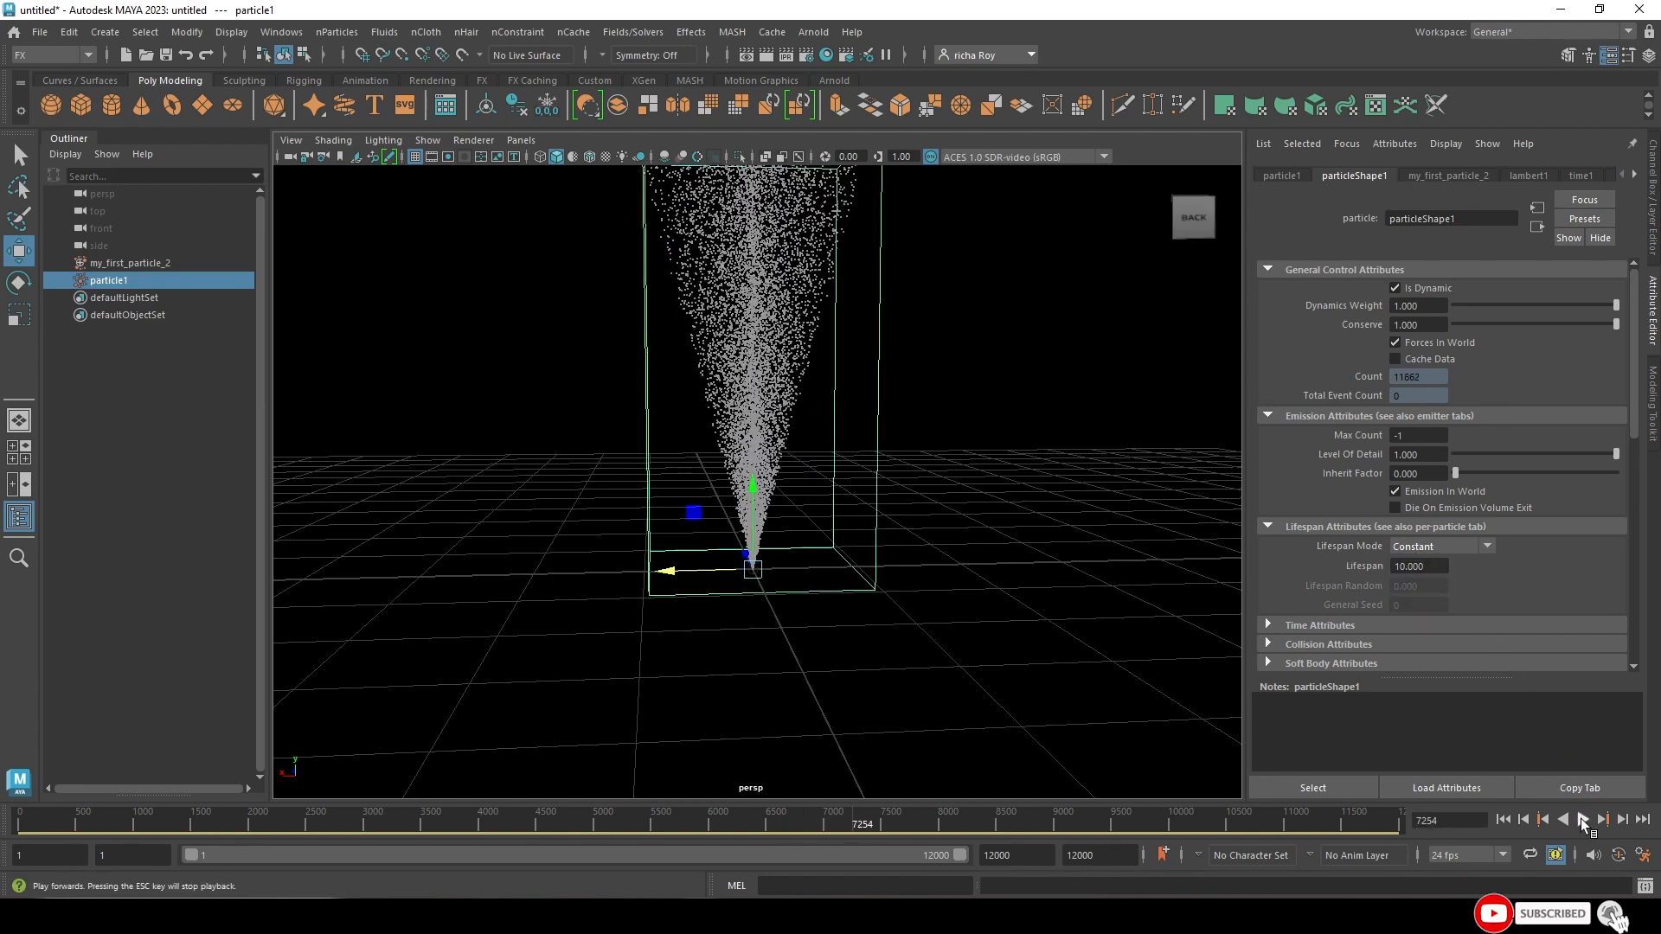
click(1582, 819)
alt+middle_drag(774, 594, 864, 512)
alt+right_drag(864, 512, 951, 709)
alt+middle_drag(939, 488, 789, 516)
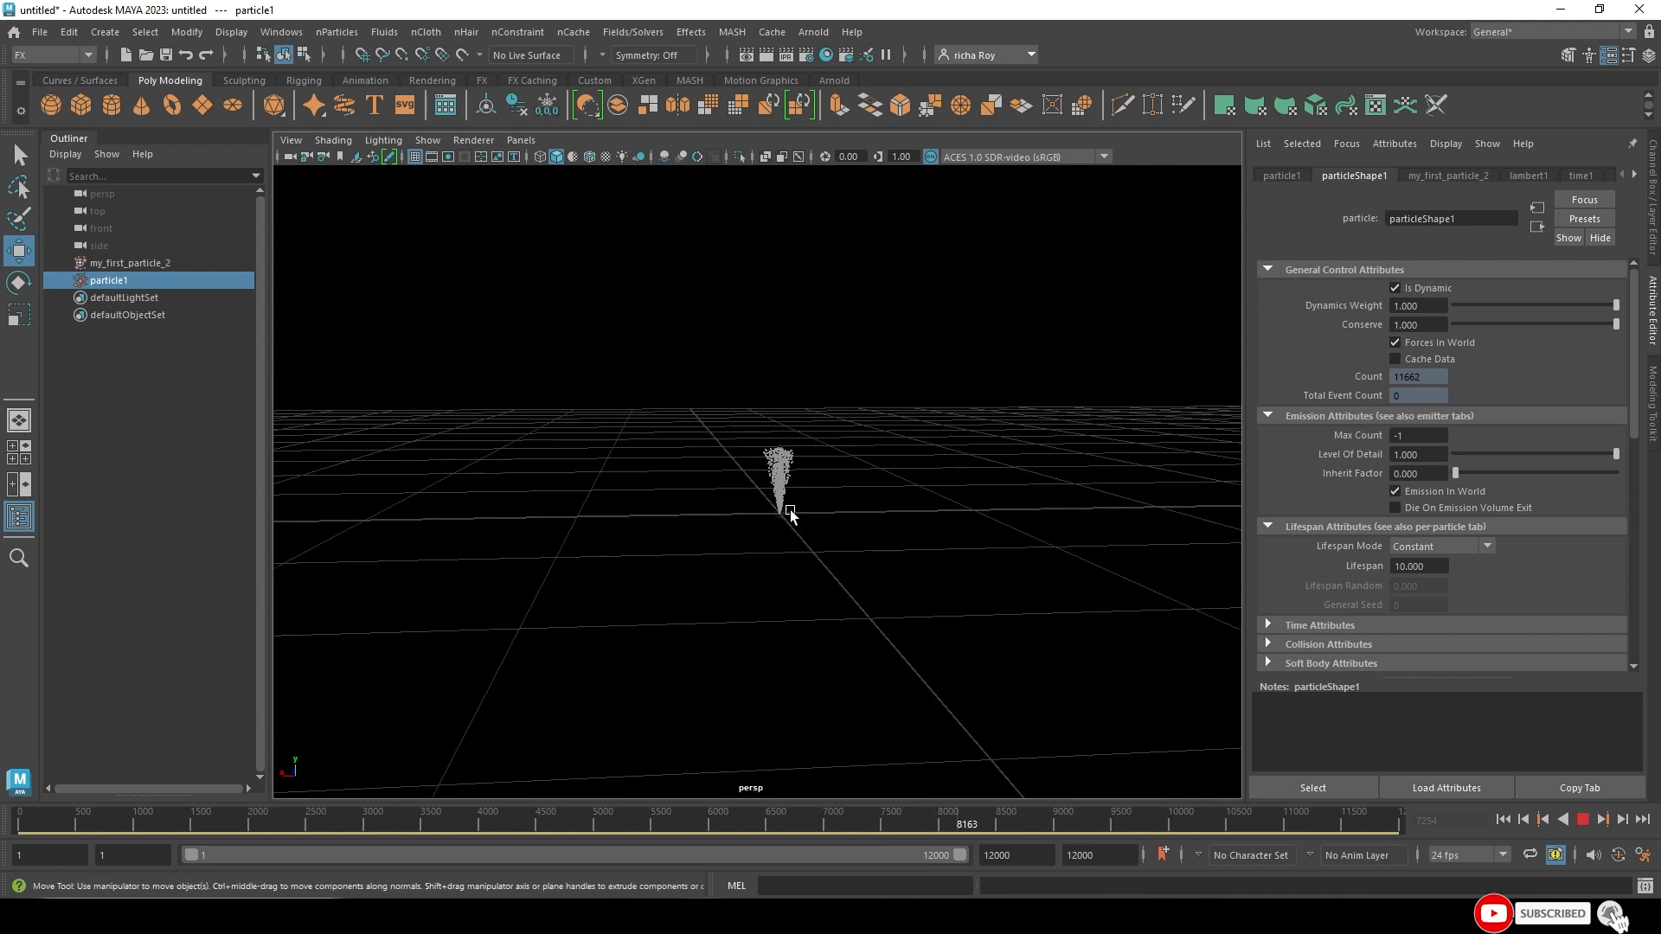
scroll(785, 509, up, 3)
- Set particleShape1's Lifespan to 30 while the simulation plays and inspect the plume's height
drag(1439, 567, 1305, 569)
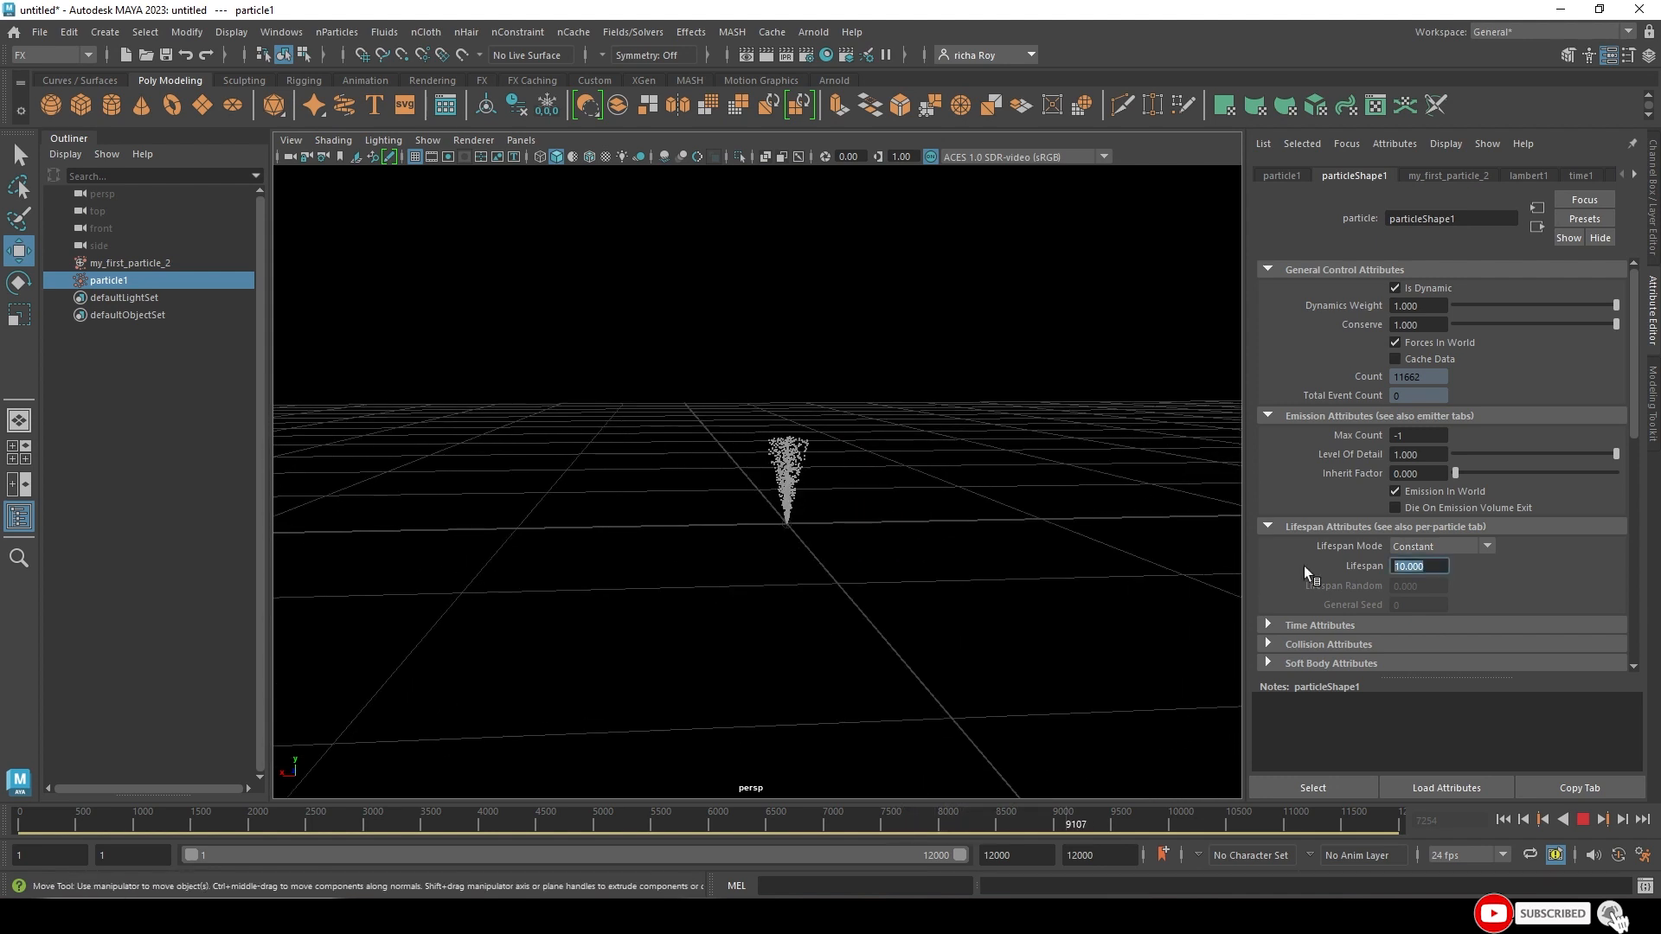
text(30)
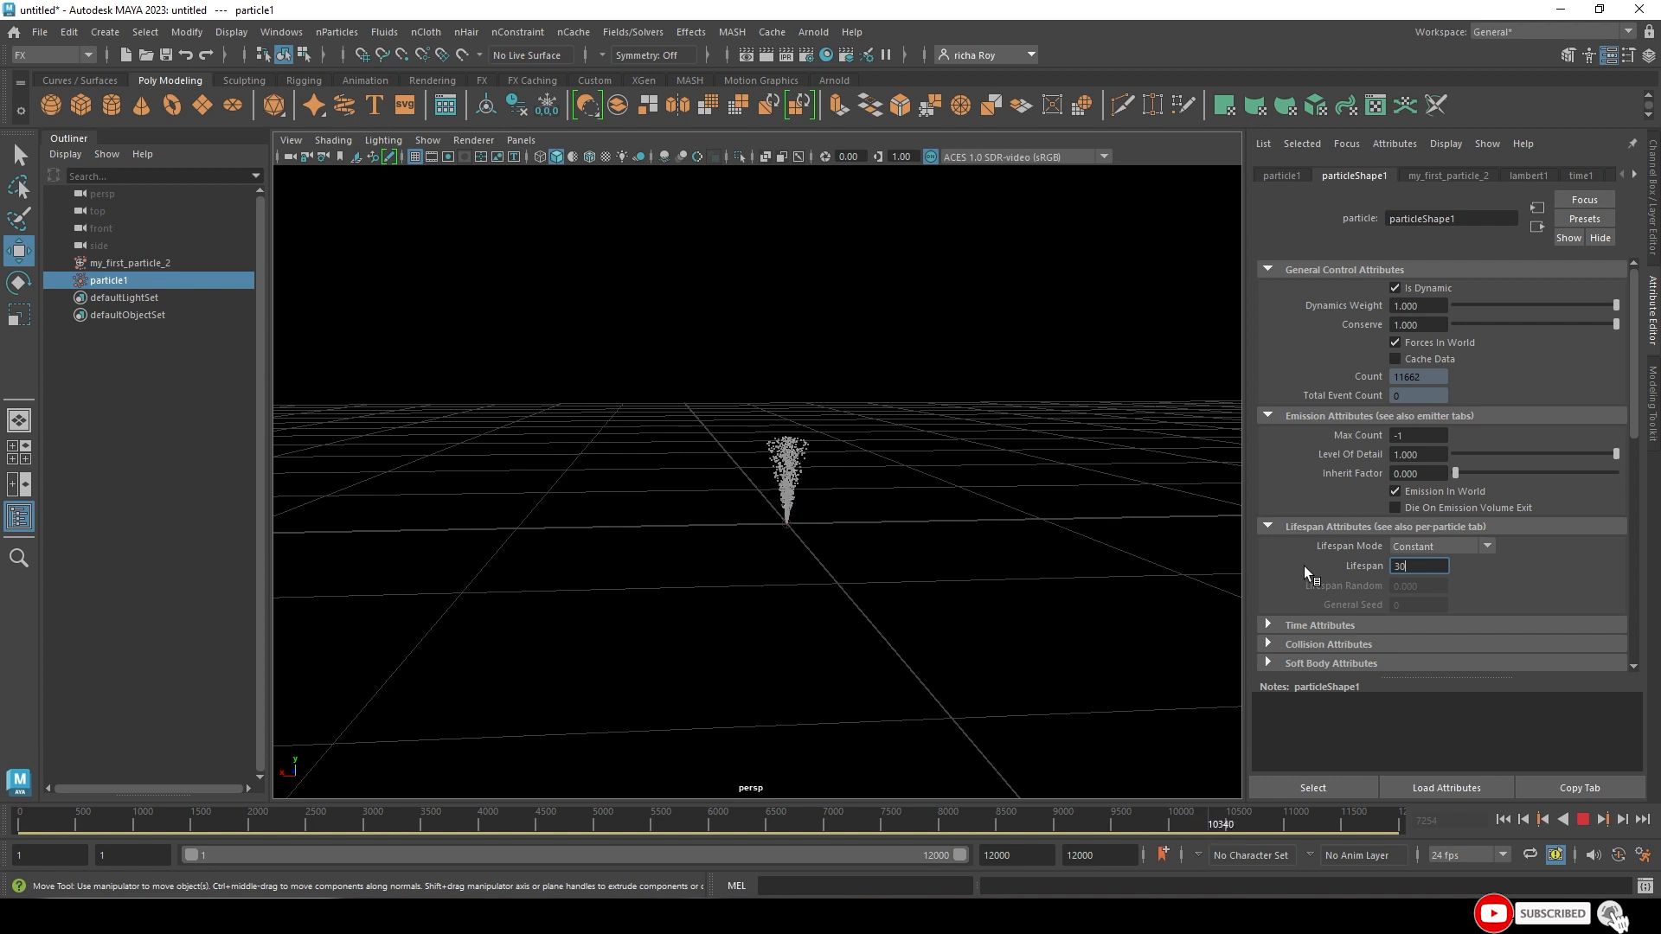
key(Return)
scroll(870, 645, down, 5)
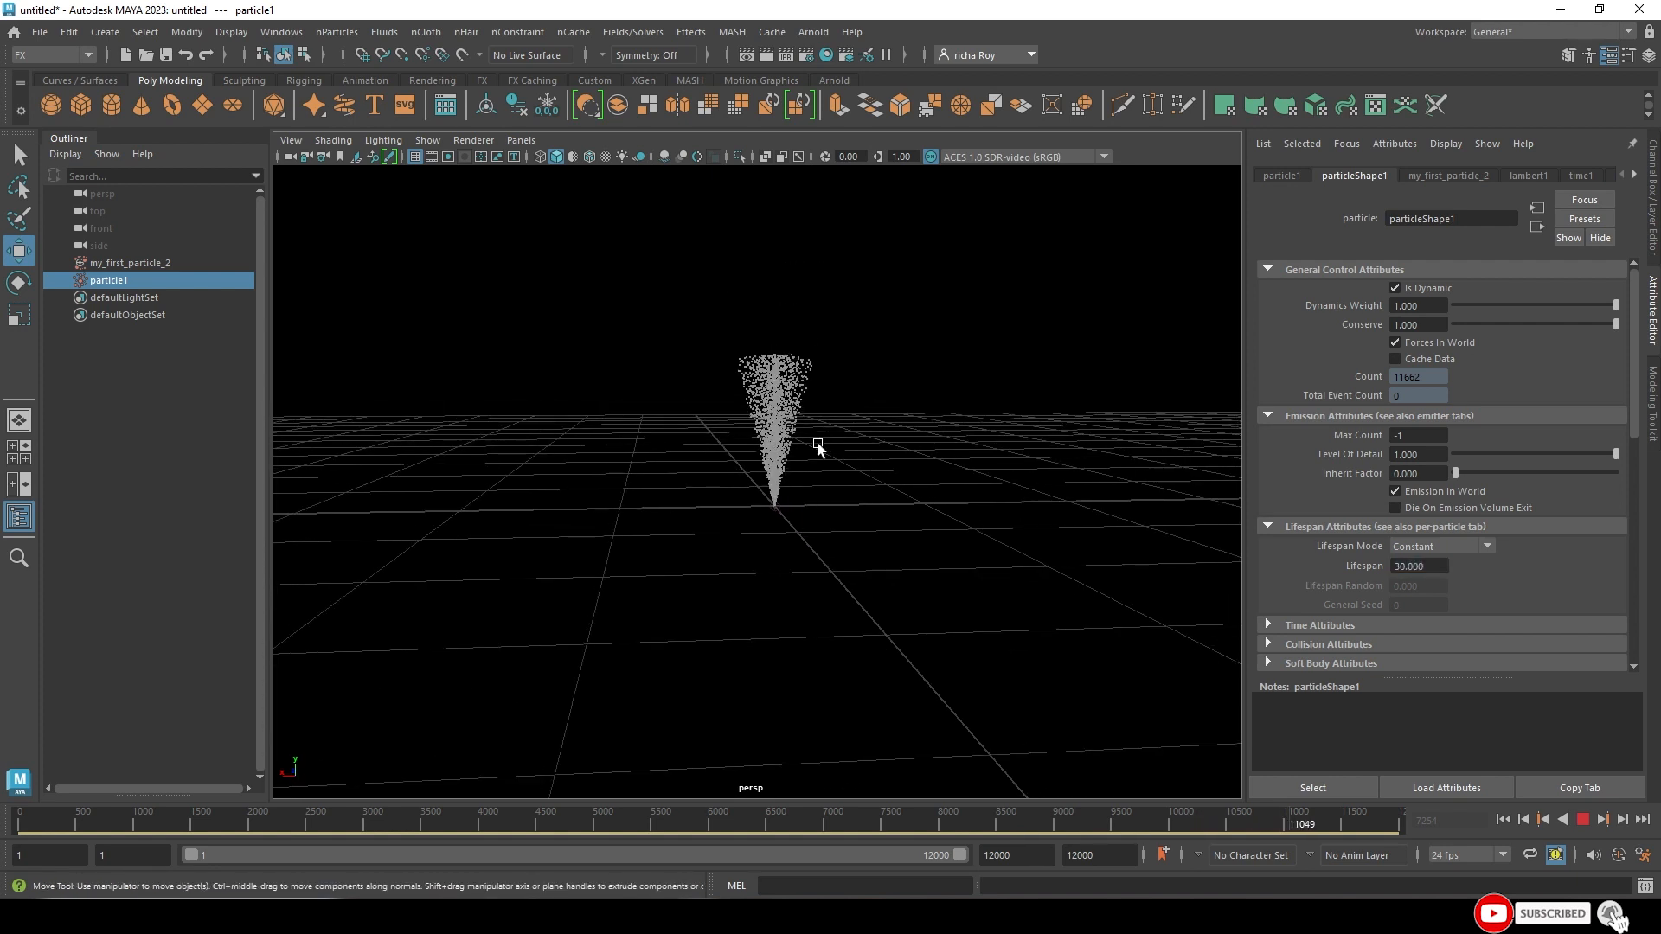
scroll(788, 367, up, 3)
alt+middle_drag(803, 323, 693, 464)
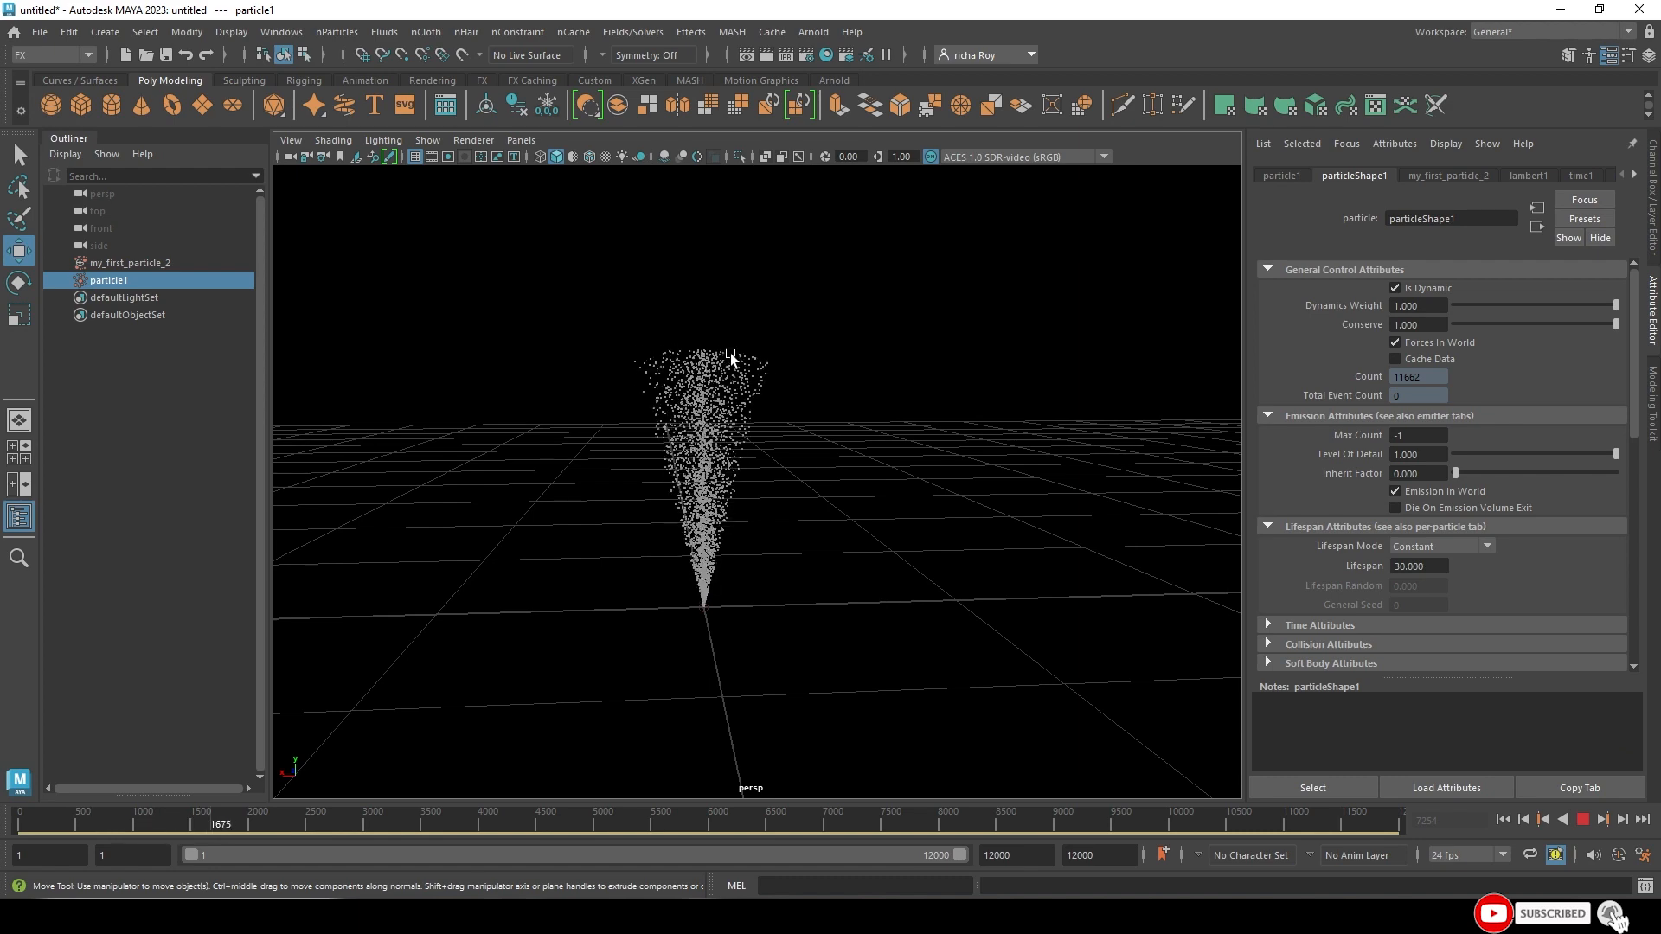
- Set particleShape1's Lifespan Mode to Random range and stop the simulation
click(1439, 547)
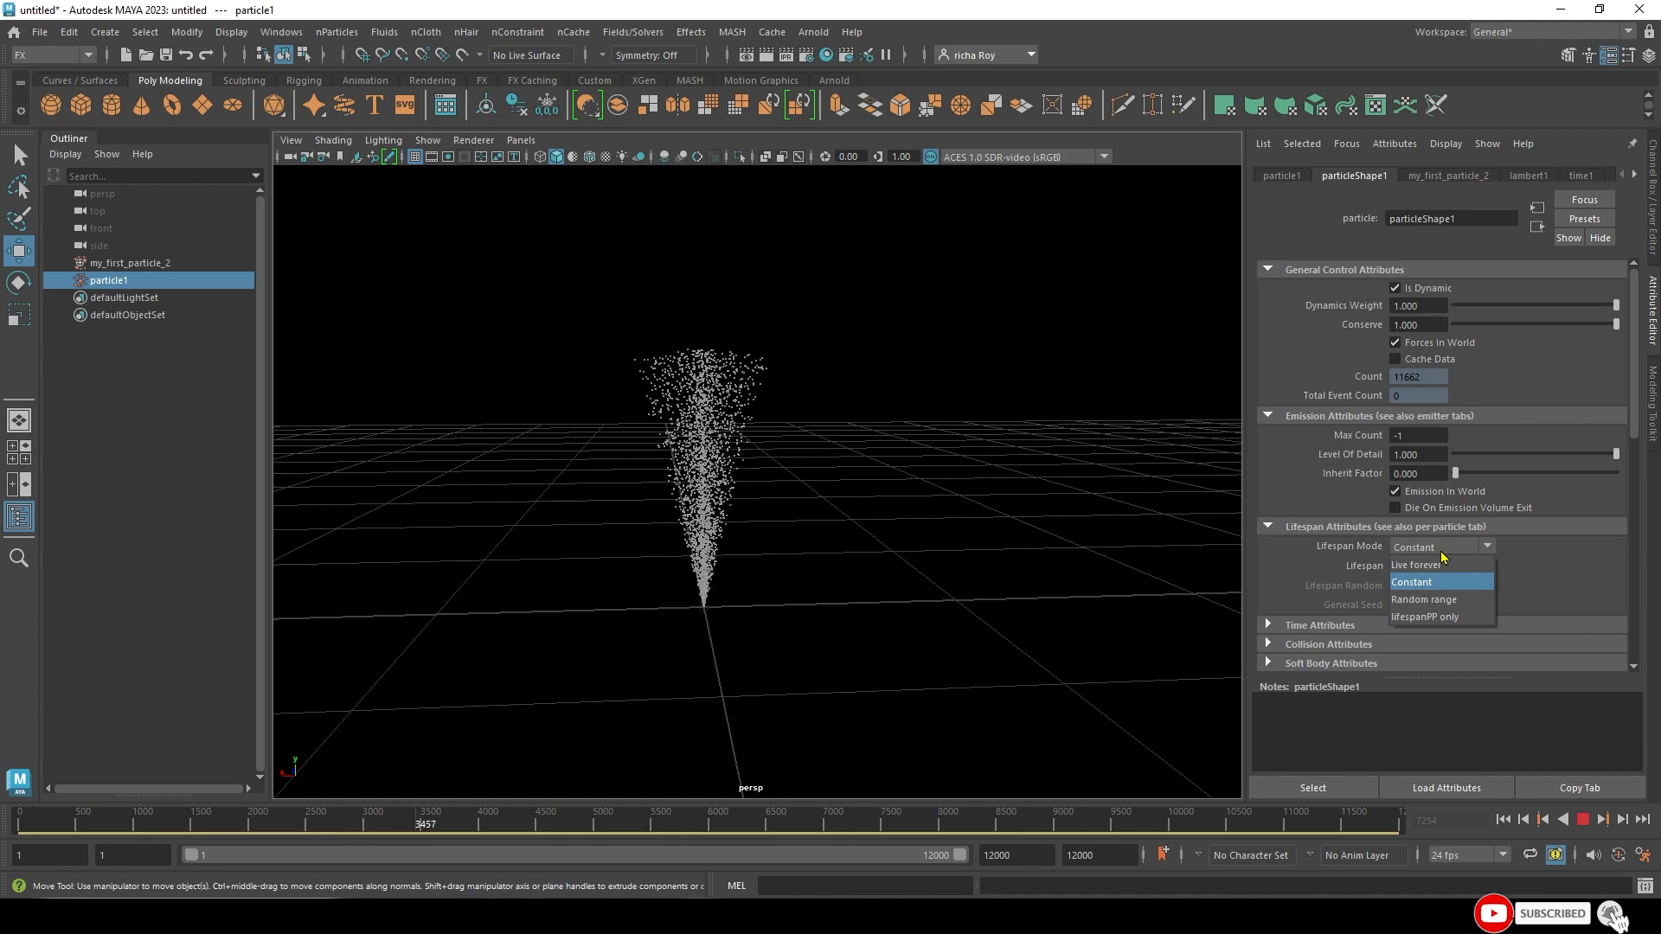
click(1448, 599)
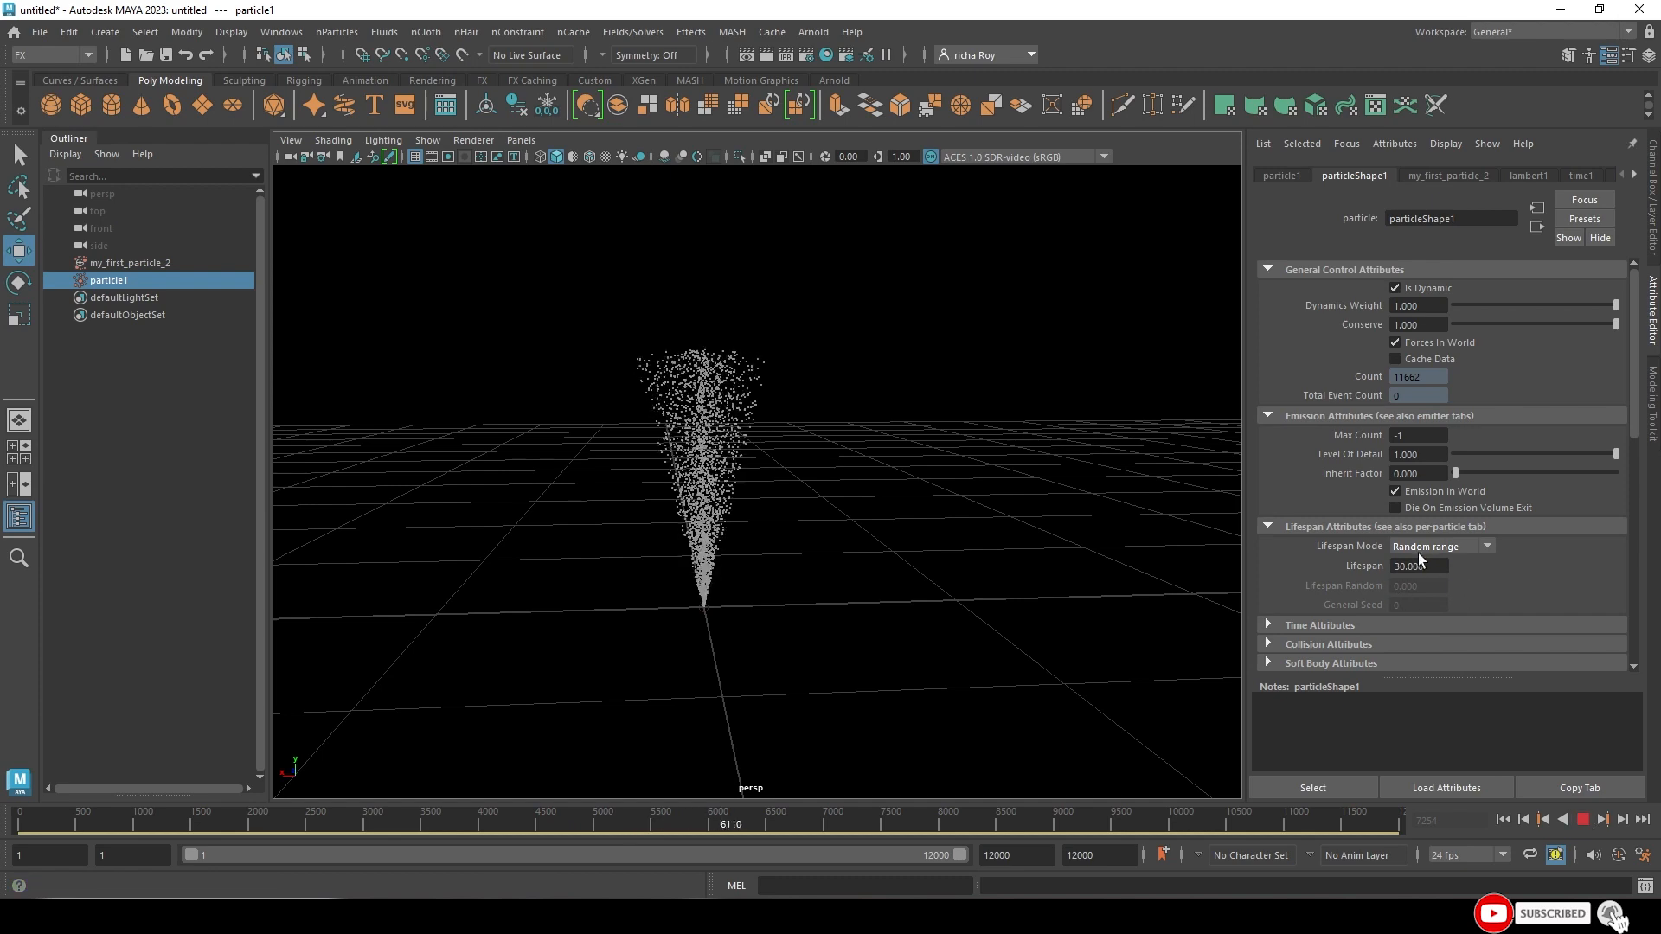
click(1581, 821)
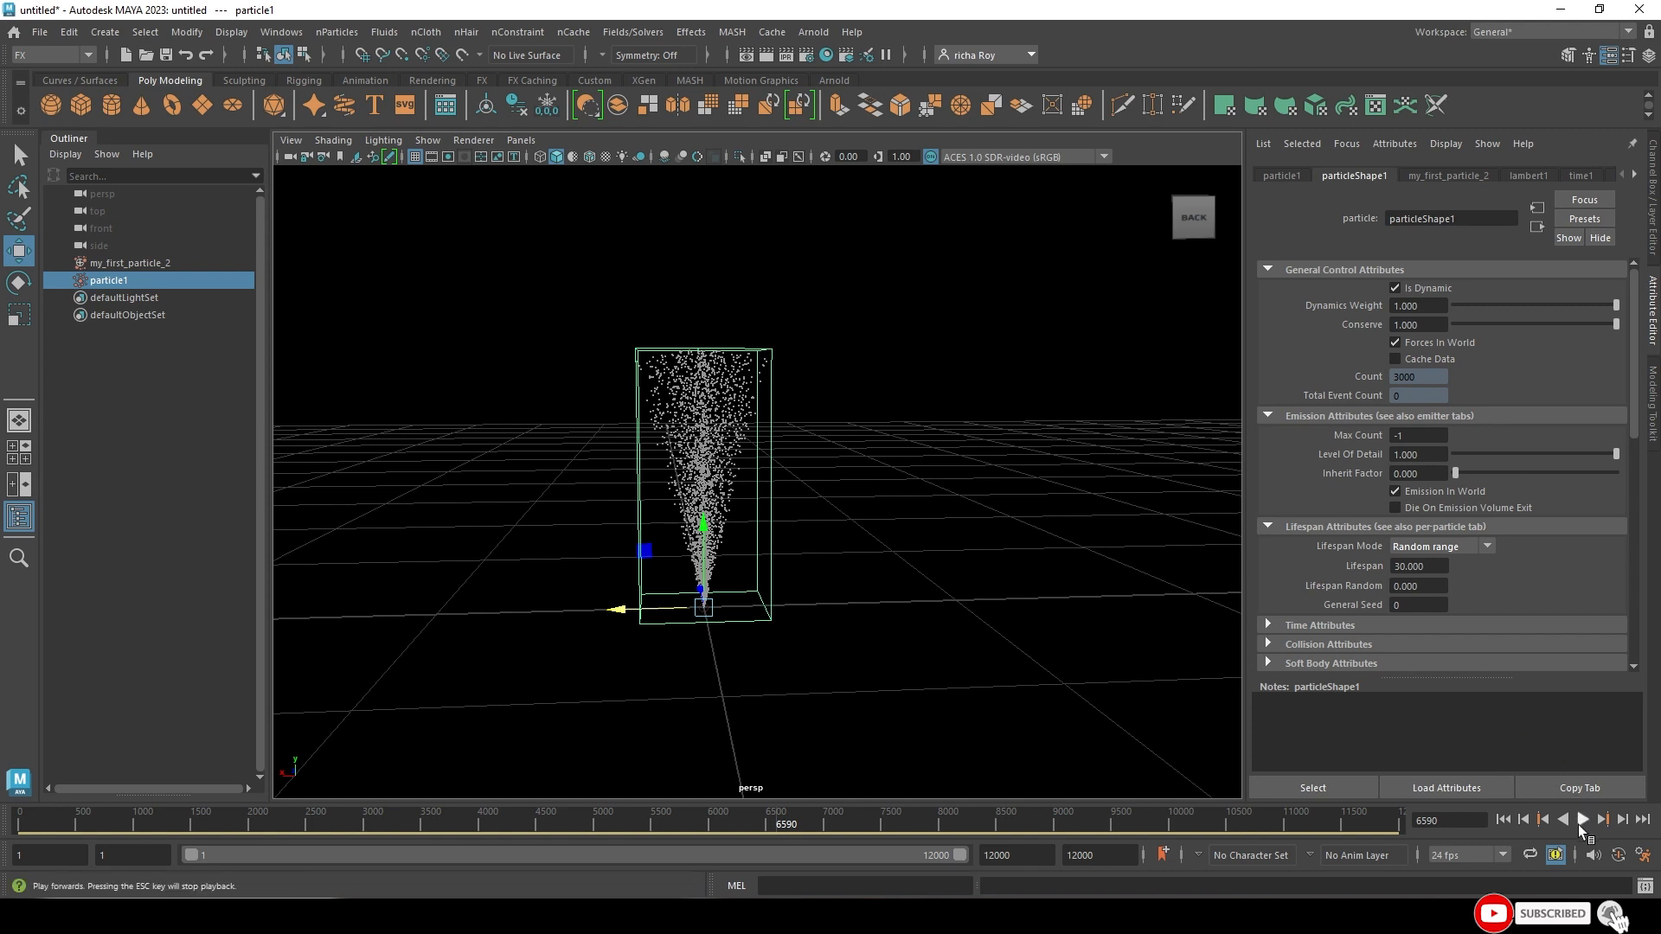
- Set particleShape1's Lifespan Random to 10, replay the simulation from the first frame and inspect the plume's upper edge
click(1432, 593)
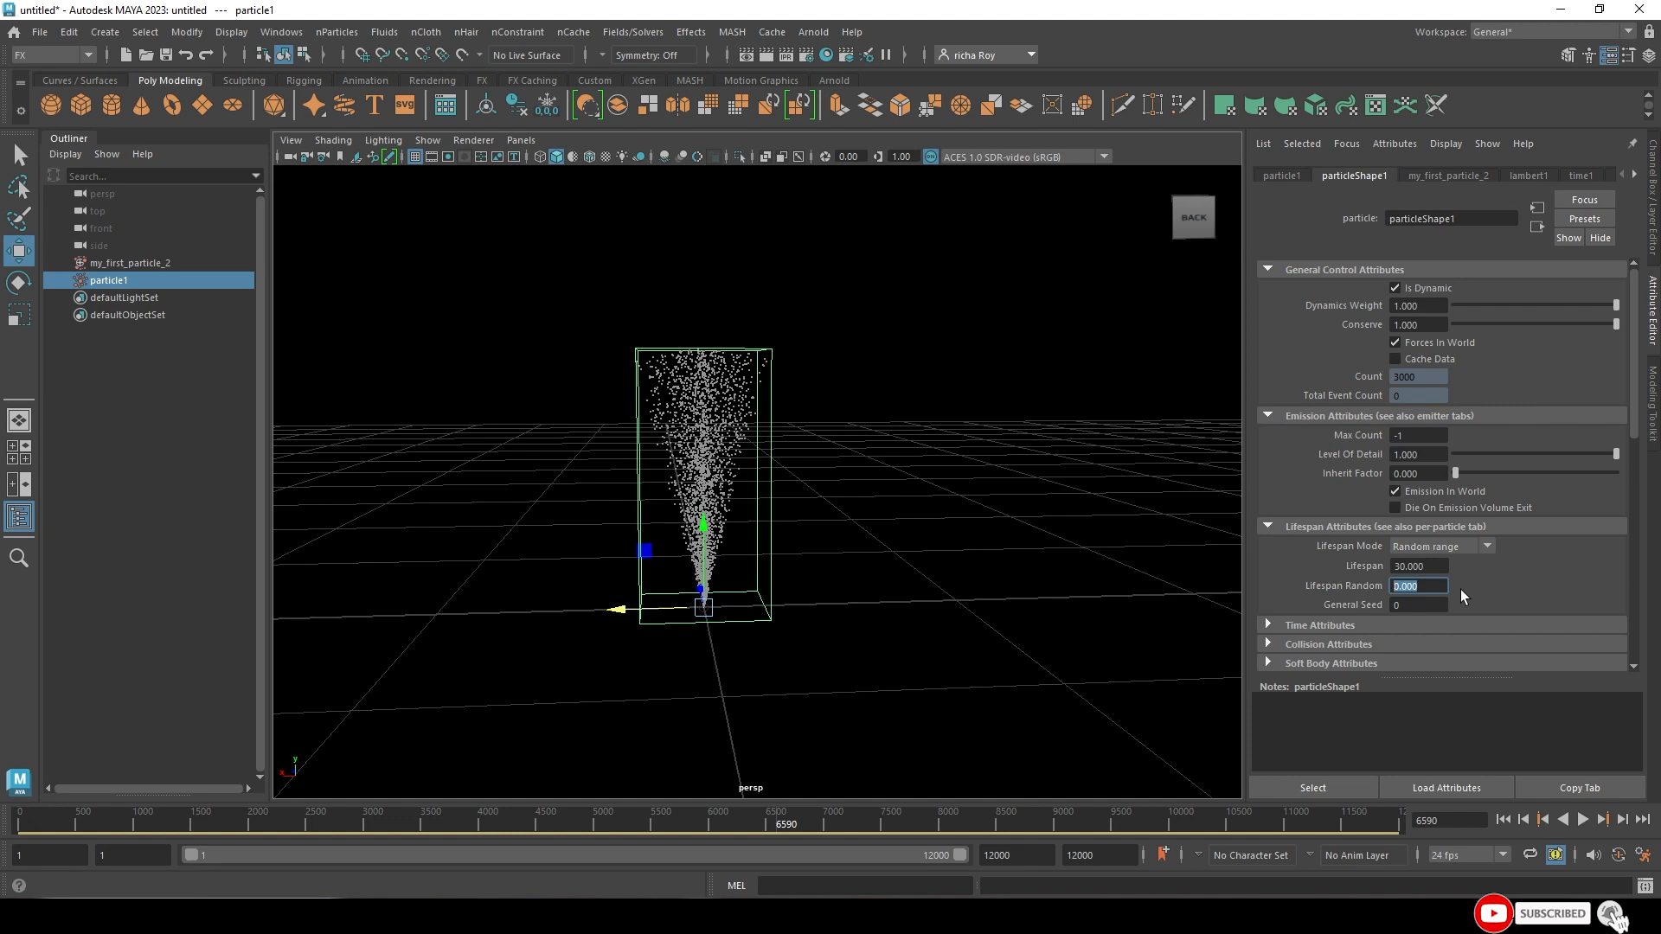
text(10)
key(Return)
click(1582, 820)
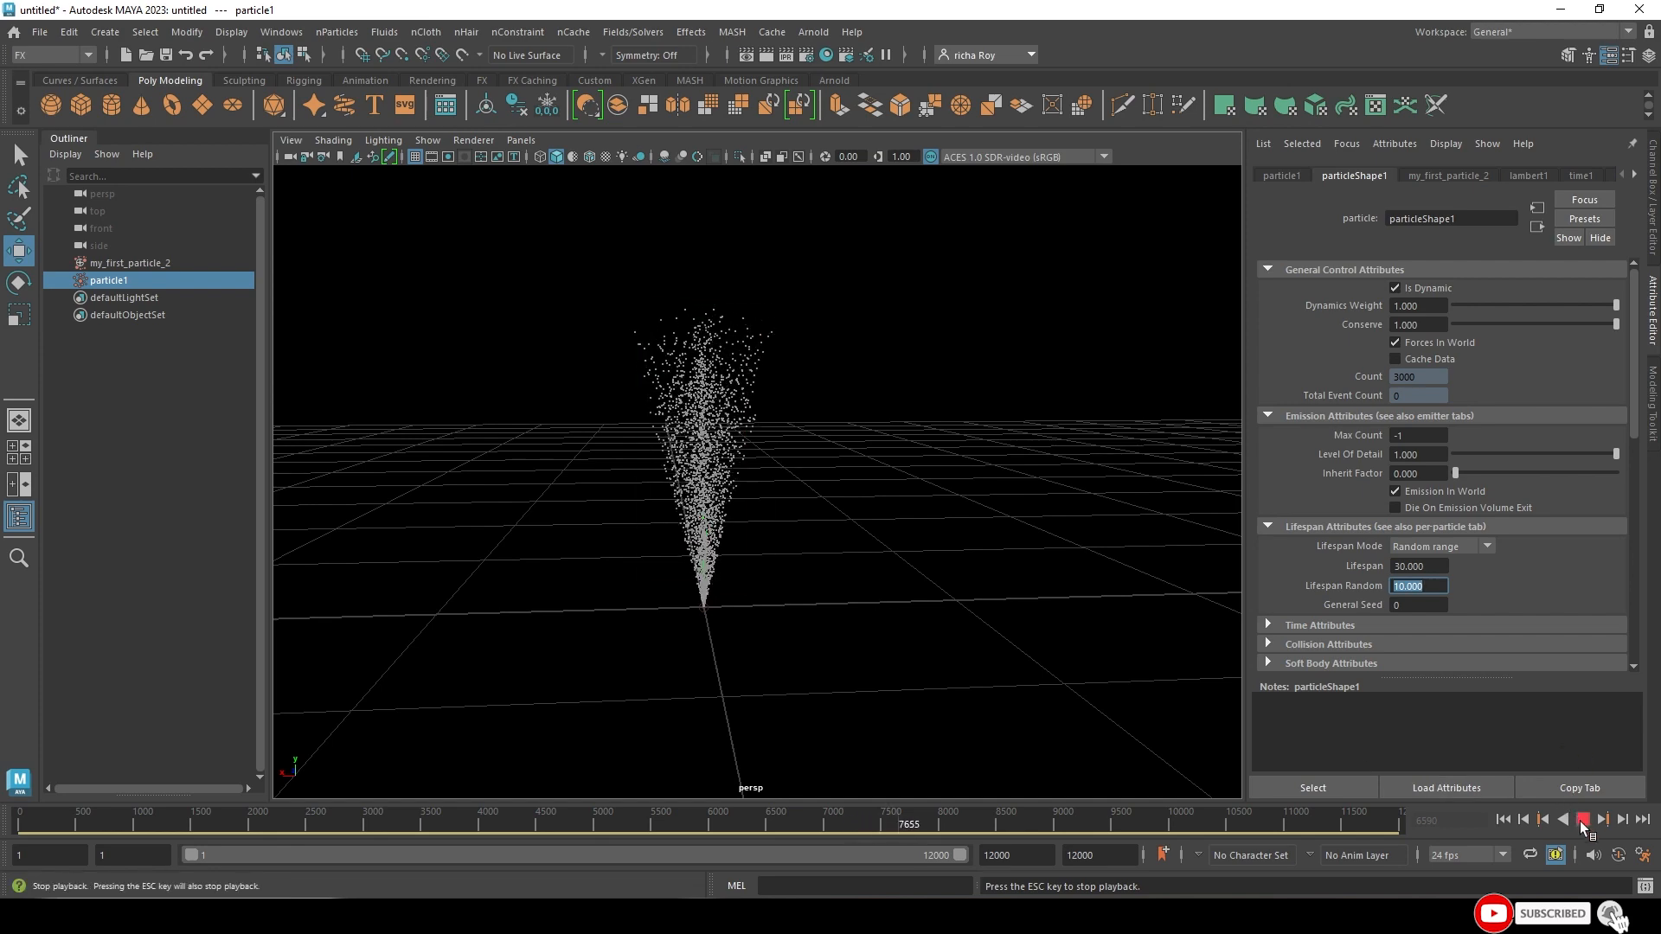
click(1582, 820)
click(1513, 822)
click(1582, 820)
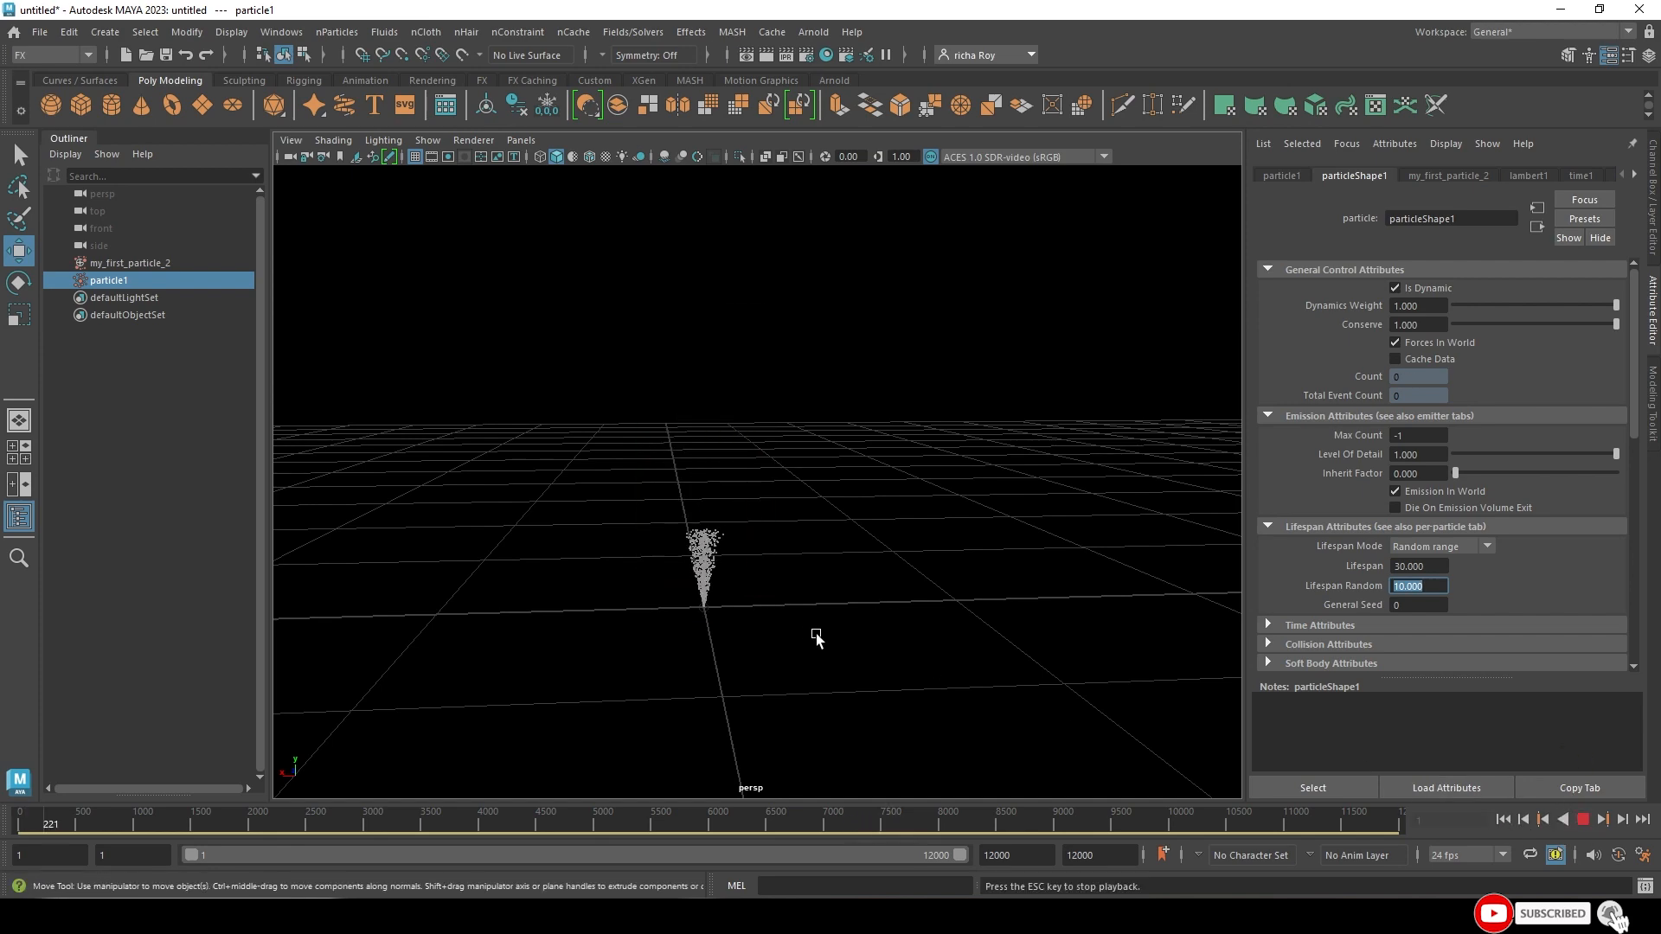
scroll(745, 665, down, 3)
scroll(856, 612, up, 3)
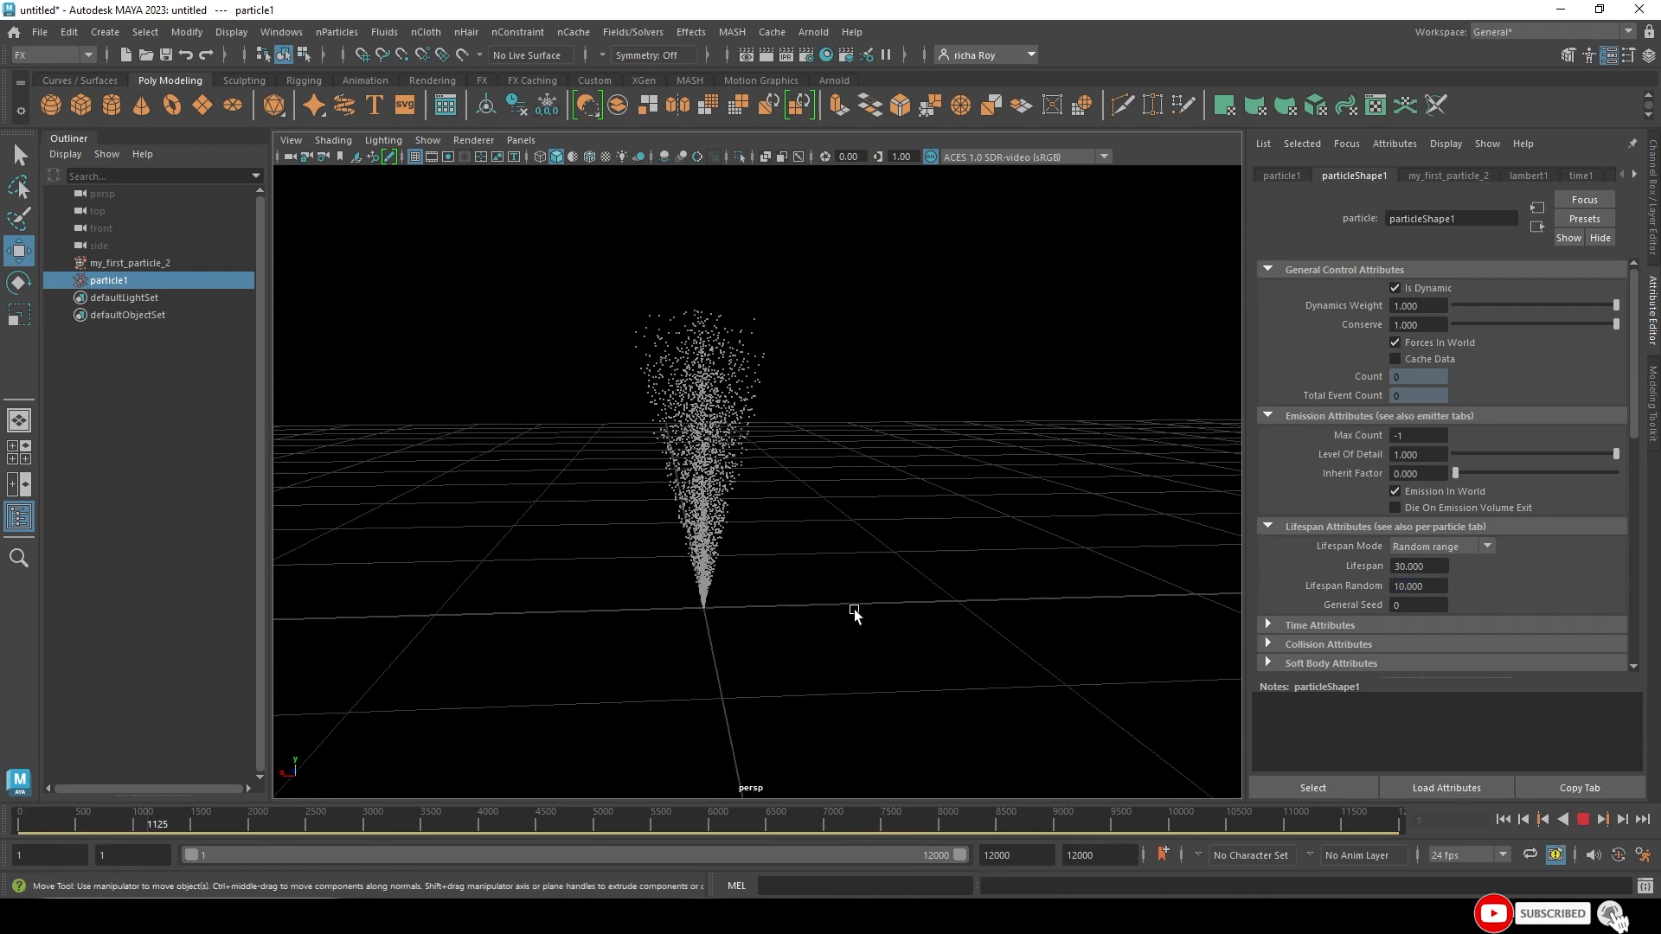
scroll(751, 432, up, 3)
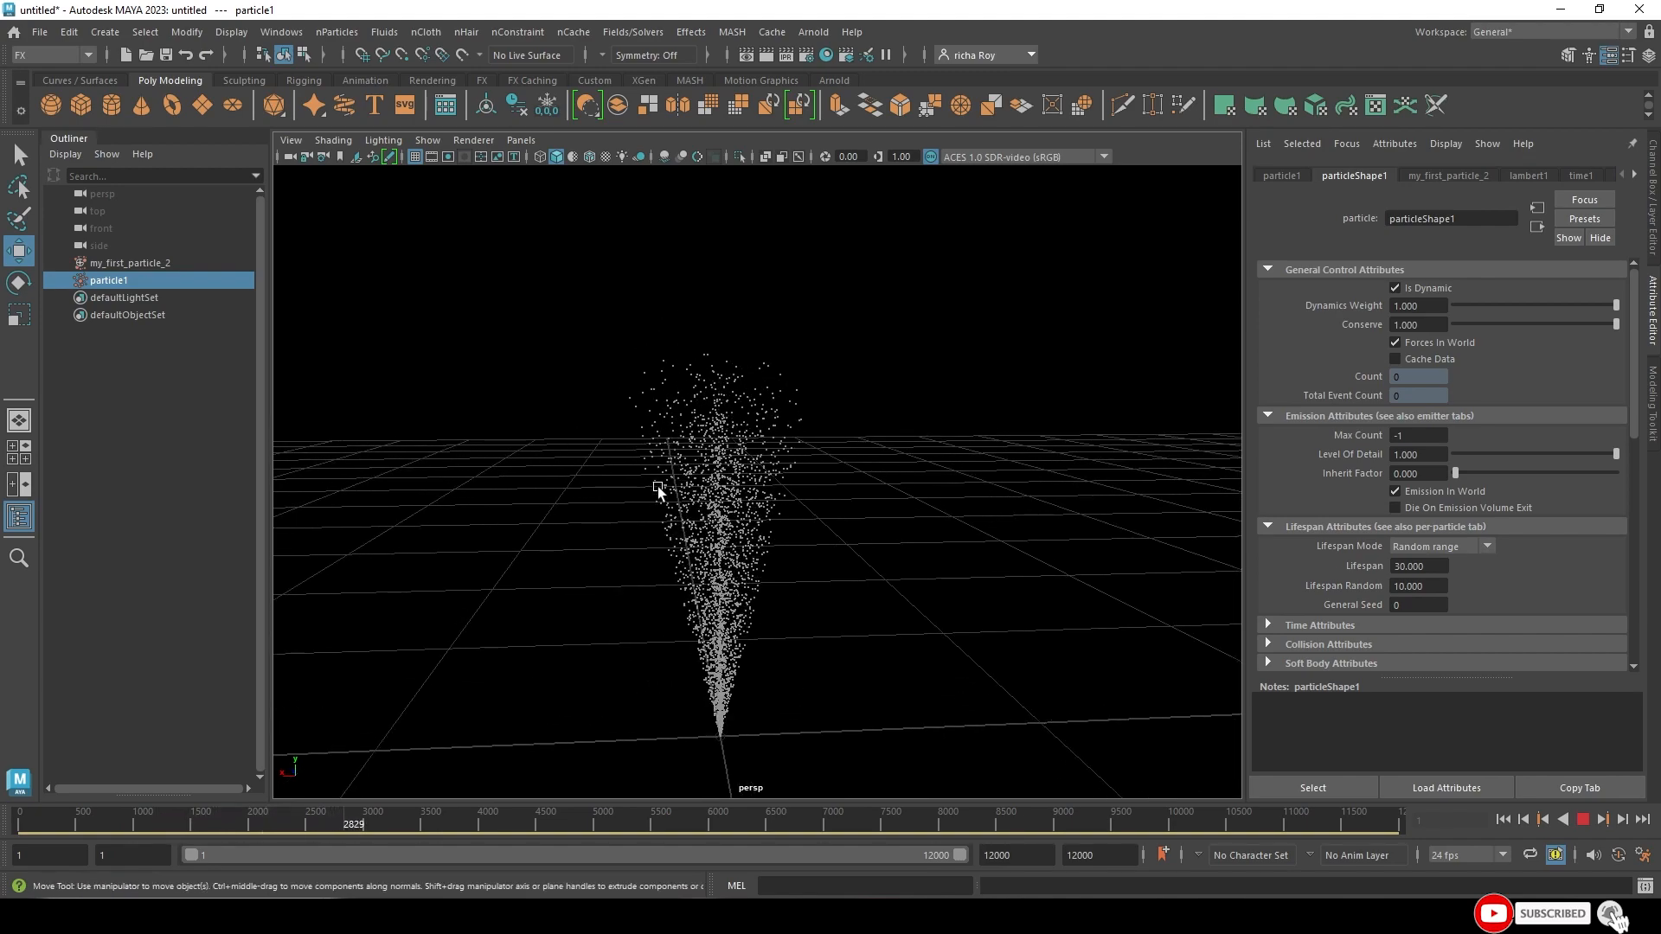
- Set particleShape1's Lifespan Random to 5, restart forward playback and inspect how unevenly the particles die
drag(1442, 586, 1344, 580)
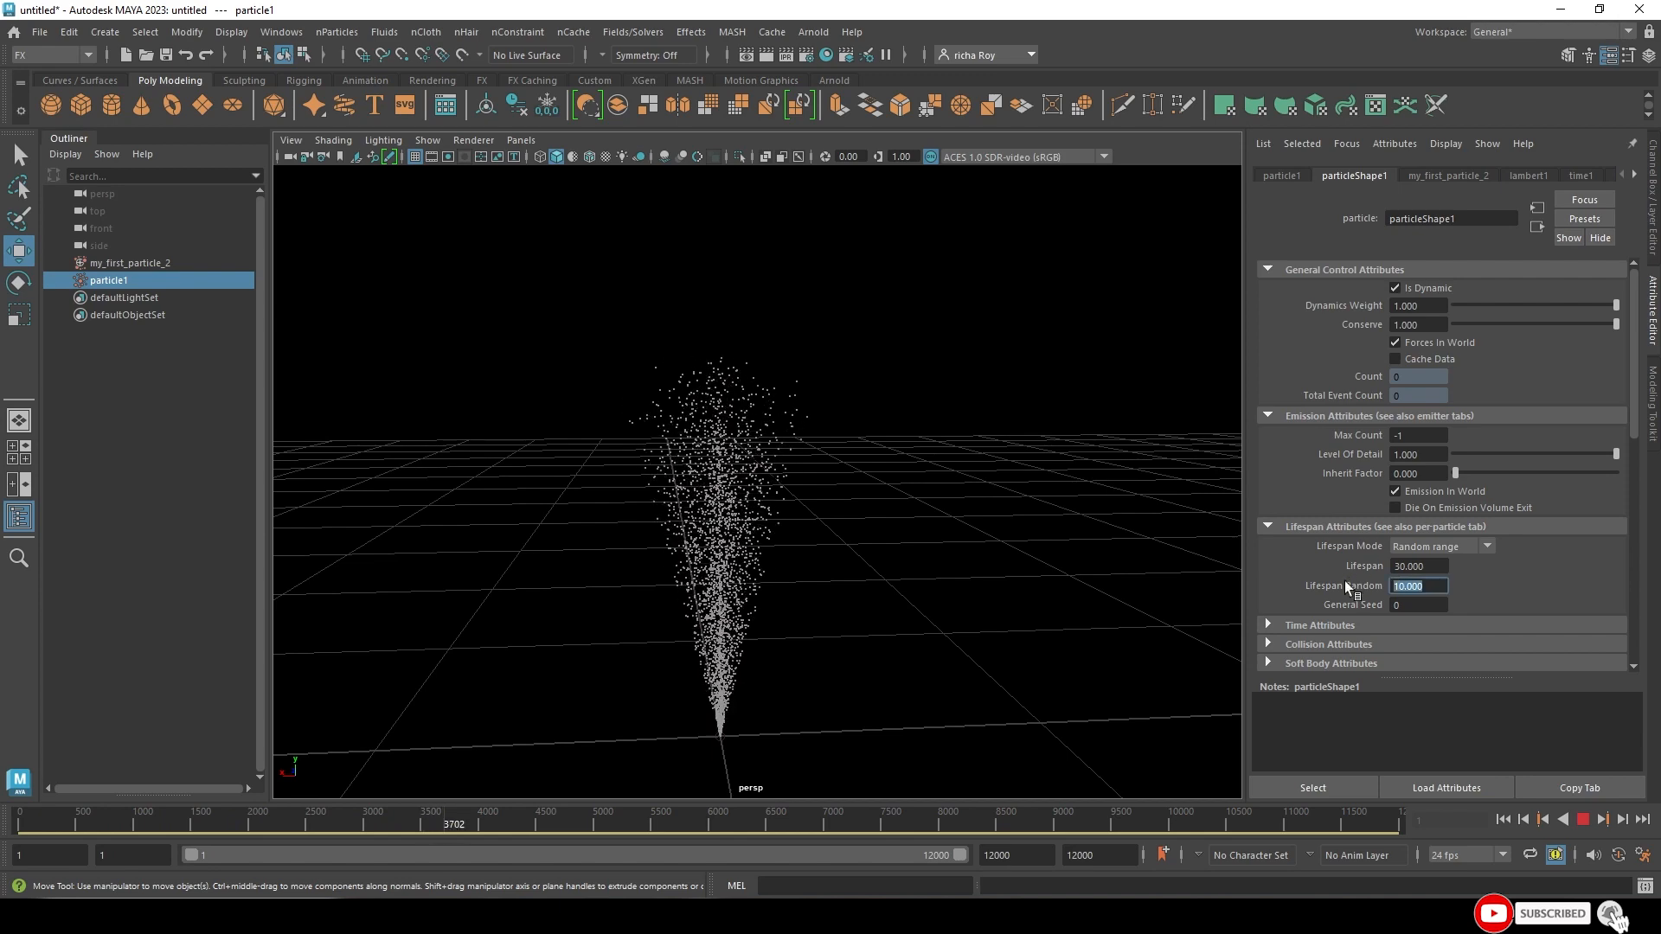
text(5)
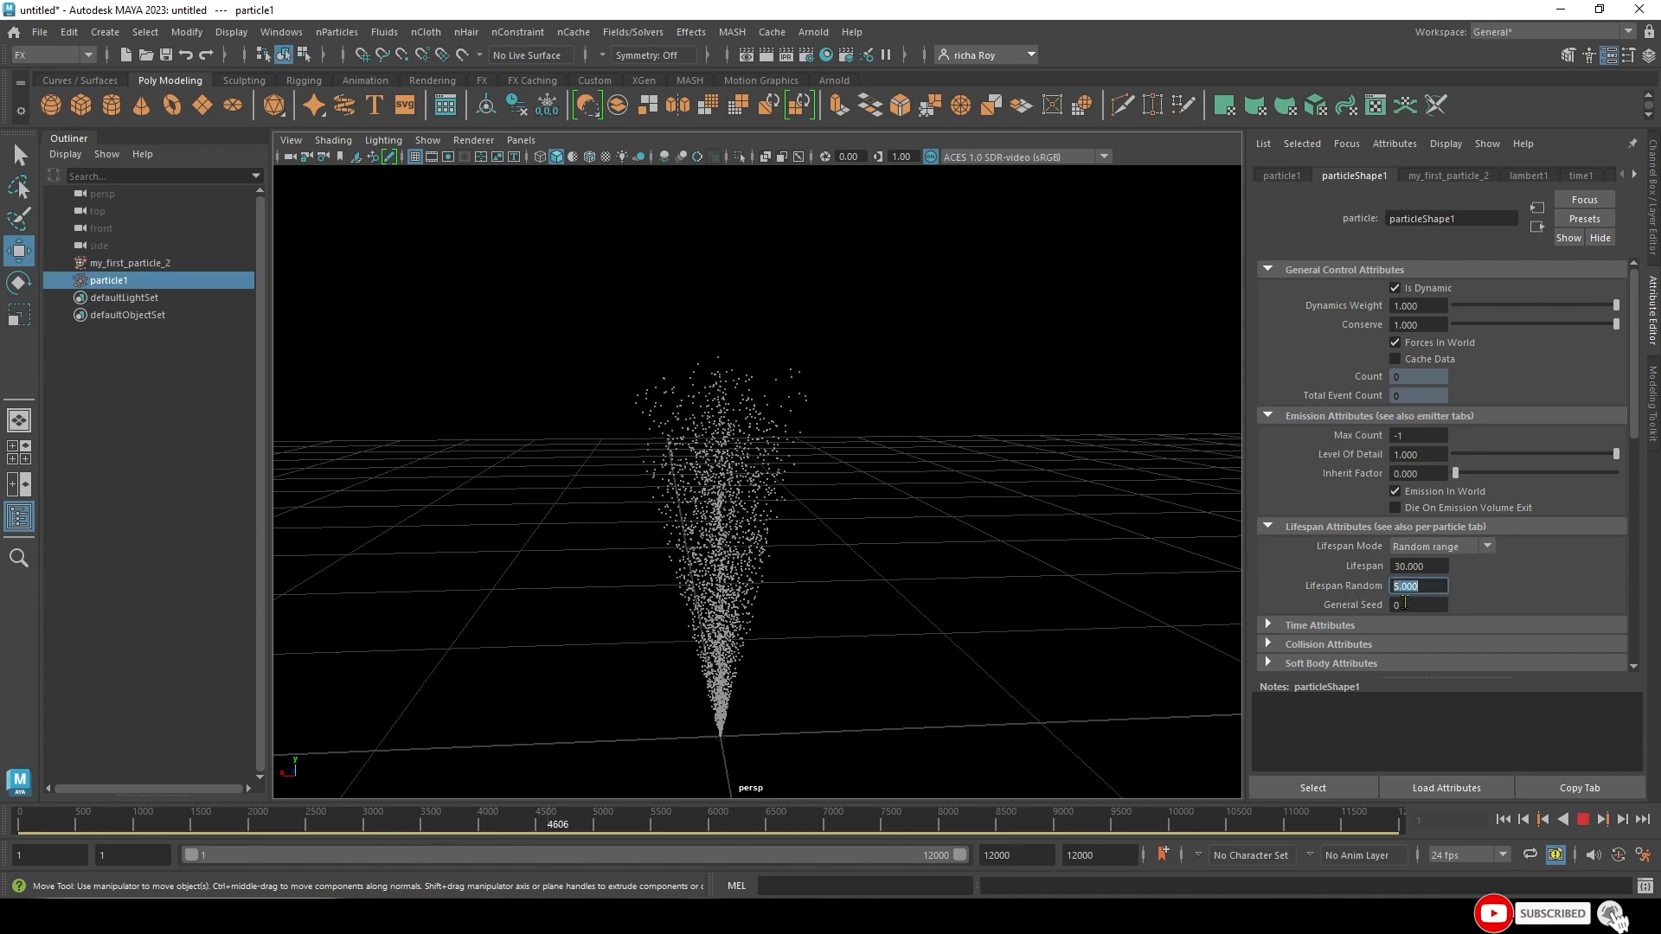
key(Tab)
click(1563, 819)
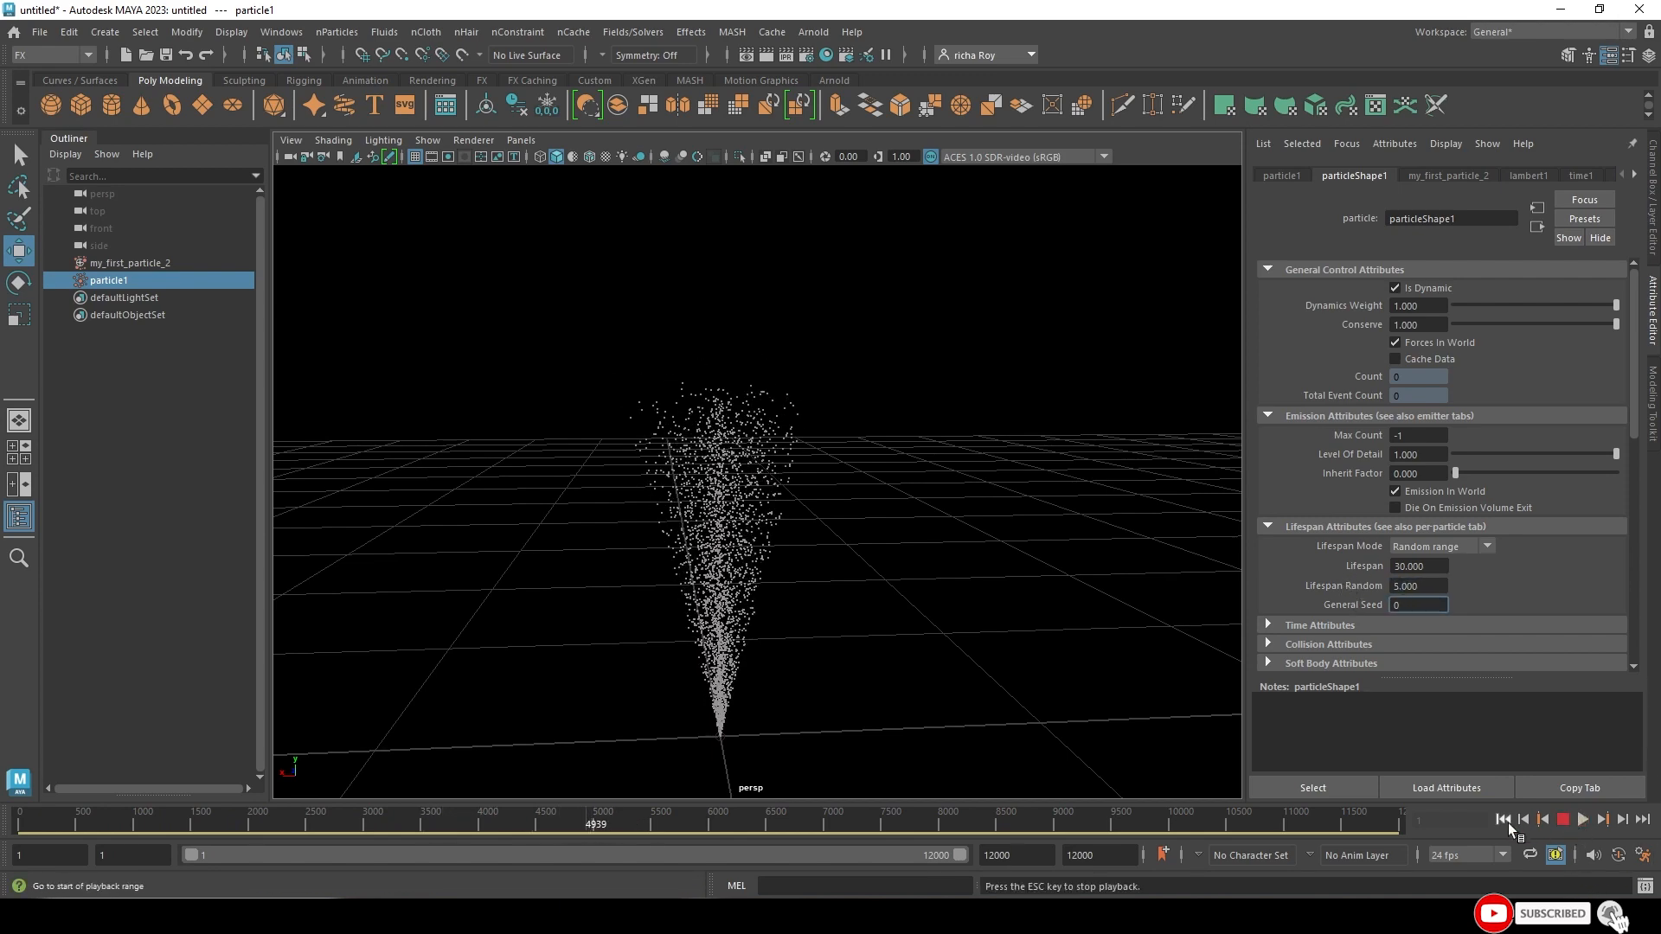
click(1563, 819)
click(1583, 819)
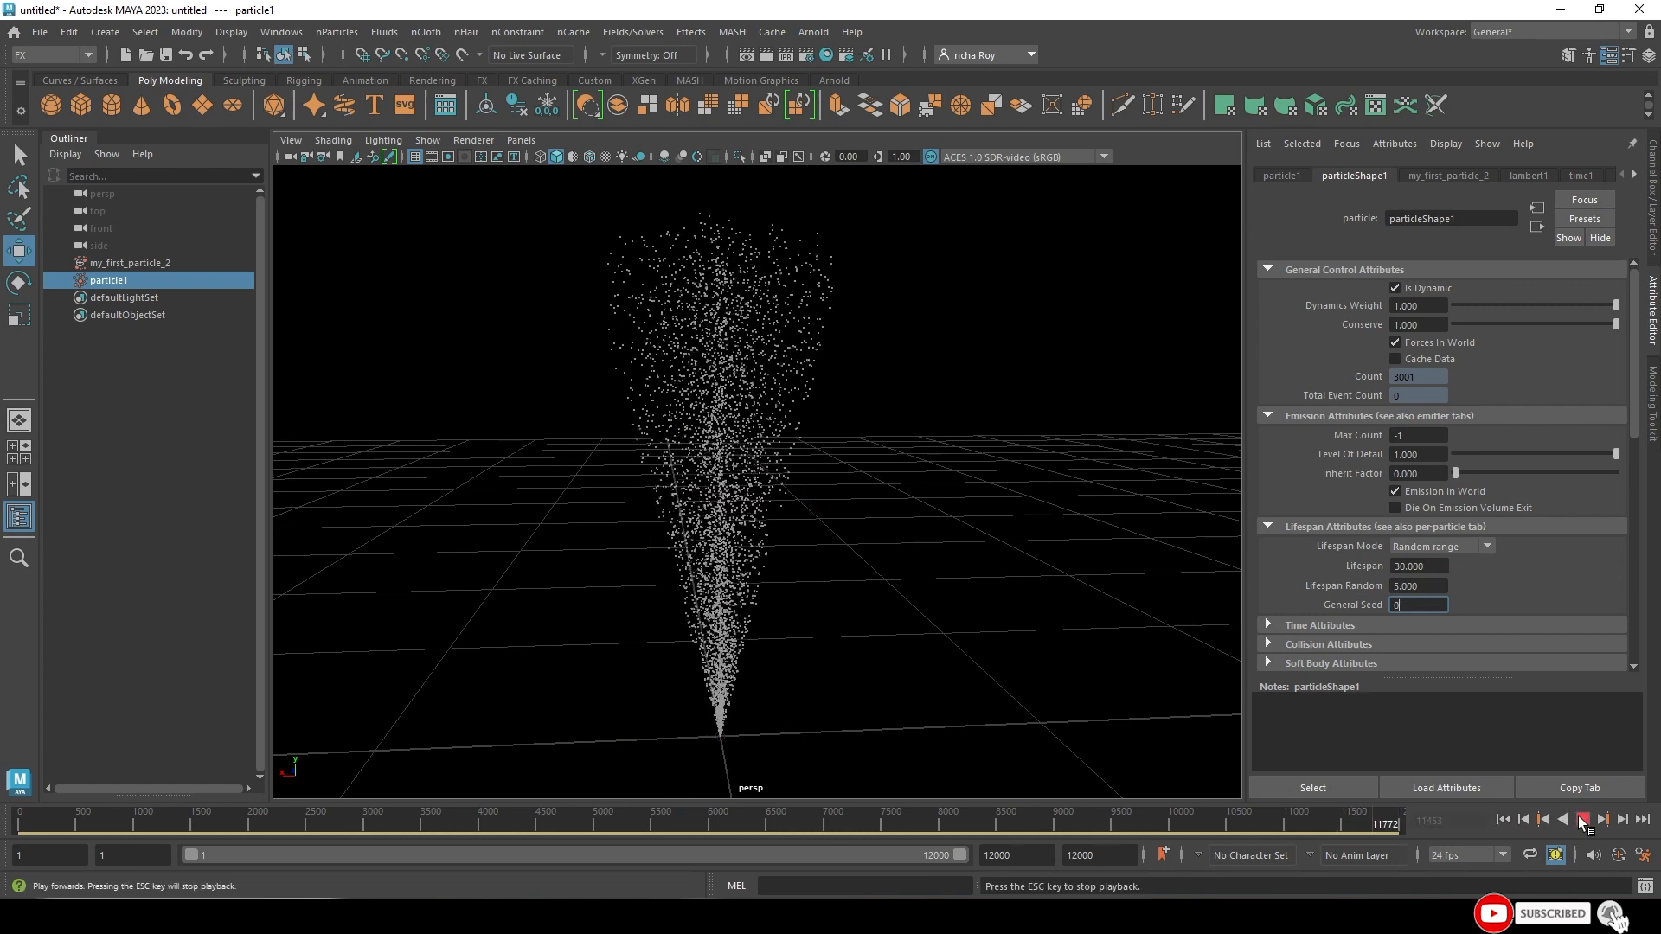
scroll(835, 635, down, 5)
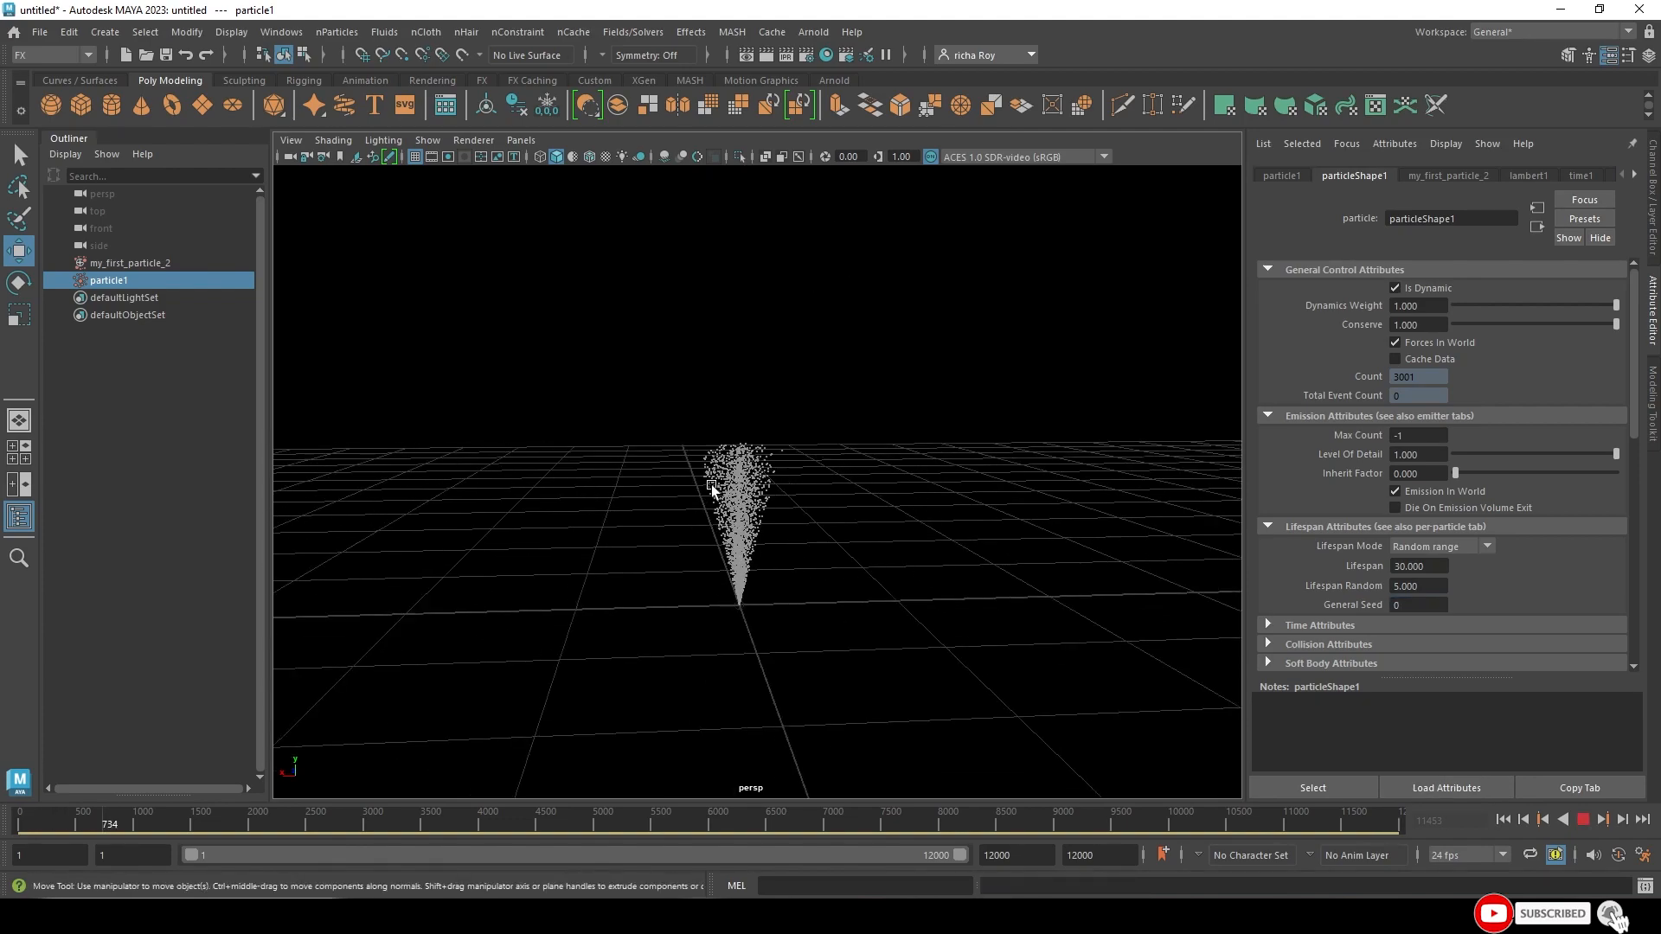
scroll(789, 475, up, 5)
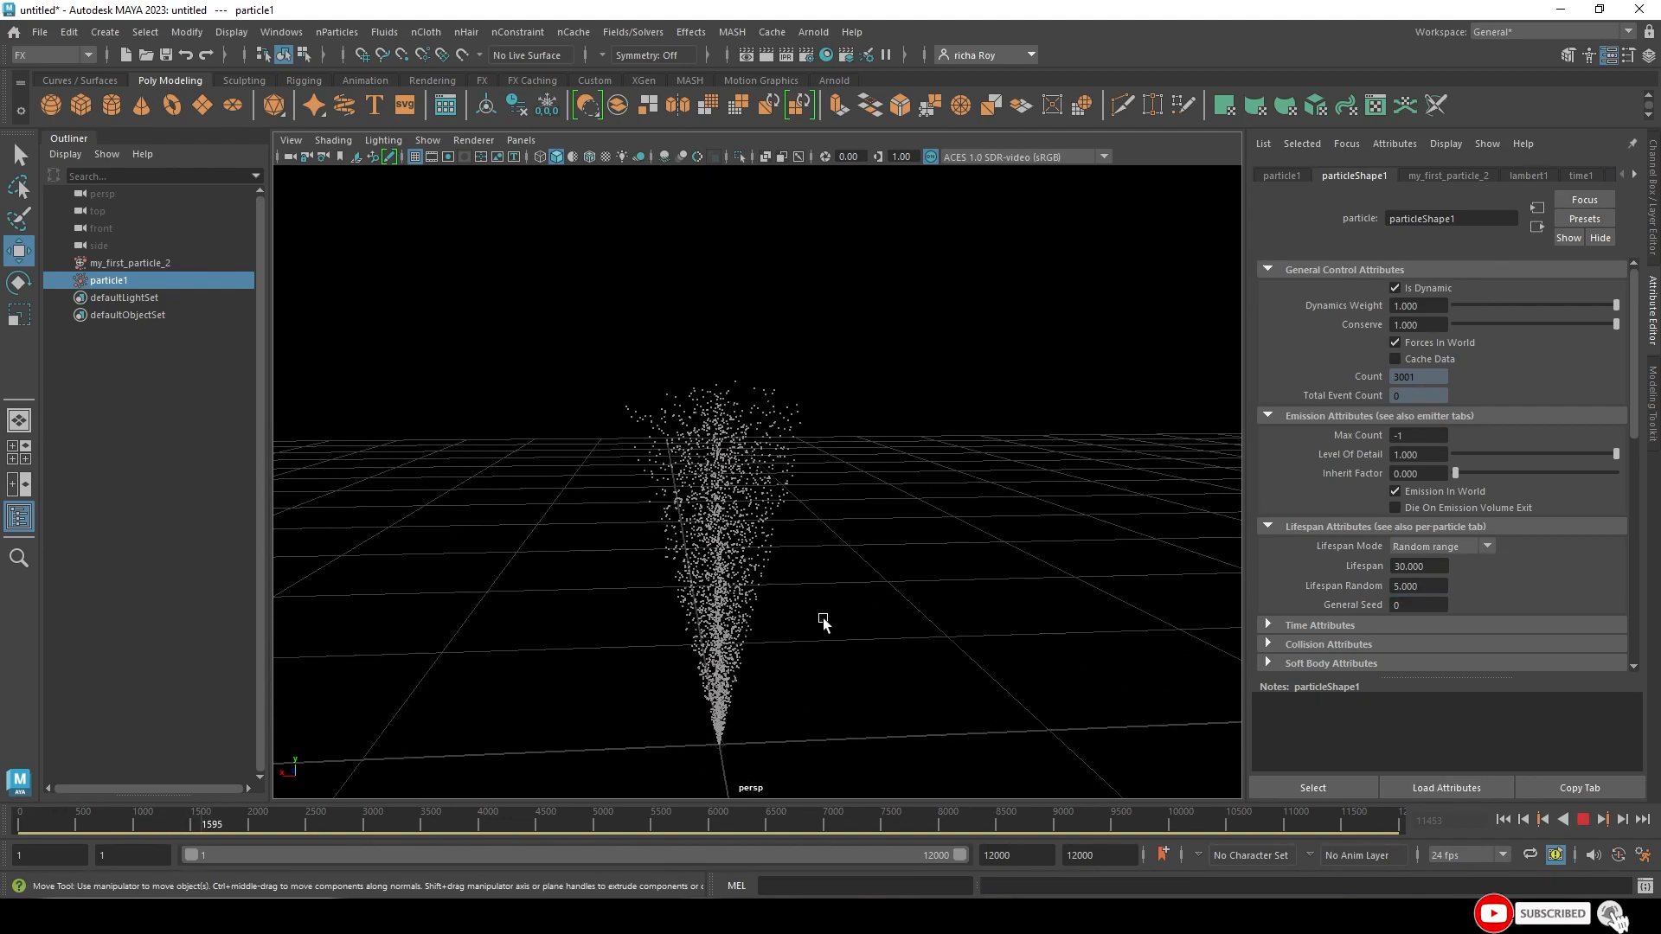
scroll(779, 442, up, 1)
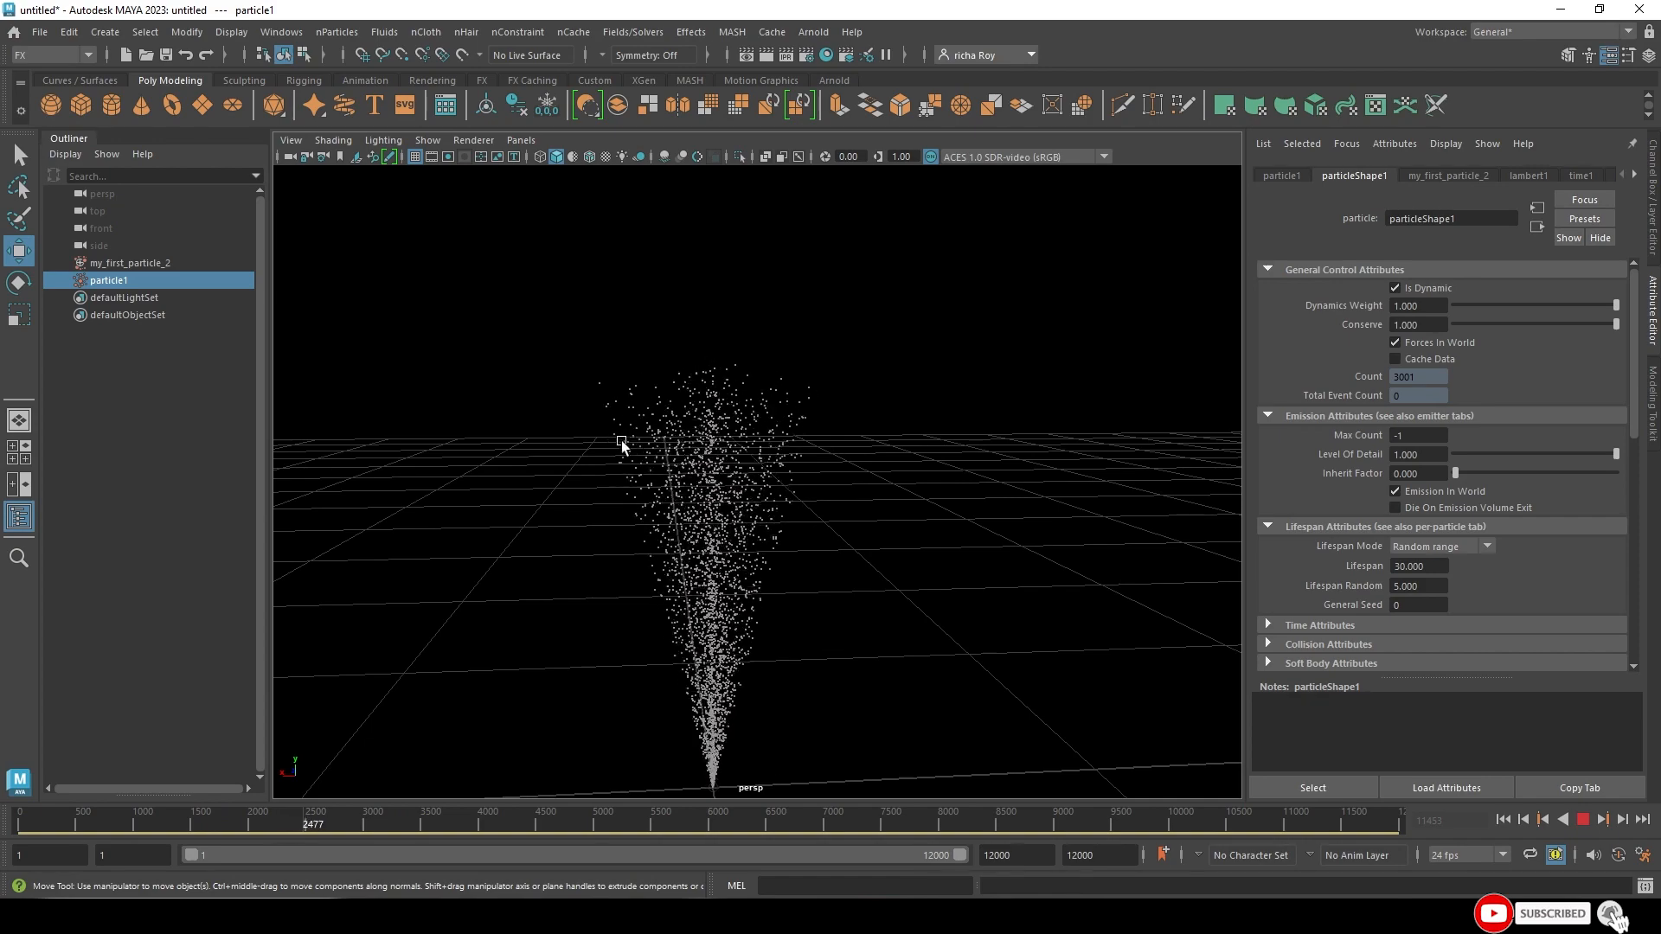
- Set particleShape1's Lifespan to 15 while the simulation plays and examine the plume up close from another angle
double_click(1418, 566)
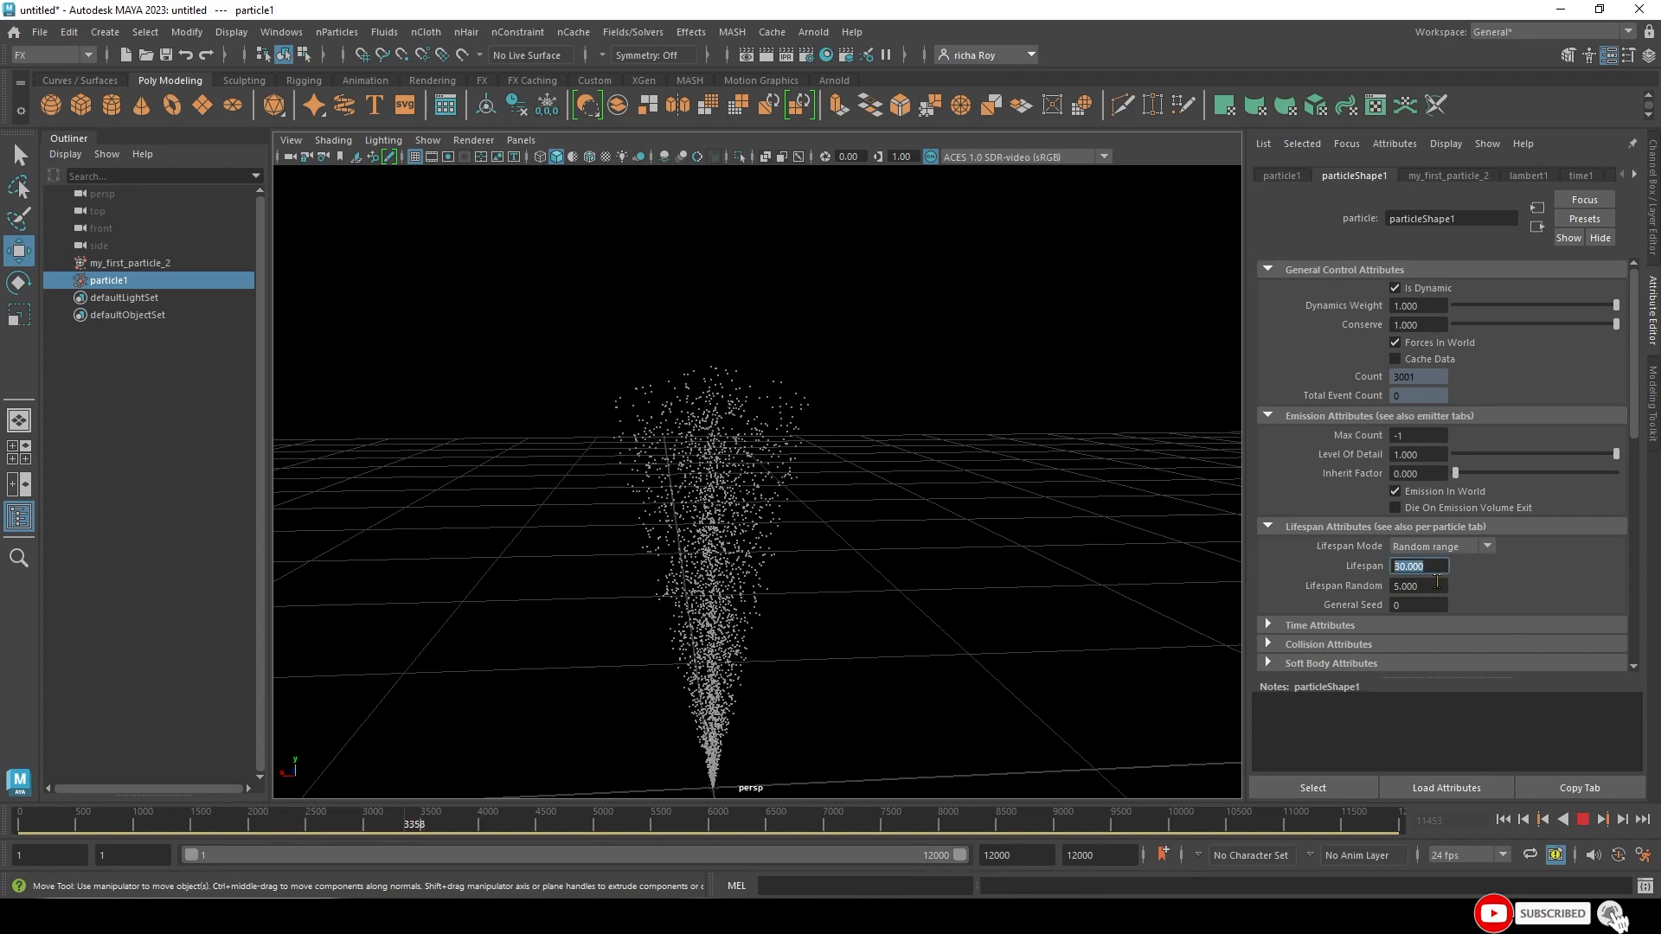
text(15)
key(Return)
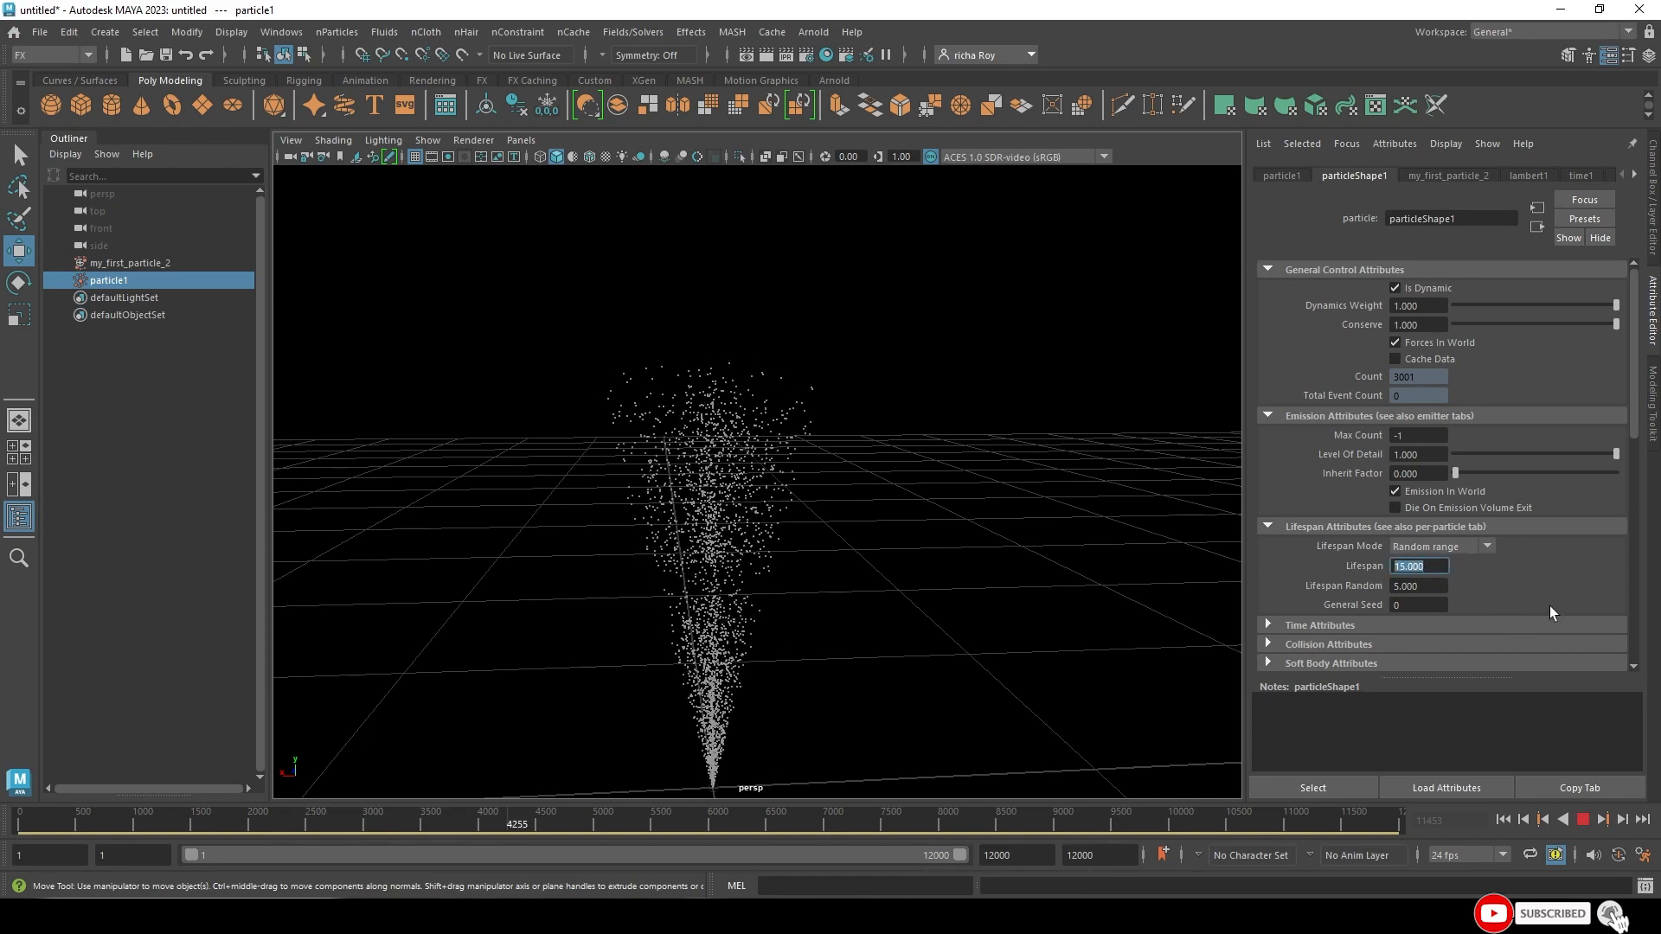
alt+middle_drag(854, 512, 897, 404)
scroll(919, 636, up, 3)
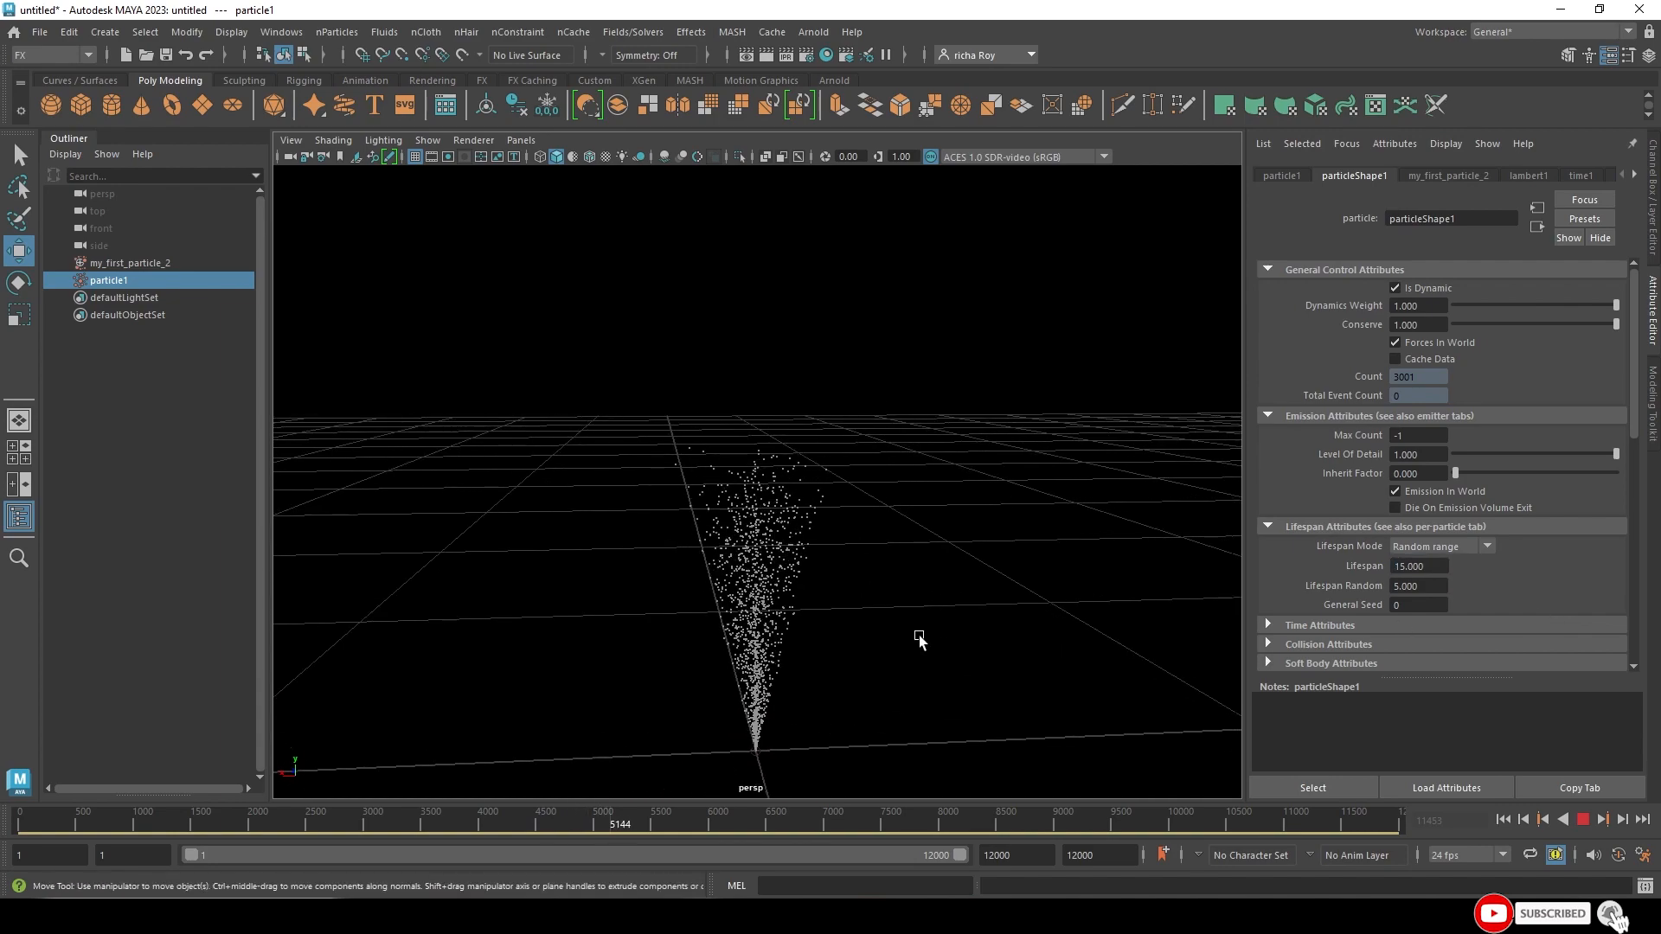
alt+middle_drag(918, 636, 882, 540)
scroll(882, 540, up, 2)
scroll(882, 542, up, 3)
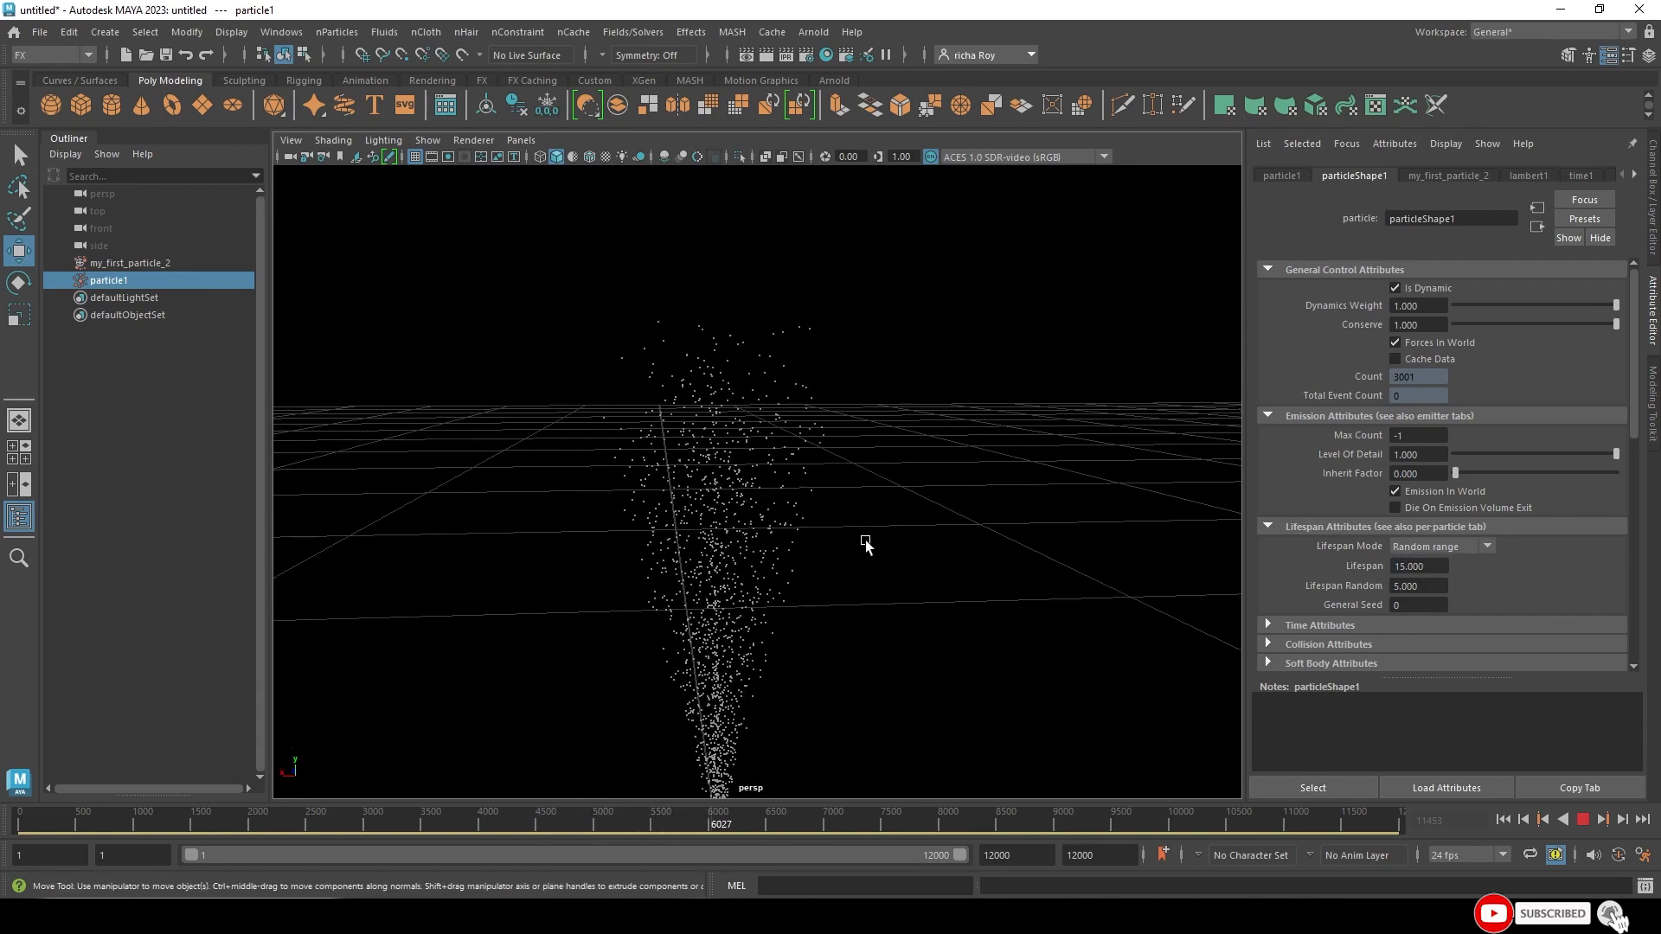
alt+drag(865, 634, 991, 529)
- Select the my_first_particle_2 emitter and stop the simulation to show its emitter attributes
click(1281, 176)
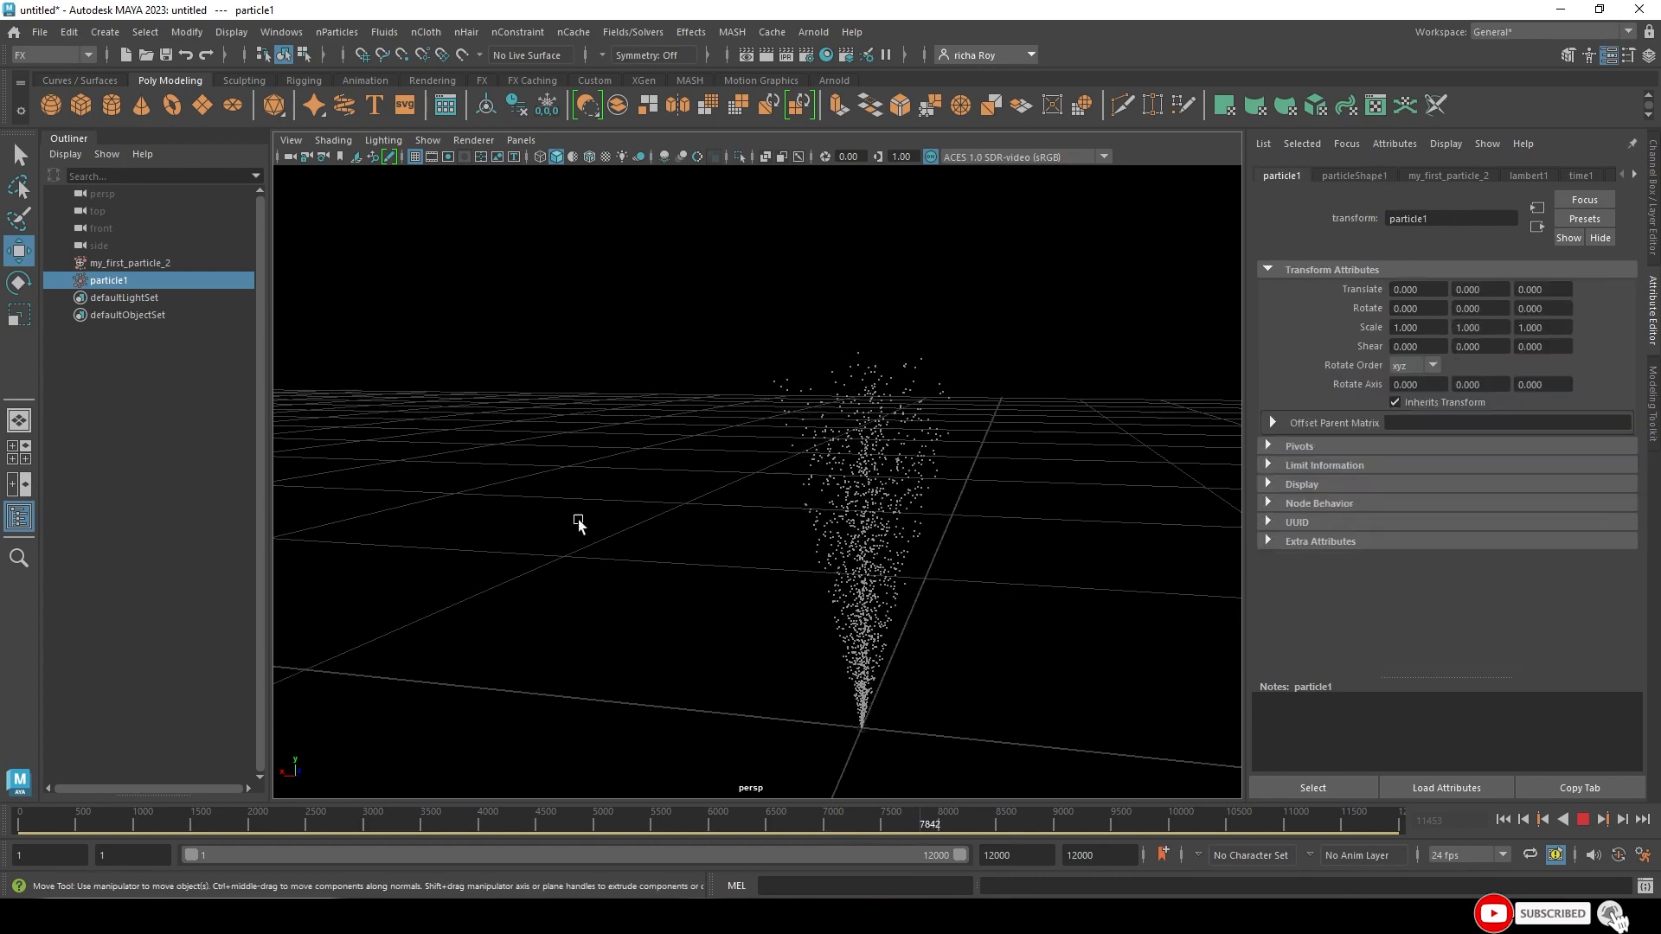
click(121, 263)
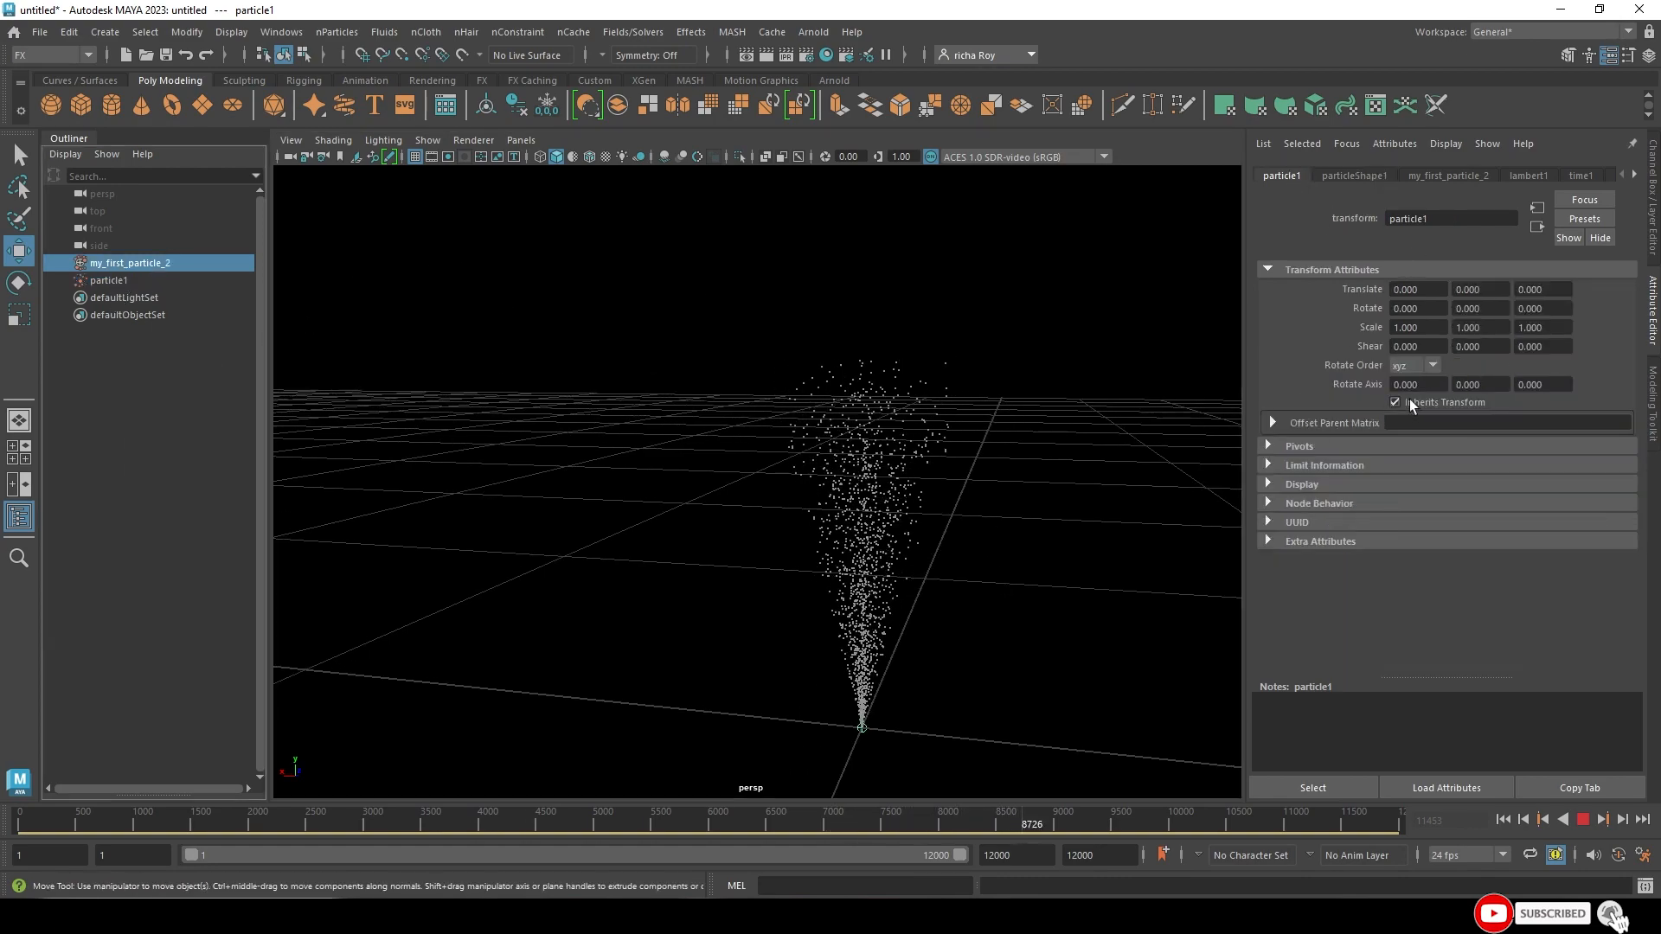
click(1583, 820)
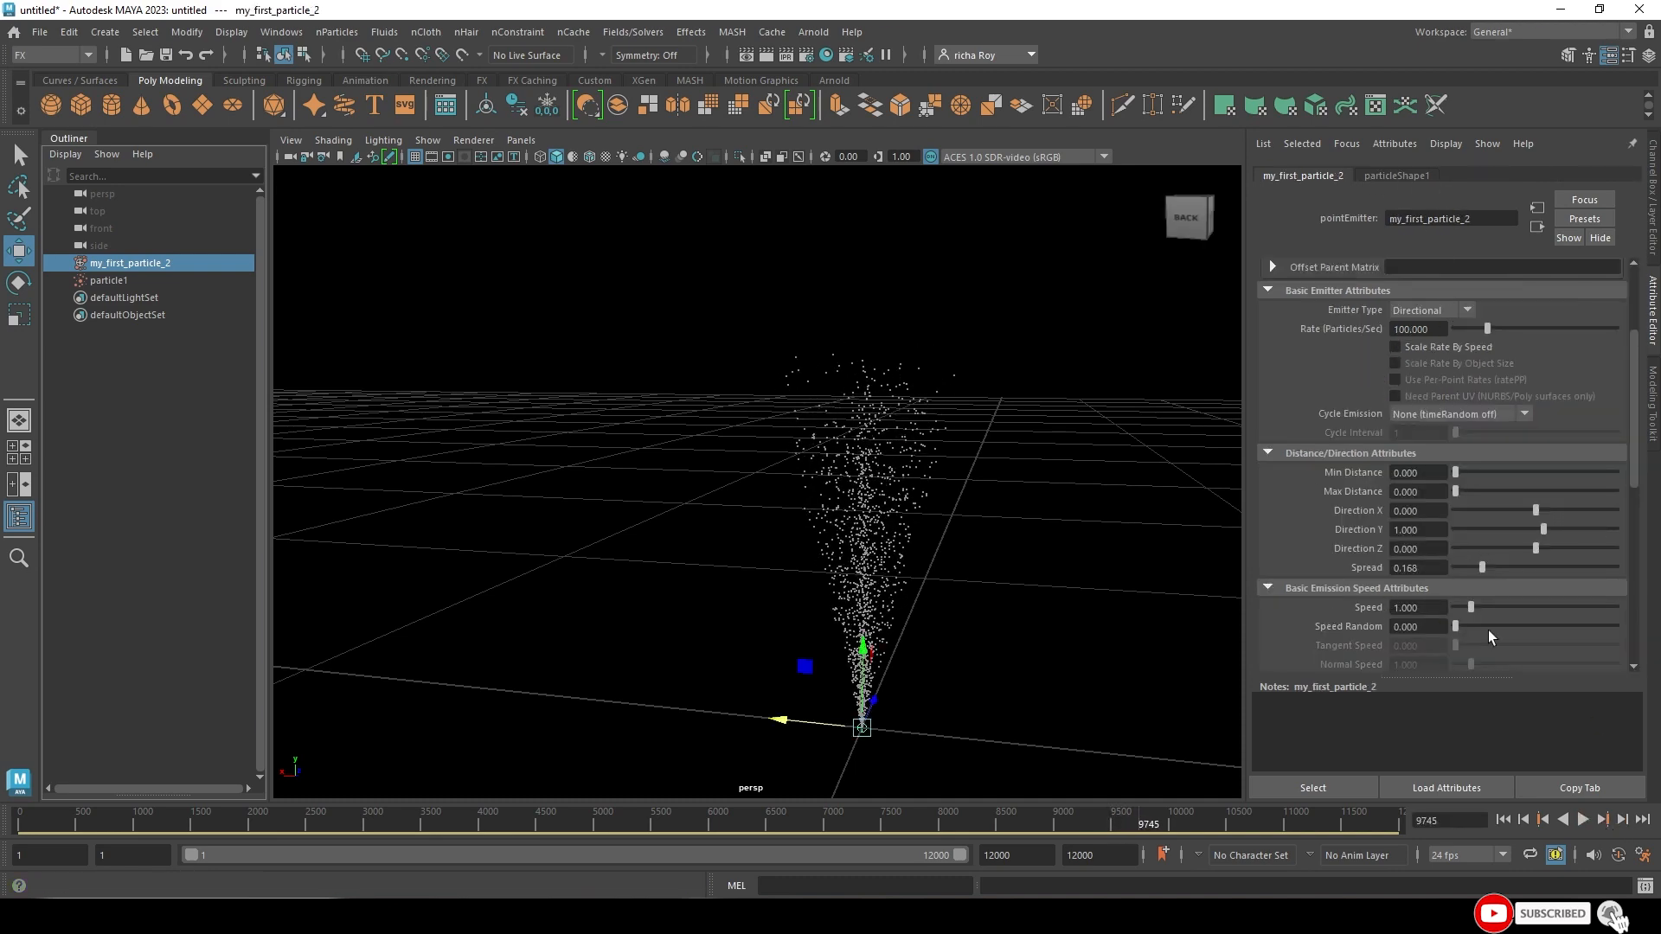
- Play the simulation, raise the my_first_particle_2 emitter's Speed to 2.337 and inspect the taller plume from several angles
click(1582, 819)
drag(1471, 607, 1492, 607)
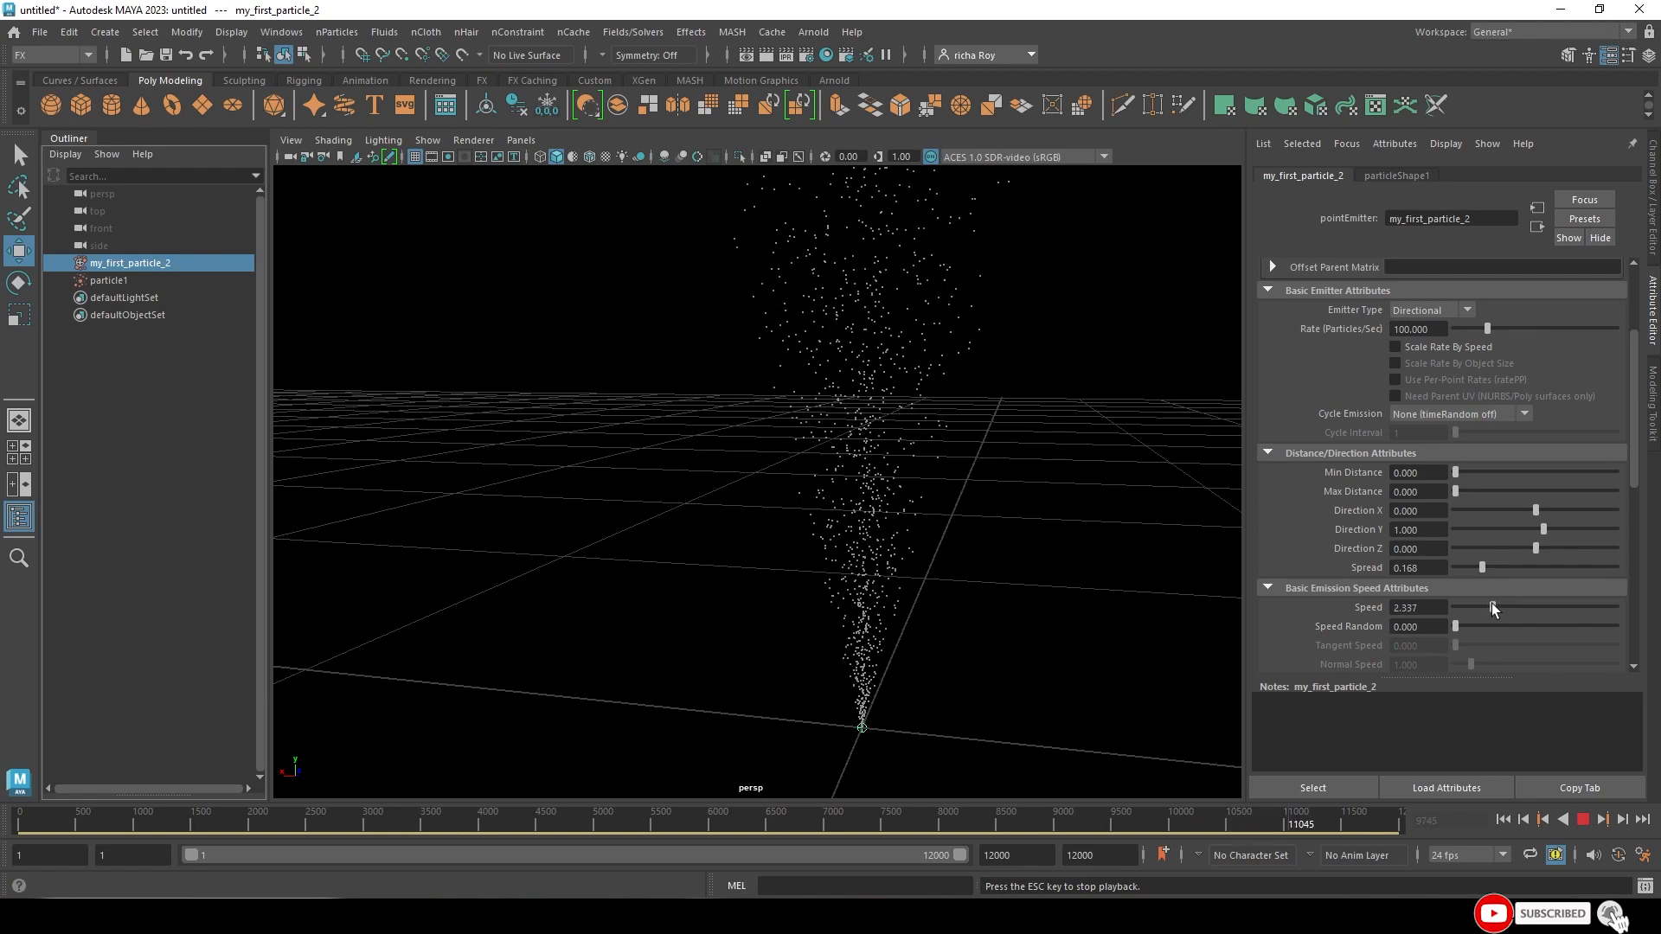
alt+right_drag(1065, 709, 819, 423)
alt+drag(819, 423, 827, 453)
alt+middle_drag(827, 452, 879, 683)
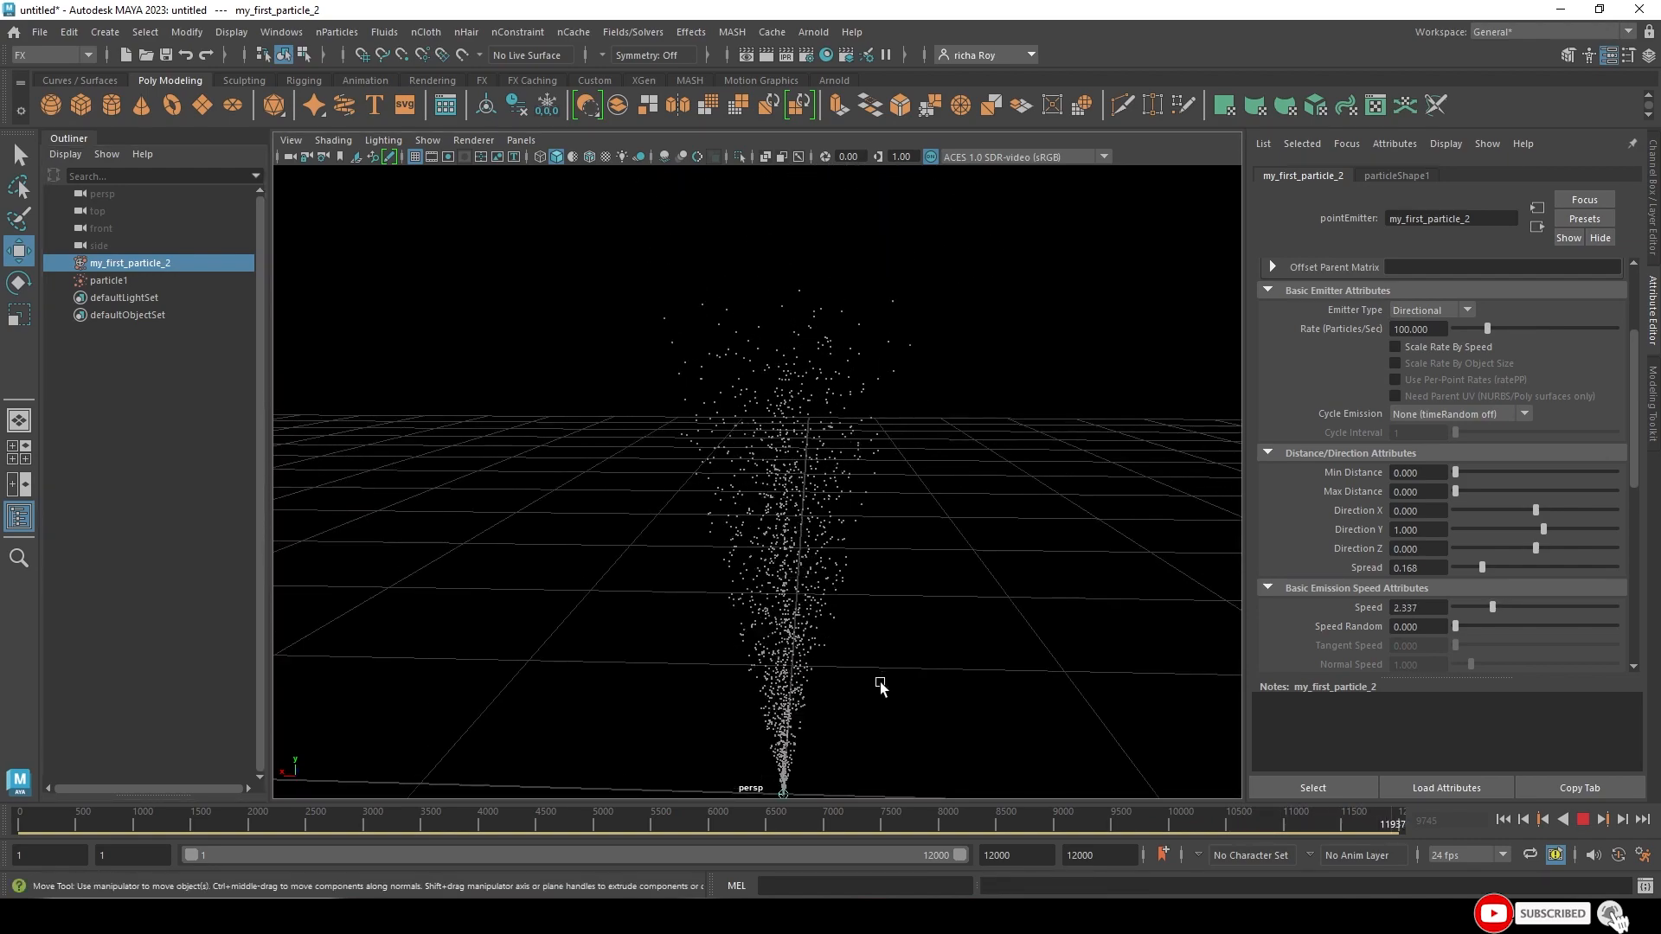
alt+right_drag(879, 682, 811, 516)
alt+drag(811, 516, 834, 512)
alt+middle_drag(835, 512, 842, 615)
alt+drag(841, 484, 863, 467)
alt+right_drag(863, 467, 904, 493)
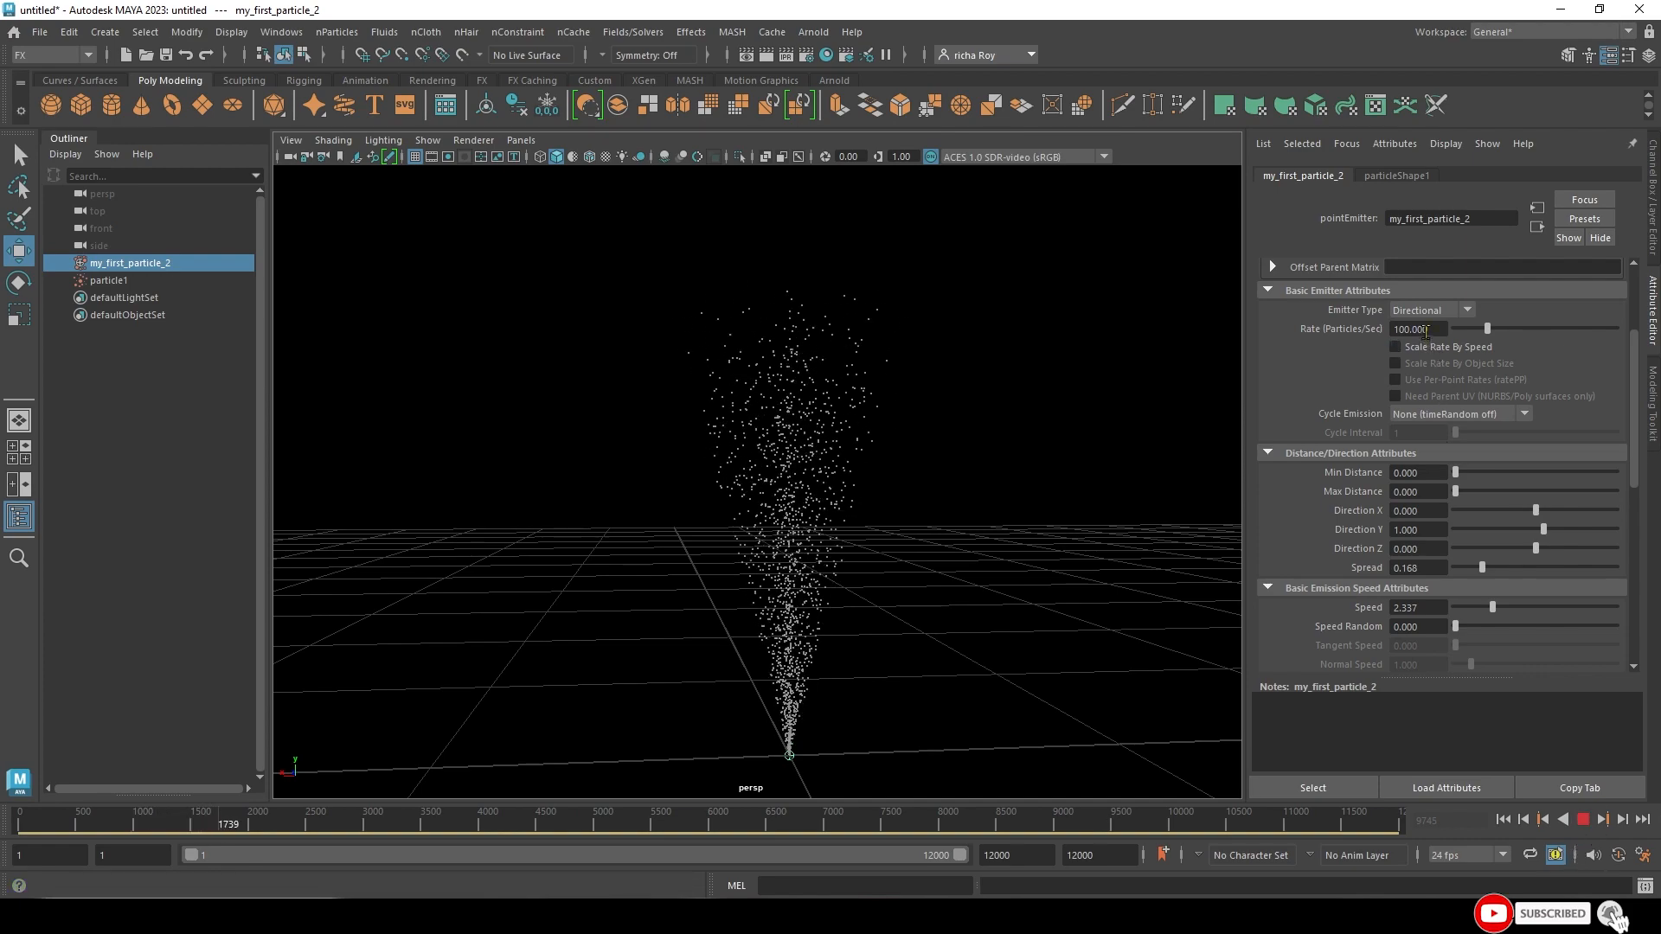
- Set the emitter's Rate (Particles/Sec) to 1000, then inspect the denser plume and stop the playback
click(1342, 329)
text(1000)
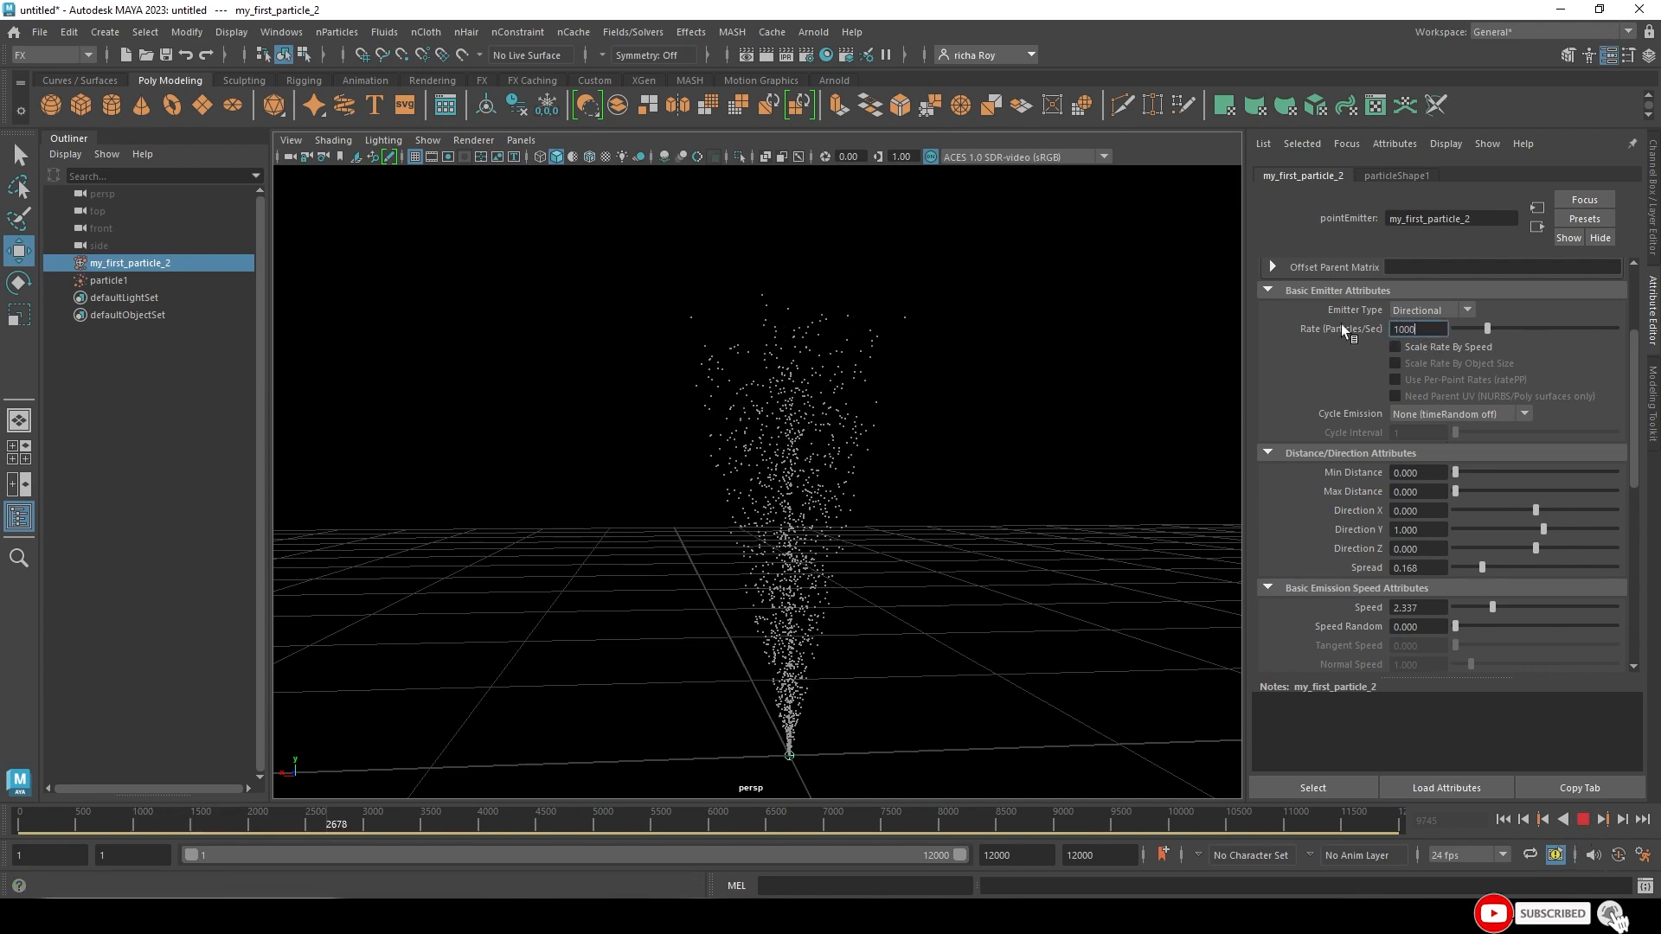
key(Return)
alt+right_drag(977, 508, 899, 512)
alt+drag(900, 512, 842, 530)
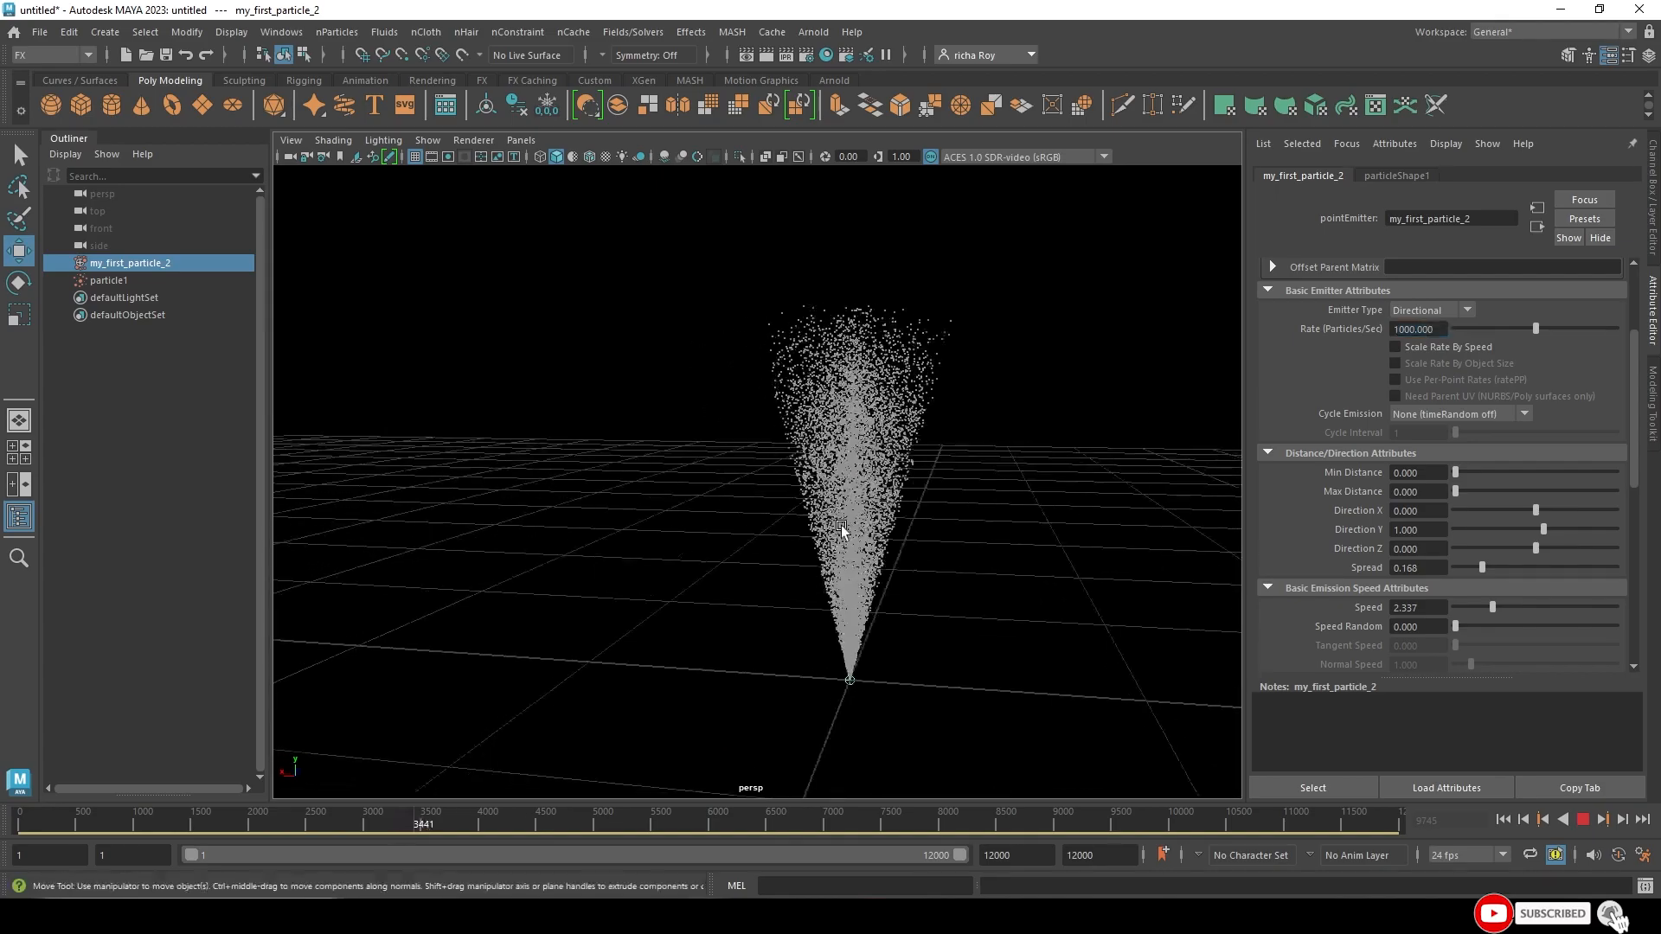
alt+right_drag(842, 530, 977, 523)
alt+drag(978, 524, 832, 562)
click(1582, 820)
alt+middle_drag(886, 531, 891, 562)
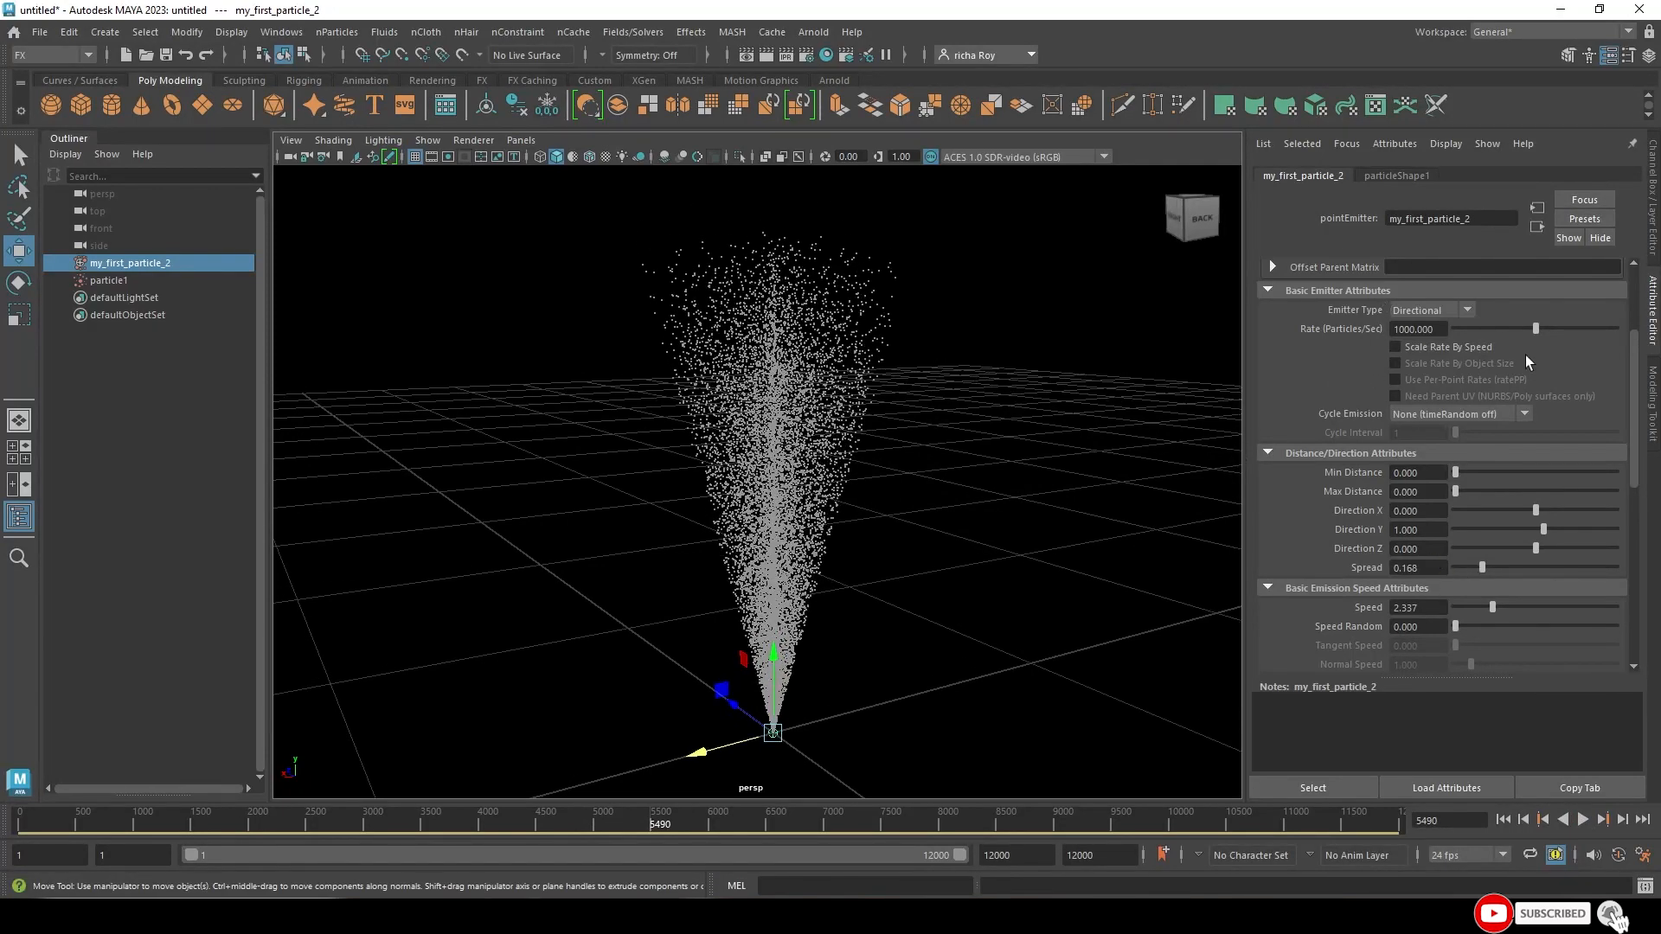
alt+drag(864, 465, 843, 482)
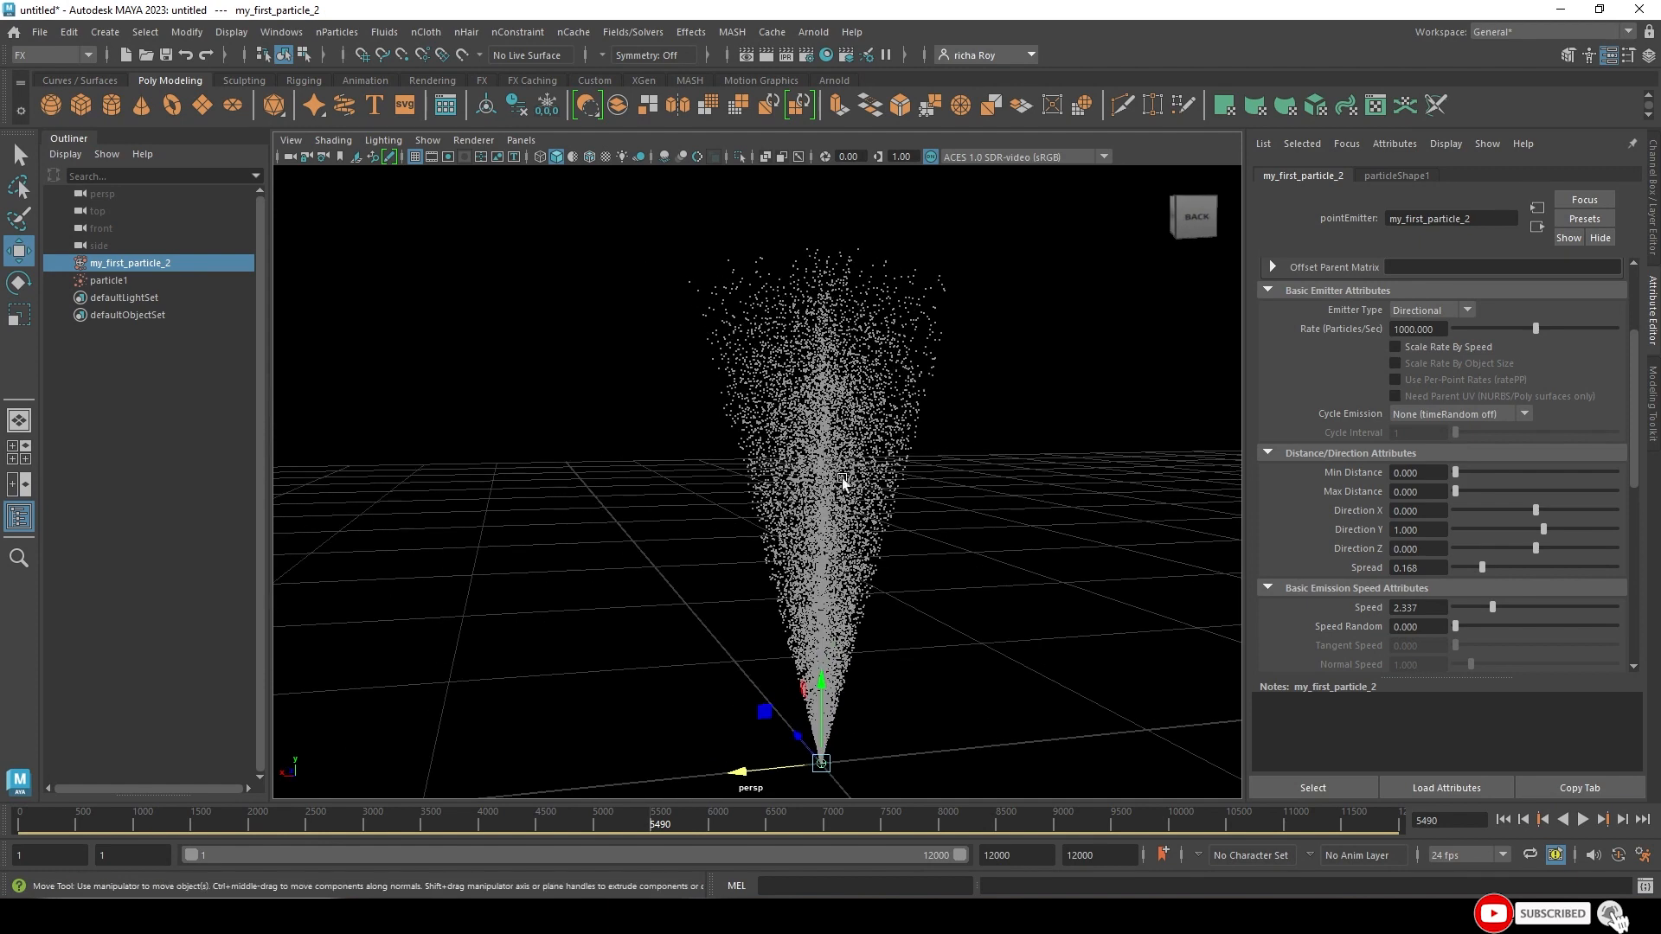
alt+right_drag(919, 568, 918, 490)
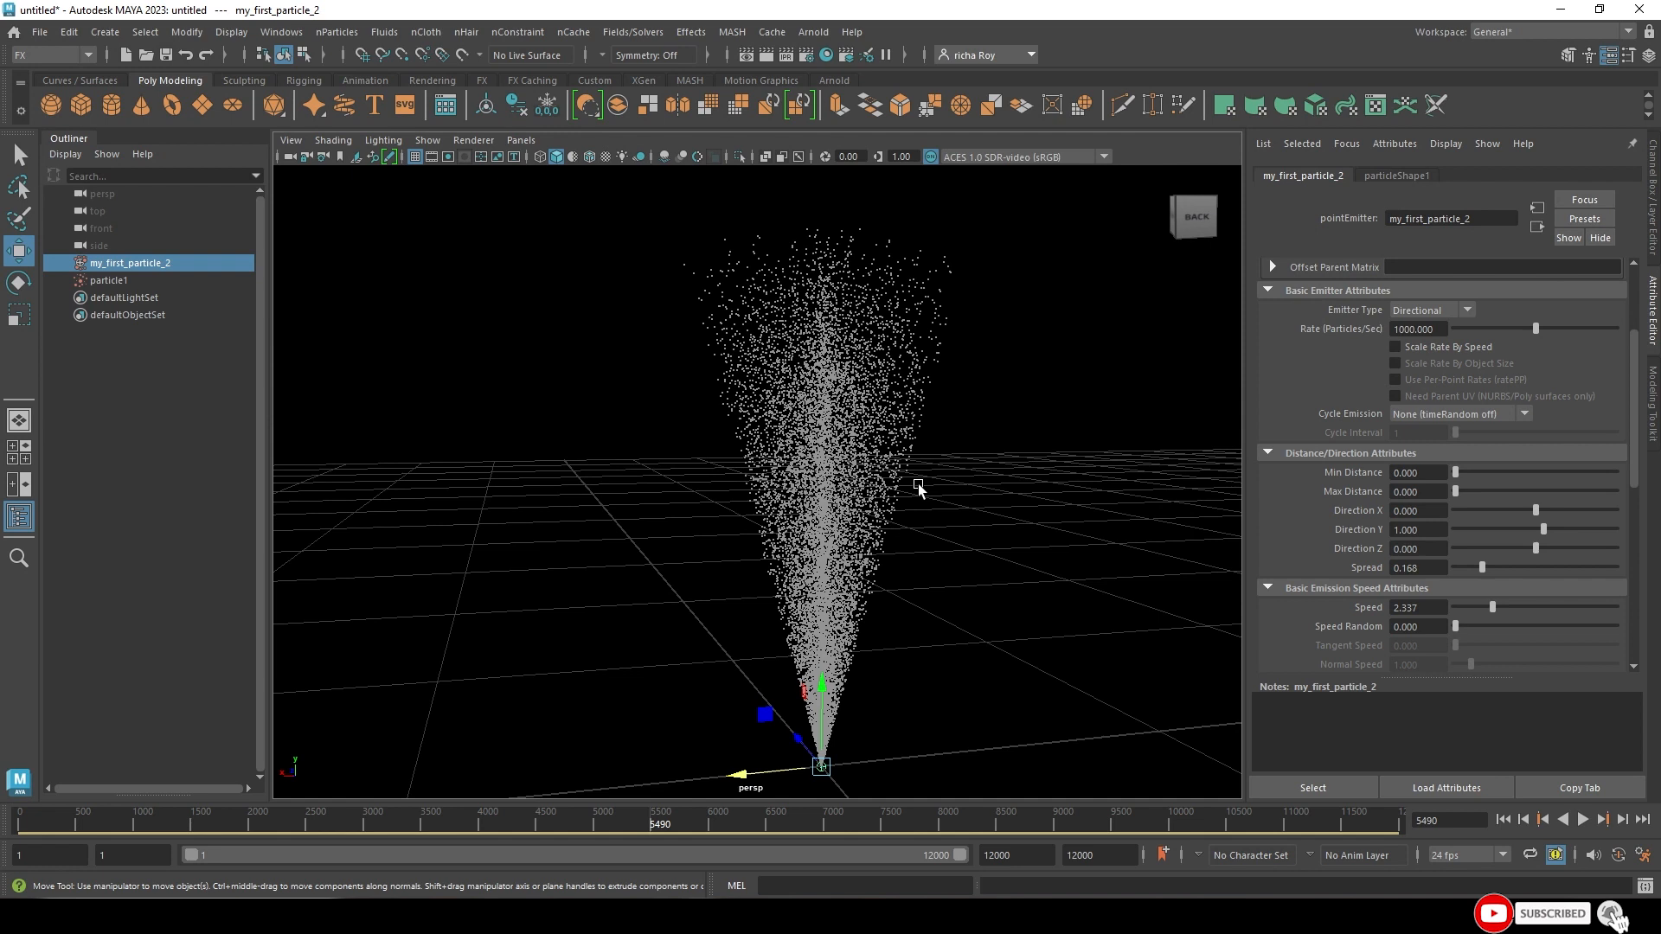
- Show particleShape1's Render Attributes and set the Particle Render Type to Spheres
click(1389, 176)
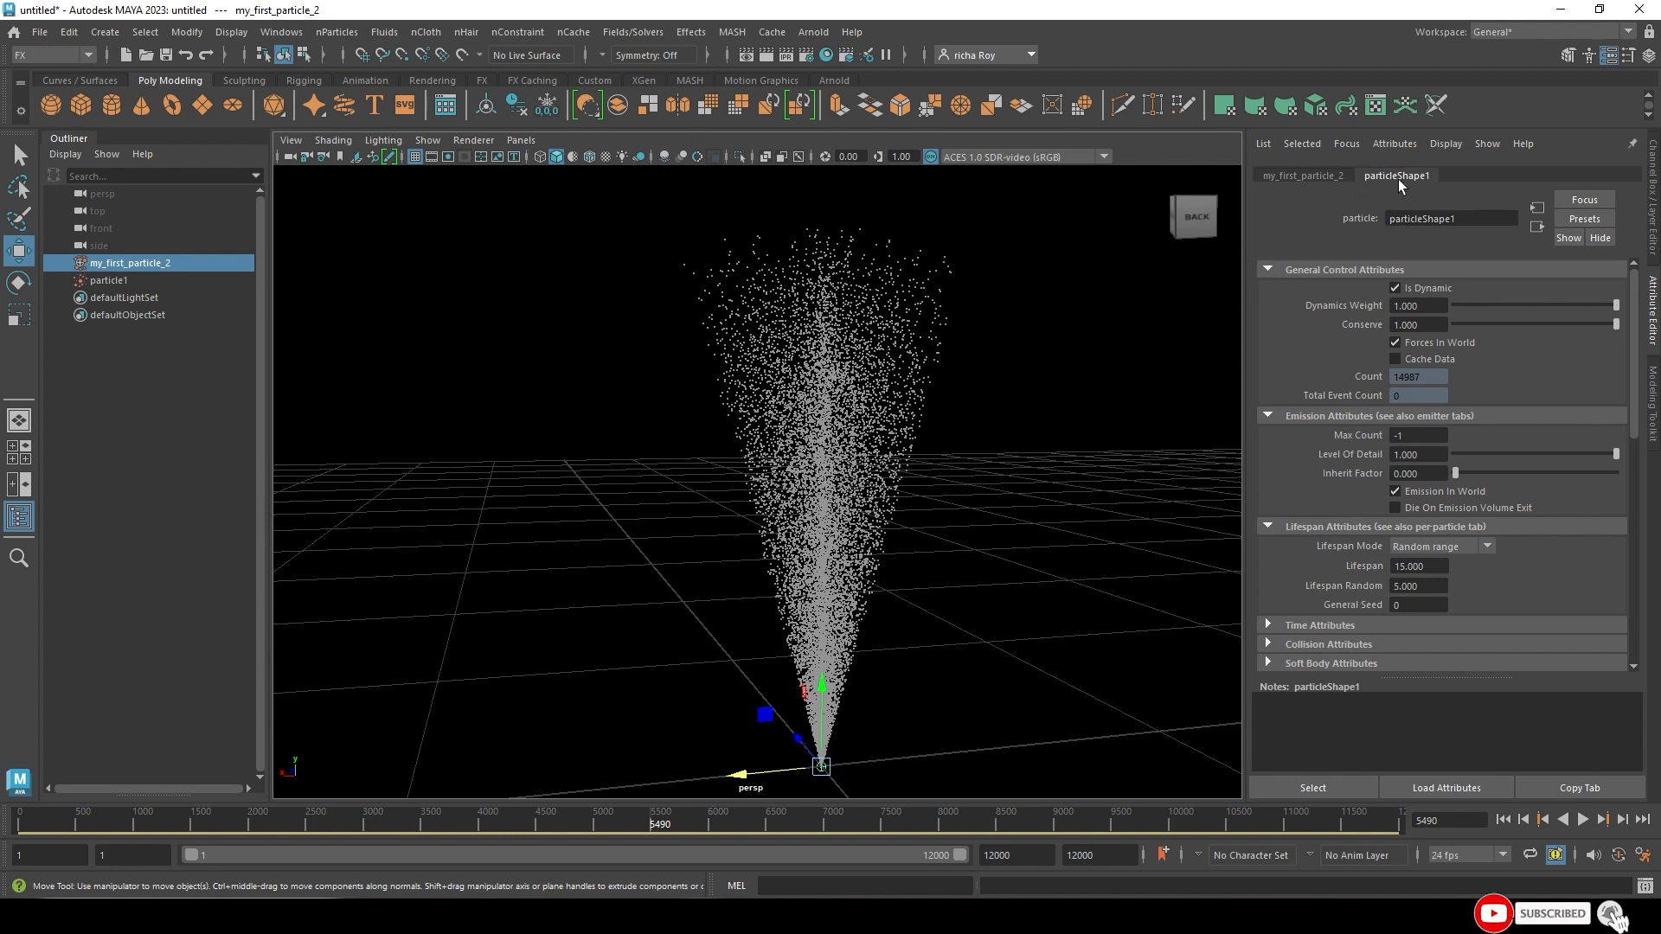
scroll(1436, 484, down, 5)
click(1321, 531)
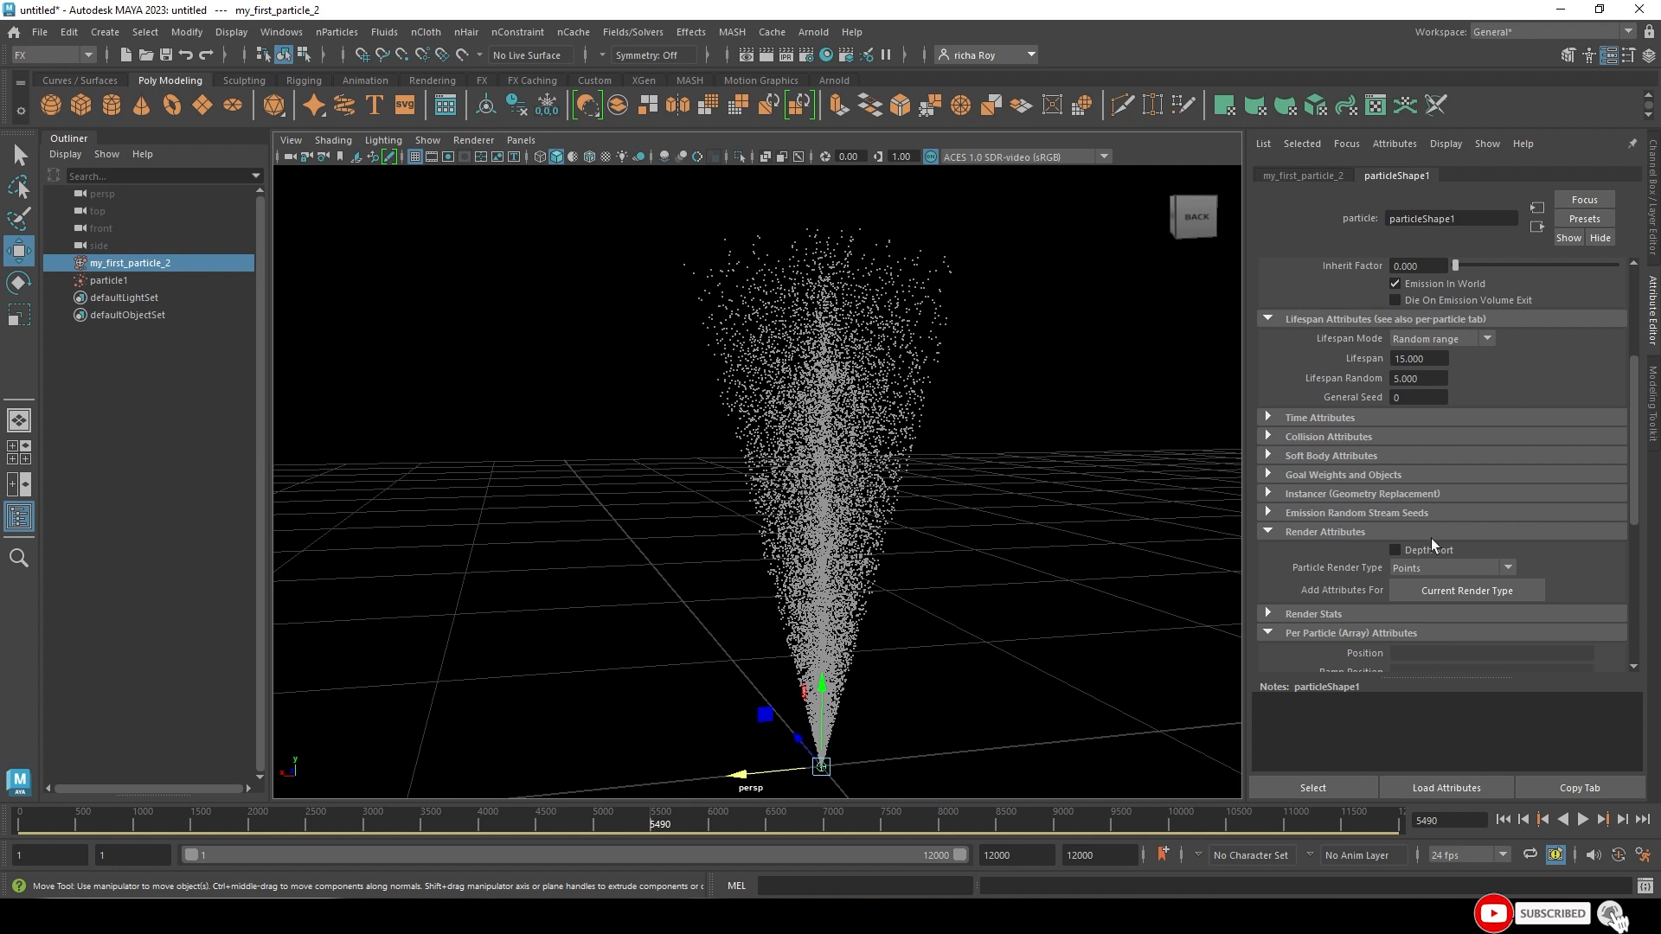
scroll(1387, 307, up, 2)
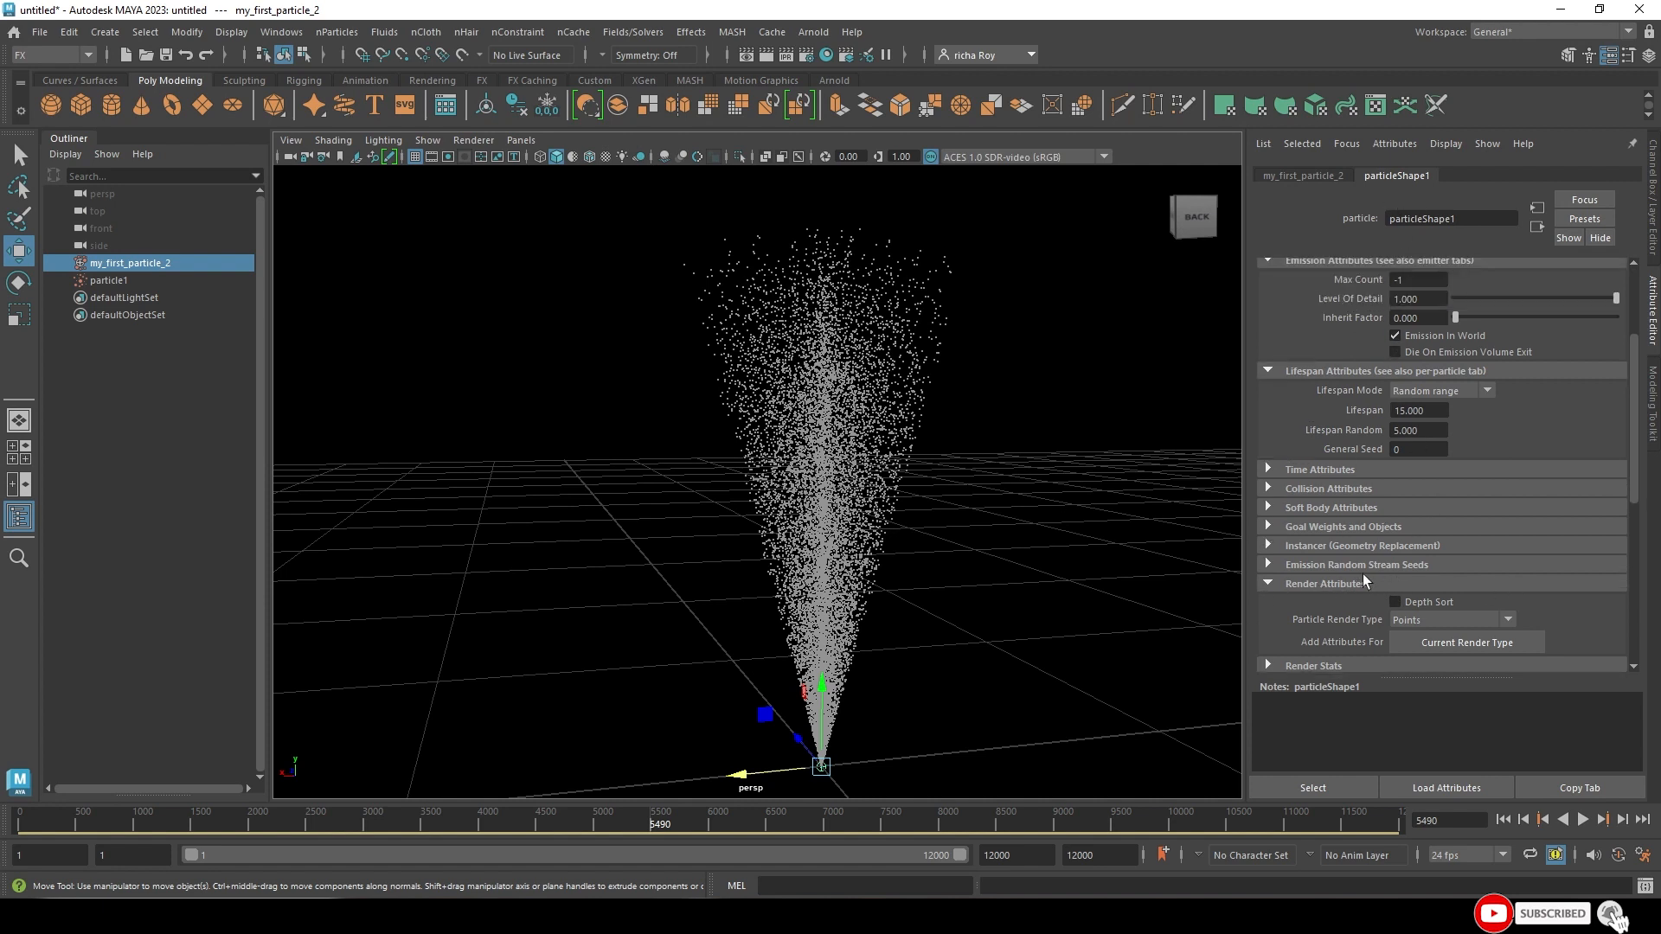
scroll(1384, 515, down, 4)
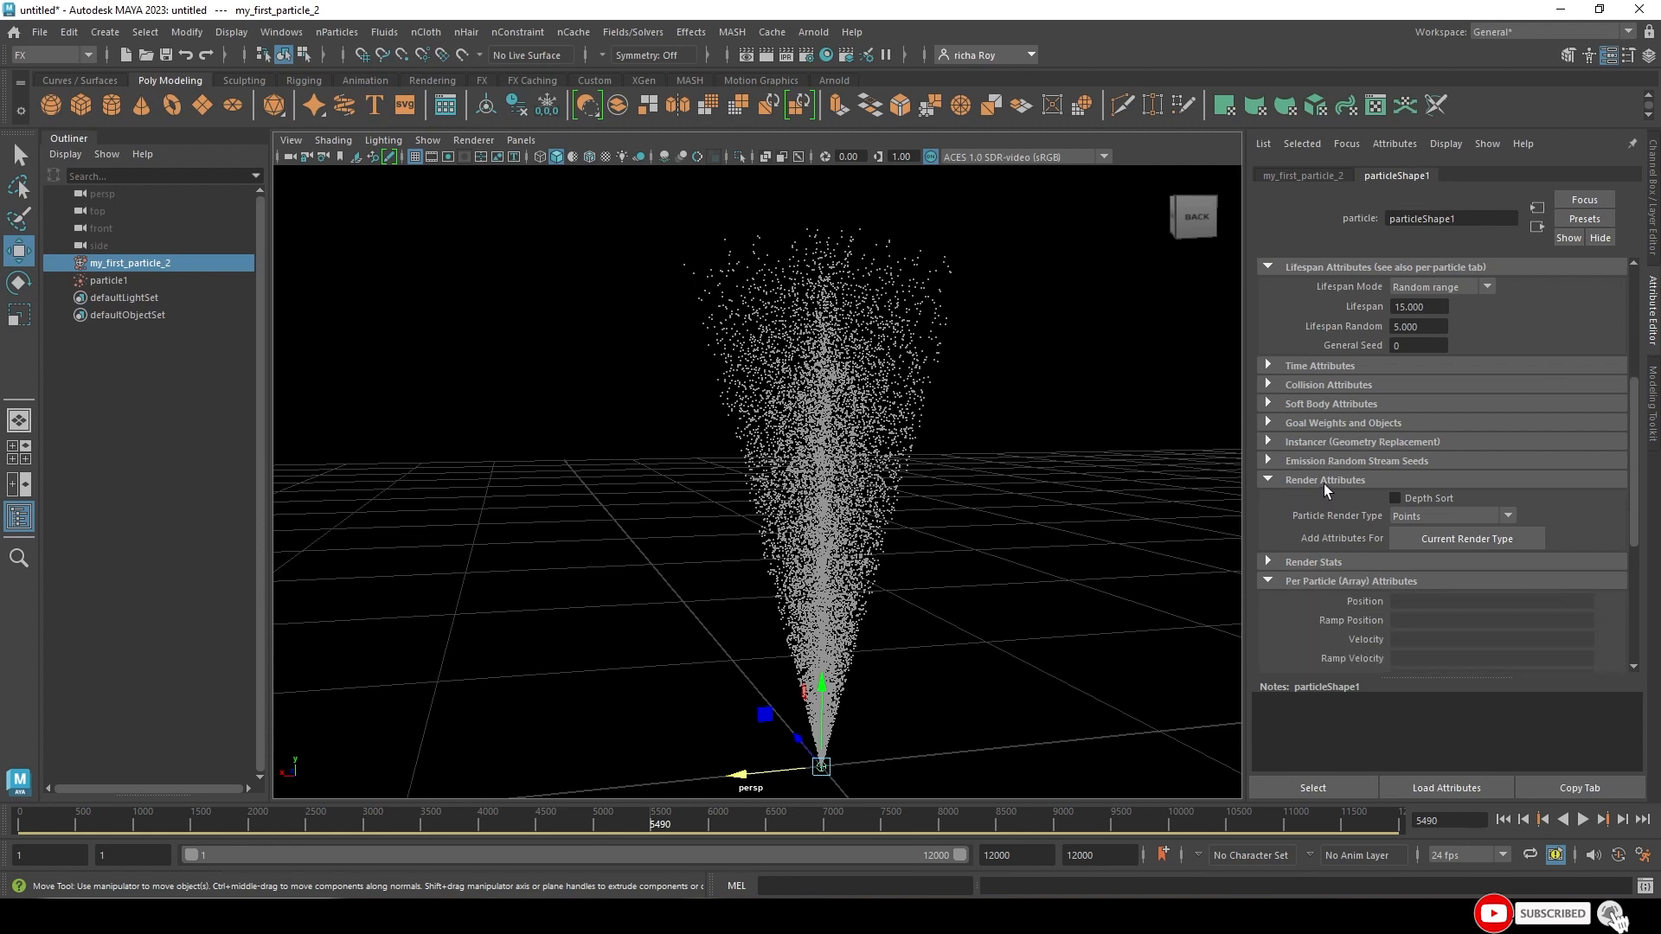
click(1268, 480)
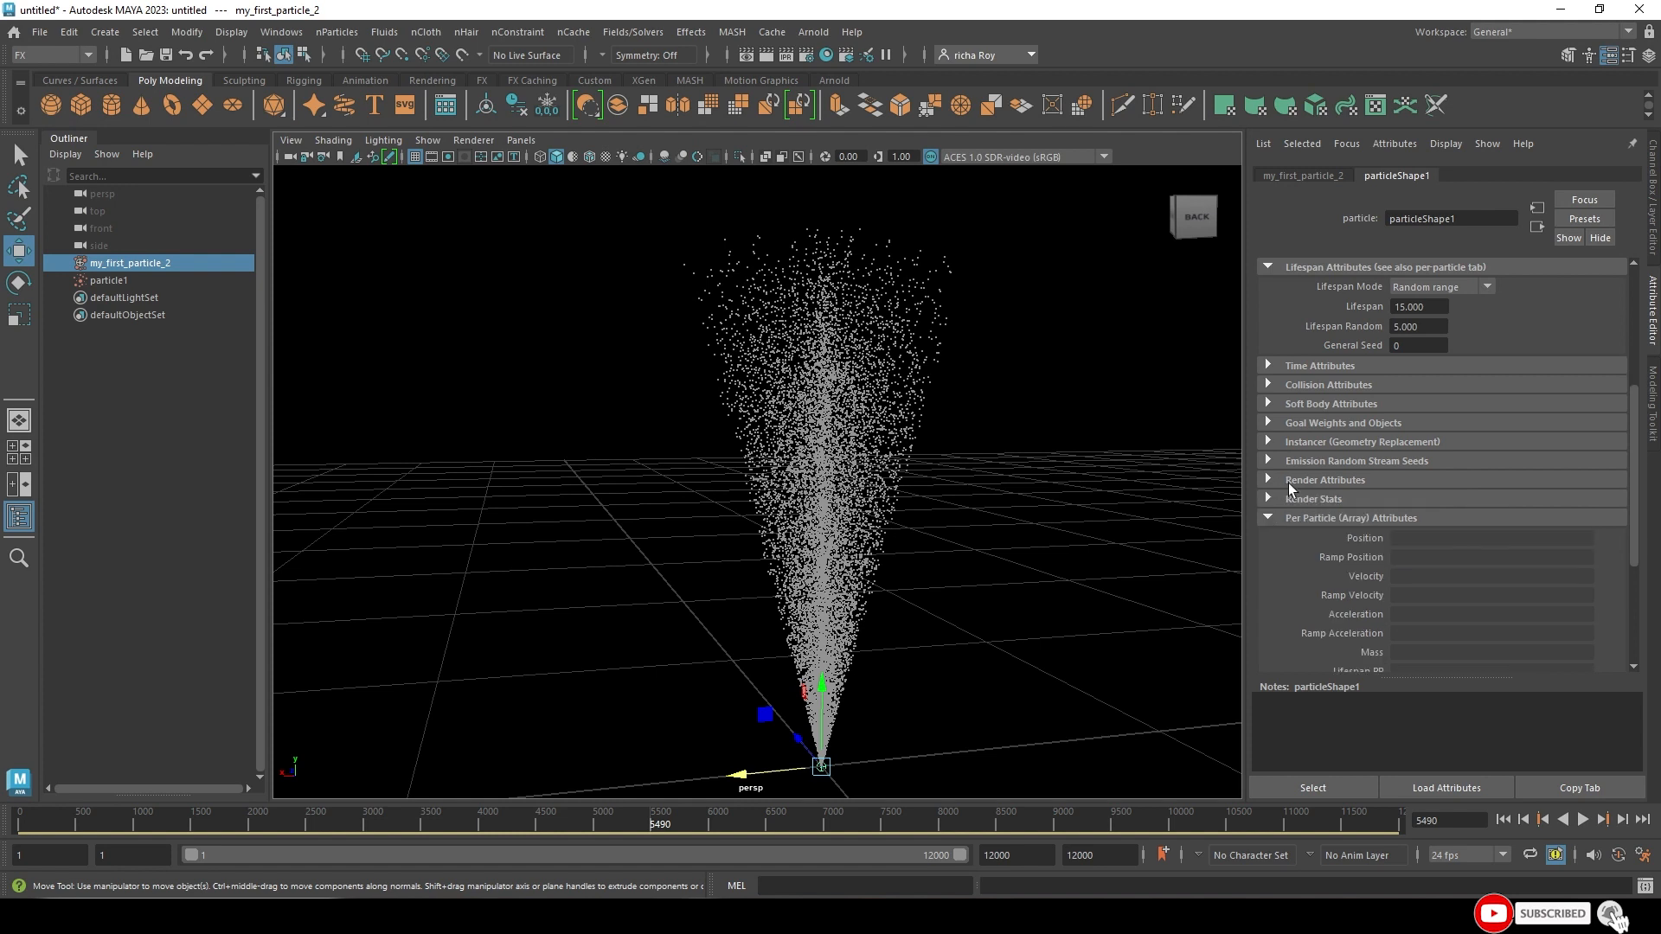
click(1294, 481)
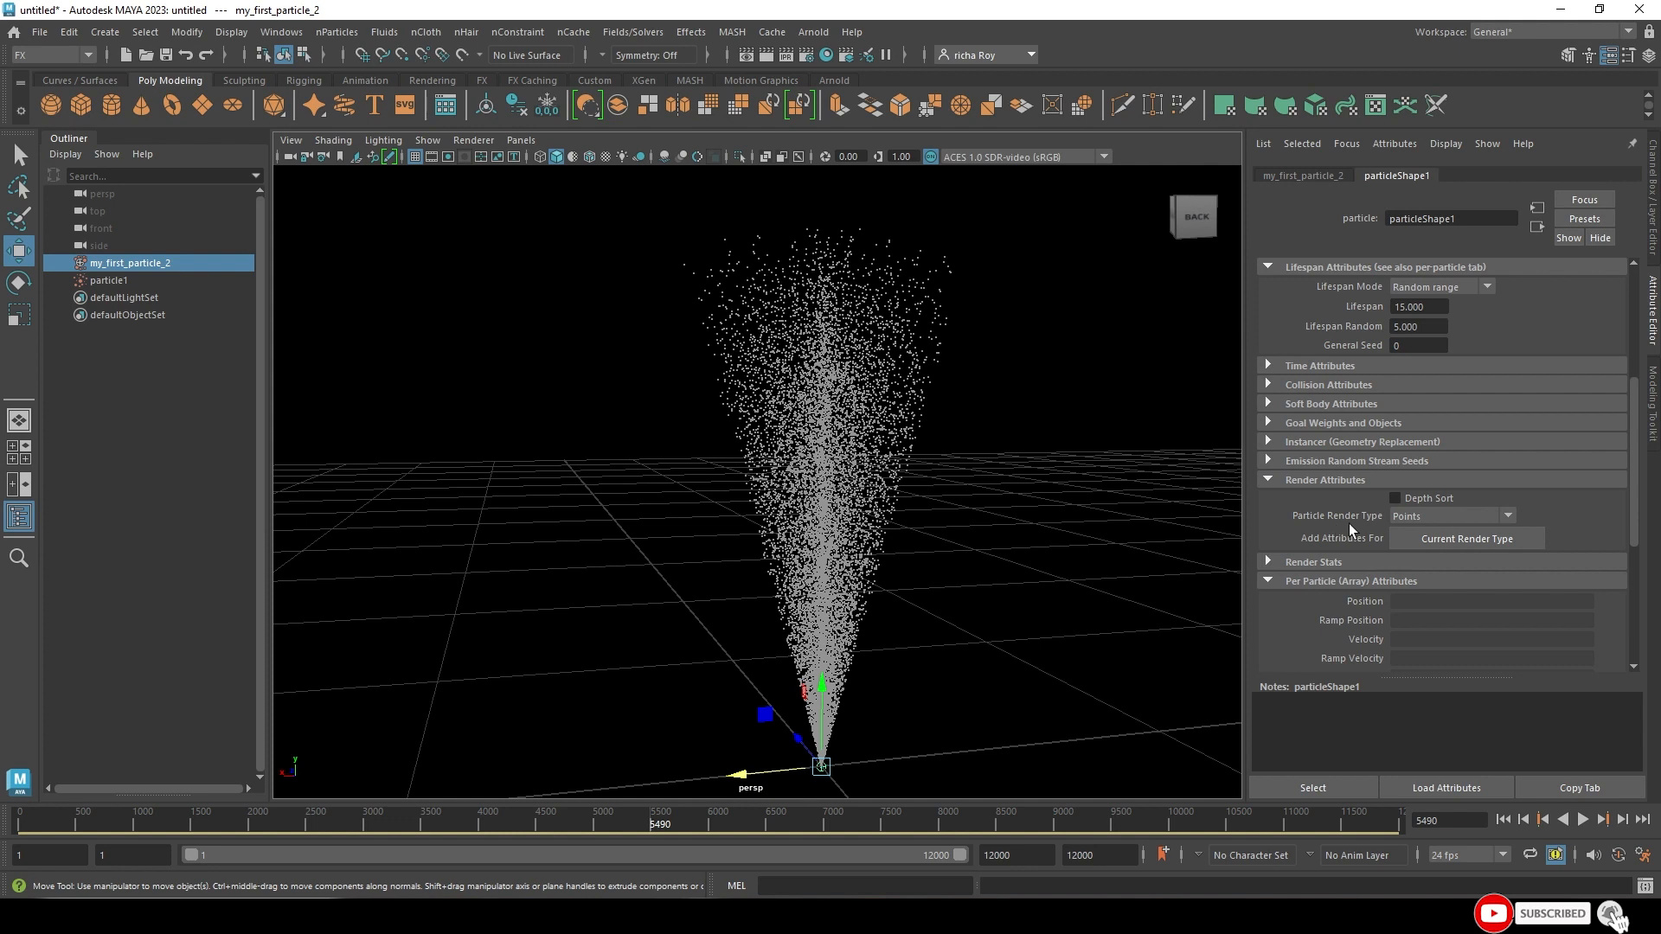
click(1398, 516)
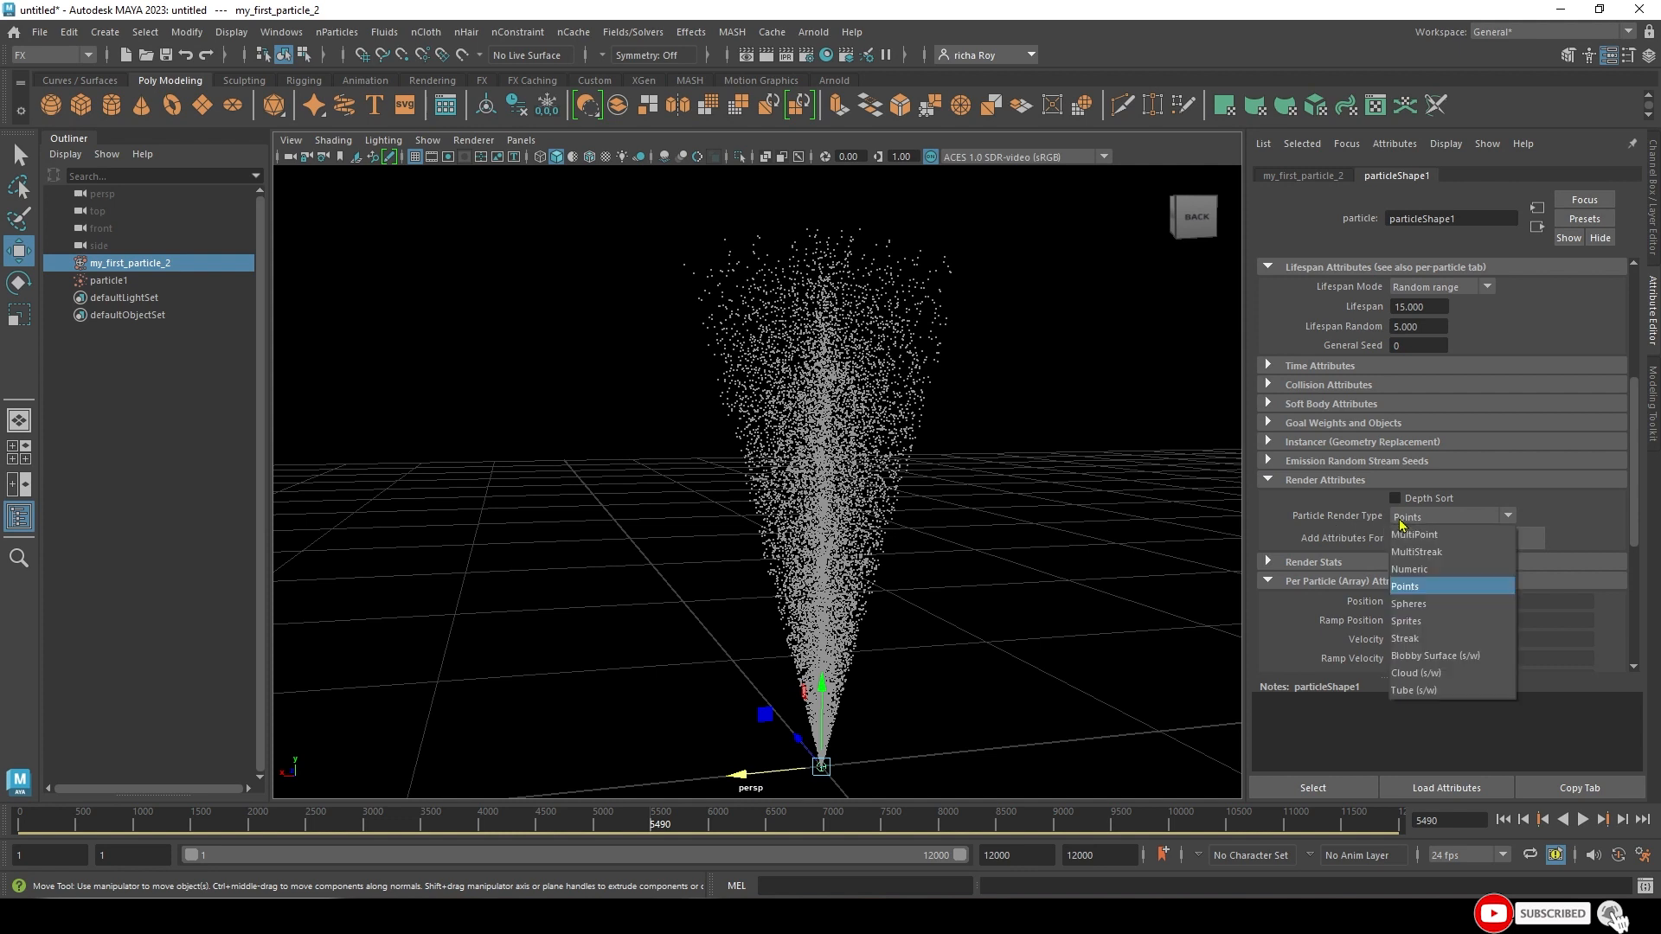
click(1407, 602)
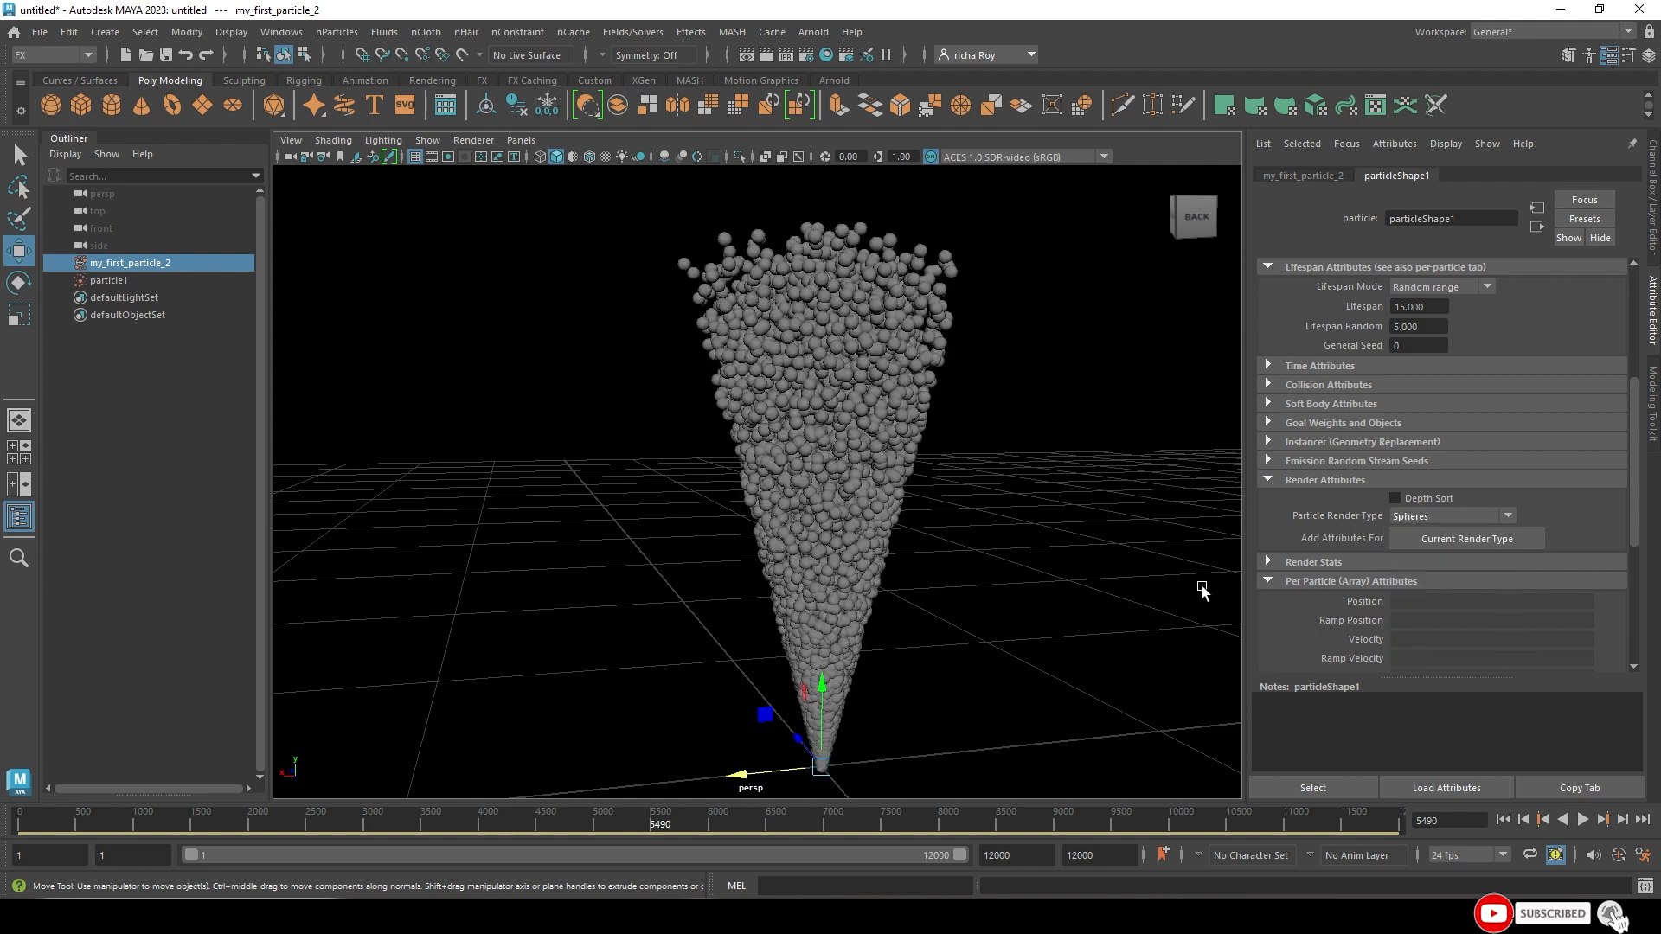
- Replay the sphere particles from the first frame, stop the playback and add the attributes for the current render type
click(1500, 828)
click(1579, 824)
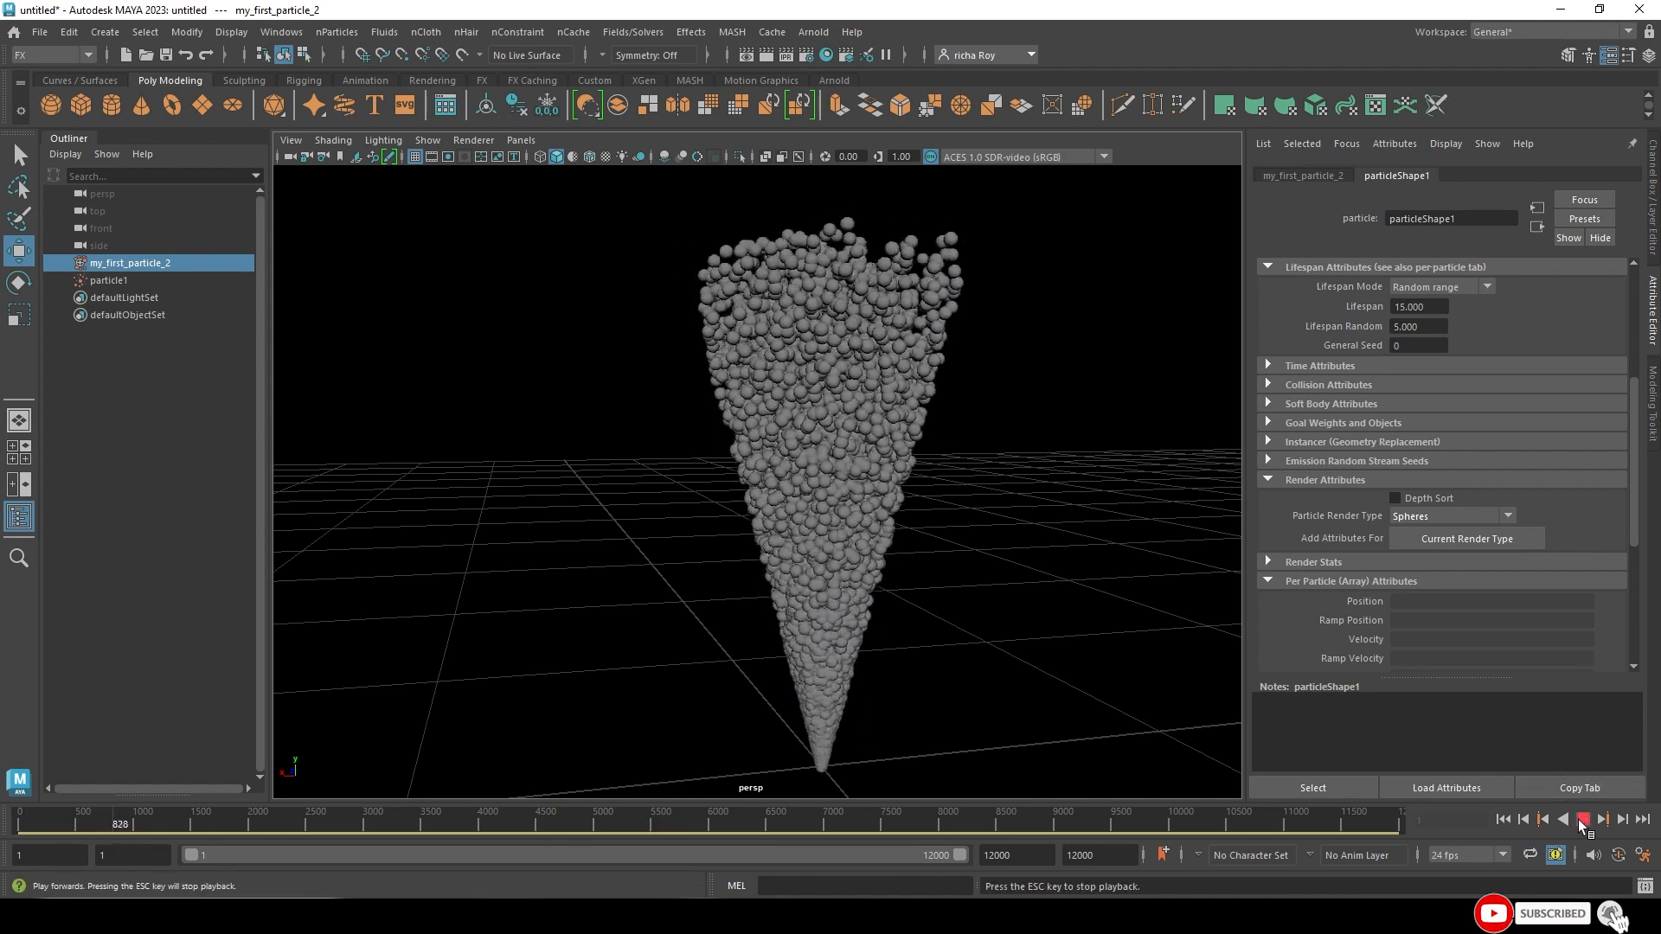
click(1580, 823)
alt+right_drag(822, 303, 886, 586)
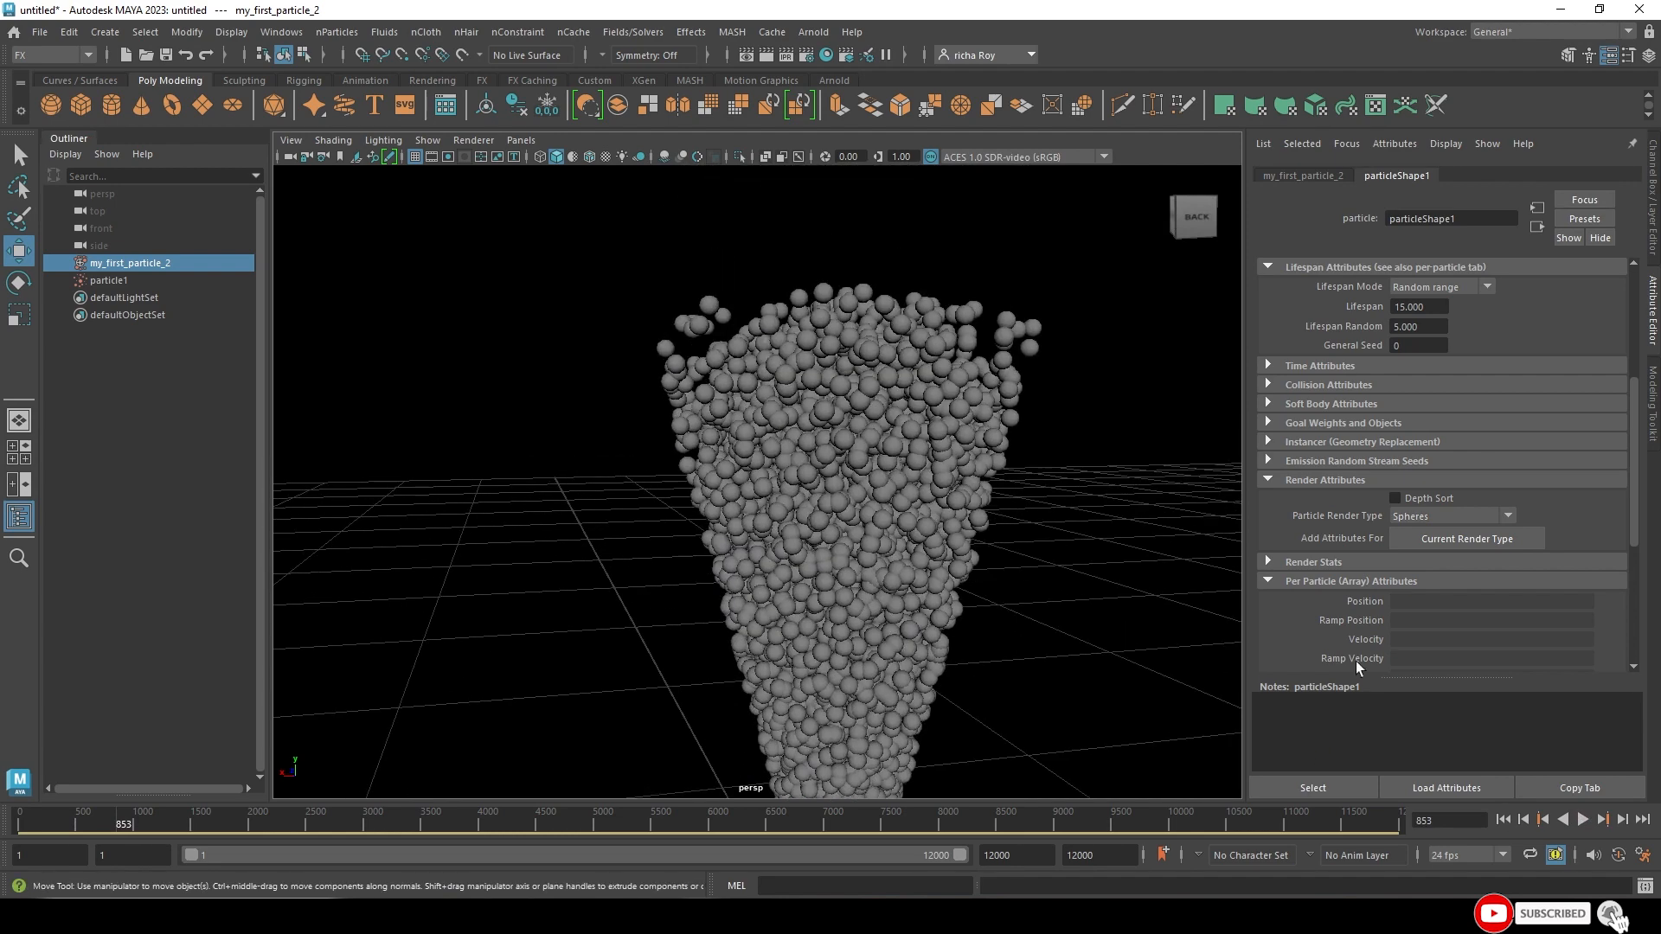
click(1582, 820)
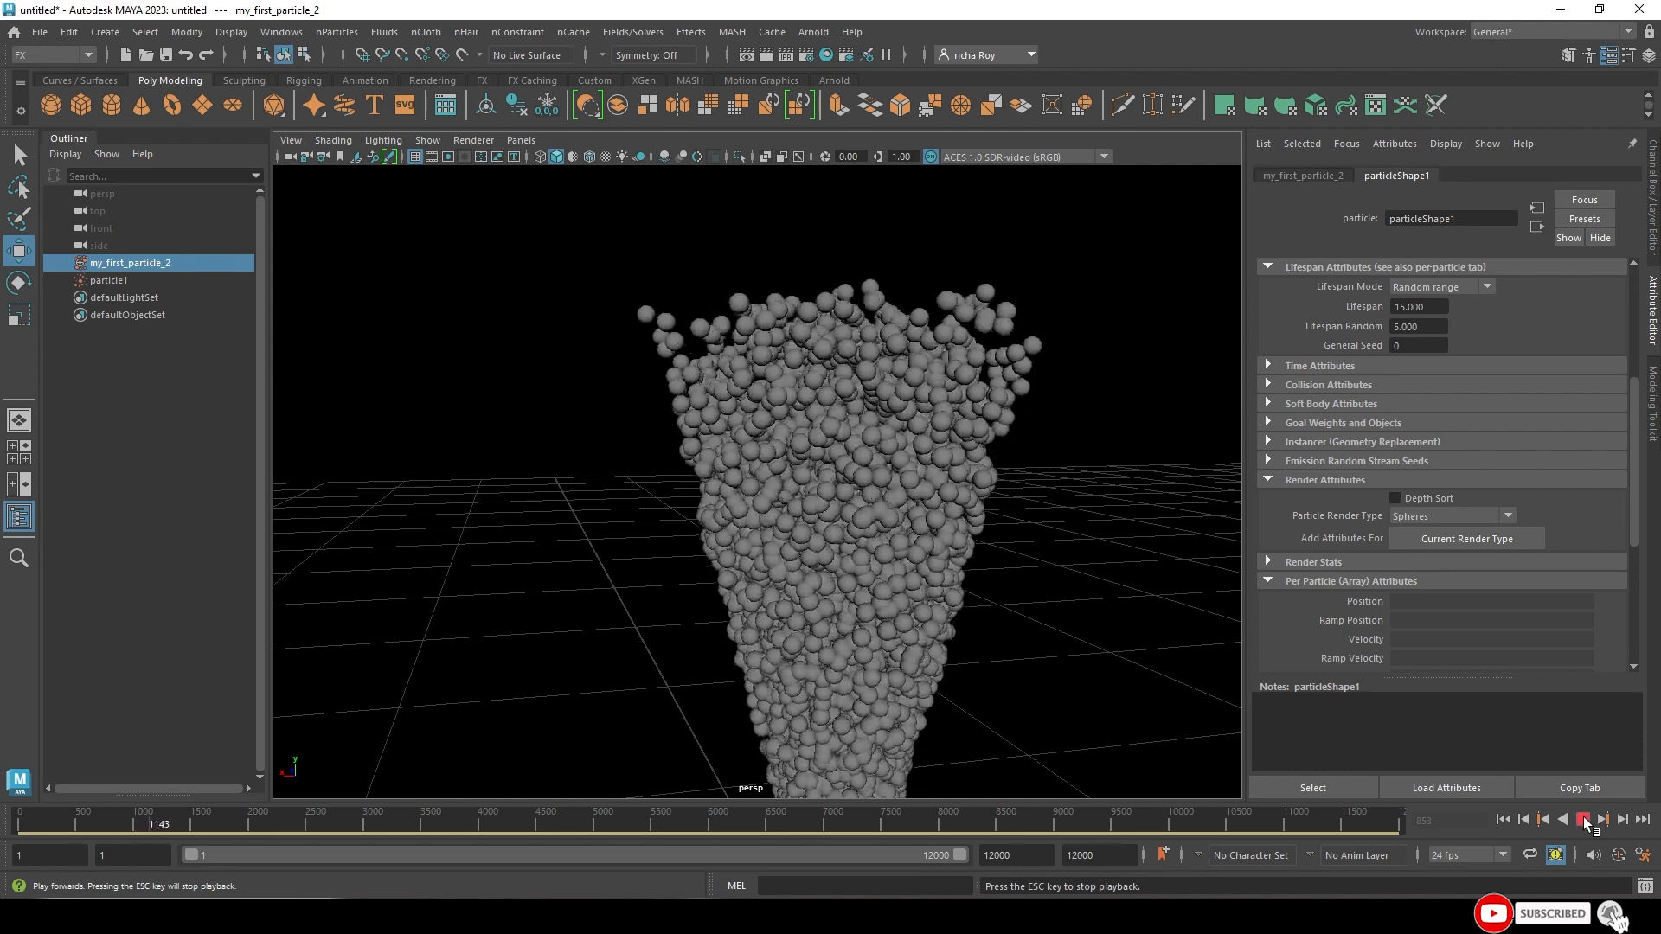
click(1583, 821)
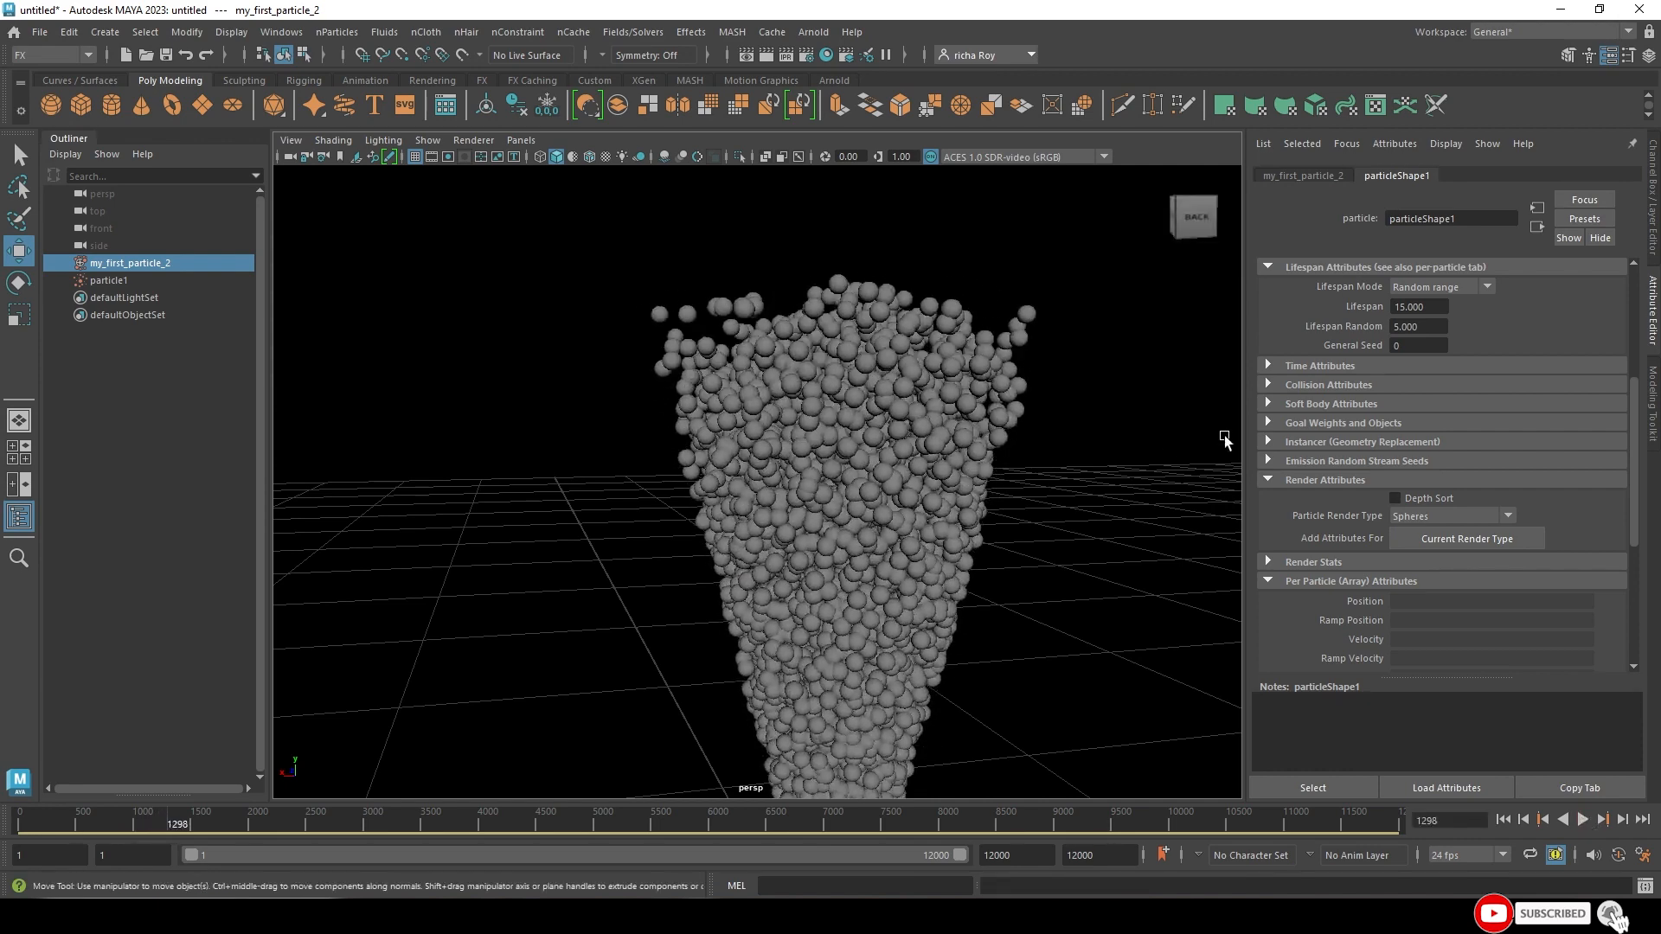
click(1413, 537)
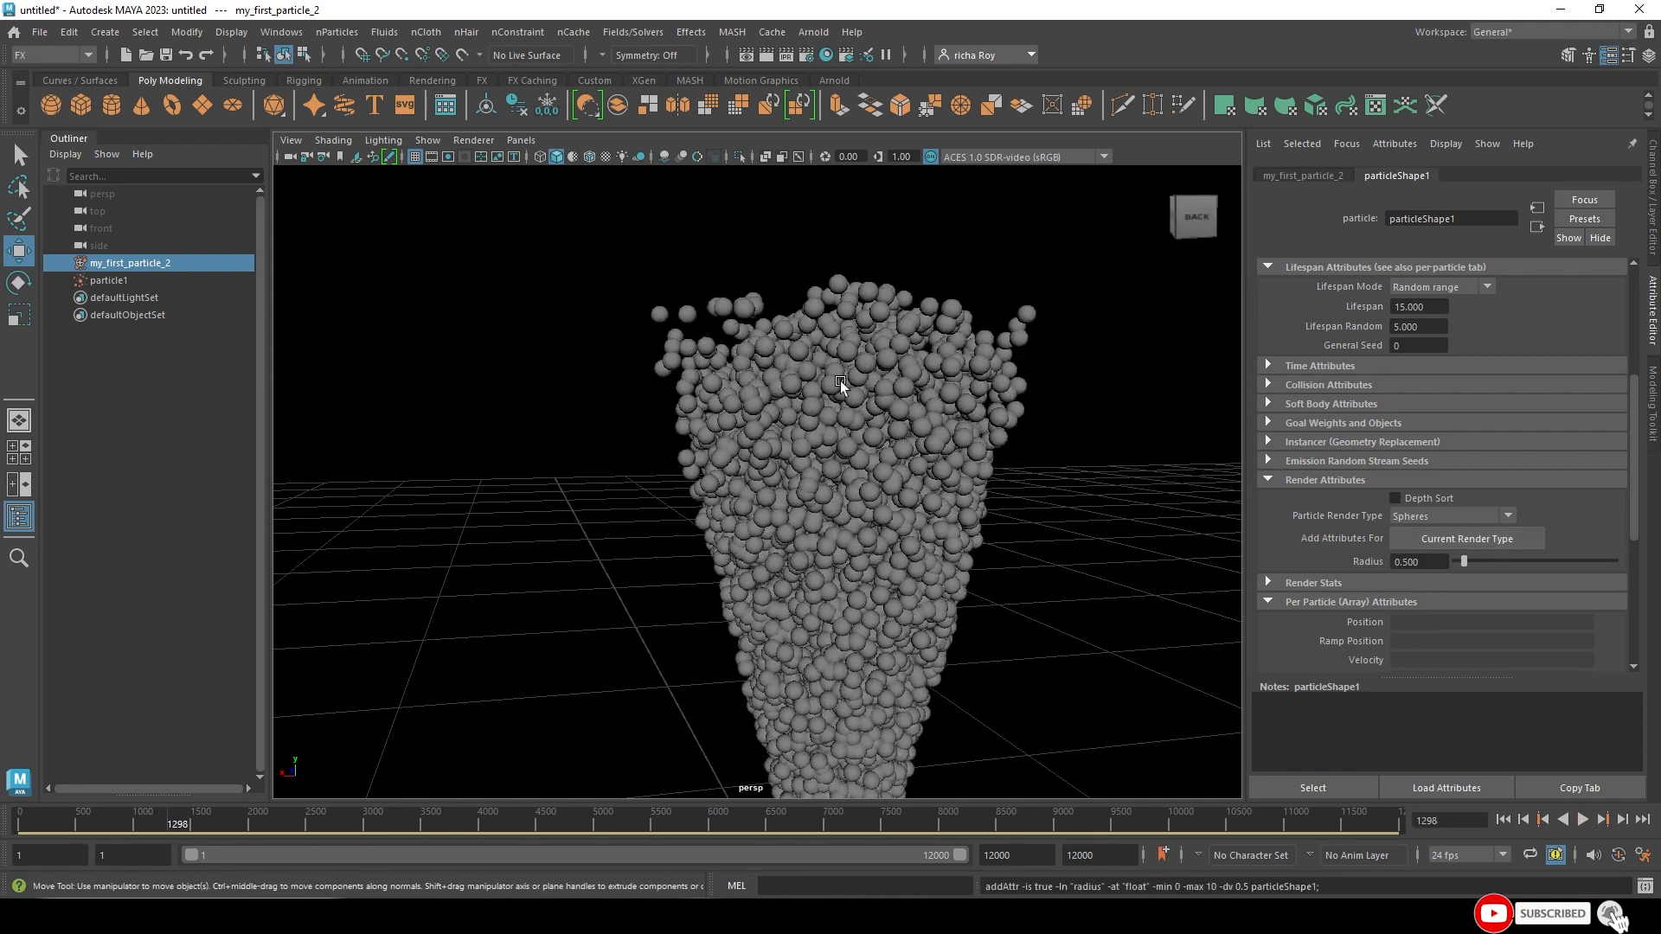
scroll(749, 415, up, 2)
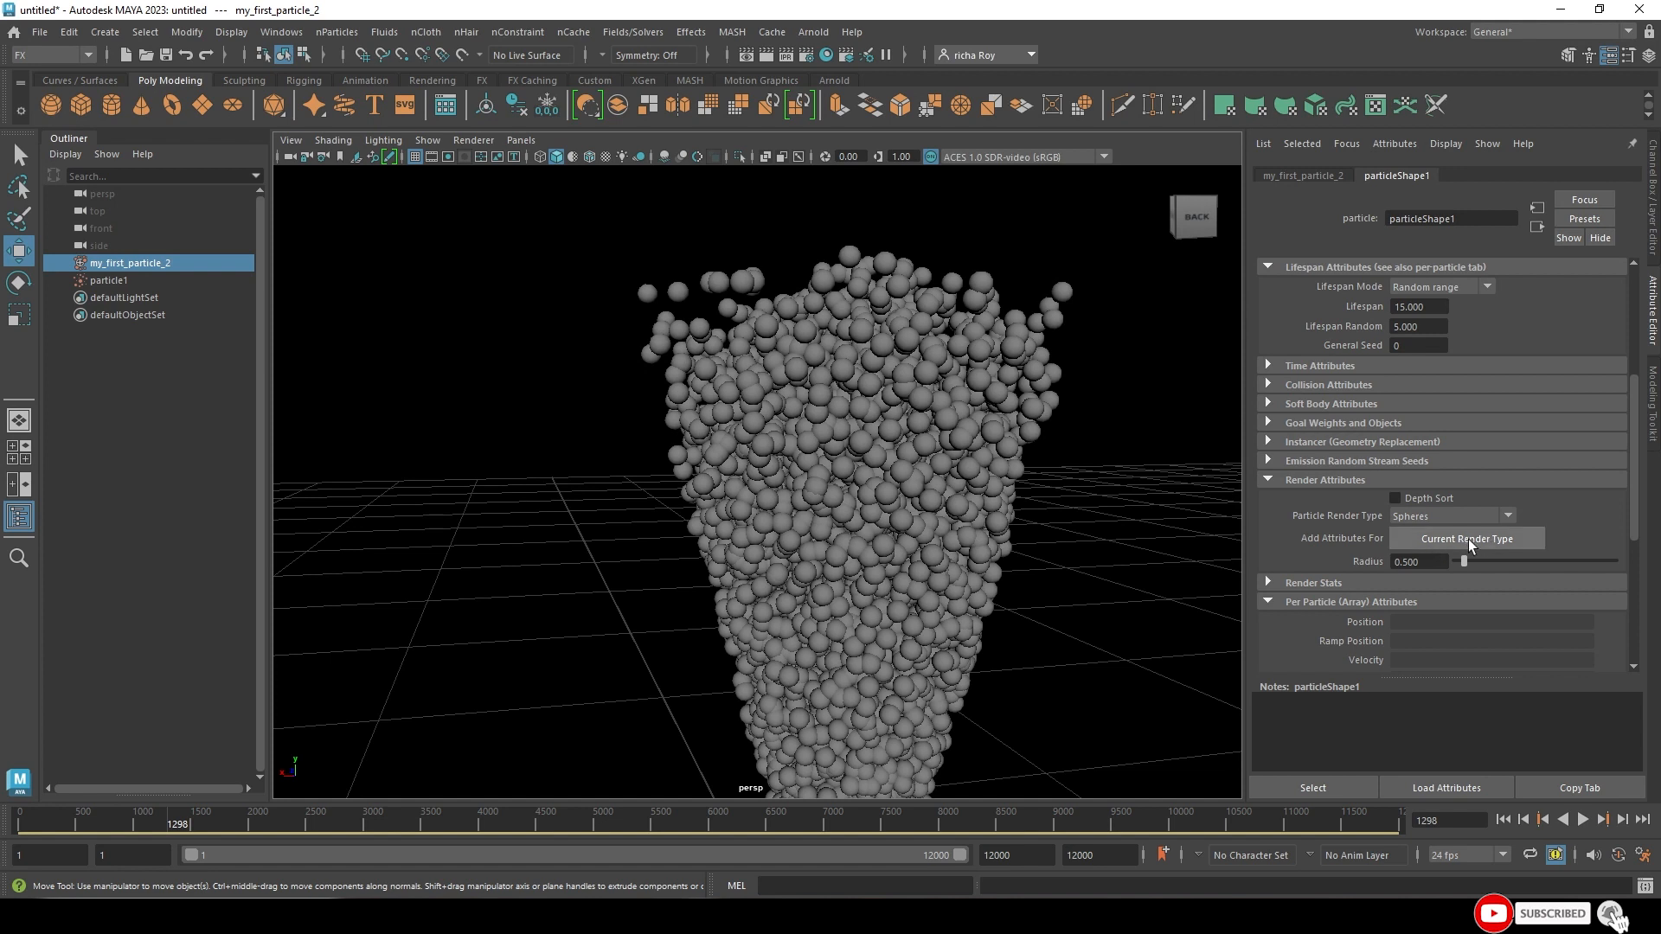
- Set particleShape1's Particle Render Type to Sprites and add the attributes for that render type
click(1413, 516)
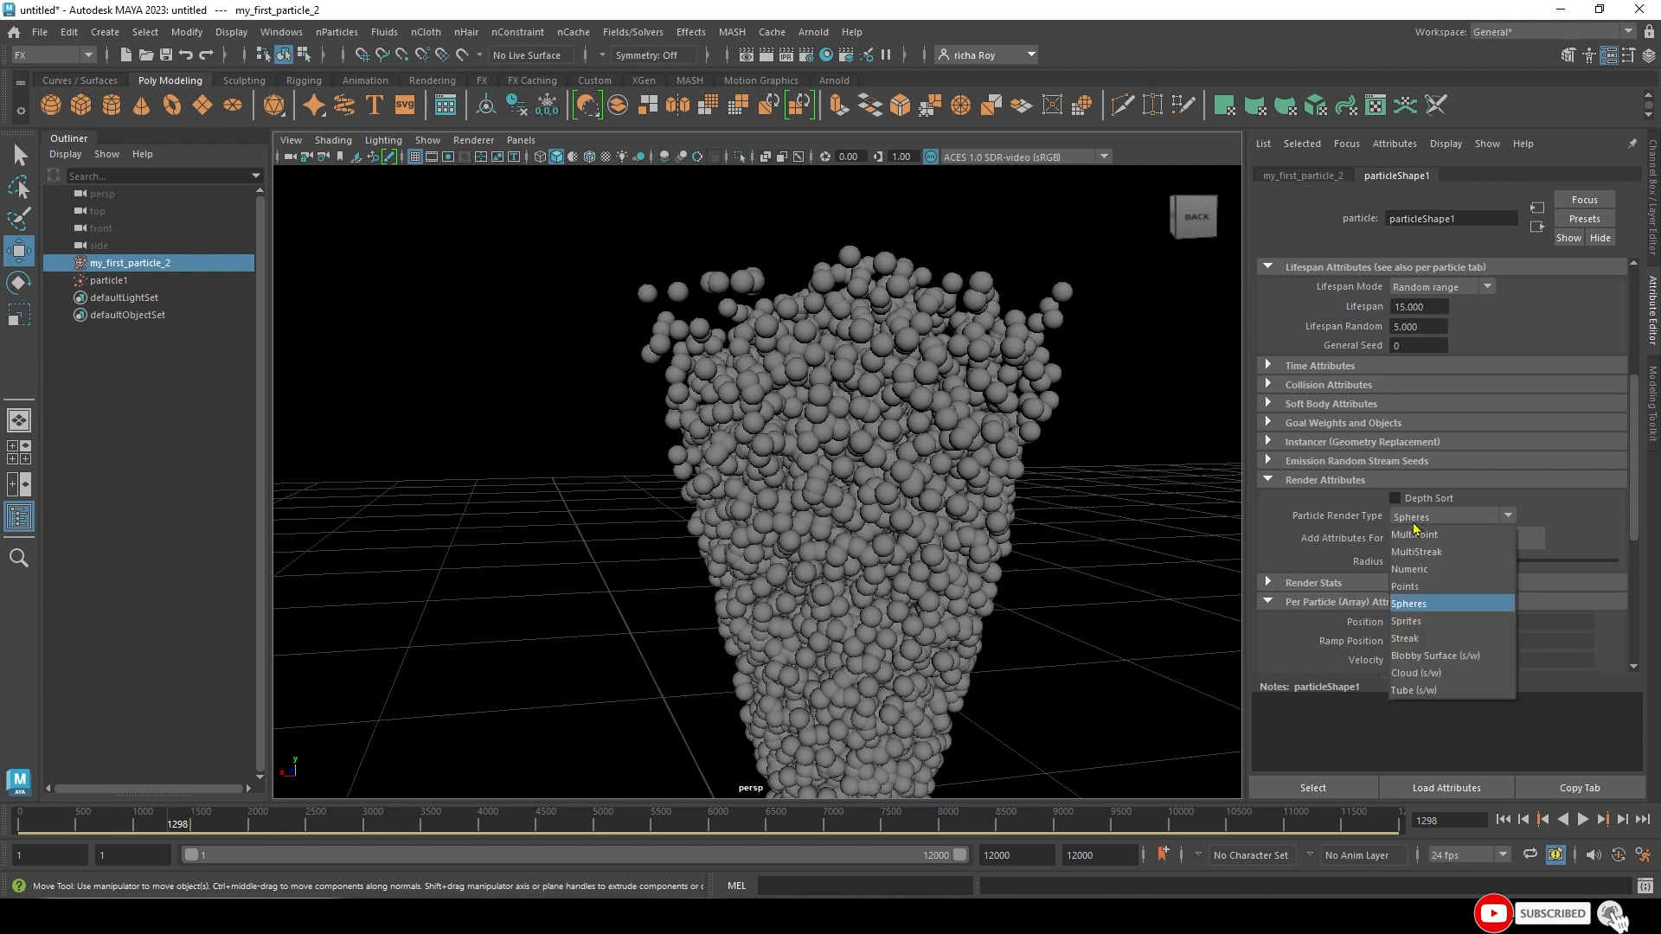
click(1425, 622)
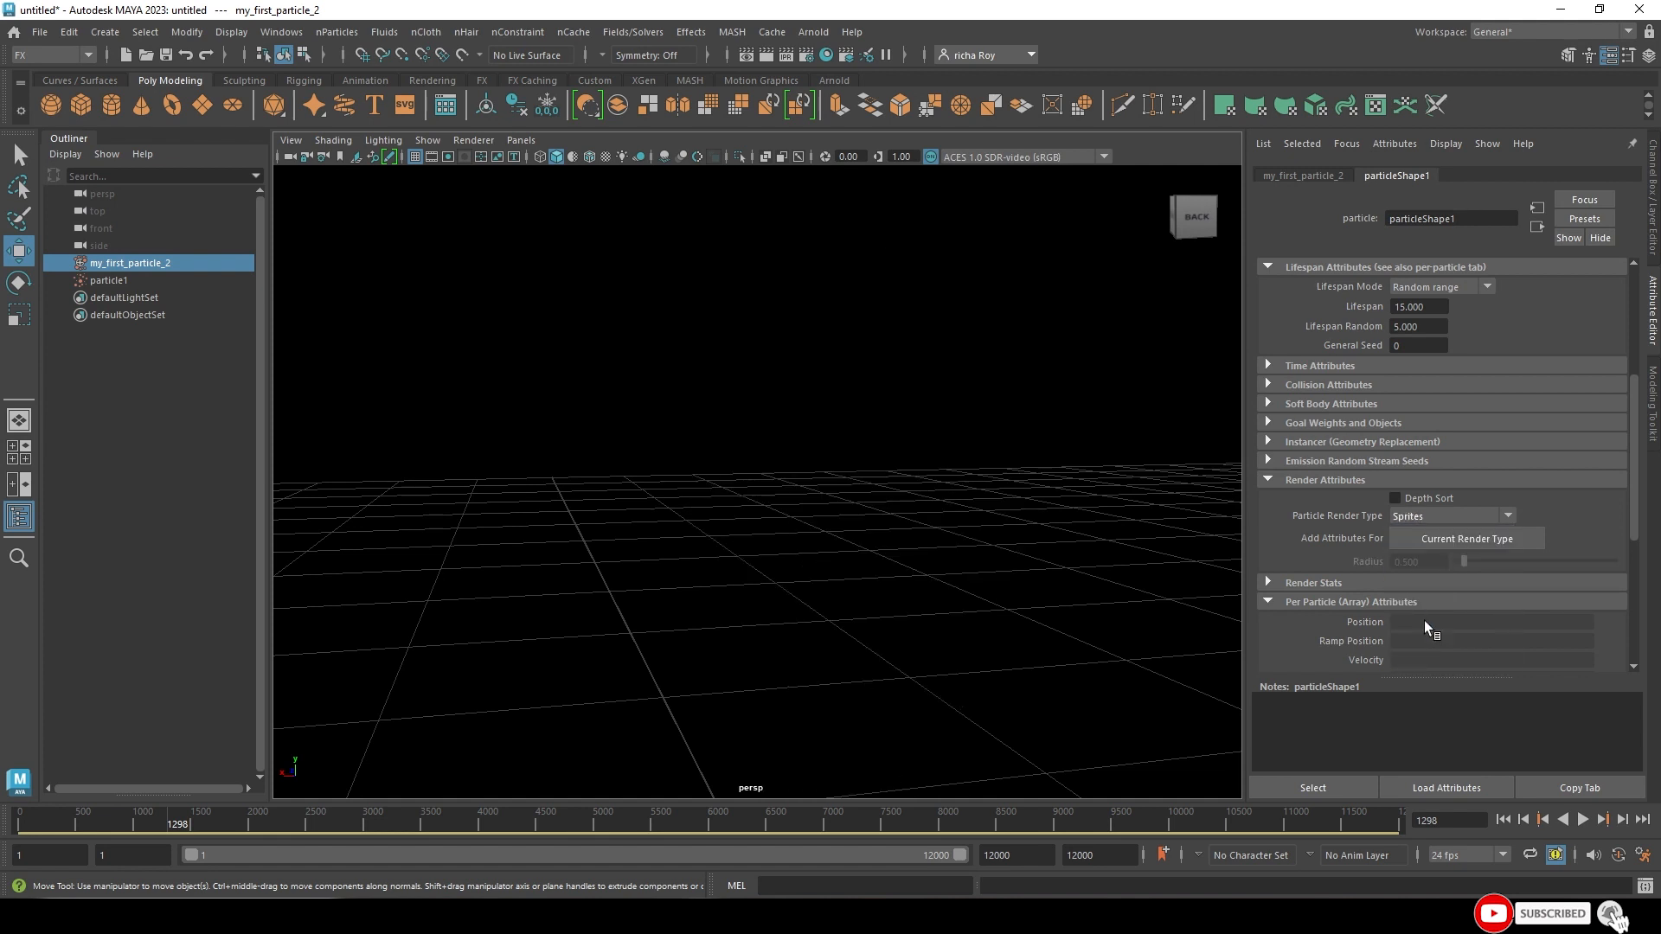
click(1428, 540)
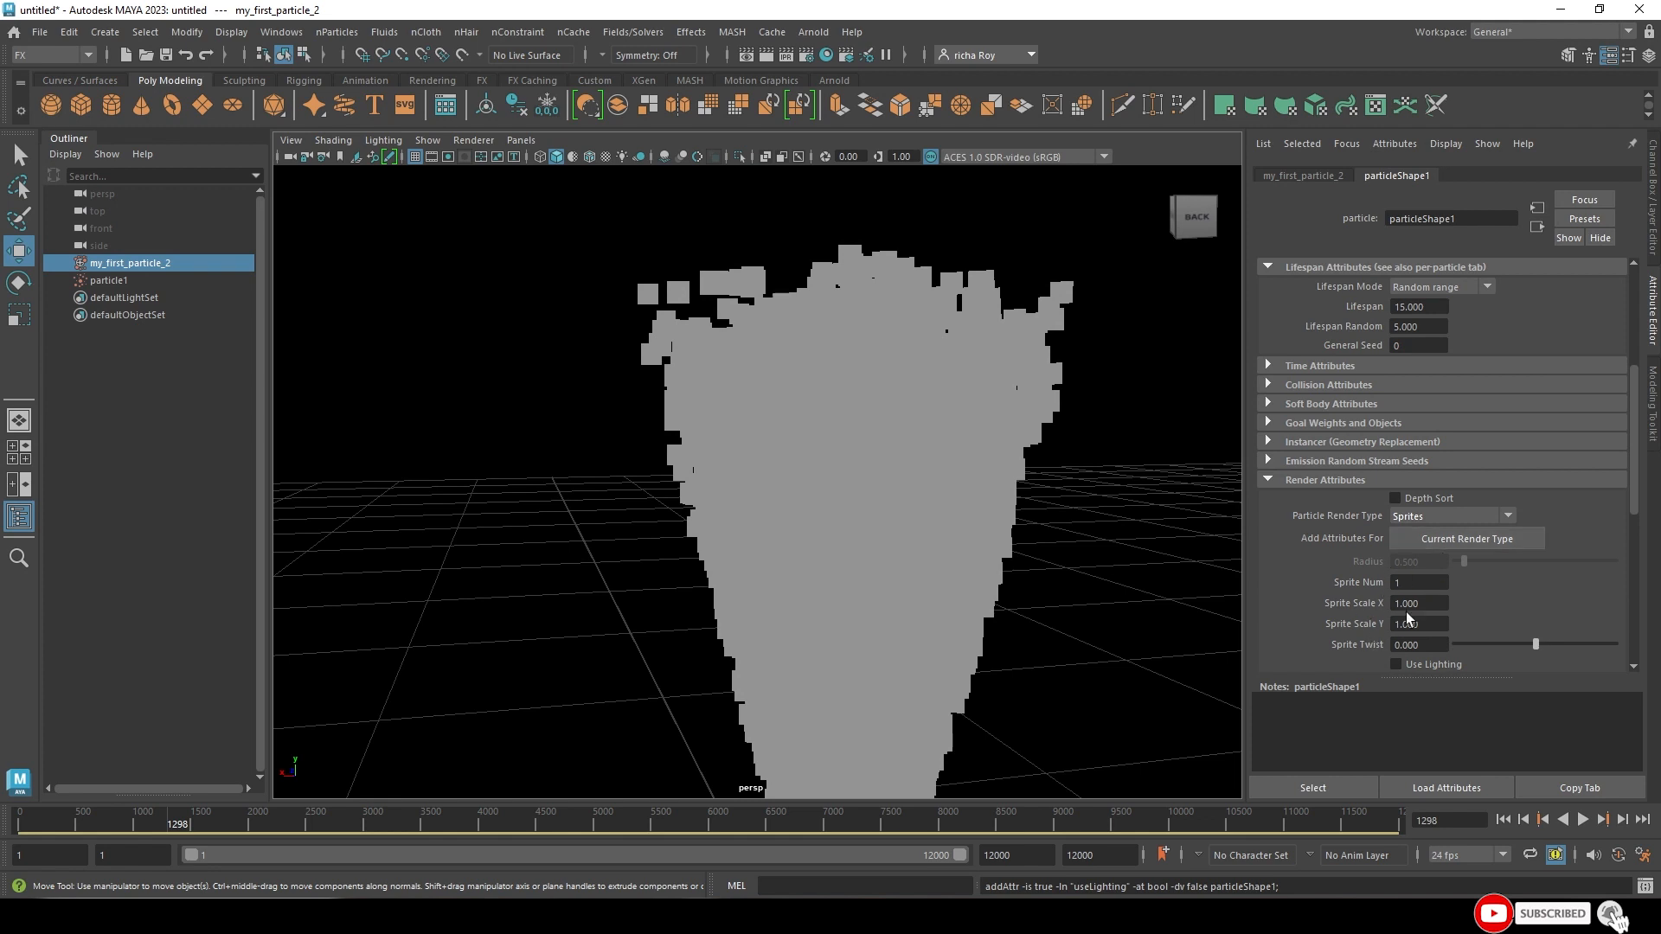
- Return the Particle Render Type to Spheres, reduce the Radius to 0.055 and inspect the small spheres up close
click(1424, 519)
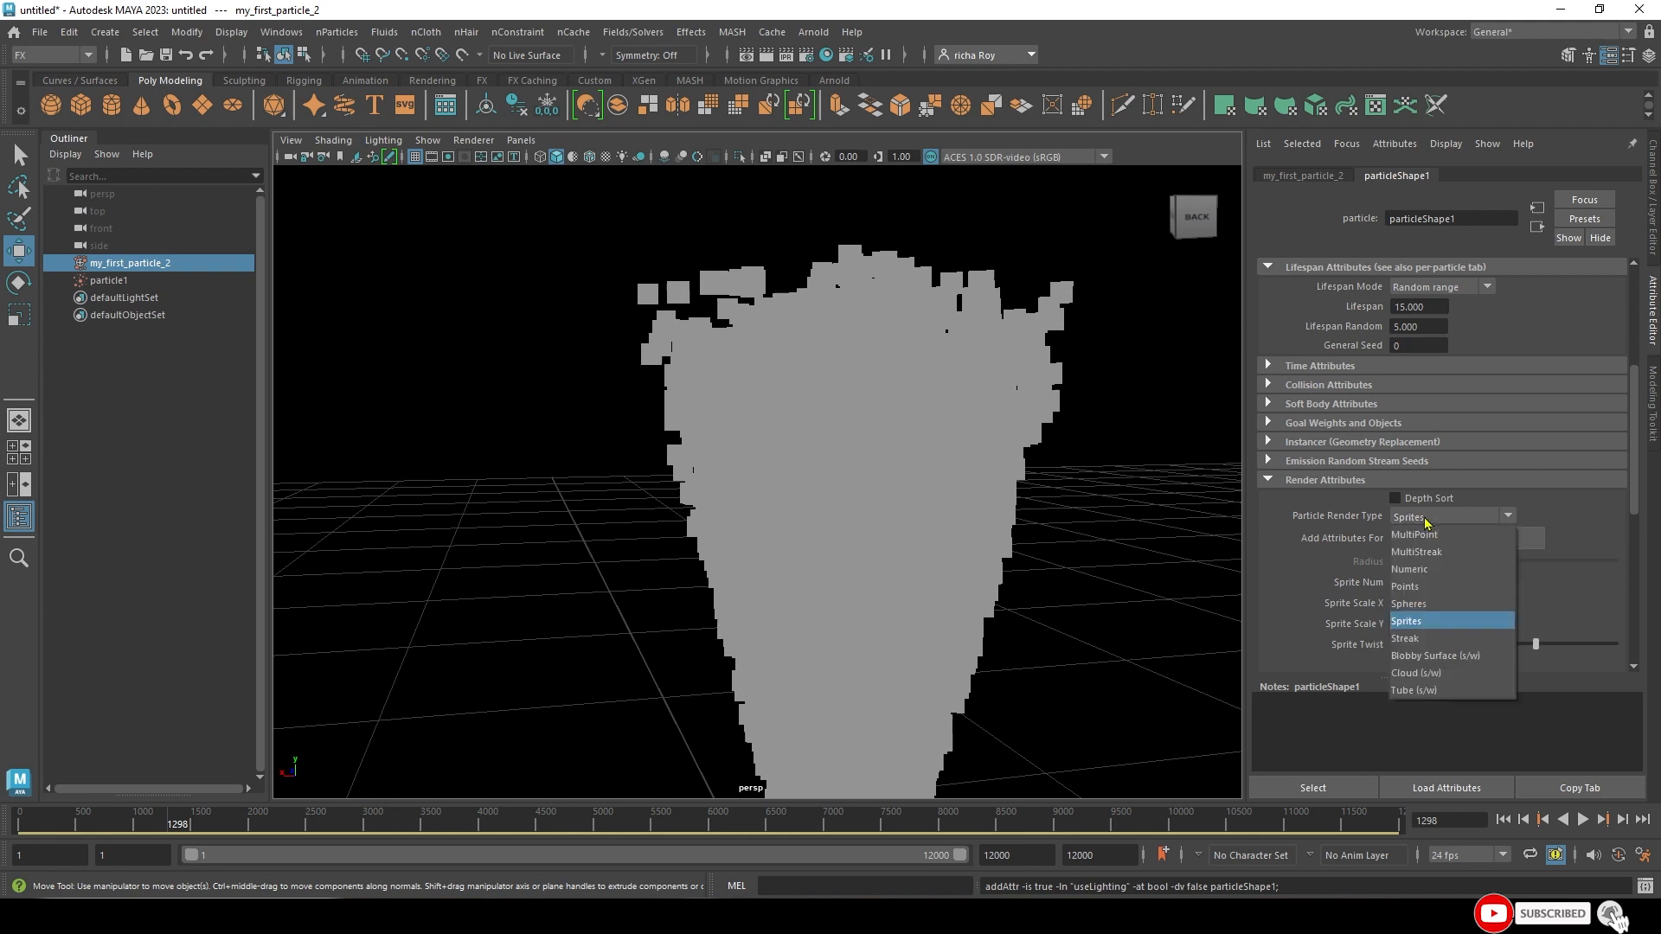
click(1418, 604)
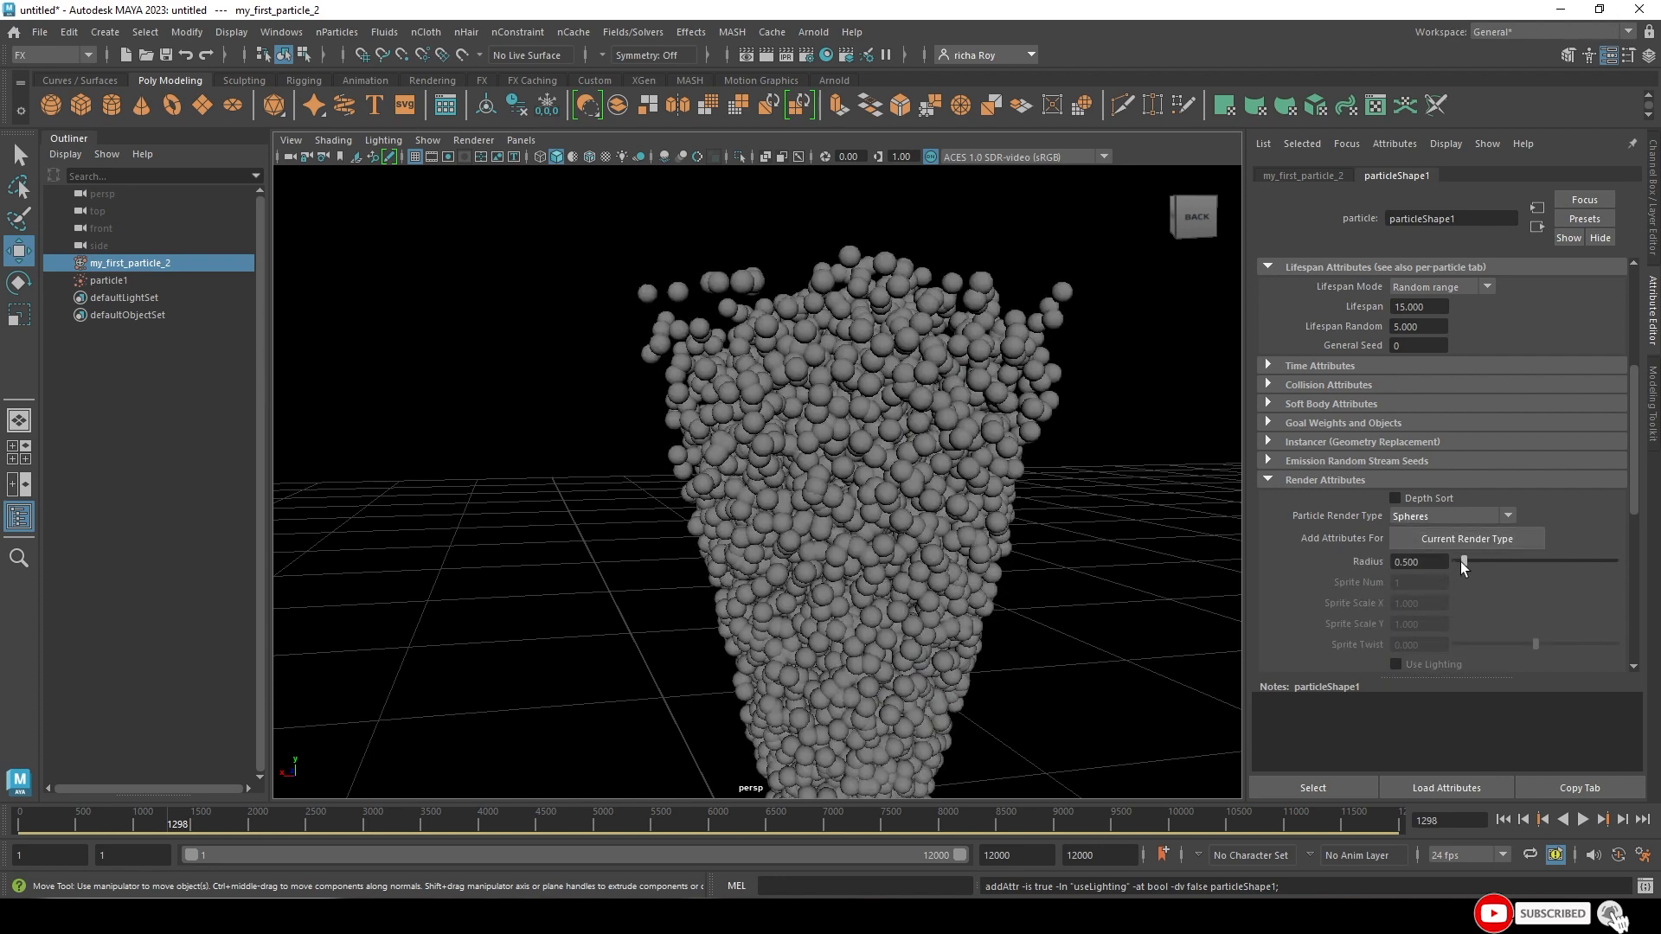
mouse_move(1461, 564)
mouse_down()
mouse_move(1517, 565)
mouse_move(1456, 564)
mouse_up()
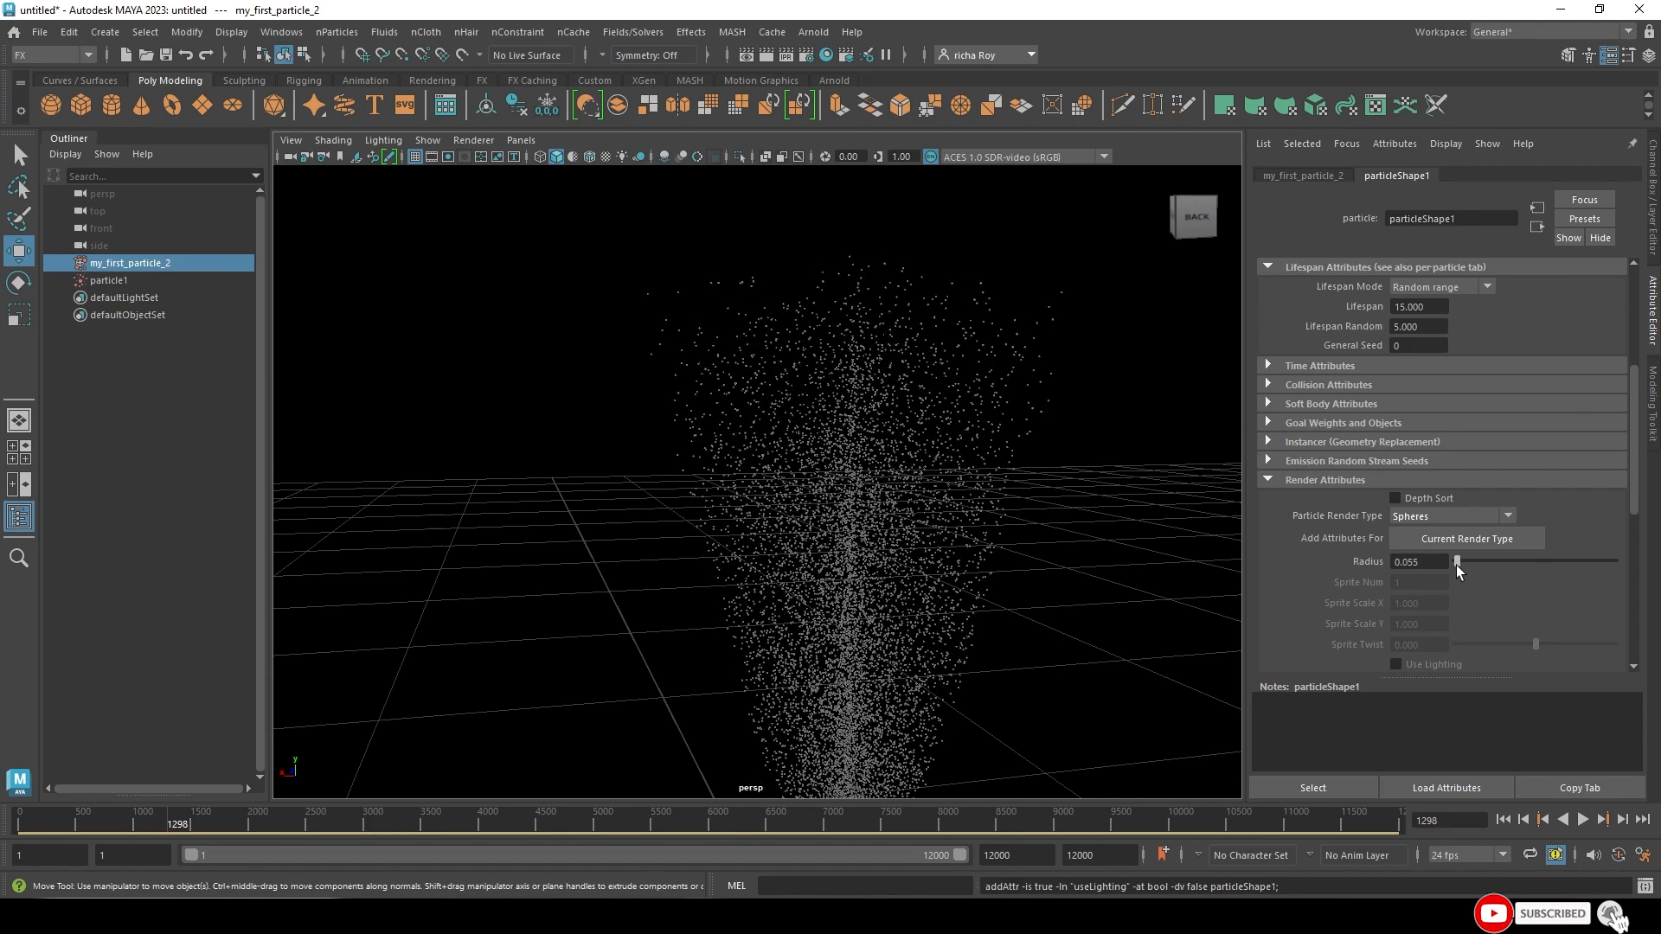
scroll(882, 467, up, 5)
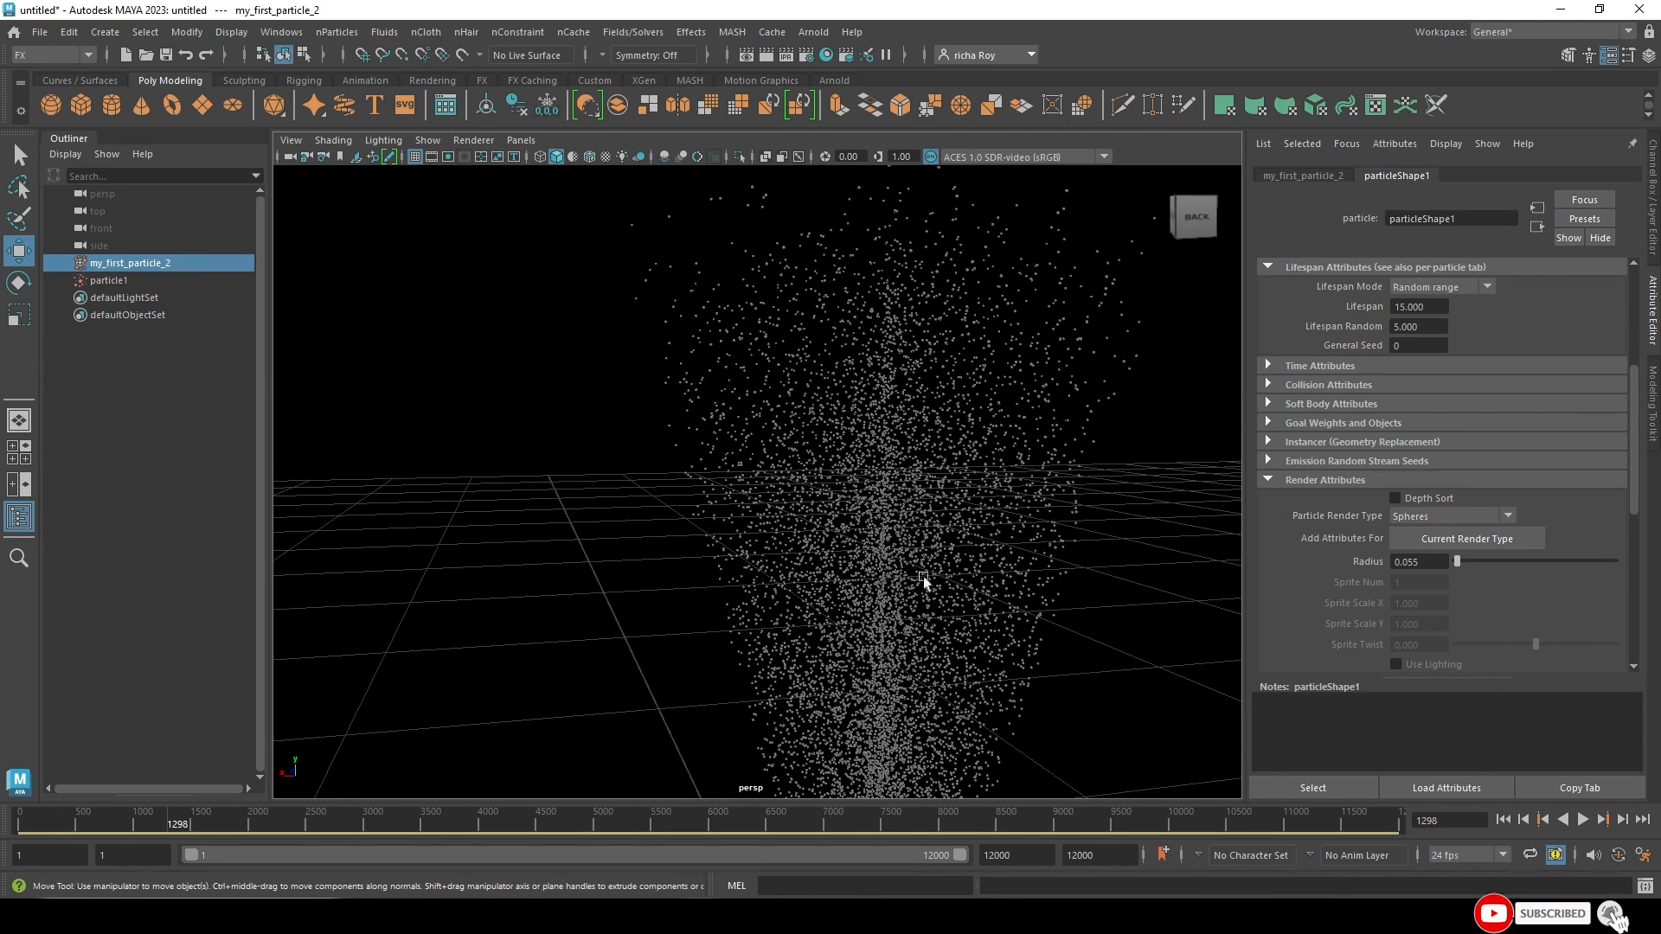
alt+drag(936, 560, 1087, 557)
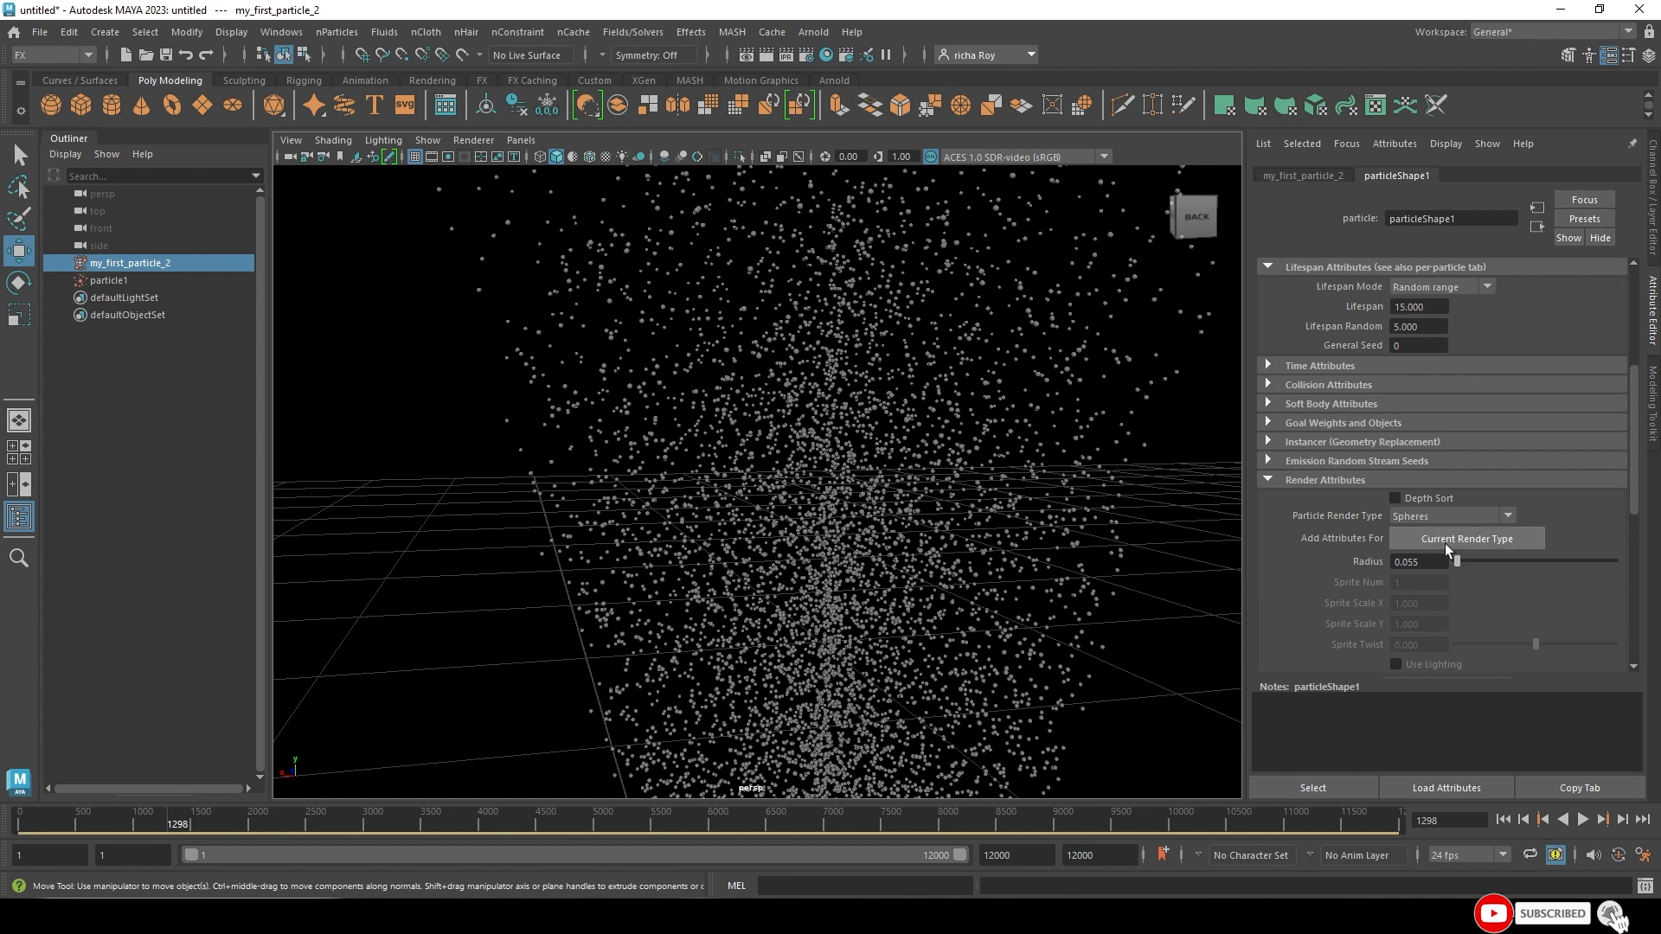
- Review the available particle render types, choose MultiPoint and examine the clustered points across the plume
click(1441, 518)
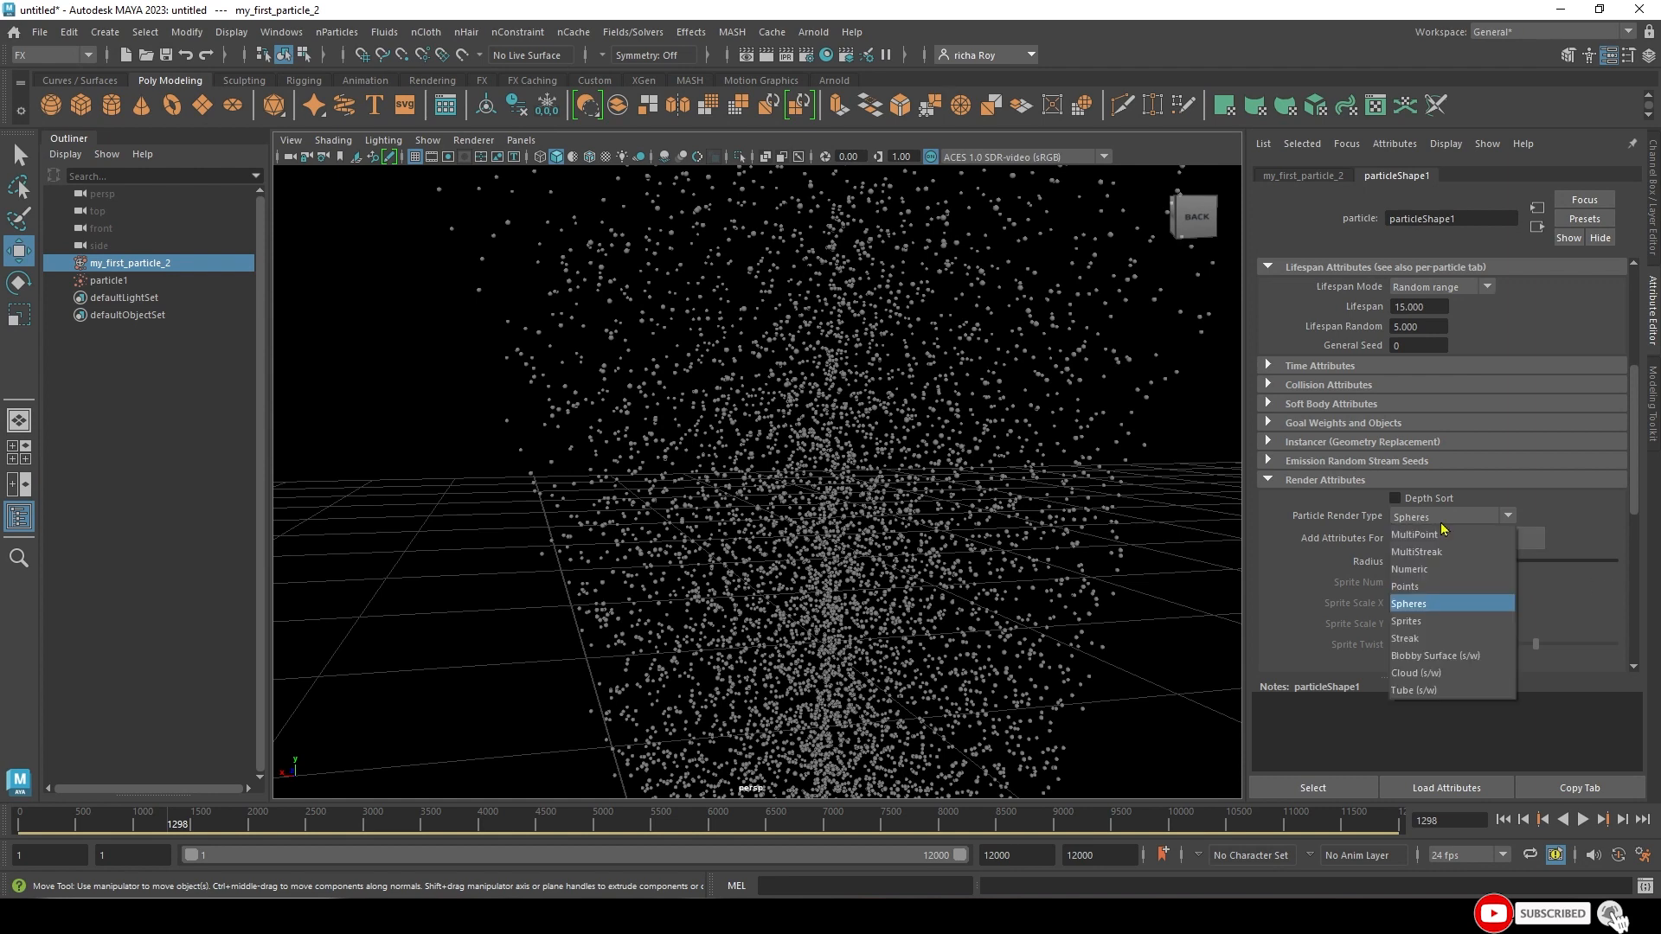
click(1431, 608)
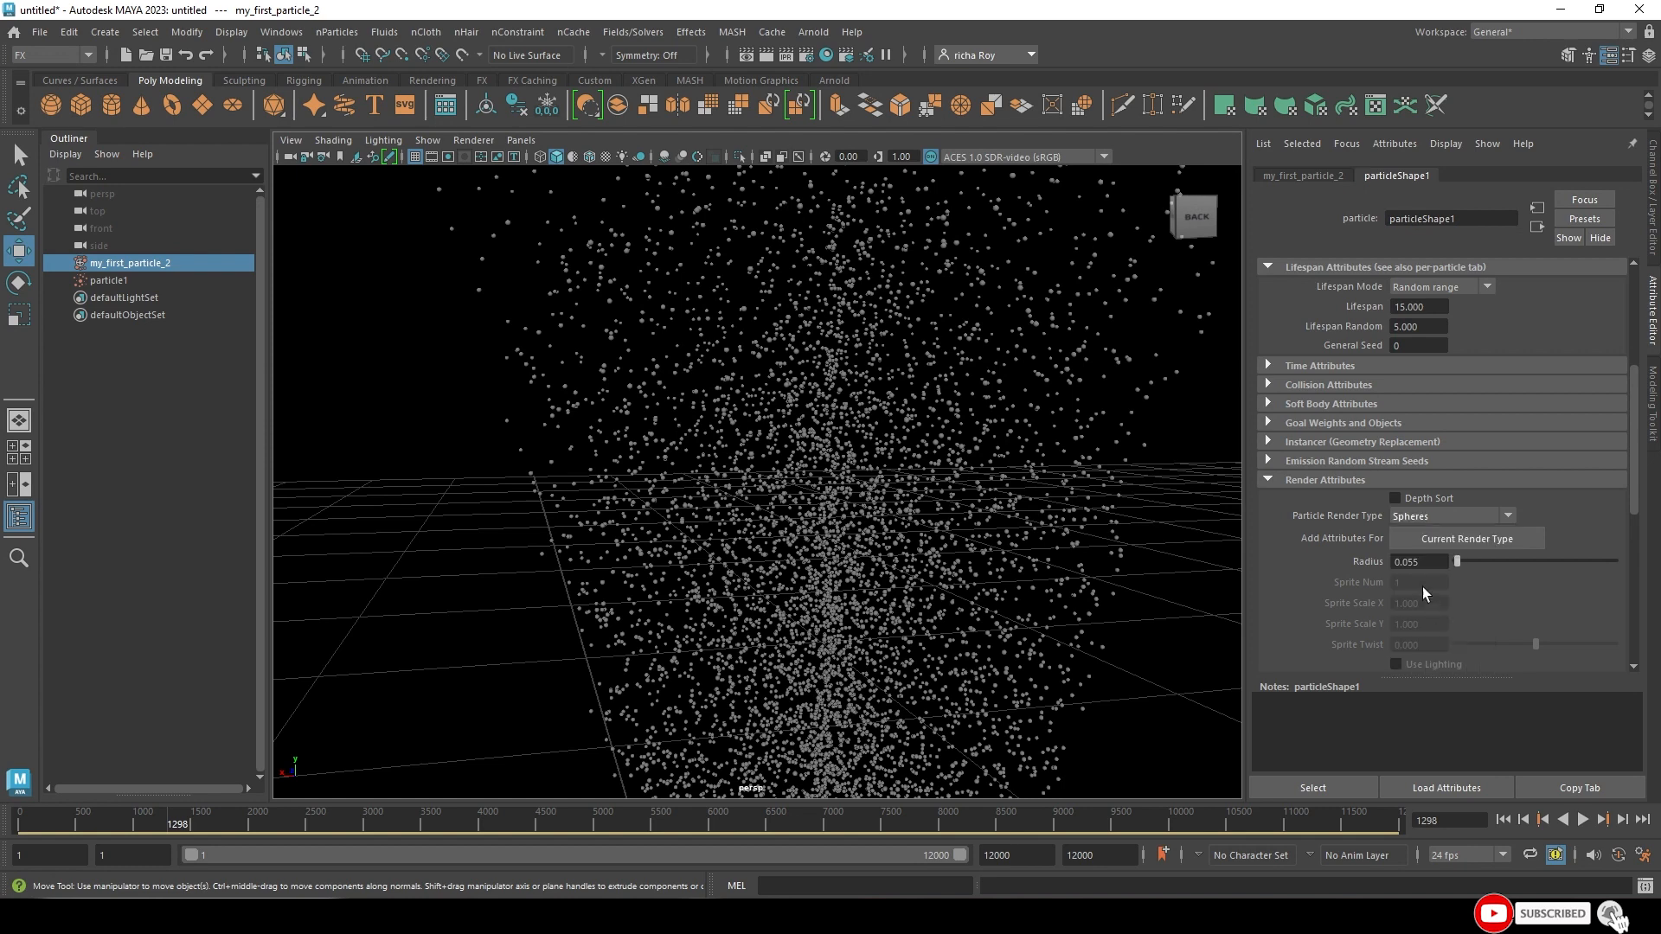
click(1415, 515)
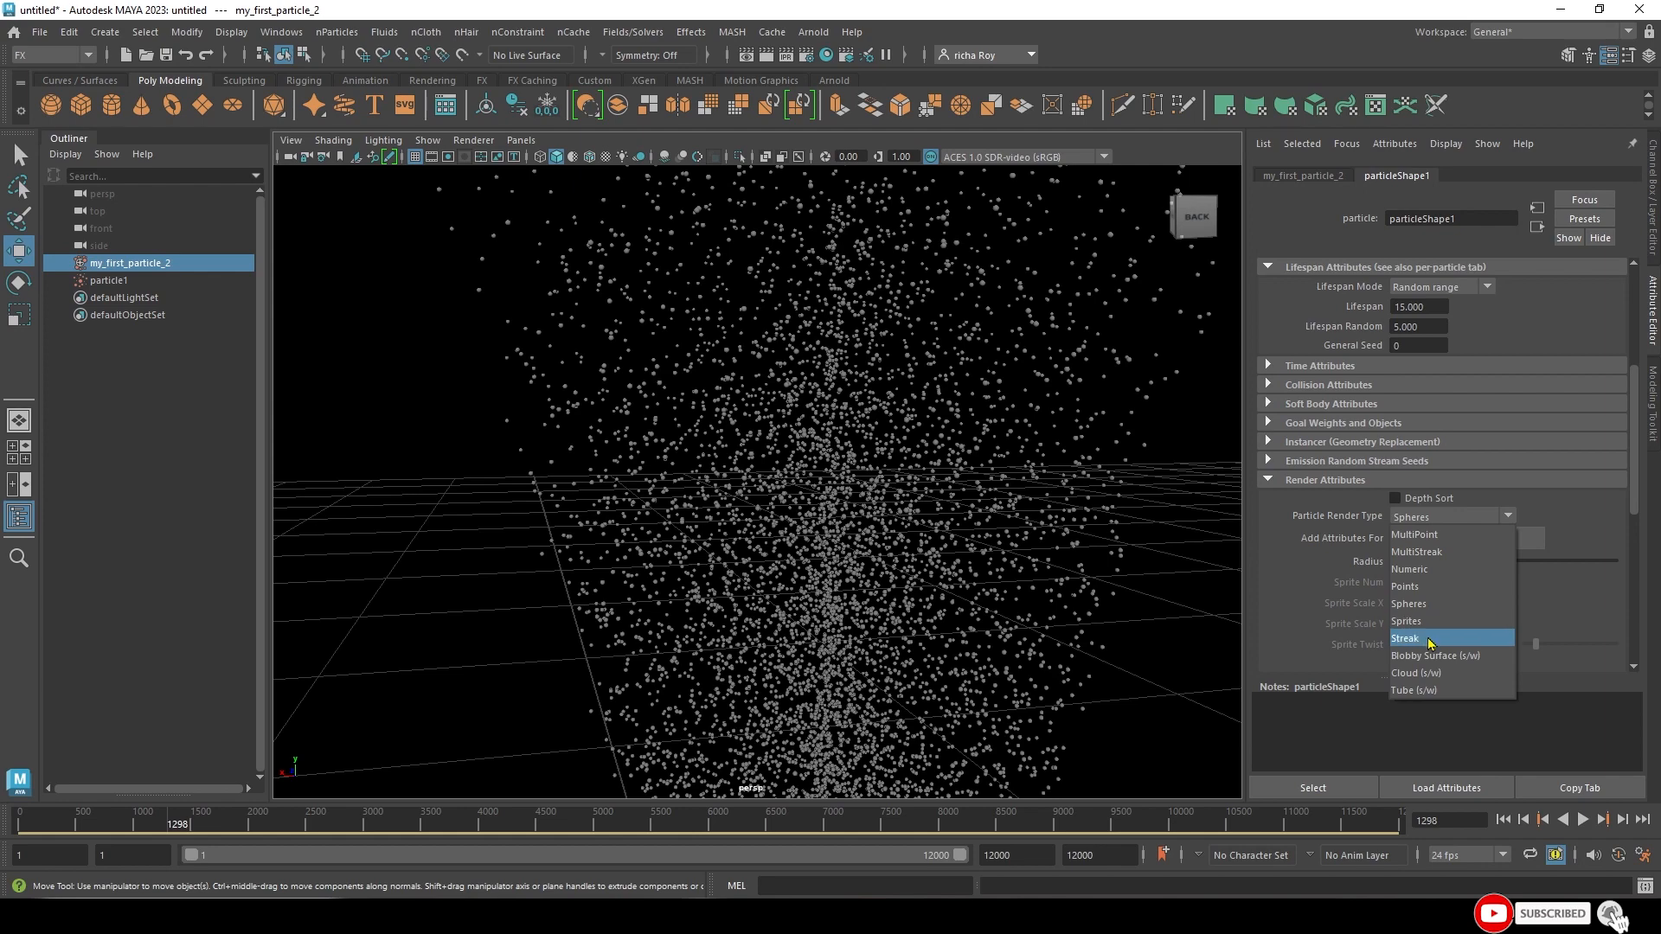
click(1418, 534)
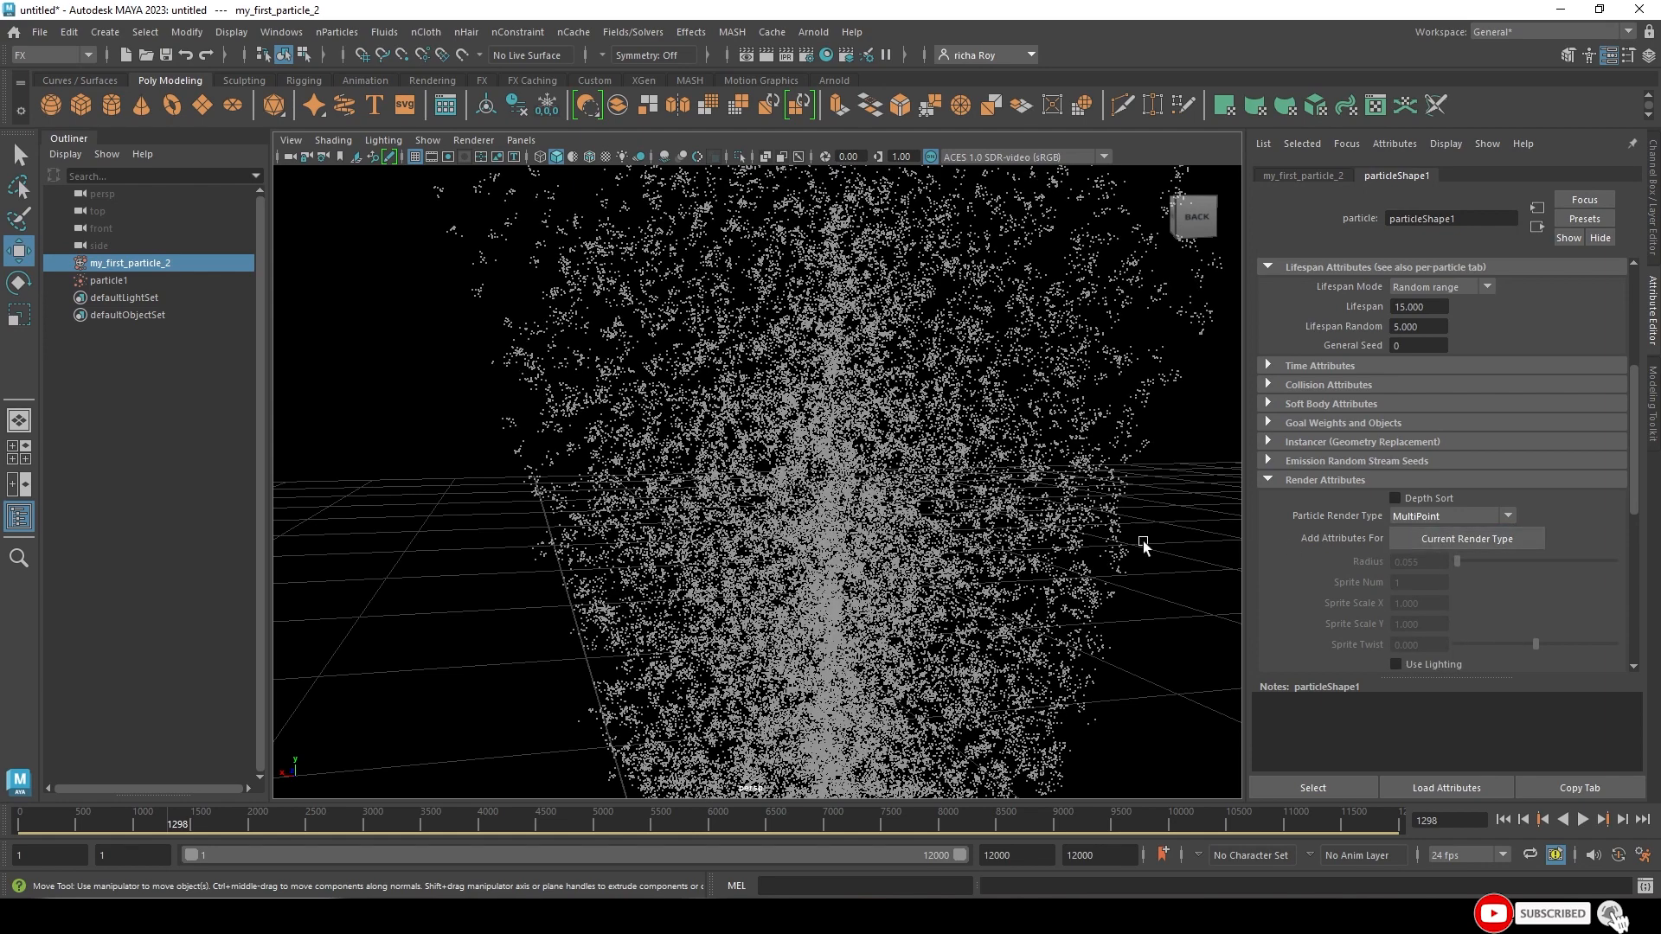
alt+right_drag(1073, 576, 1081, 395)
alt+drag(1108, 404, 1075, 363)
alt+middle_drag(1075, 363, 879, 444)
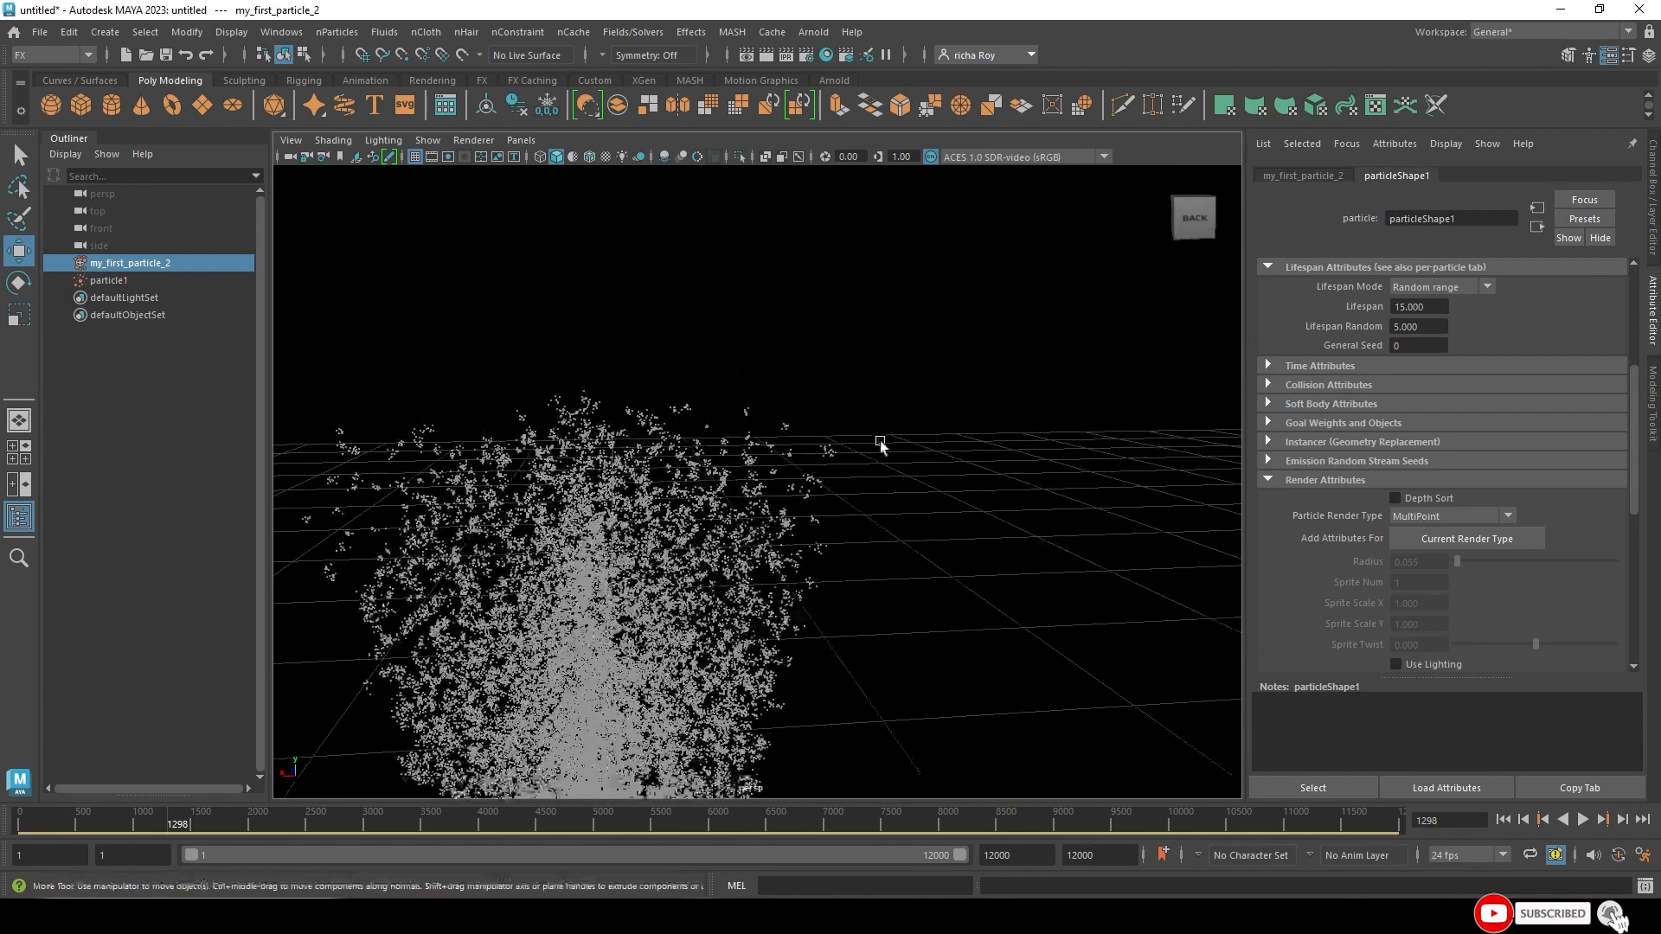
- Add the attributes for the MultiPoint render type, try a Multi Count of 5 and raise it to 60
click(1442, 537)
alt+right_drag(812, 554, 890, 562)
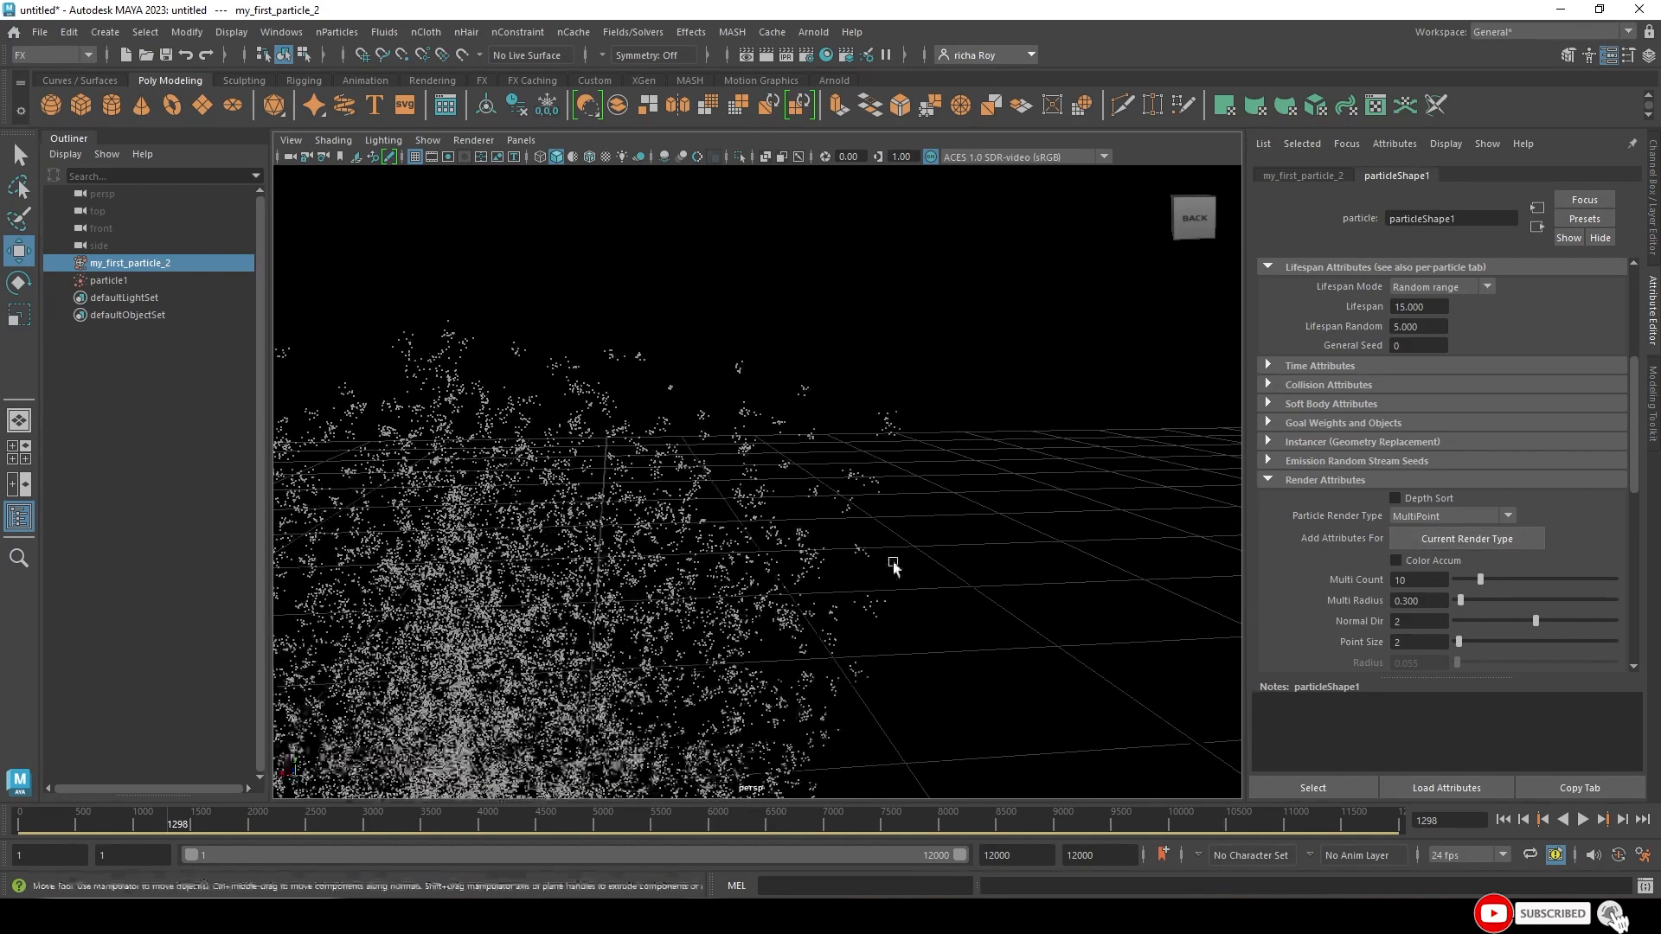
double_click(1394, 580)
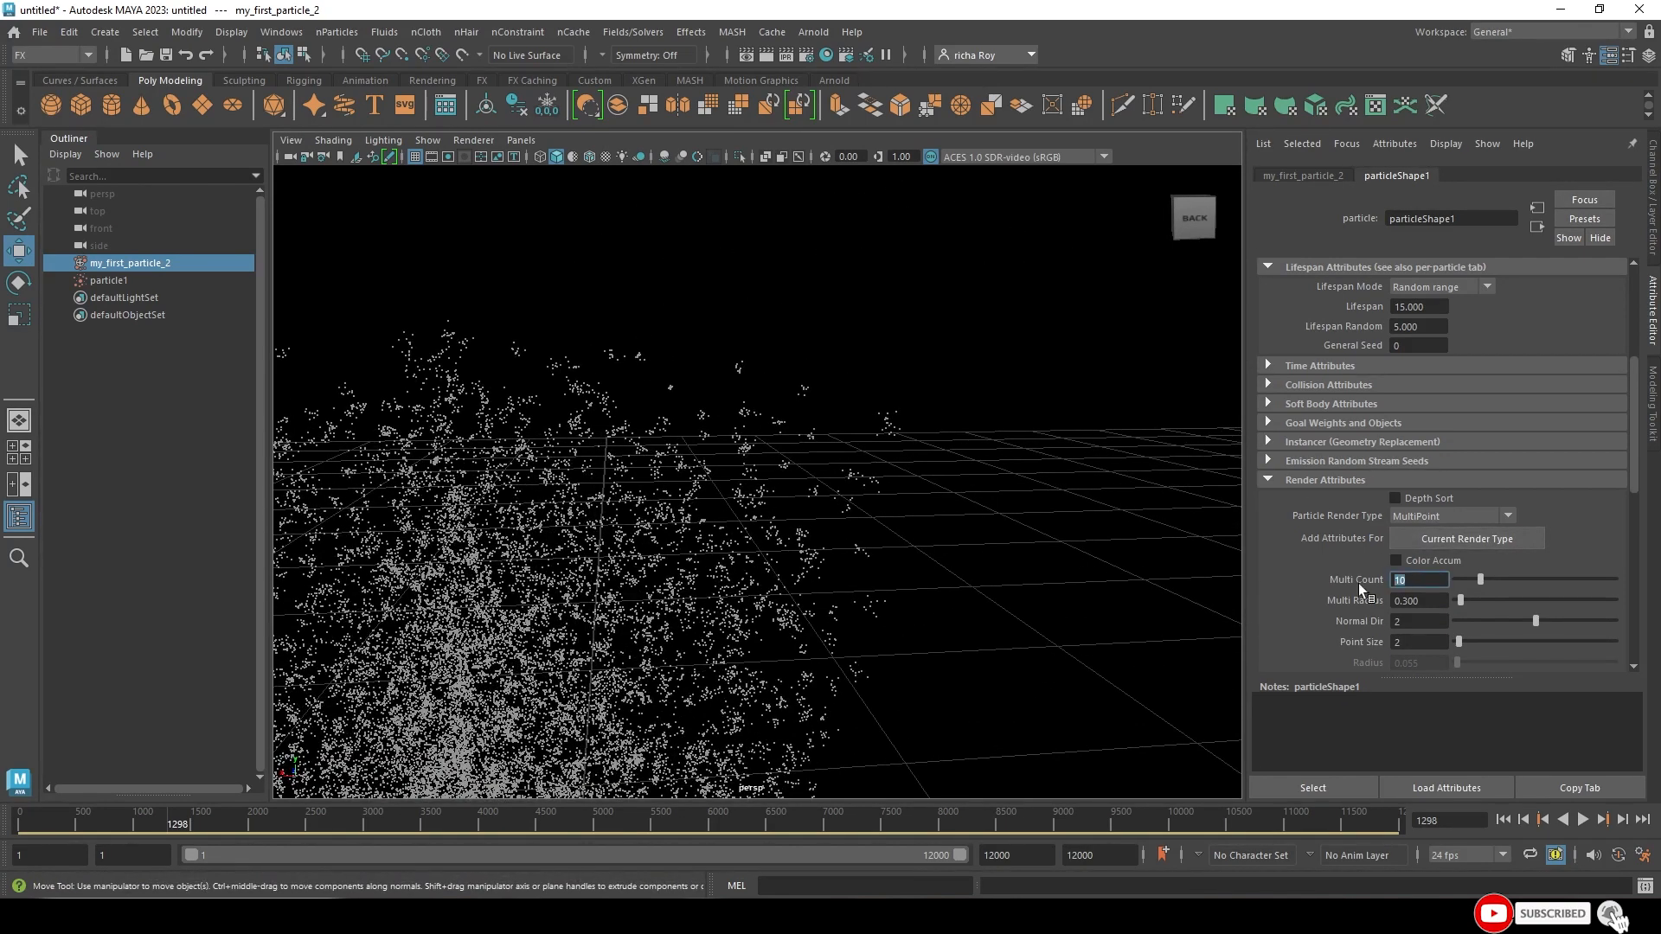
key(Return)
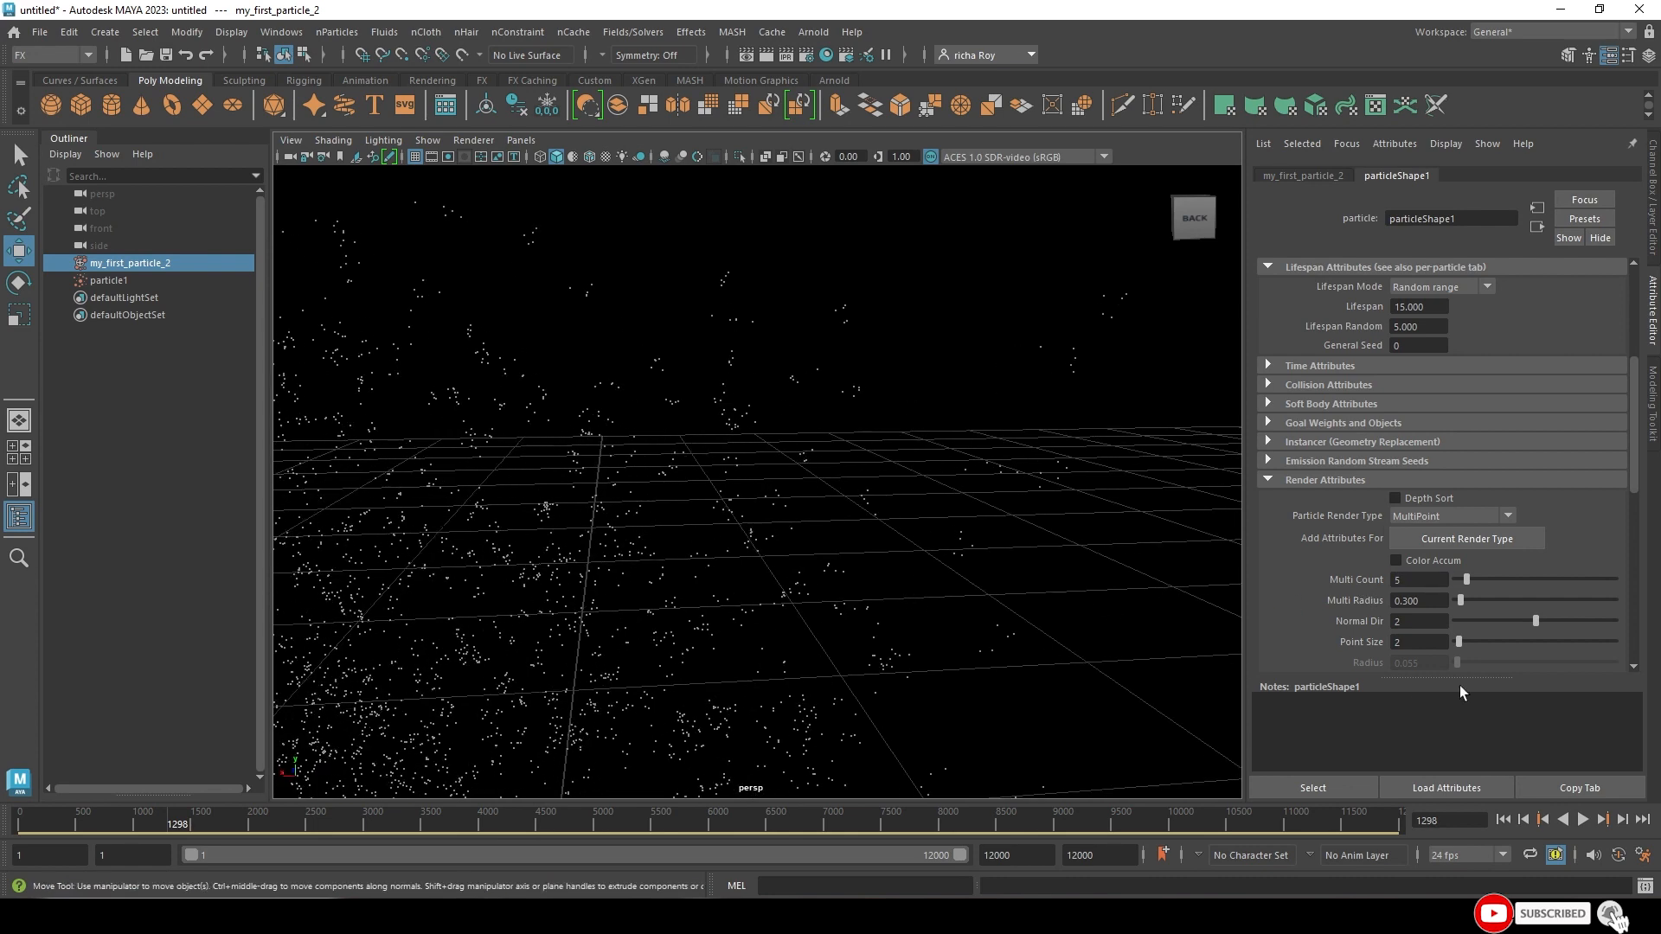
text(60)
key(Return)
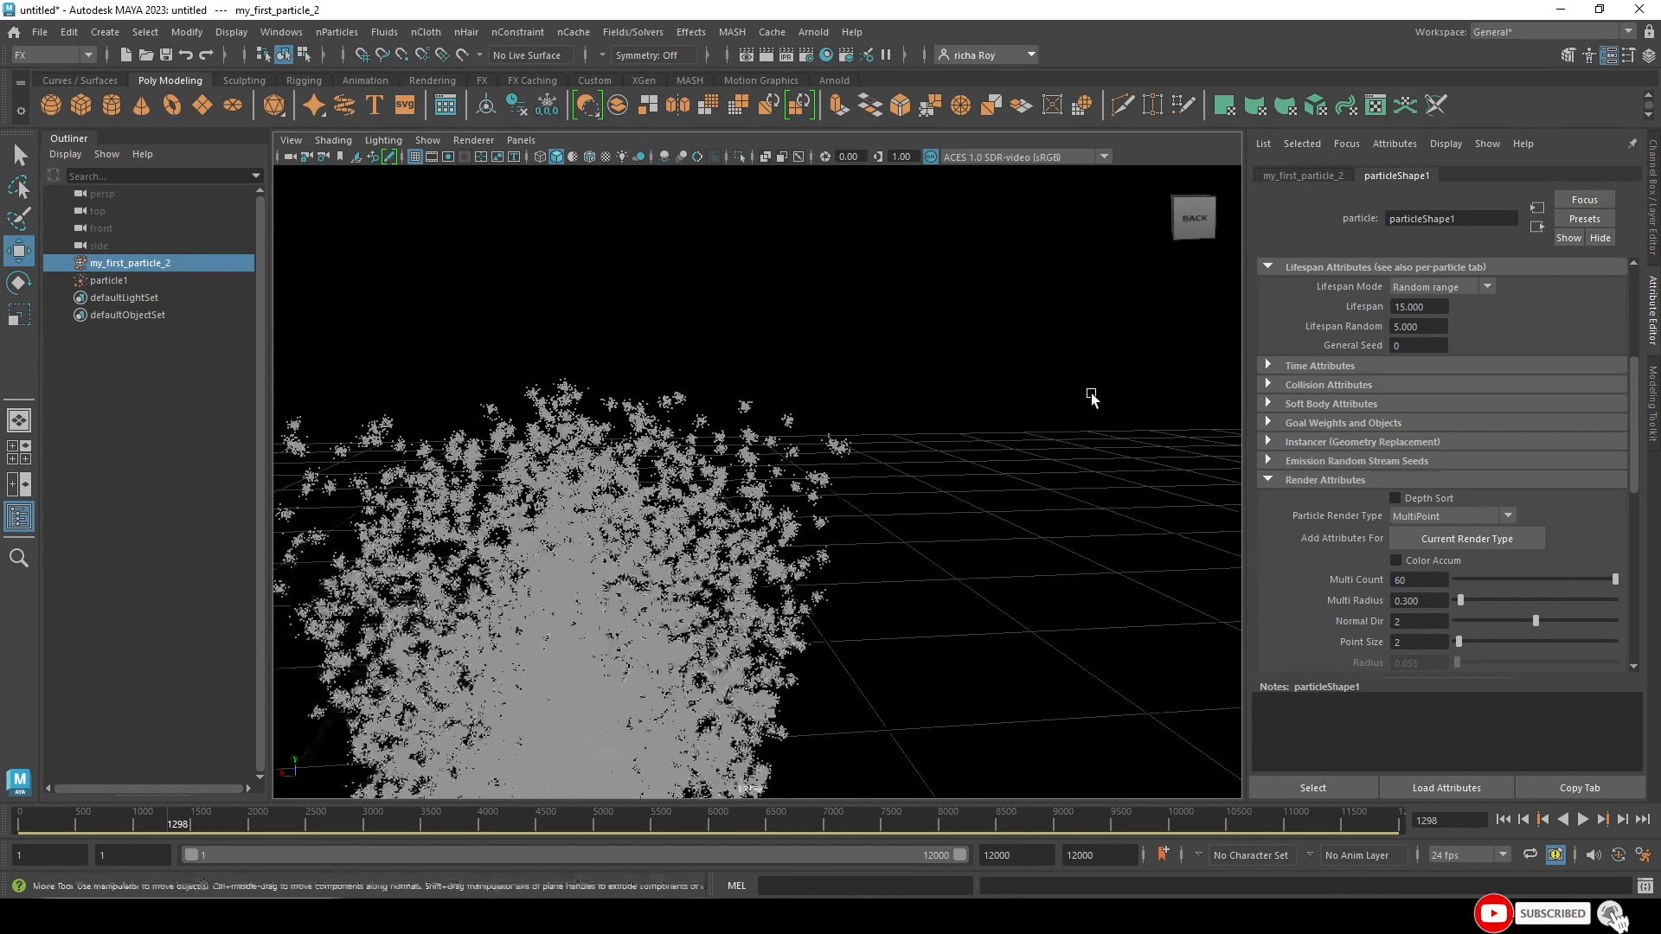
alt+middle_drag(712, 567, 1198, 606)
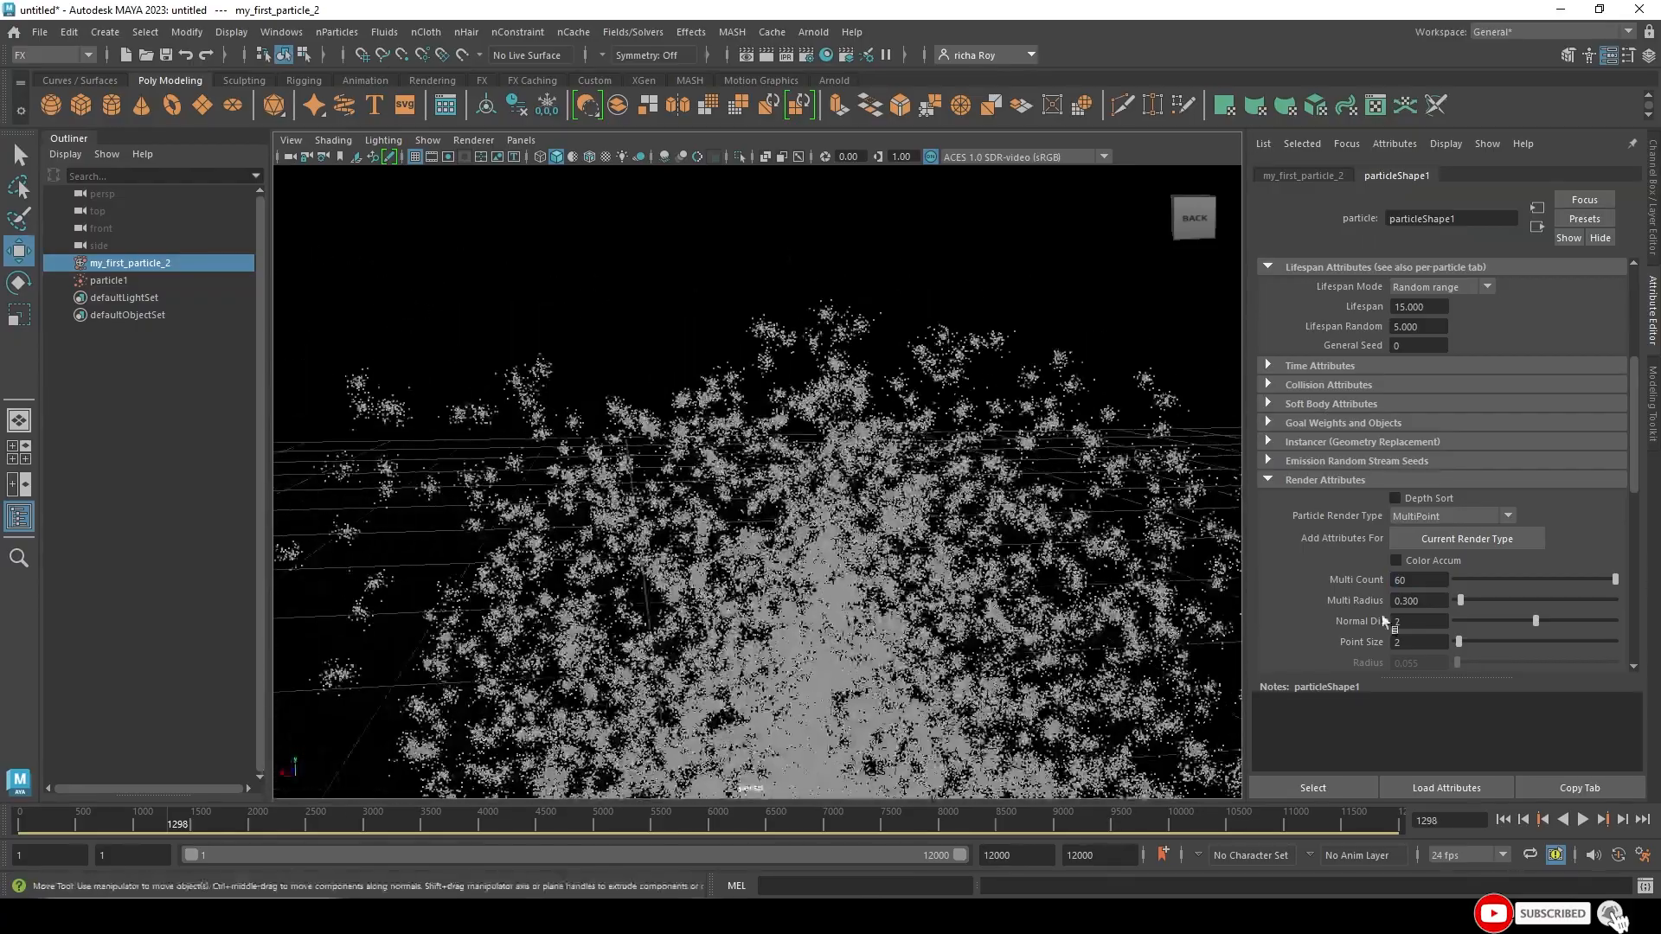
- Play the MultiPoint particles briefly, set Multi Radius to 0.165 and Normal Dir to 1, and enlarge Point Size to 6
click(1581, 820)
click(1581, 820)
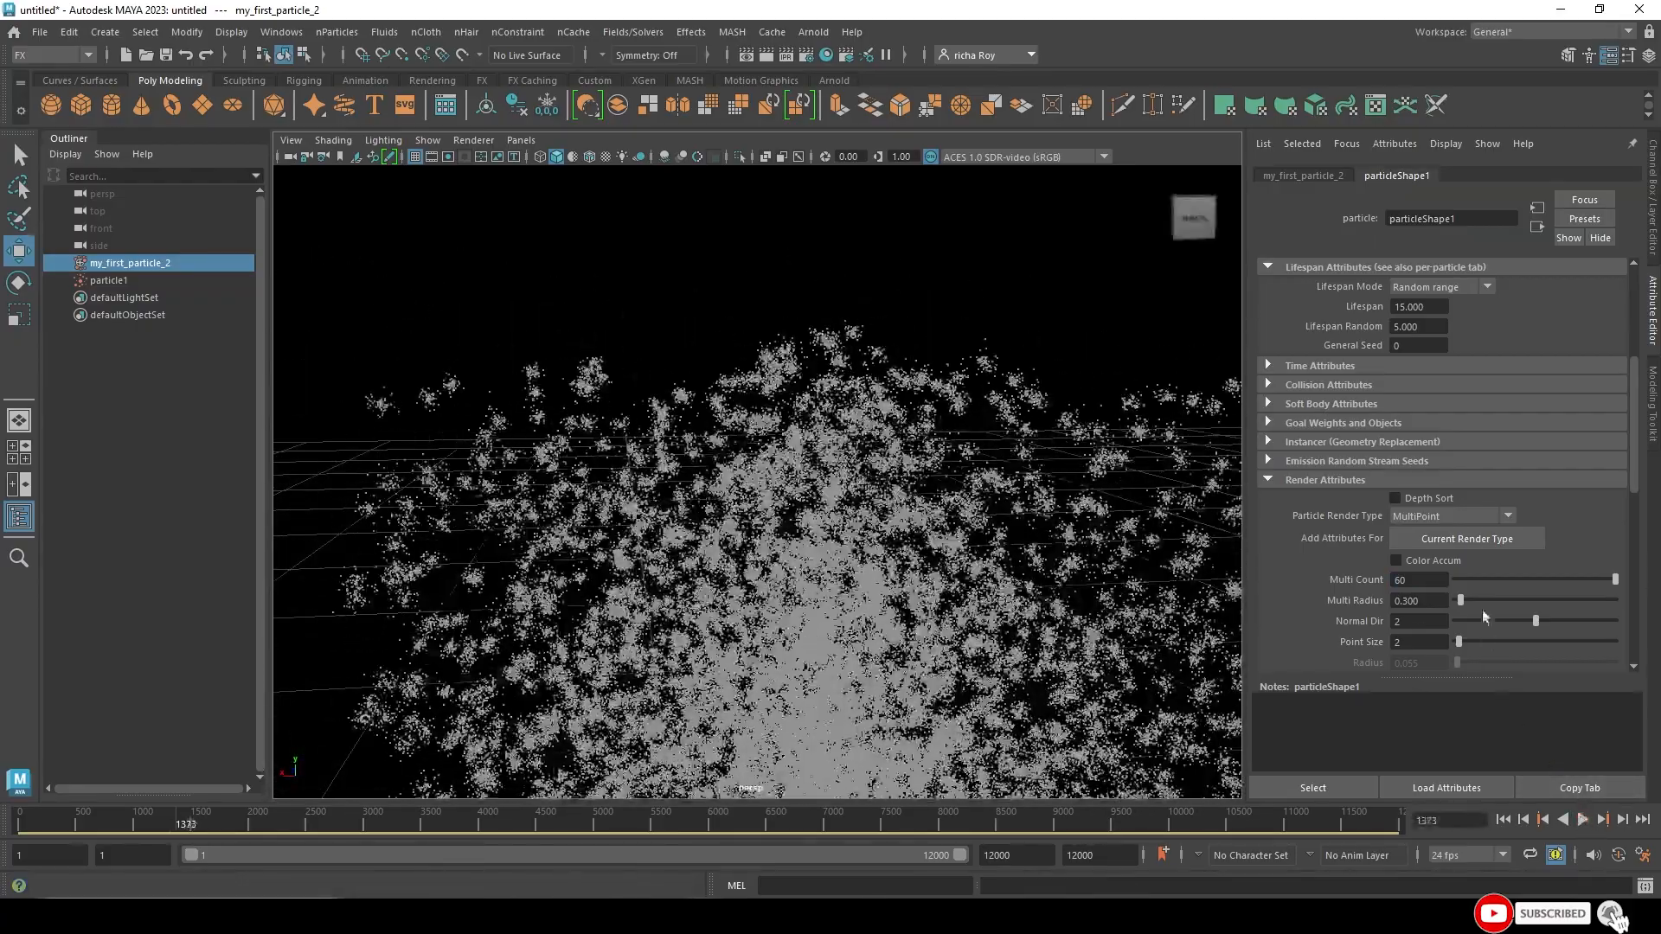
mouse_move(1461, 600)
mouse_down()
mouse_move(1474, 599)
mouse_move(1458, 602)
mouse_up()
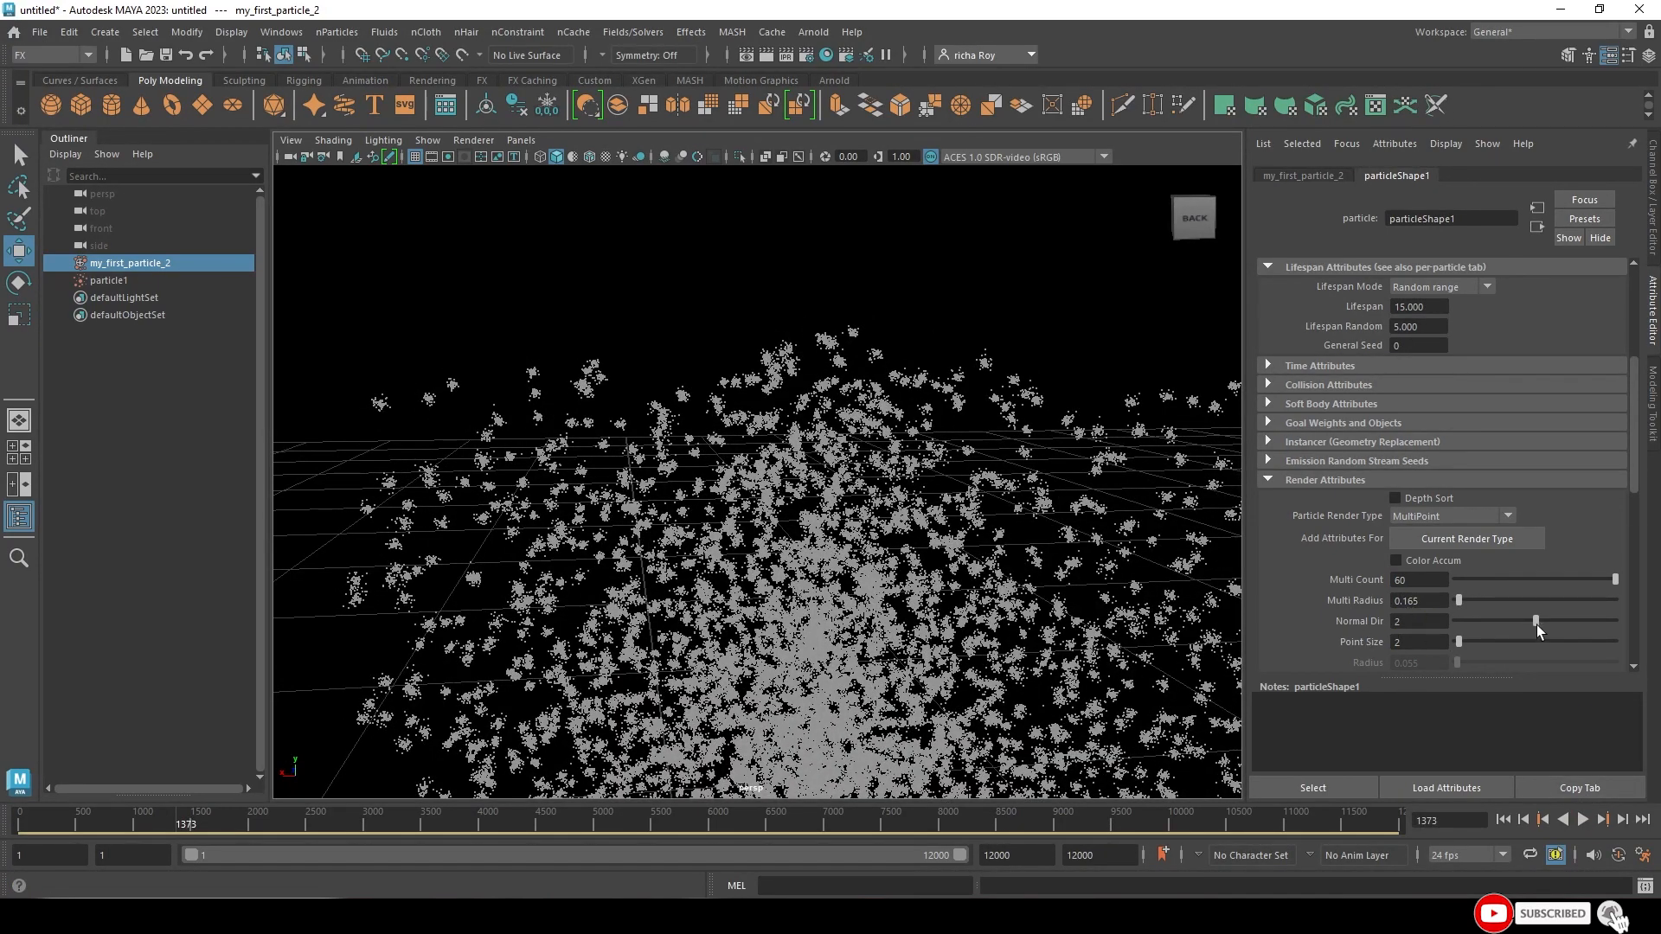
drag(1540, 623, 1455, 621)
mouse_move(1459, 642)
mouse_down()
mouse_move(1491, 643)
mouse_move(1477, 643)
mouse_up()
- Set the Particle Render Type to Numeric, play the simulation and select the numbered particles
click(1435, 515)
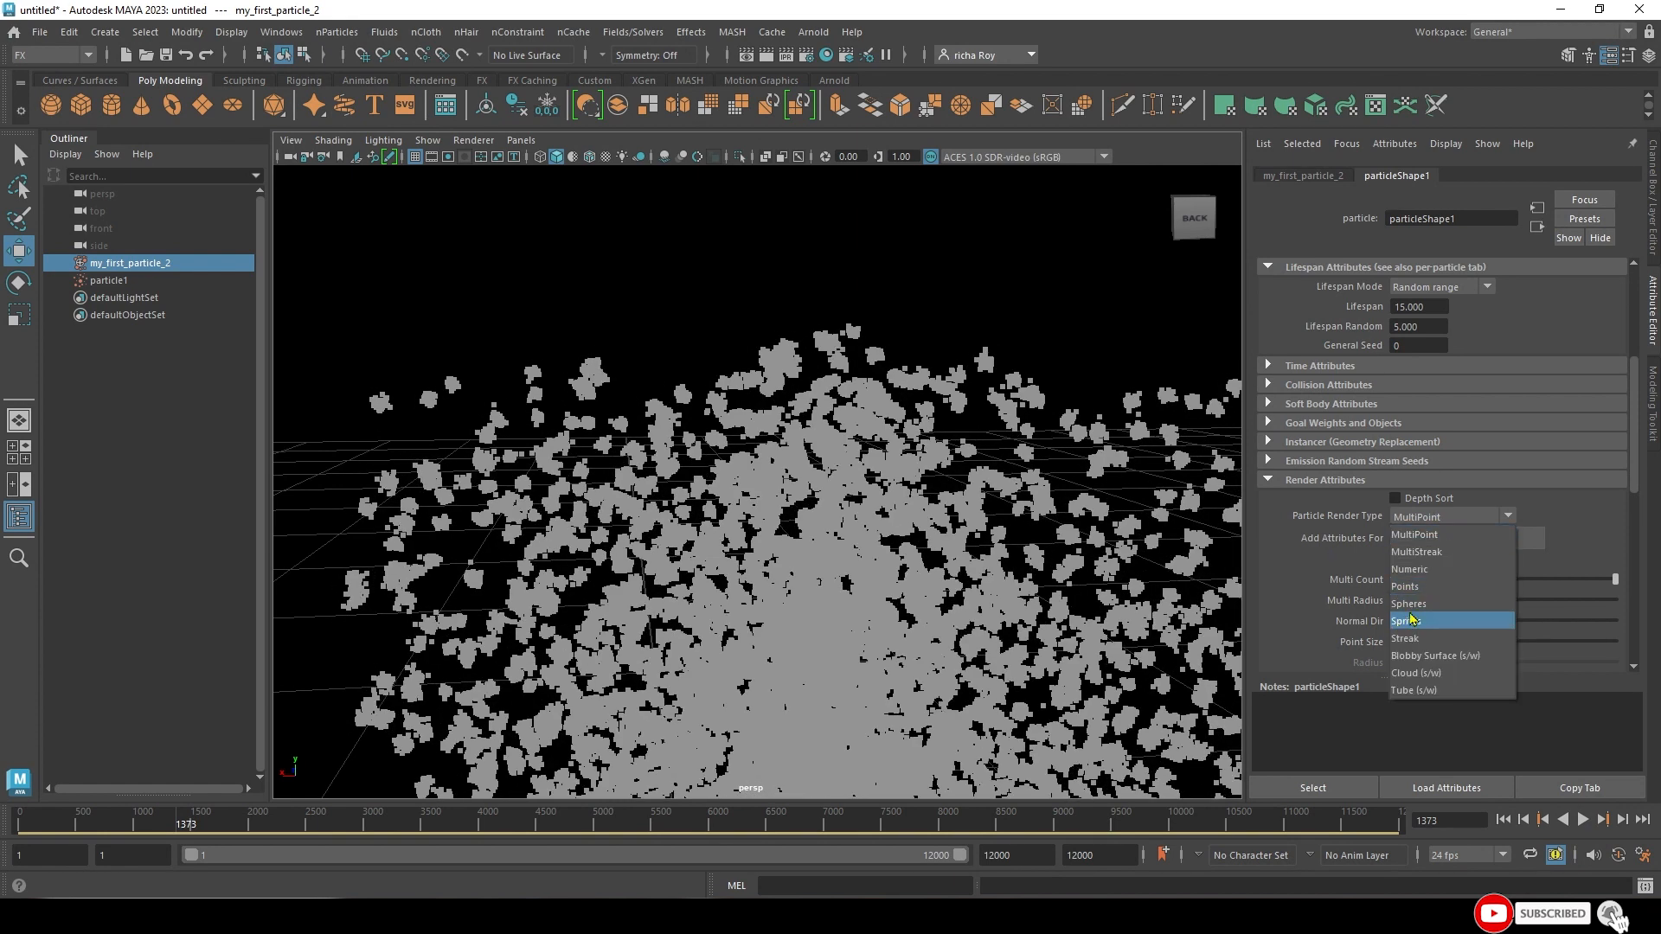
click(1410, 569)
click(1582, 819)
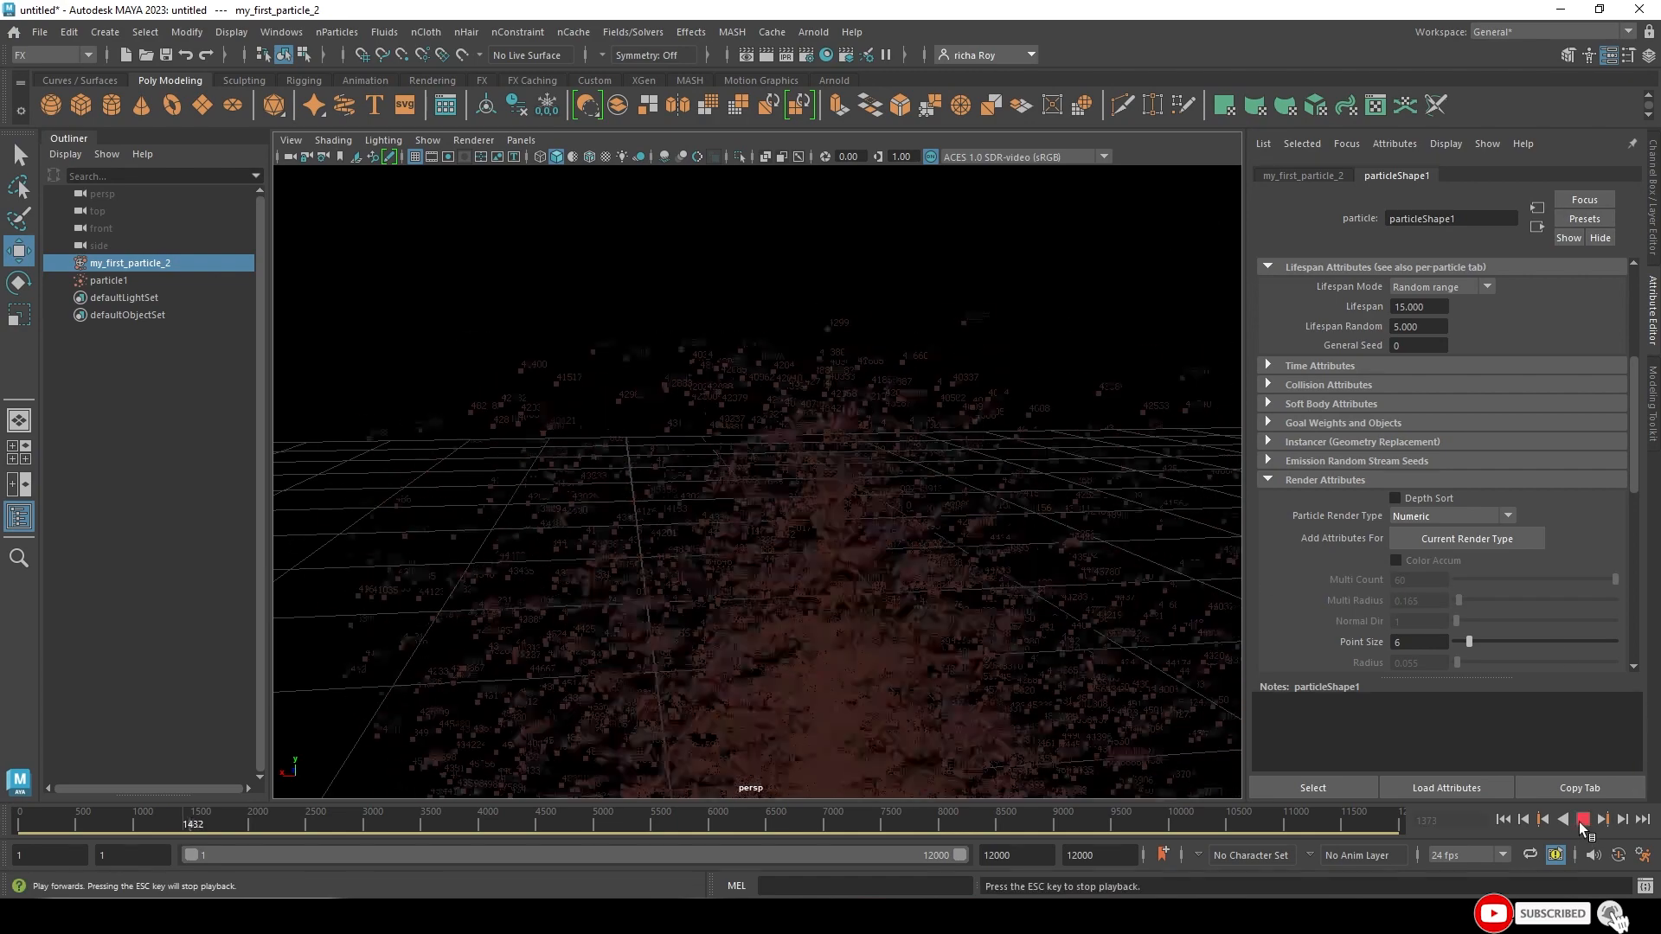
click(1085, 665)
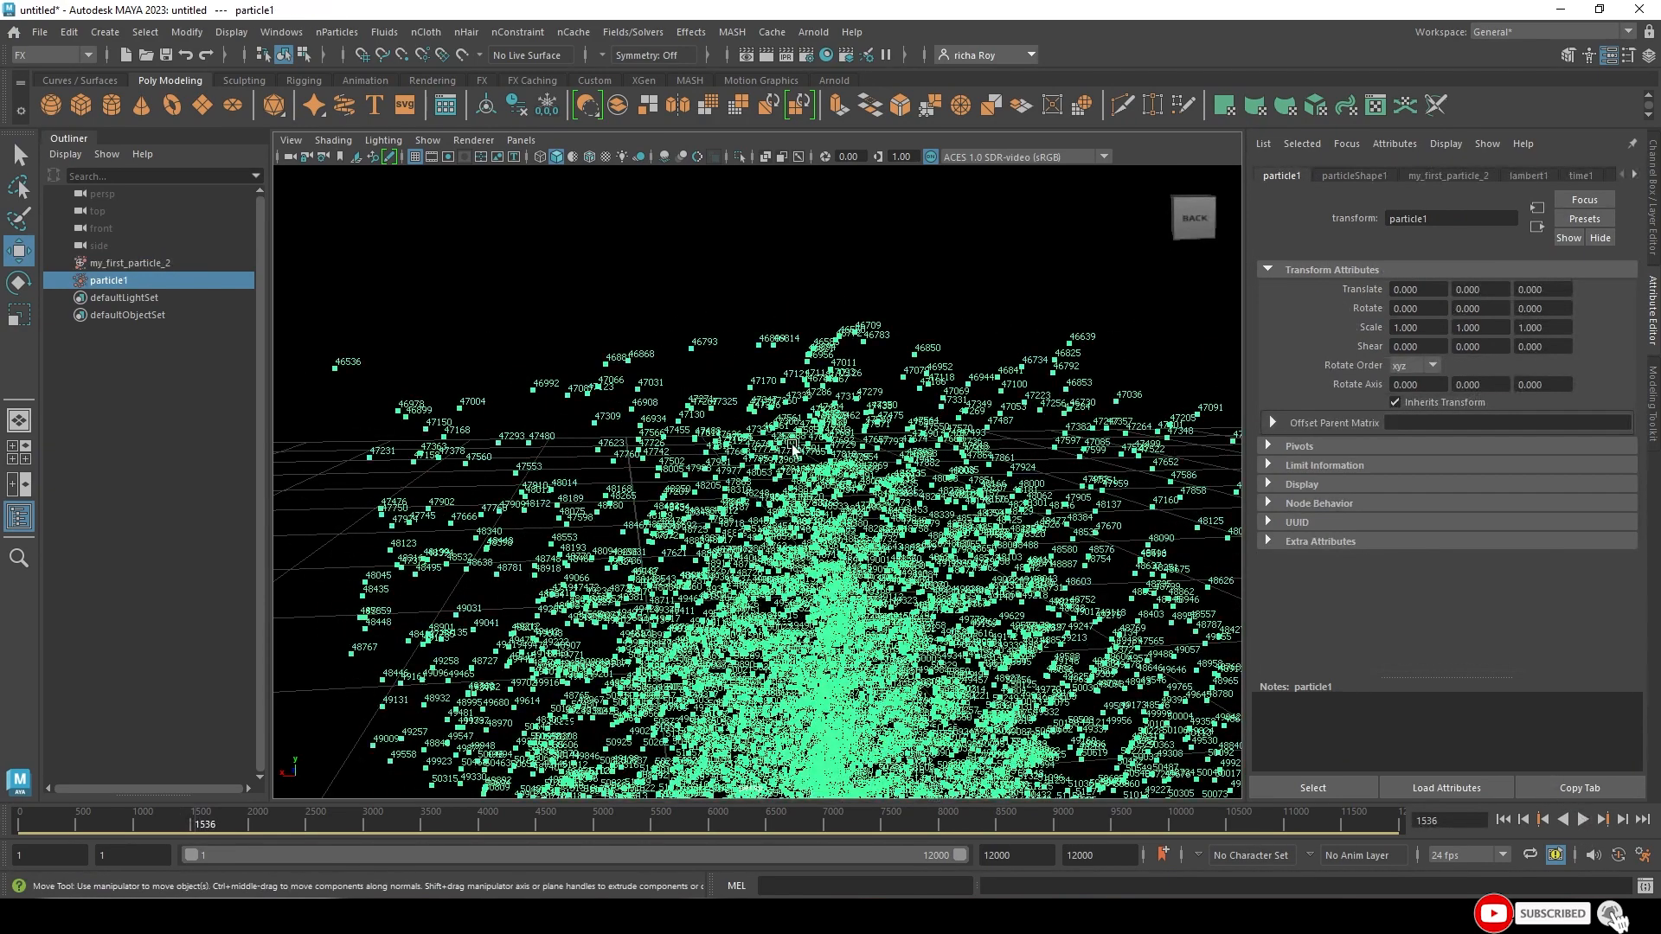
- Change particleShape1's Particle Render Type to Streak and add the attributes for that render type
click(1373, 175)
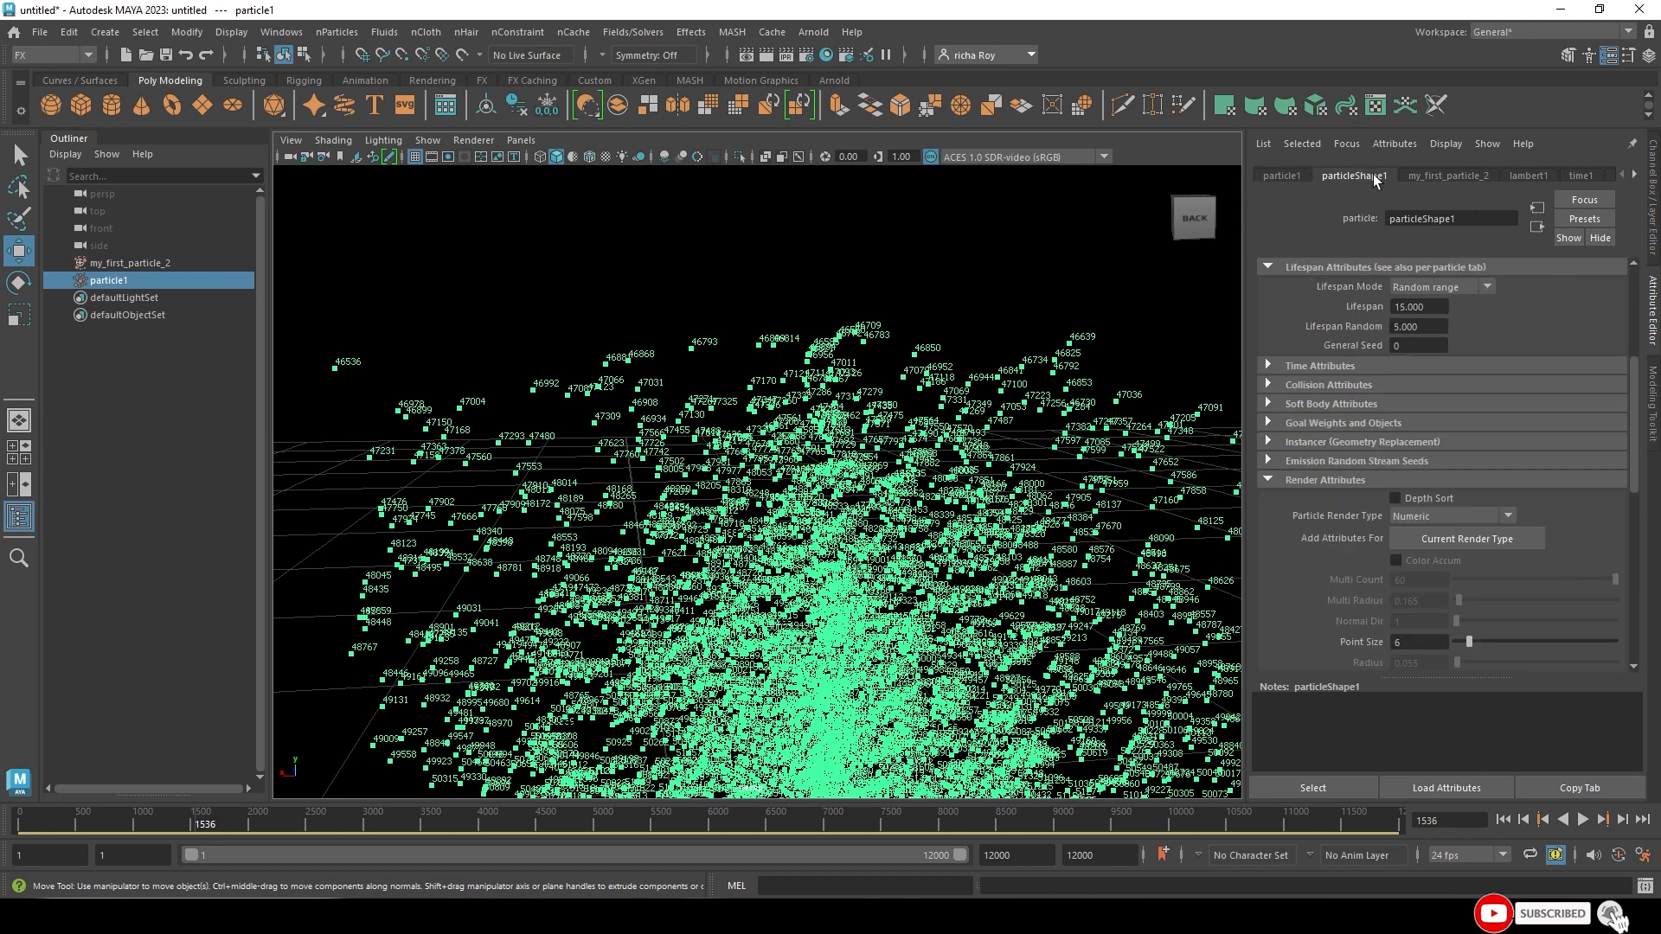
click(1438, 517)
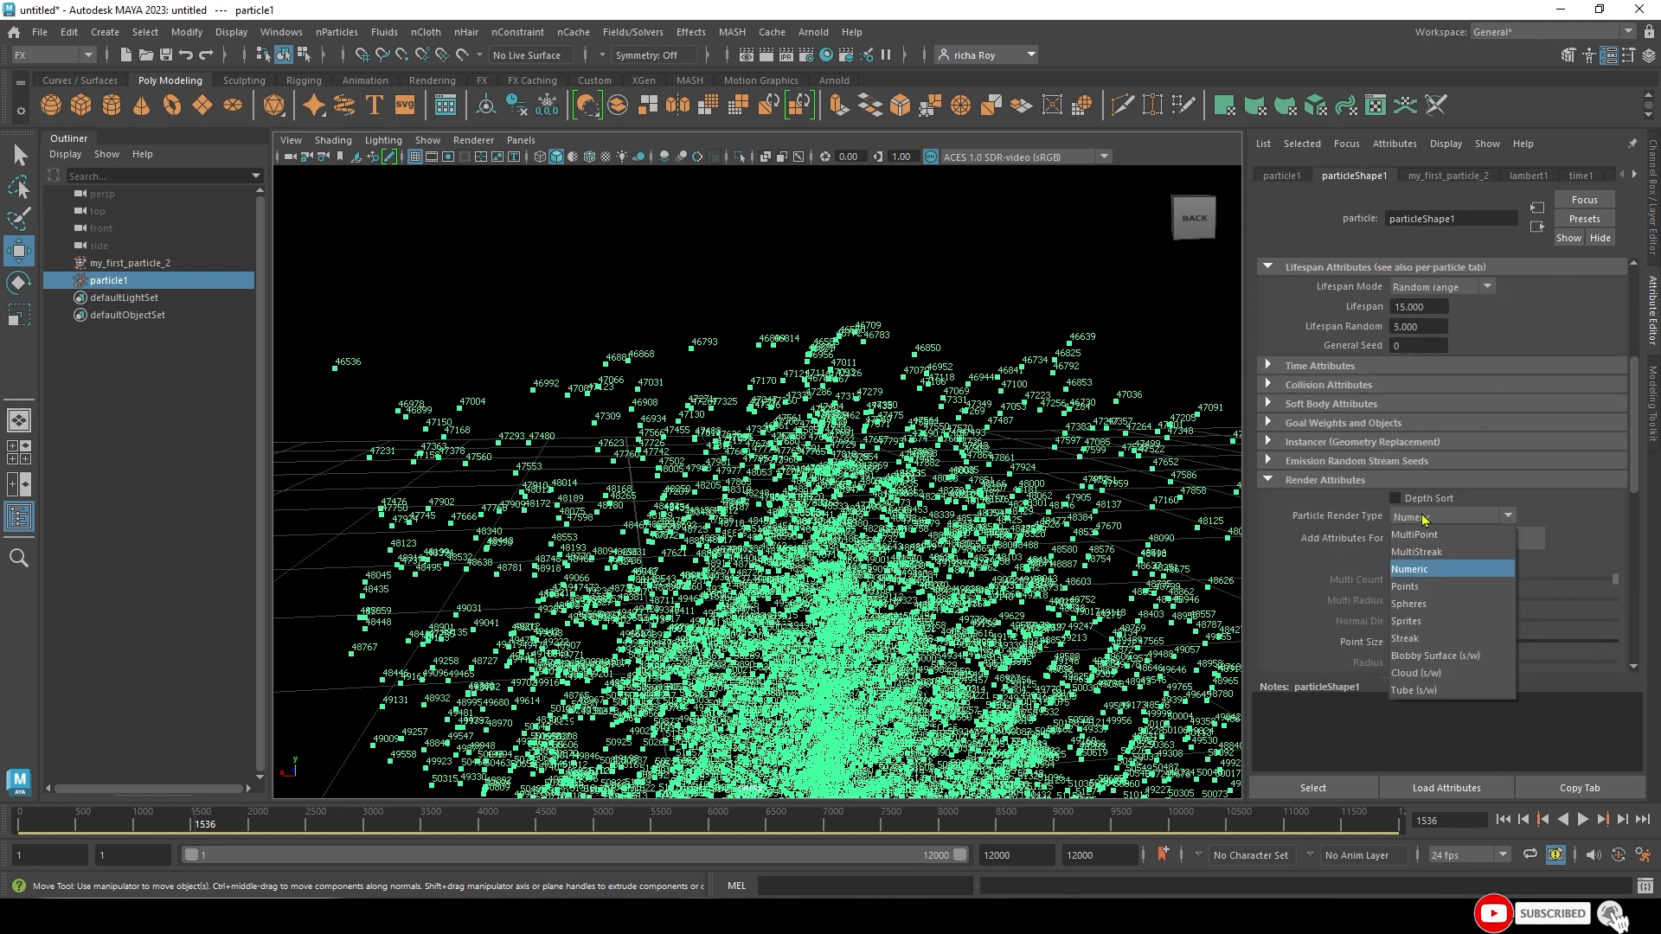
click(1454, 640)
click(1447, 523)
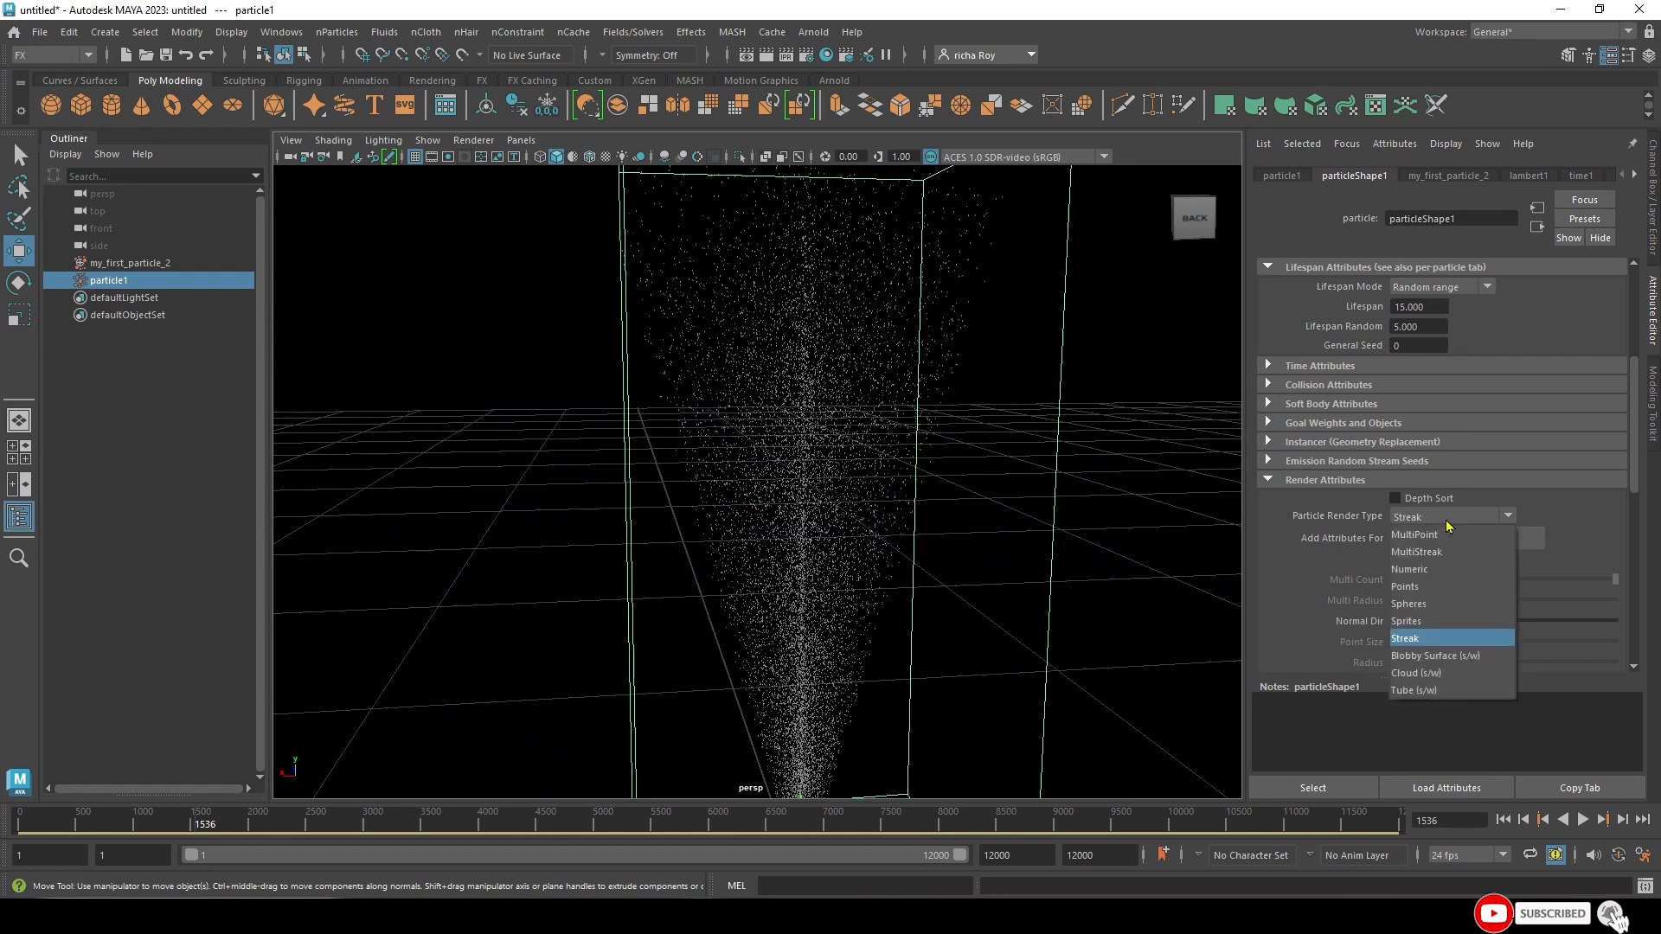
click(1401, 638)
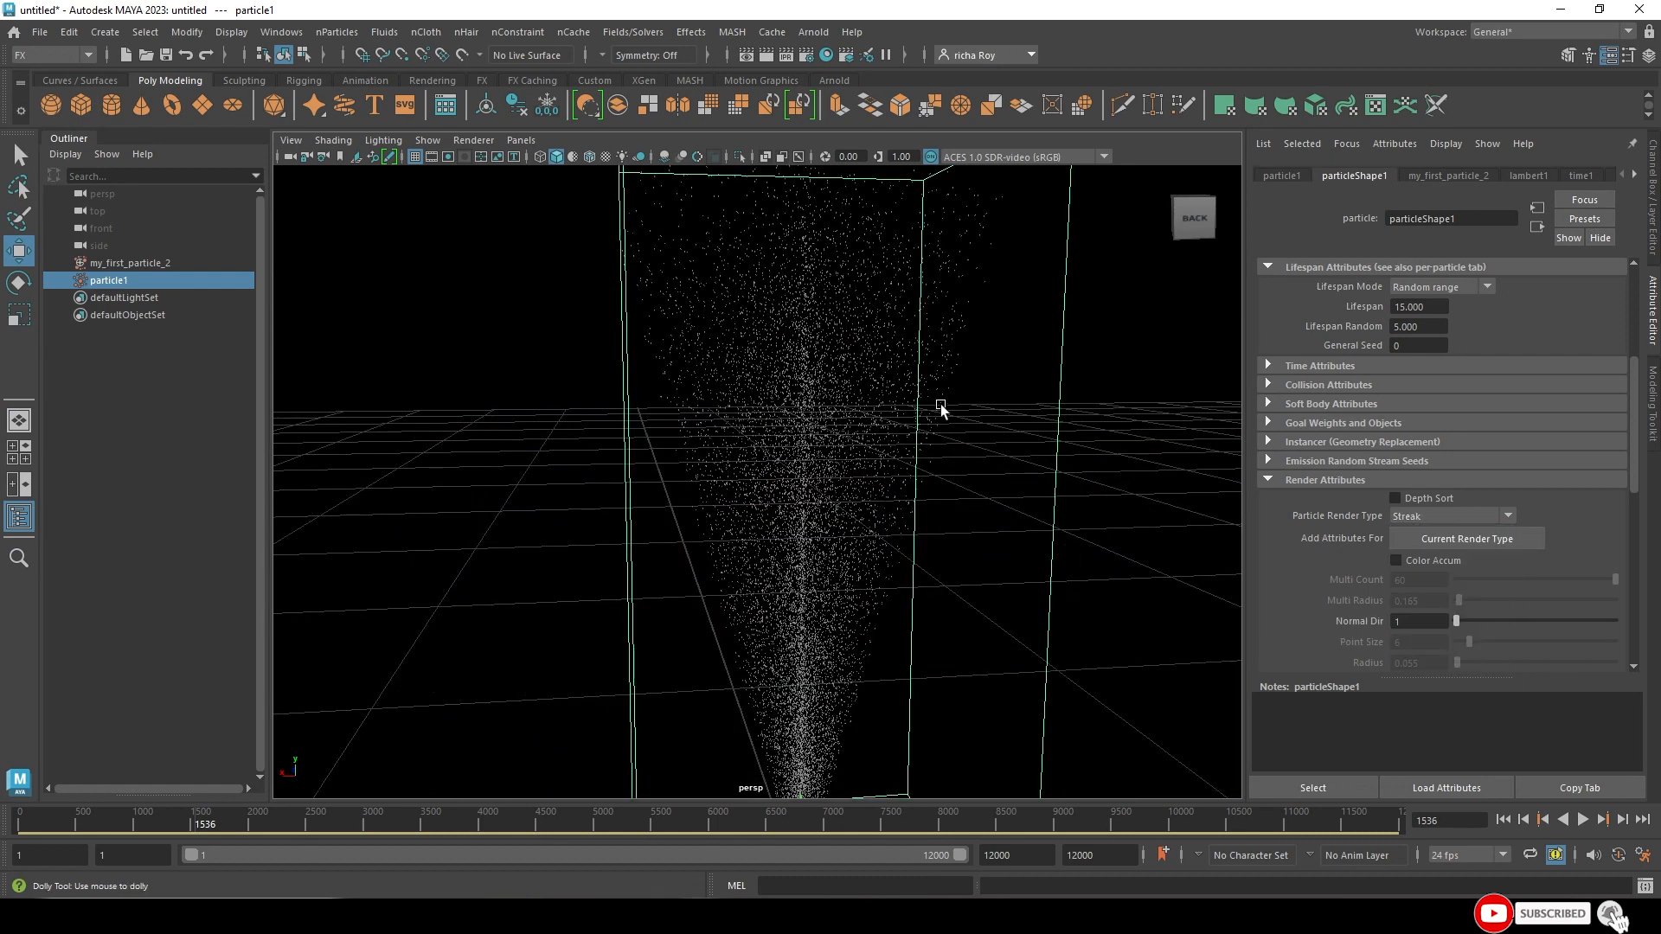
alt+right_drag(941, 408, 919, 523)
click(1413, 538)
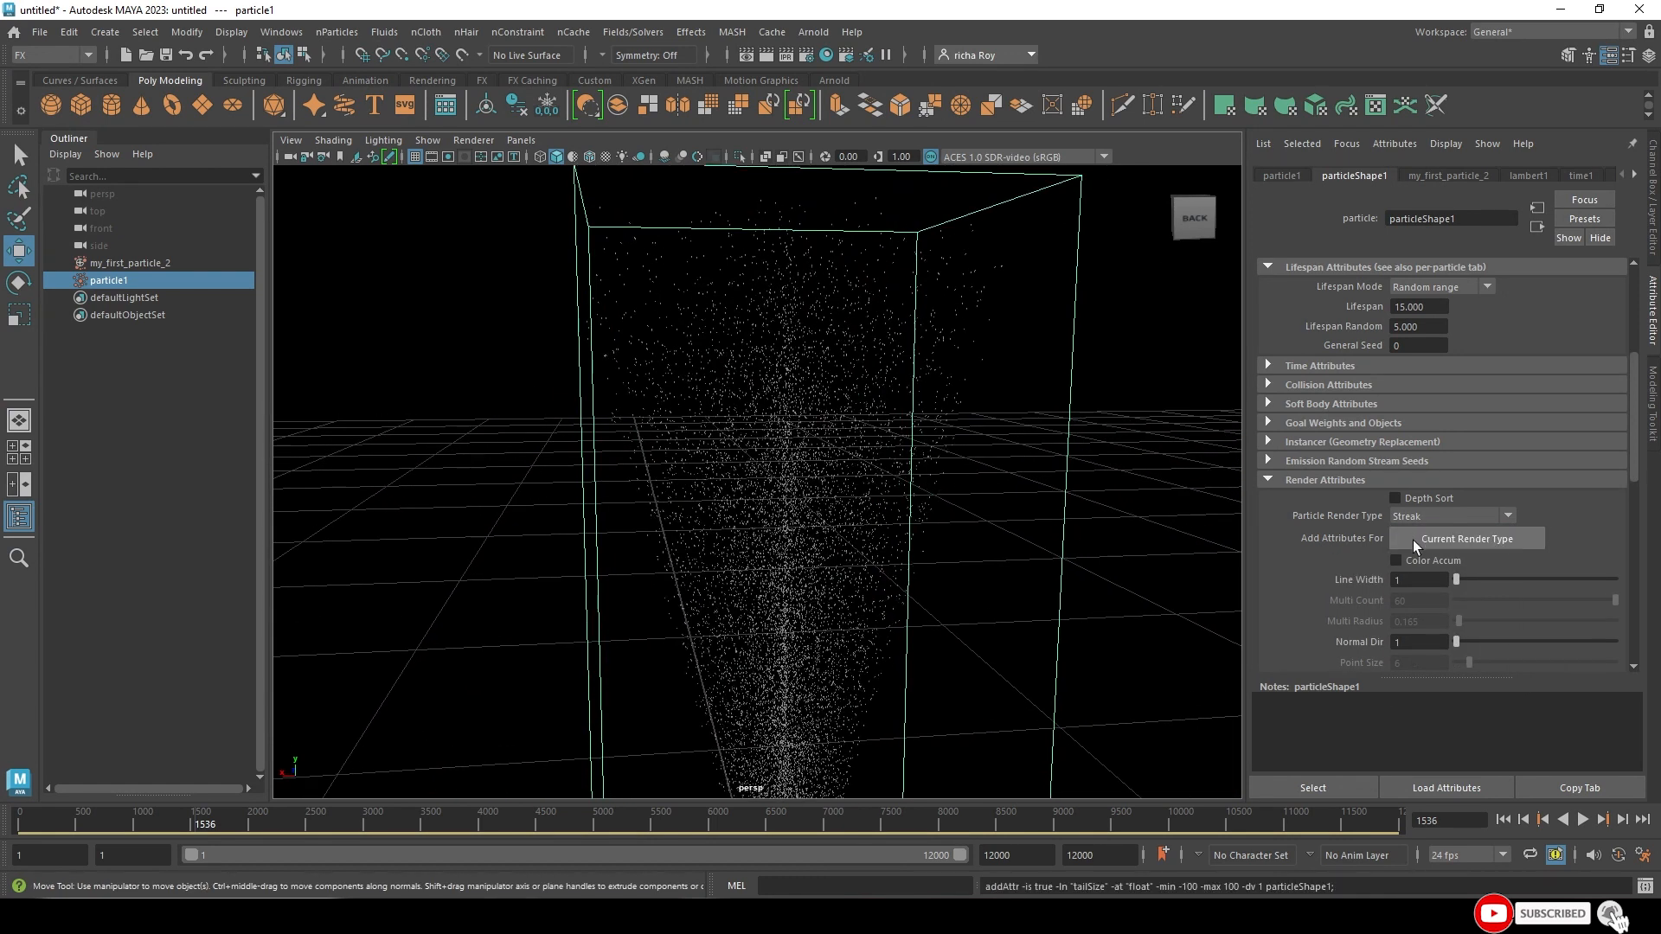
alt+drag(963, 582, 952, 519)
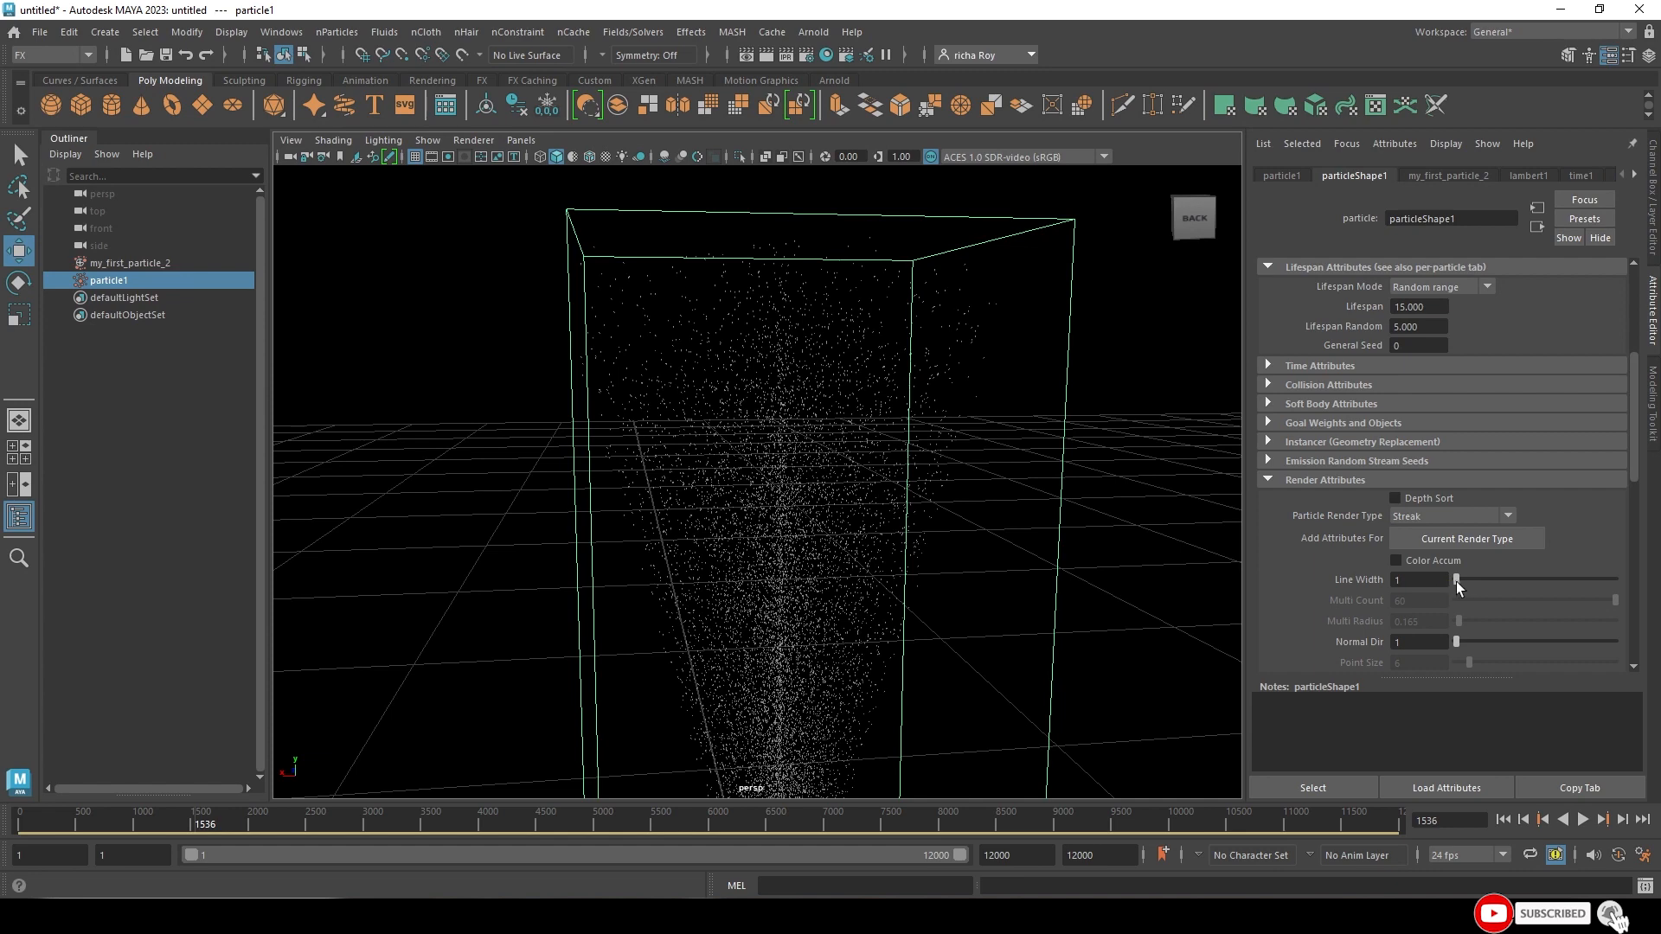
- Raise the streaks' Line Width to 2 and increase their Tail Size to about 26.374
mouse_move(1455, 581)
mouse_down()
mouse_move(1492, 583)
mouse_move(1465, 584)
mouse_up()
scroll(937, 597, up, 2)
scroll(937, 597, down, 2)
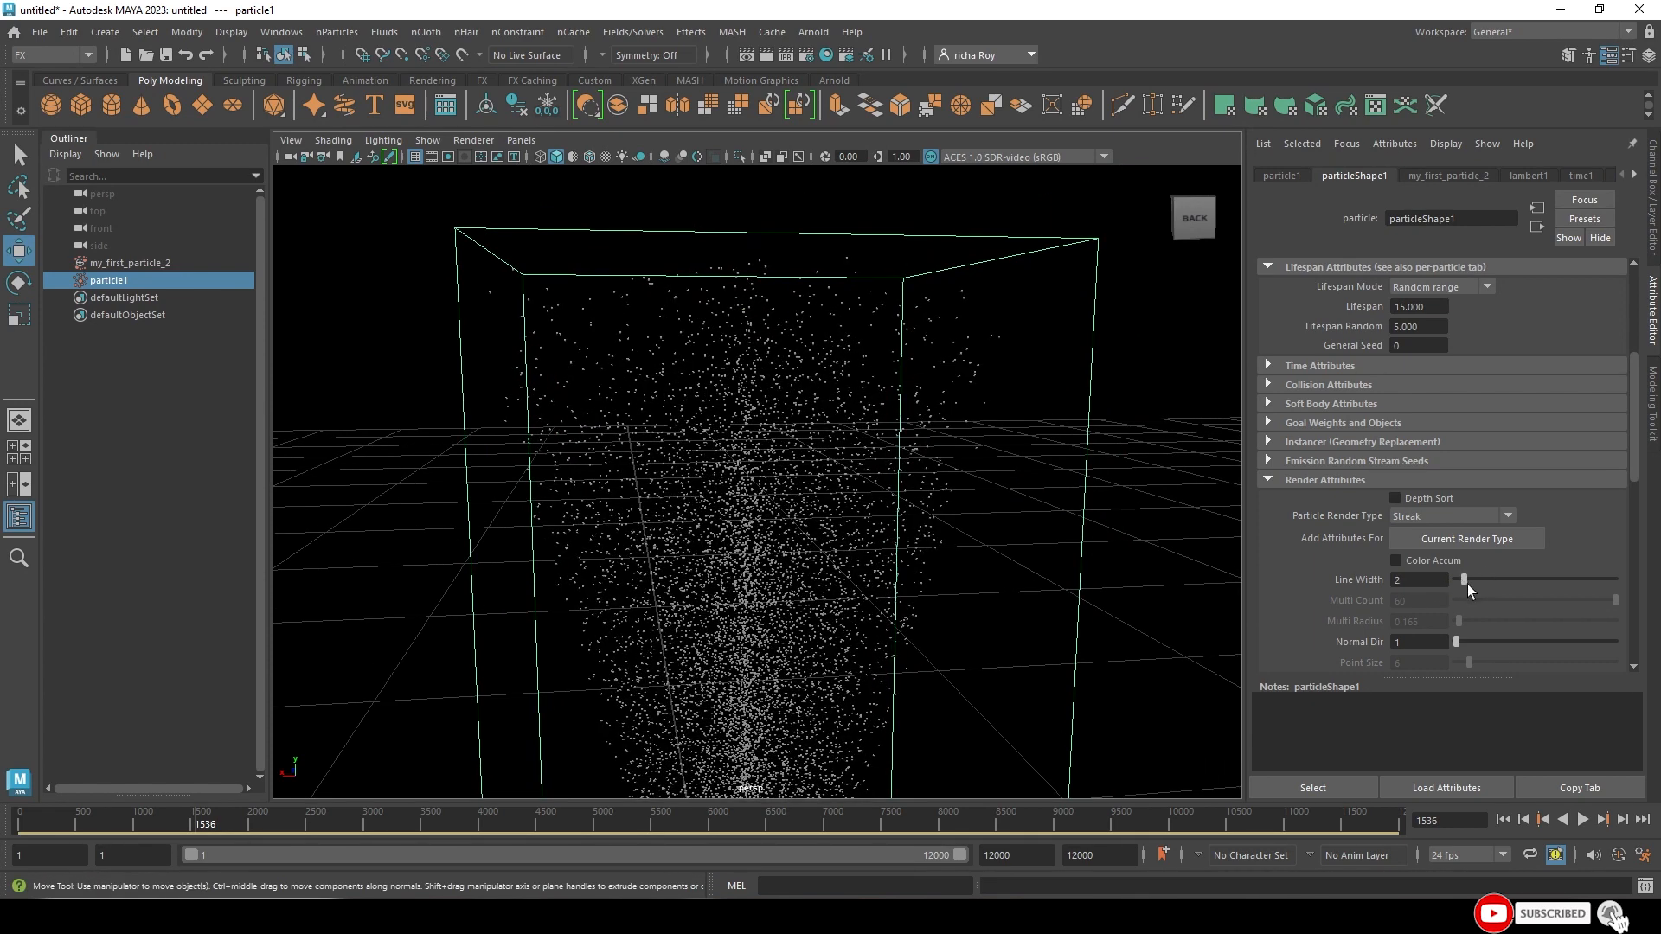
scroll(1315, 569, down, 5)
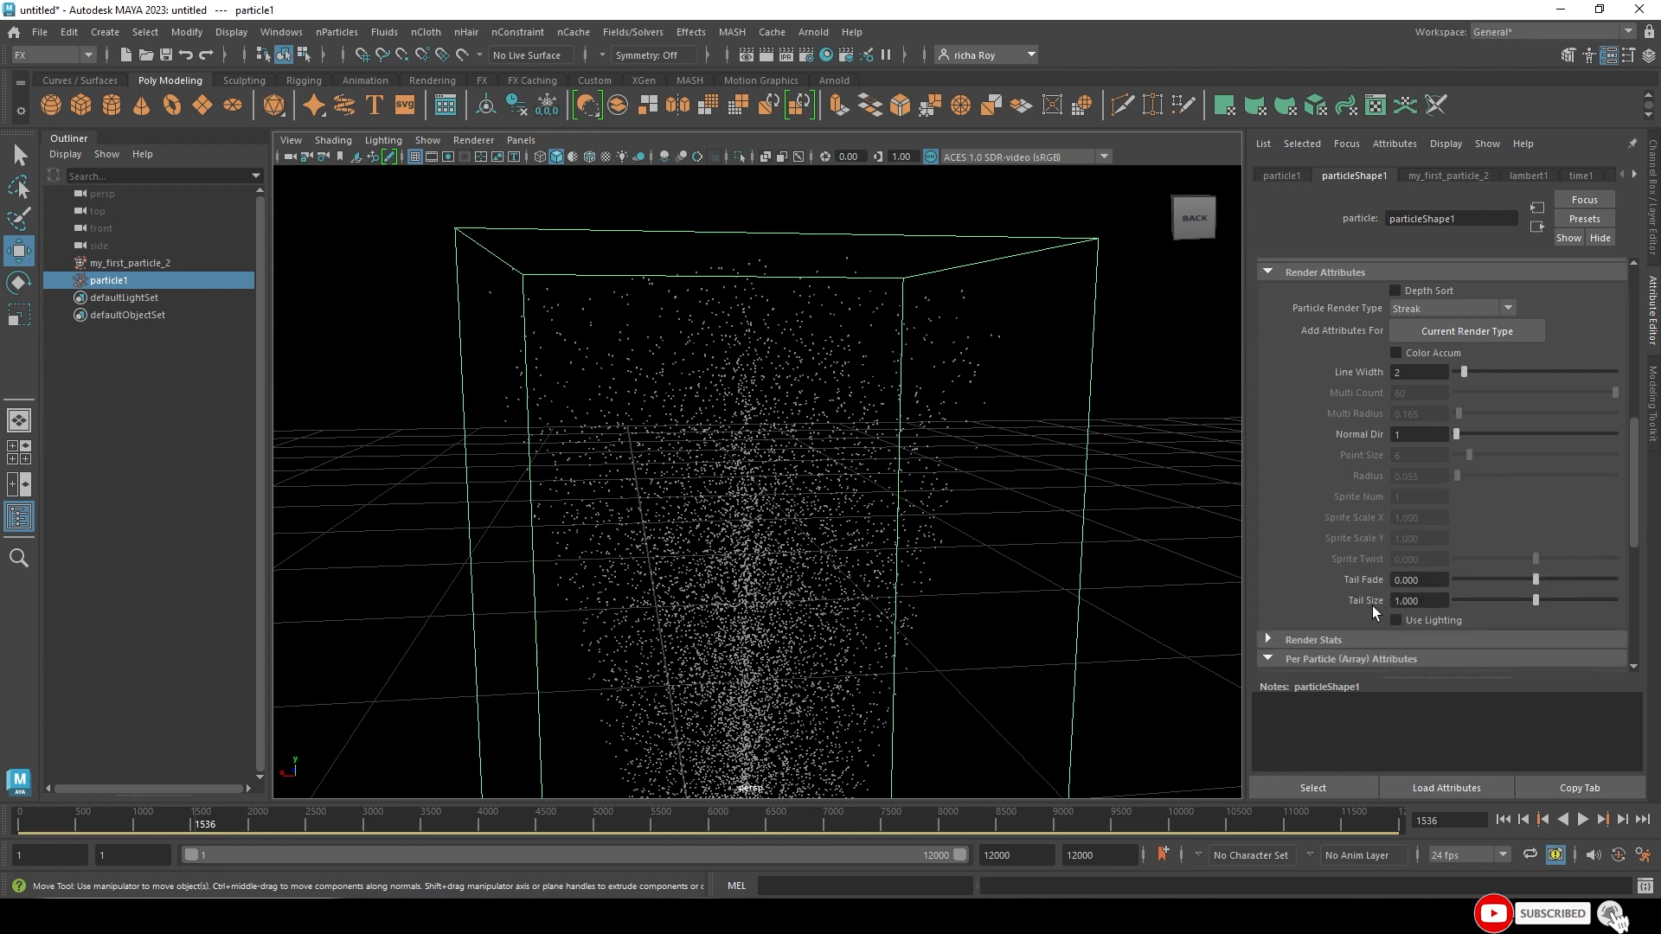
mouse_move(1533, 599)
mouse_down()
mouse_move(1602, 609)
mouse_move(1553, 604)
mouse_up()
- Replay the streaks from the first frame while setting Line Width to 1, Tail Size to 30.769 and Tail Fade to -0.802
click(1502, 819)
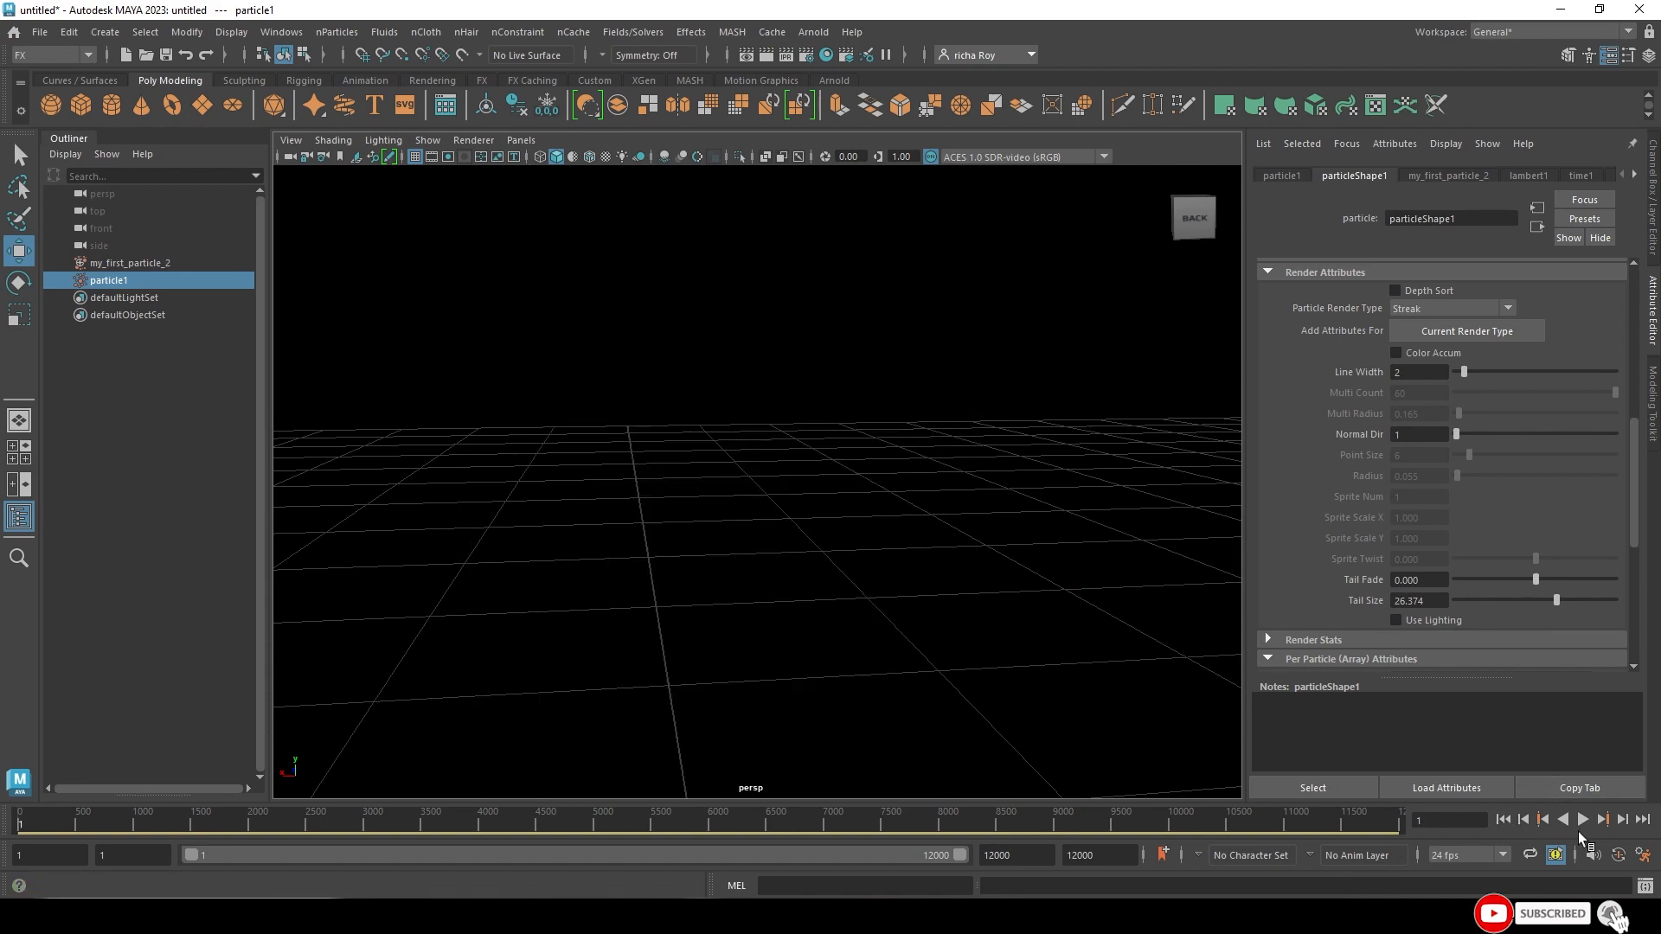
click(1582, 819)
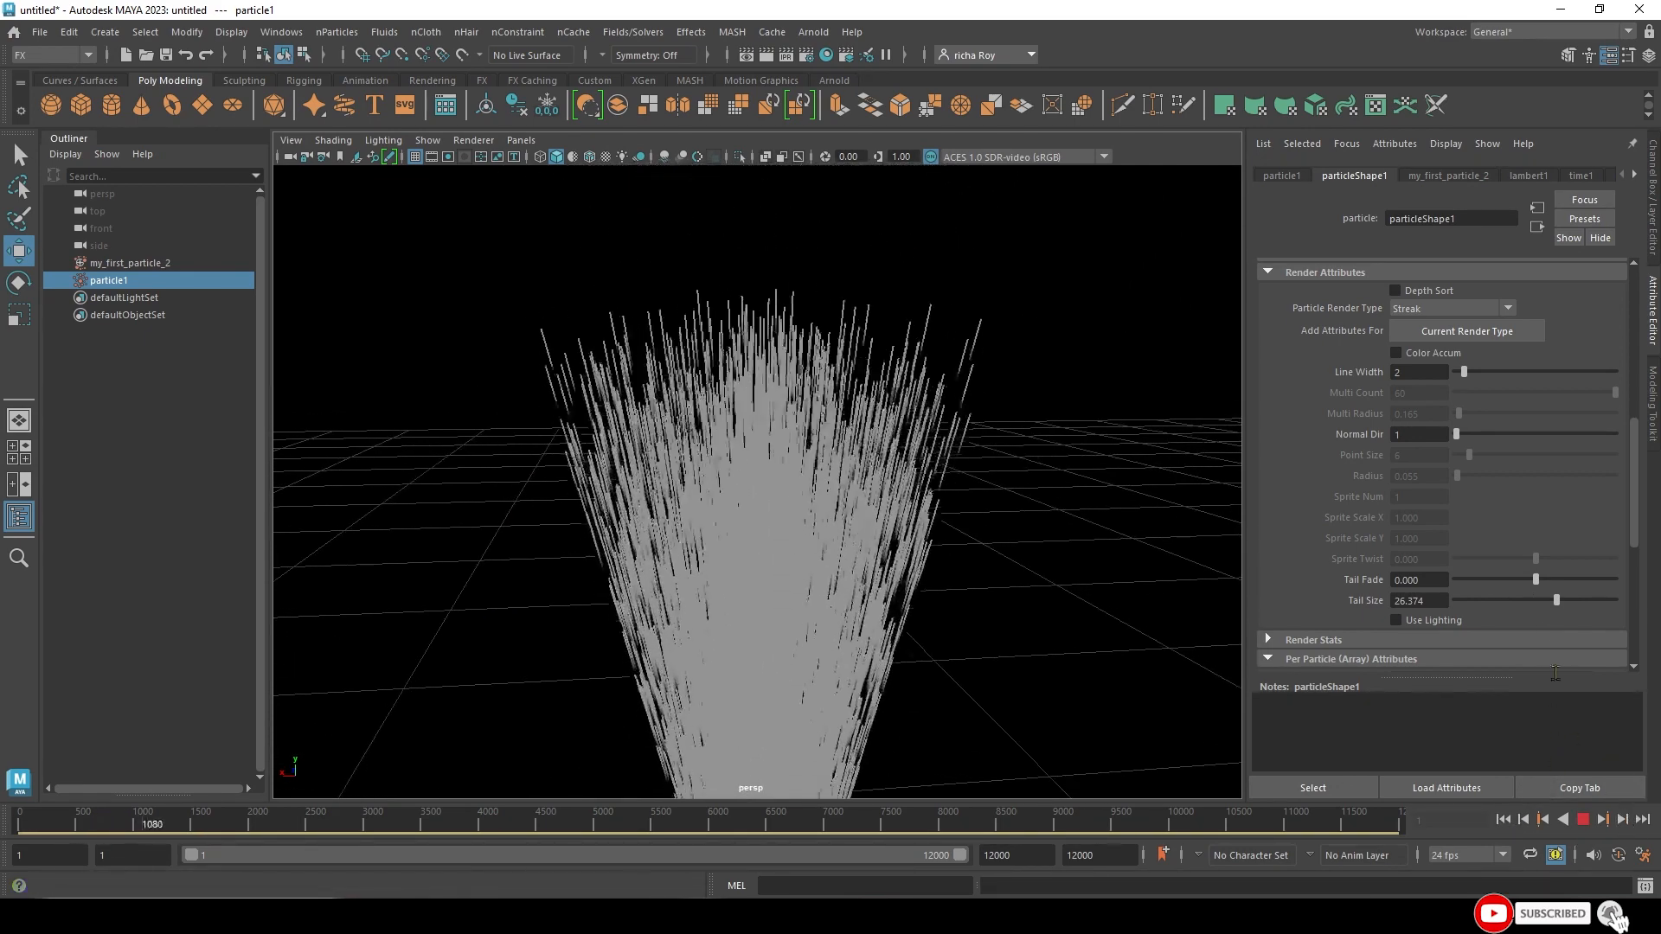
drag(1465, 372, 1456, 372)
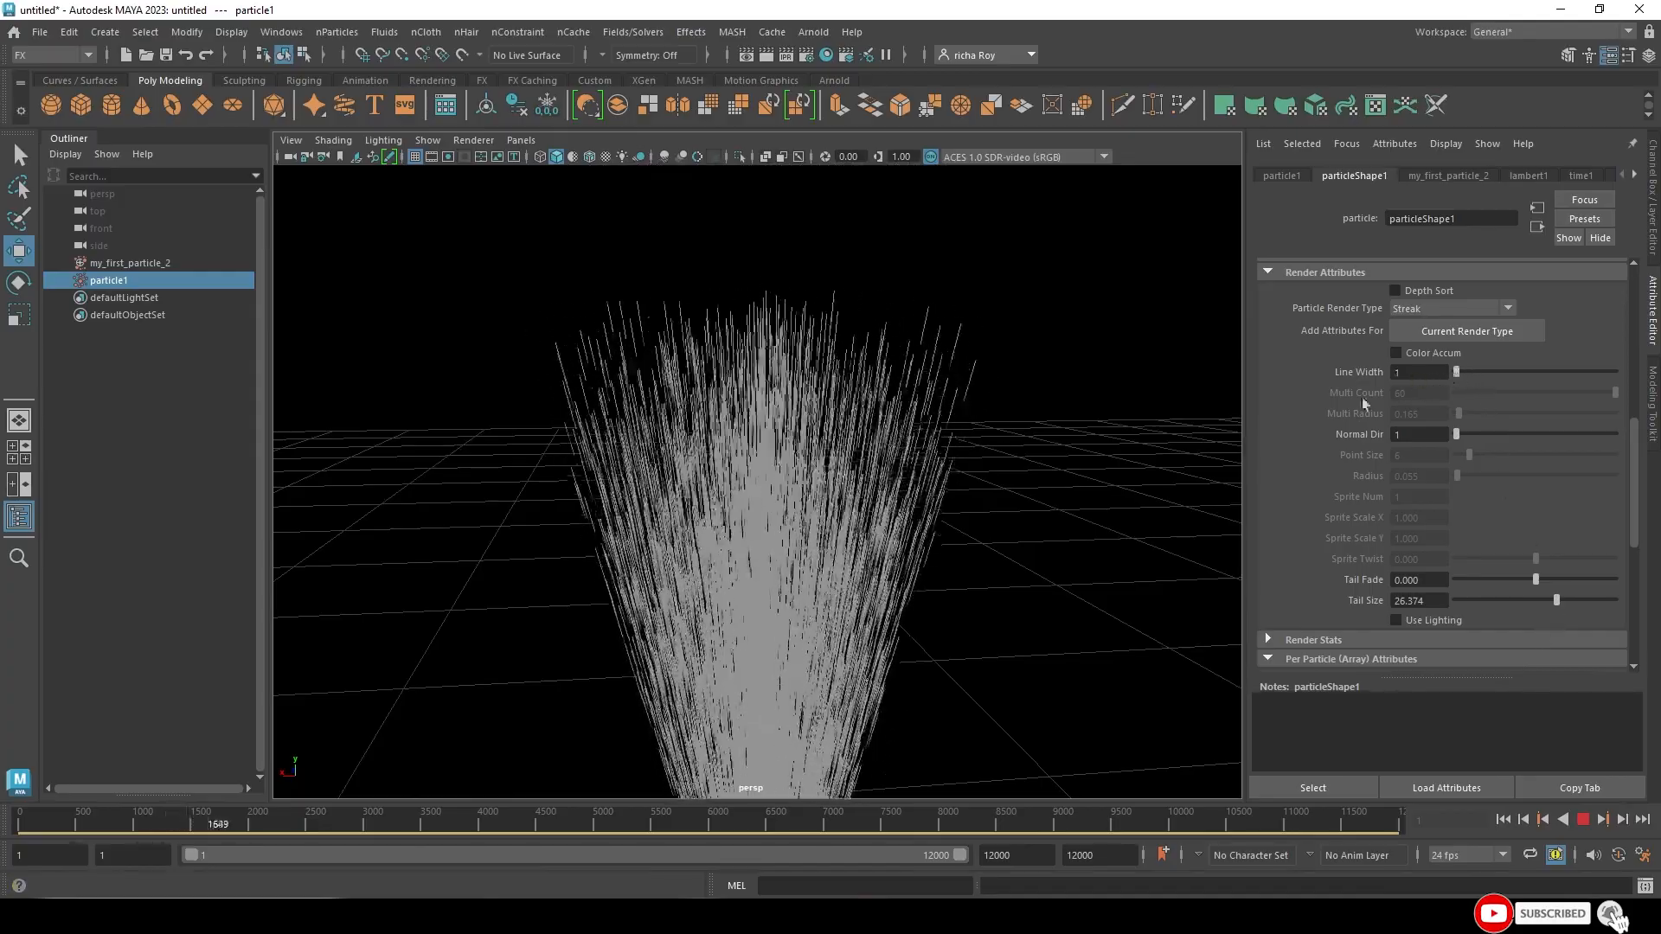
mouse_move(1556, 599)
mouse_down()
mouse_move(1519, 581)
mouse_move(1574, 588)
mouse_move(1555, 599)
mouse_move(1530, 597)
mouse_move(1590, 578)
mouse_move(1476, 598)
mouse_move(1555, 600)
mouse_move(1476, 578)
mouse_up()
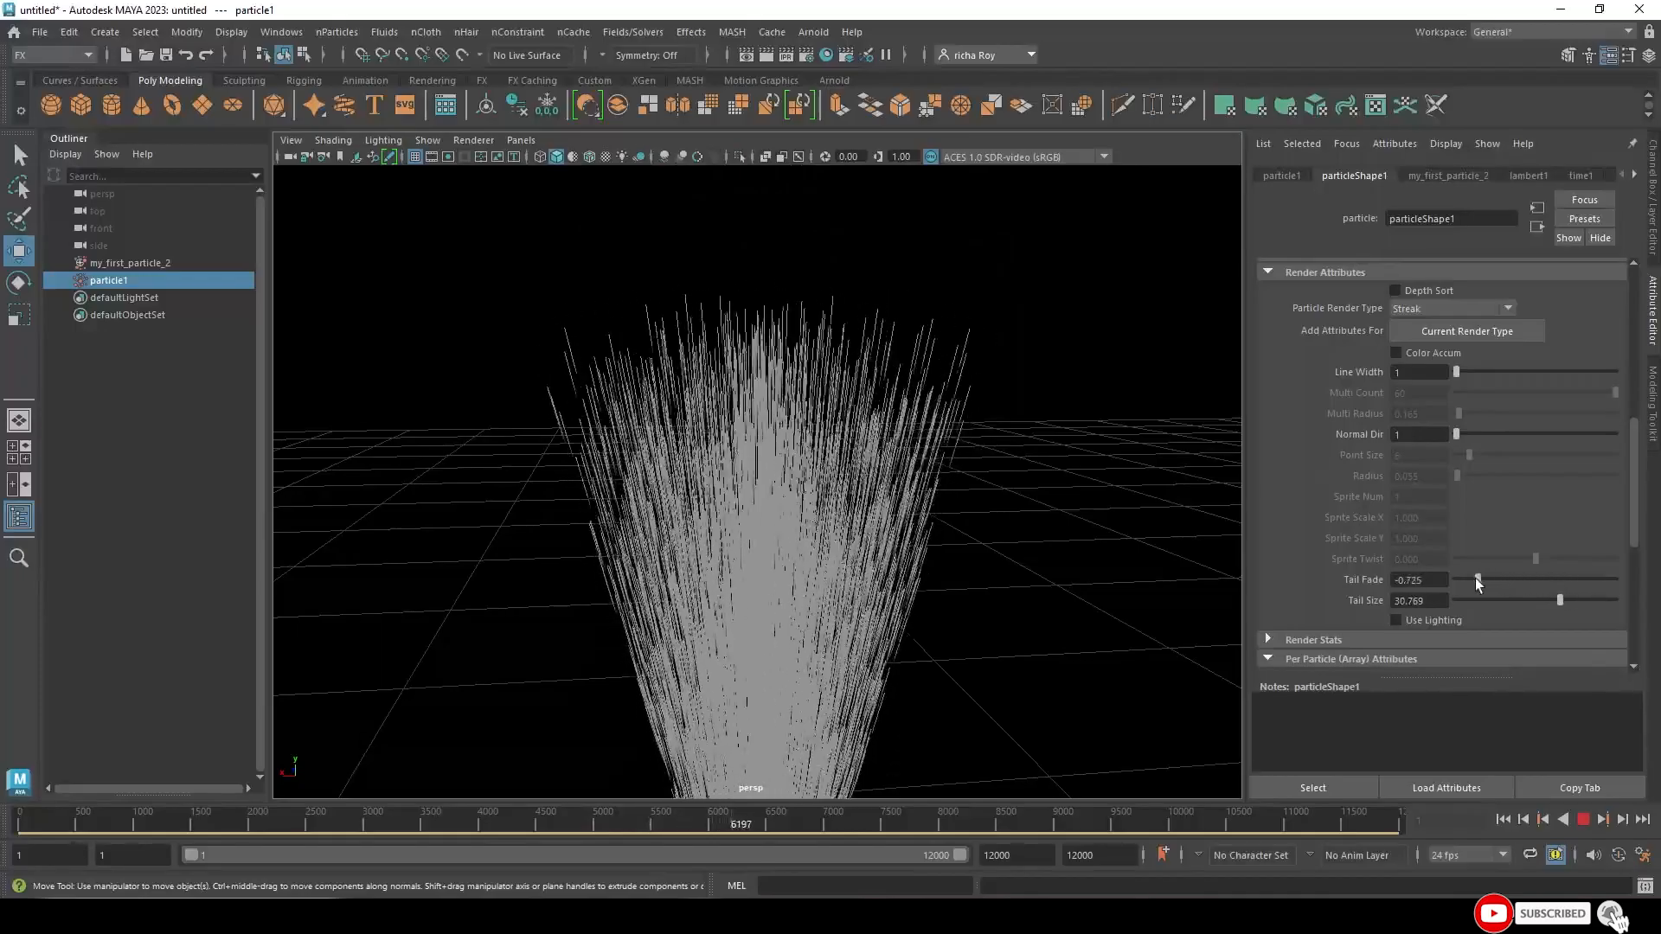
click(1582, 819)
- Examine the whole streak plume from its emission point during playback and stop the simulation
scroll(1026, 407, down, 4)
alt+drag(931, 635, 865, 630)
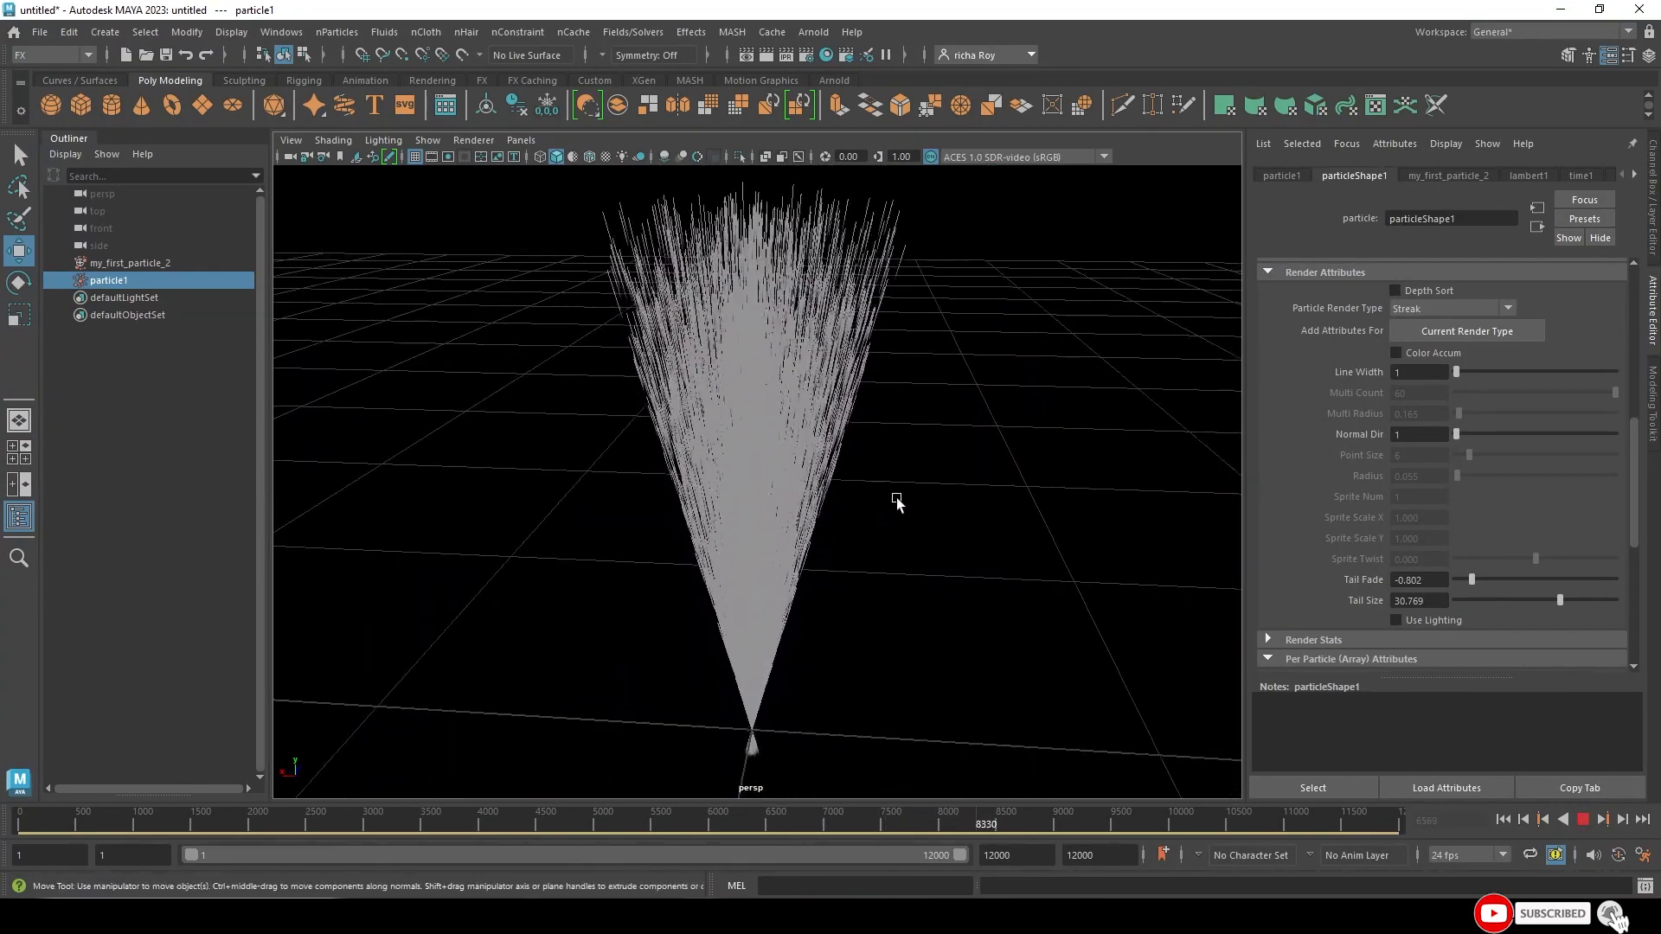
alt+drag(953, 471, 789, 381)
alt+right_drag(790, 382, 838, 447)
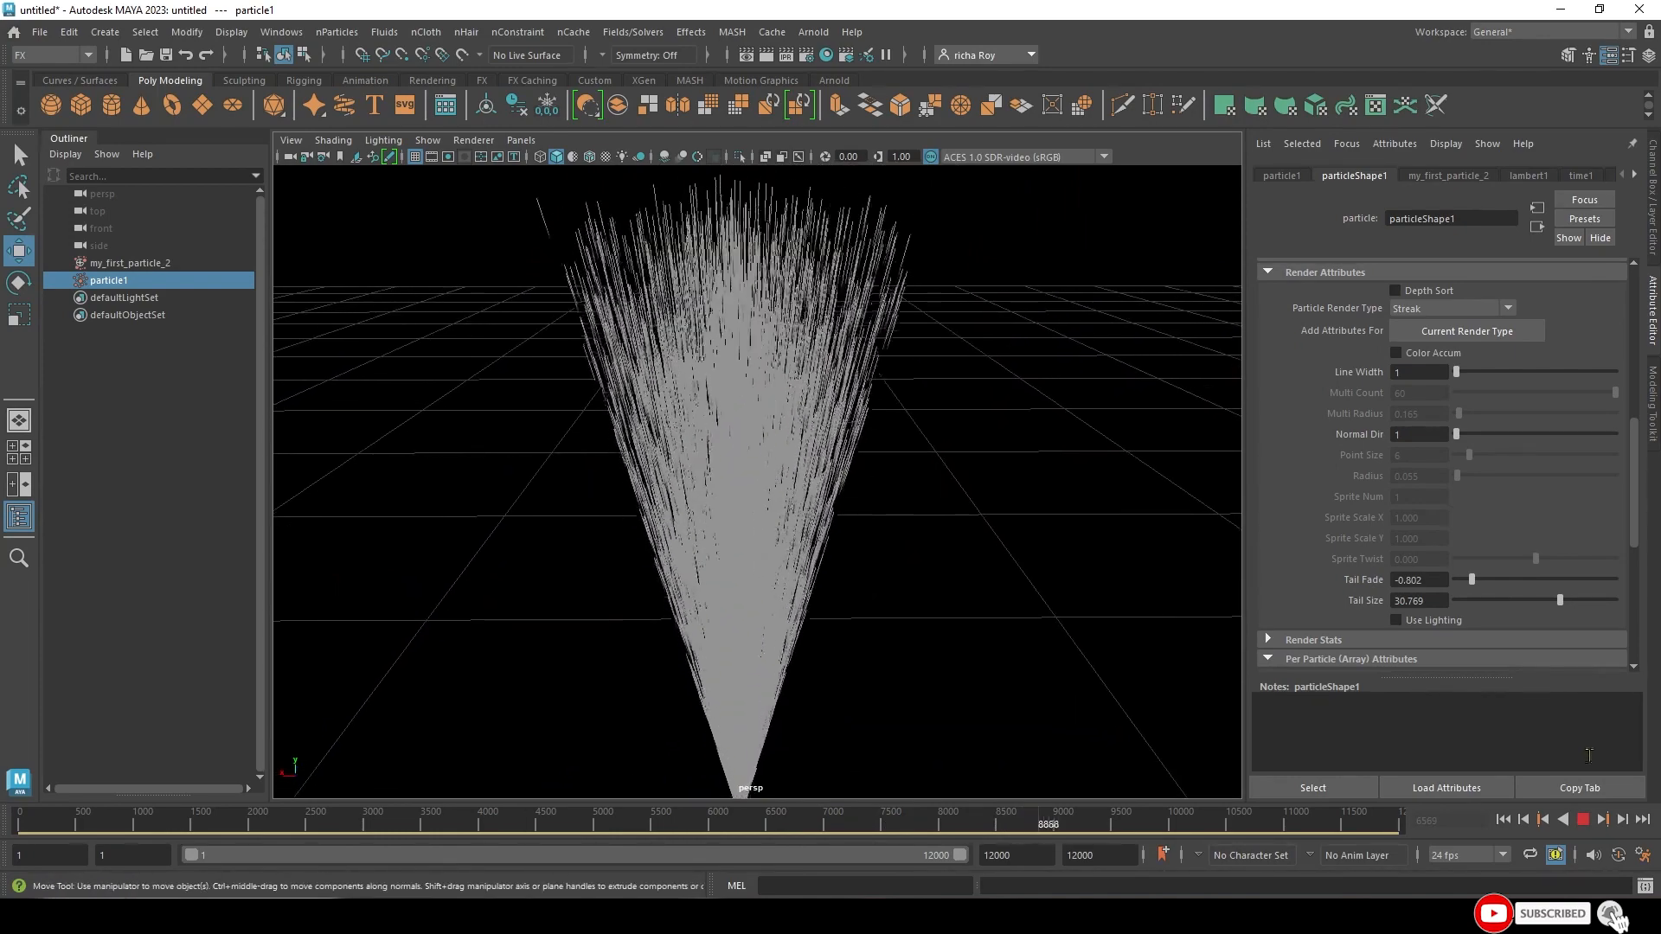
key(Escape)
- Move the streak particles and their emitter along the X axis, well away from the grid centre
key(f)
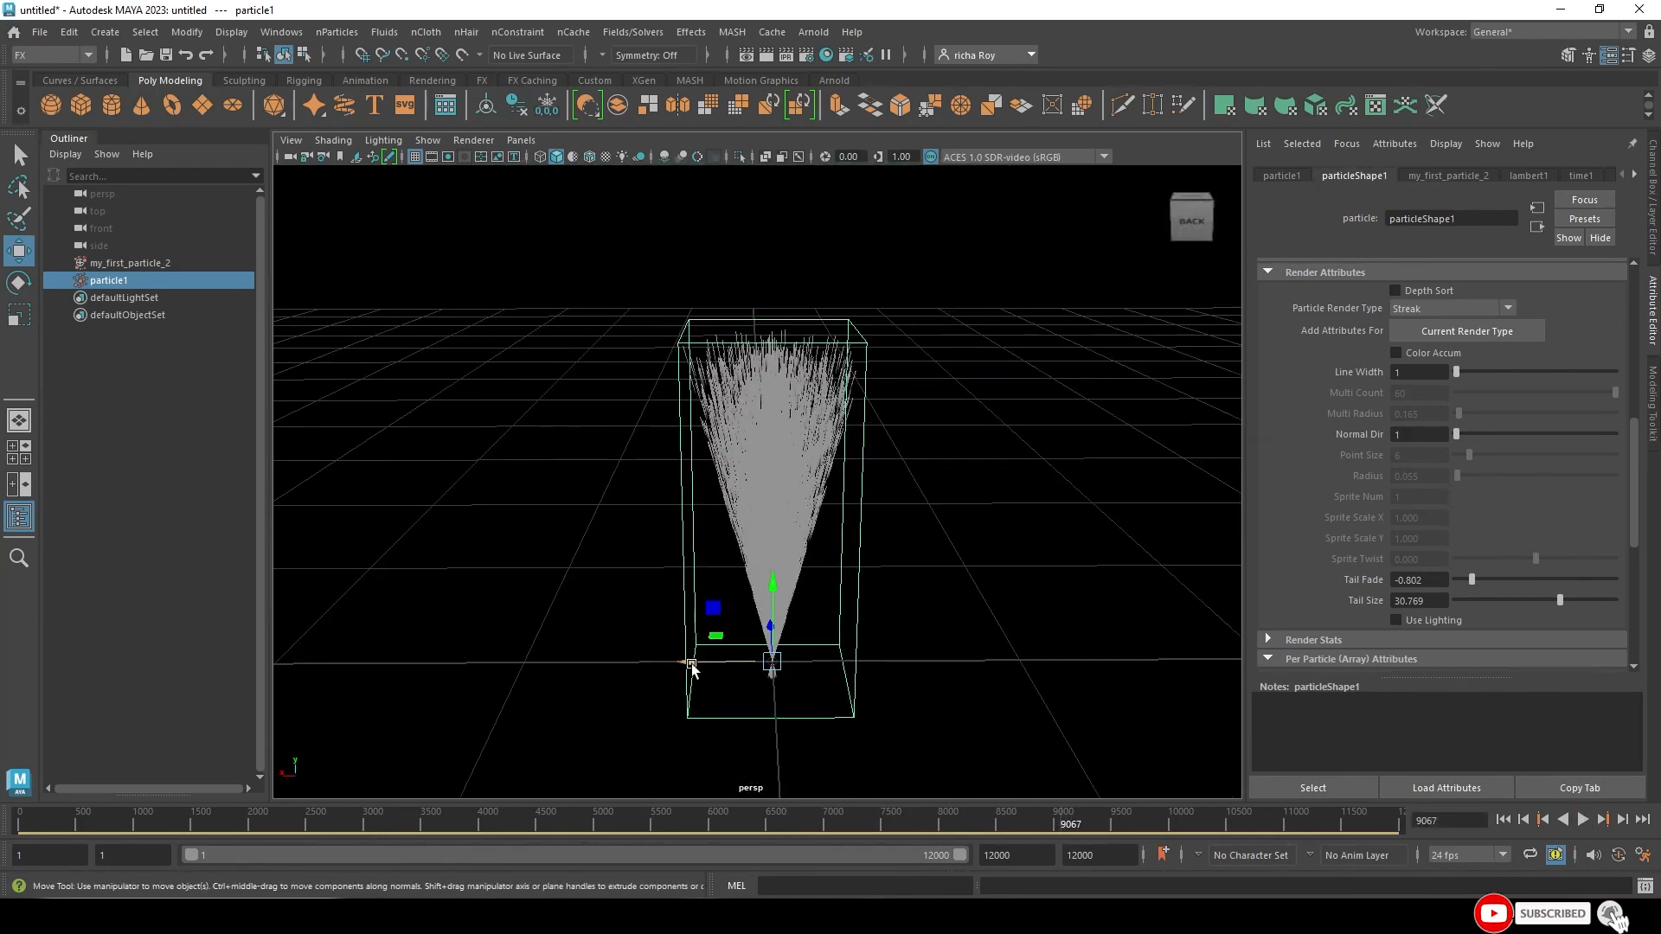
alt+middle_drag(689, 666, 1111, 676)
alt+middle_drag(754, 591, 786, 503)
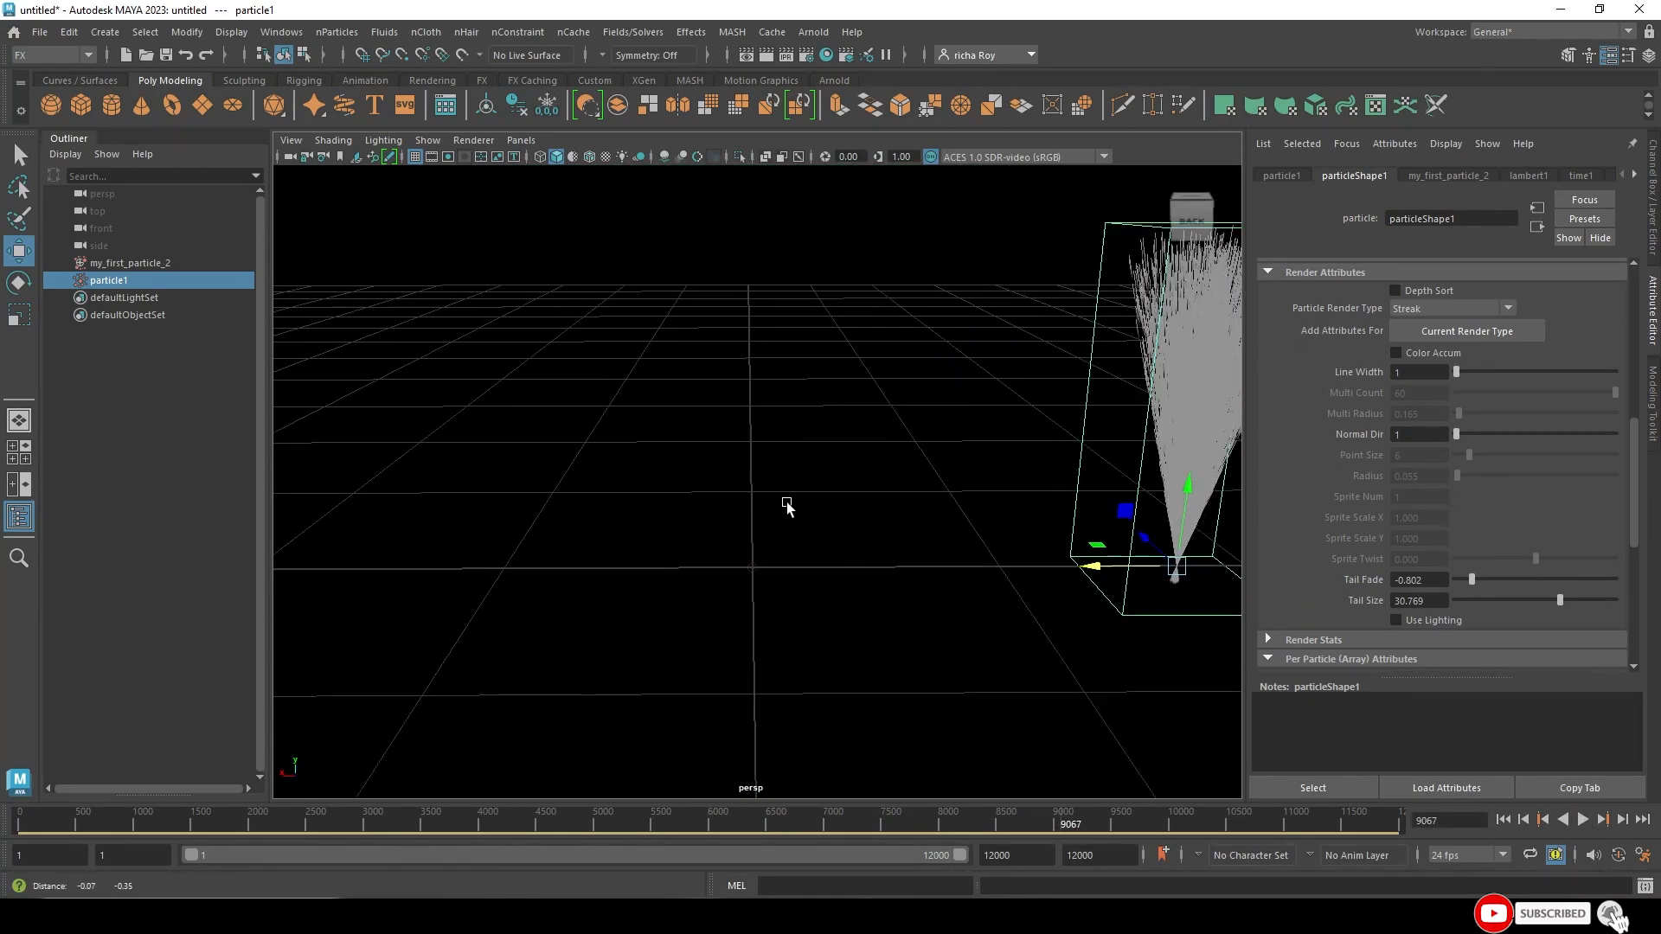
alt+right_drag(786, 503, 829, 664)
drag(709, 577, 1237, 591)
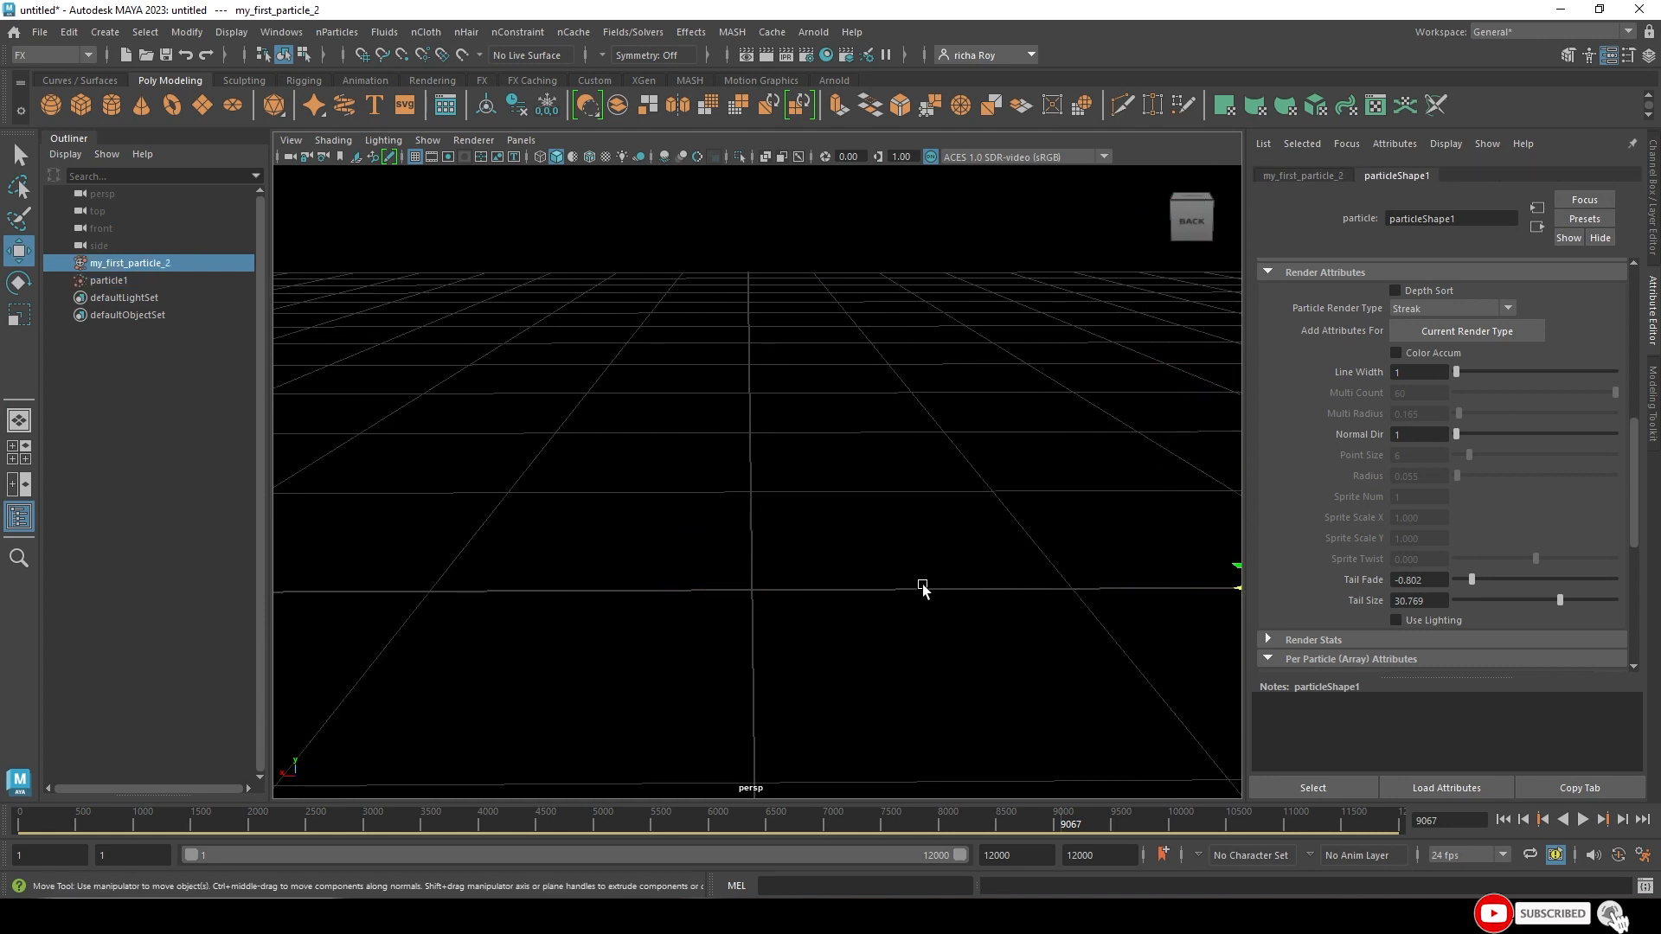
- Create a second legacy particle emitter at the origin with the Emitter Type set to Omni
click(337, 32)
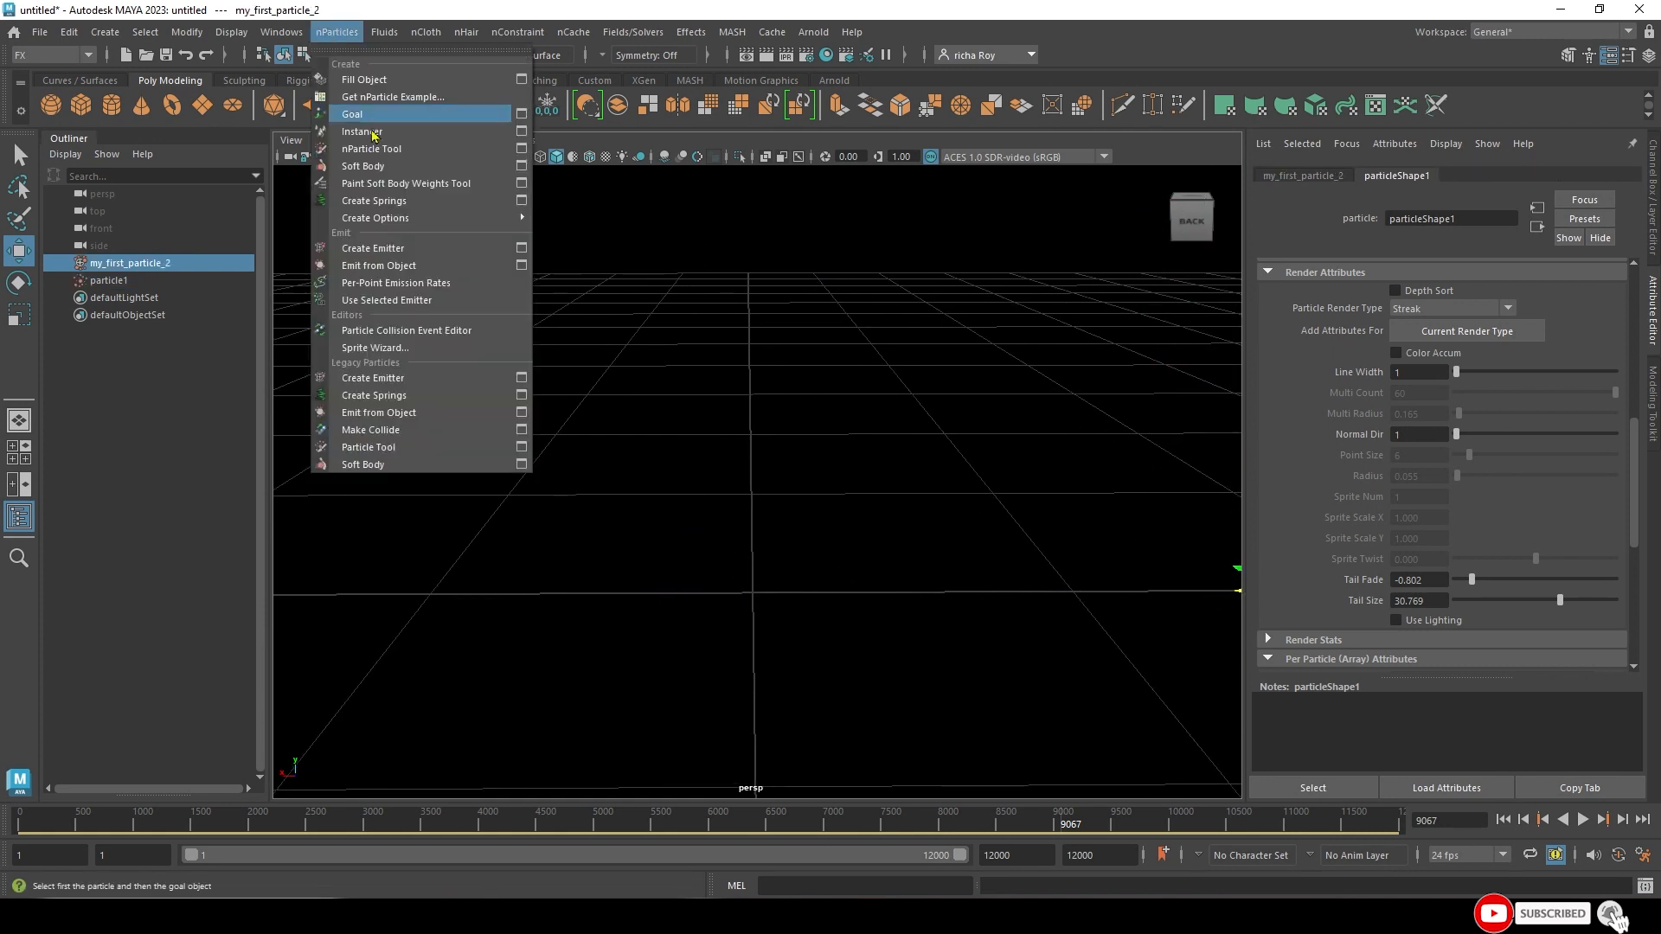
click(521, 378)
click(891, 294)
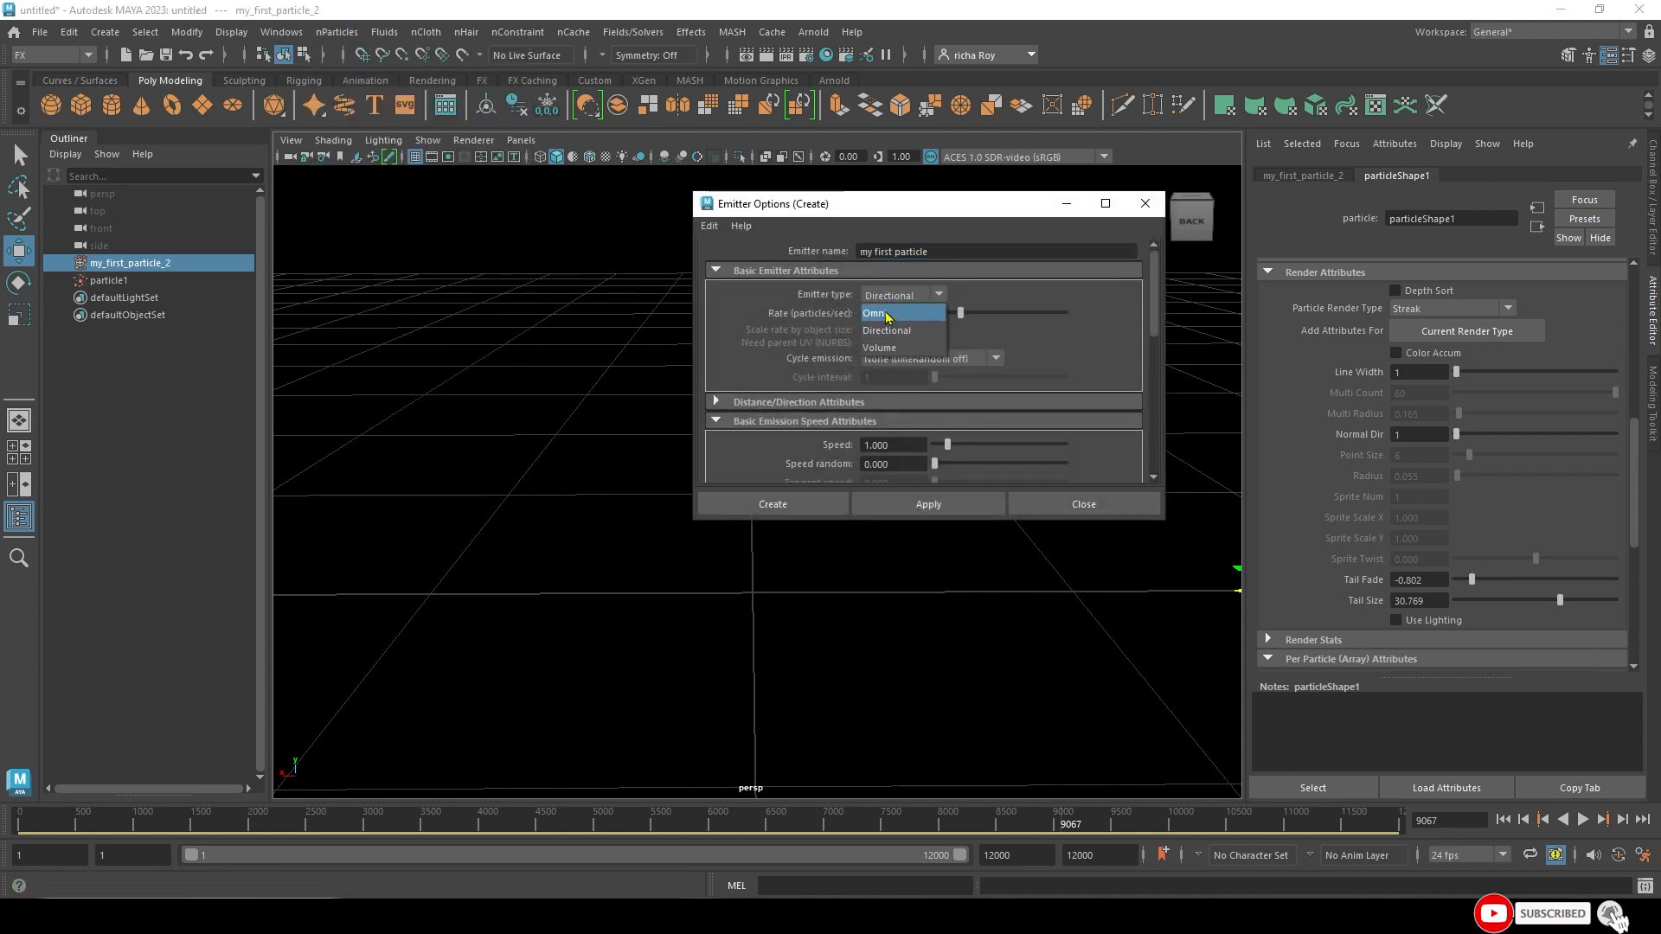
click(889, 306)
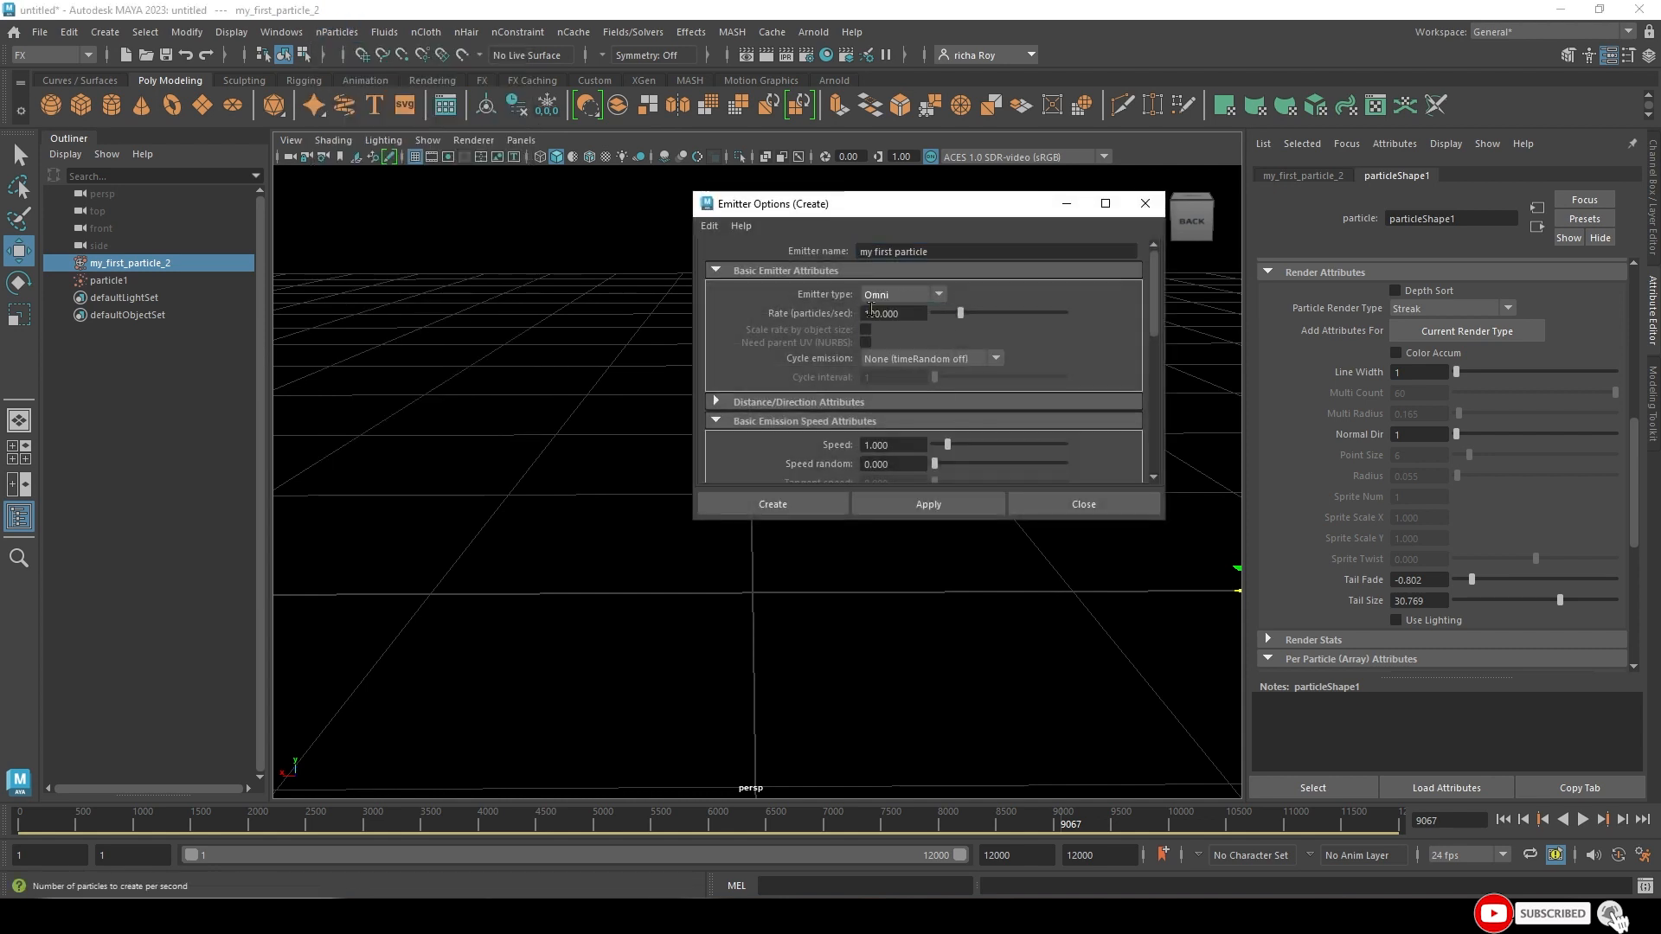
click(813, 504)
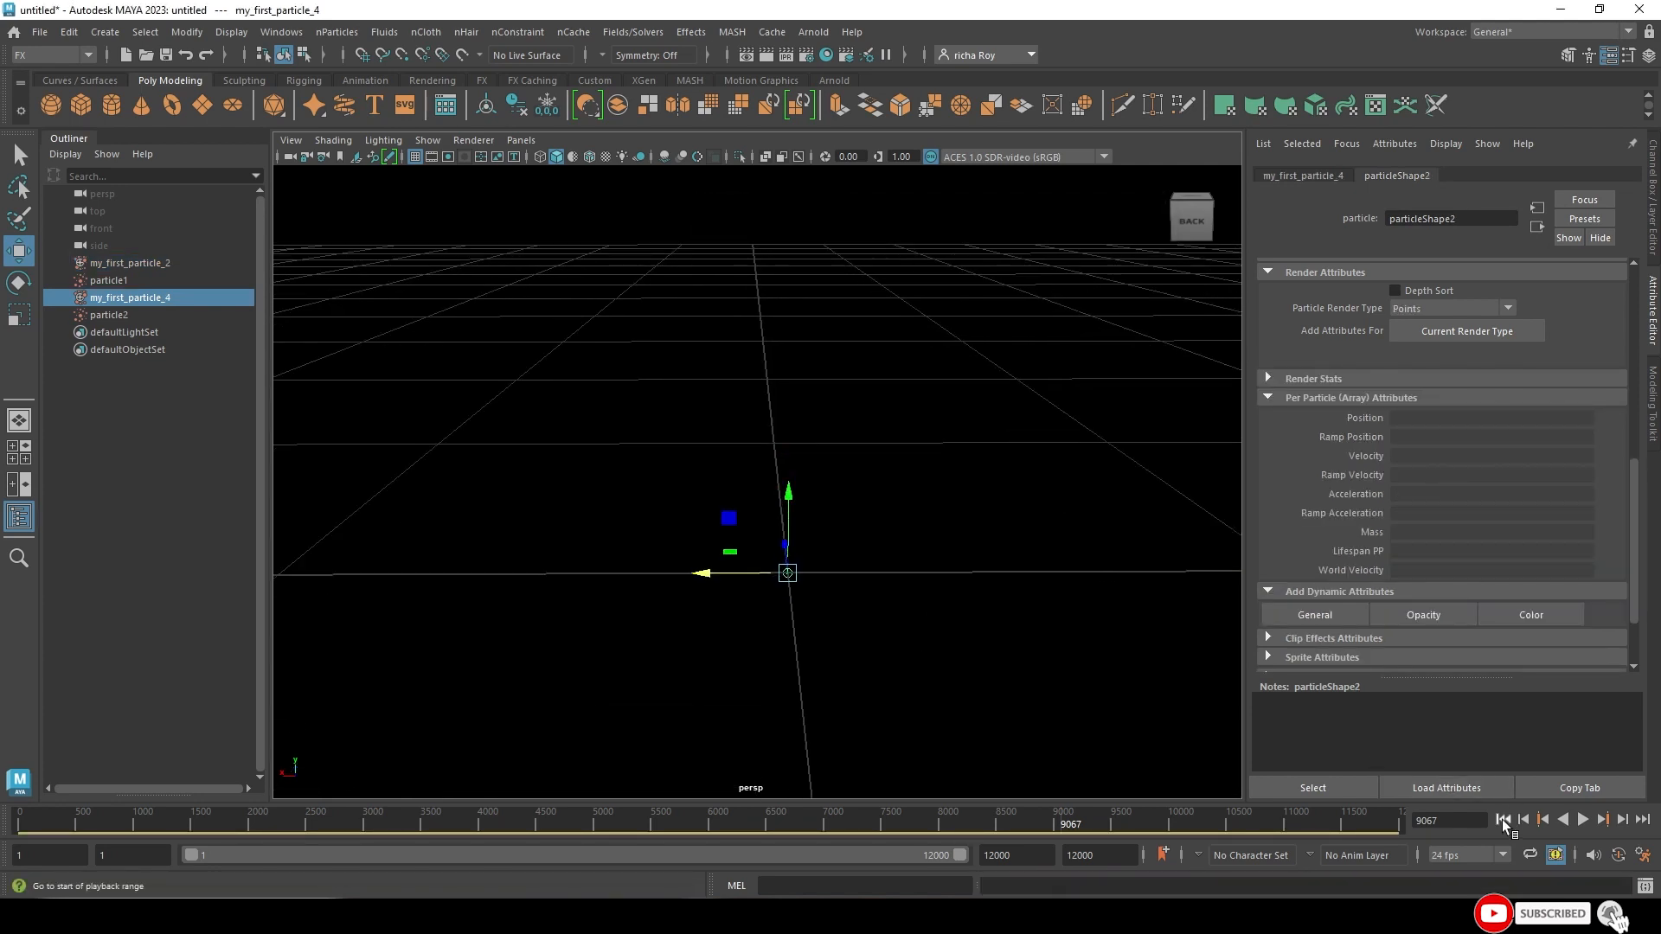
- Play the new Omni emitter from the first frame and stop once particles surround it
click(1502, 819)
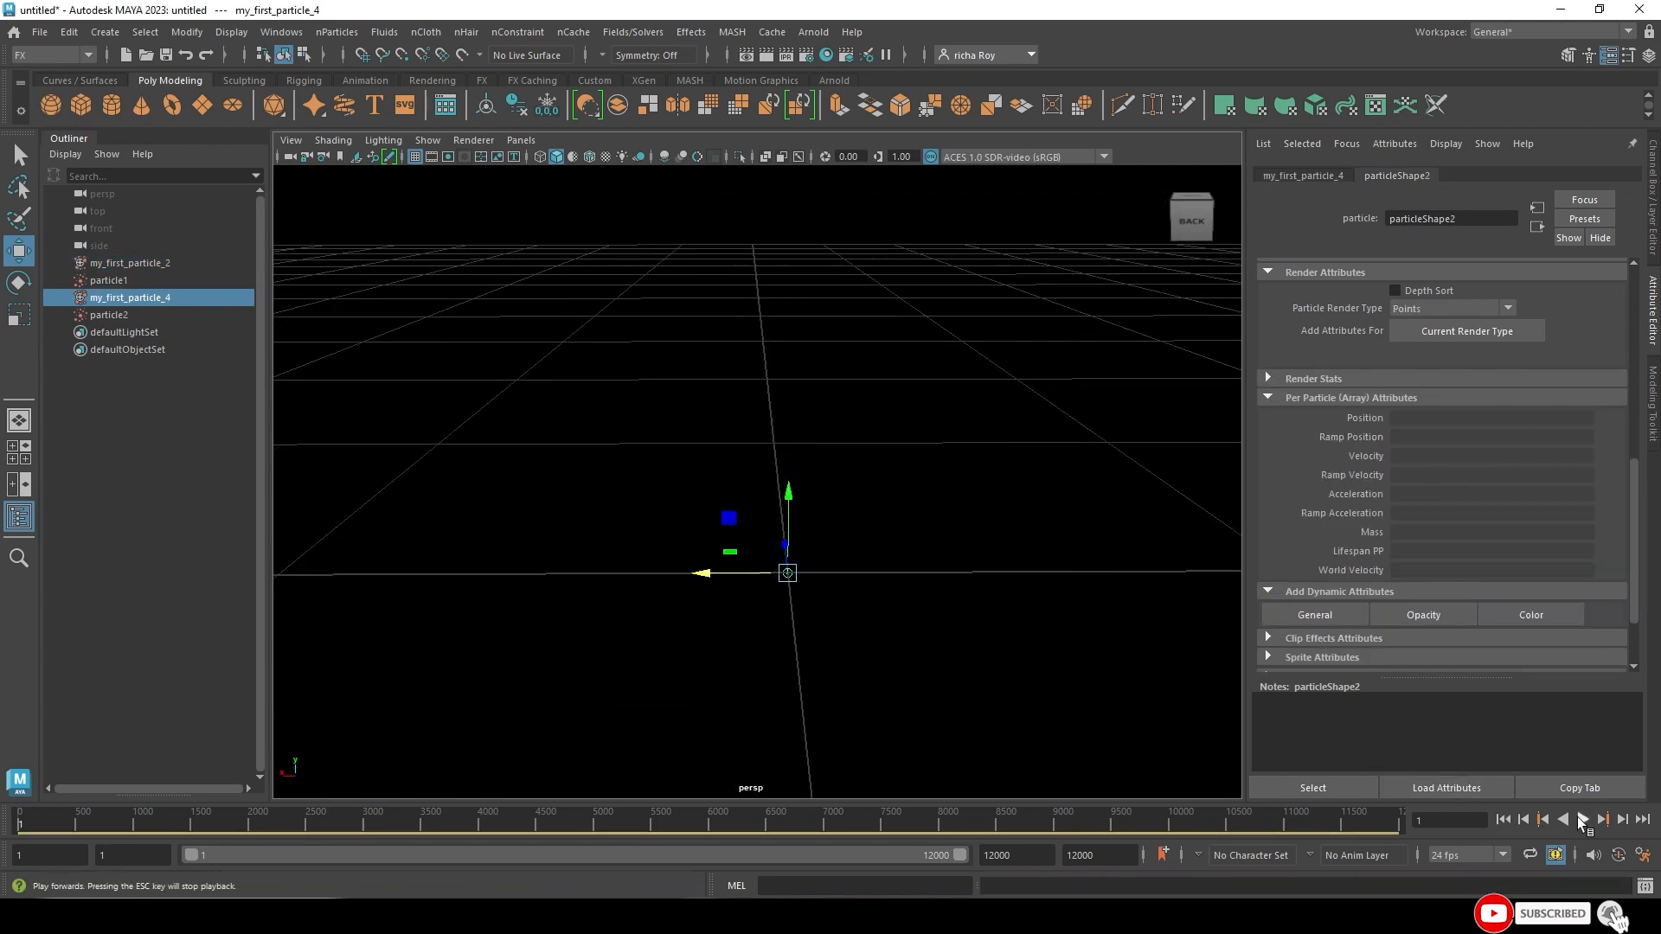
click(1582, 819)
click(1582, 820)
alt+middle_drag(1005, 467, 977, 443)
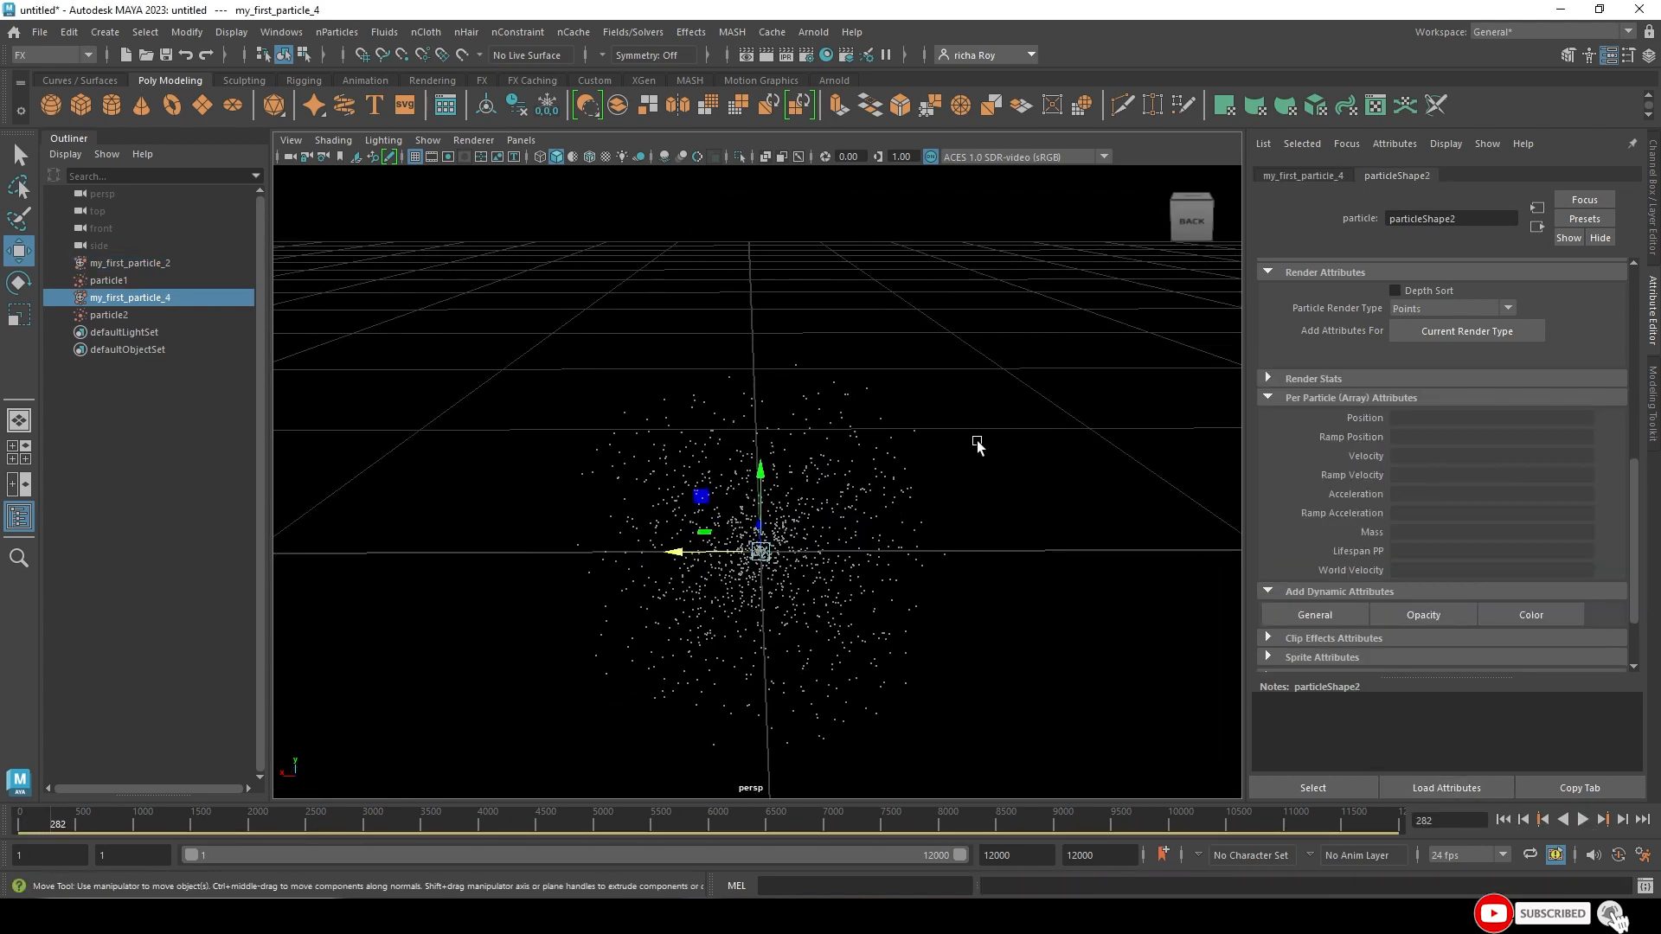
- Select the Omni particles and review the my_first_particle_4 emitter attributes and the particleShape2 render attributes
click(876, 499)
click(1456, 176)
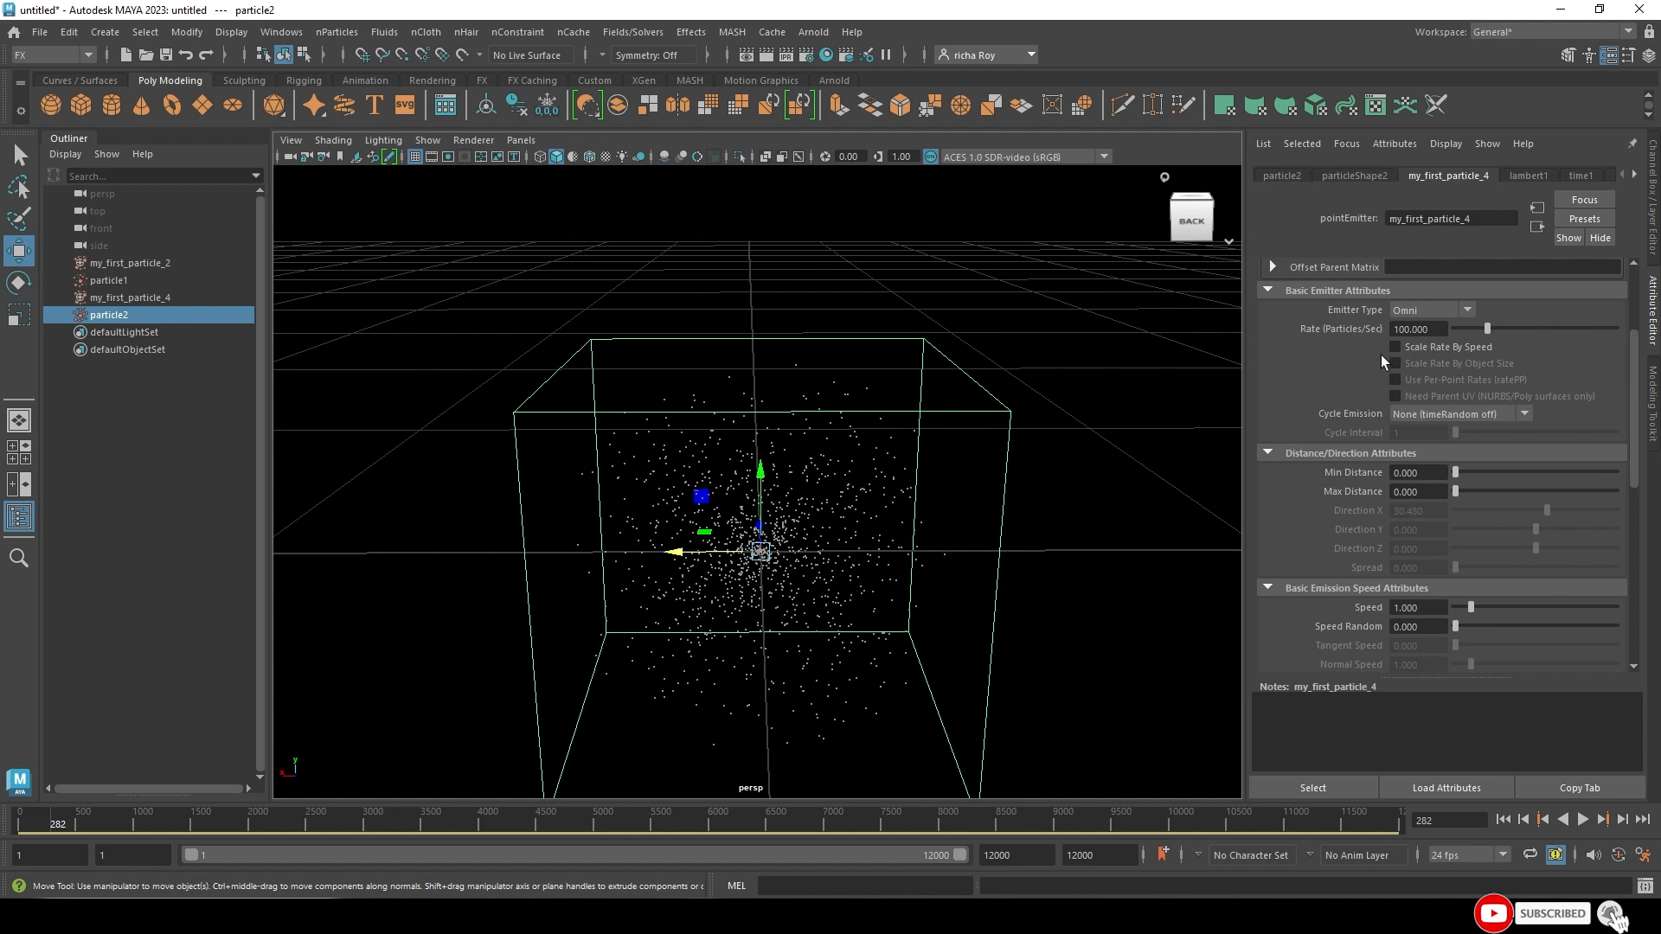
click(1029, 381)
drag(1029, 381, 843, 459)
click(1341, 179)
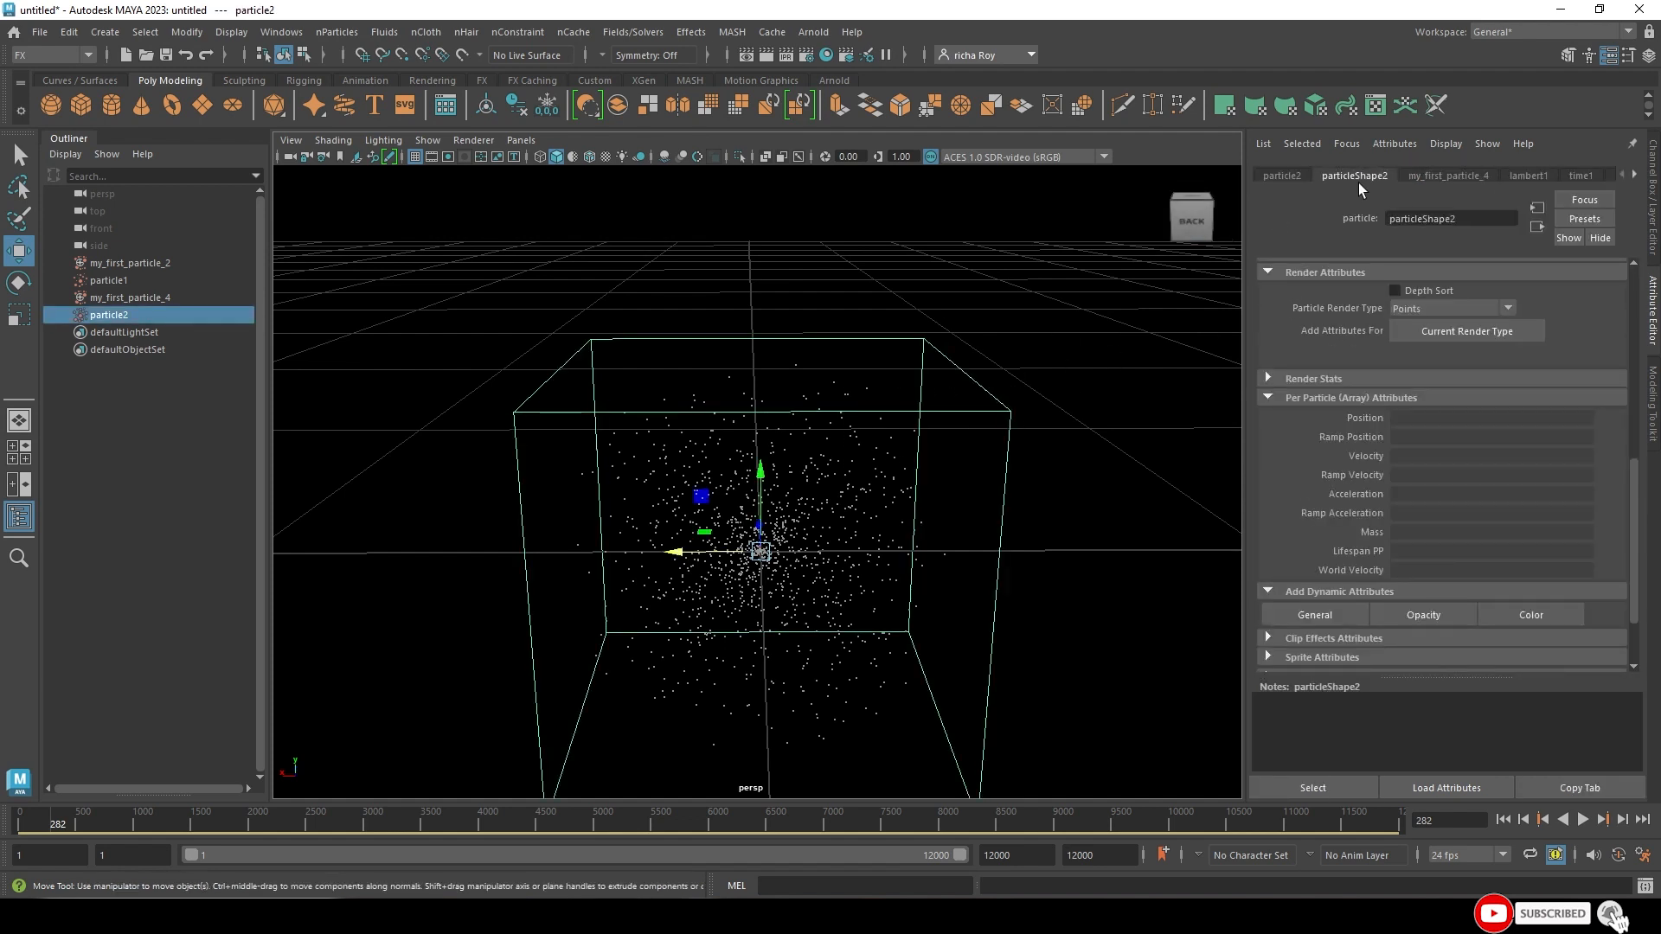
- Set particleShape2's Particle Render Type to Streak, add its render attributes and raise Tail Size to about 18.7
click(1392, 309)
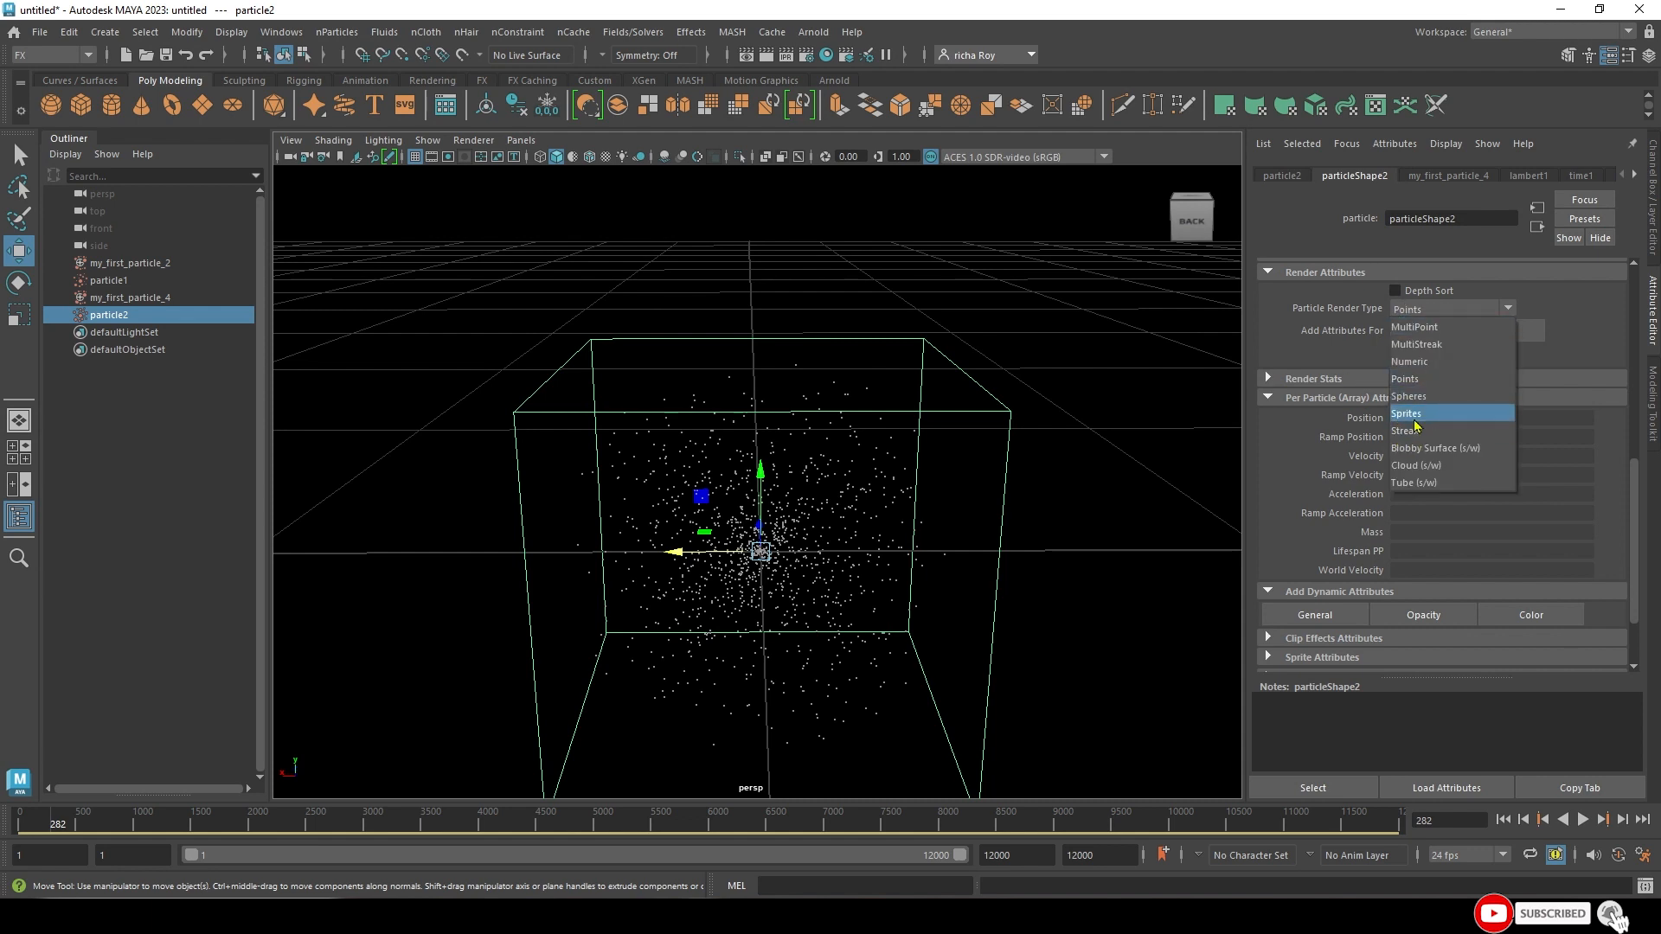
click(1420, 432)
click(1424, 334)
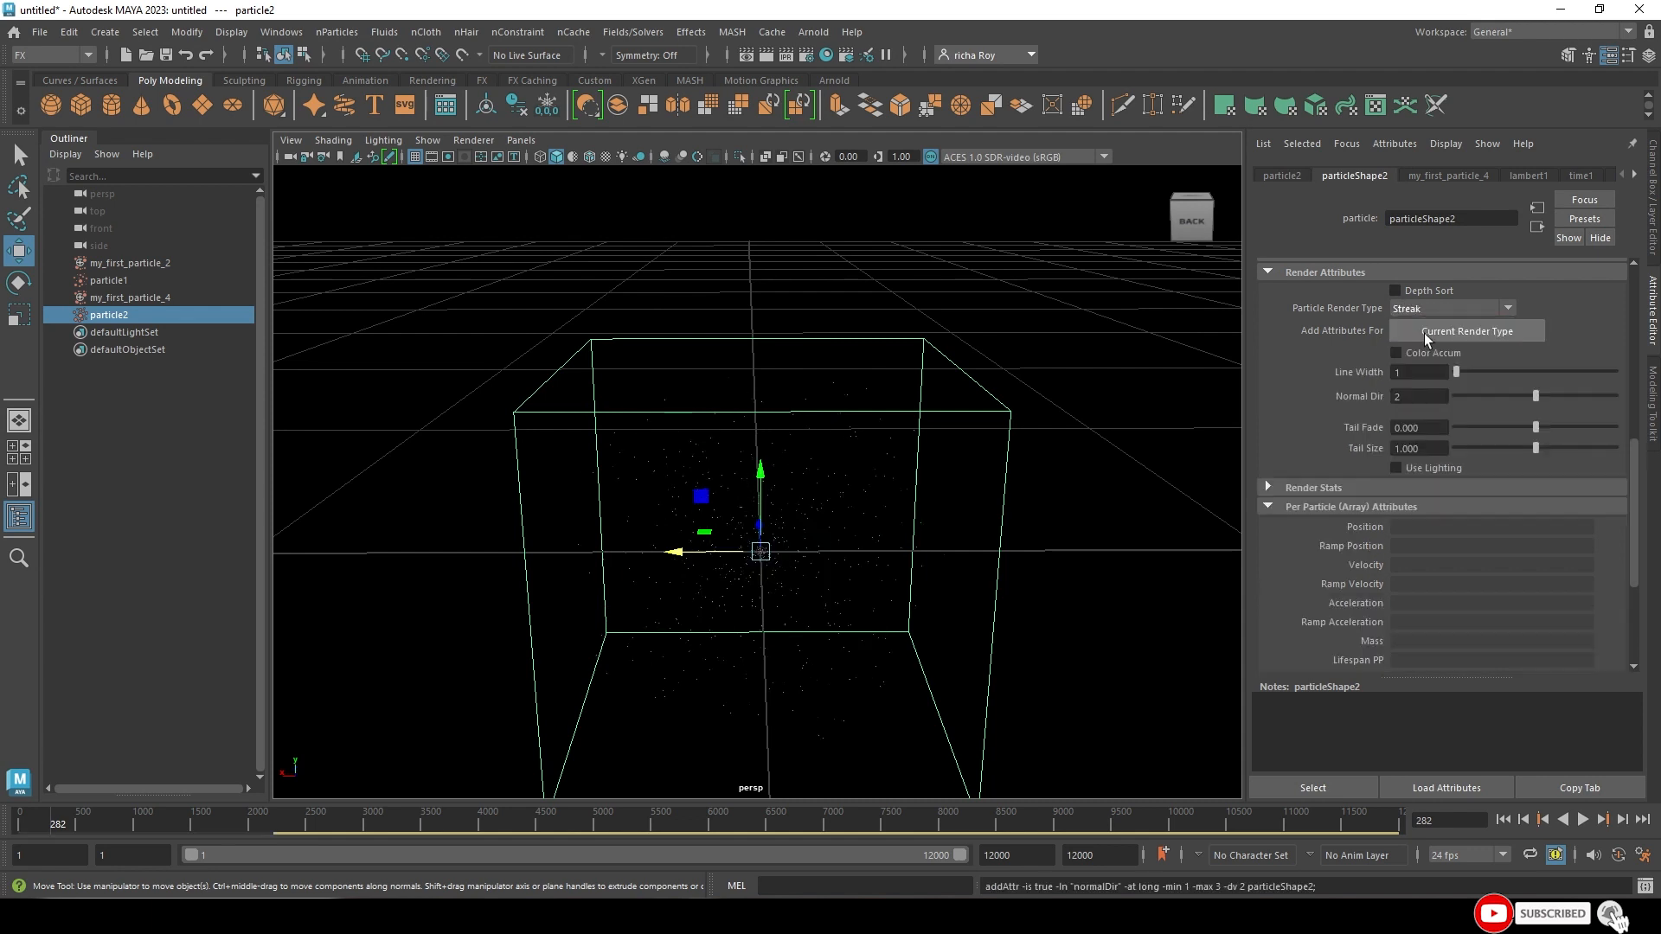
drag(1538, 449, 1550, 449)
- Set the Omni particles' Lifespan Mode to Random range and test the playback from the first frame
scroll(1517, 349, up, 5)
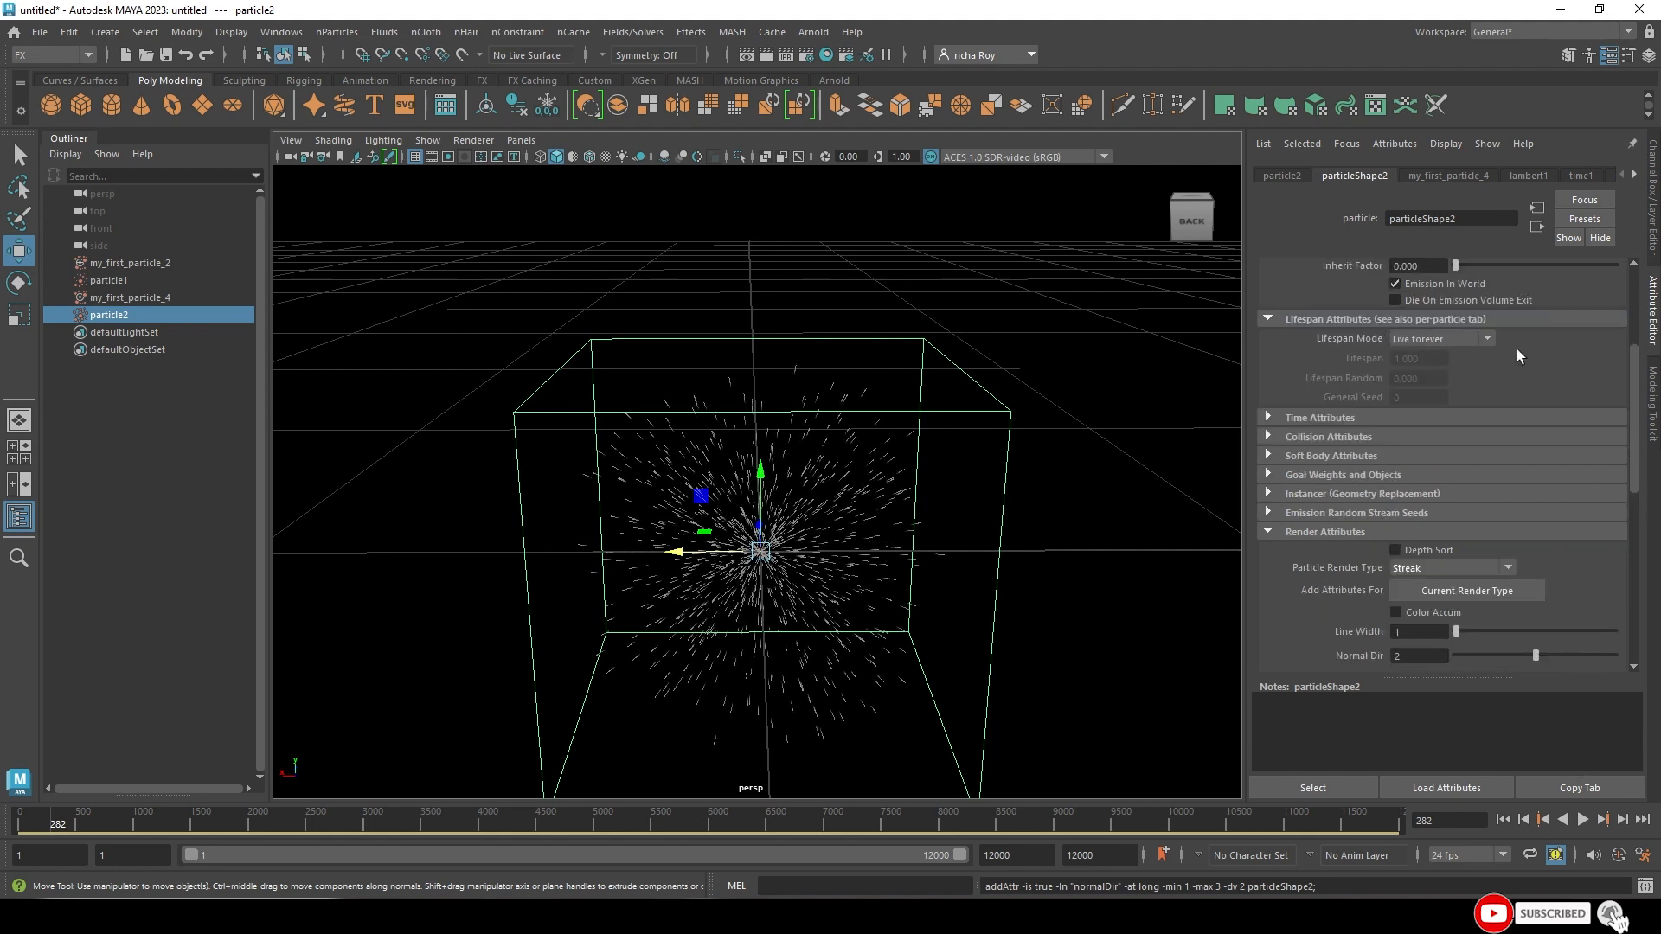
click(1403, 338)
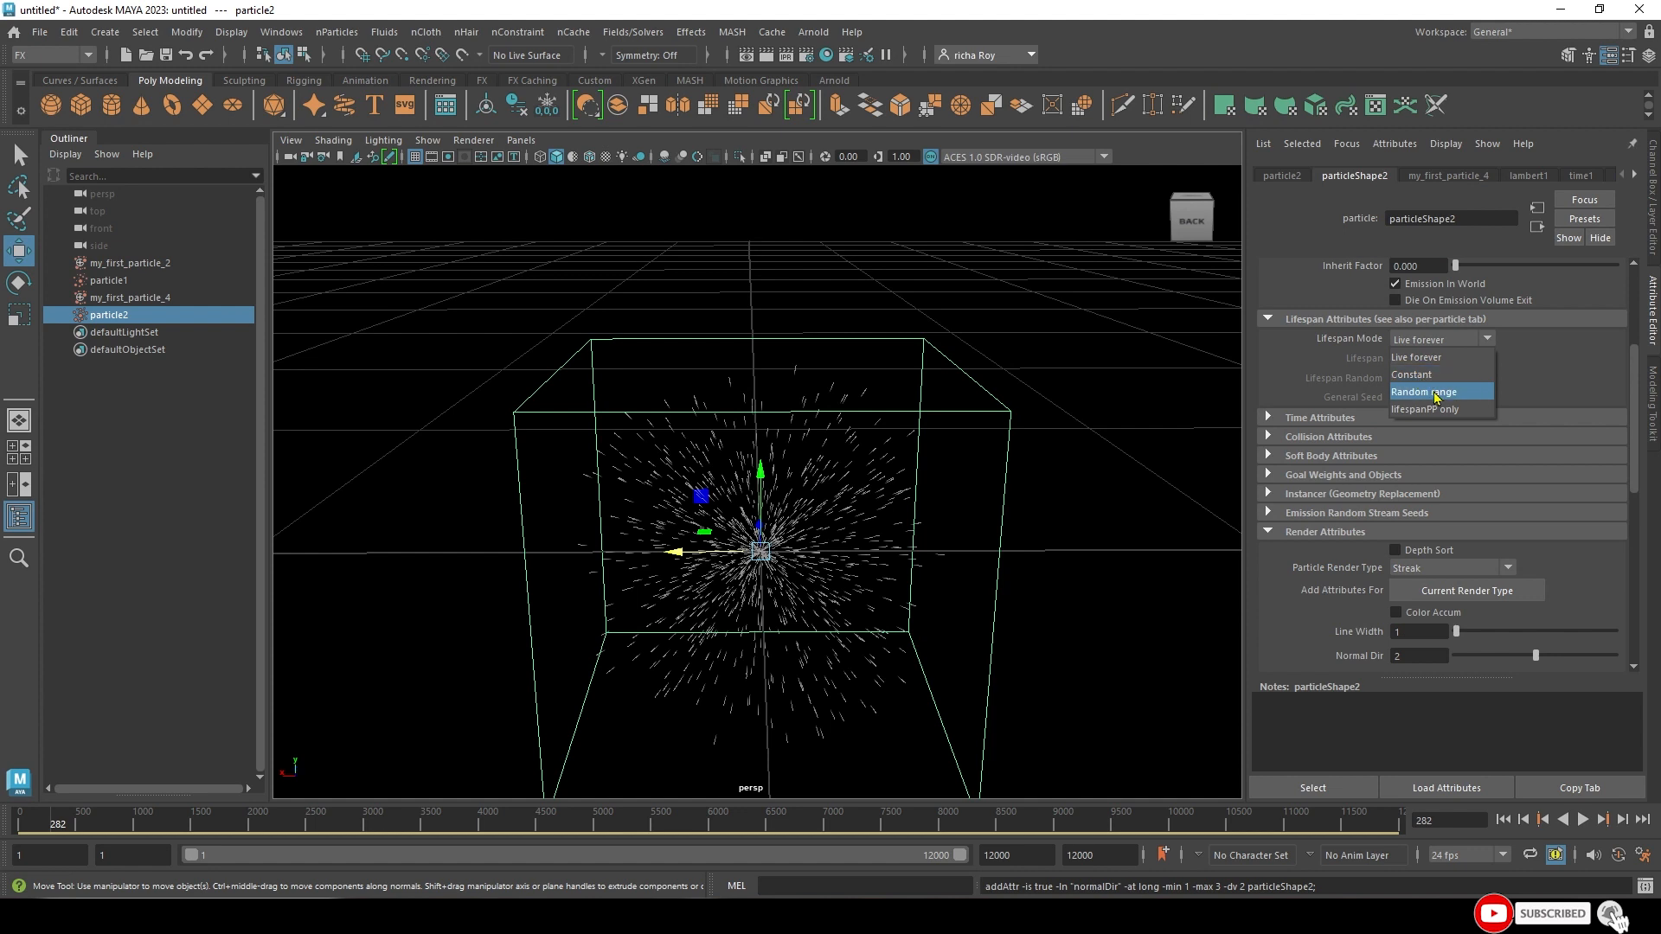
click(1404, 394)
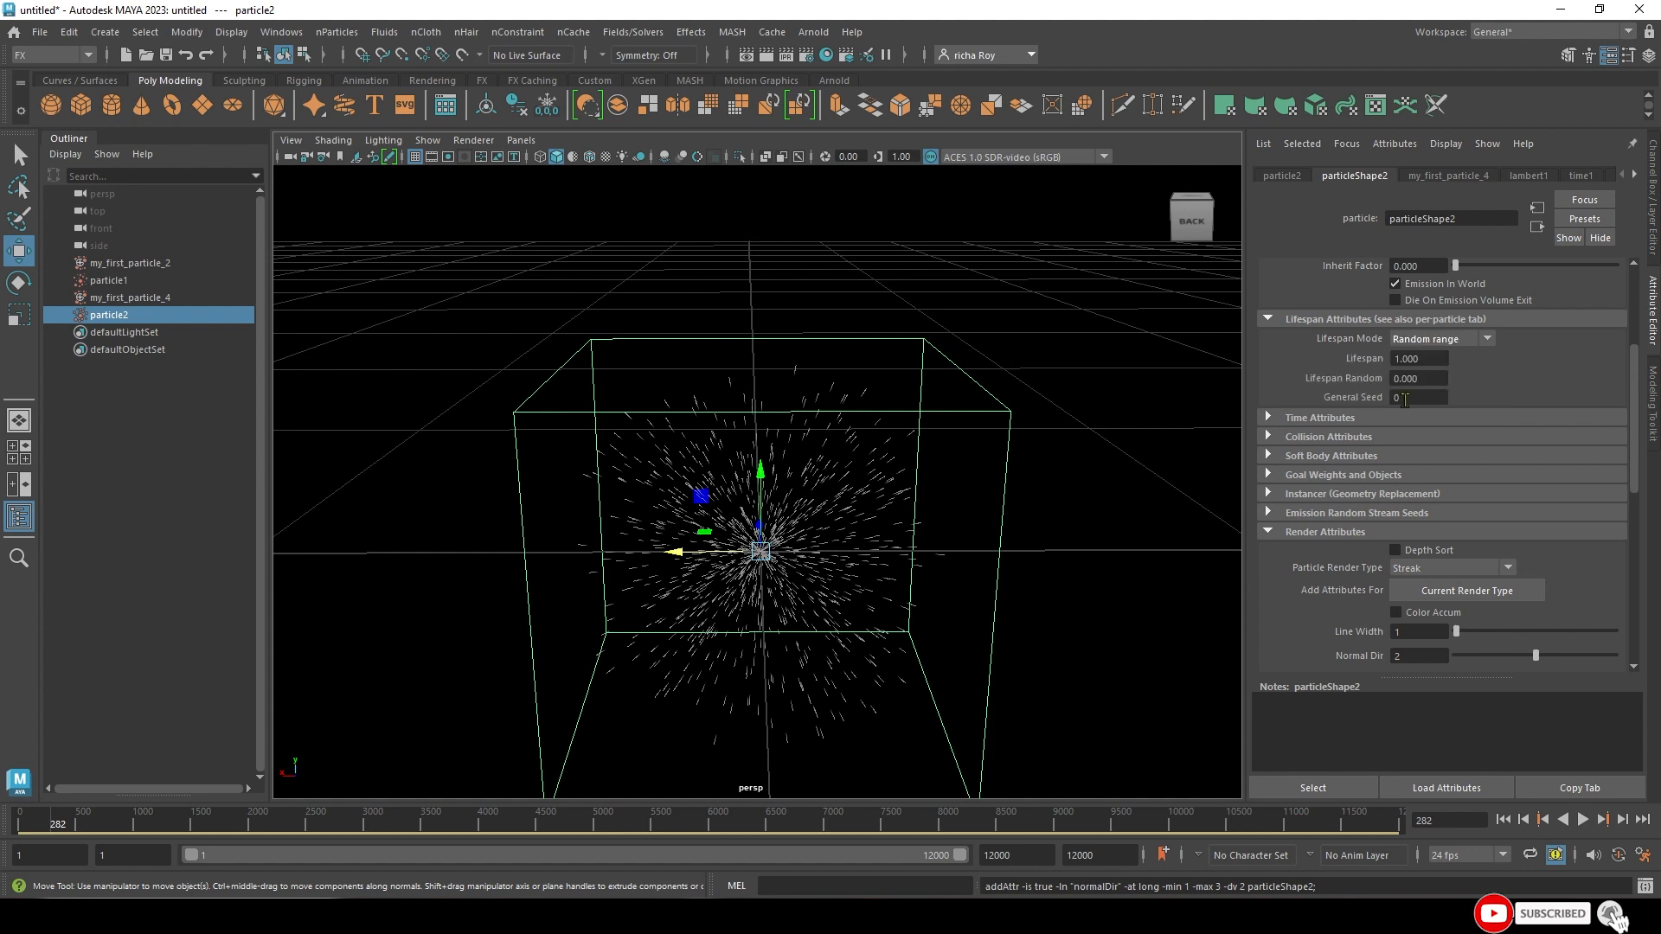
click(1503, 819)
click(1582, 820)
click(1584, 820)
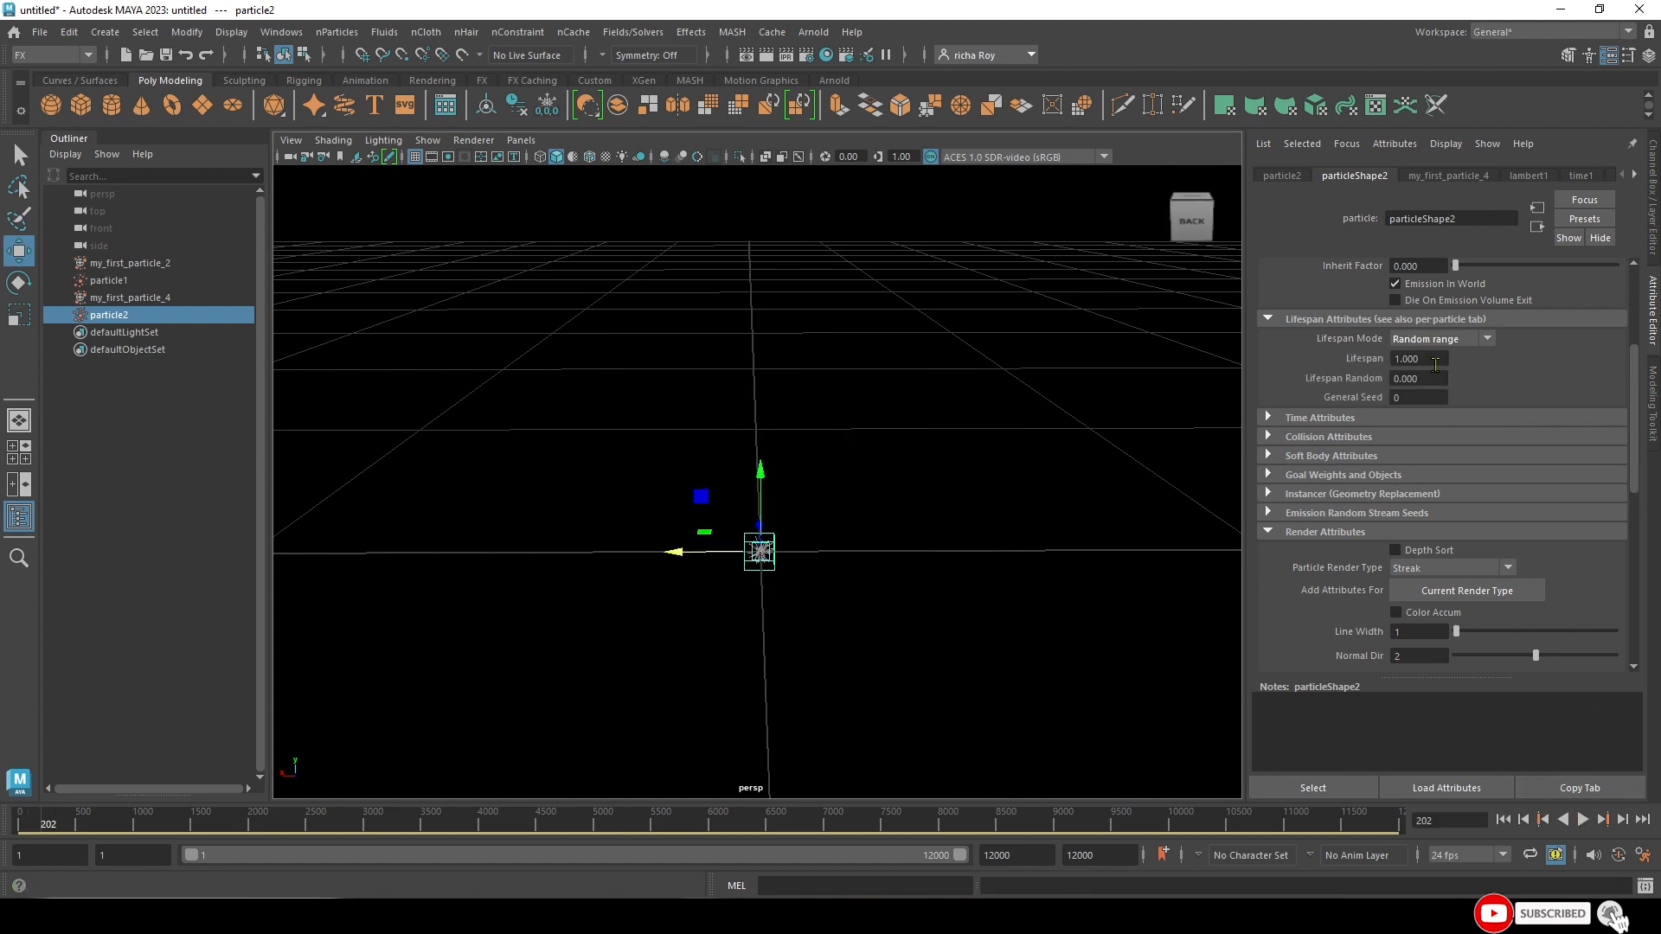
- Set particleShape2's Lifespan to 5 and, with the simulation playing, its Lifespan Random to 2
drag(1432, 358, 1303, 353)
text(5.)
key(Return)
click(1582, 819)
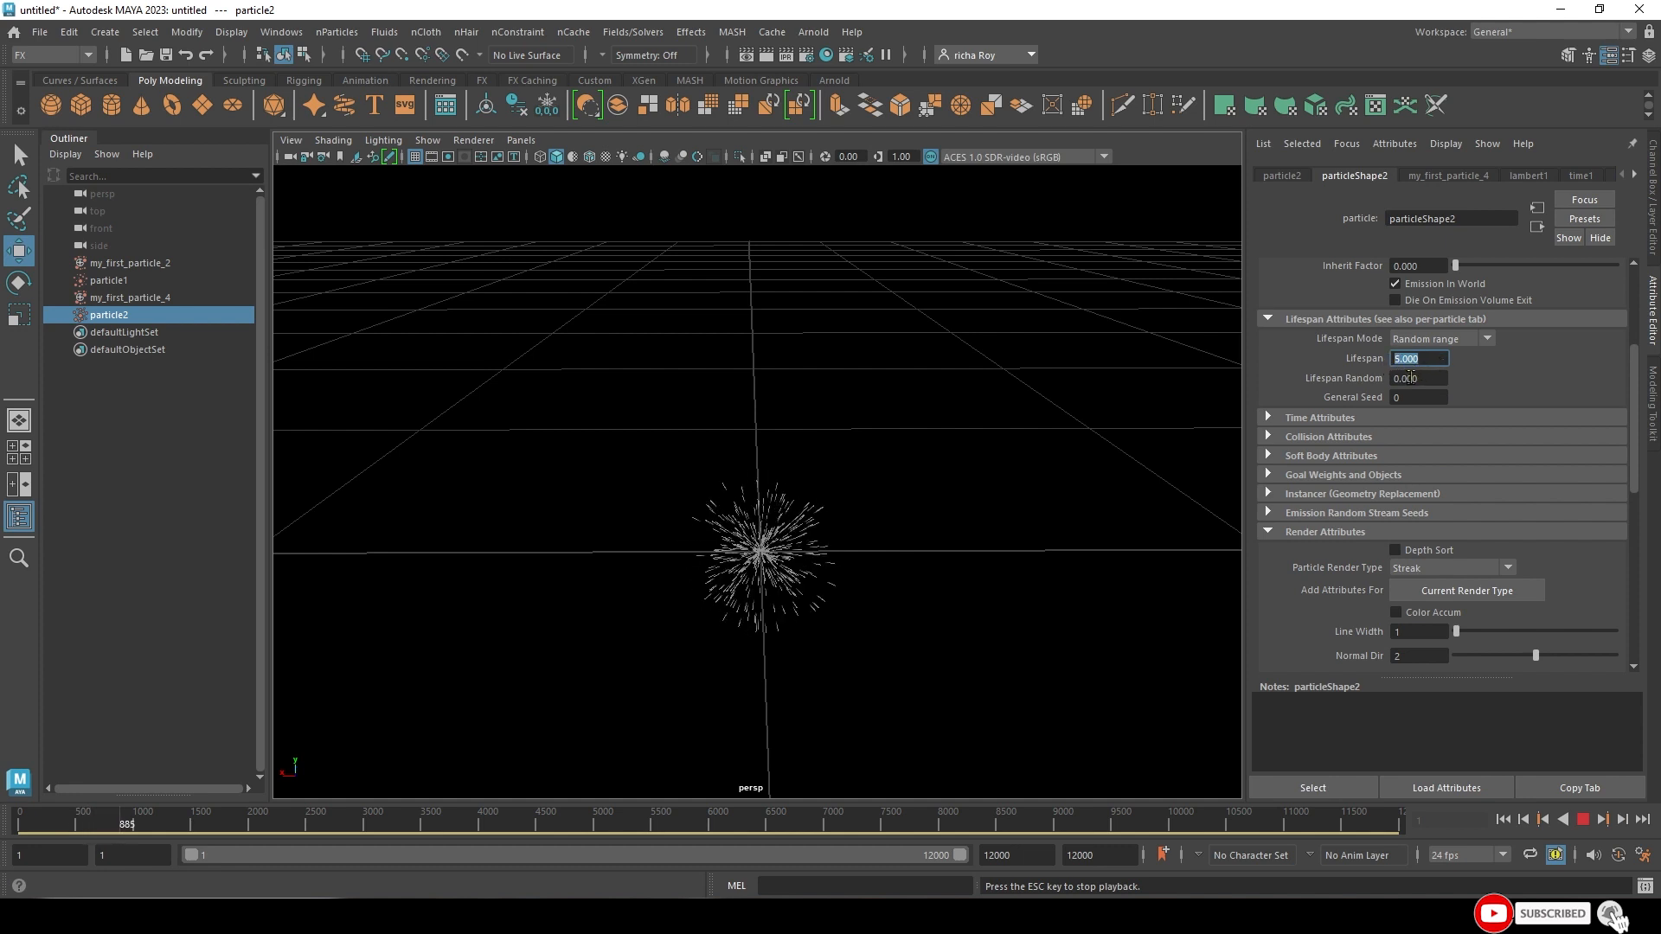
click(1391, 381)
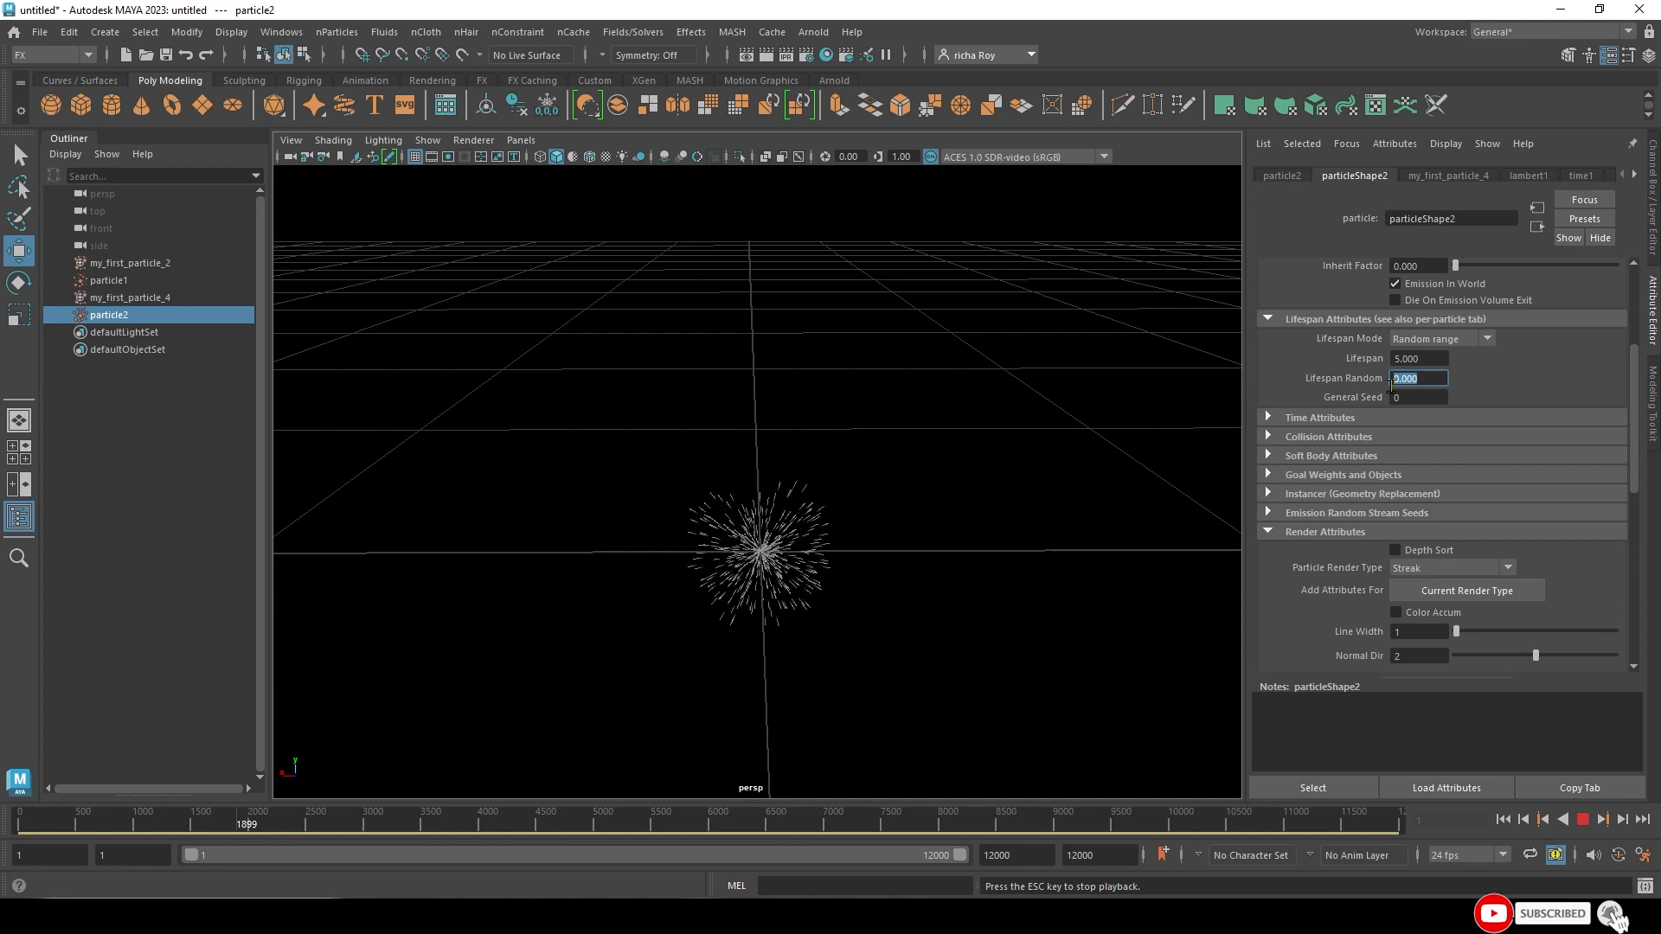
text(2)
key(Return)
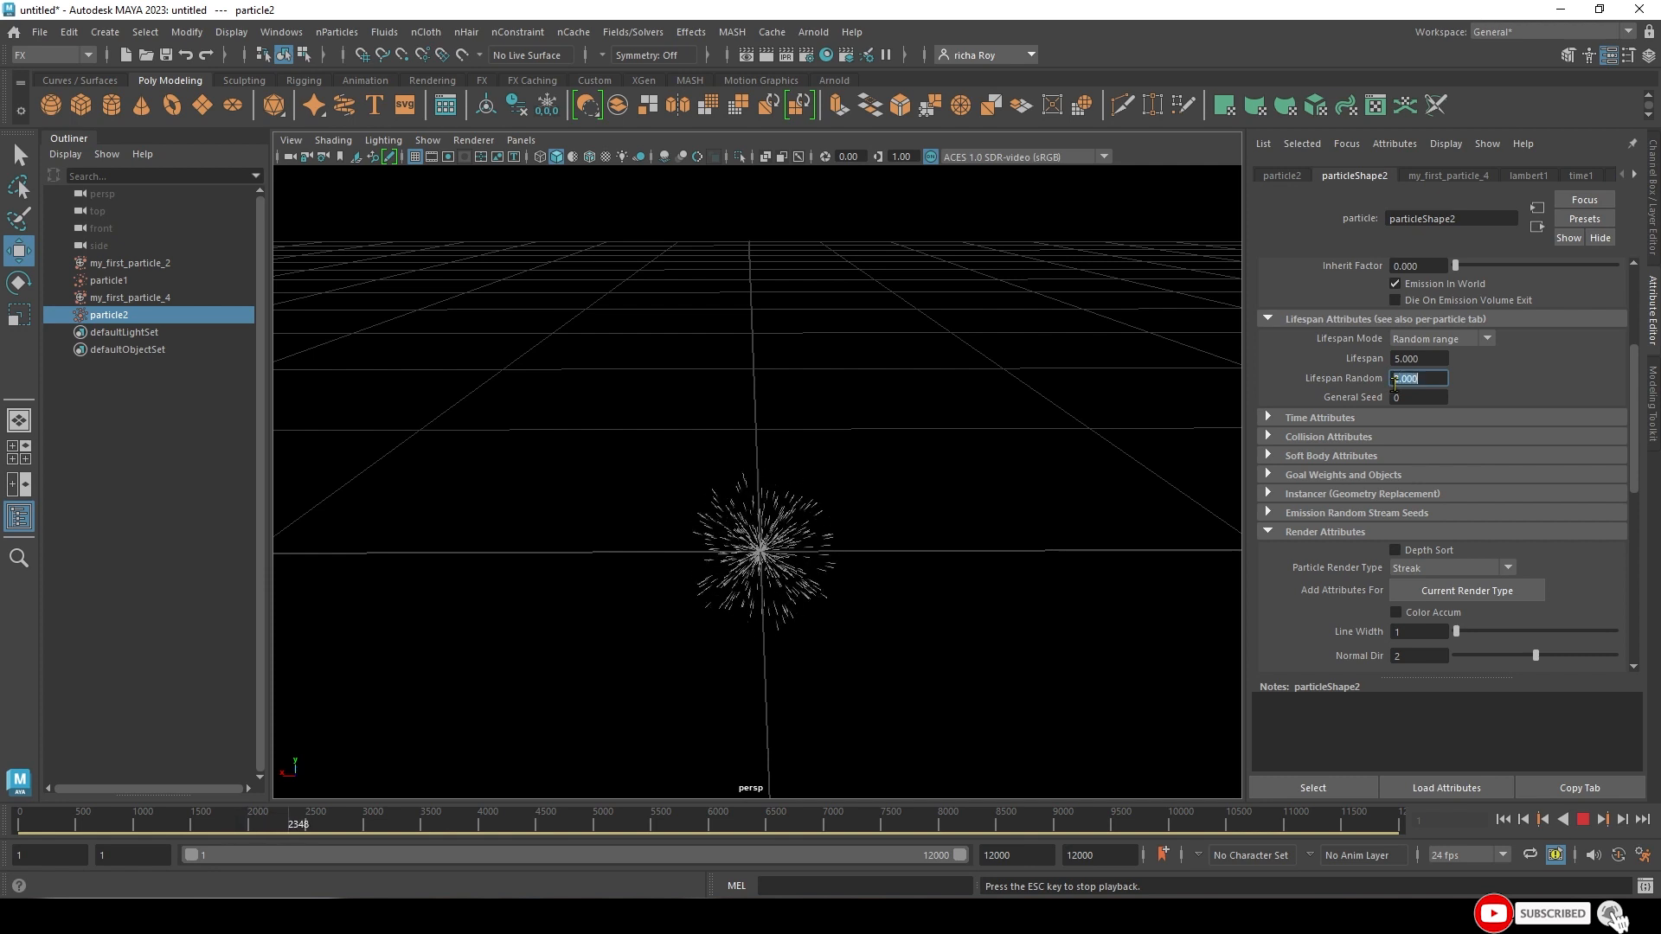
- Increase the streak particles' Lifespan to 7 while the simulation keeps playing
scroll(884, 544, up, 1)
scroll(884, 543, up, 1)
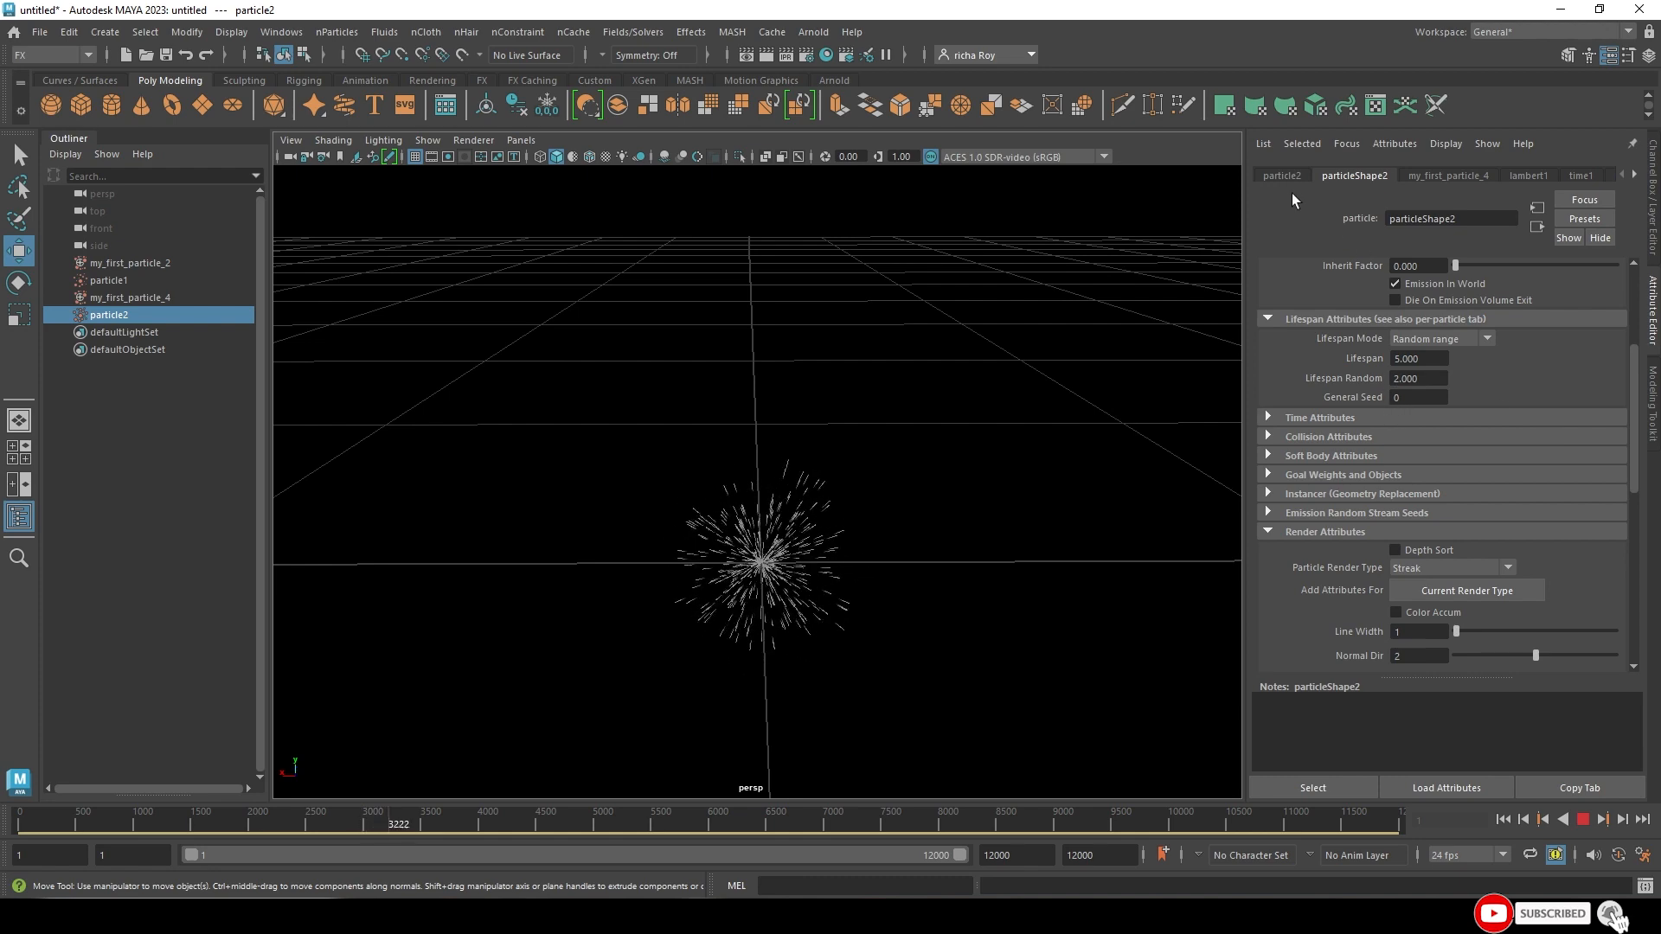
double_click(1419, 358)
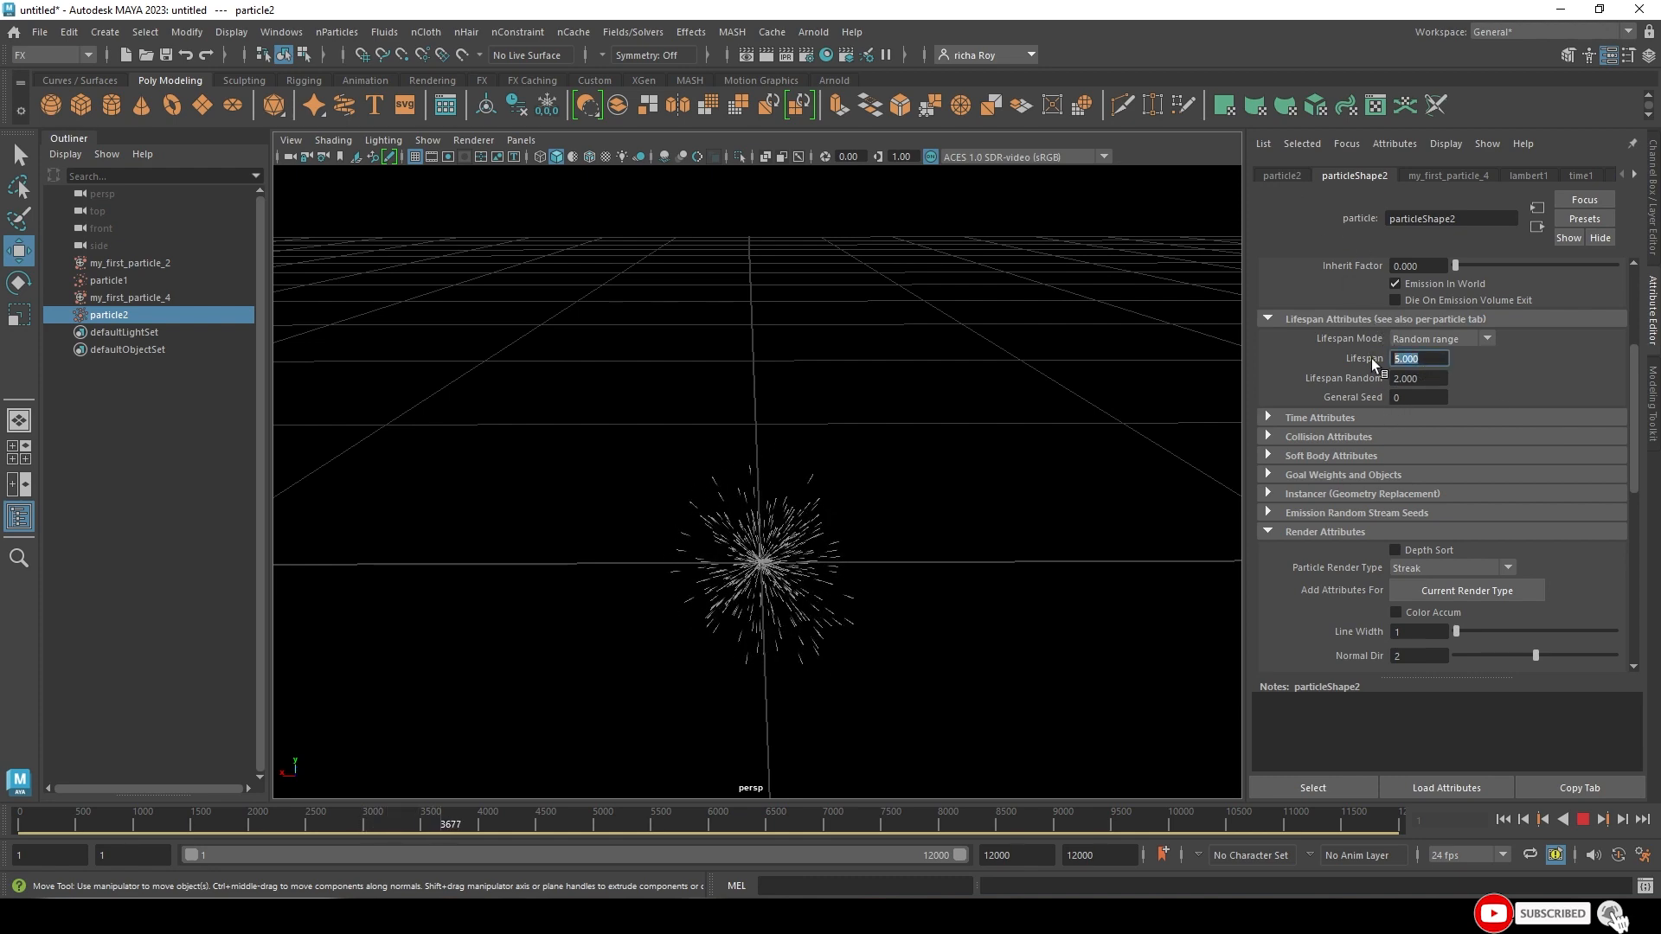
text(7)
key(Tab)
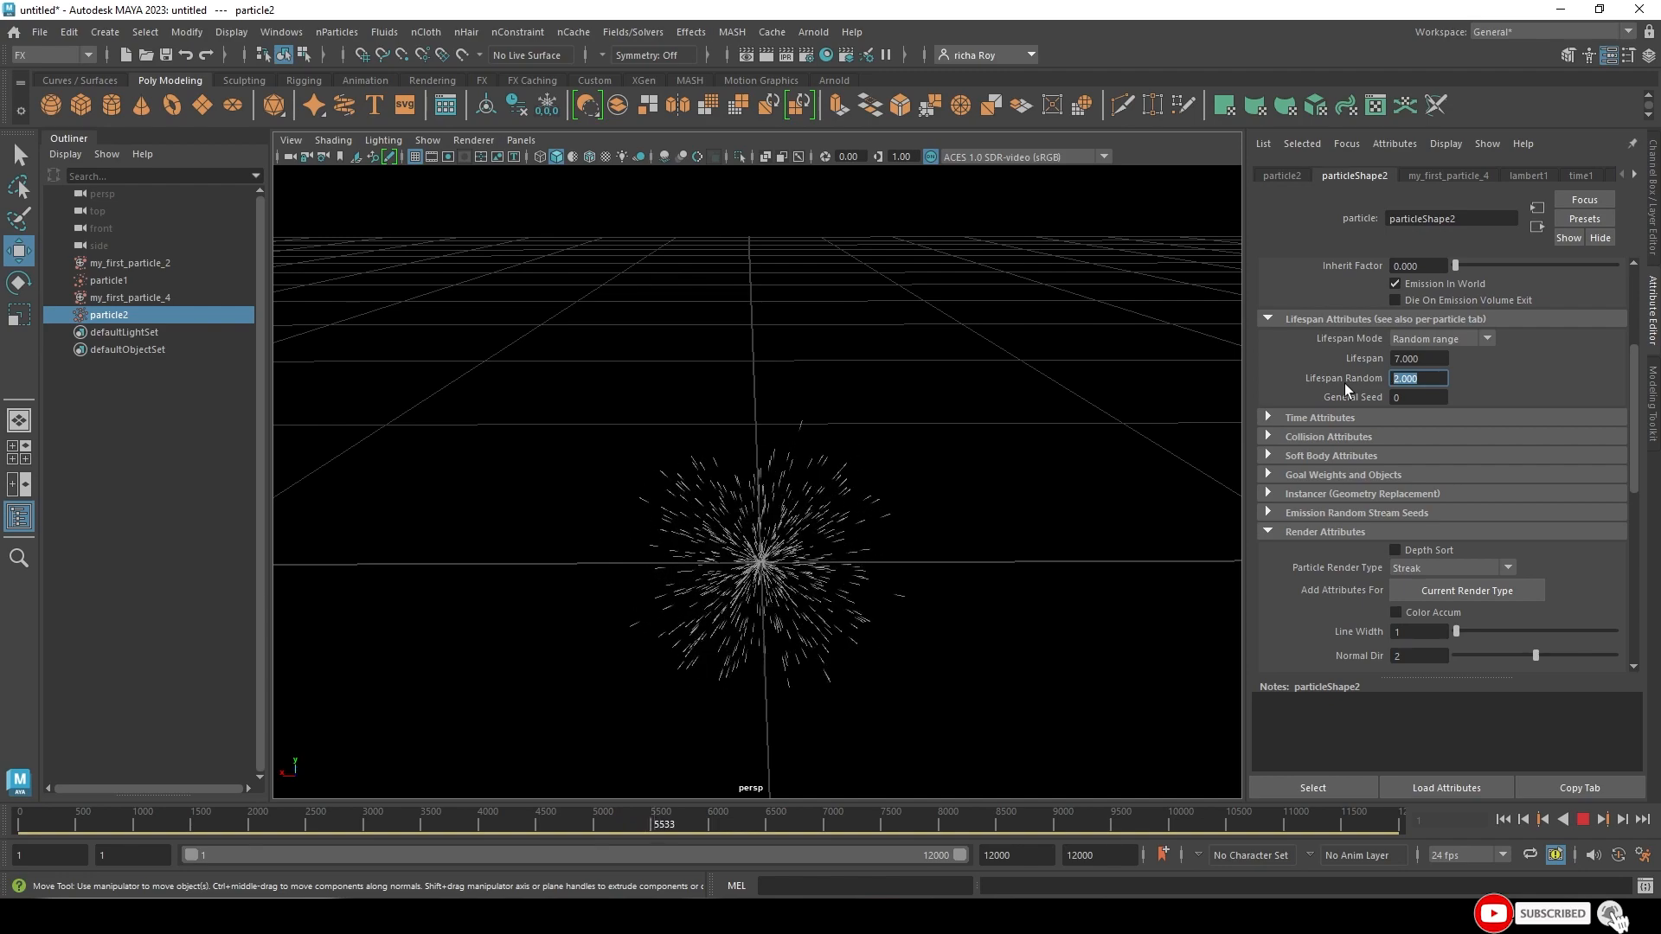
- Lengthen the streaks by raising Tail Size to about 37.4, inspect the burst up close and stop playback
scroll(1408, 569, down, 3)
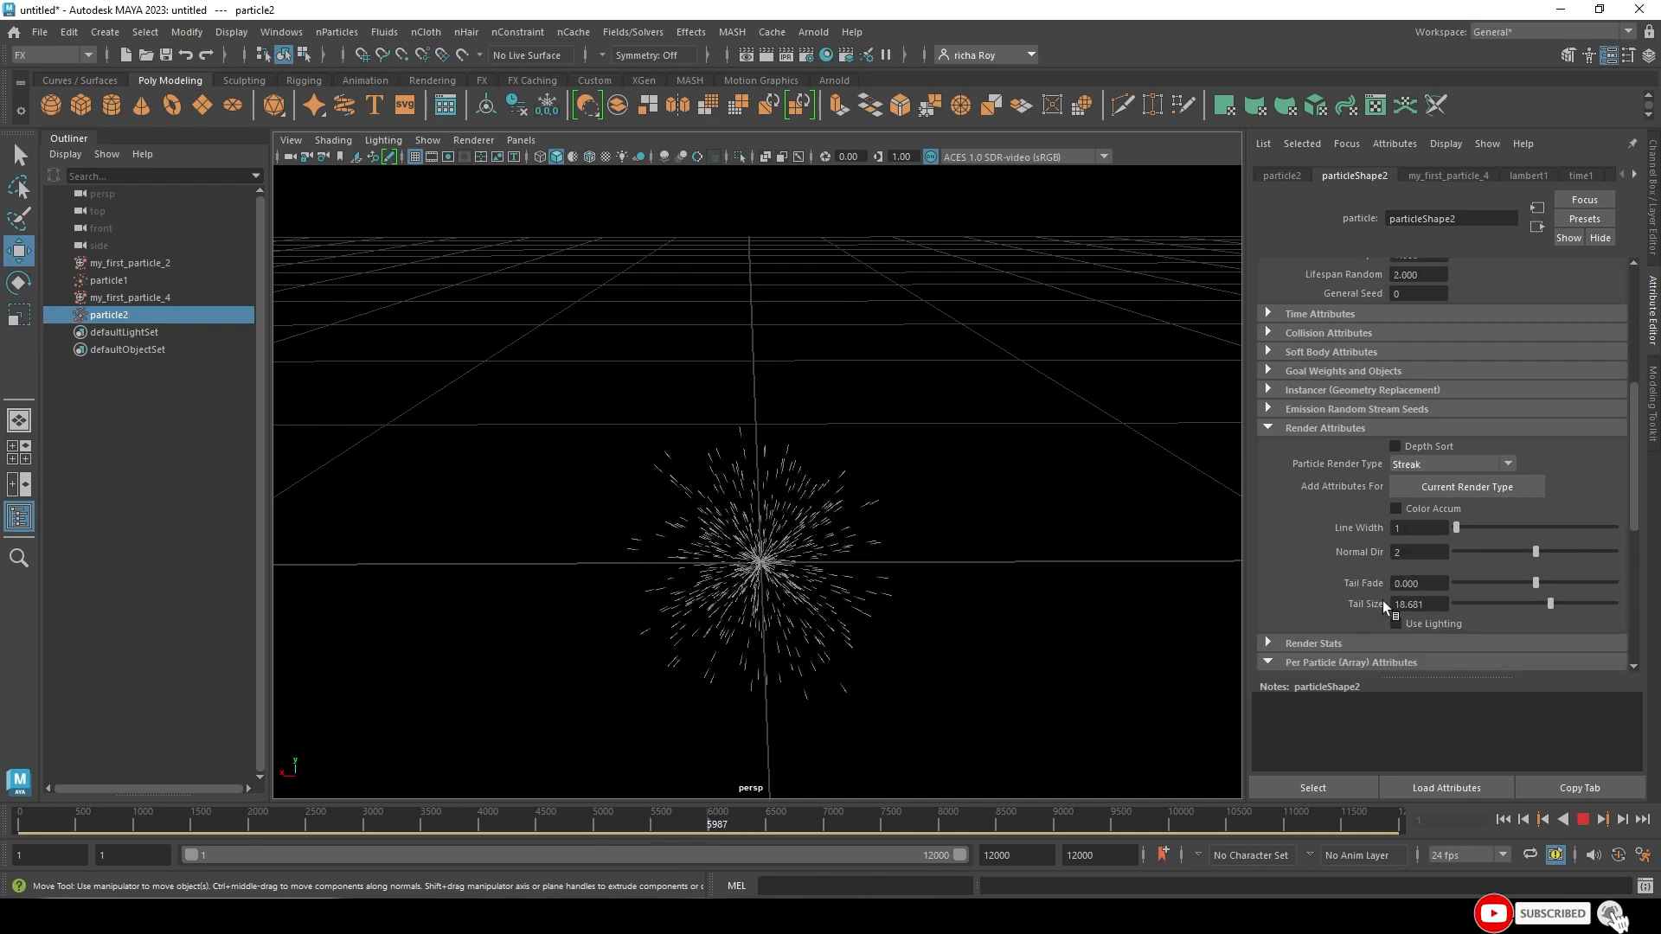
drag(1555, 604, 1562, 604)
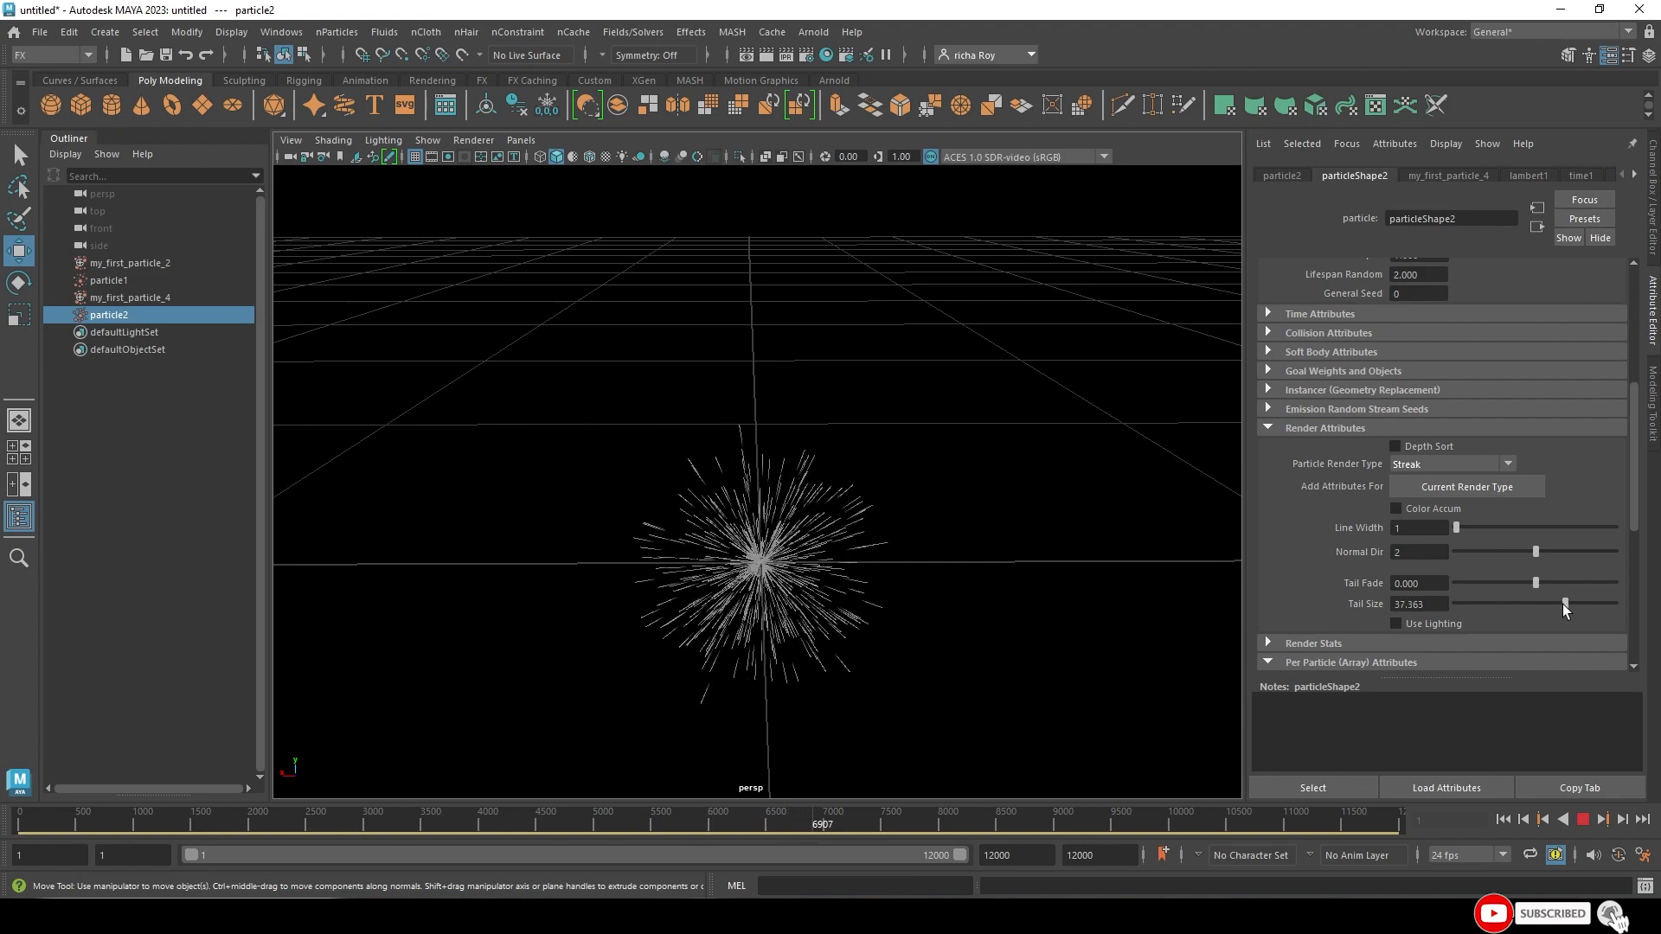
alt+middle_drag(914, 540, 871, 530)
scroll(871, 531, up, 3)
alt+drag(871, 533, 956, 511)
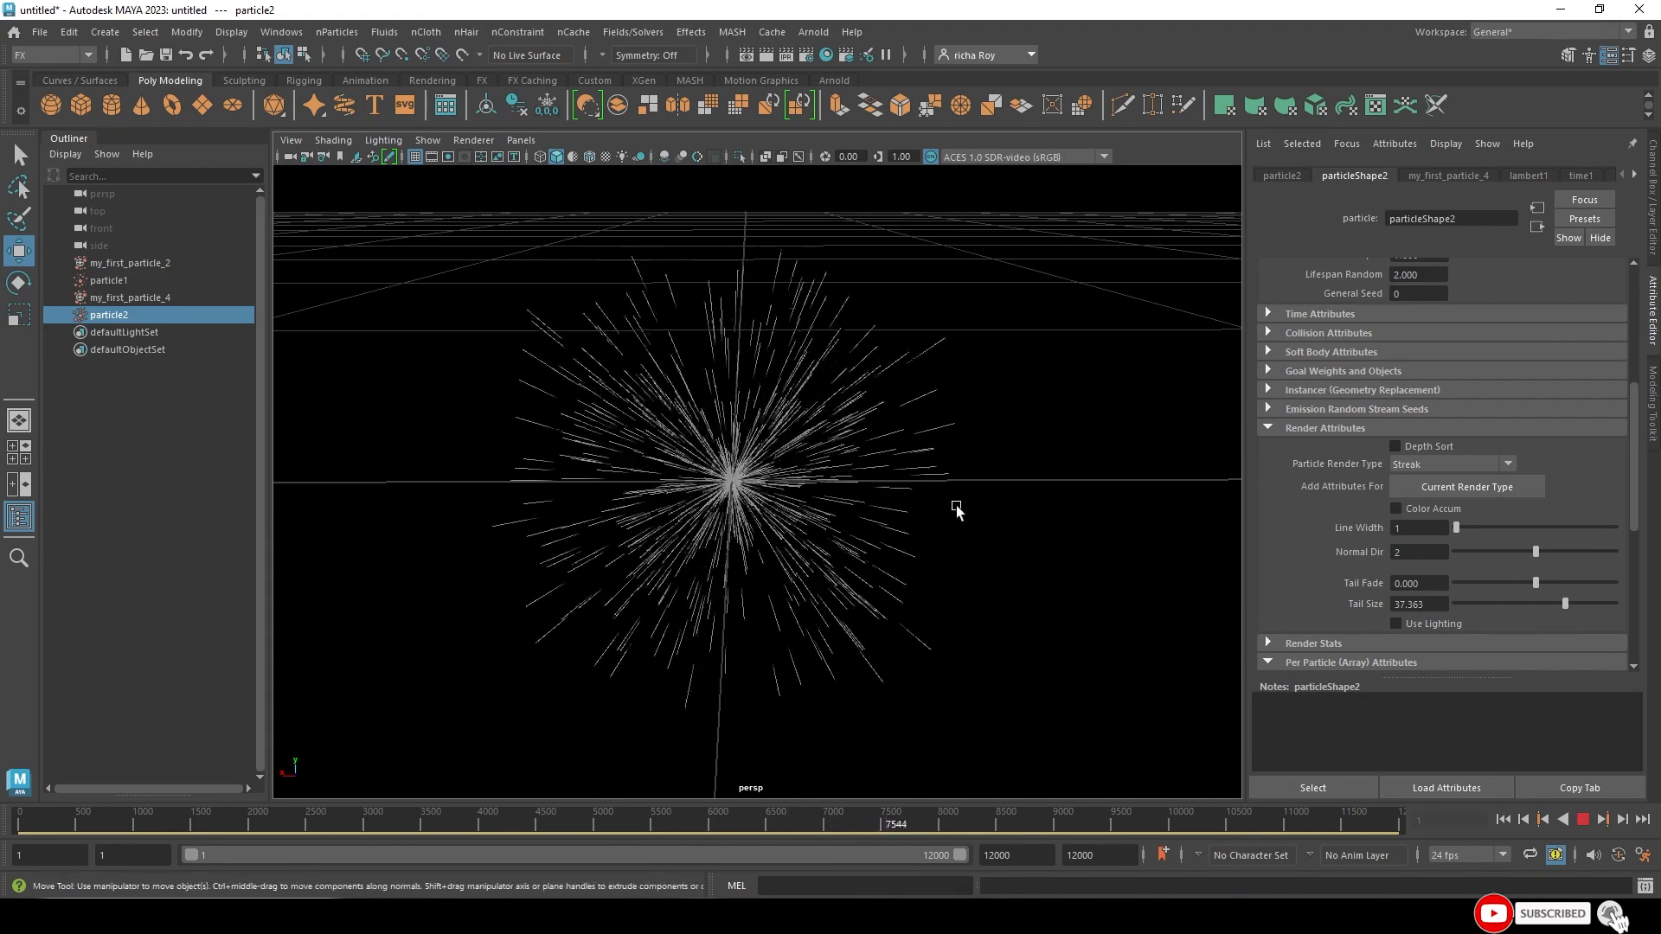
click(1584, 825)
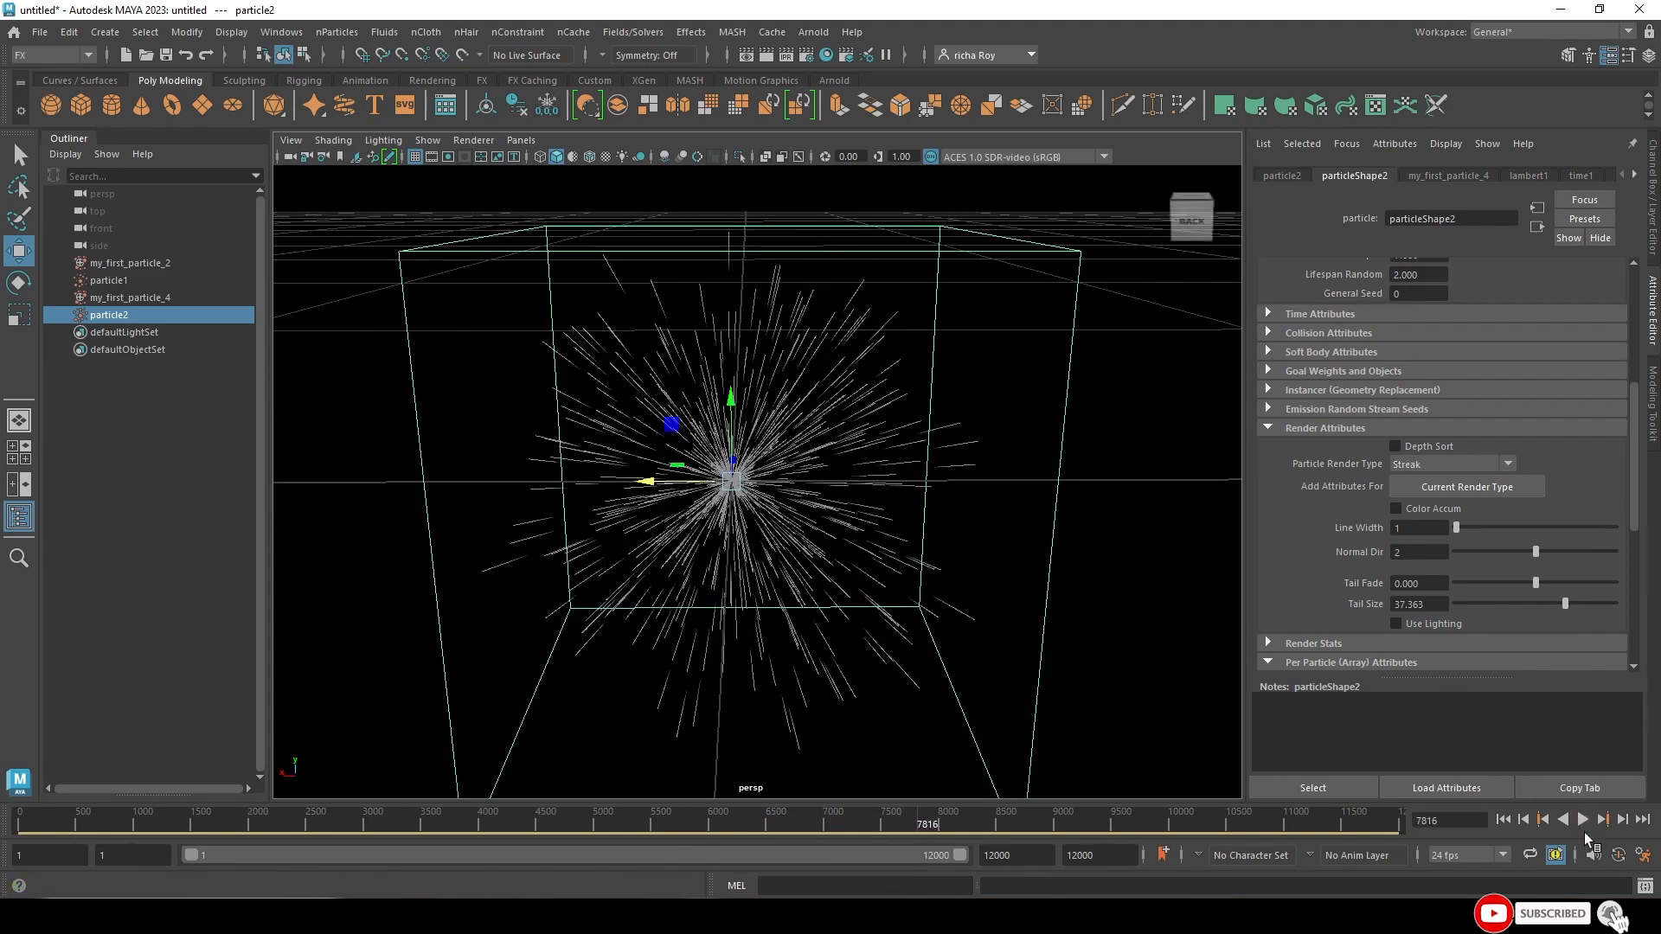
- Add a per-object Color dynamic attribute to particleShape2
click(1308, 429)
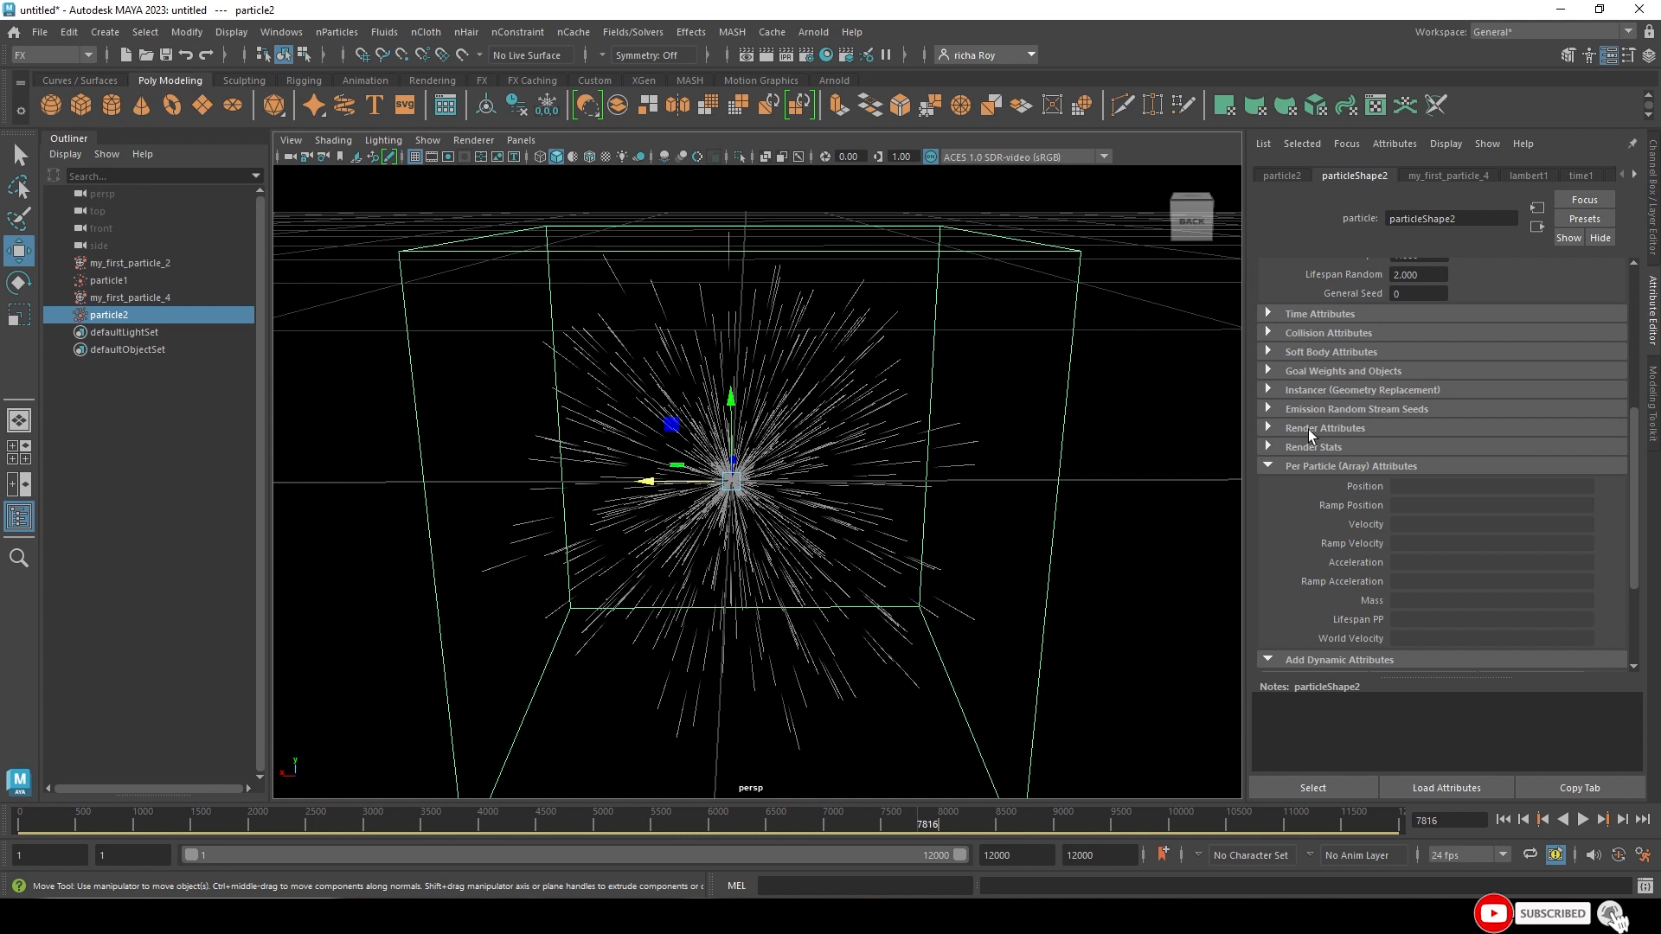
click(1308, 428)
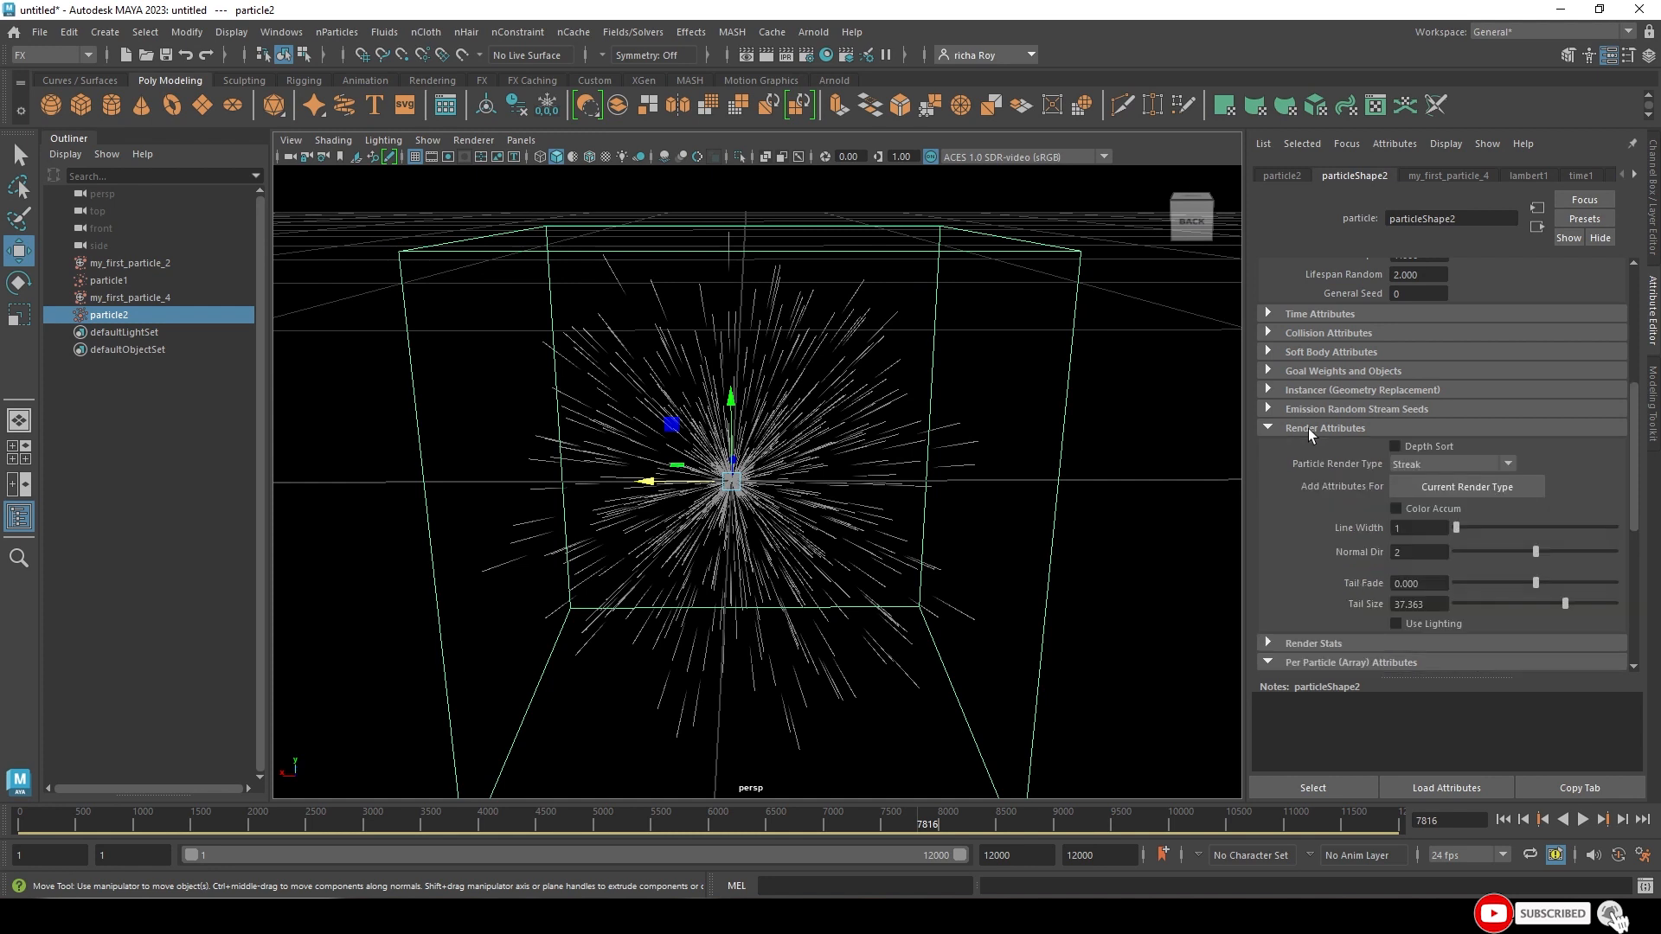
scroll(1307, 428, down, 5)
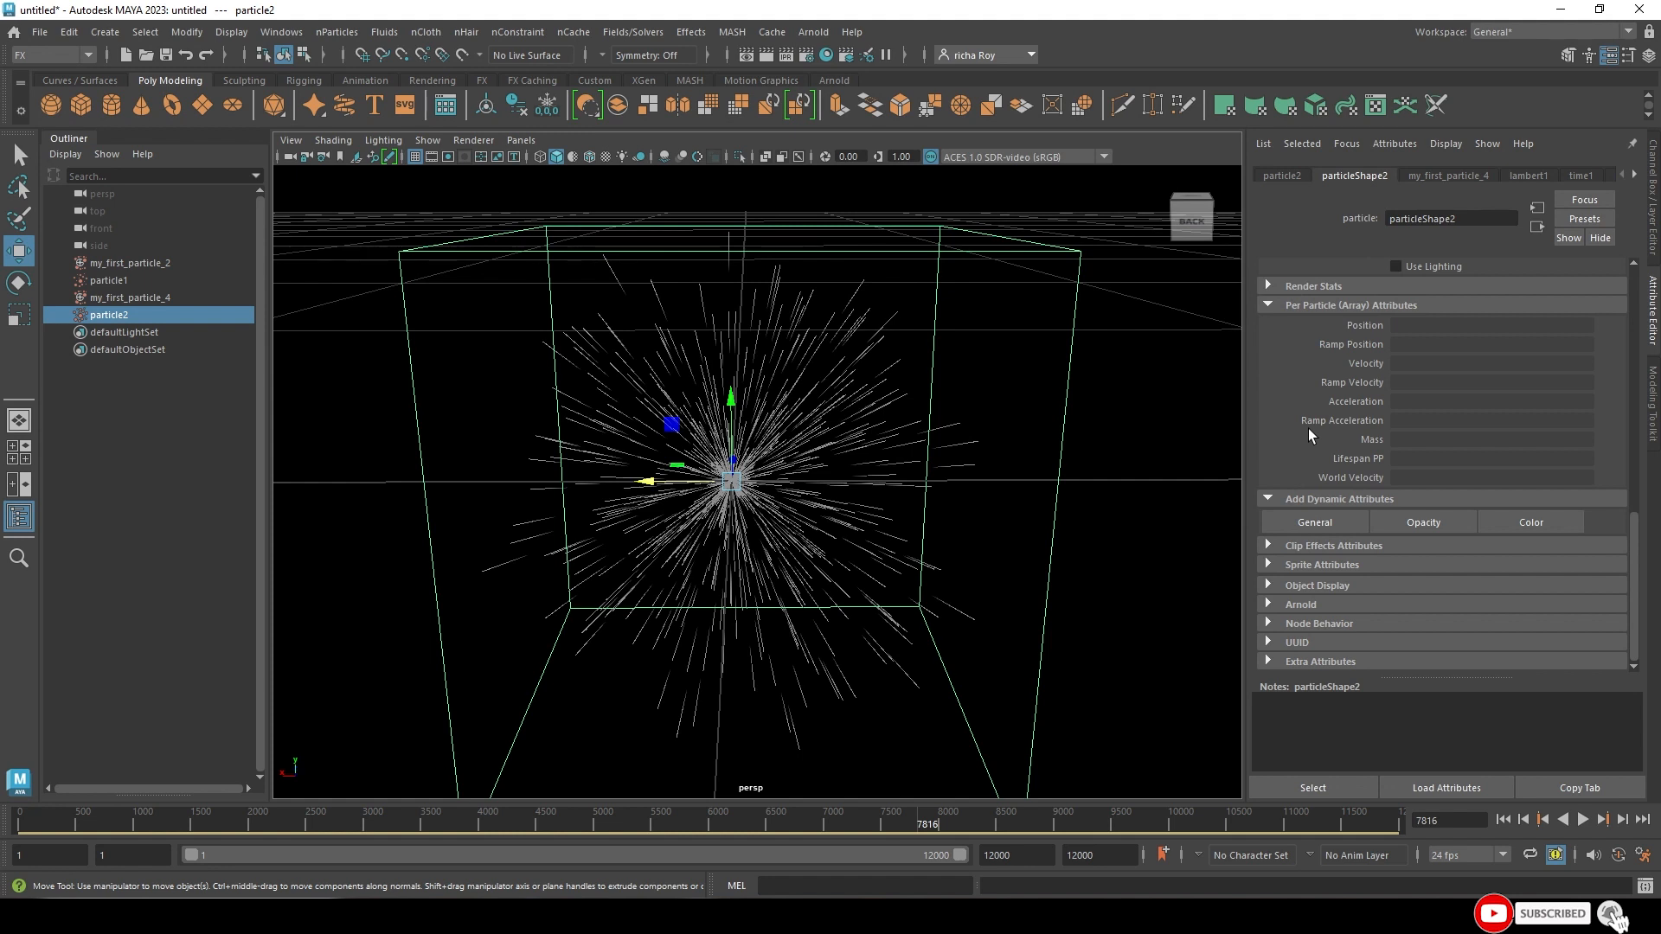
click(1524, 521)
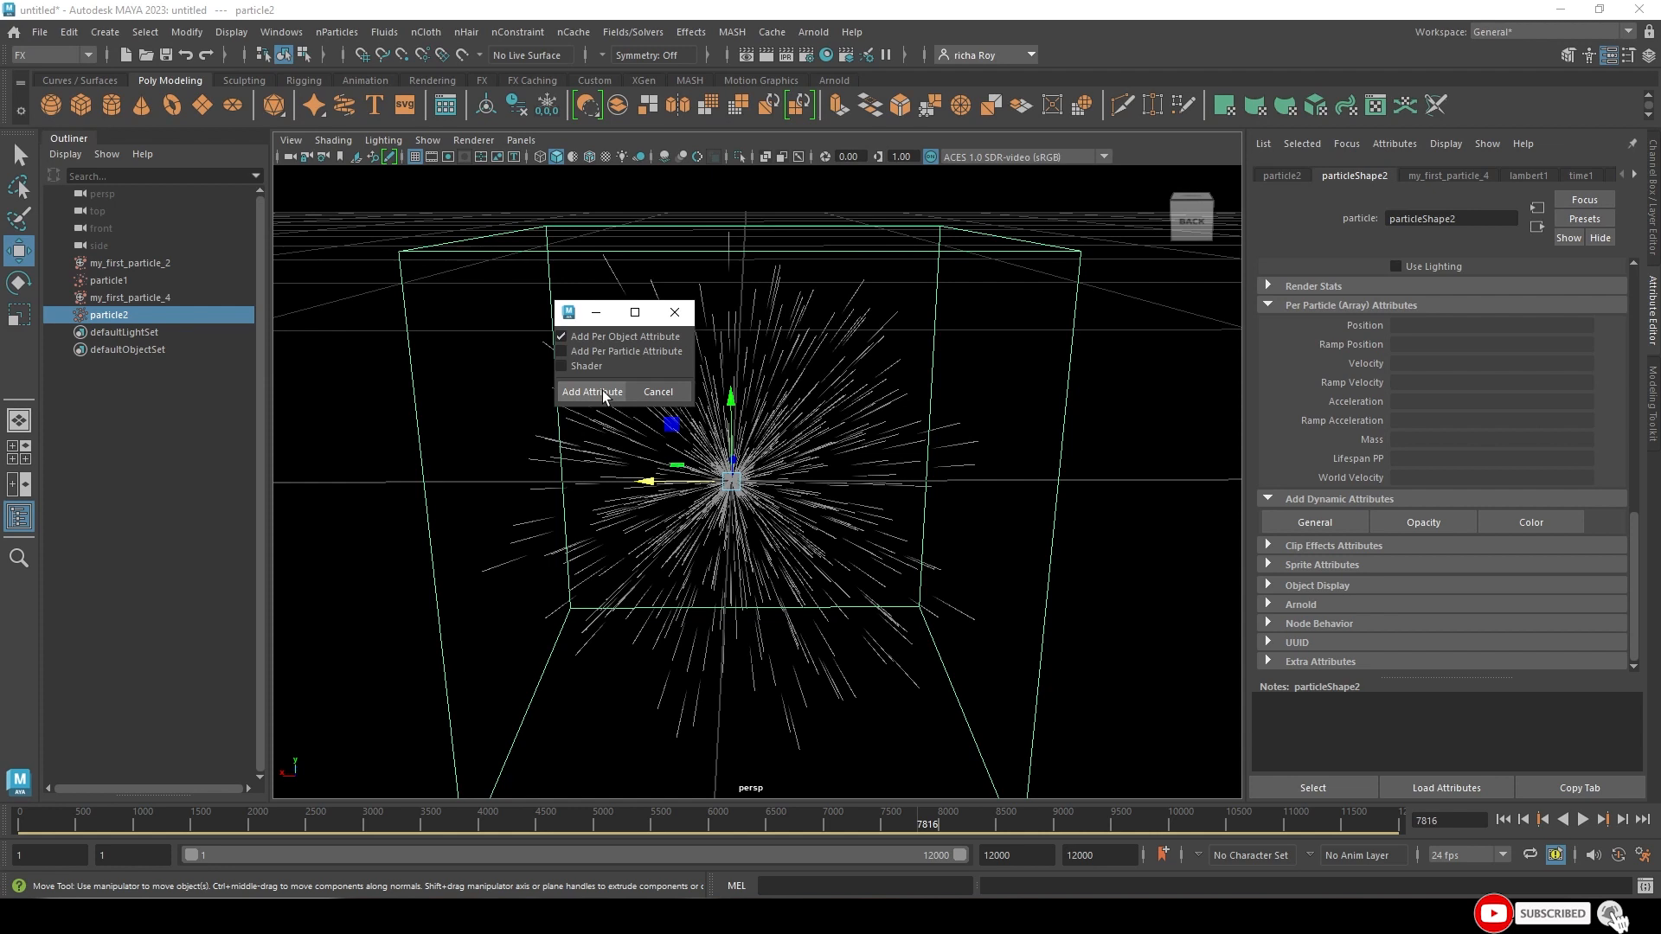
scroll(1458, 493, up, 4)
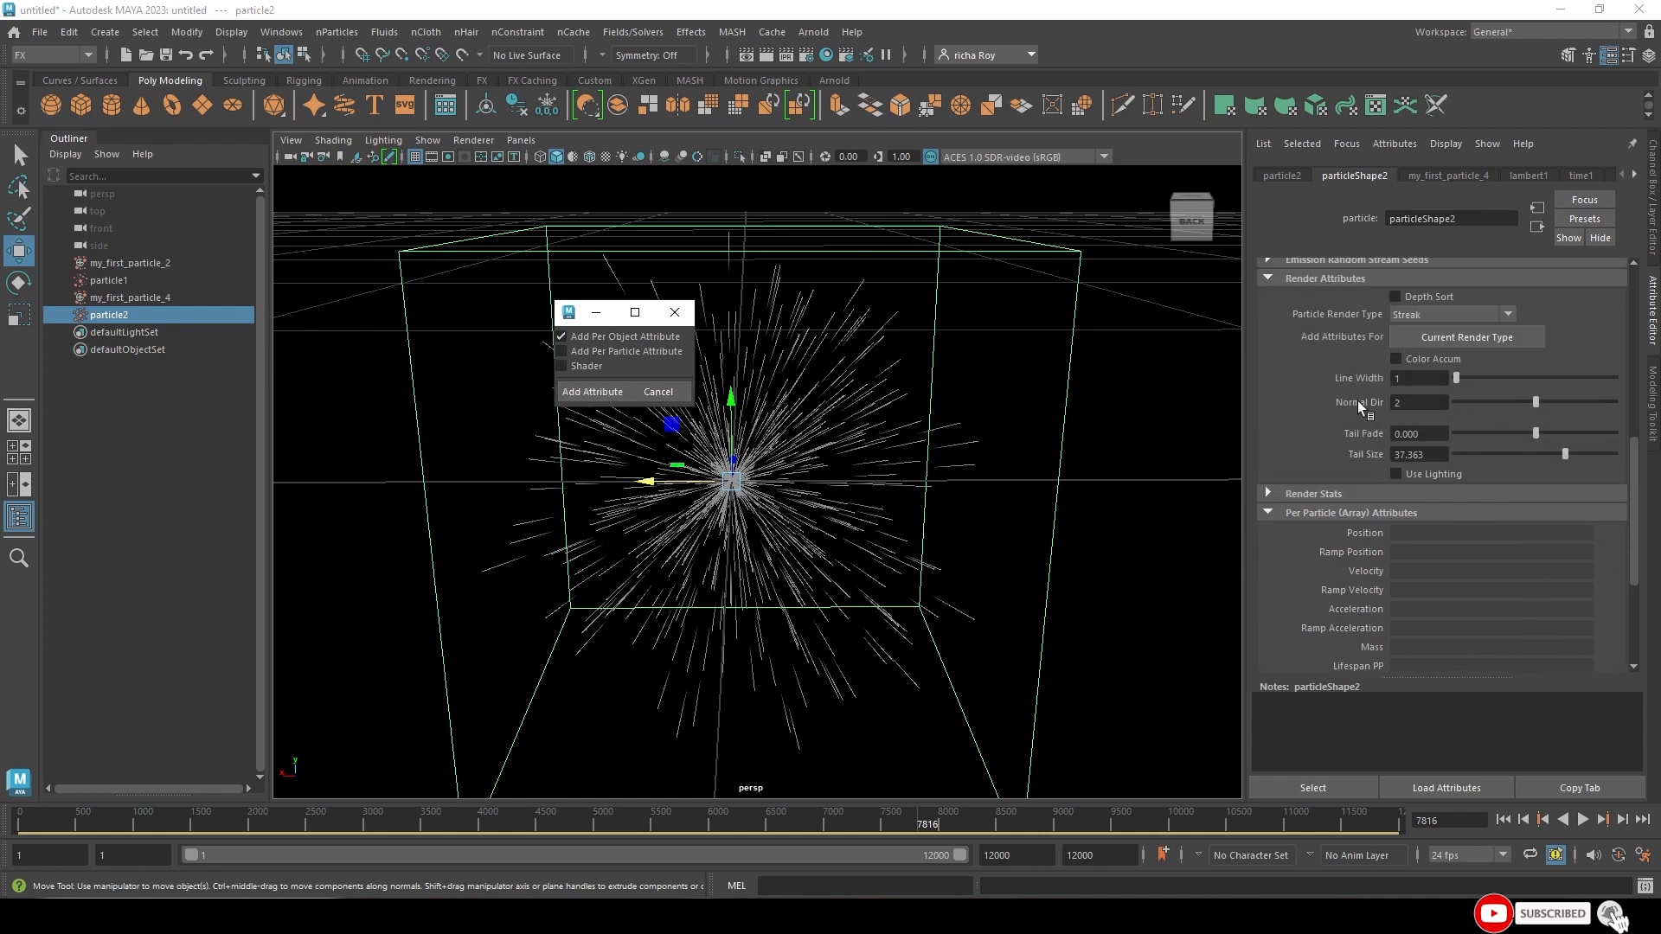
click(621, 392)
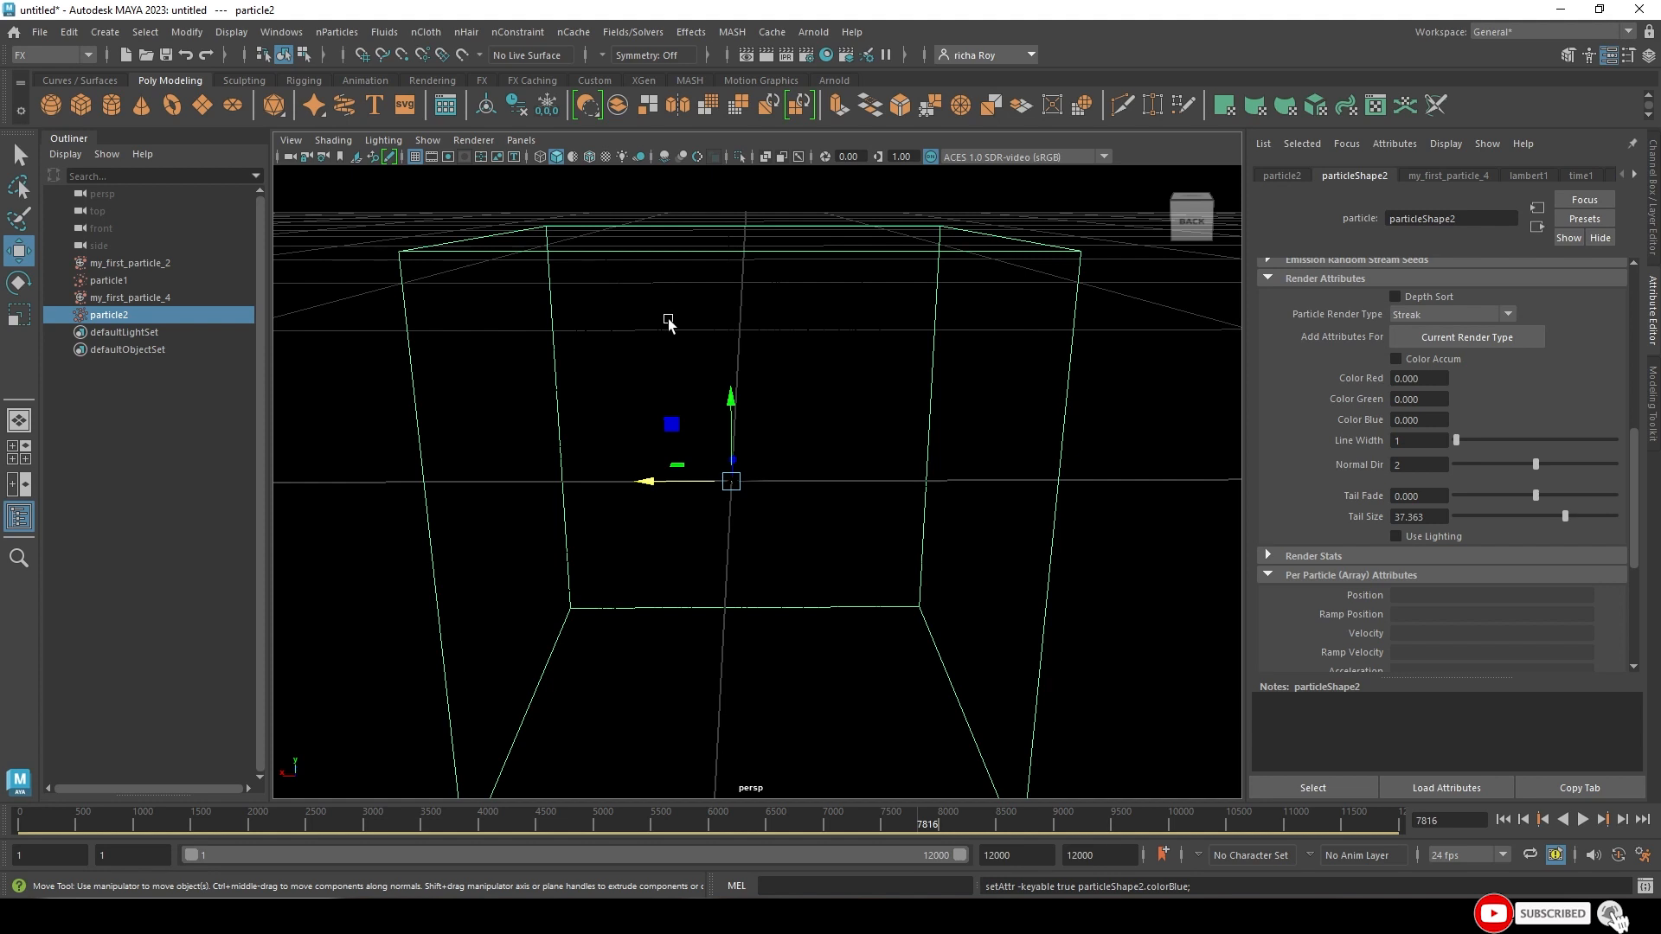
- Set the streaks' Color Red, Color Green and Color Blue to 1 one after another
click(1432, 380)
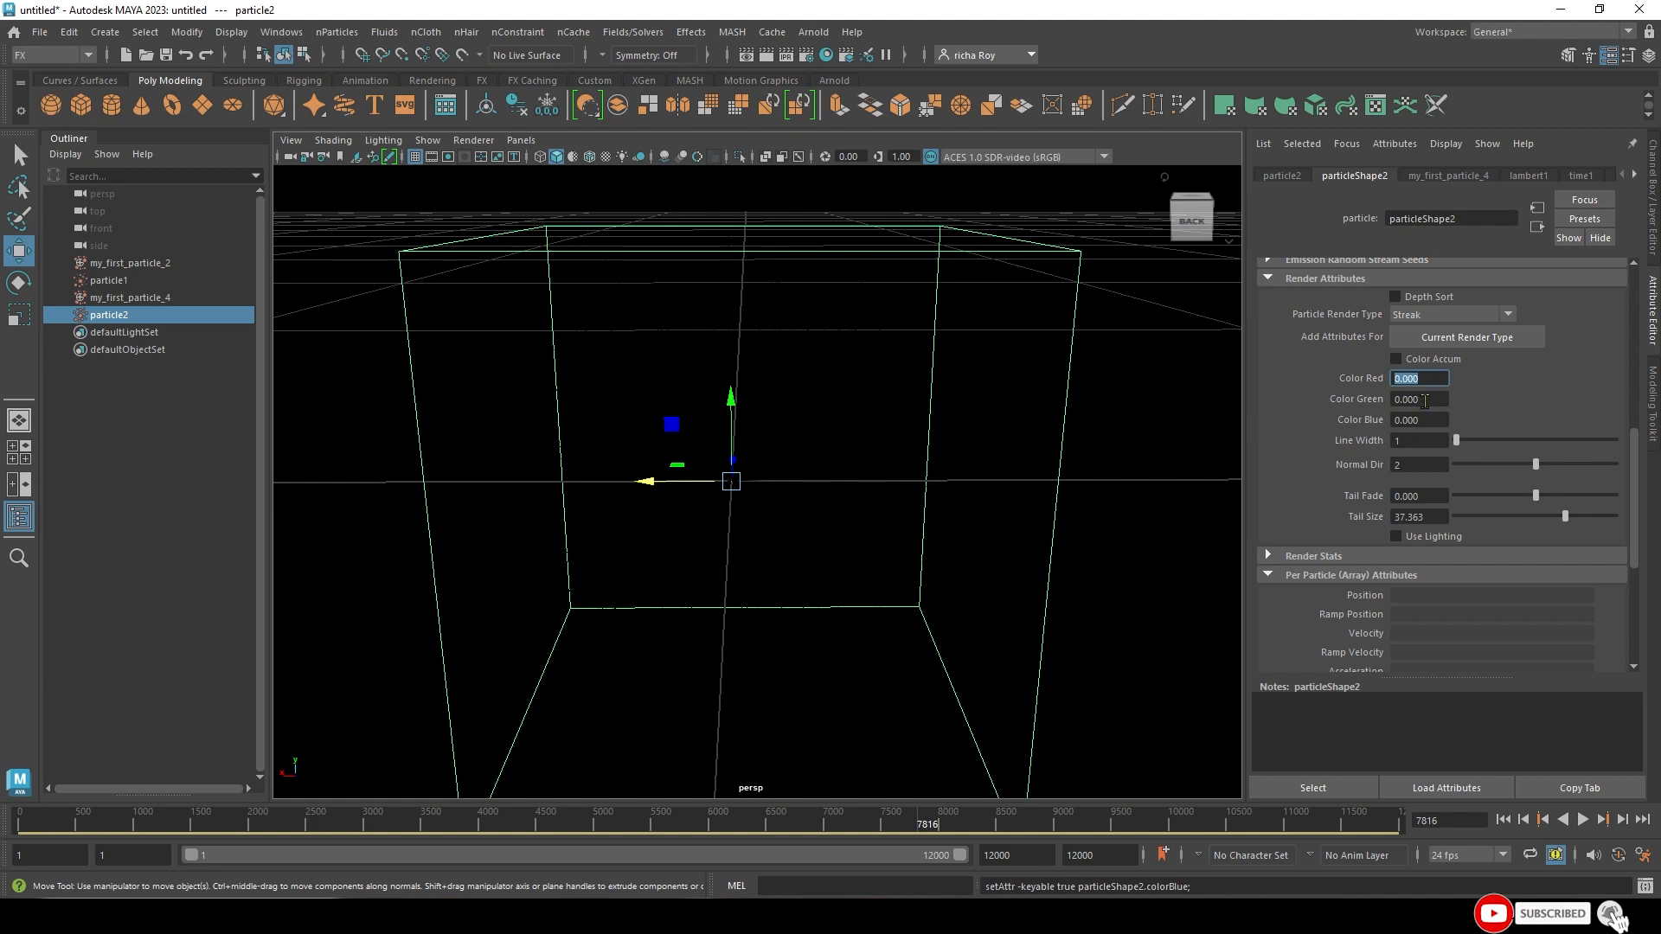
text(1)
key(Return)
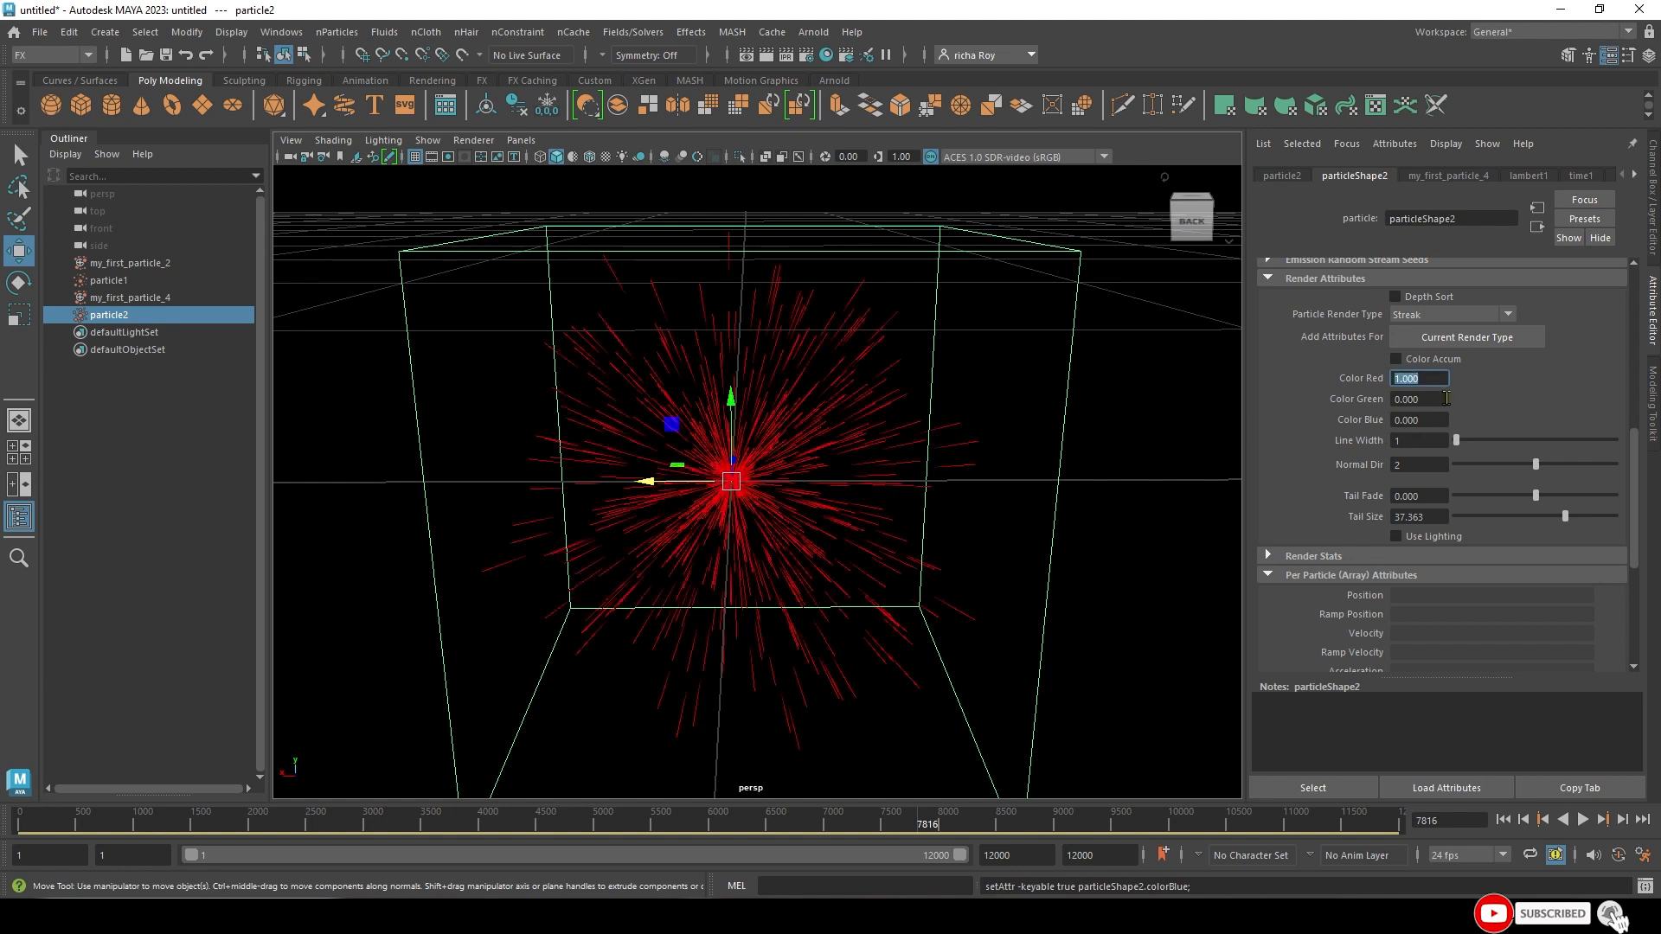
key(Tab)
text(1)
key(Return)
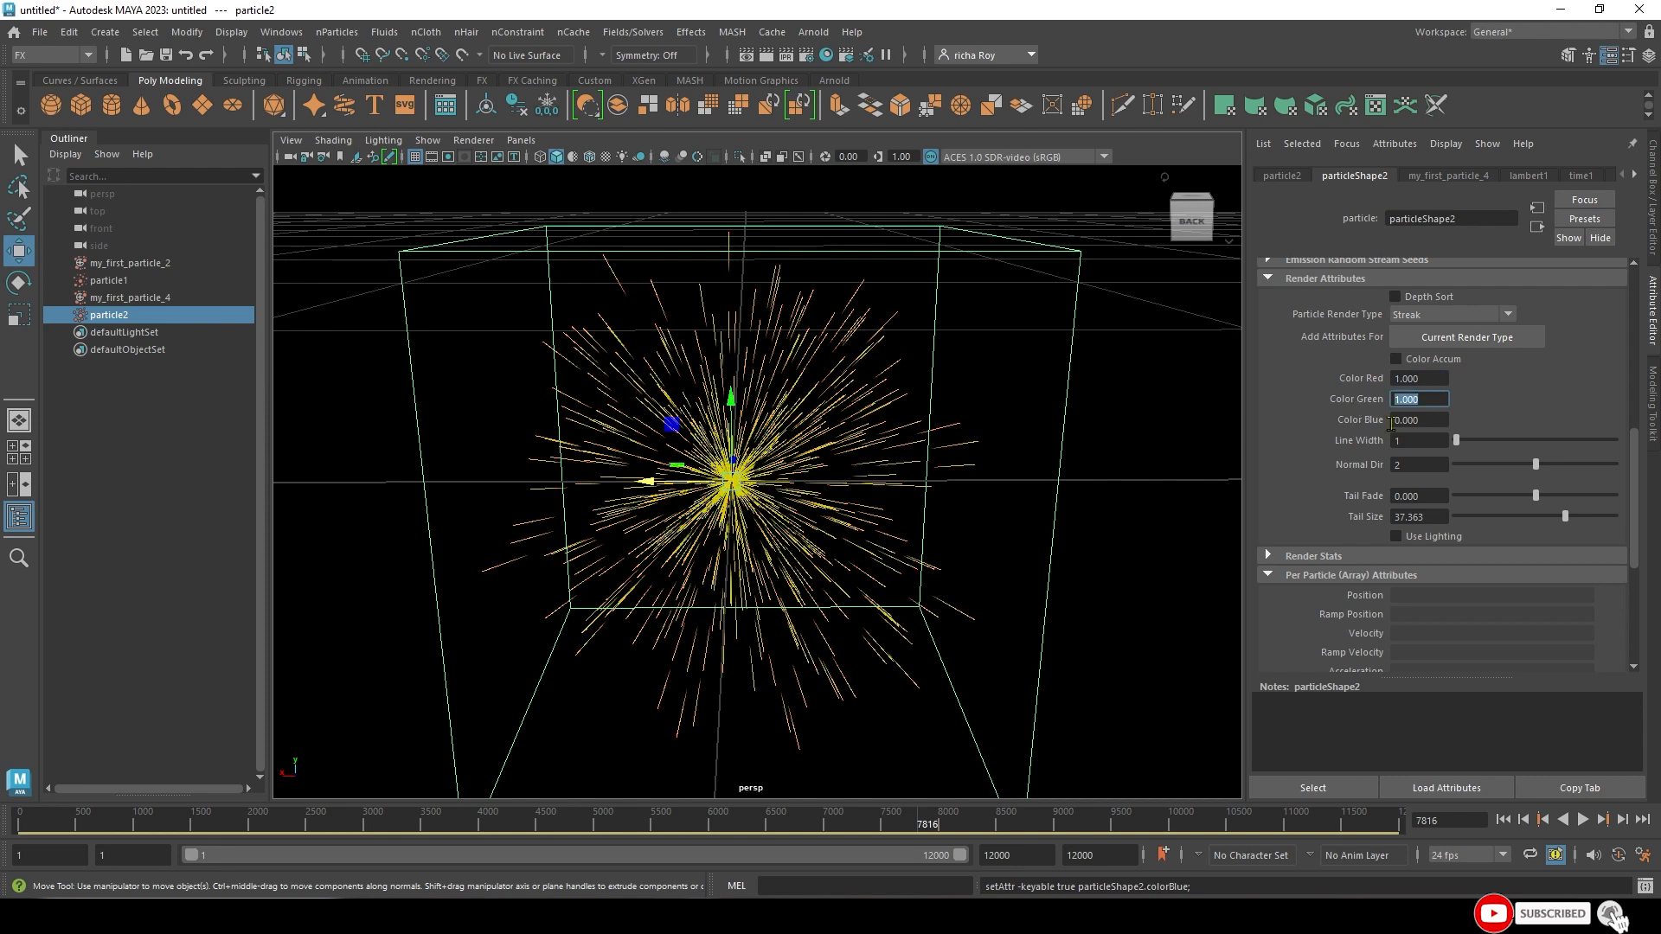
key(Tab)
text(1)
key(Return)
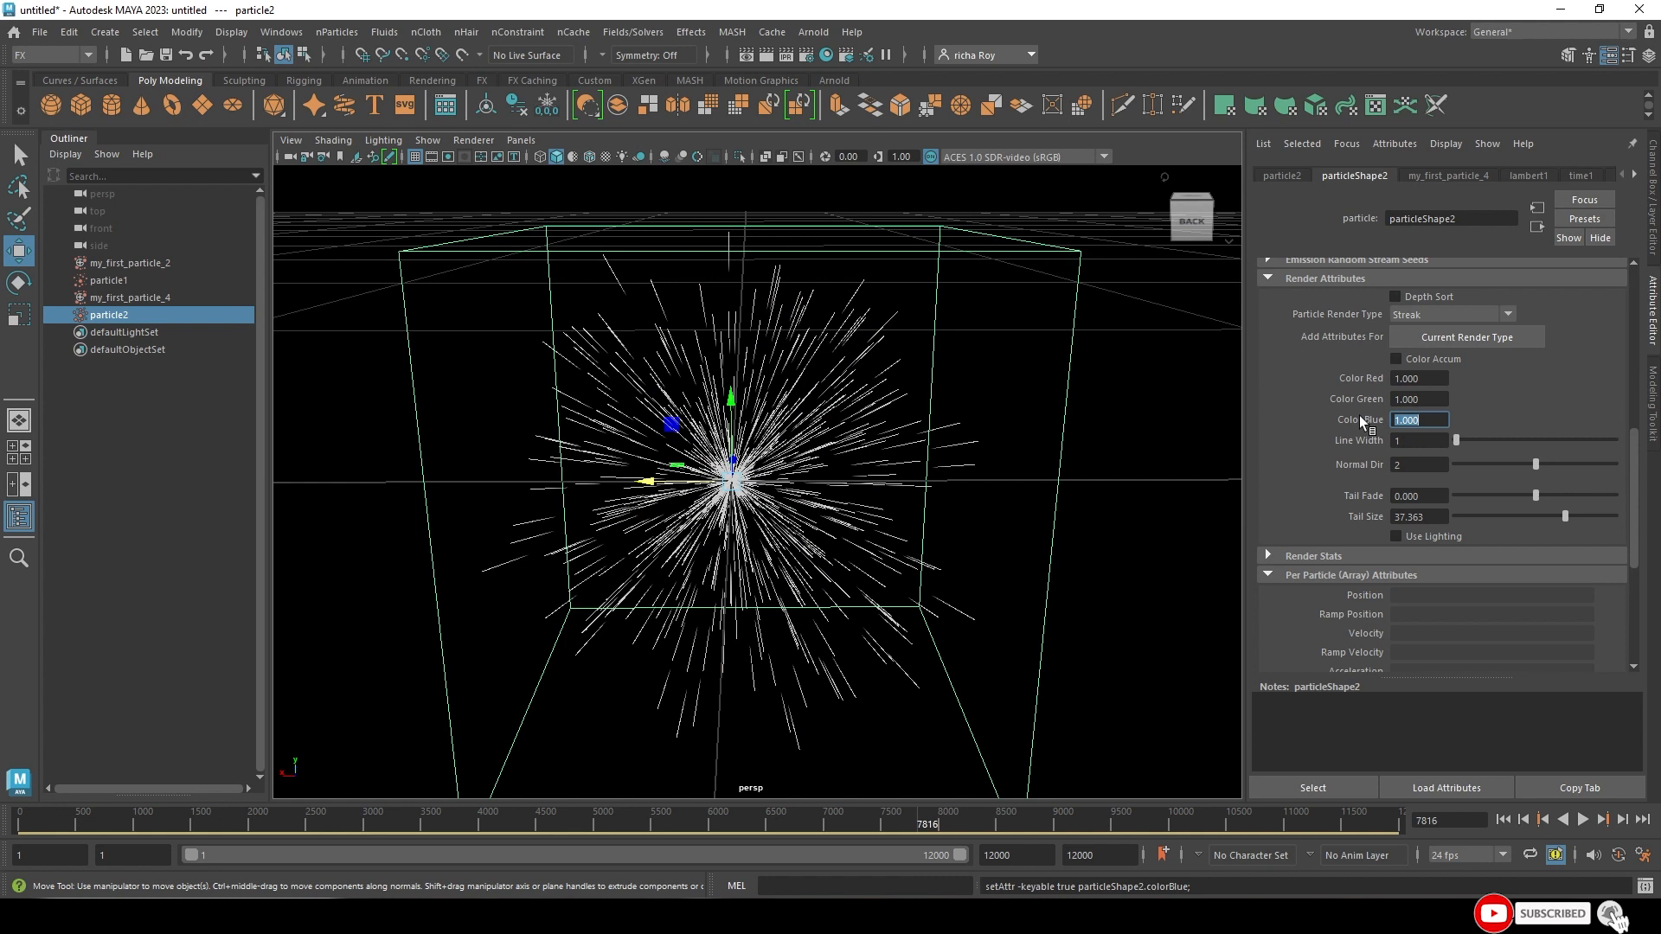
- Set the streaks' Color Blue, Color Green and Color Red back to 0 in that order
click(1429, 380)
click(1410, 421)
text(0)
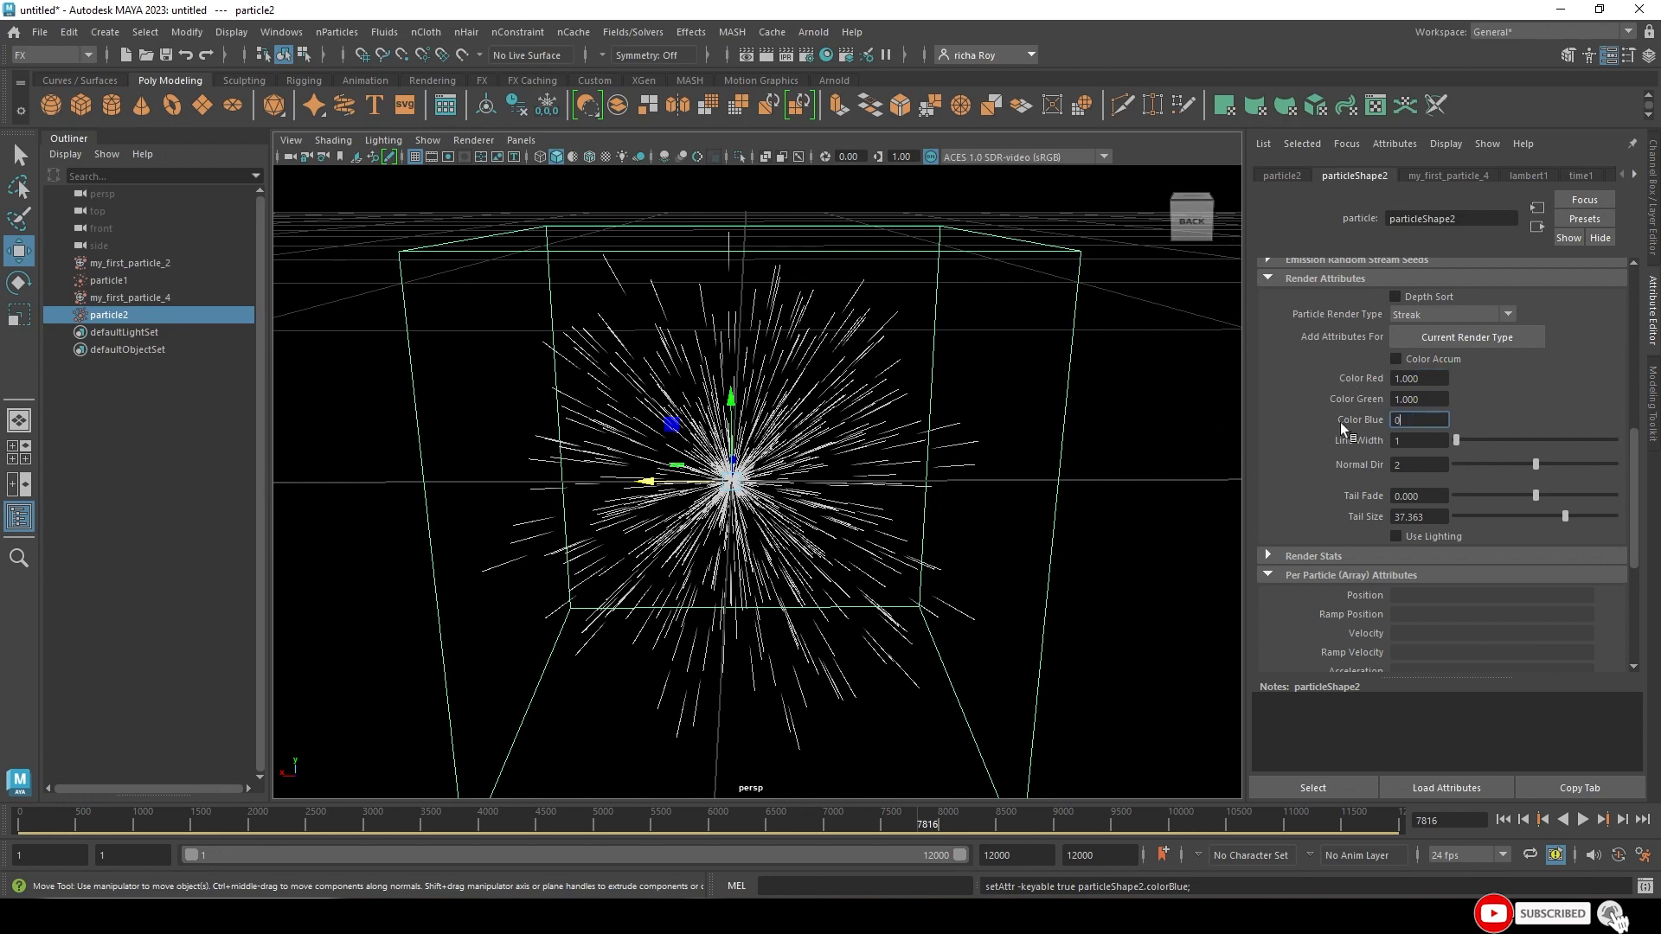
key(Return)
click(1419, 400)
text(0)
key(Return)
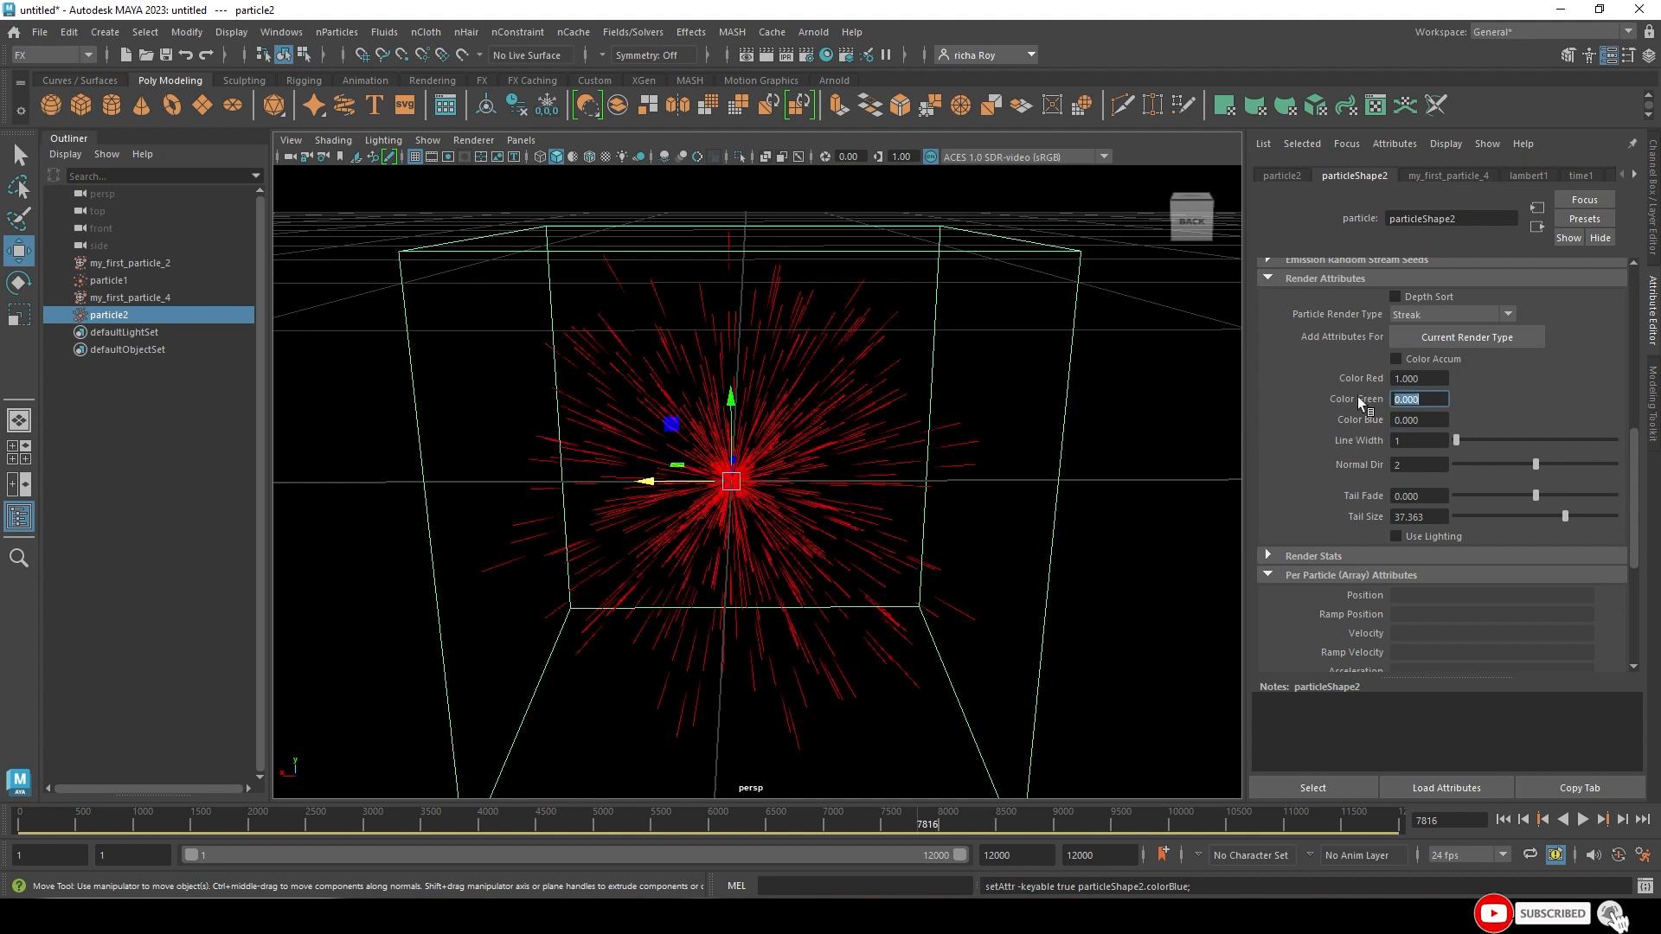
click(1427, 378)
text(0)
key(Return)
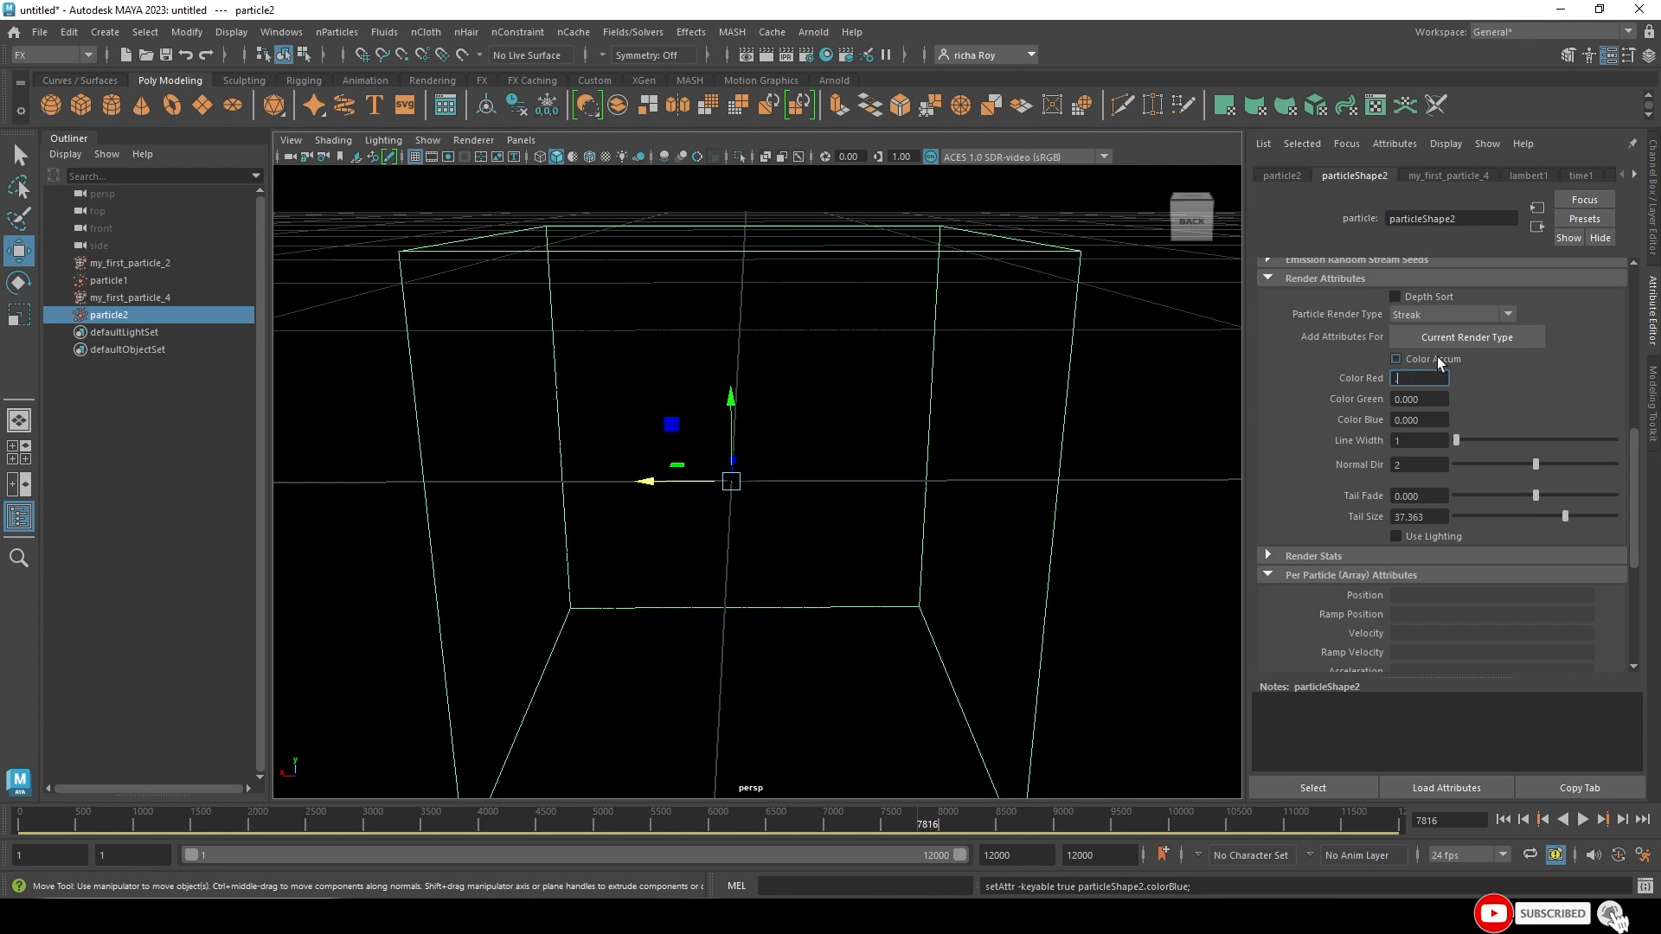
- Give the streaks an orange colour with Color Red 0.9 and Color Green 0.5, and try Color Blue at 0.2
text(.9)
key(Return)
click(1411, 399)
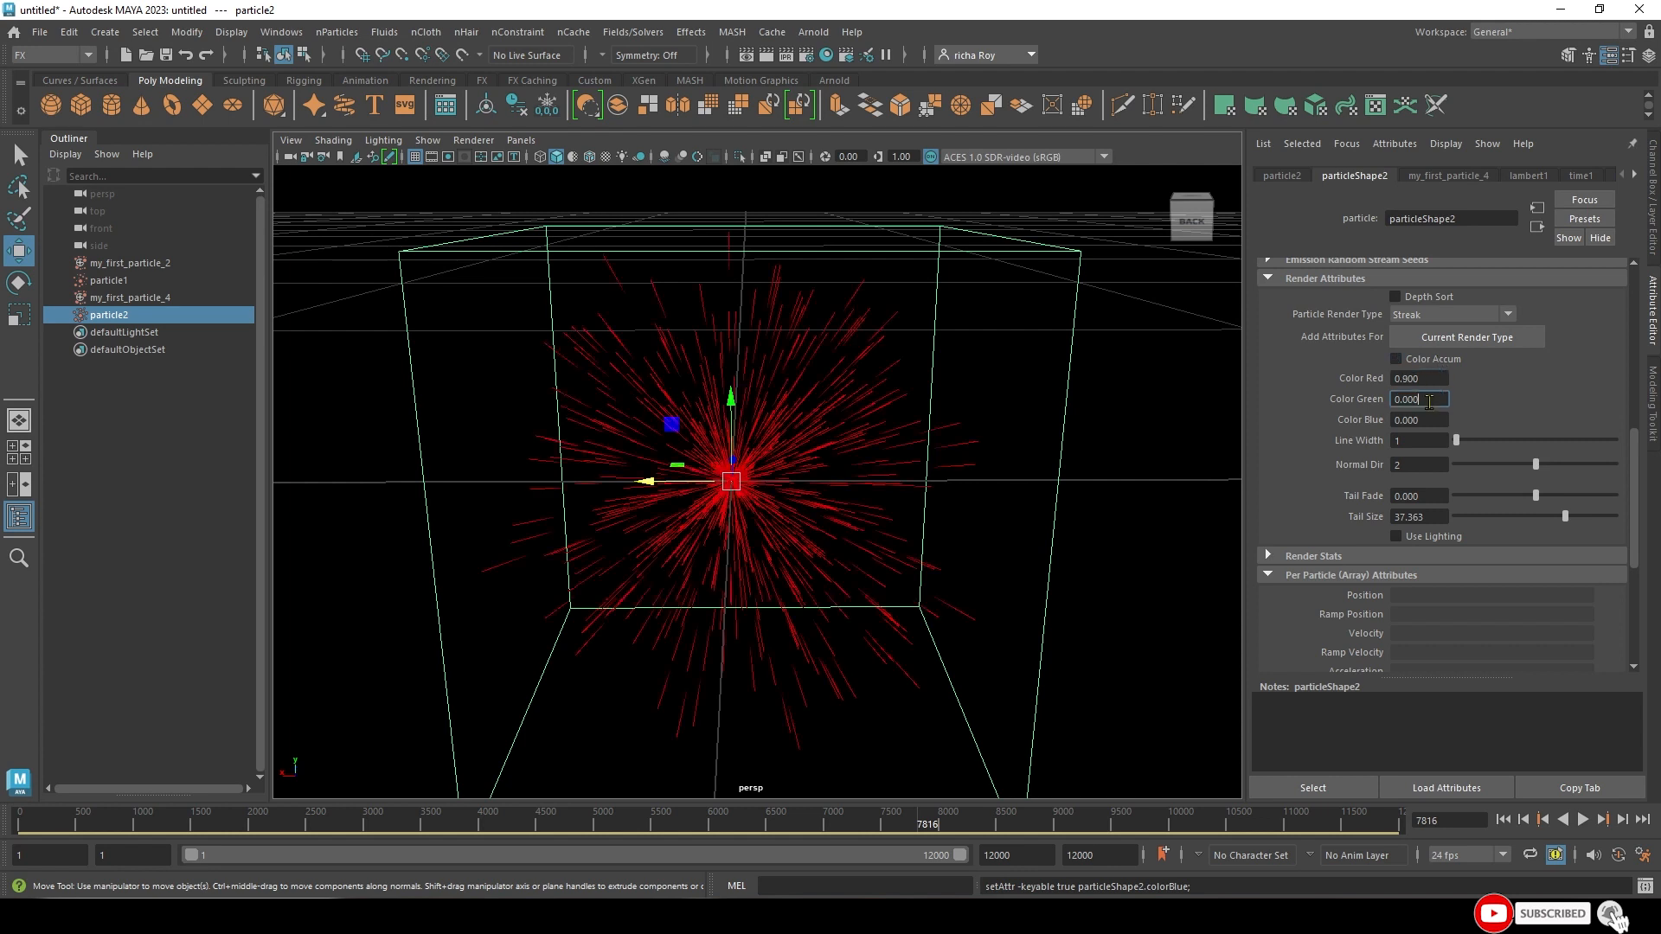
text(.5)
key(Return)
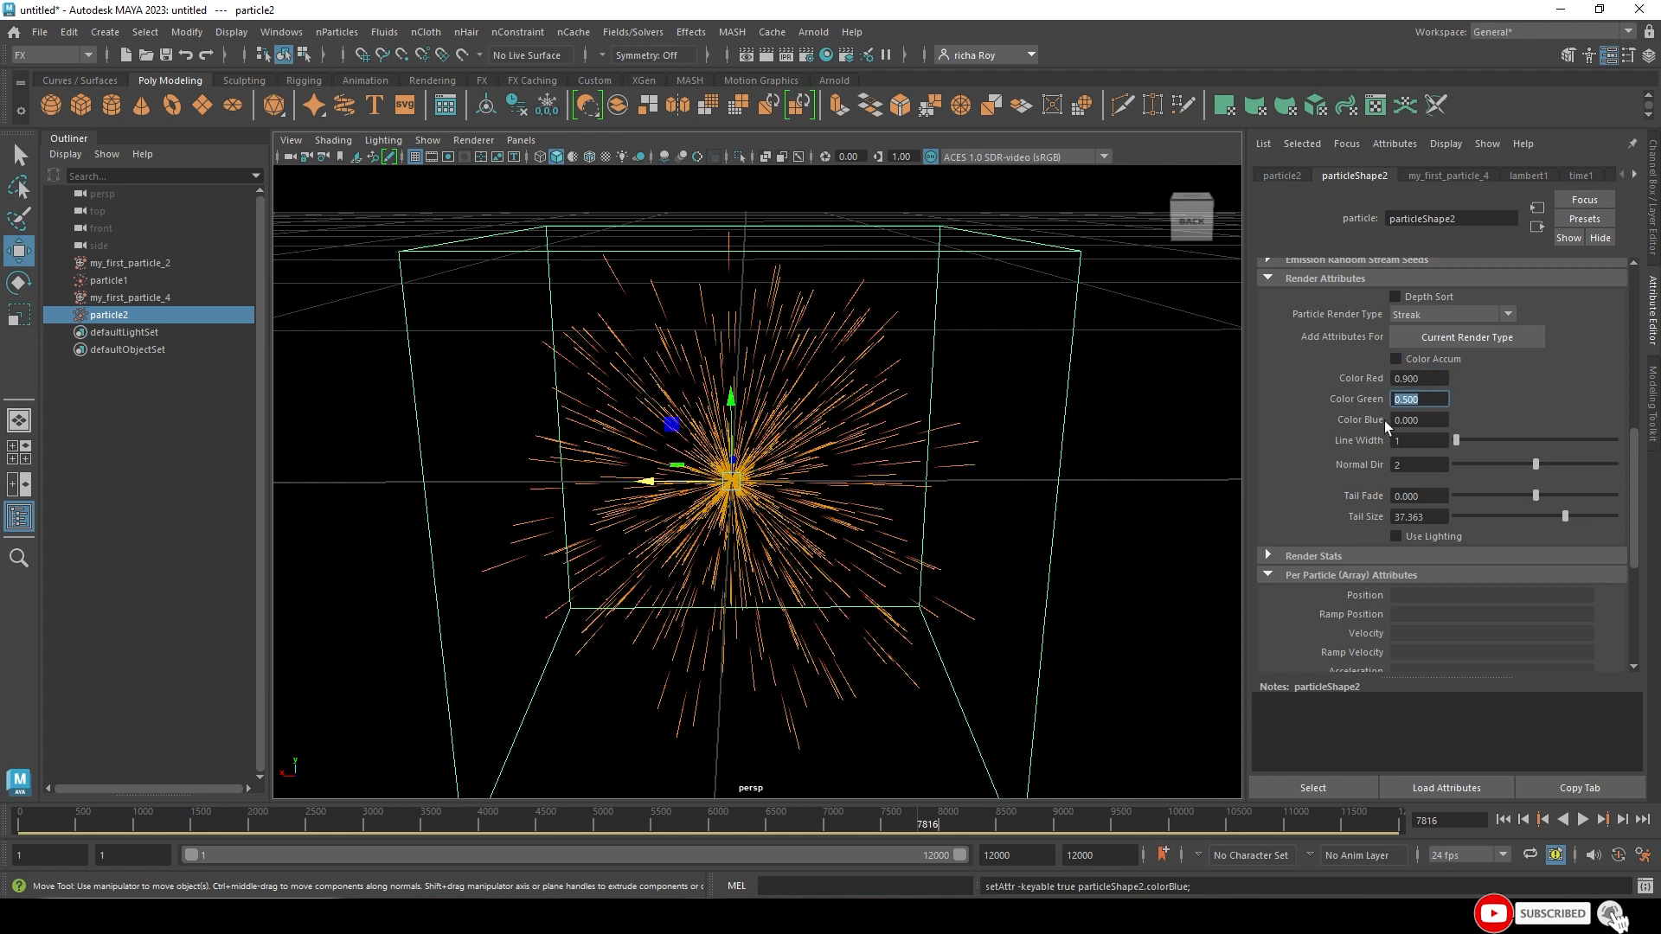
click(1438, 424)
text(.2)
key(Return)
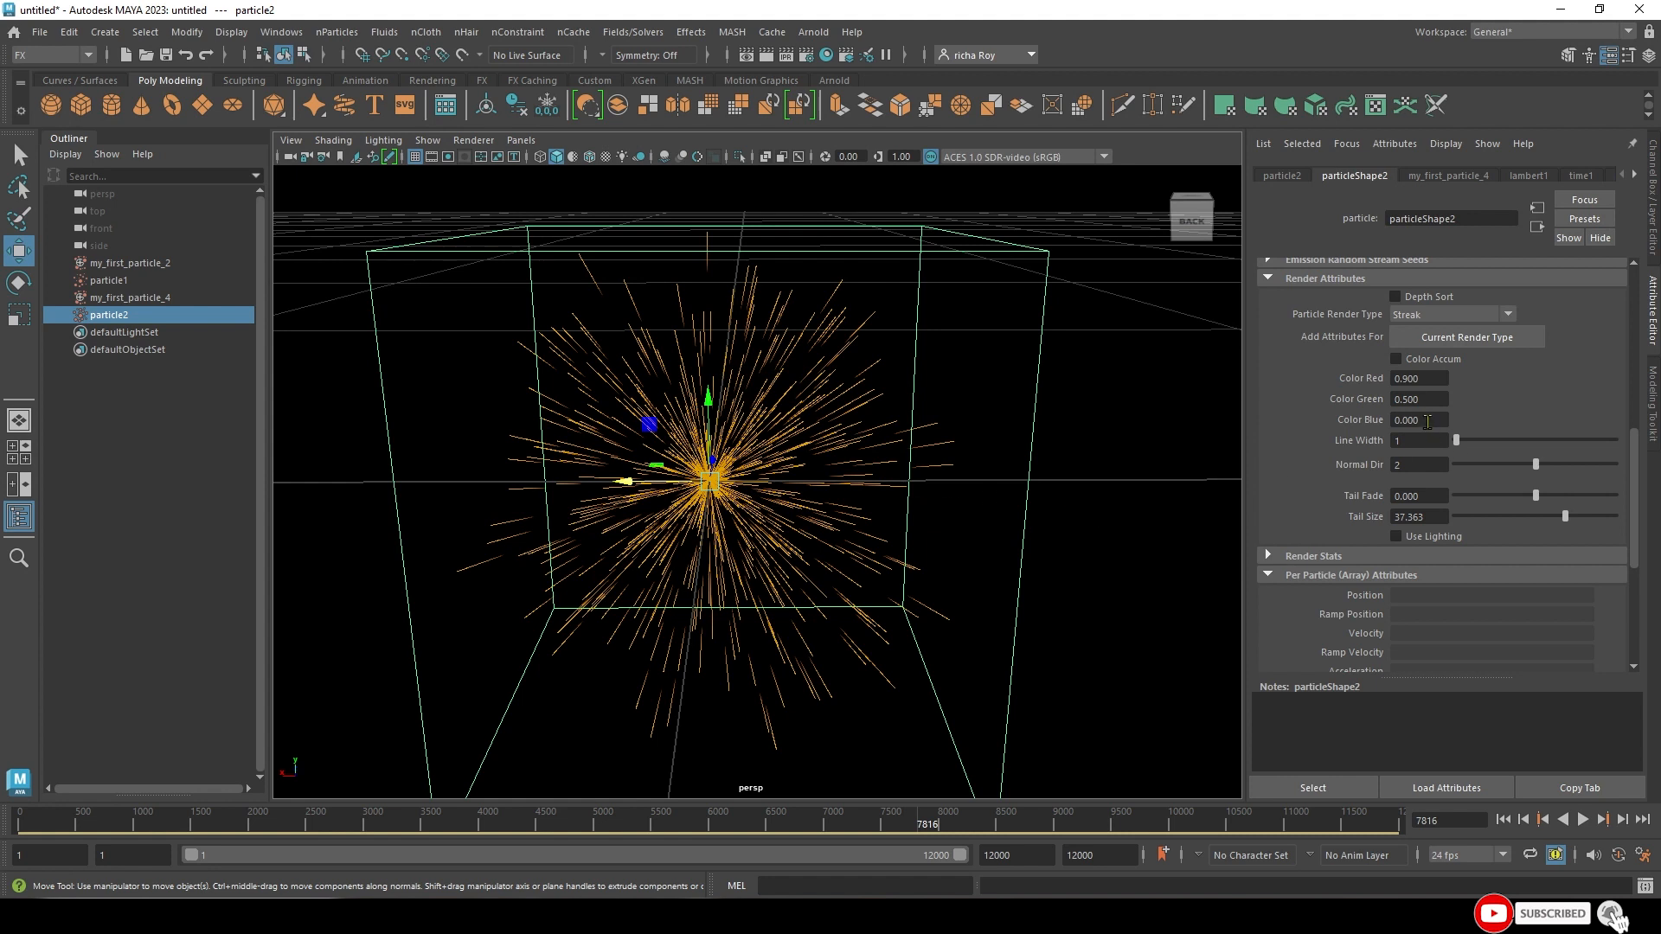
- Fine-tune the streak colour to Color Red 1.4, Color Green 0.6 and Color Blue -0.7
mouse_move(1427, 422)
ctrl+mouse_down()
mouse_move(1395, 422)
mouse_move(1419, 424)
ctrl+mouse_up()
mouse_move(1431, 424)
ctrl+mouse_down()
mouse_move(1411, 425)
mouse_move(1444, 428)
mouse_move(1418, 425)
ctrl+mouse_up()
ctrl+drag(1431, 402, 1431, 403)
- Replay the orange streak burst from the first frame and enable Color Accum during playback
alt+drag(855, 640, 865, 511)
click(1502, 819)
click(1582, 819)
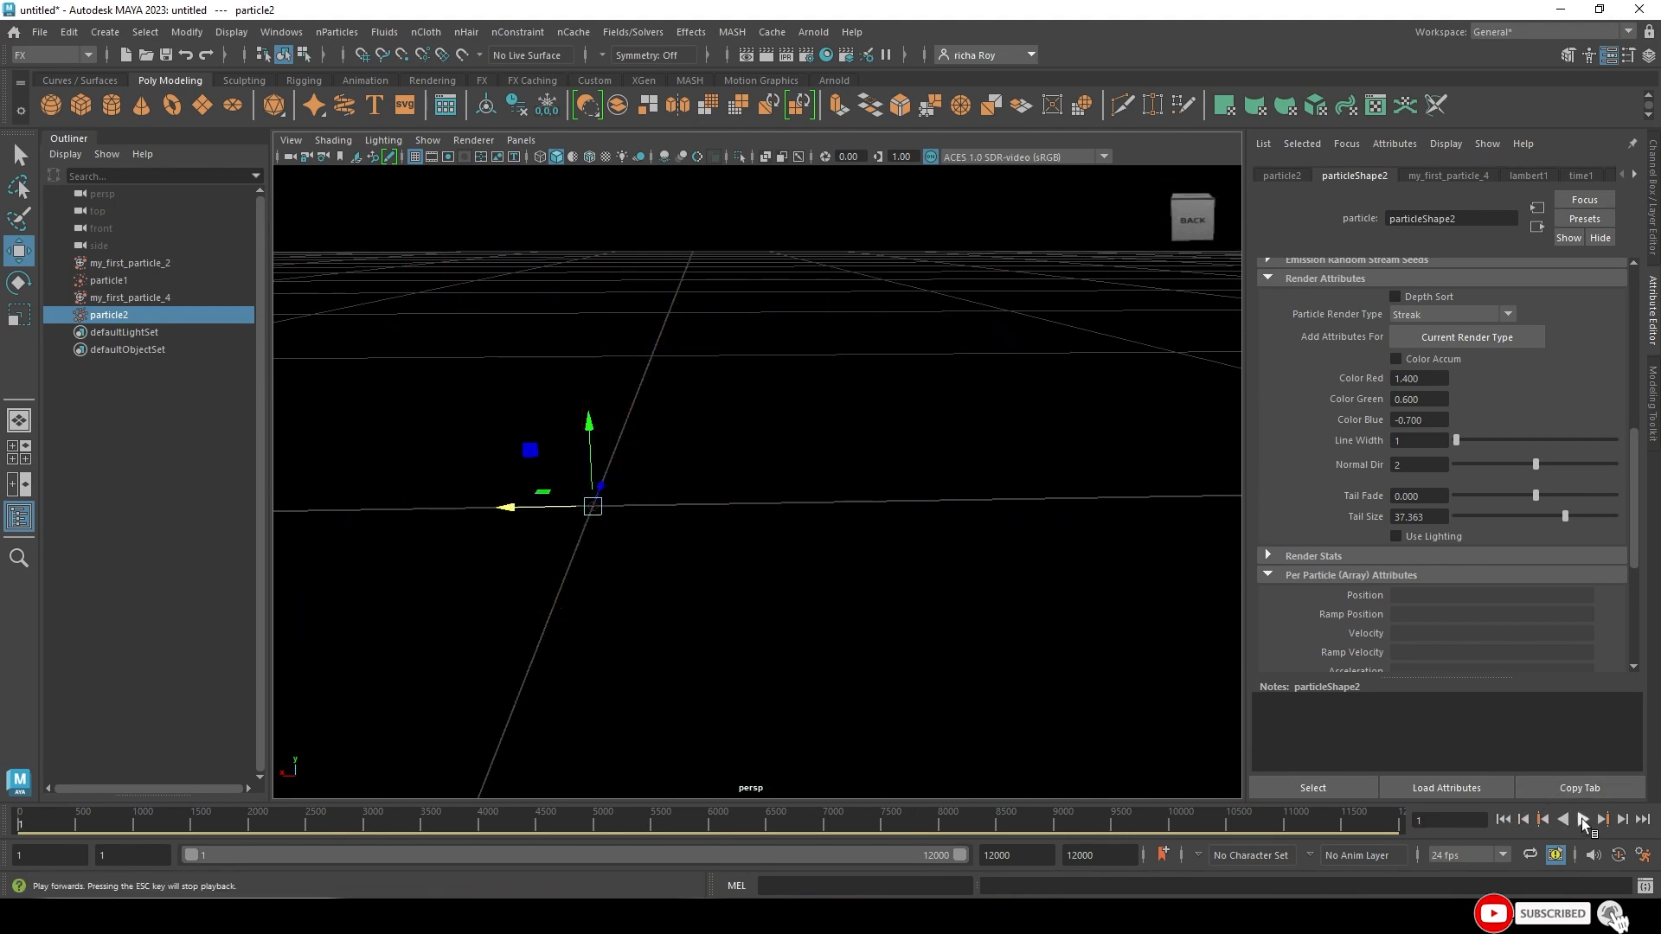
alt+drag(908, 631, 976, 585)
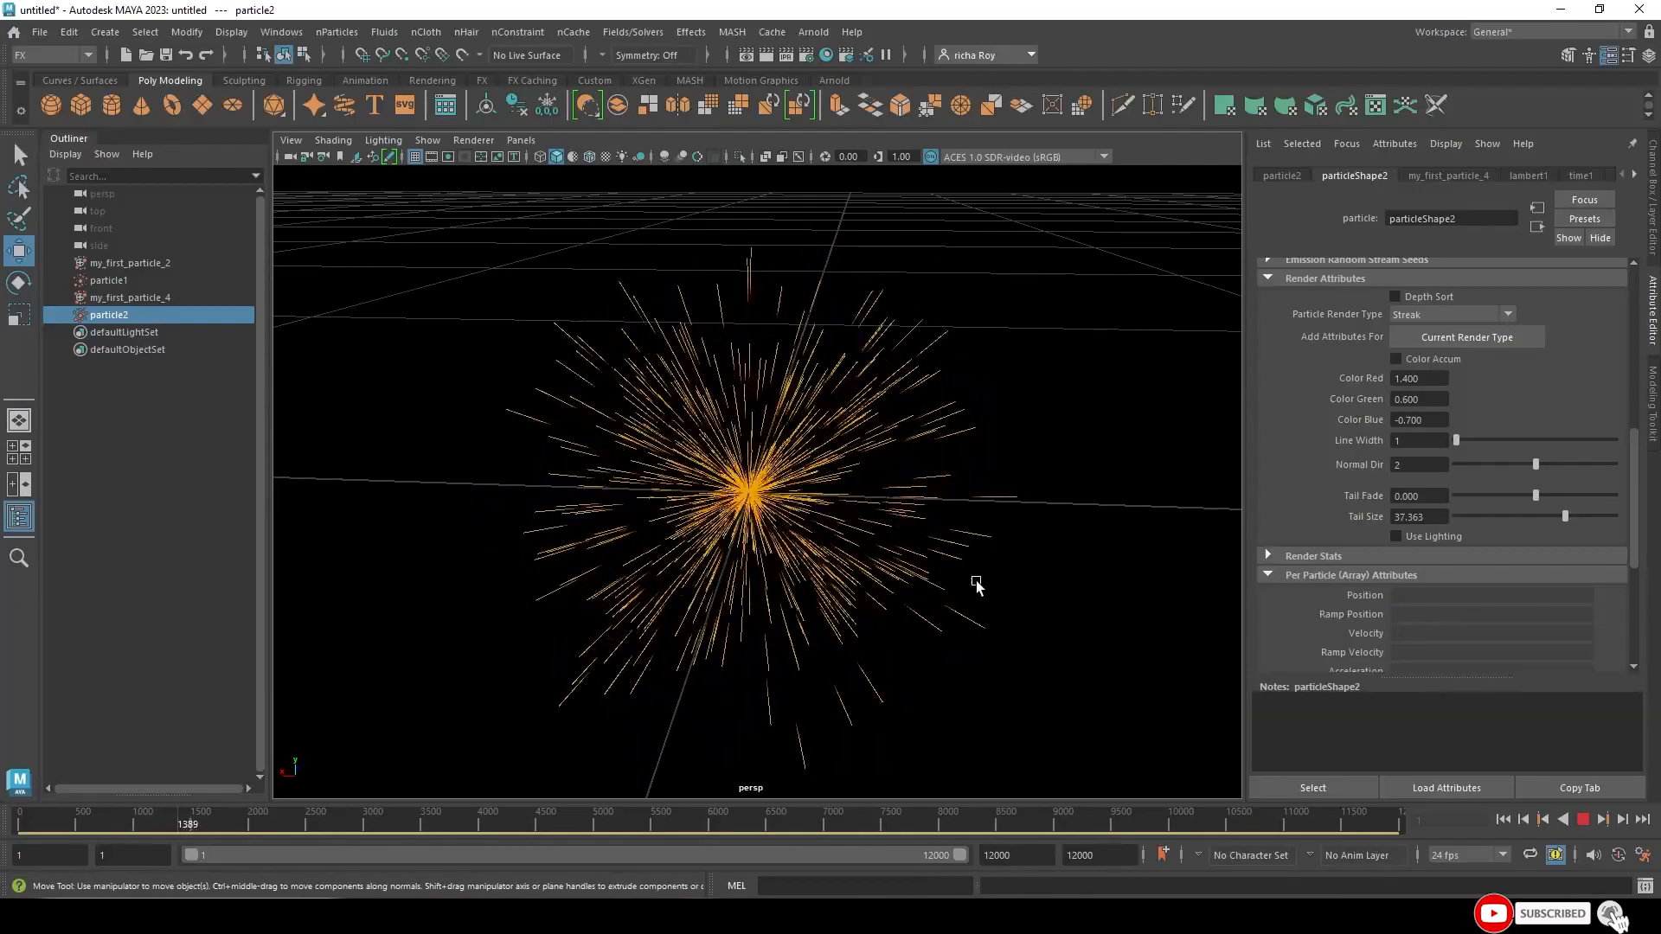
click(1399, 361)
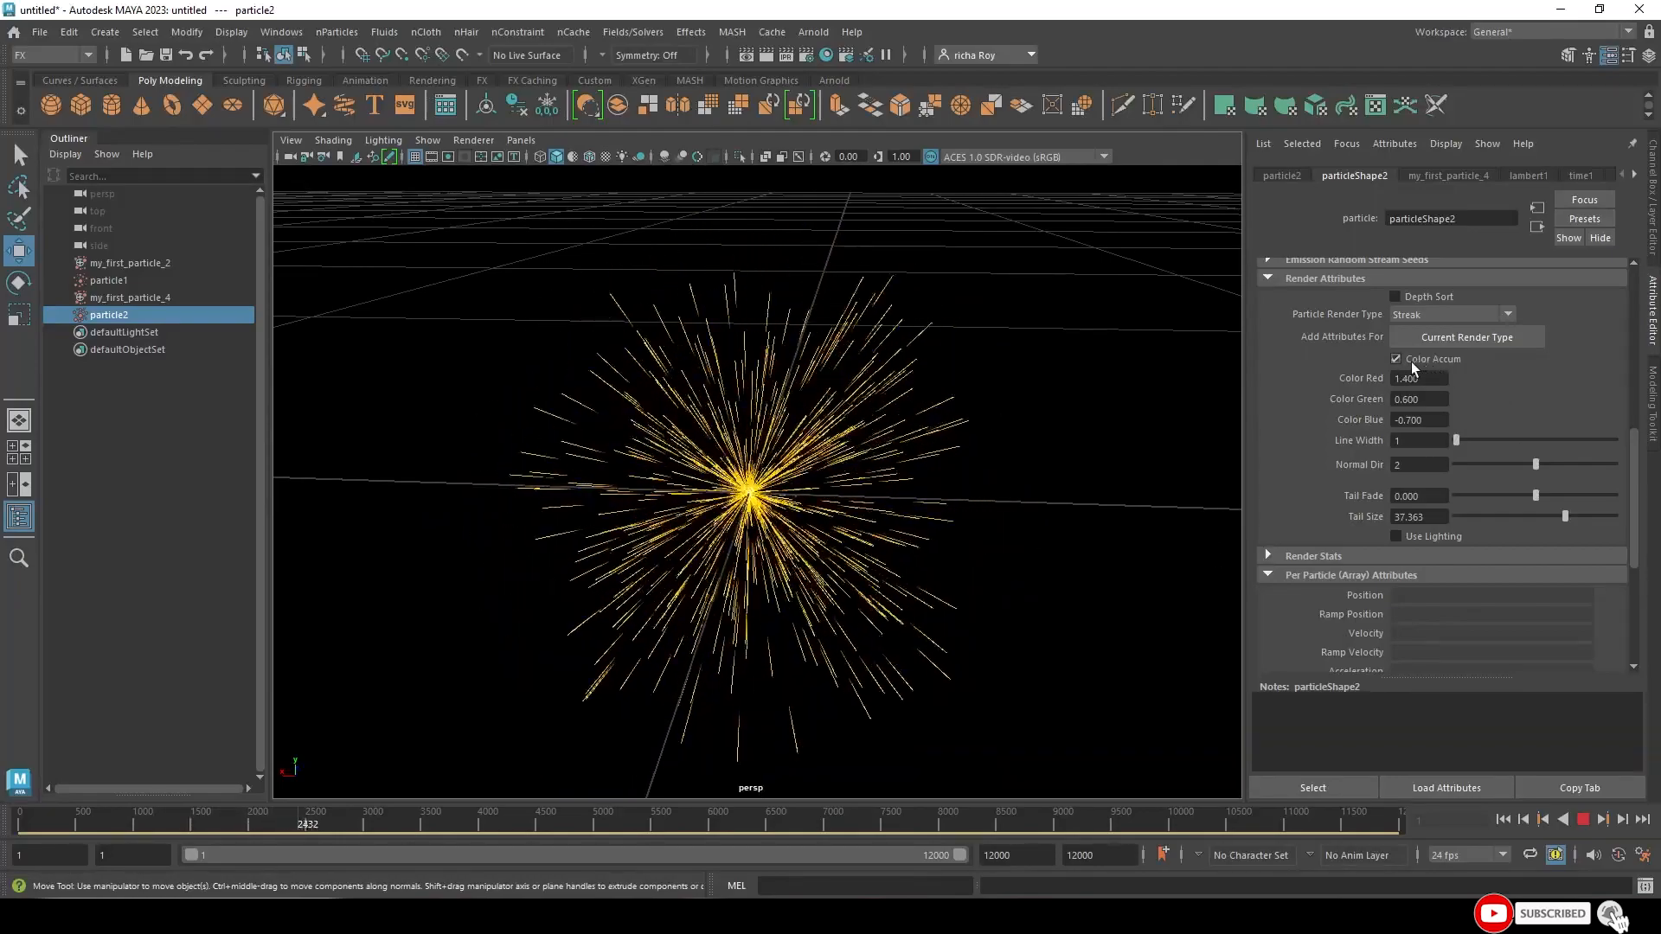
- Switch Color Accum off and back on during playback and compare the streak burst from several view distances
scroll(868, 619, up, 5)
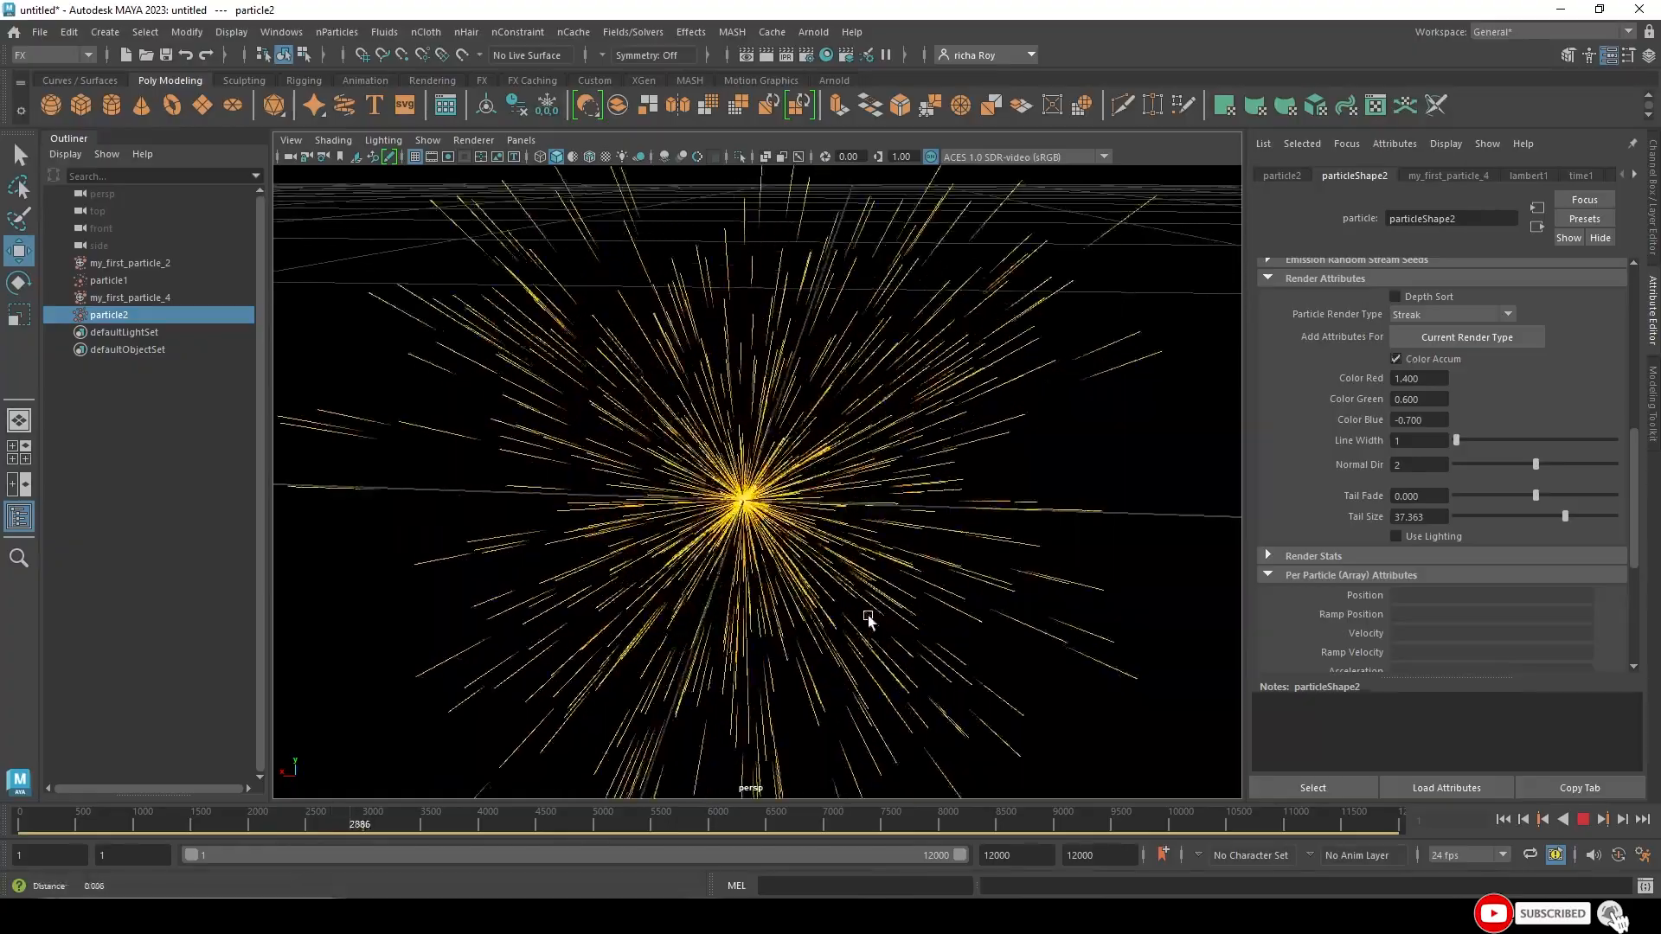
click(1409, 360)
click(1409, 359)
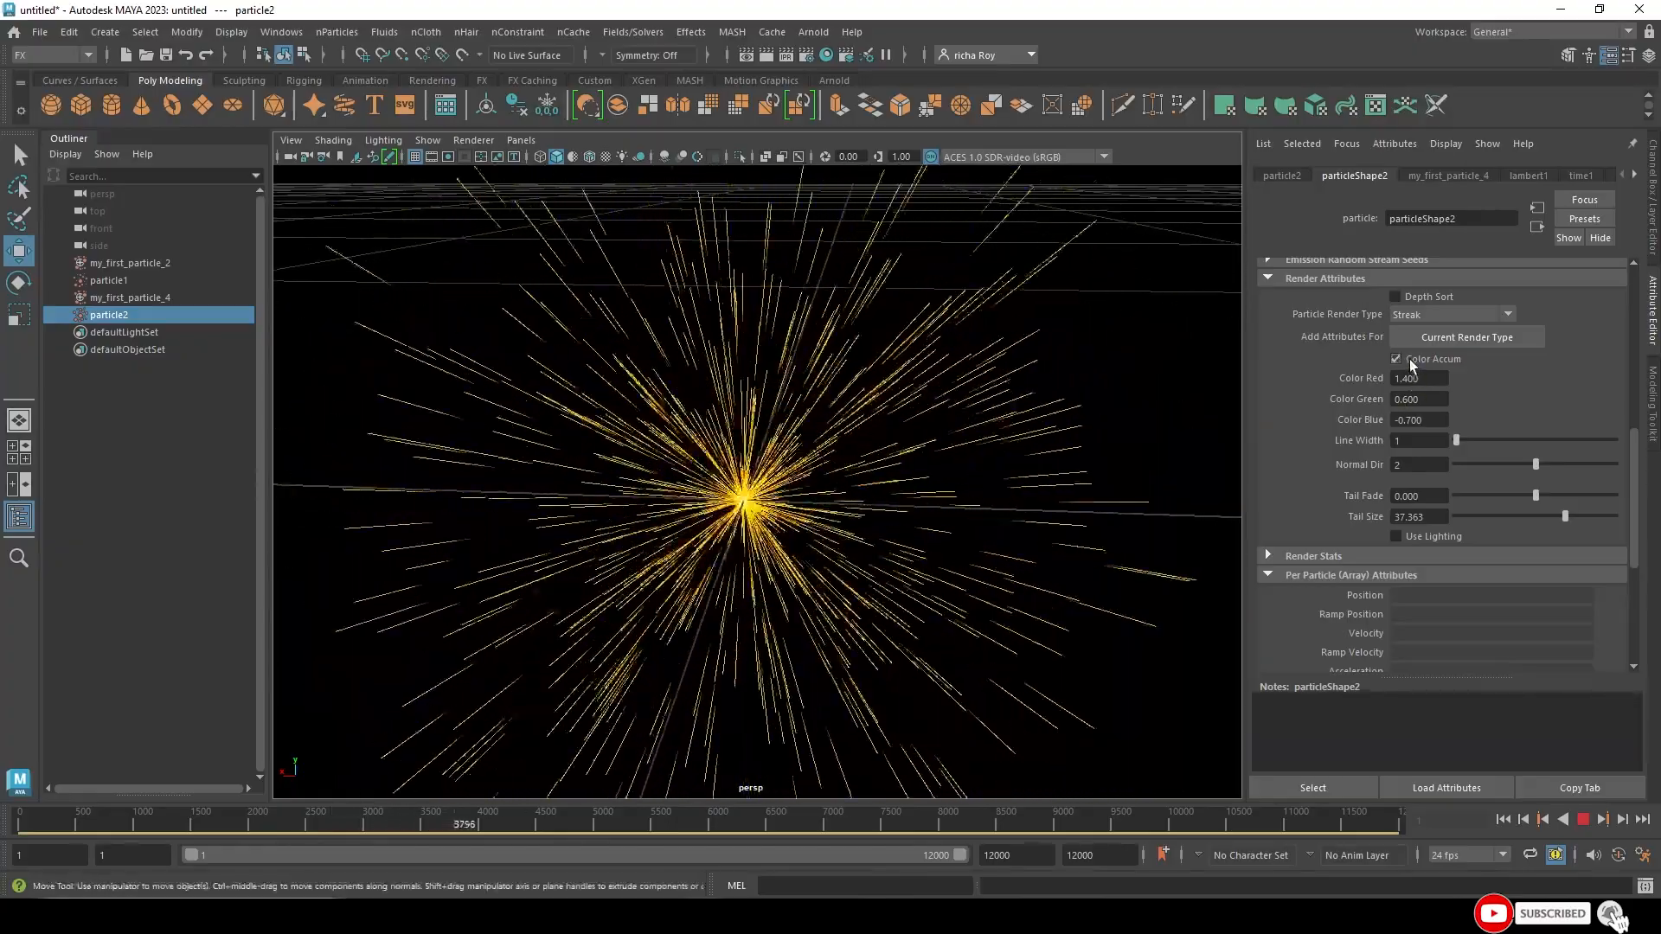
scroll(864, 605, down, 6)
alt+drag(886, 564, 922, 542)
scroll(923, 544, up, 5)
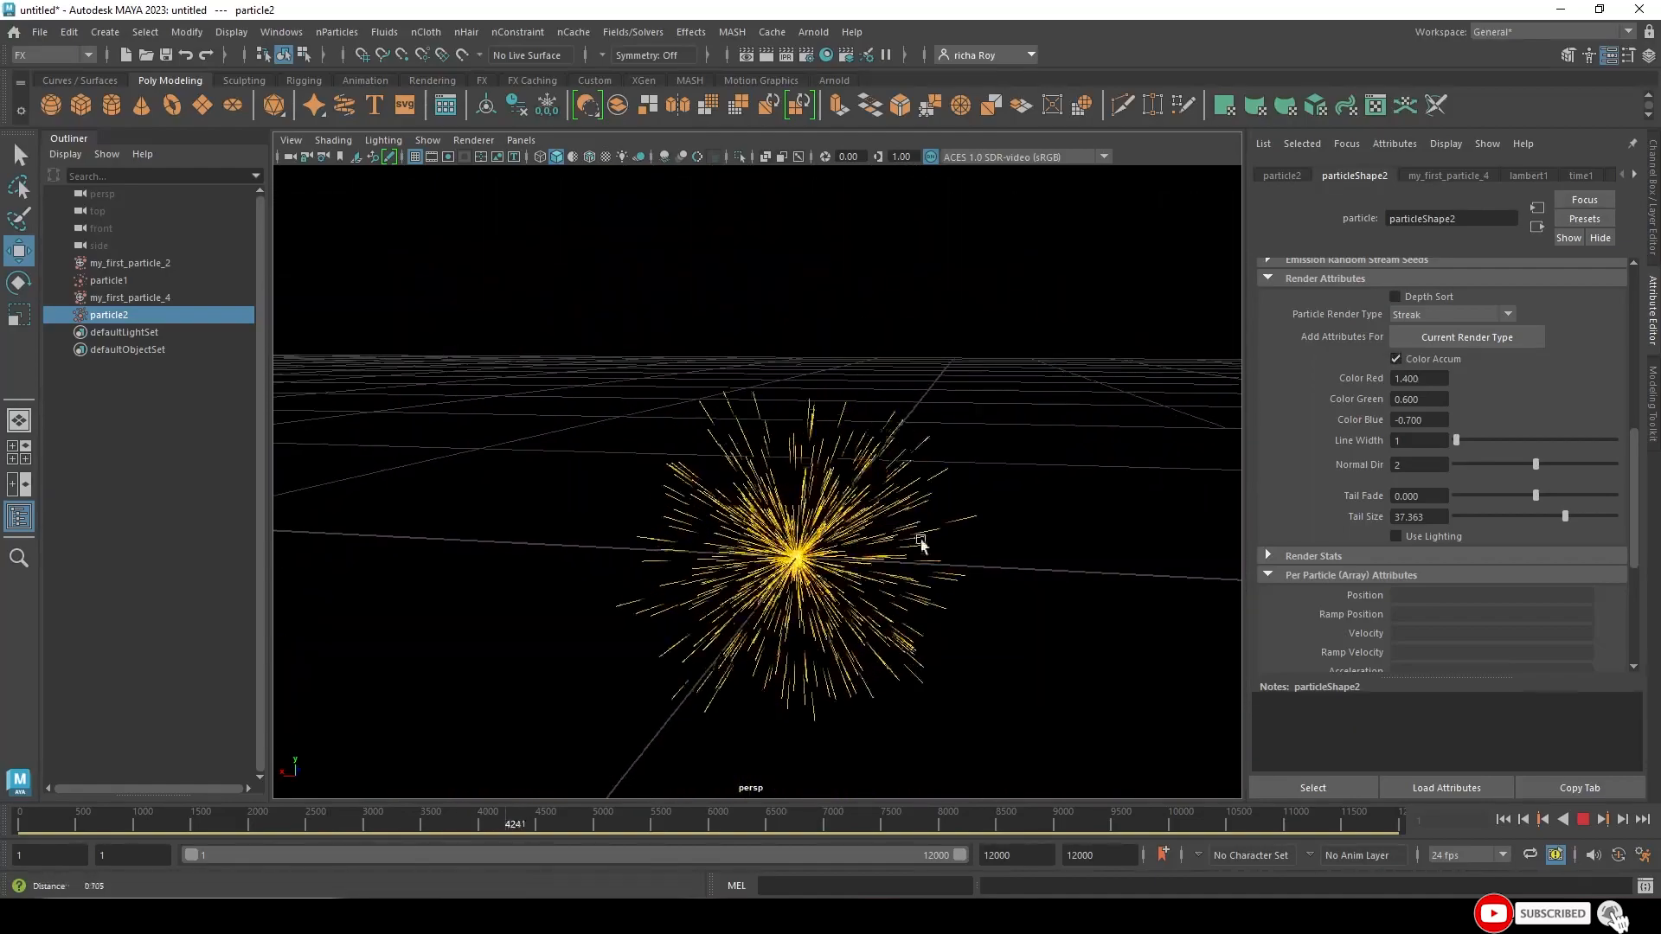
alt+middle_drag(1004, 667, 960, 527)
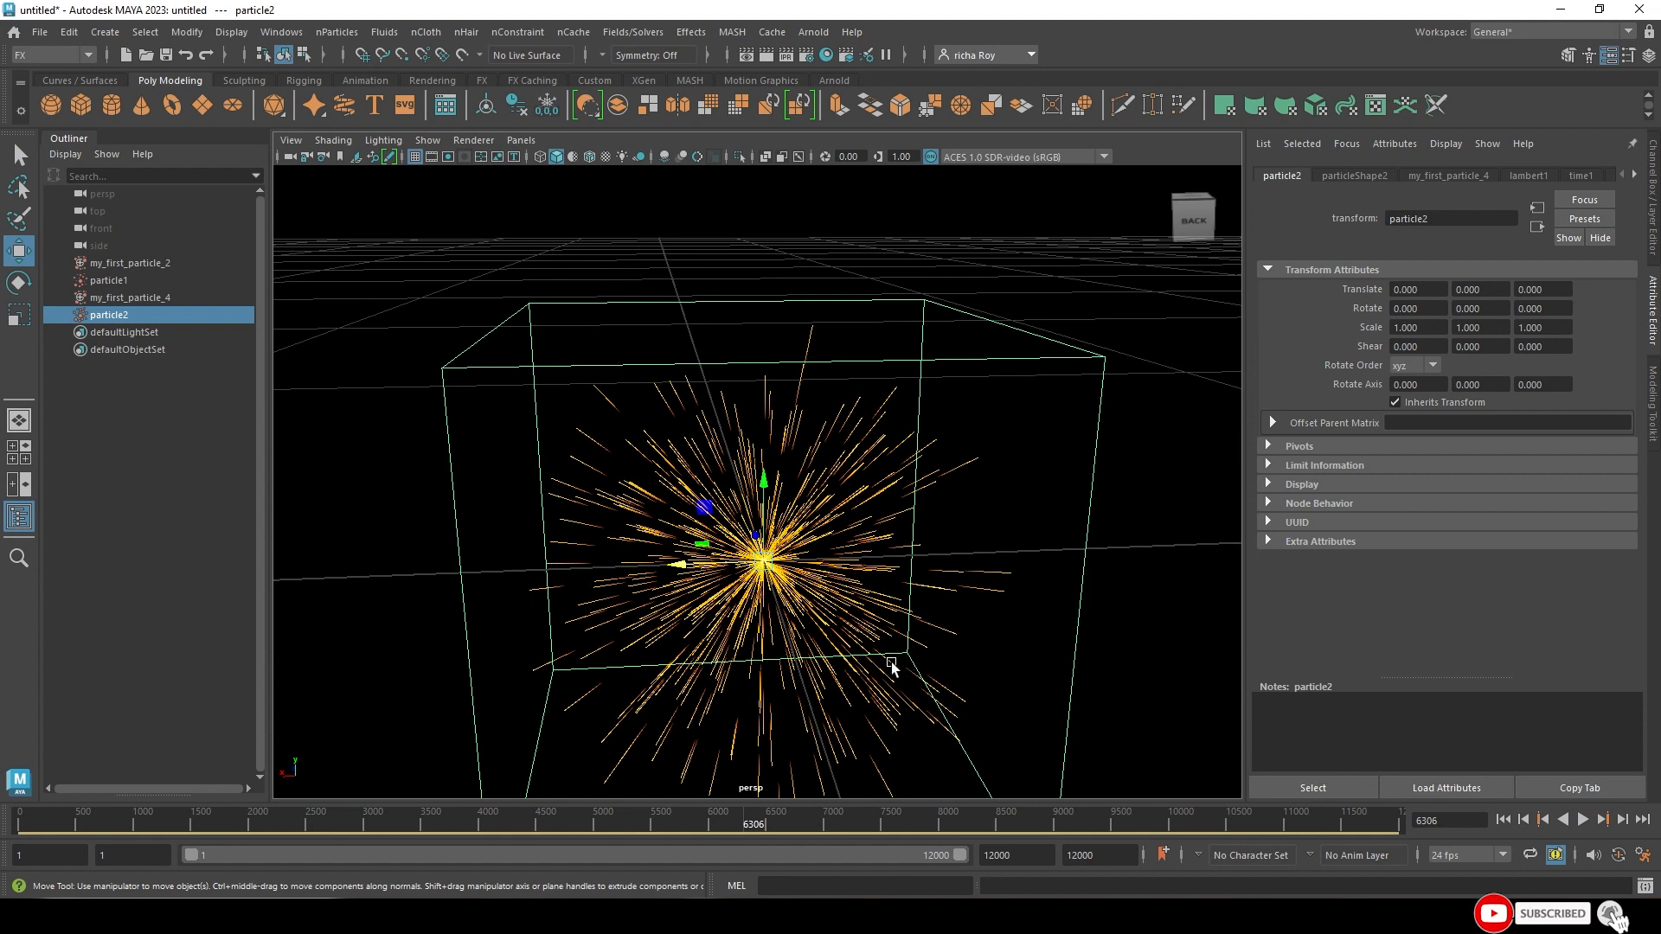
click(1156, 480)
click(900, 470)
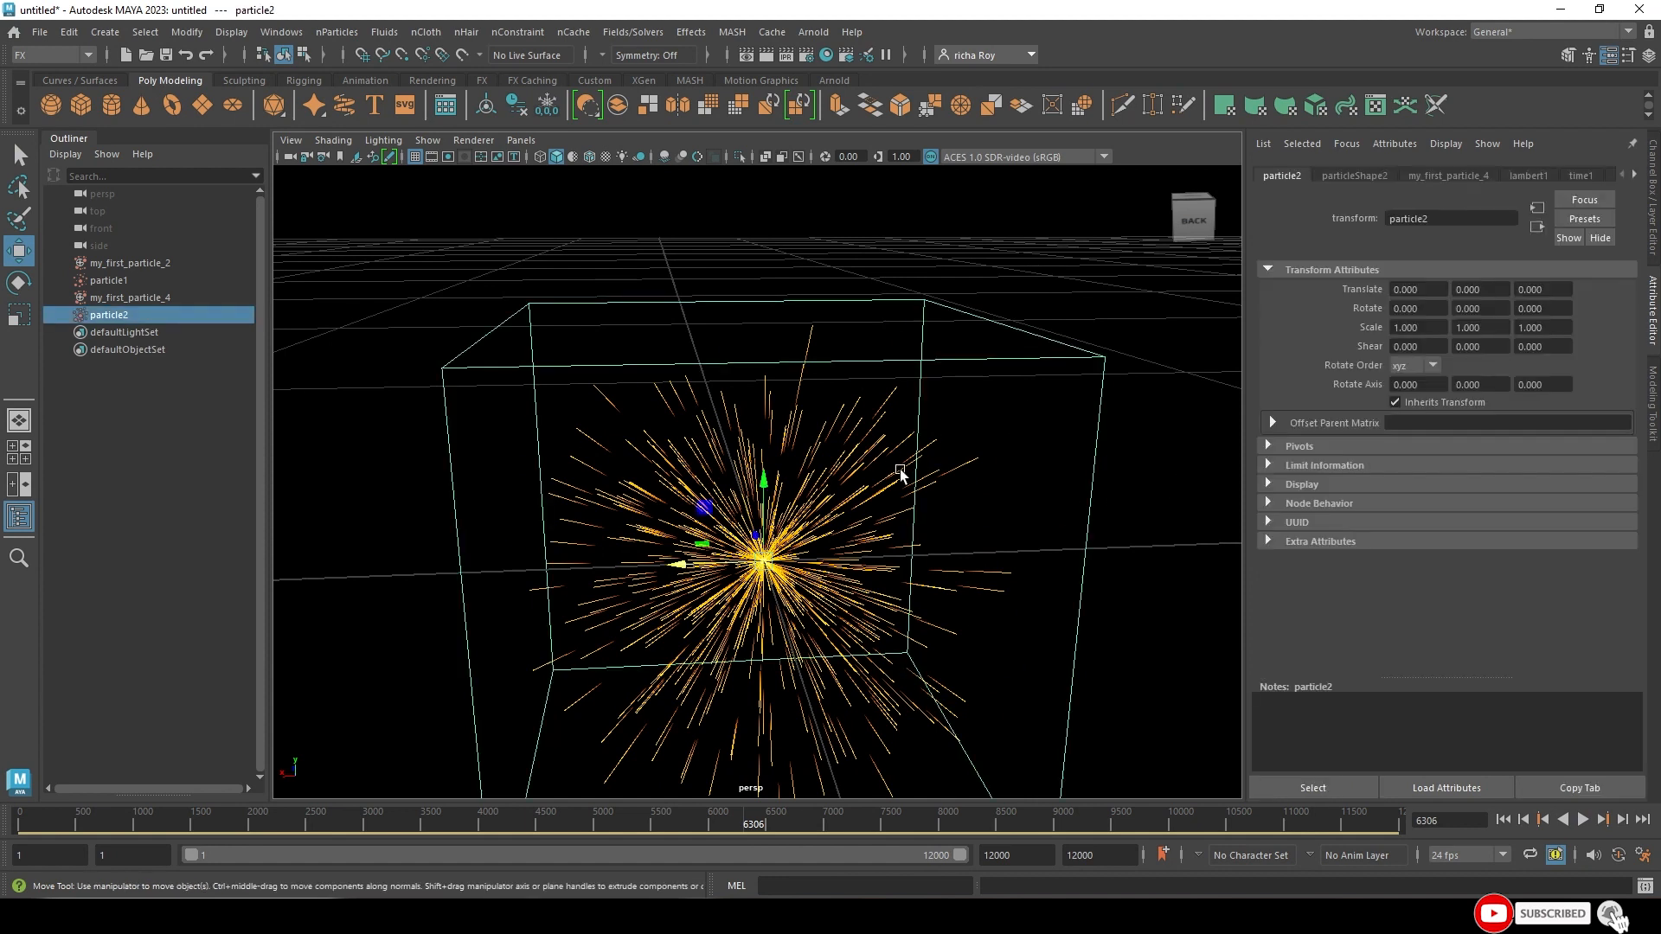
- Resume playback and raise the my_first_particle_4 emitter's Speed, first to 2.446 and up to 10
click(1448, 176)
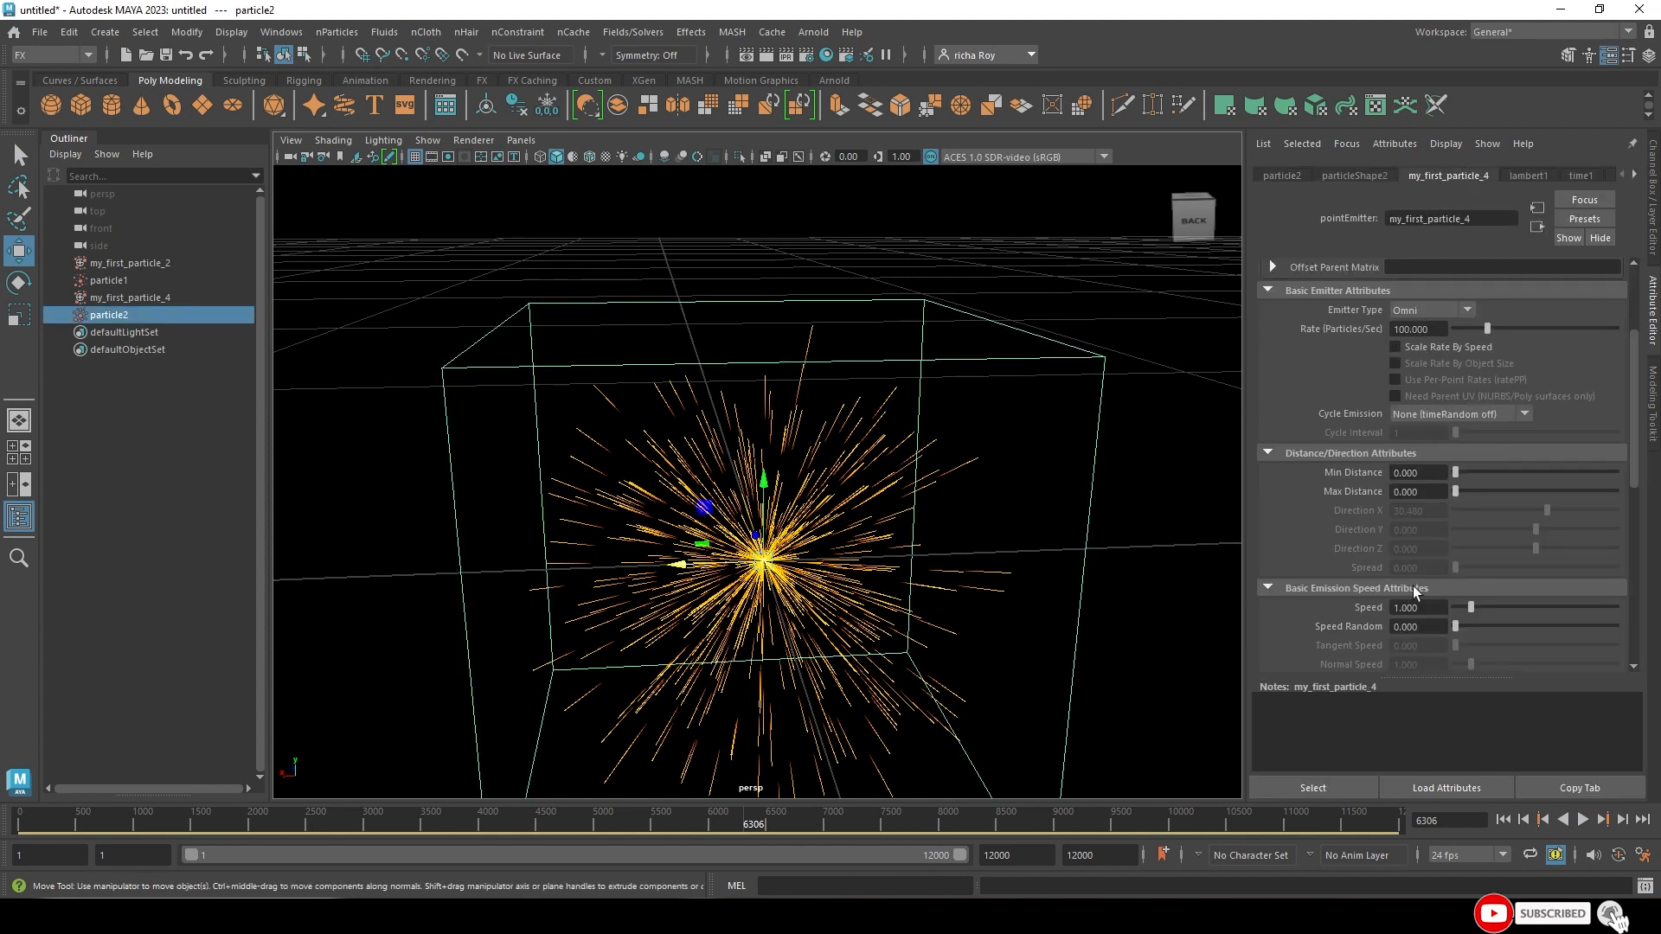
click(1581, 819)
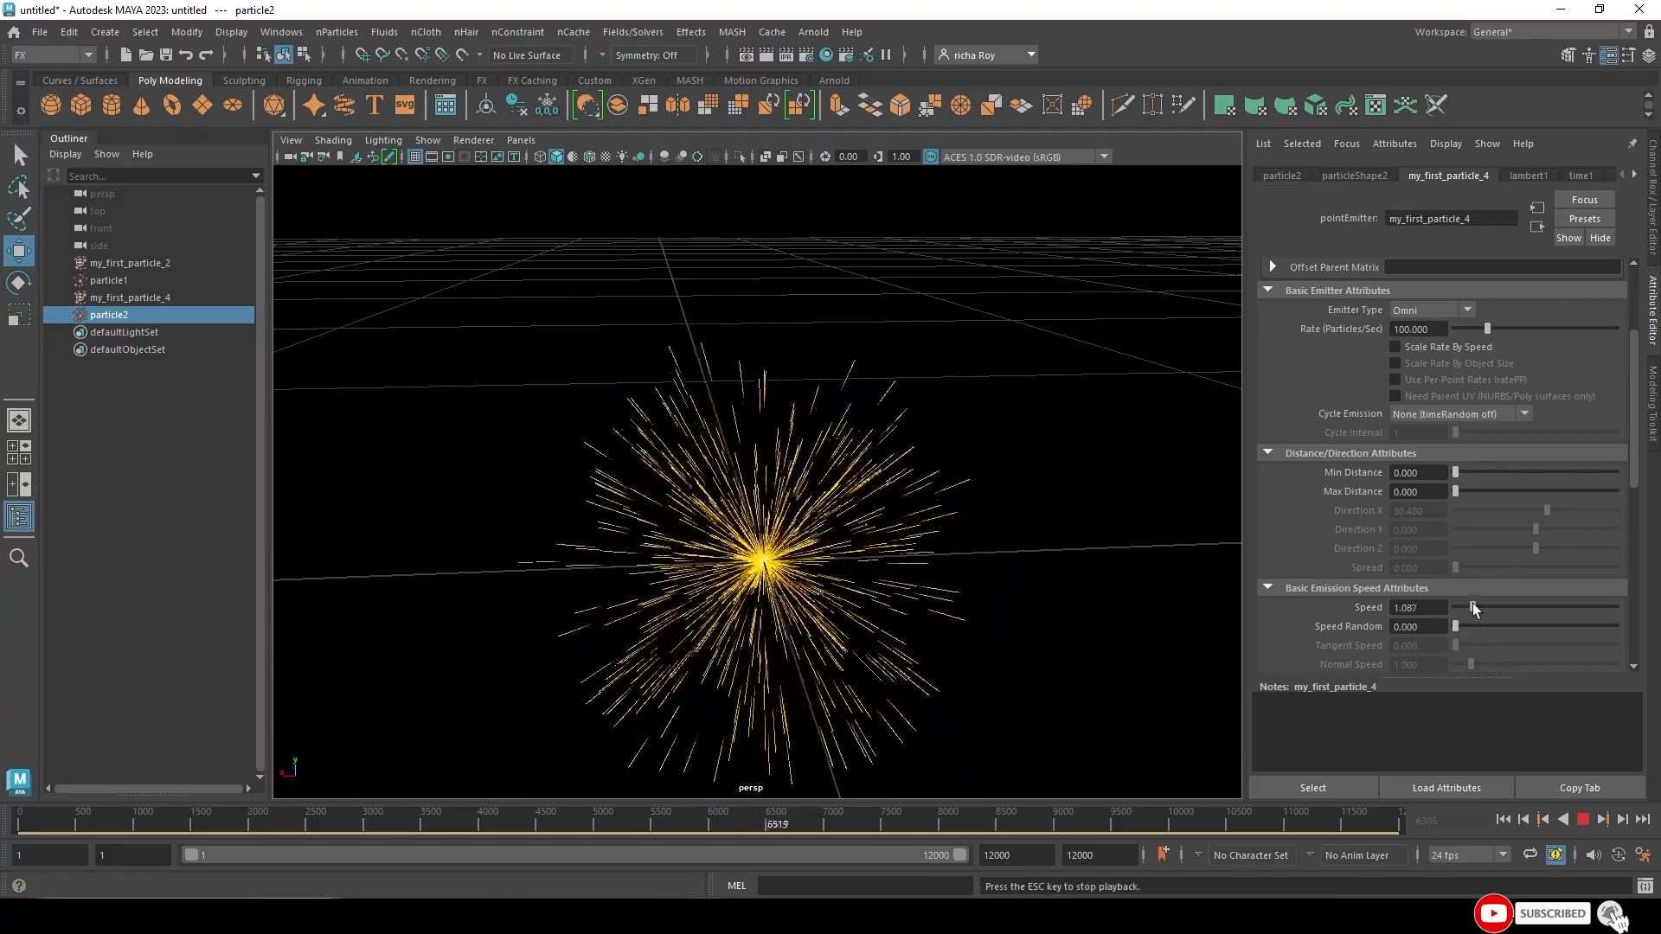
drag(1470, 607, 1493, 607)
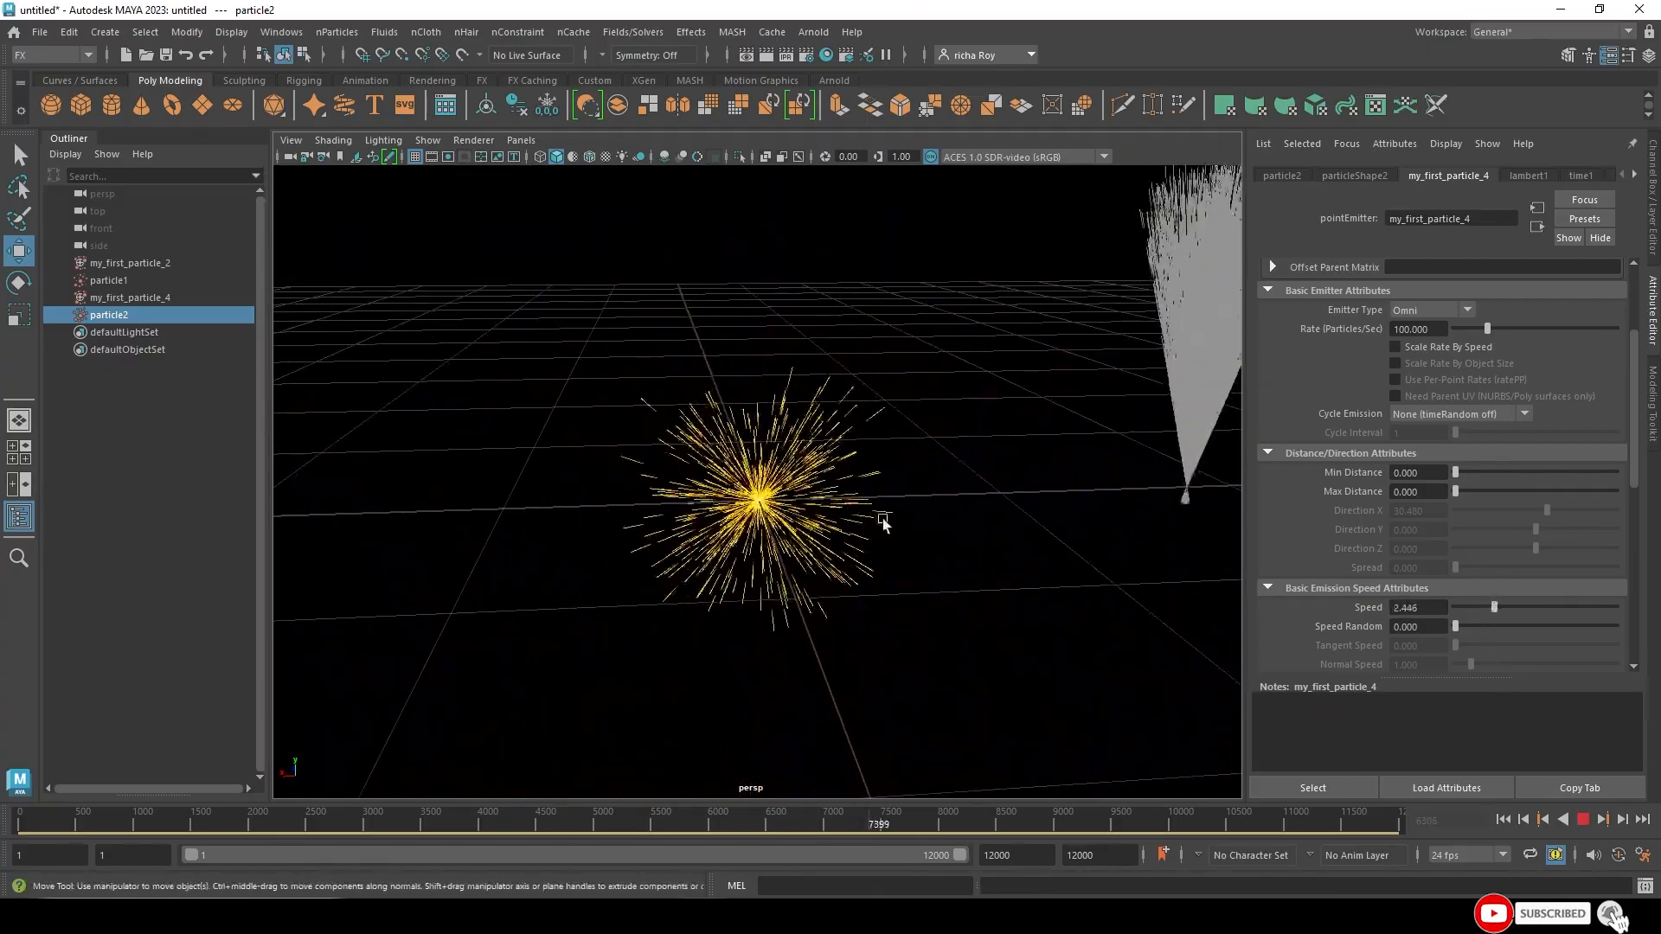
drag(1493, 607, 1616, 607)
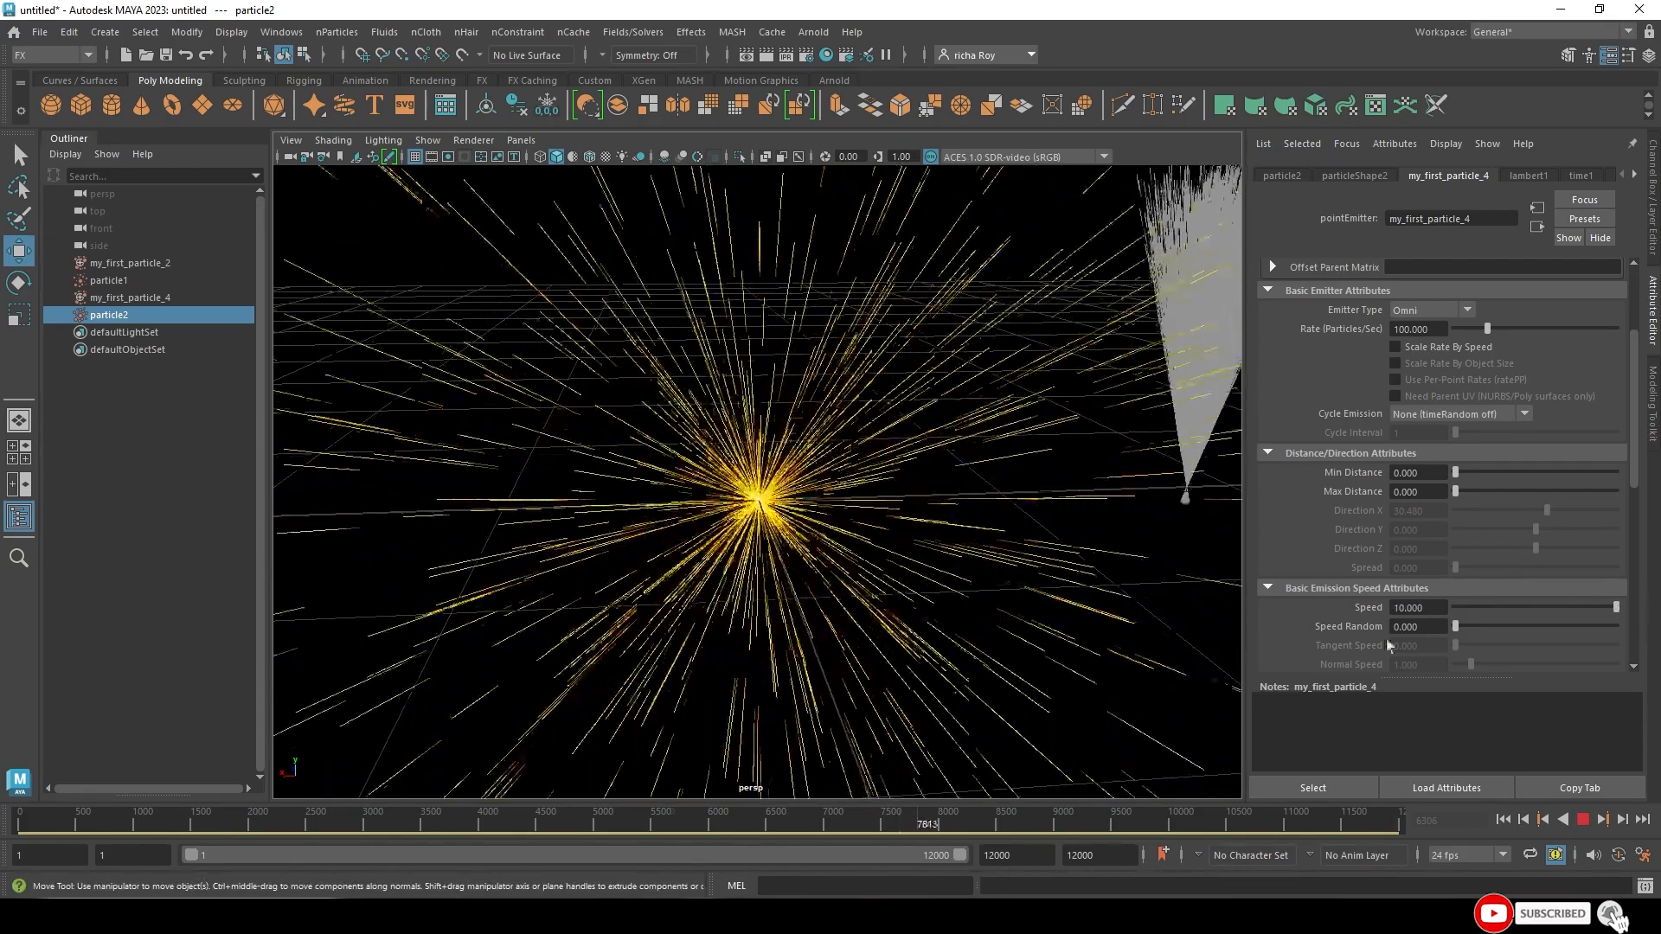
scroll(788, 195, down, 5)
scroll(884, 346, up, 3)
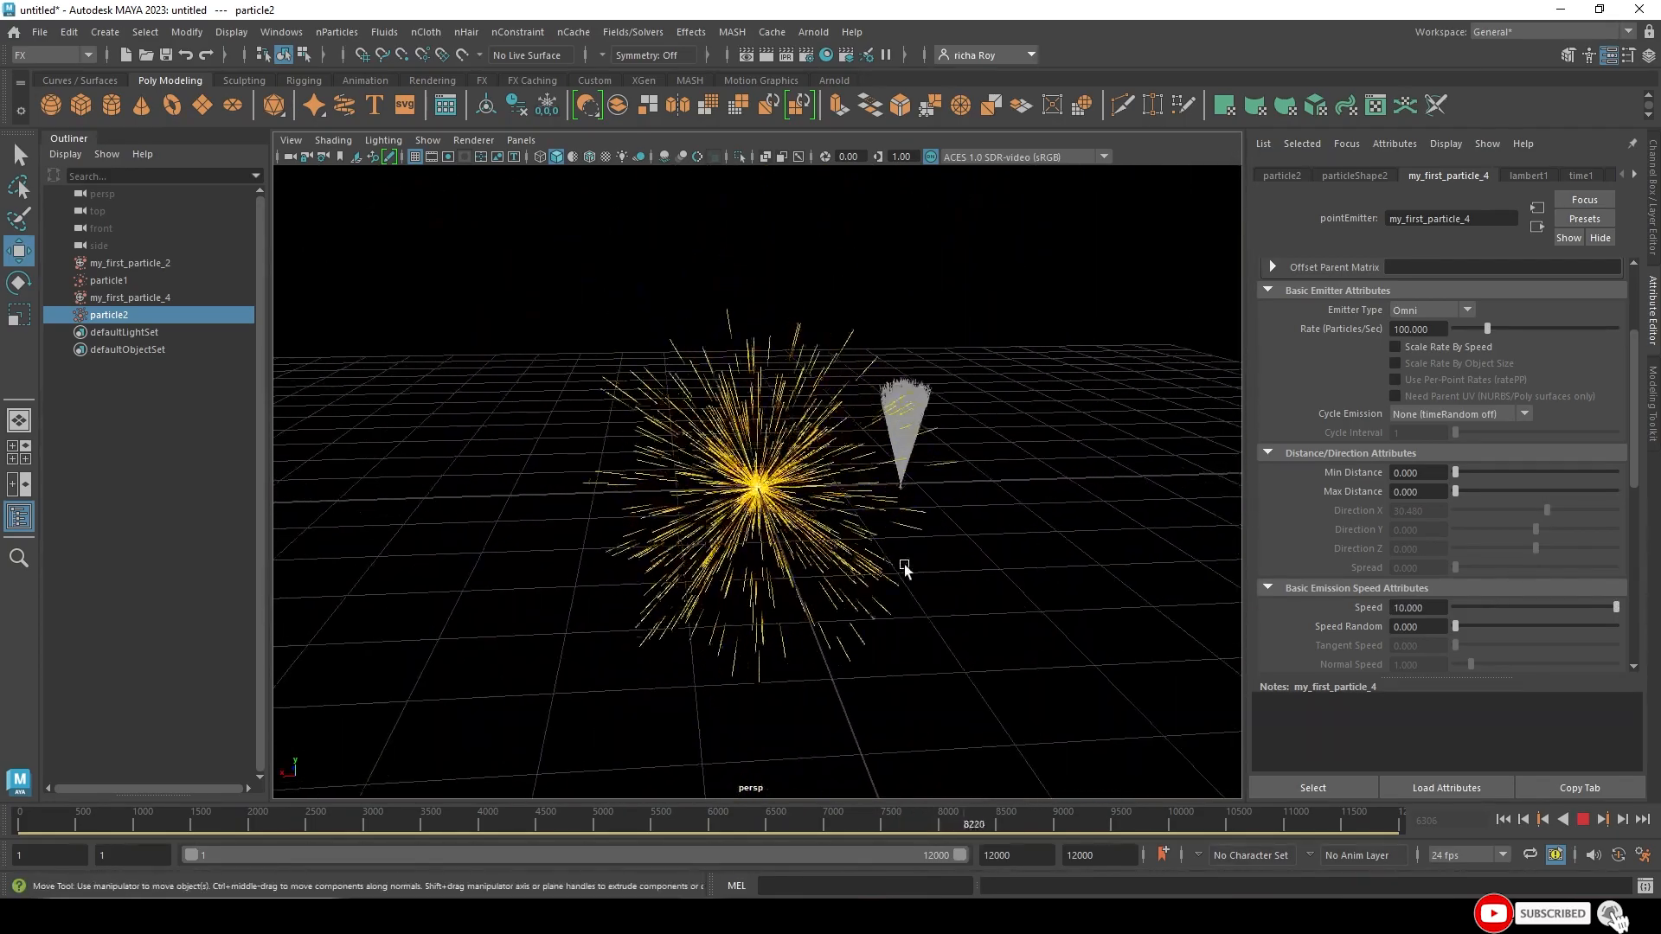
- Try an emission Speed of 30 on the my_first_particle_4 emitter while the streak burst plays
double_click(1419, 607)
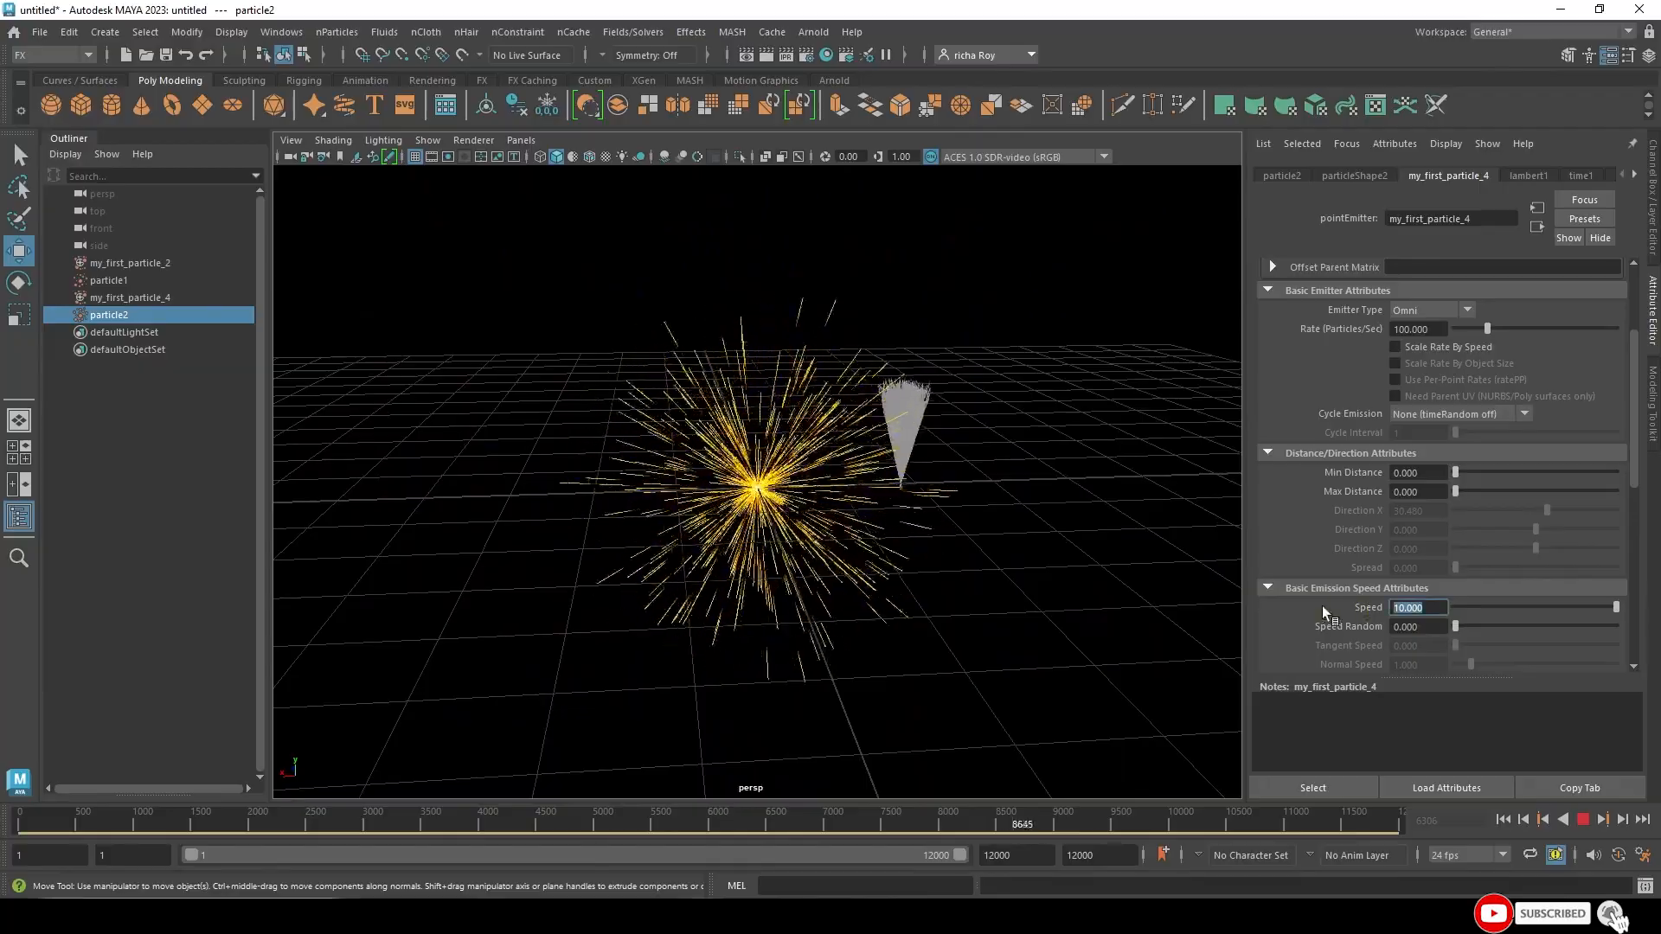
text(30)
key(Return)
scroll(702, 253, down, 7)
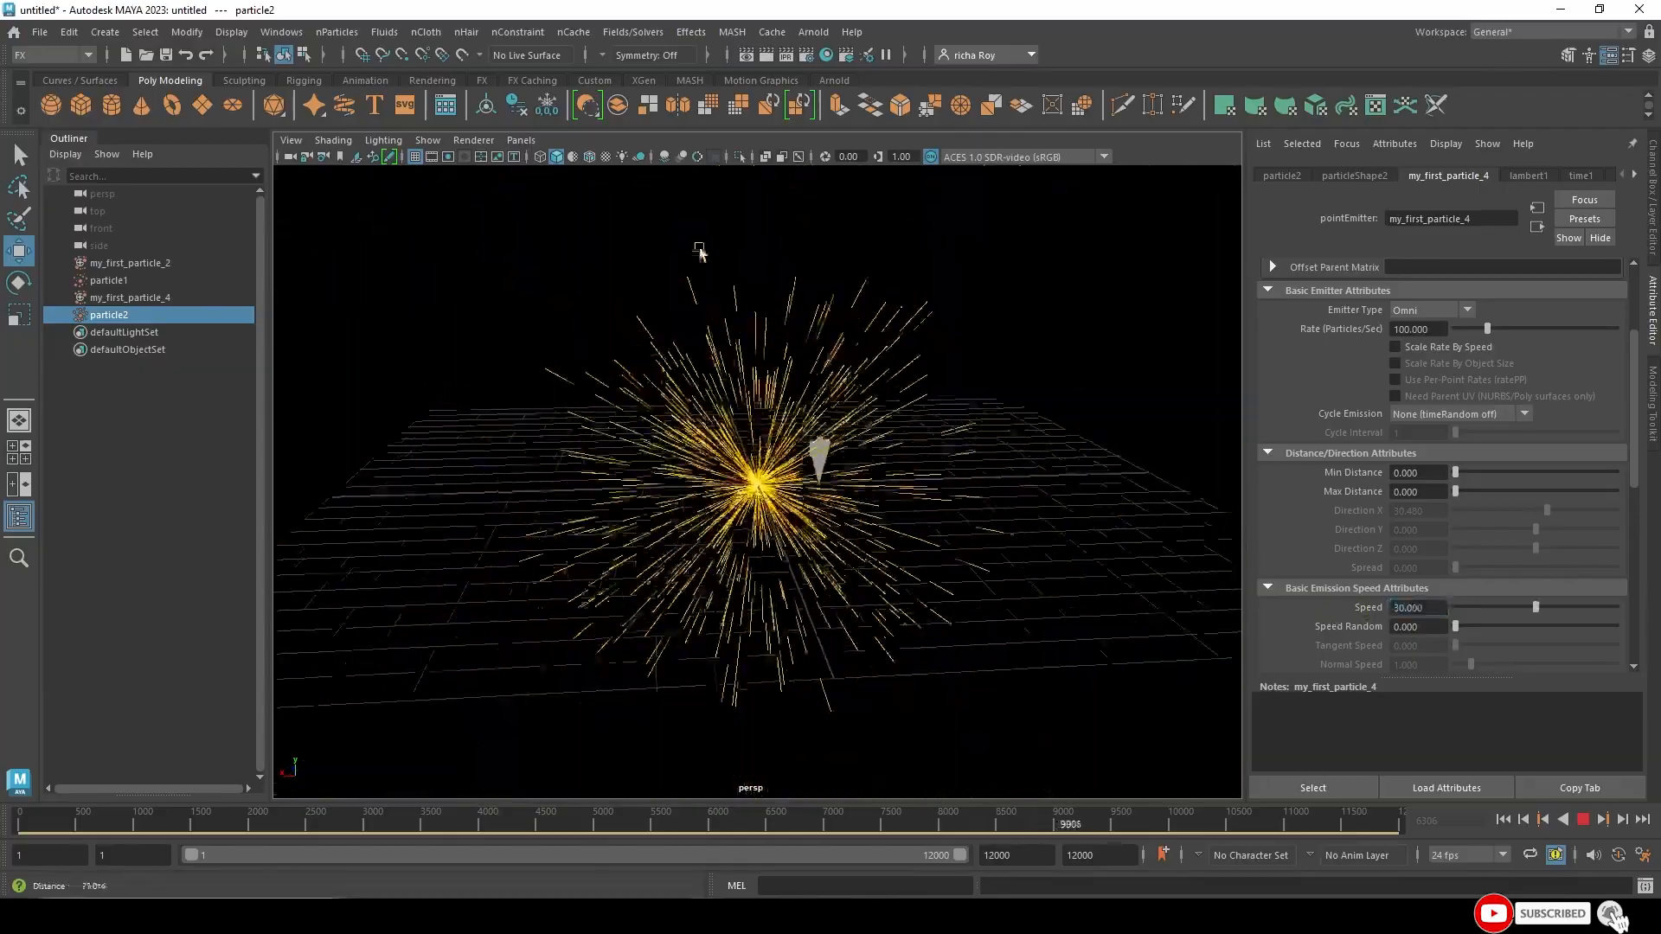
scroll(779, 415, up, 8)
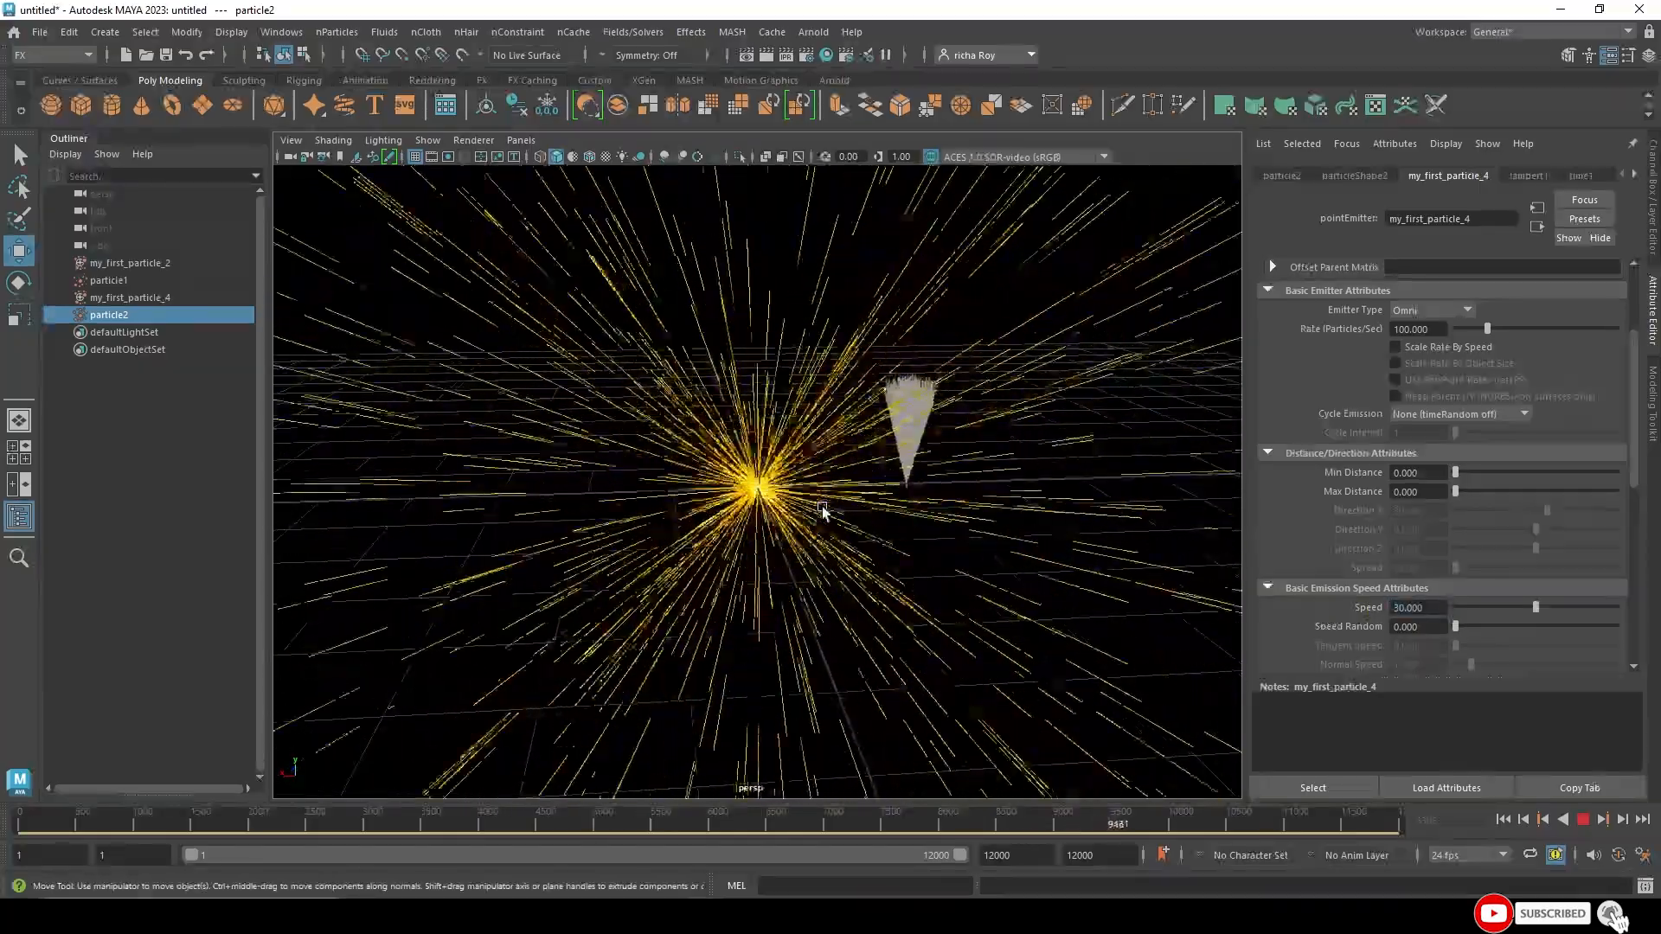
alt+middle_drag(817, 452, 821, 393)
scroll(823, 411, up, 1)
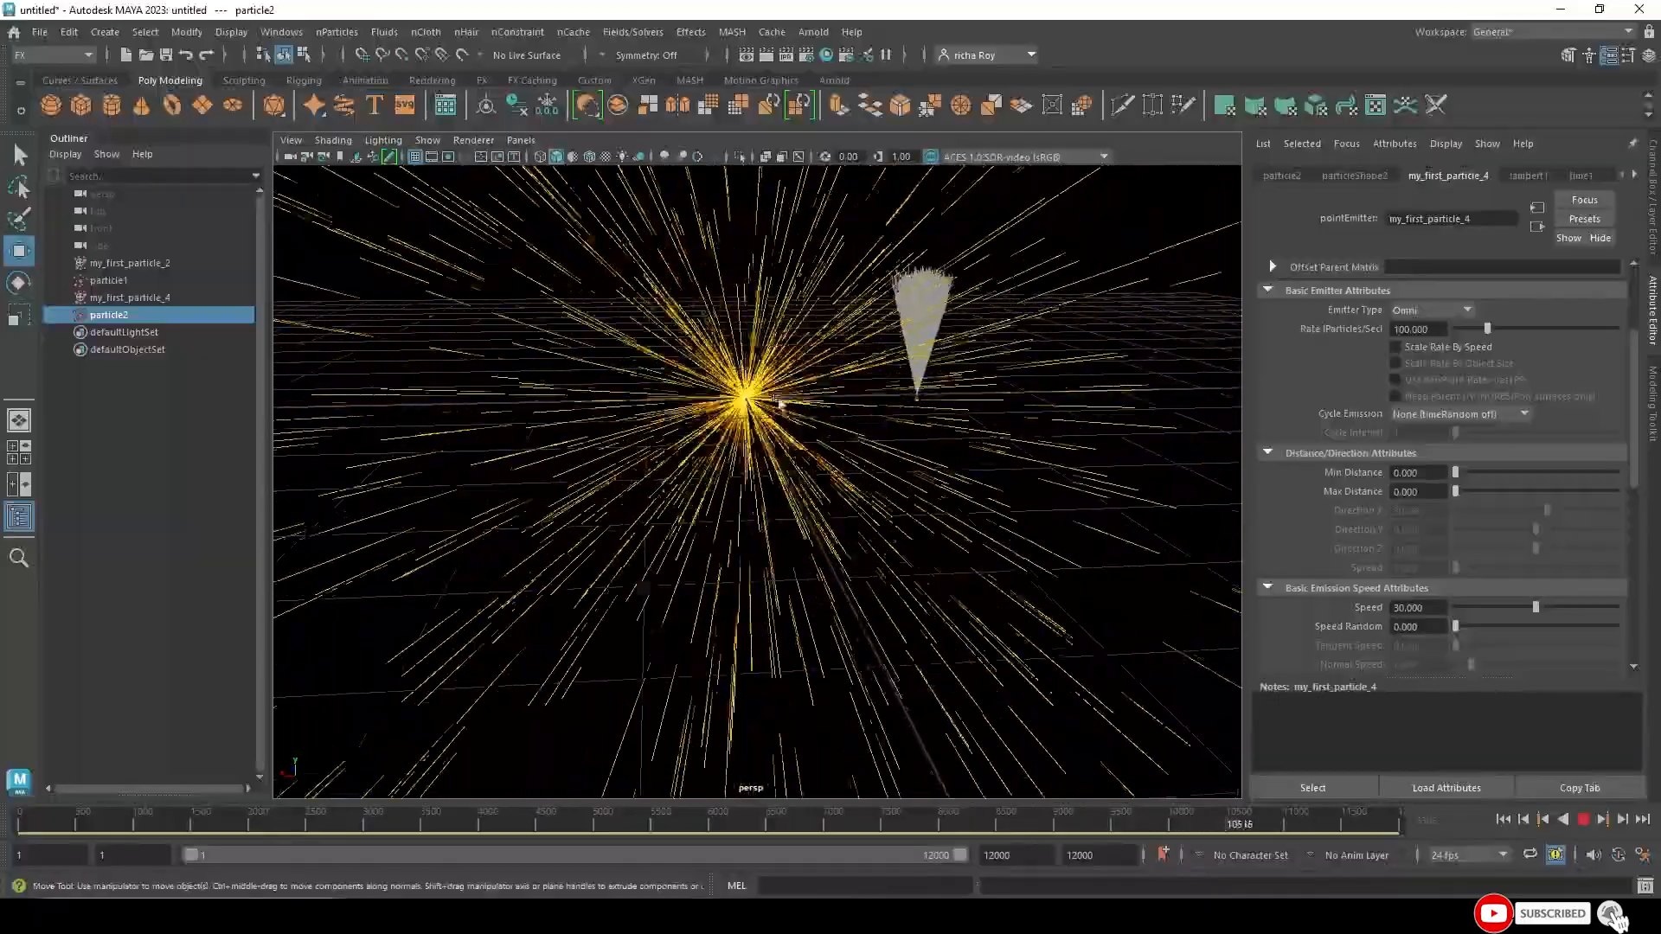
- Delete the my_first_particle_2 emitter and lower the remaining emitter's Speed to 9.783
click(153, 264)
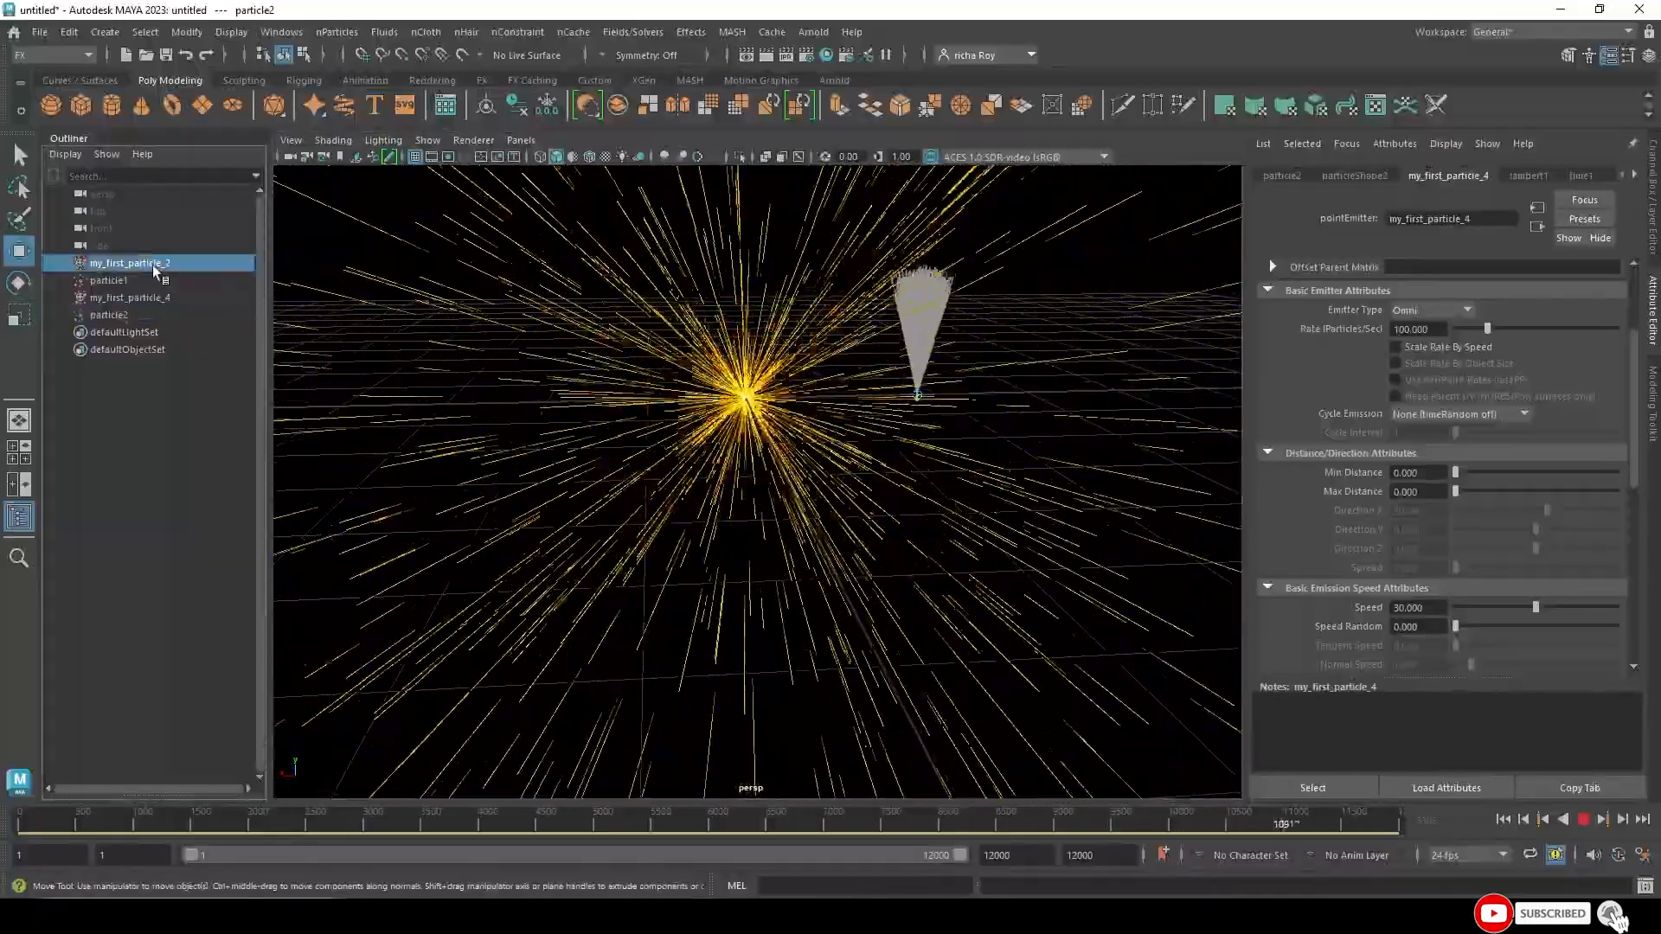
key(Delete)
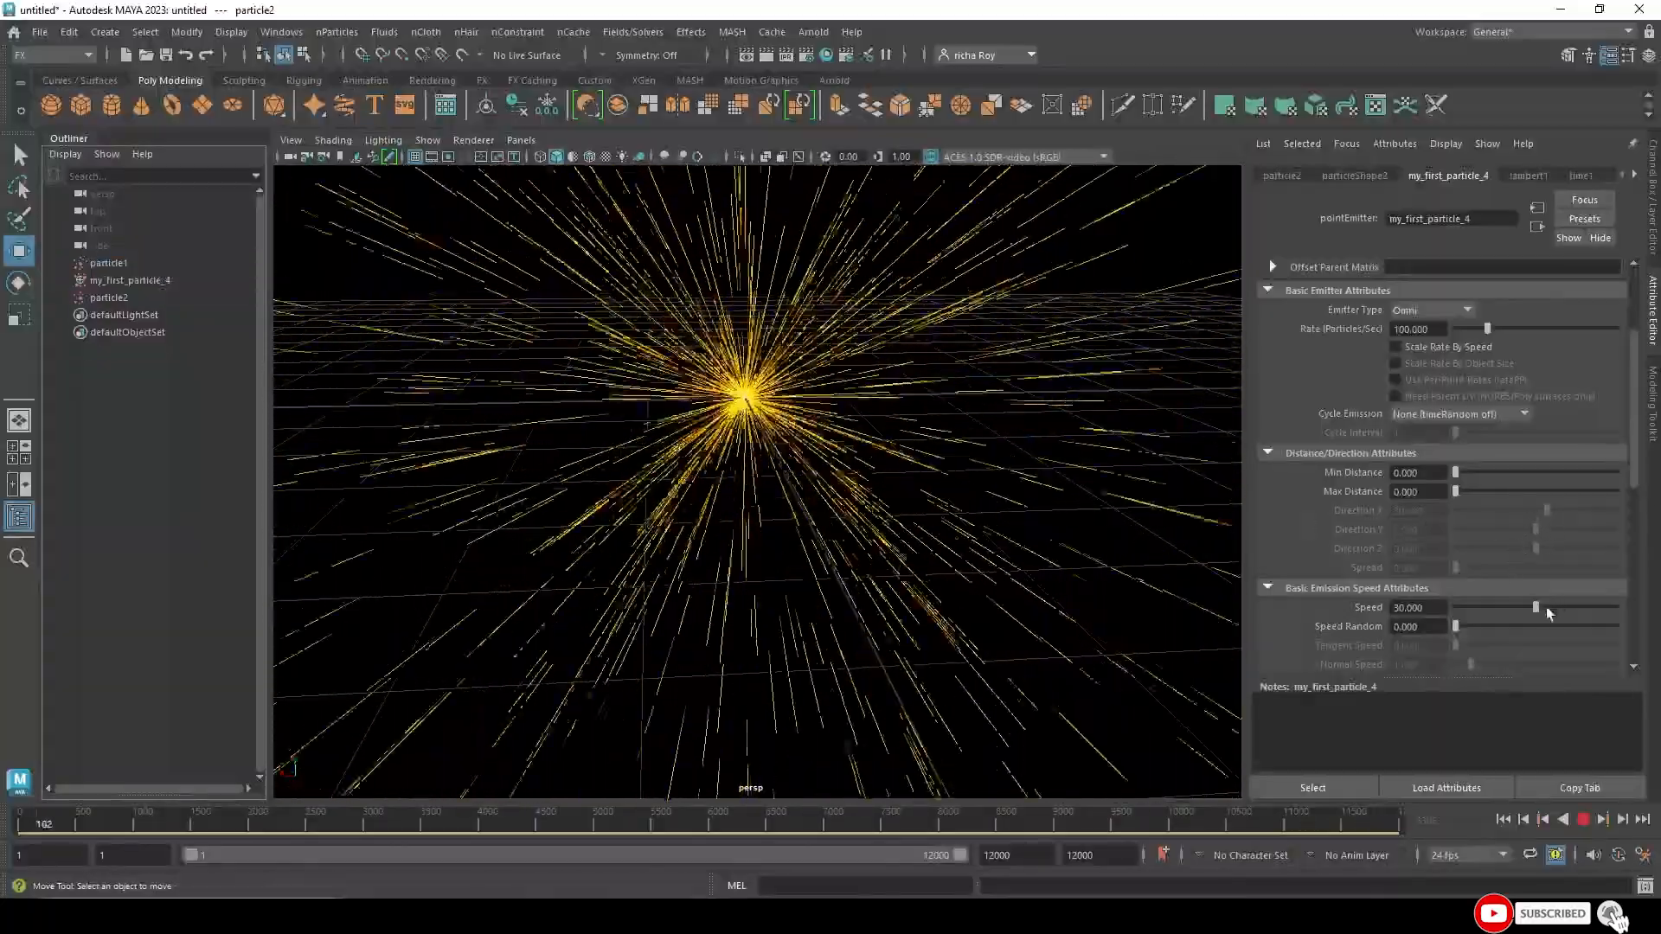
drag(1535, 607, 1480, 606)
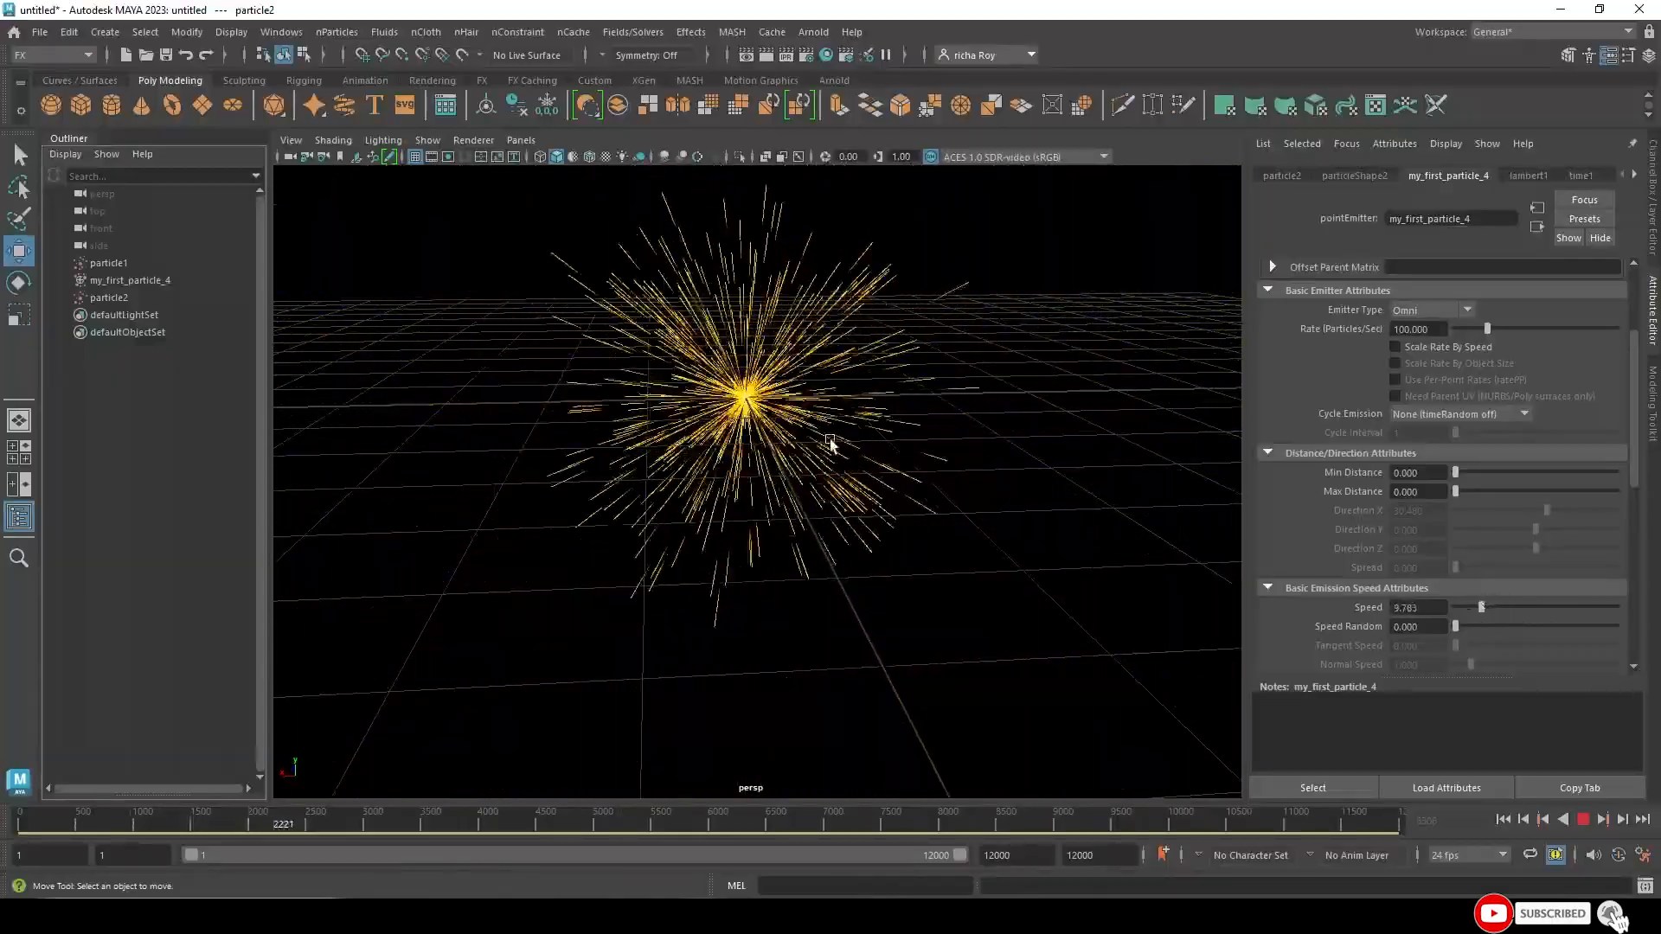
- Select the particle2 streaks, set their Lifespan to 30 and replay the burst from the first frame
drag(873, 261, 751, 333)
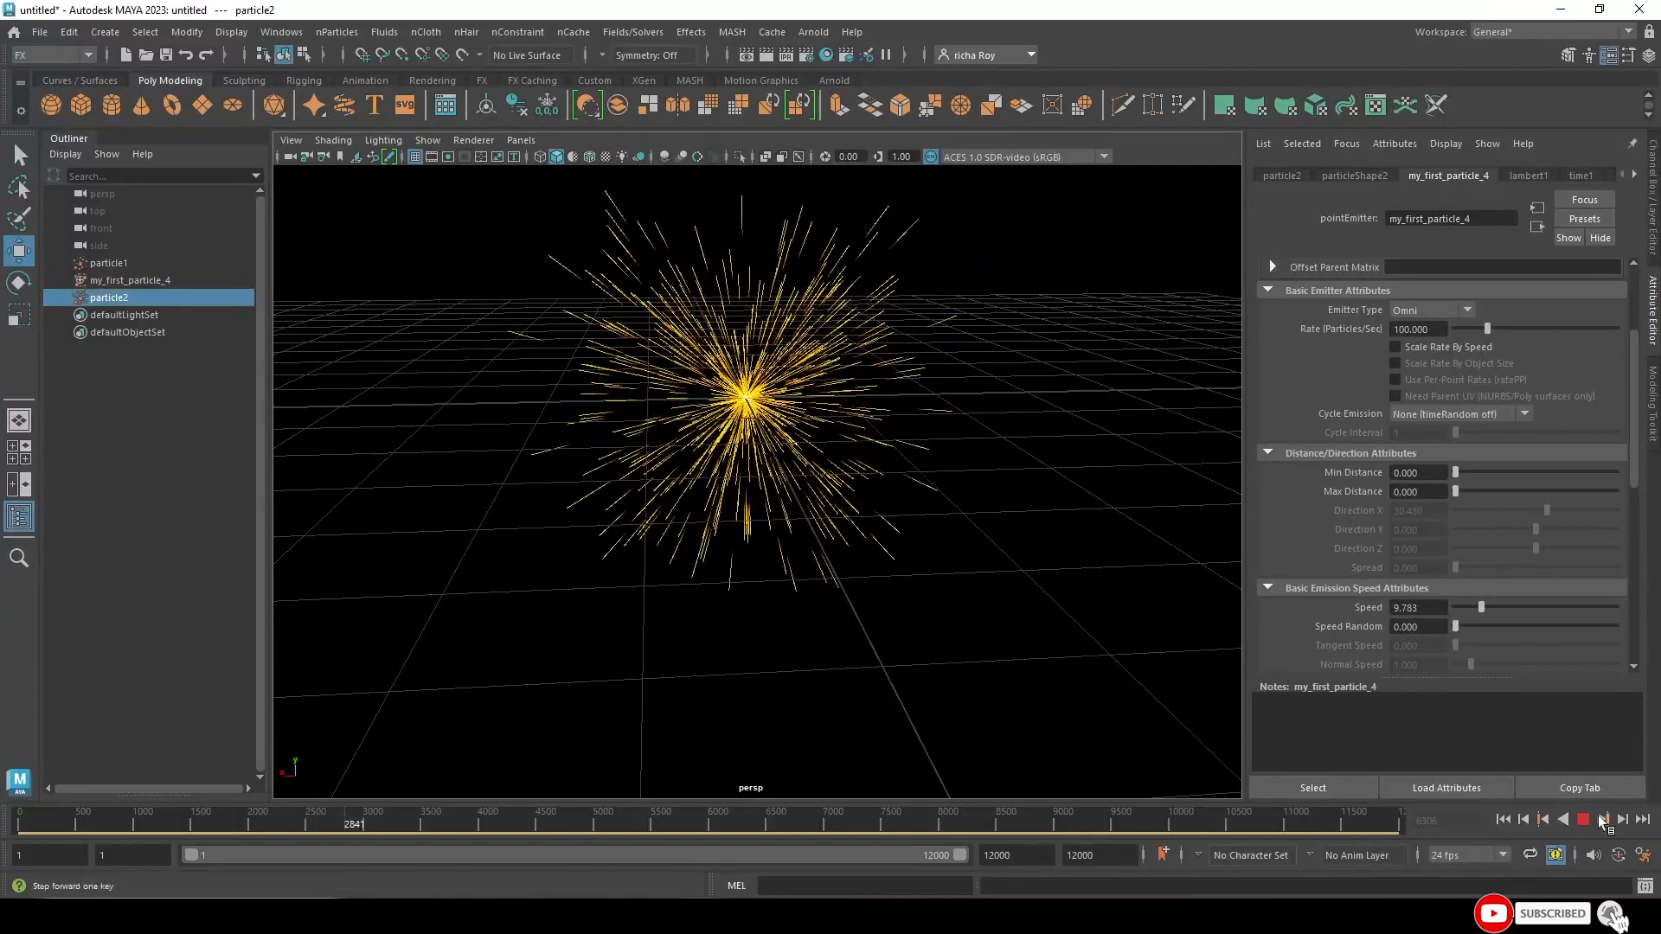
click(1355, 176)
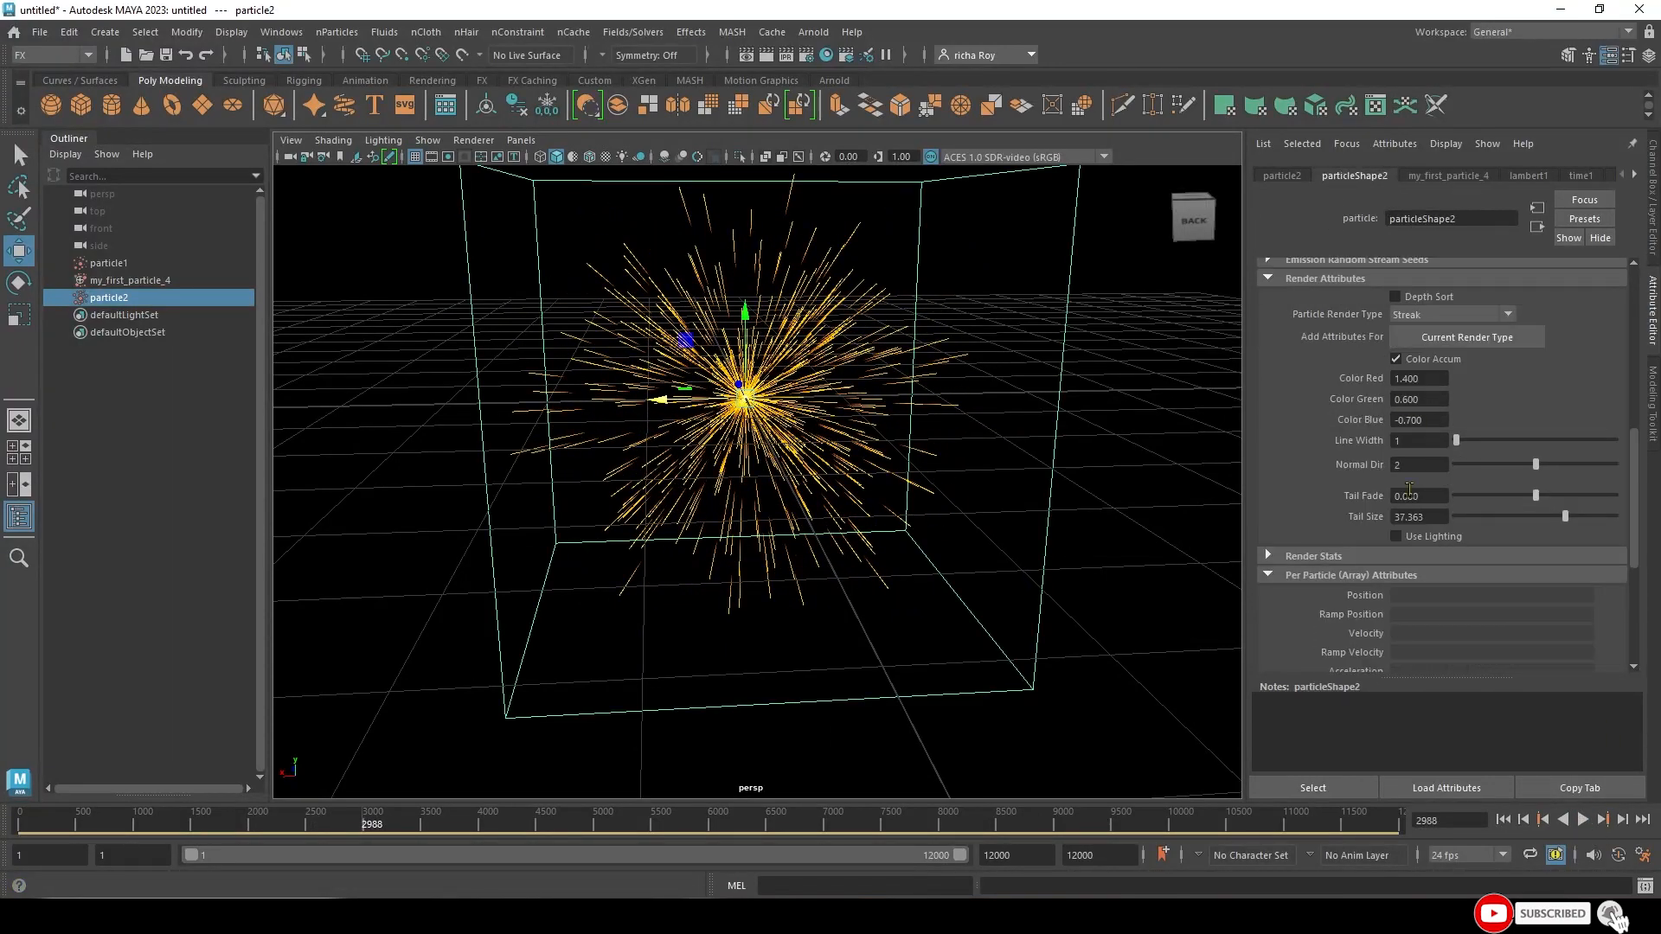
scroll(1409, 490, up, 6)
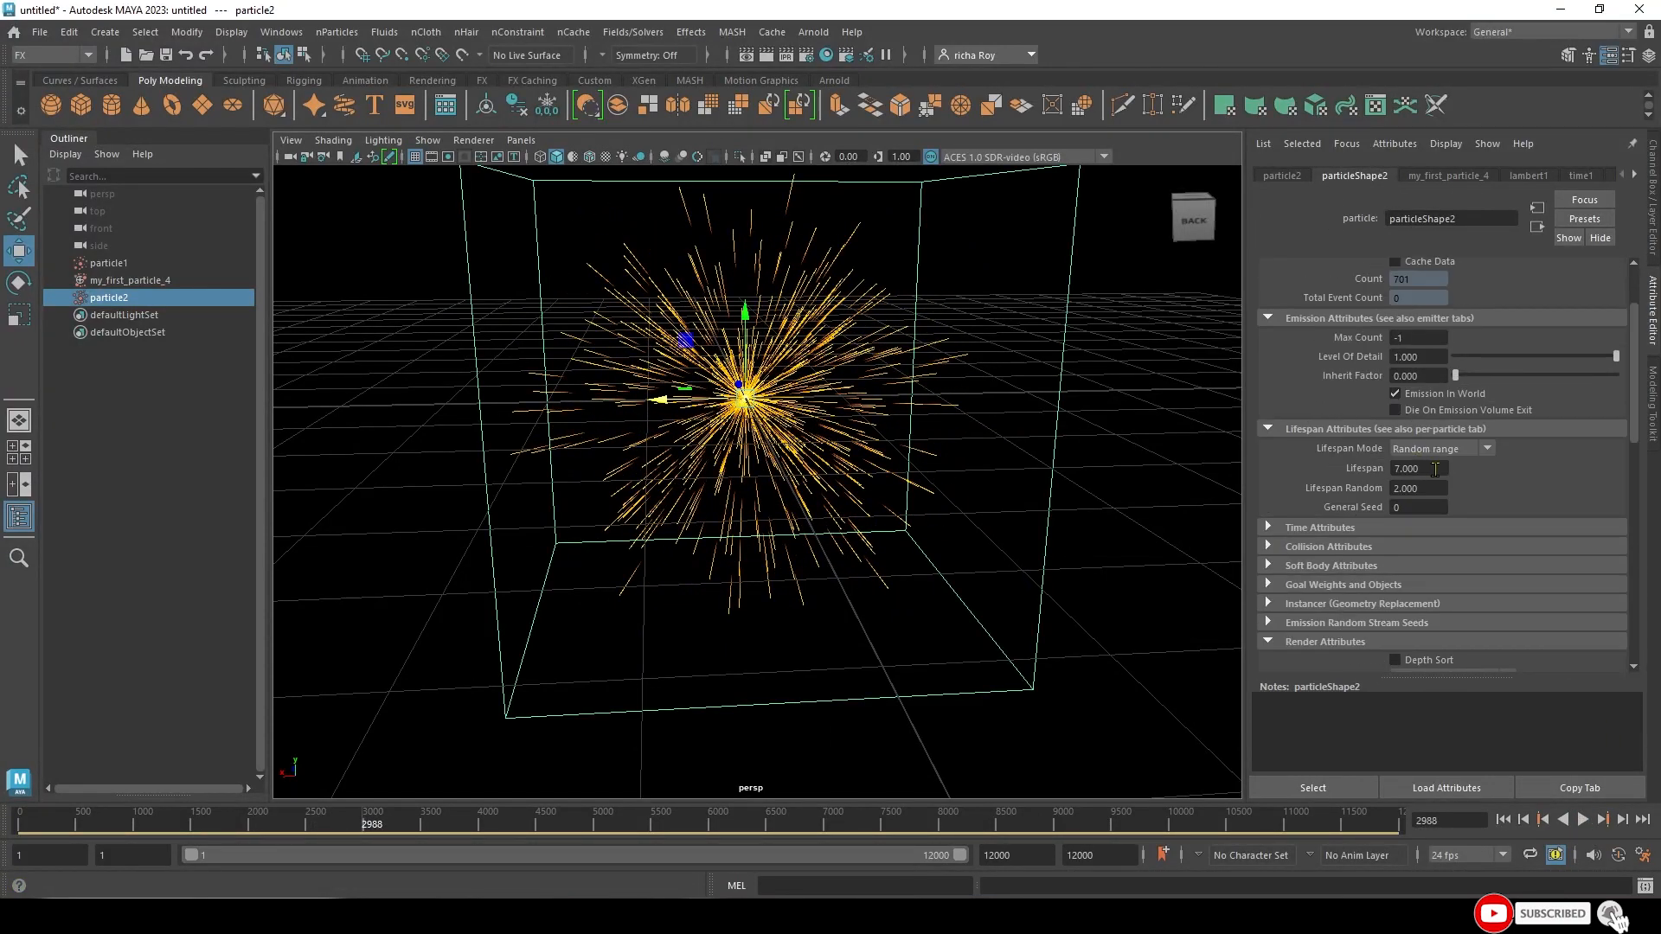
click(1435, 469)
drag(1424, 473, 1320, 474)
text(30)
key(Return)
click(1501, 818)
click(1581, 820)
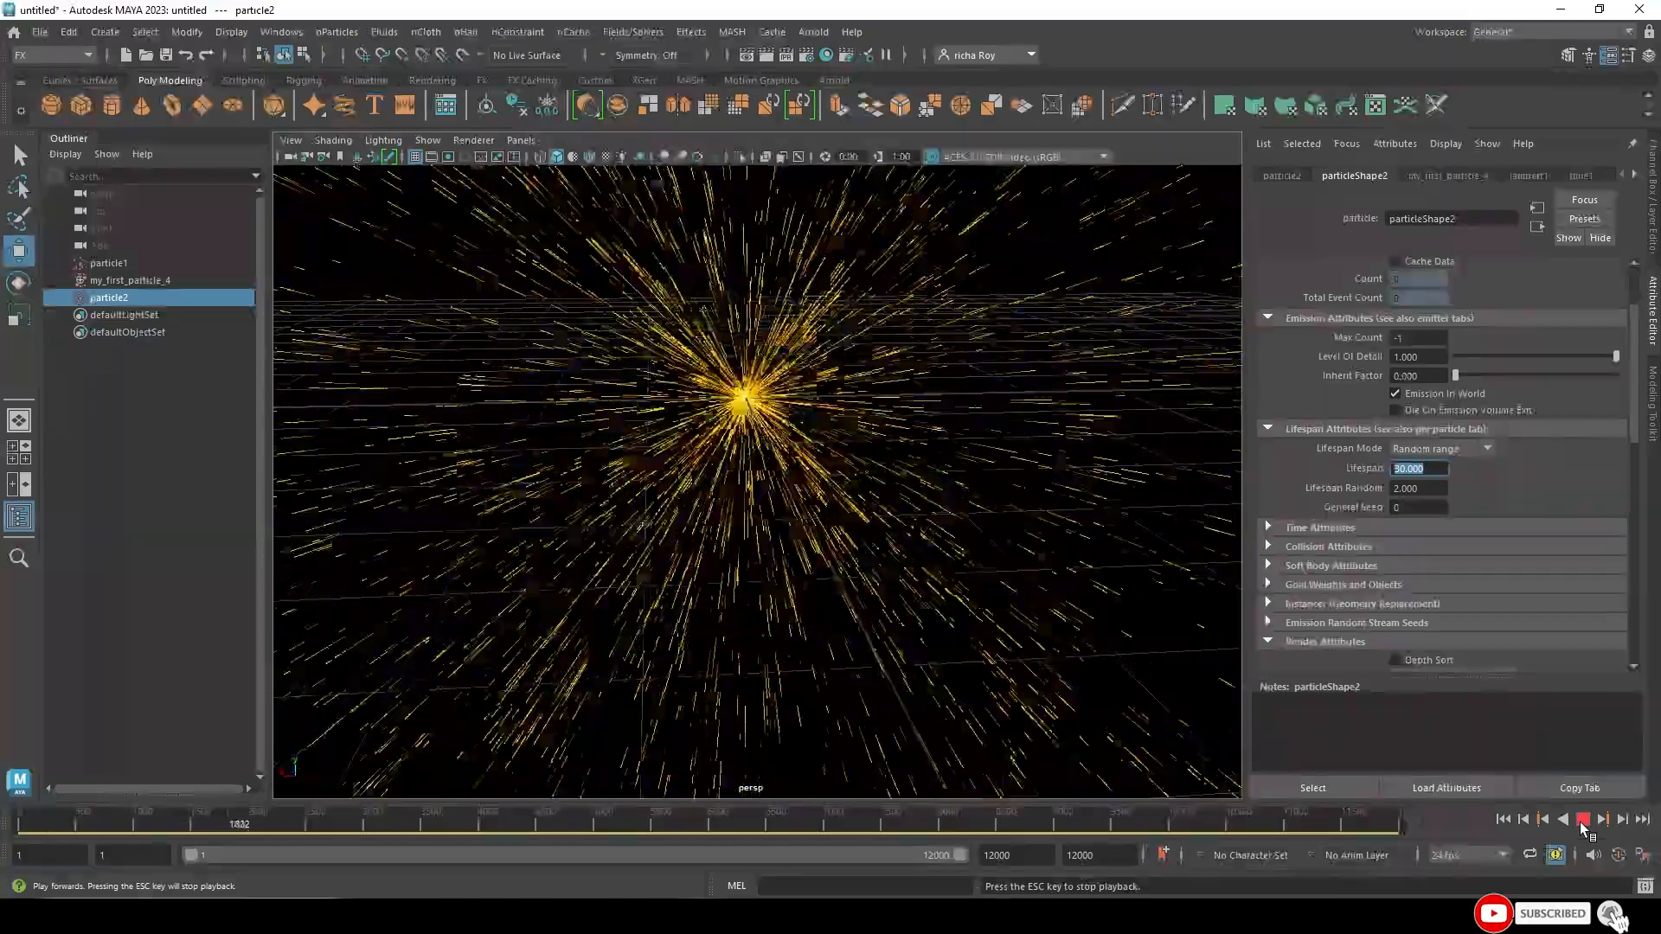
click(1581, 820)
- Inspect the particle2 and particle1 shape attributes, ending with the my_first_particle_4 emitter selected
click(1278, 175)
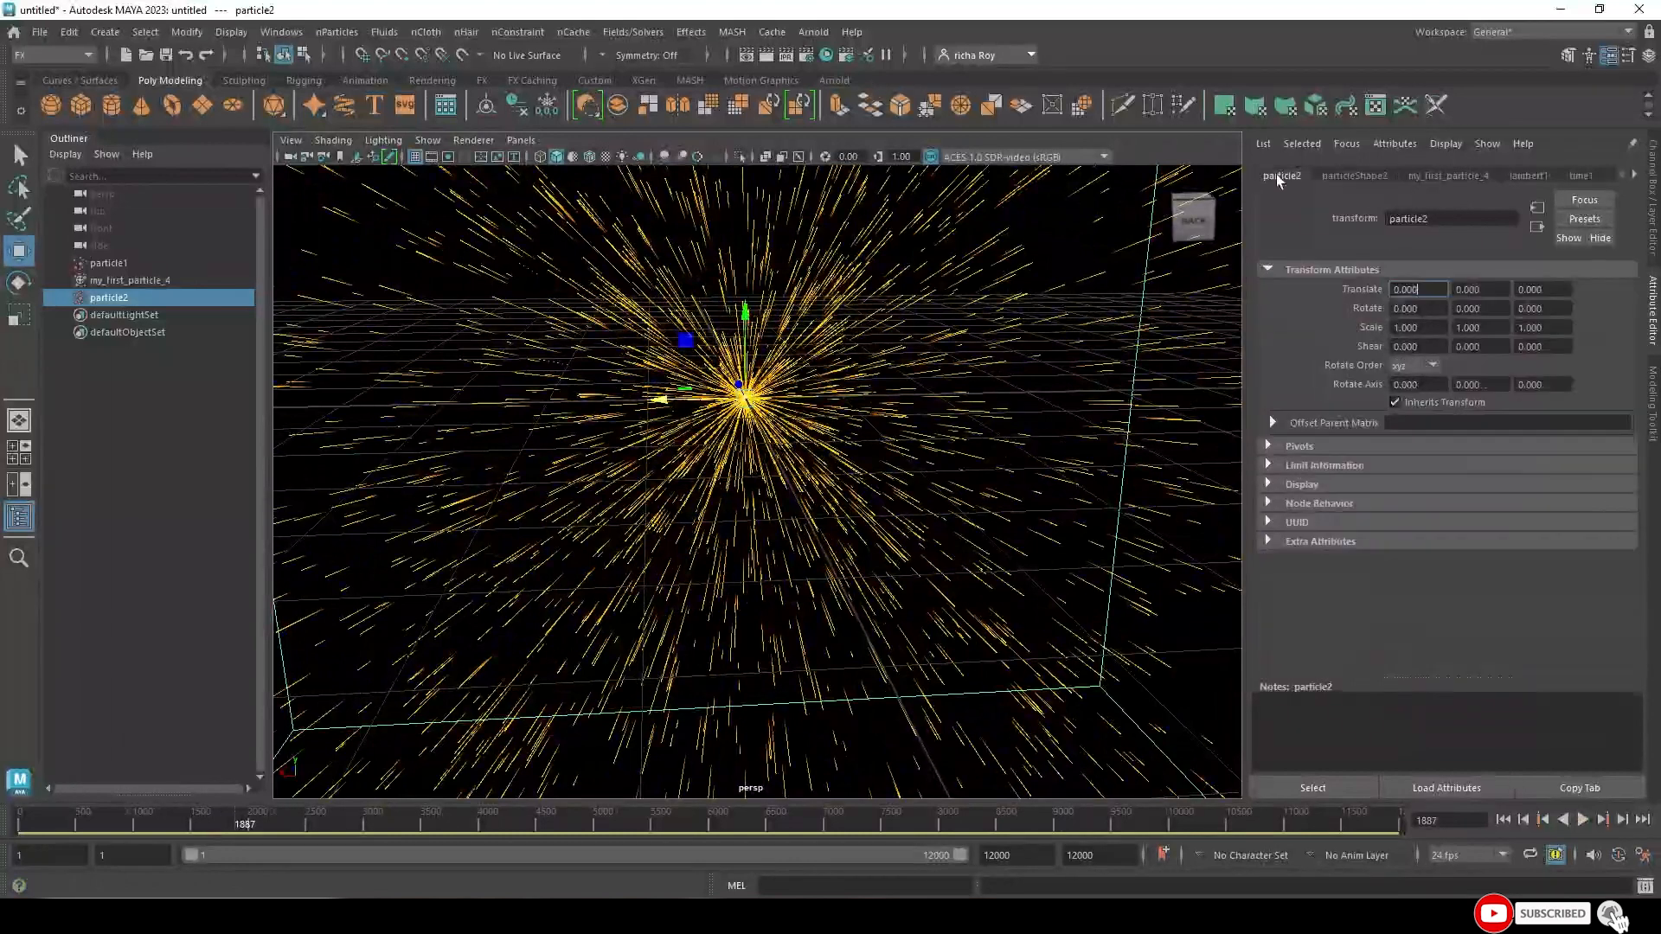
click(1355, 175)
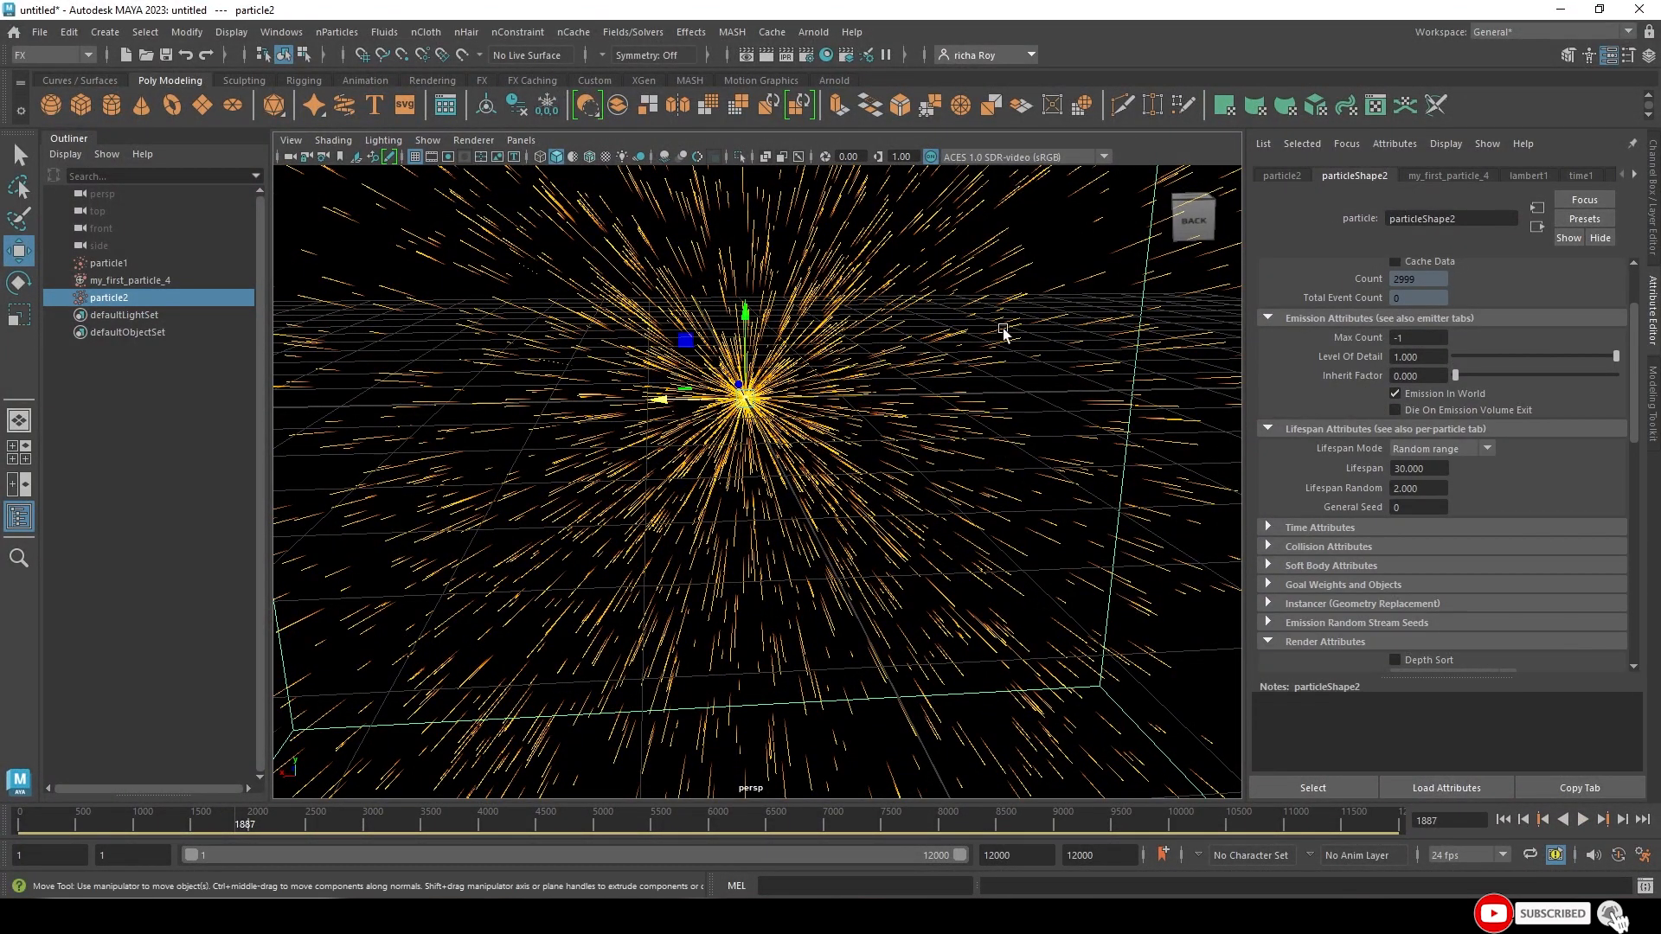
click(989, 292)
click(113, 297)
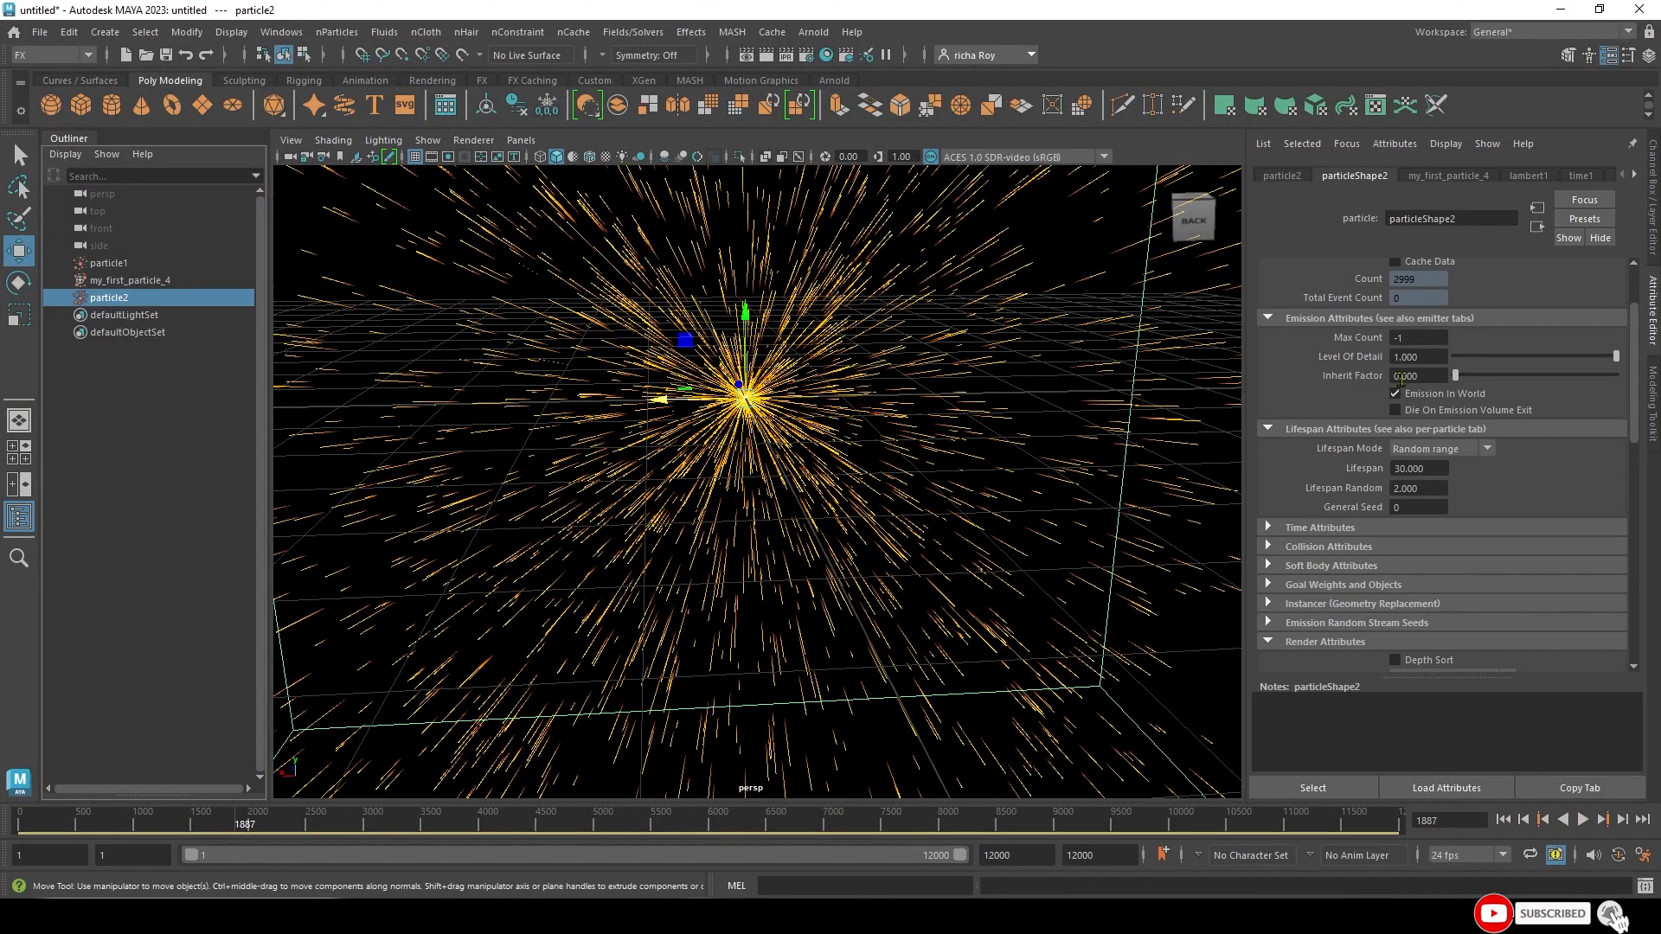
scroll(1385, 453, up, 3)
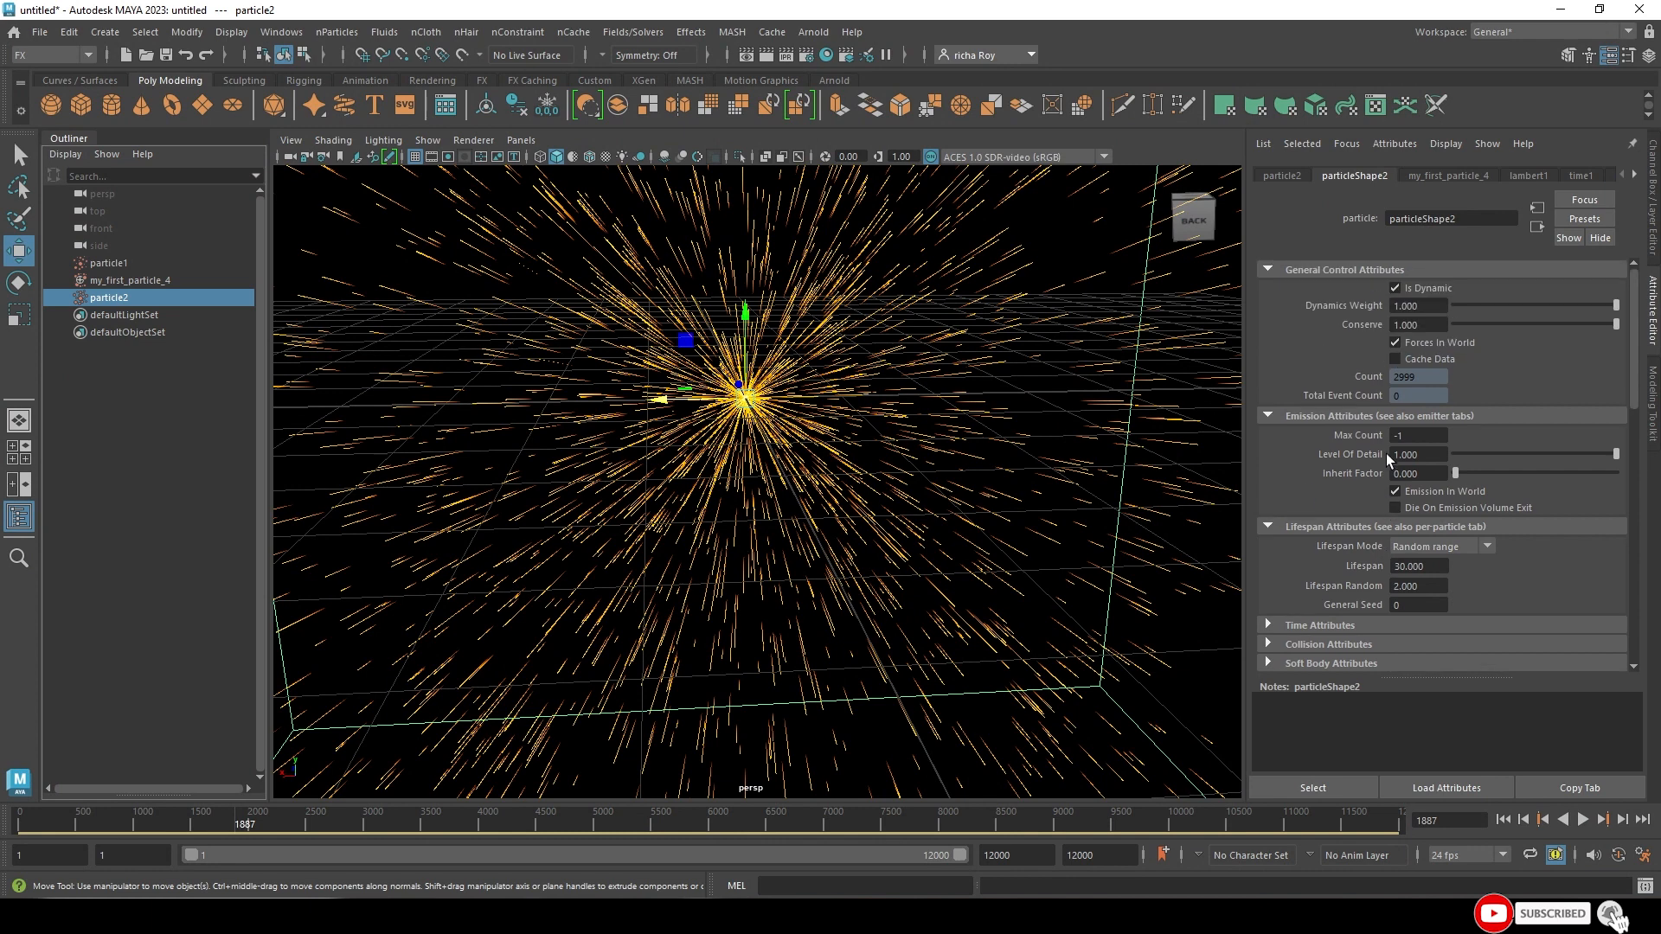
click(112, 279)
click(109, 263)
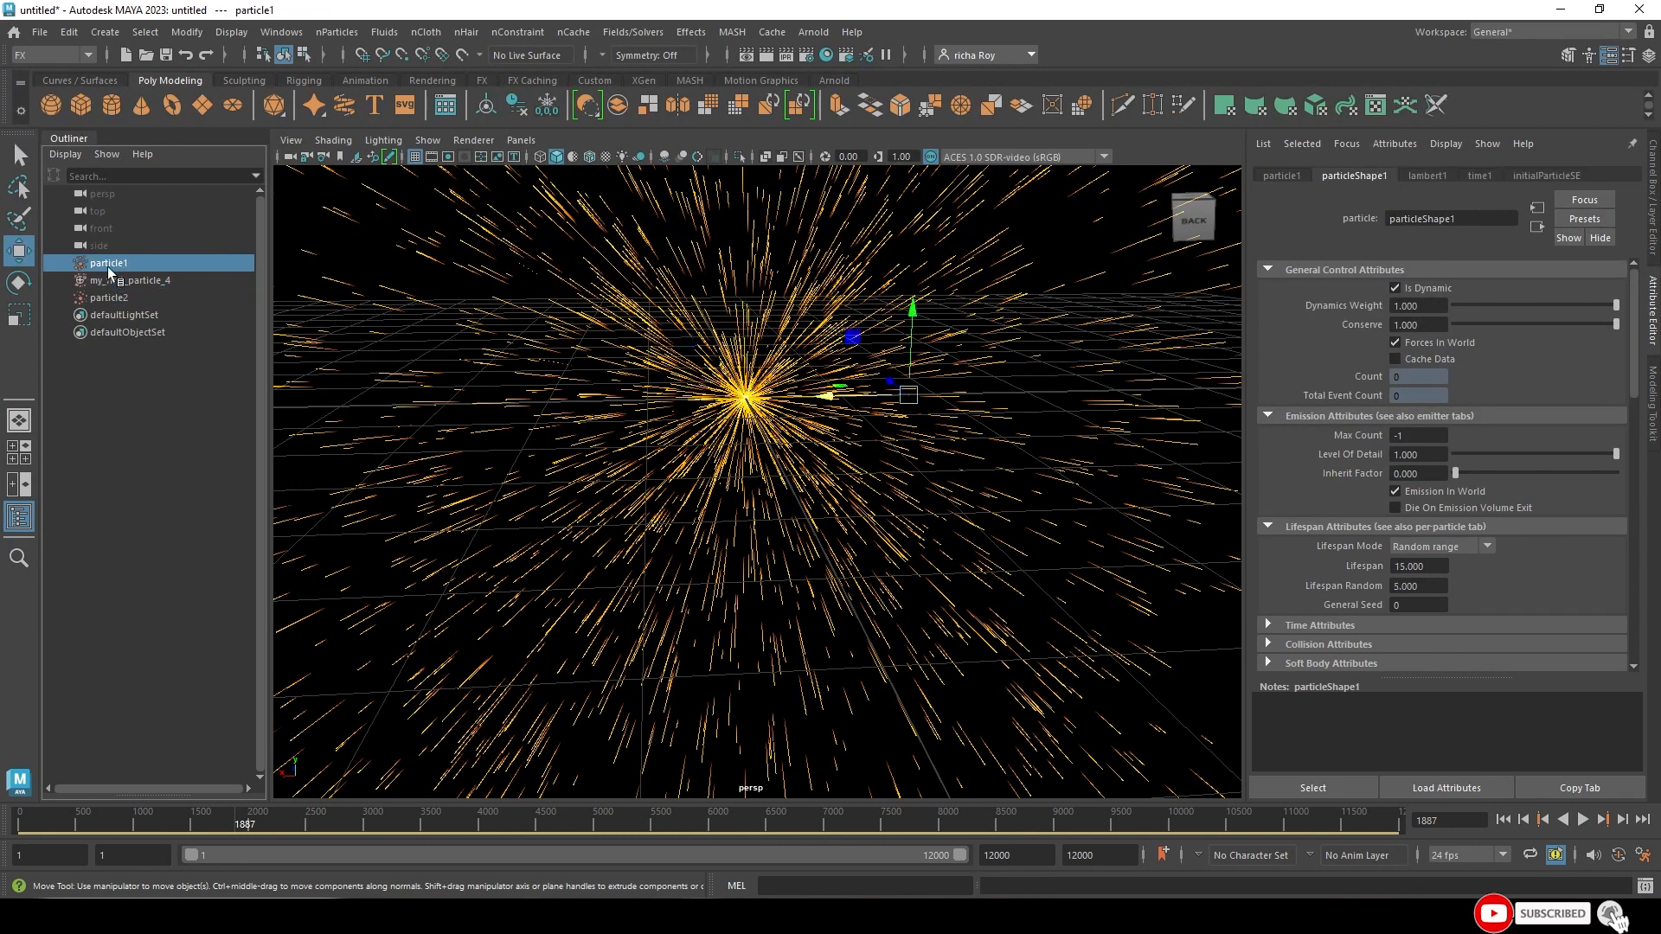
click(113, 281)
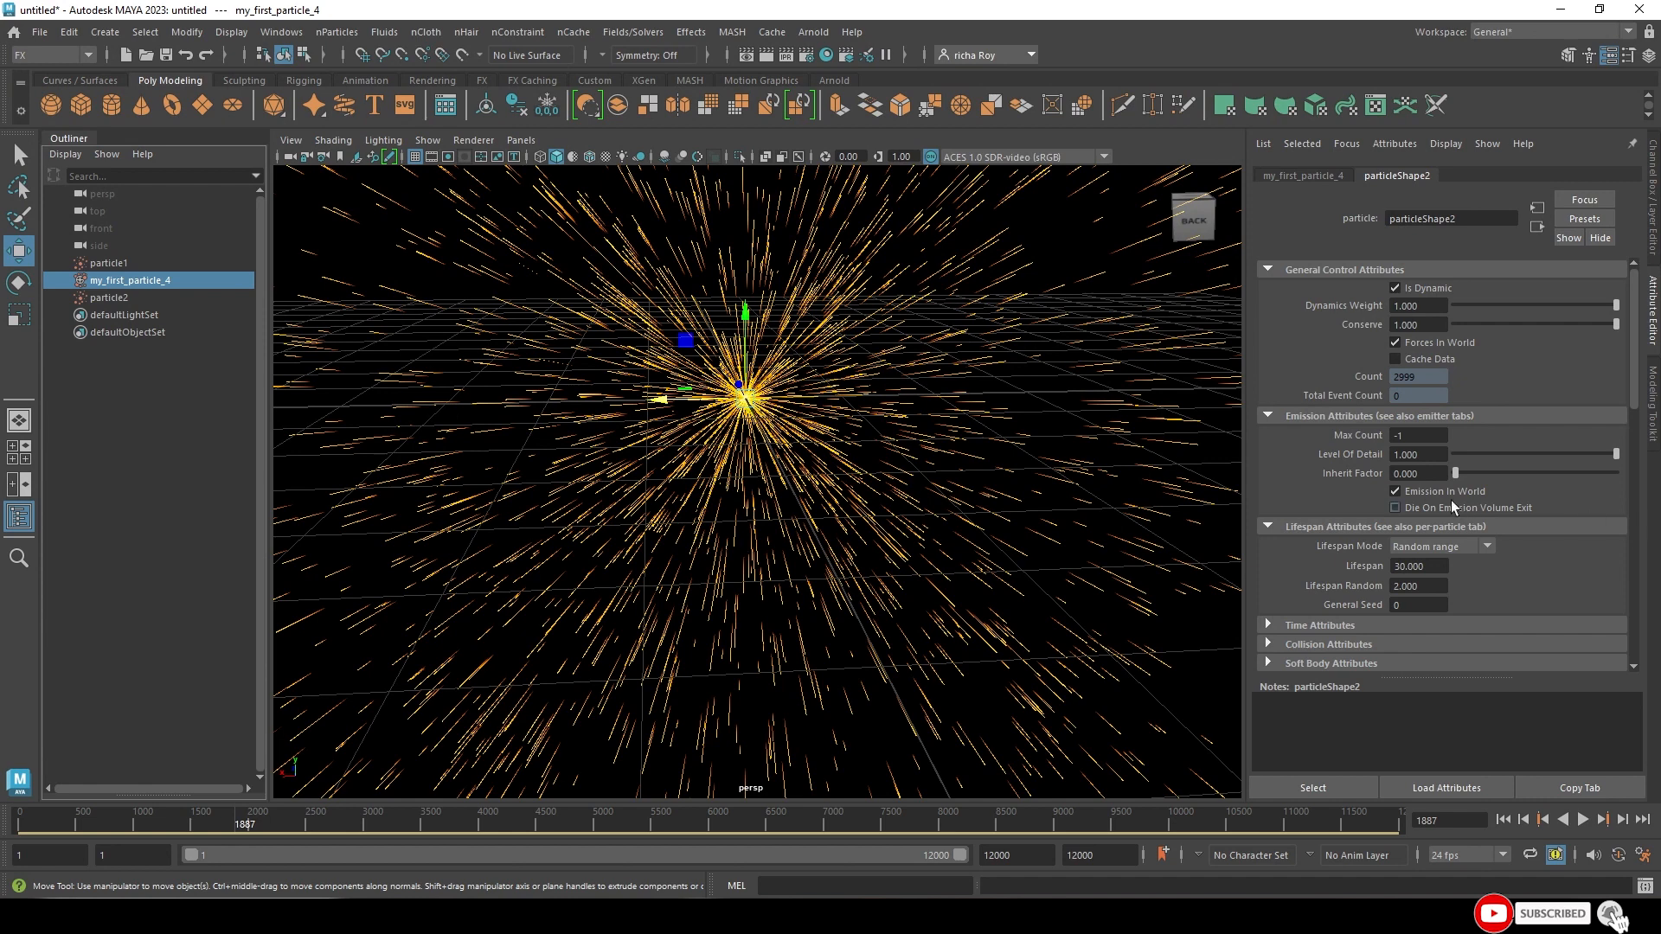
- Set the my_first_particle_4 emitter's Rate to 50 particles per second and replay from the first frame
click(1323, 178)
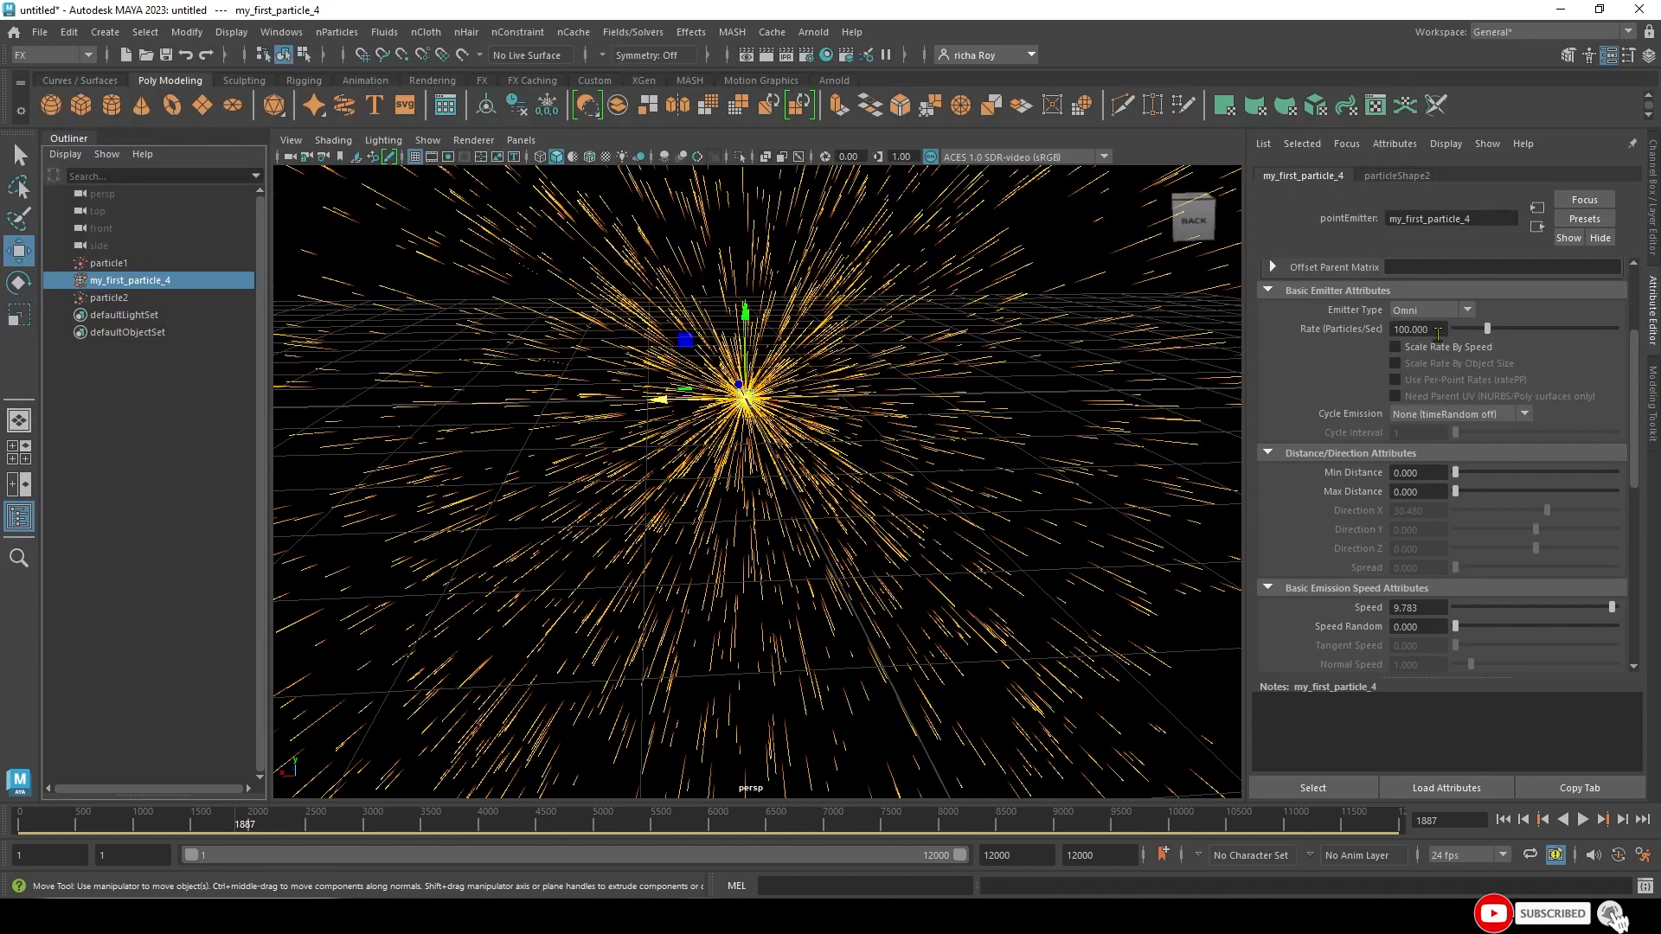
text(50)
key(Return)
click(1502, 819)
click(1583, 819)
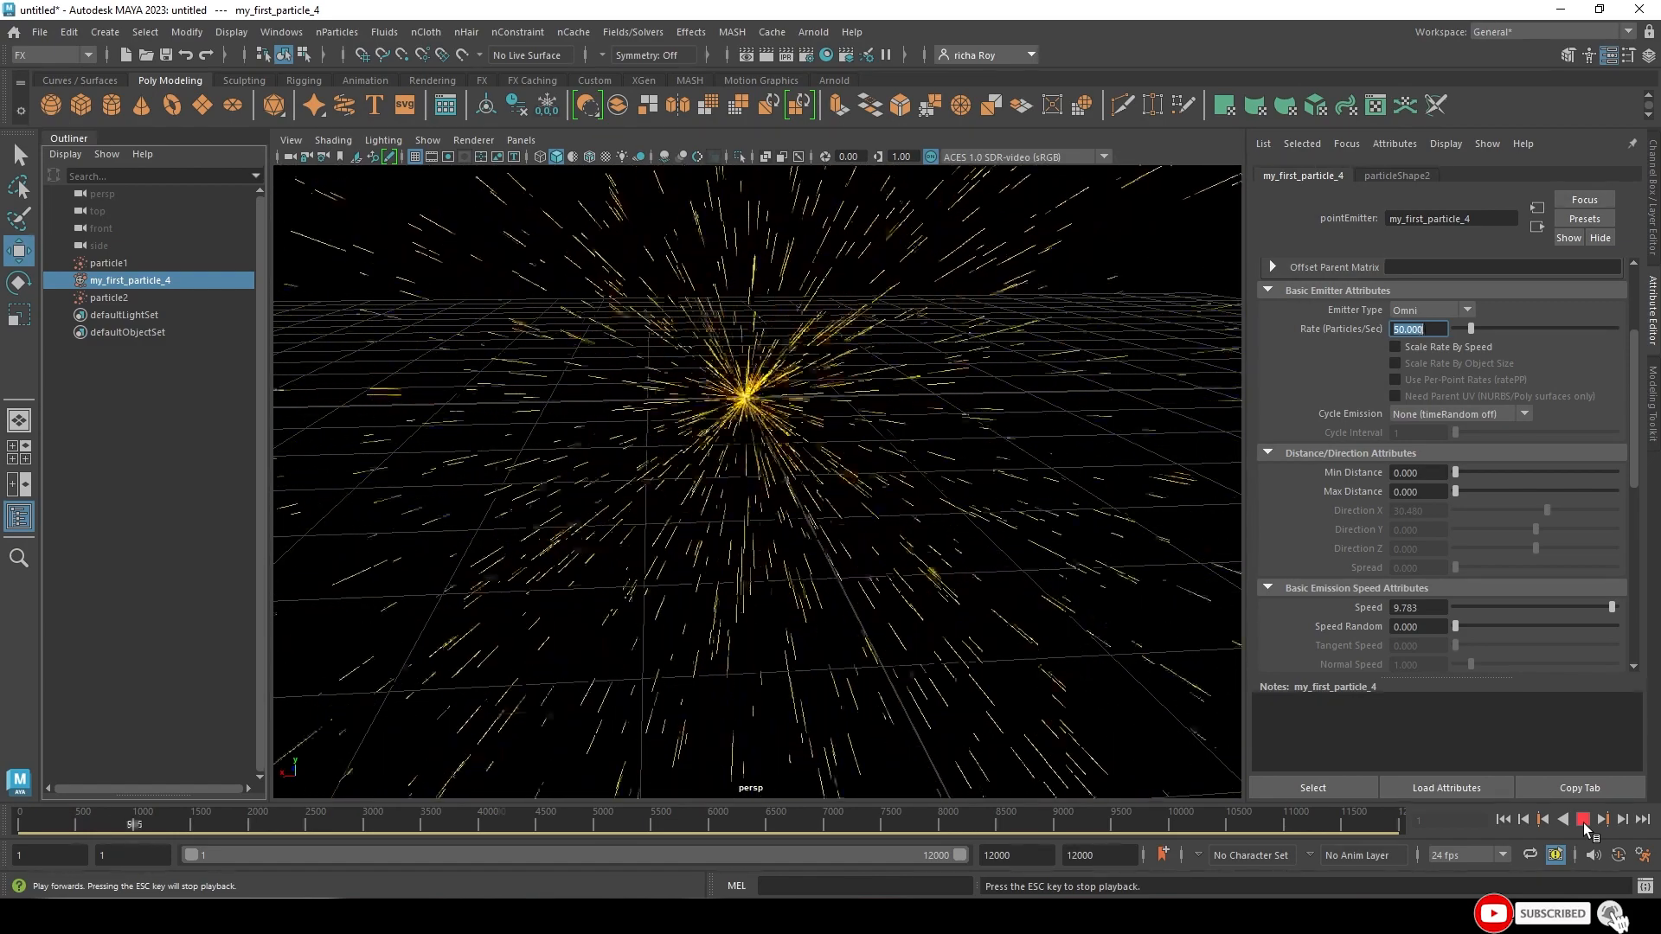
click(1583, 821)
- Set the Tail Size in particleShape2's render attributes to 100 and briefly play the burst
click(1390, 176)
scroll(1450, 502, down, 10)
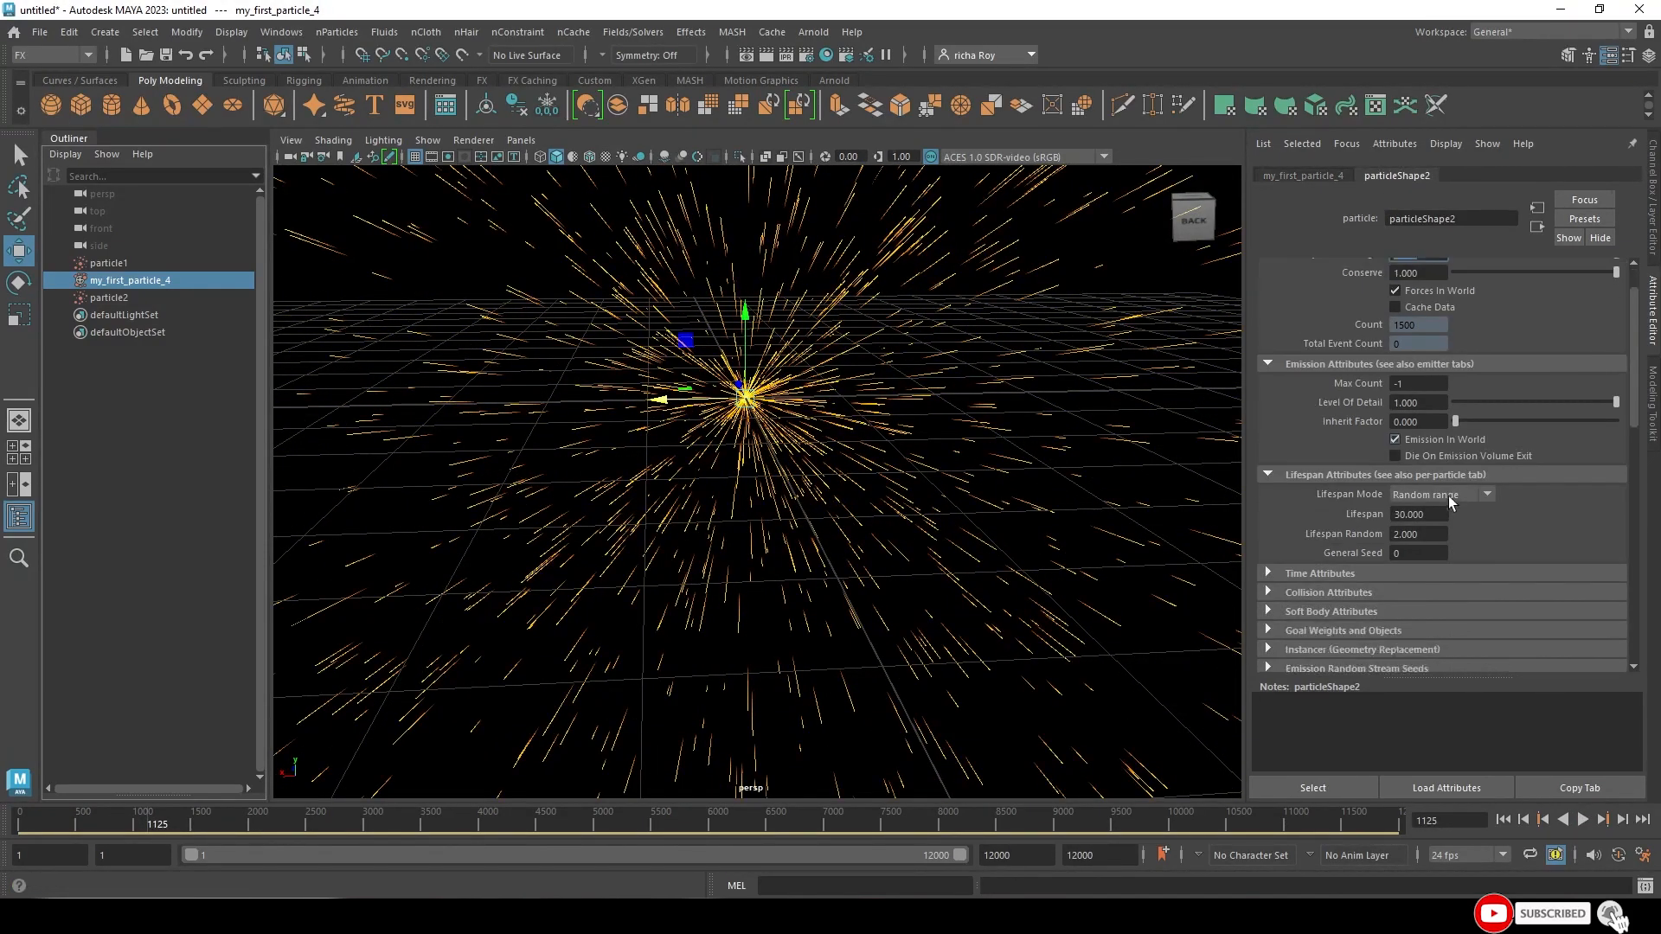
scroll(1450, 501, down, 6)
drag(1554, 563, 1650, 571)
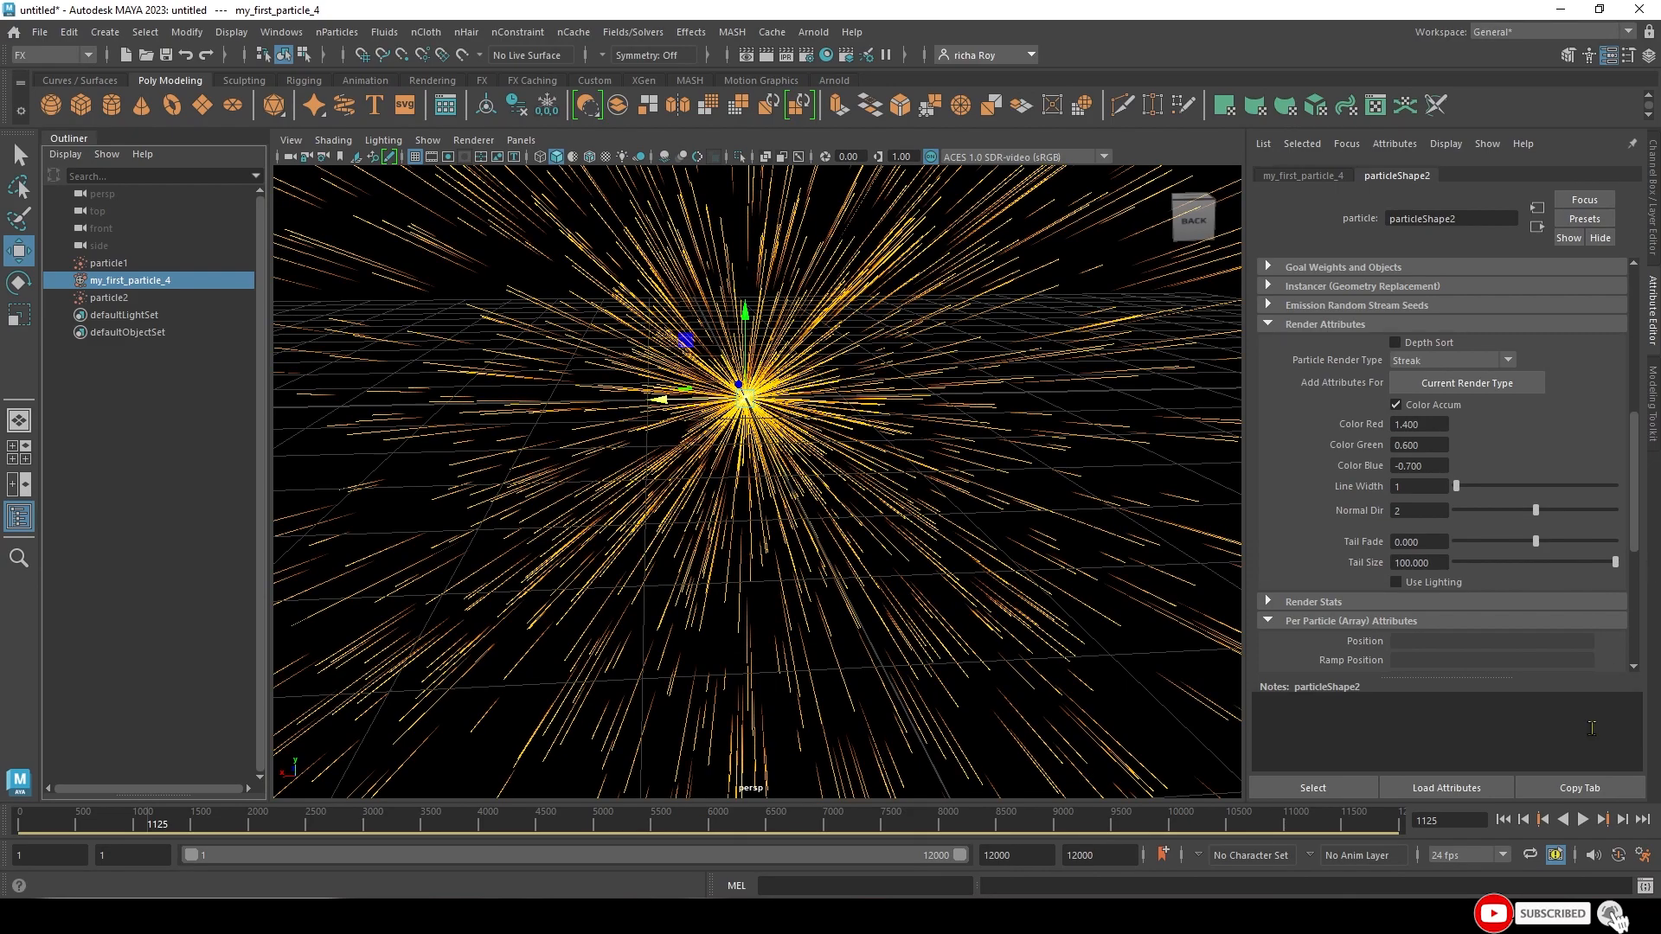
click(1583, 820)
click(1584, 820)
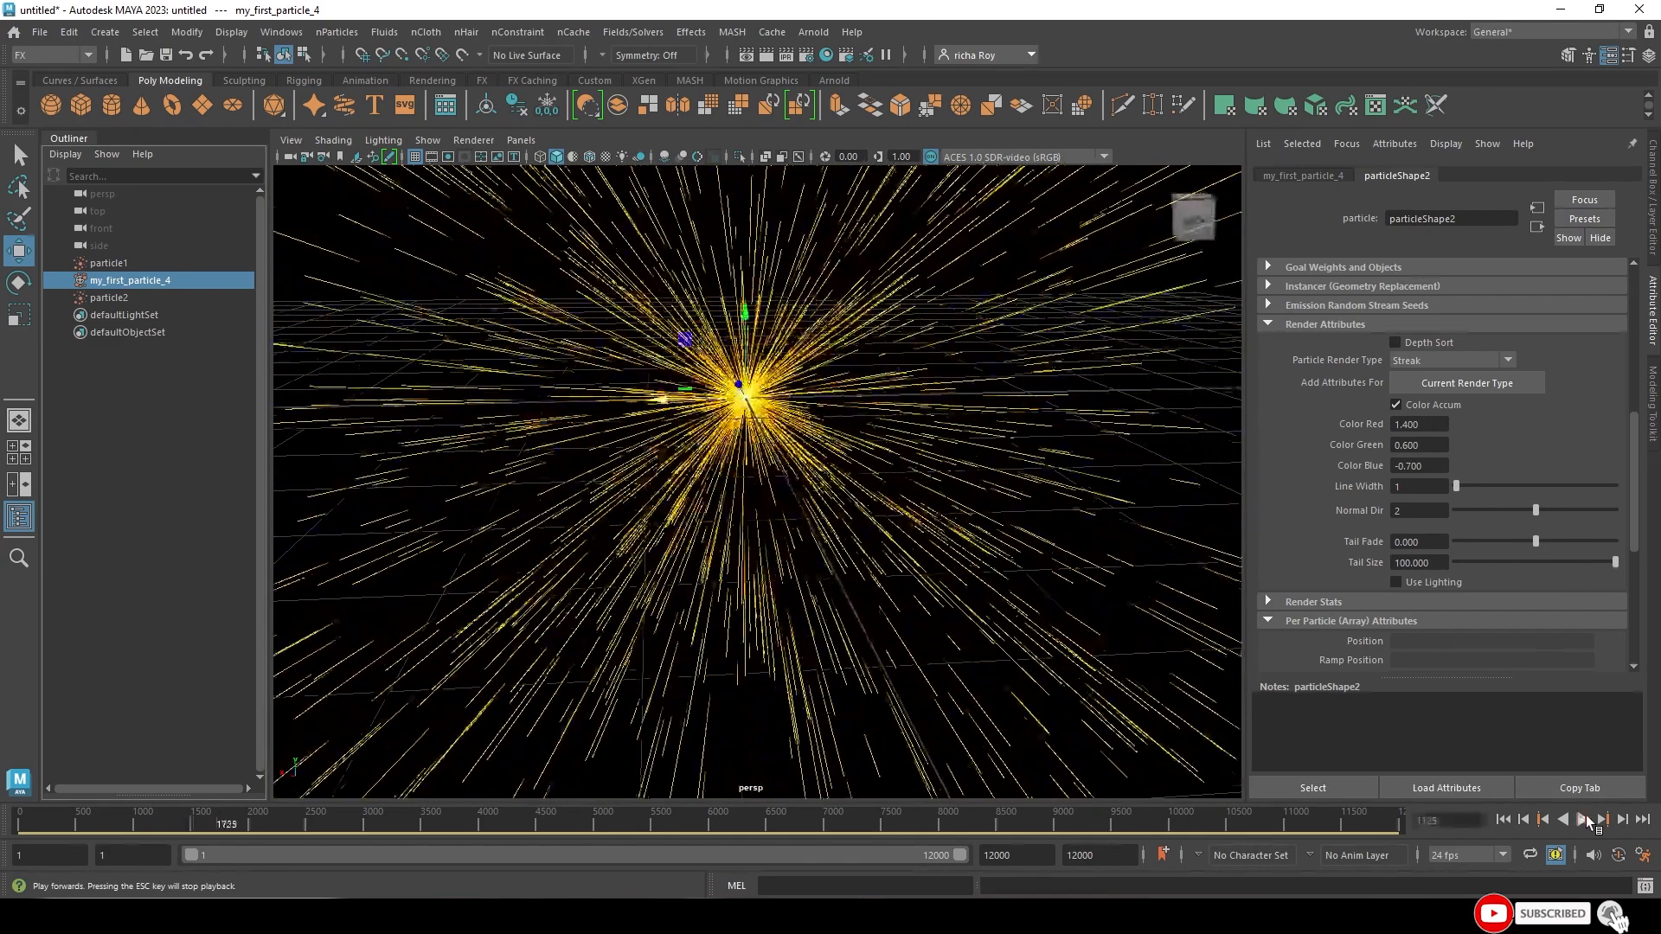
- Reduce the my_first_particle_4 emitter's Rate to 10 particles per second and resume playback
click(1303, 176)
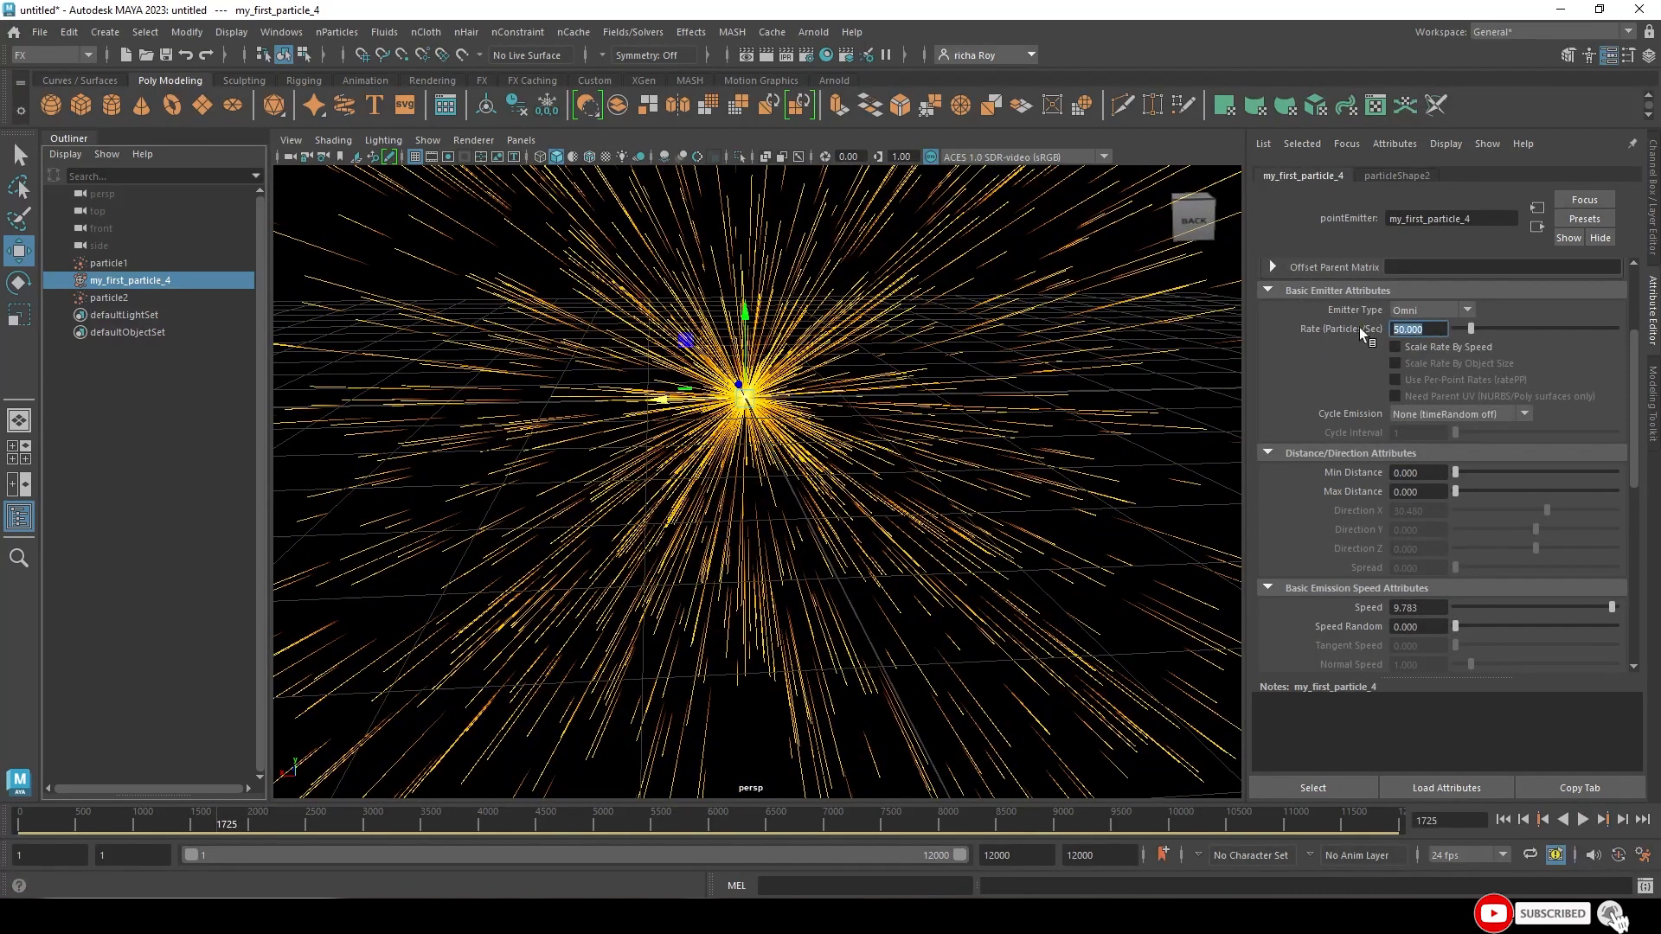
text(30)
key(Return)
click(1583, 820)
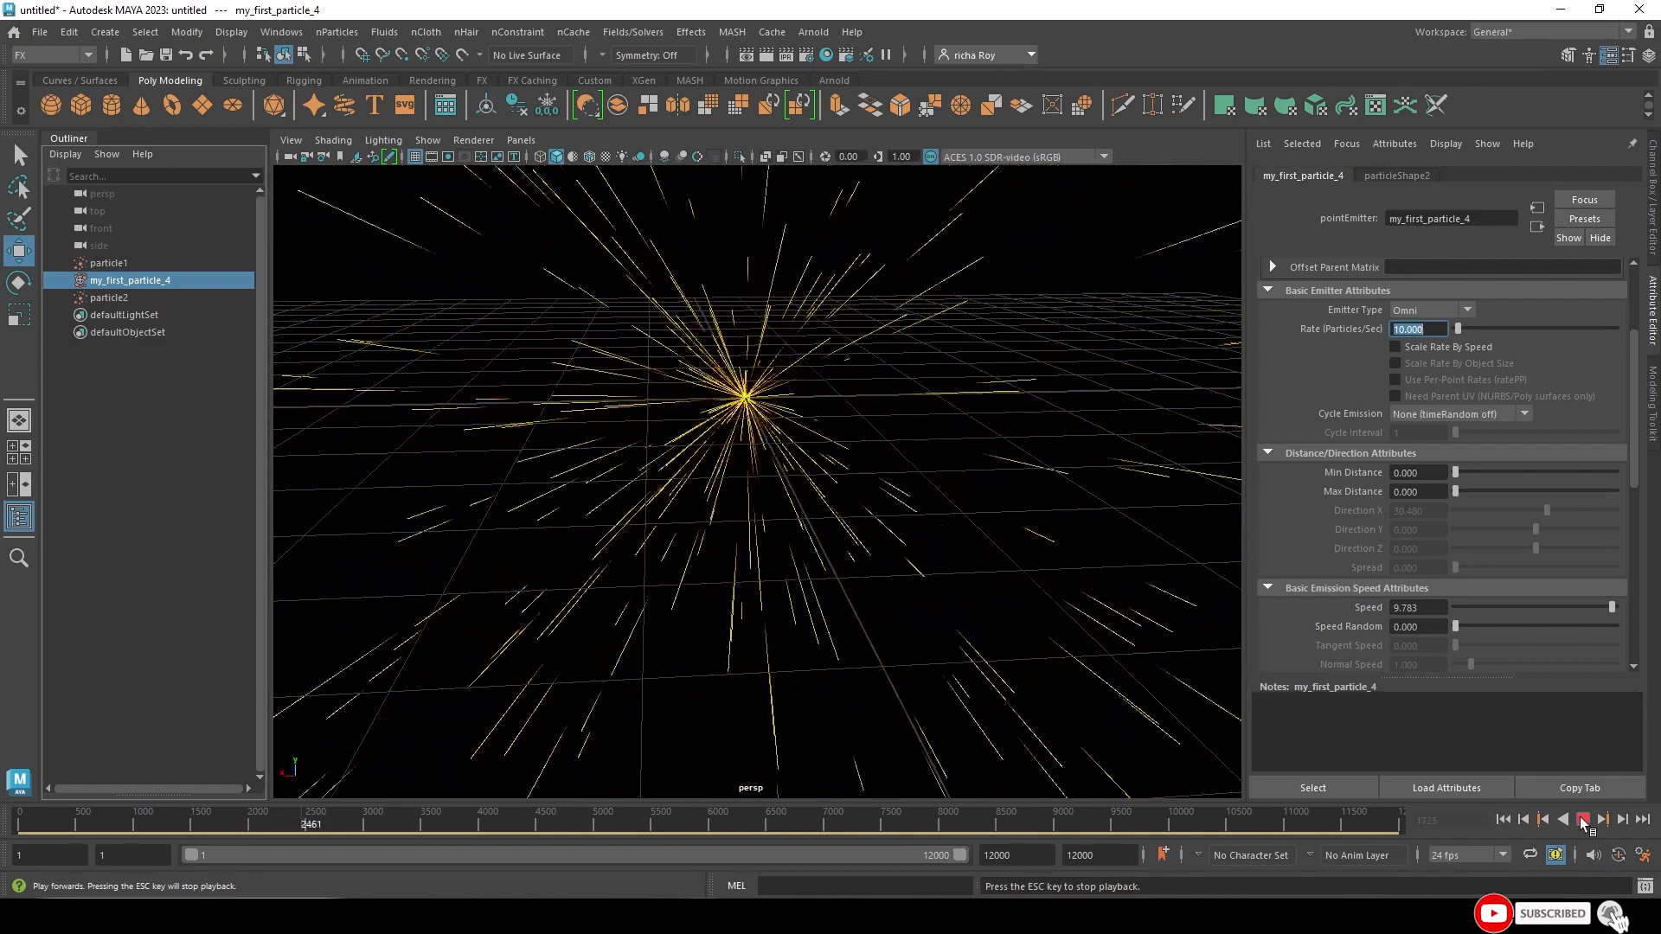
- Hide the viewport grid behind the streak burst while it plays
alt+drag(987, 621, 967, 590)
scroll(962, 575, up, 1)
click(416, 156)
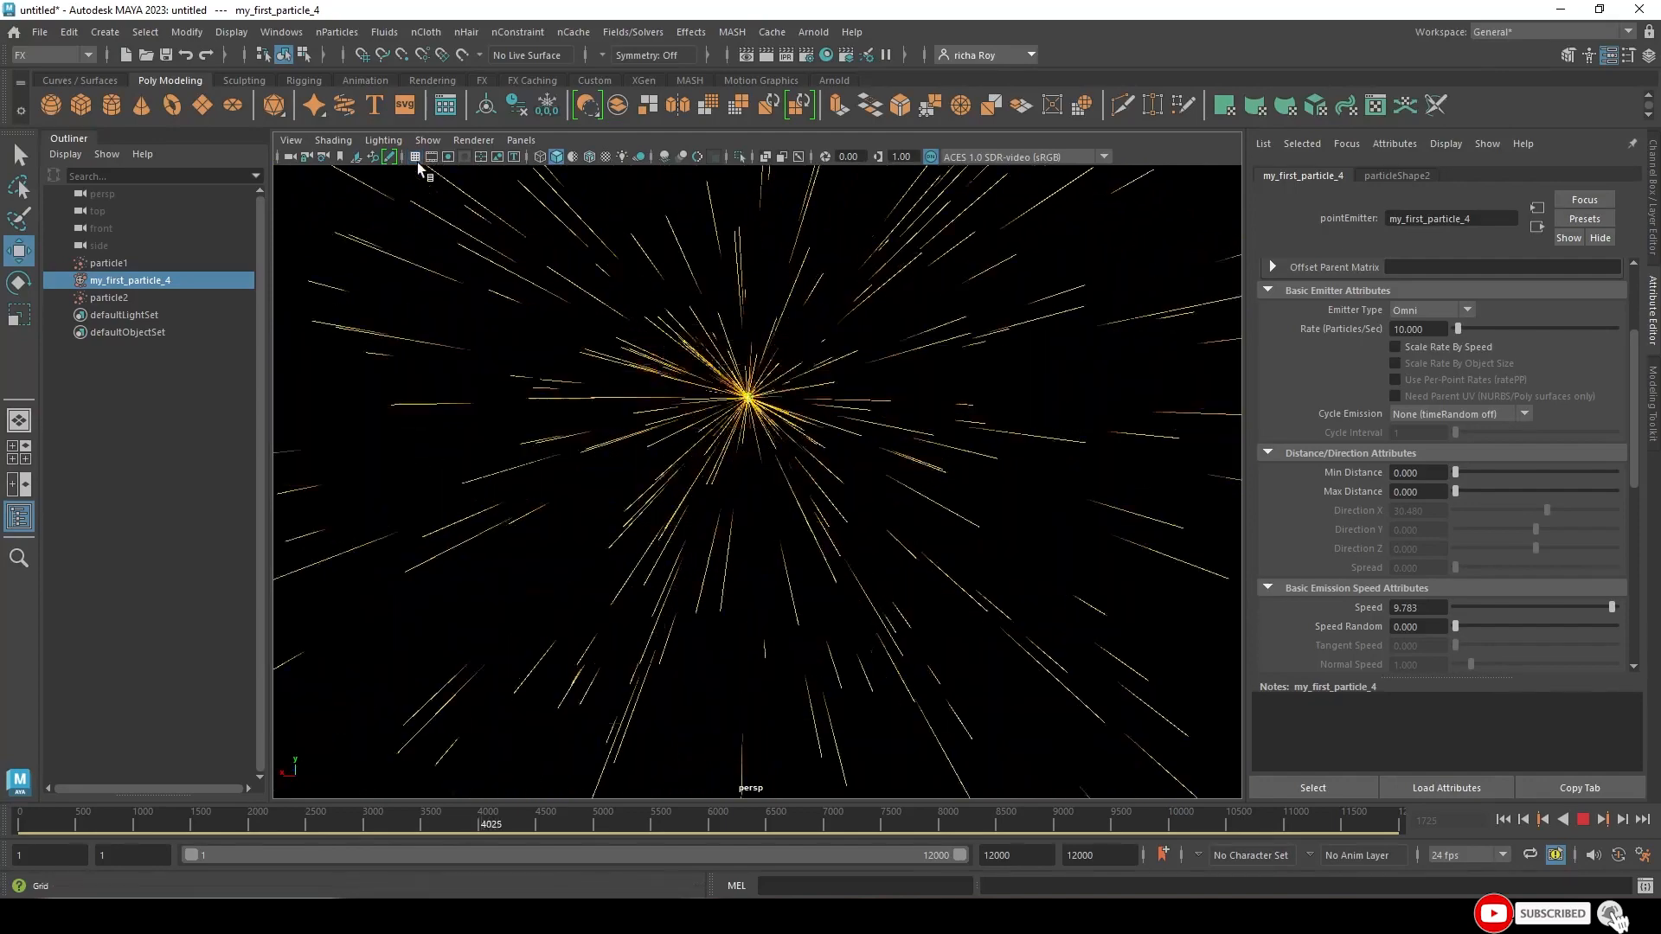
alt+middle_drag(980, 427, 1009, 494)
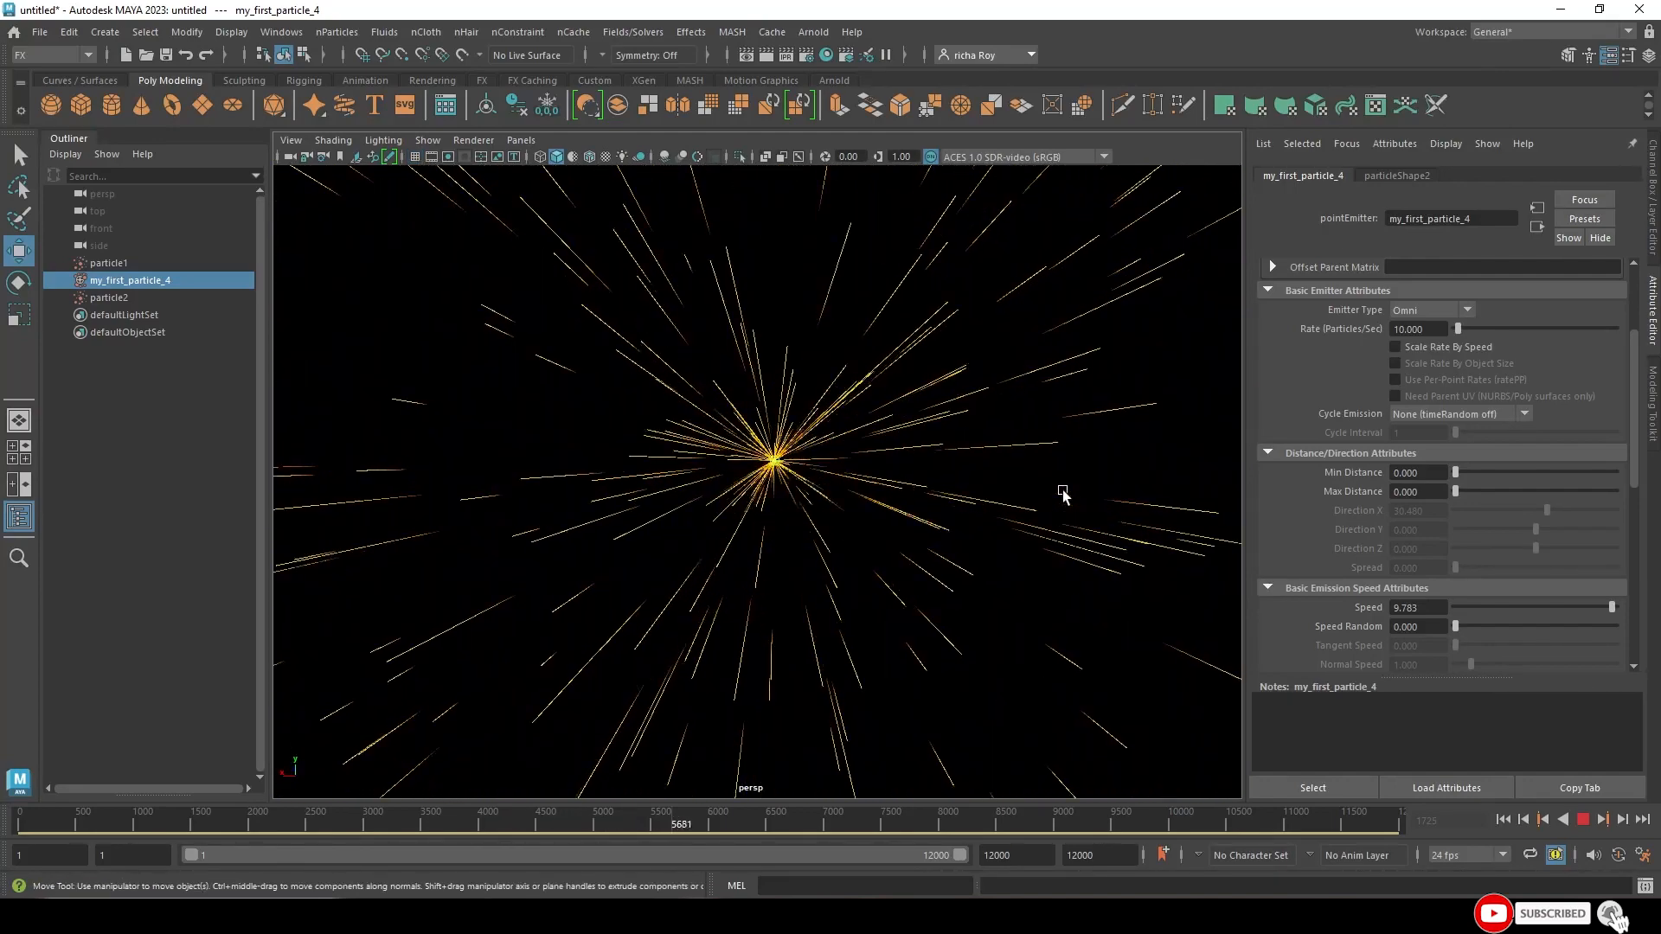